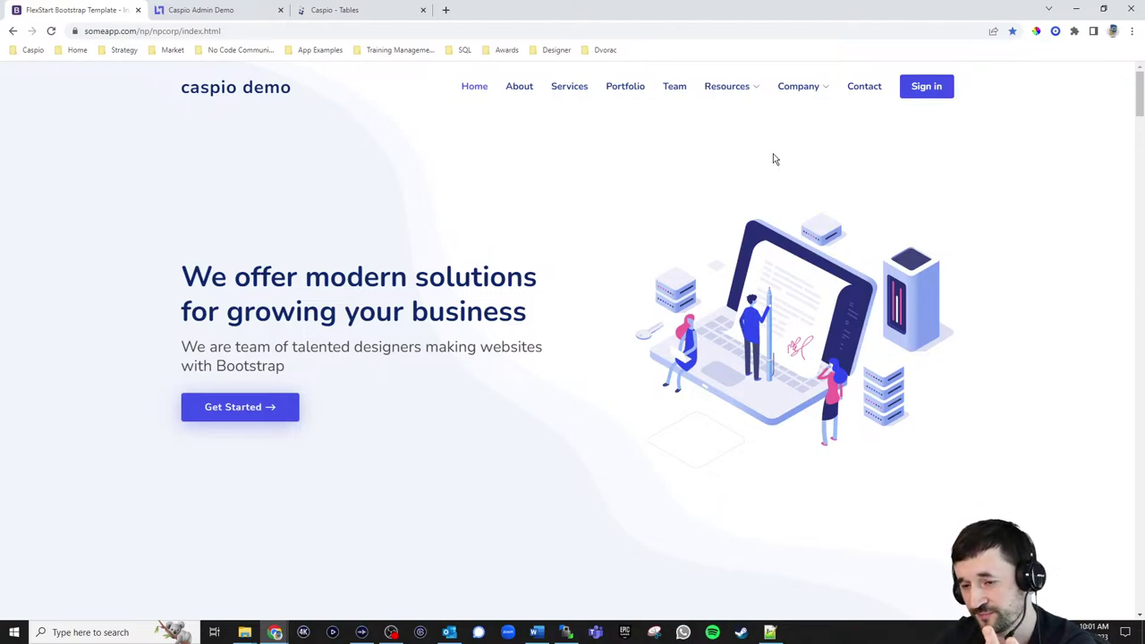
Go to Company > Events and scroll through the Upcoming Events cards
{"action": "mouse_move", "coordinate": [799, 97]}
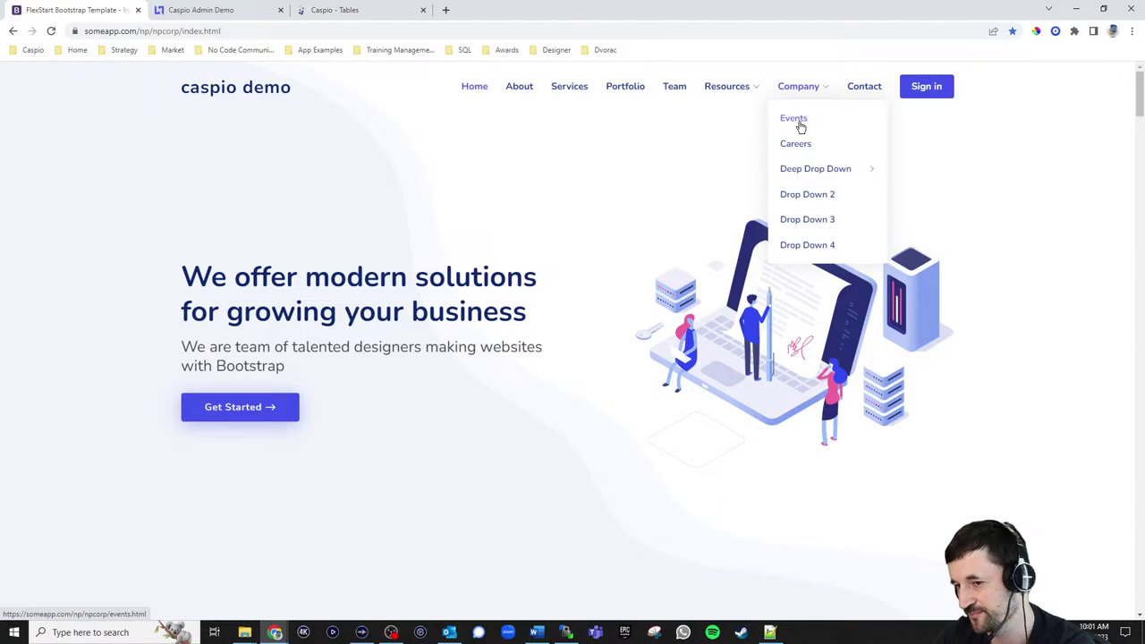
{"action": "left_click", "coordinate": [801, 126]}
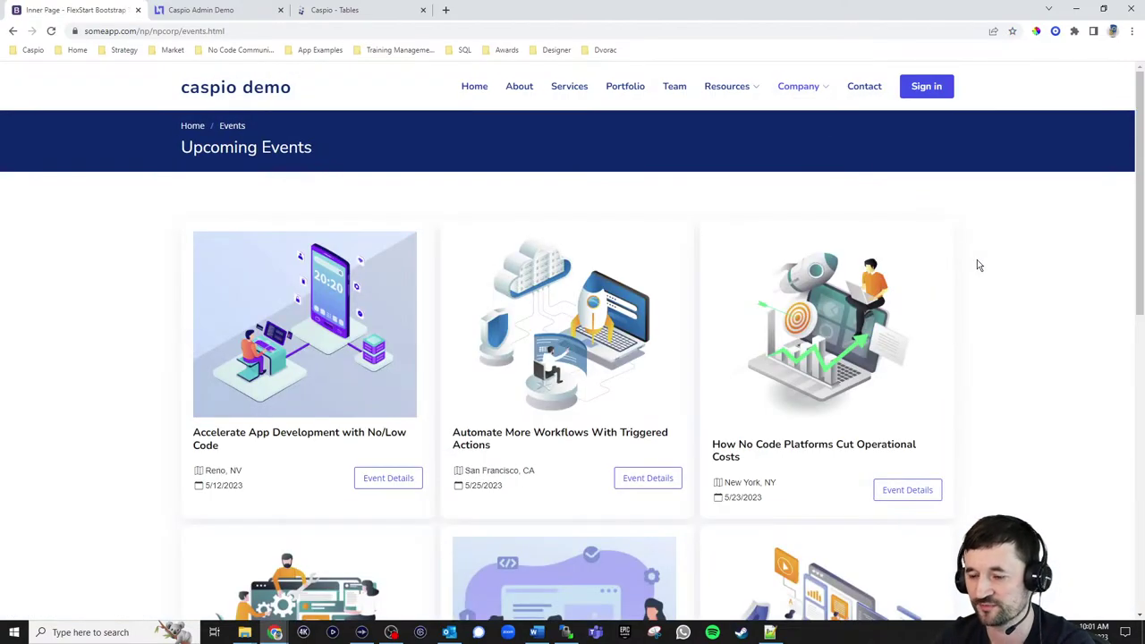
{"action": "scroll", "coordinate": [1015, 255], "scroll_direction": "down", "scroll_amount": 2}
{"action": "scroll", "coordinate": [1014, 256], "scroll_direction": "up", "scroll_amount": 1}
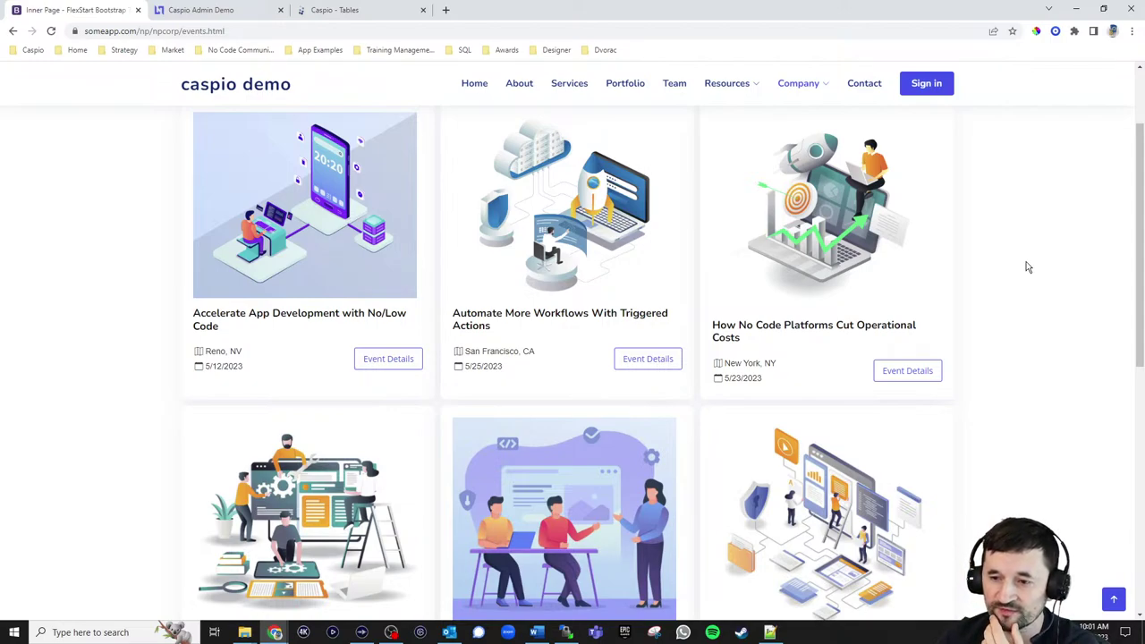
{"action": "scroll", "coordinate": [1027, 265], "scroll_direction": "up", "scroll_amount": 1}
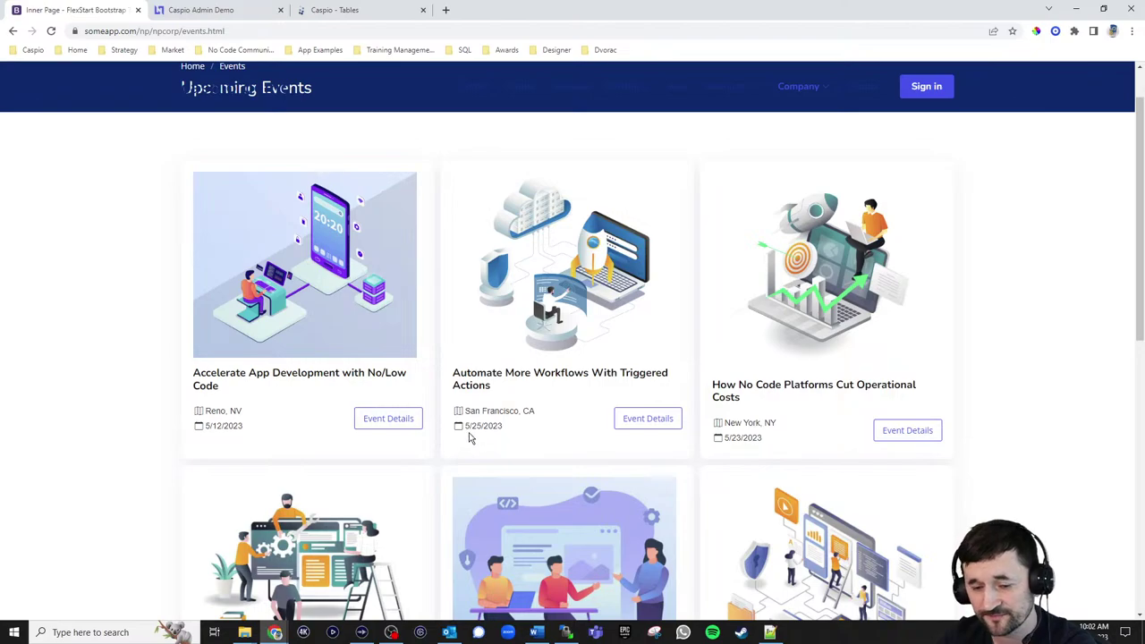
Review the first event's details and sign-up form, then switch to the admin Manage Events list
{"action": "left_click", "coordinate": [403, 424]}
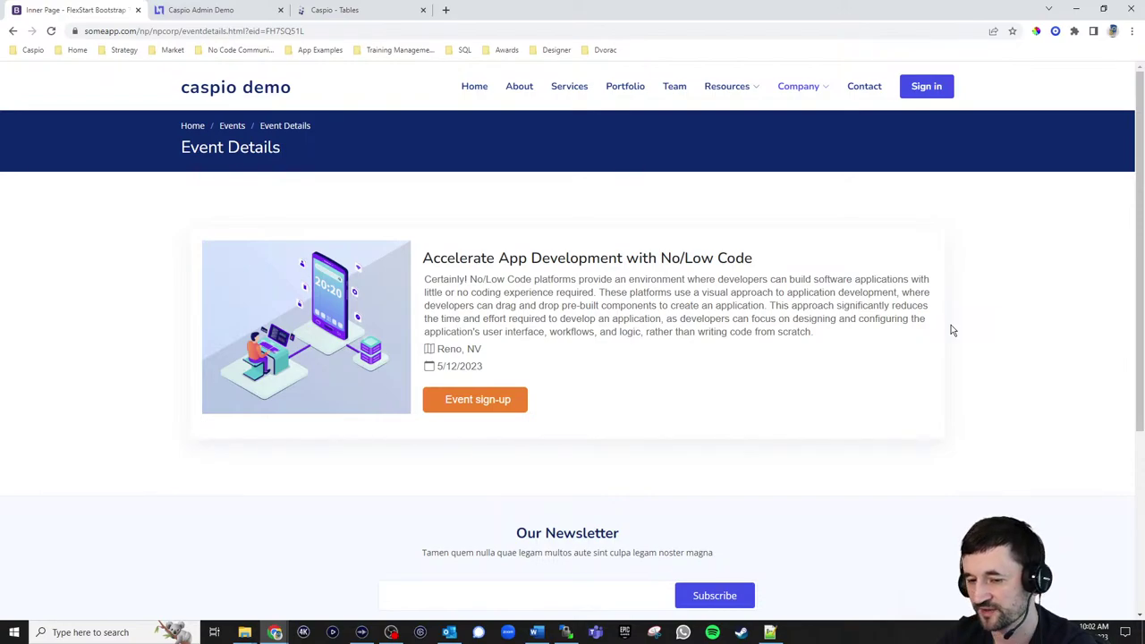
{"action": "left_click", "coordinate": [492, 413]}
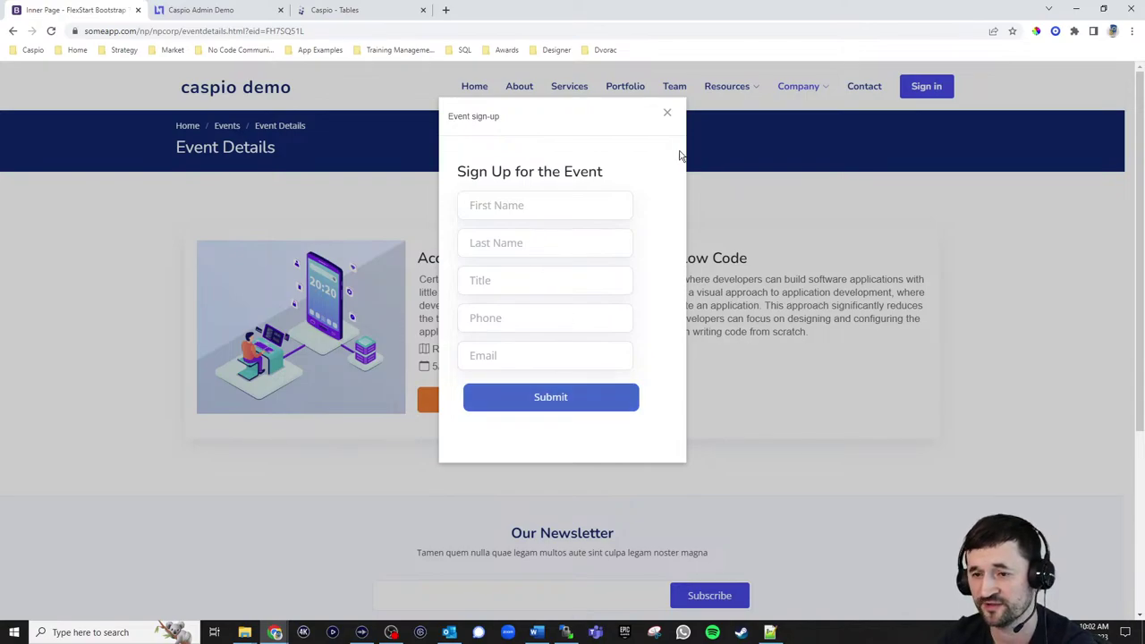
{"action": "left_click", "coordinate": [667, 114]}
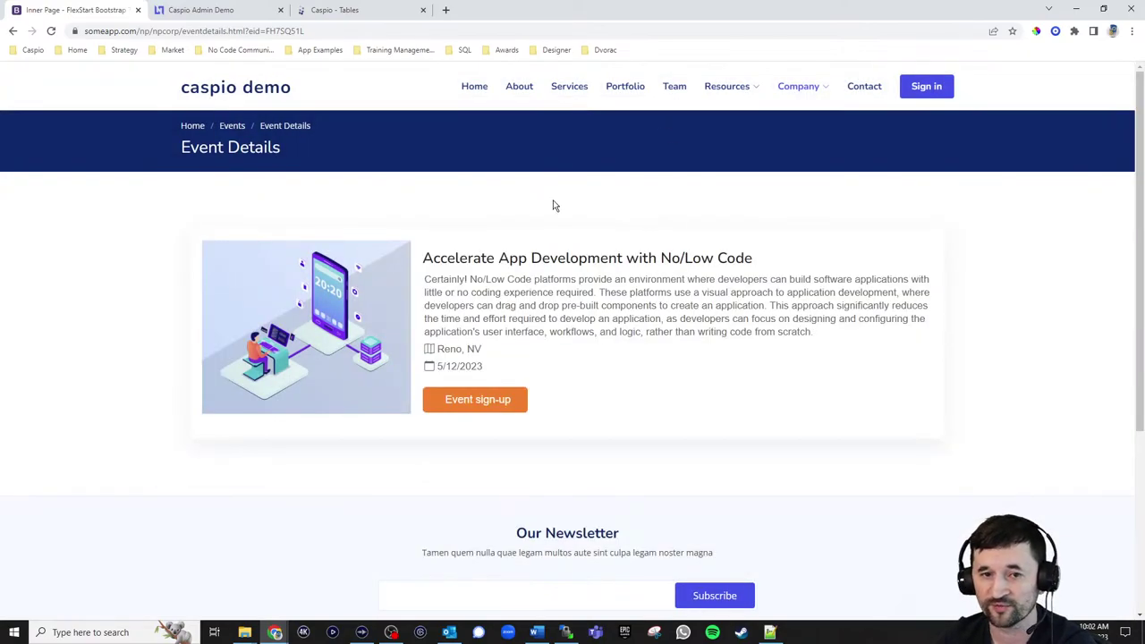
{"action": "left_click", "coordinate": [230, 12]}
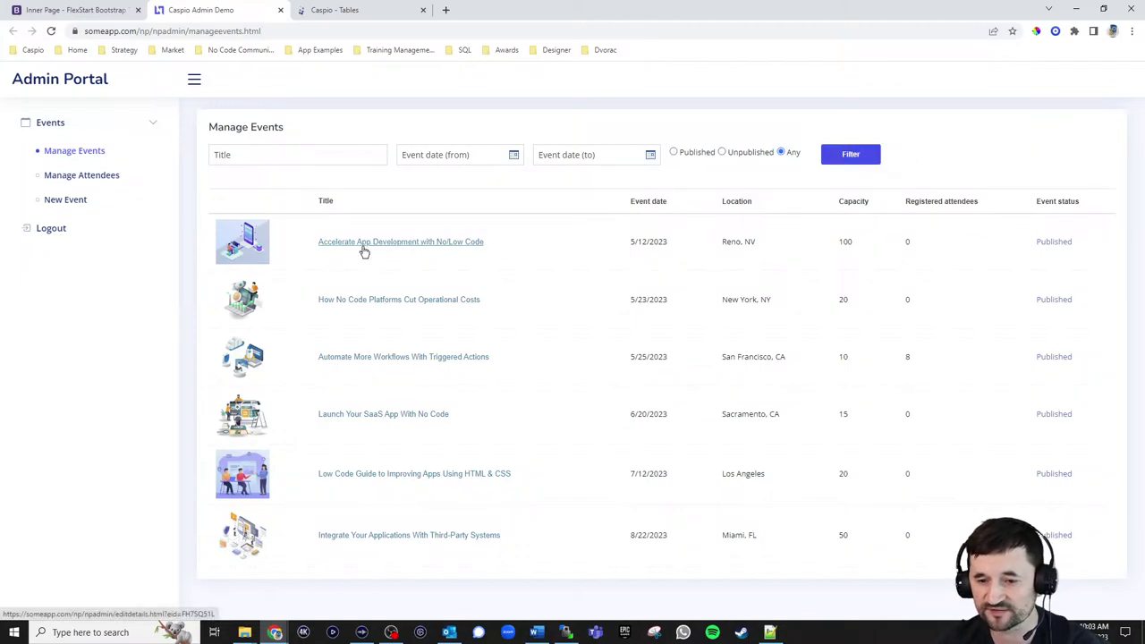
Inspect the Automate More Workflows With Triggered Actions event's edit page, then view Manage Attendees
{"action": "left_click", "coordinate": [387, 358]}
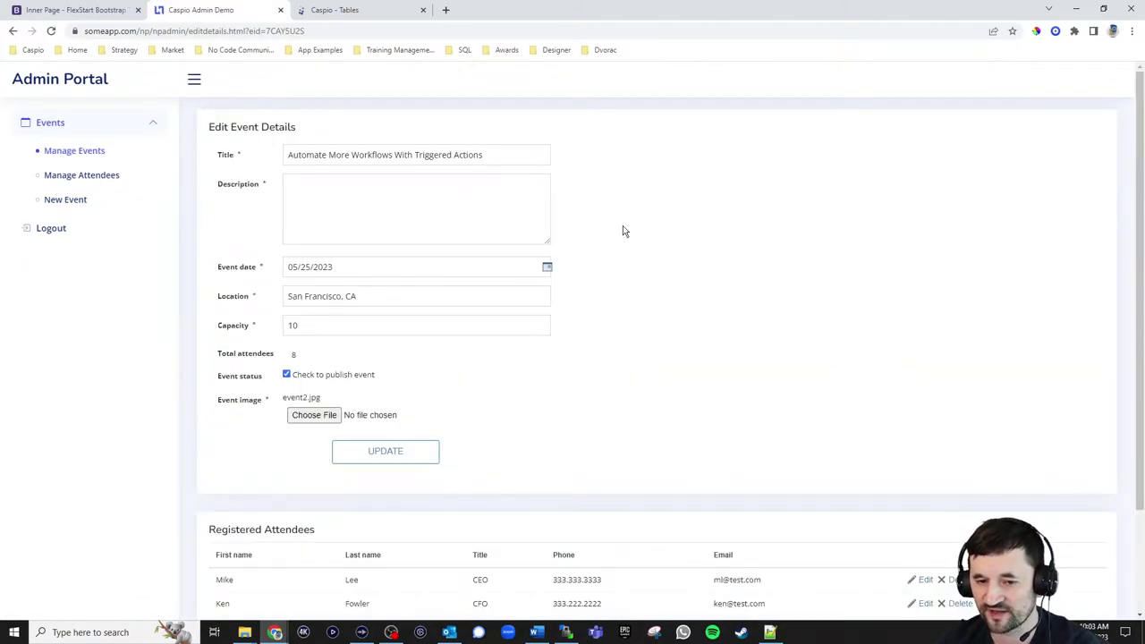
{"action": "scroll", "coordinate": [623, 227], "scroll_direction": "down", "scroll_amount": 2}
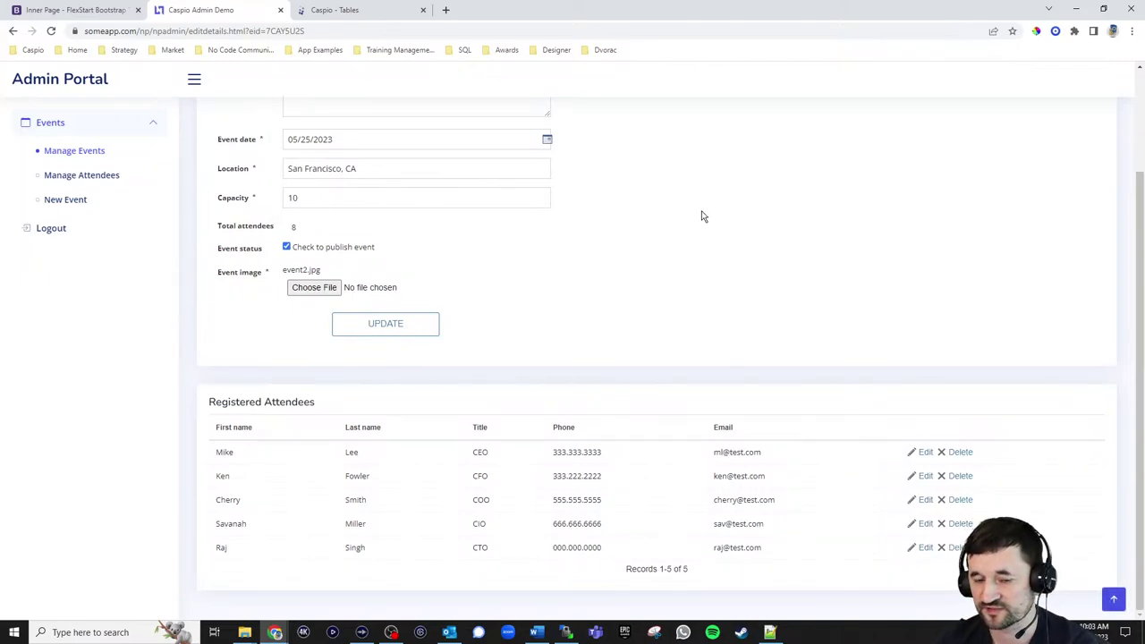
{"action": "scroll", "coordinate": [701, 217], "scroll_direction": "up", "scroll_amount": 2}
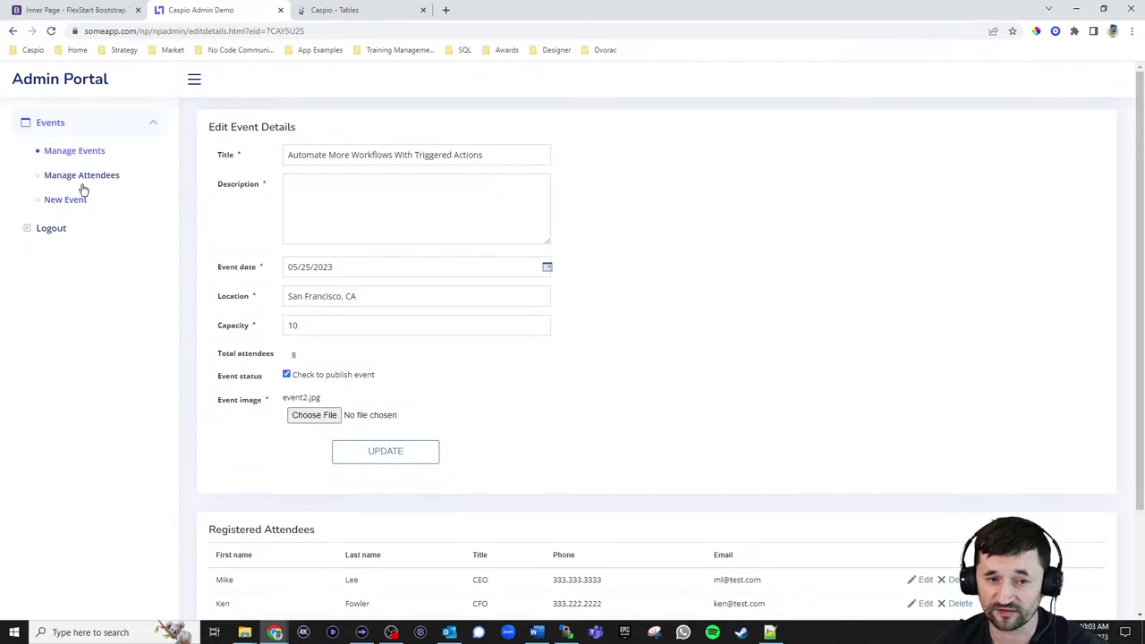
{"action": "left_click", "coordinate": [78, 176]}
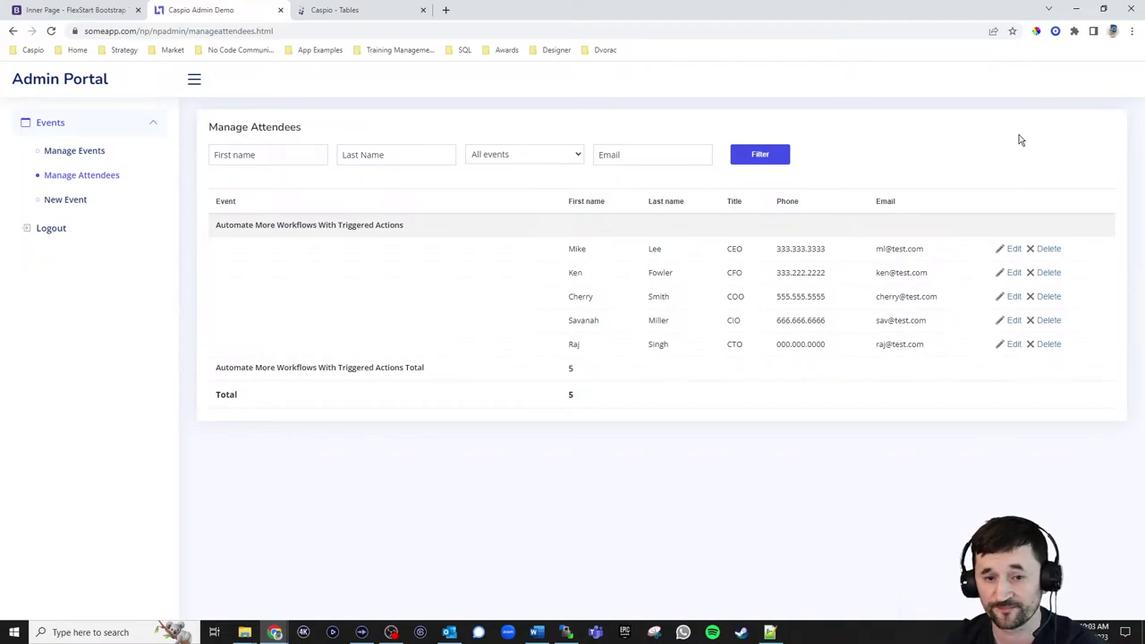
Choose New Event in the Admin Portal sidebar to get a blank Create an Event form
{"action": "left_click", "coordinate": [67, 203]}
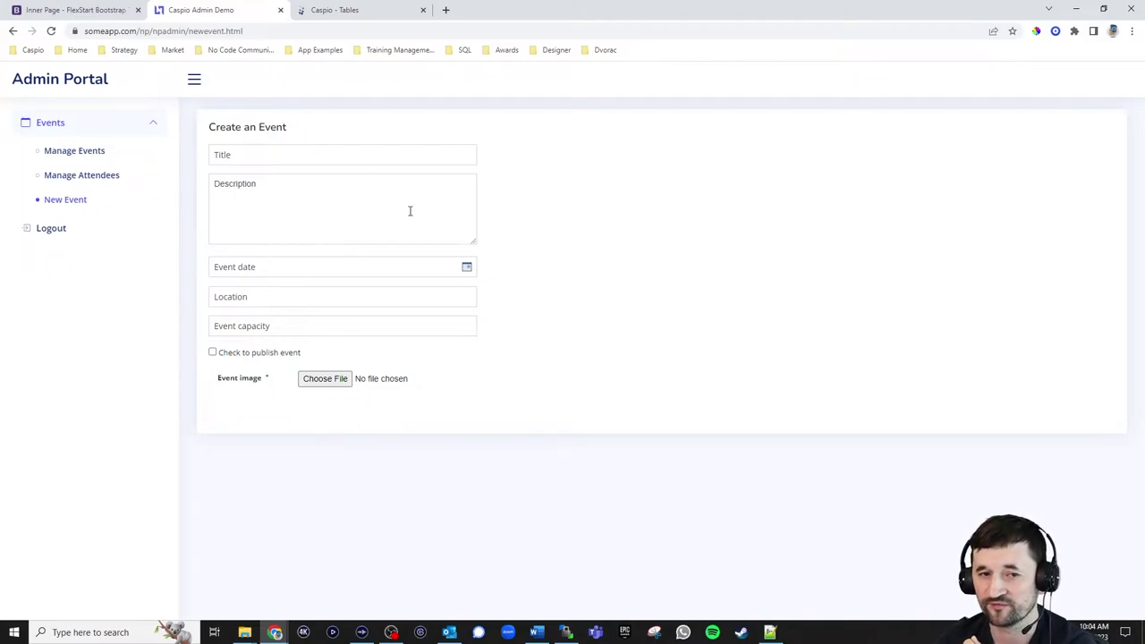
{"action": "left_click", "coordinate": [97, 10]}
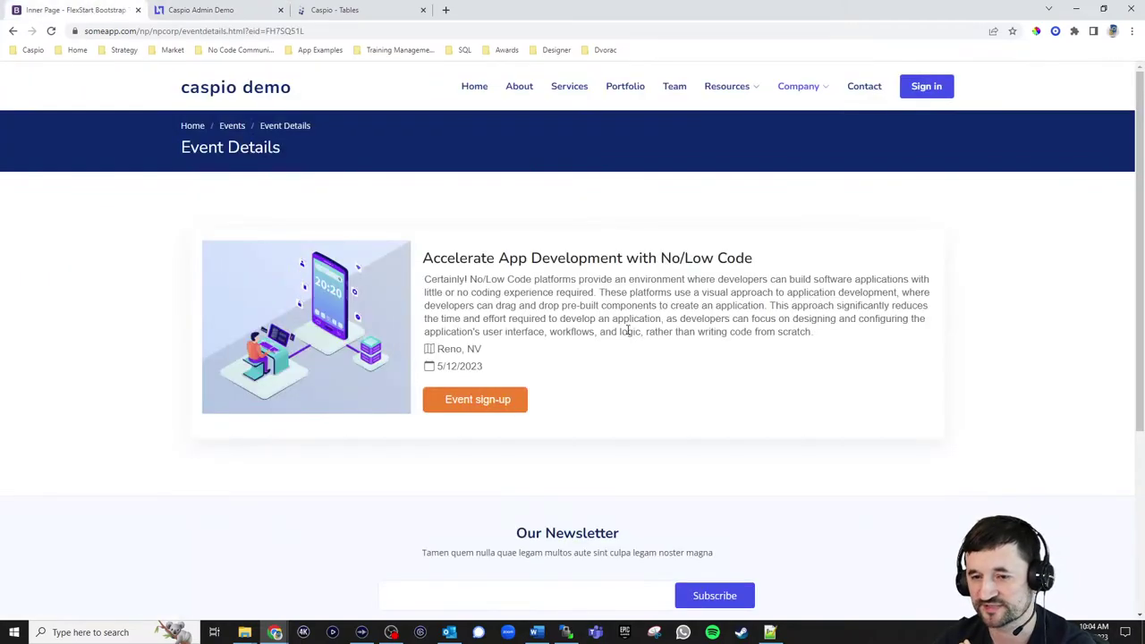
{"action": "left_click", "coordinate": [232, 126]}
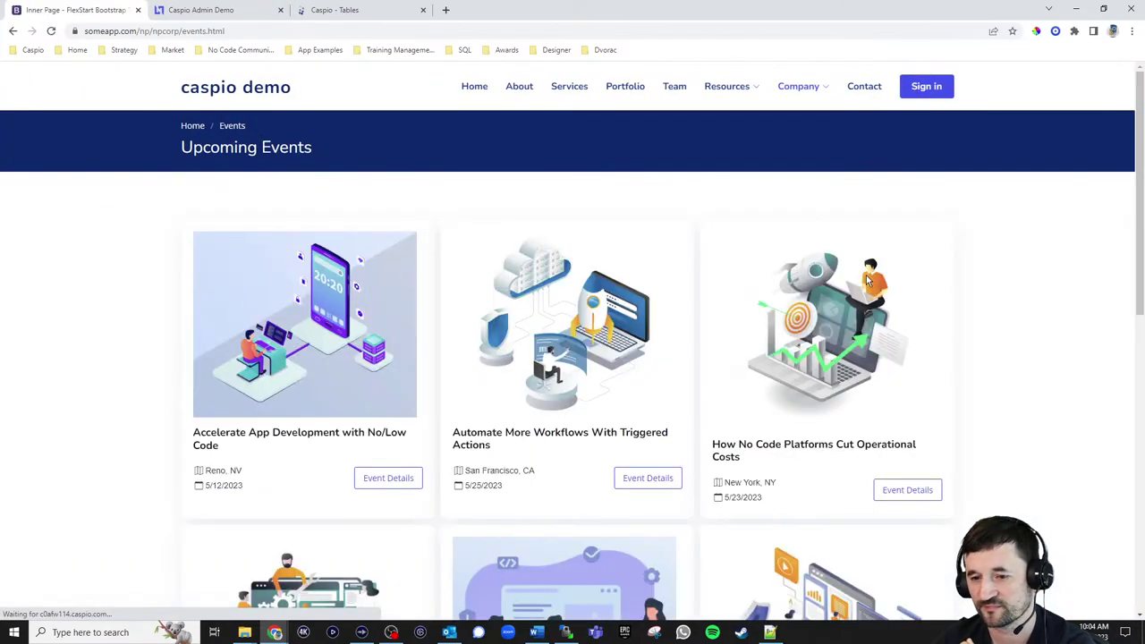
{"action": "scroll", "coordinate": [984, 380], "scroll_direction": "down", "scroll_amount": 3}
{"action": "scroll", "coordinate": [1025, 403], "scroll_direction": "up", "scroll_amount": 3}
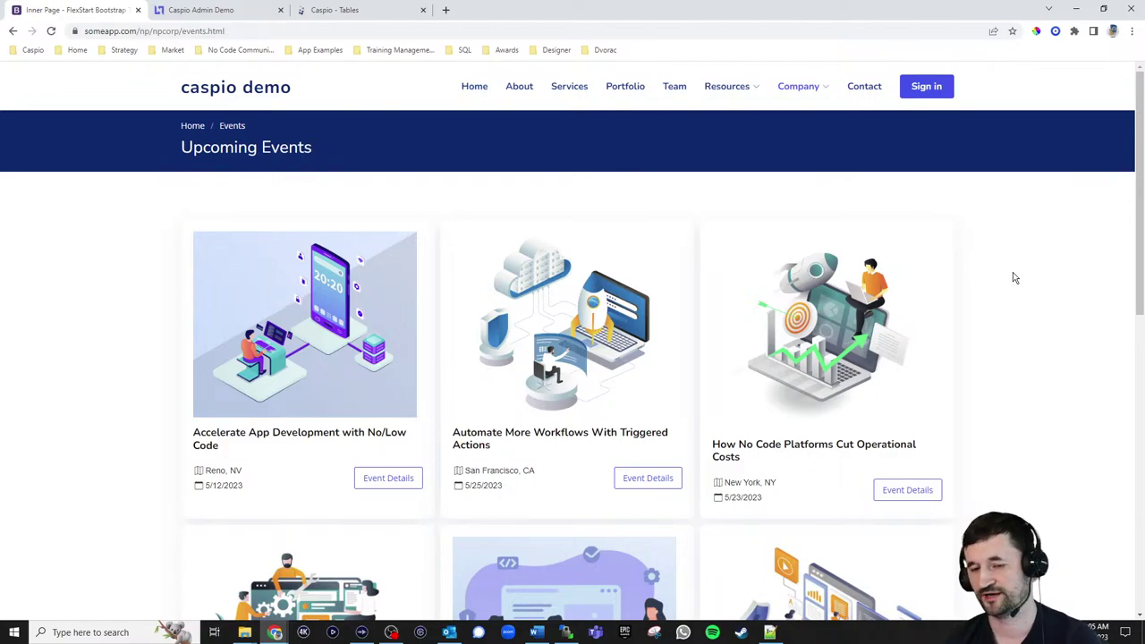
{"action": "left_click", "coordinate": [238, 10]}
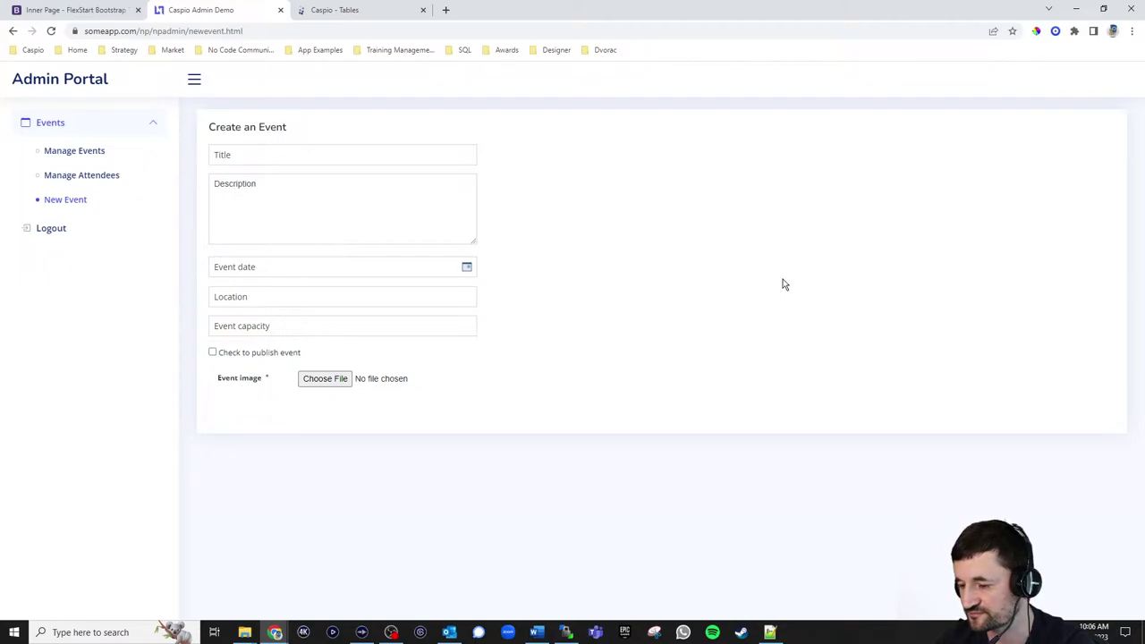
Recheck the first event's sign-up form, then switch to Caspio's Tables list for Event Management Live
{"action": "left_click", "coordinate": [108, 17]}
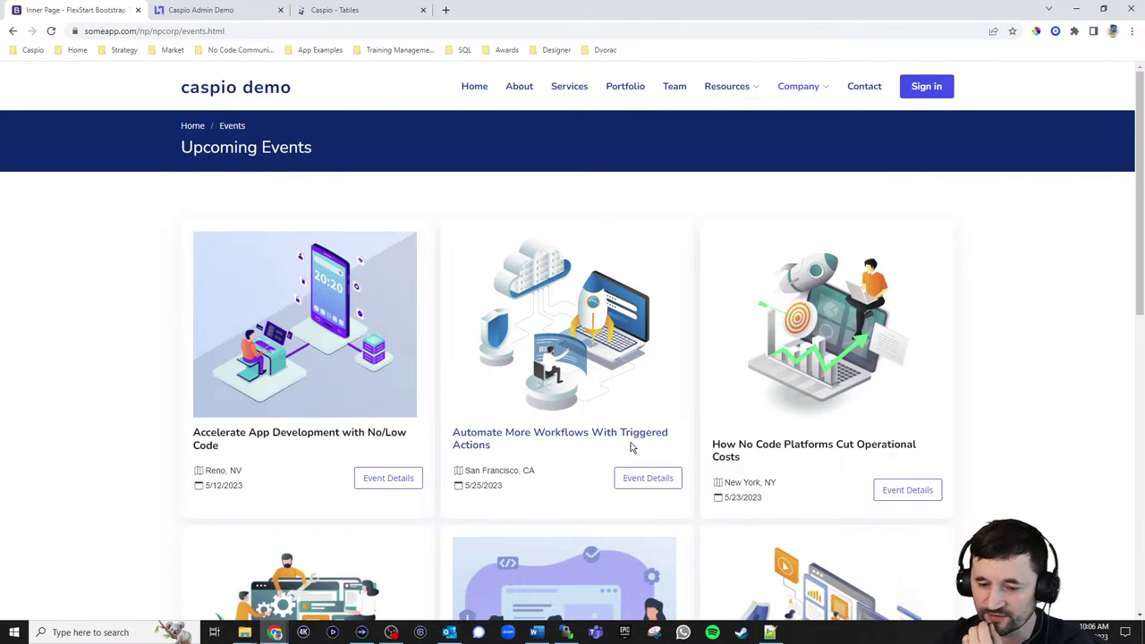
{"action": "left_click", "coordinate": [388, 480]}
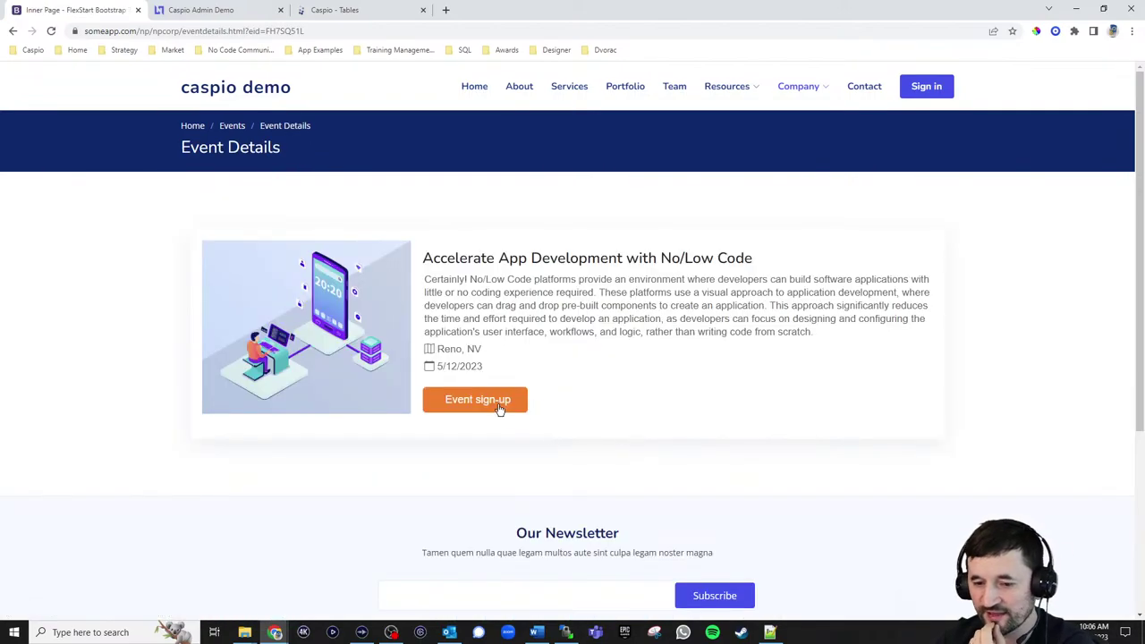
{"action": "left_click", "coordinate": [499, 404]}
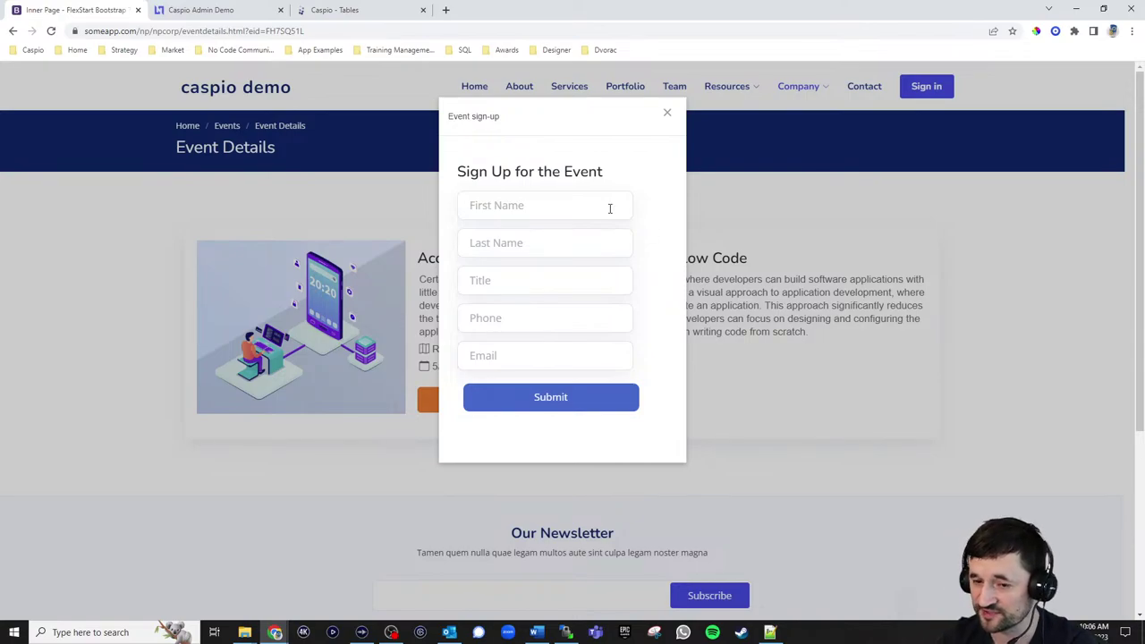
{"action": "left_click", "coordinate": [666, 113]}
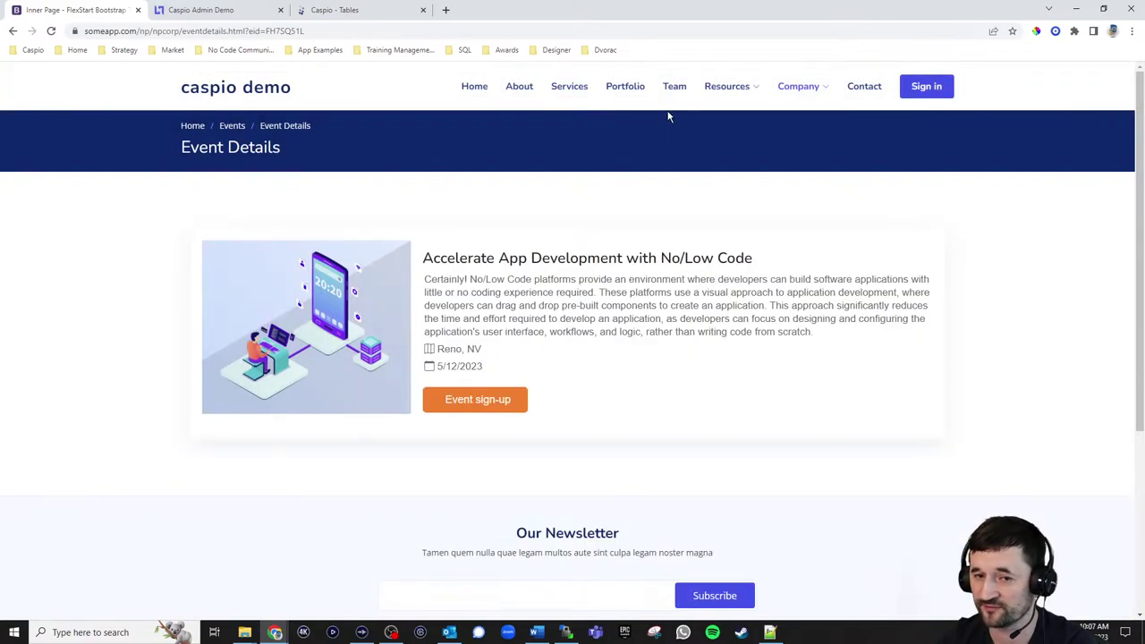
{"action": "left_click", "coordinate": [224, 15]}
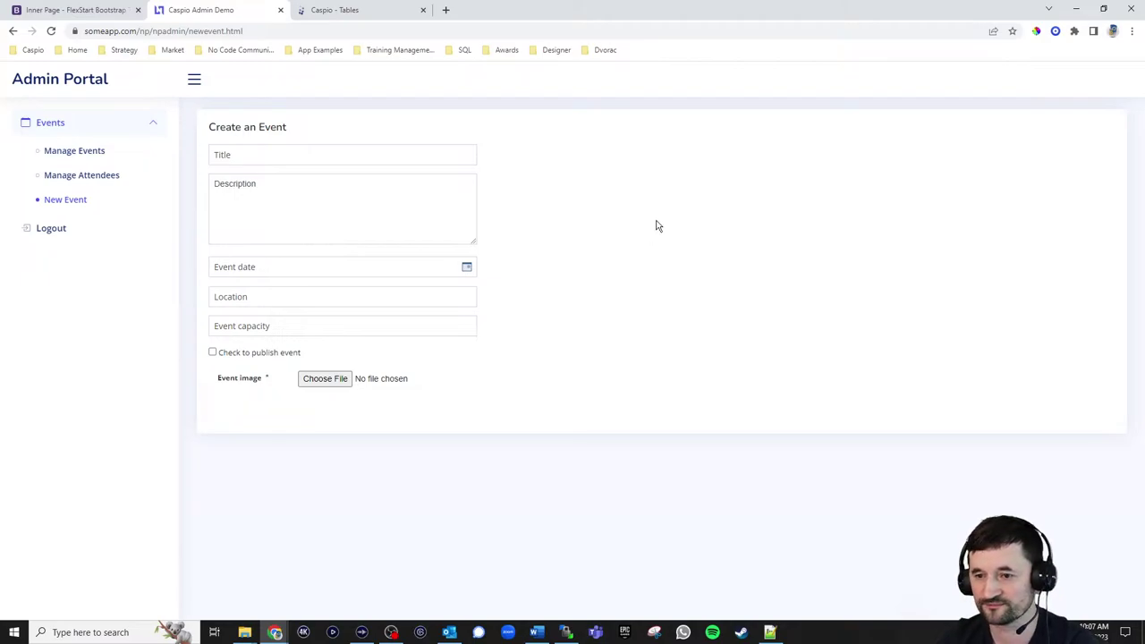
{"action": "left_click", "coordinate": [365, 15]}
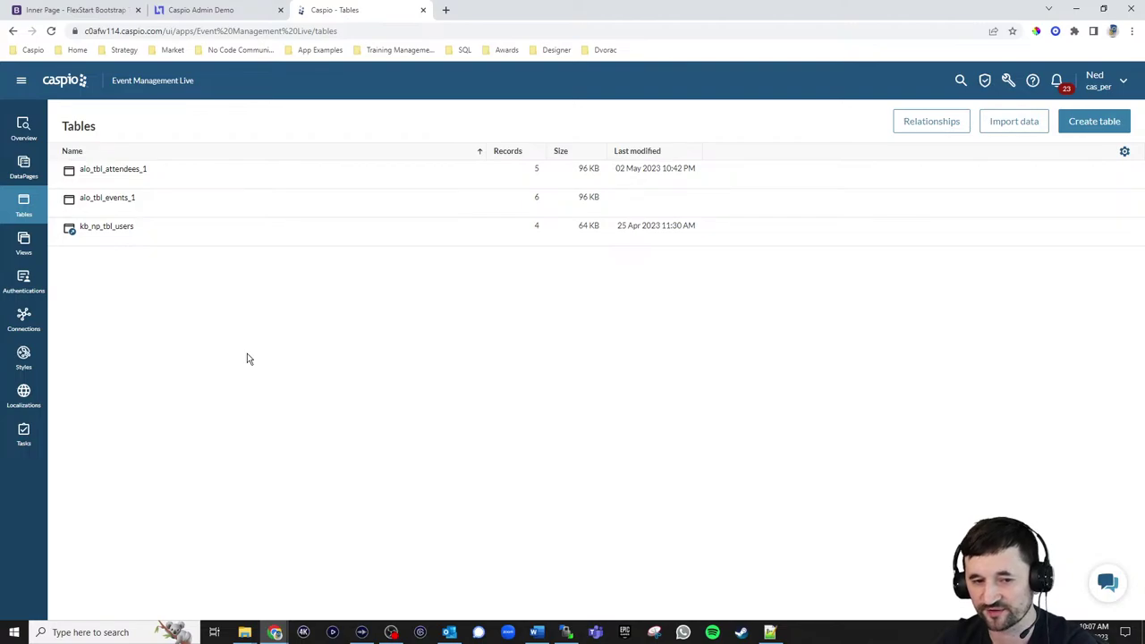
Inspect the aio_tbl_events_1 table design, then go back to the Tables list
{"action": "mouse_move", "coordinate": [115, 232]}
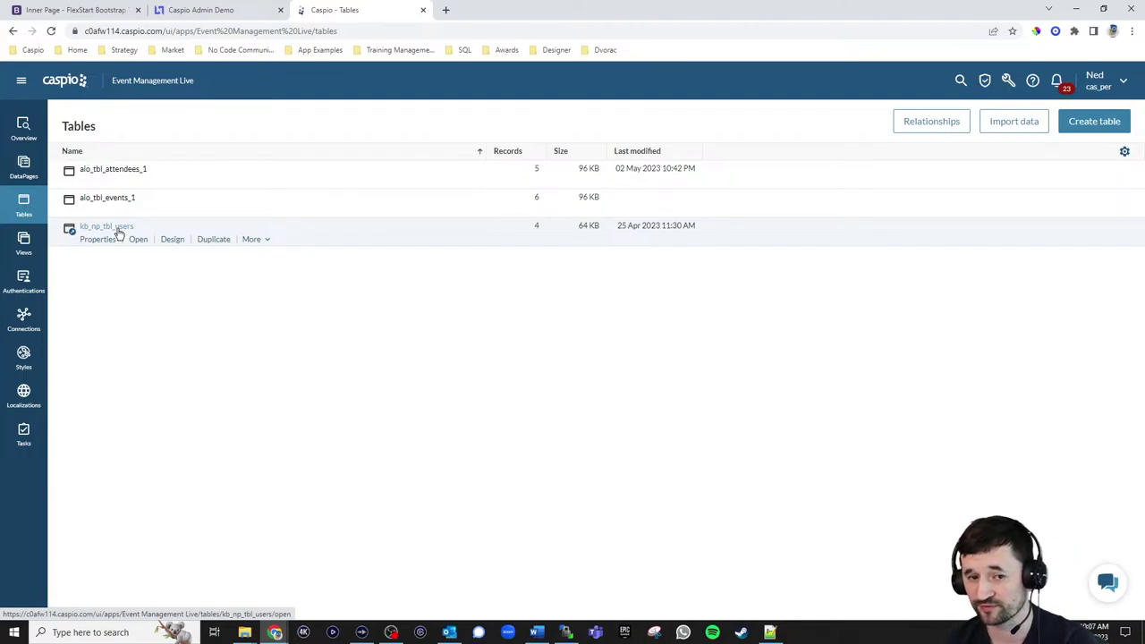
{"action": "mouse_move", "coordinate": [133, 197]}
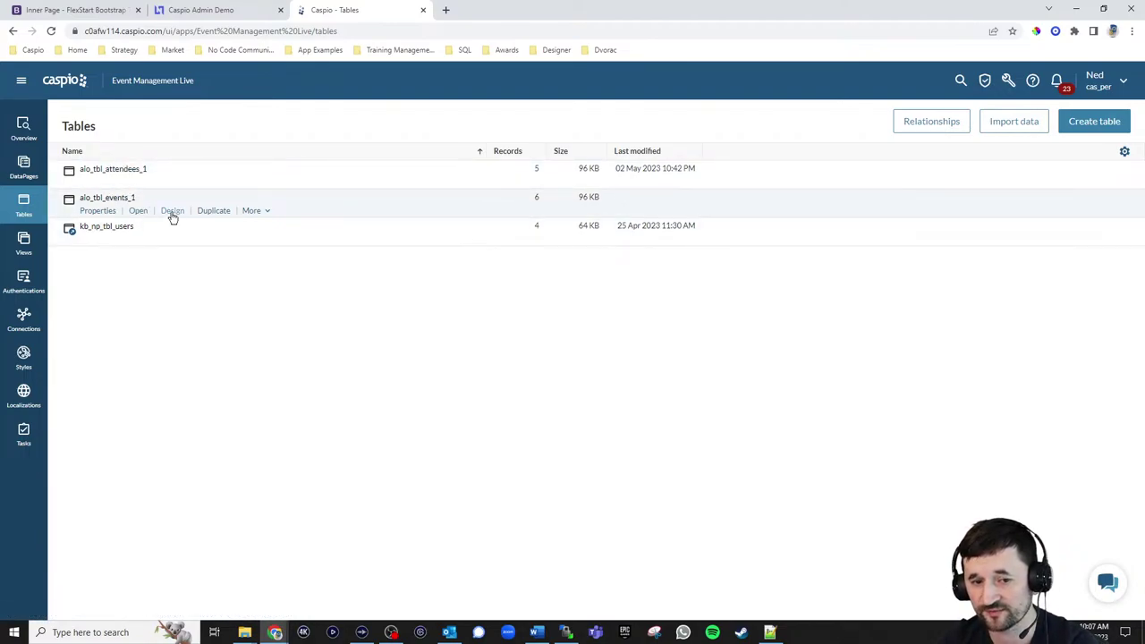
{"action": "left_click", "coordinate": [172, 212]}
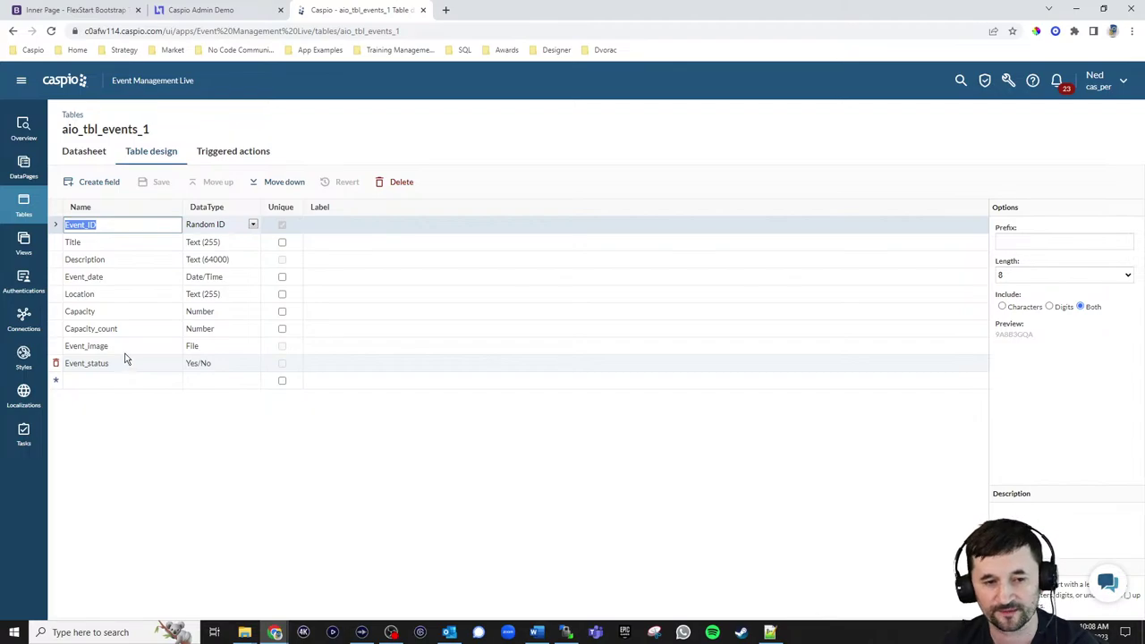
{"action": "left_click", "coordinate": [23, 206]}
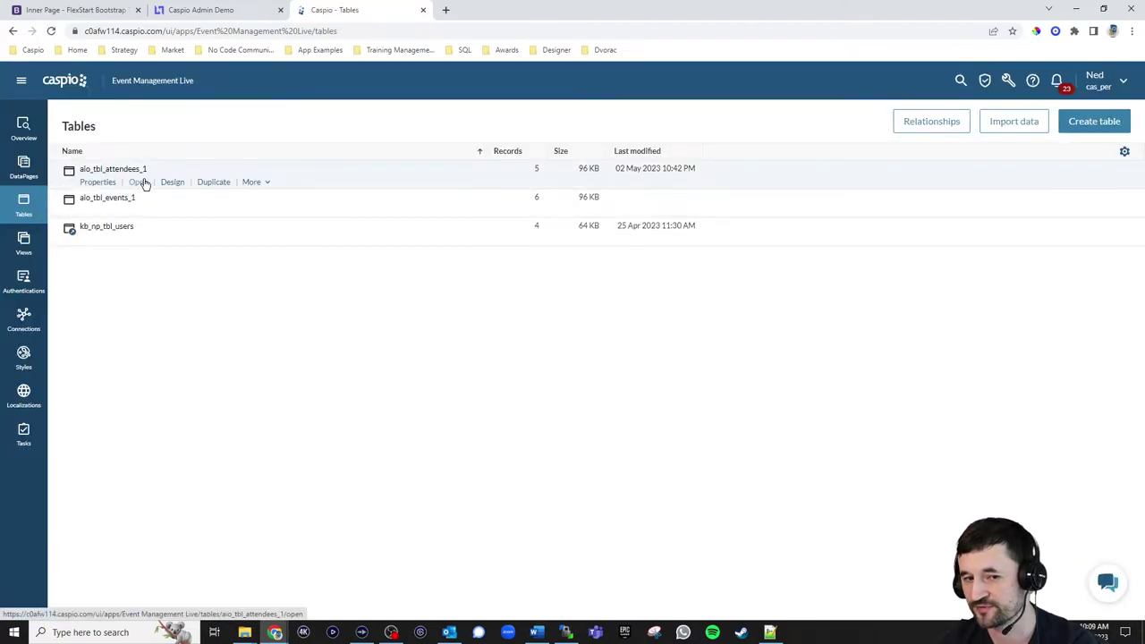
Open aio_tbl_attendees_1 and view its Insert and Delete triggered actions
{"action": "left_click", "coordinate": [175, 184]}
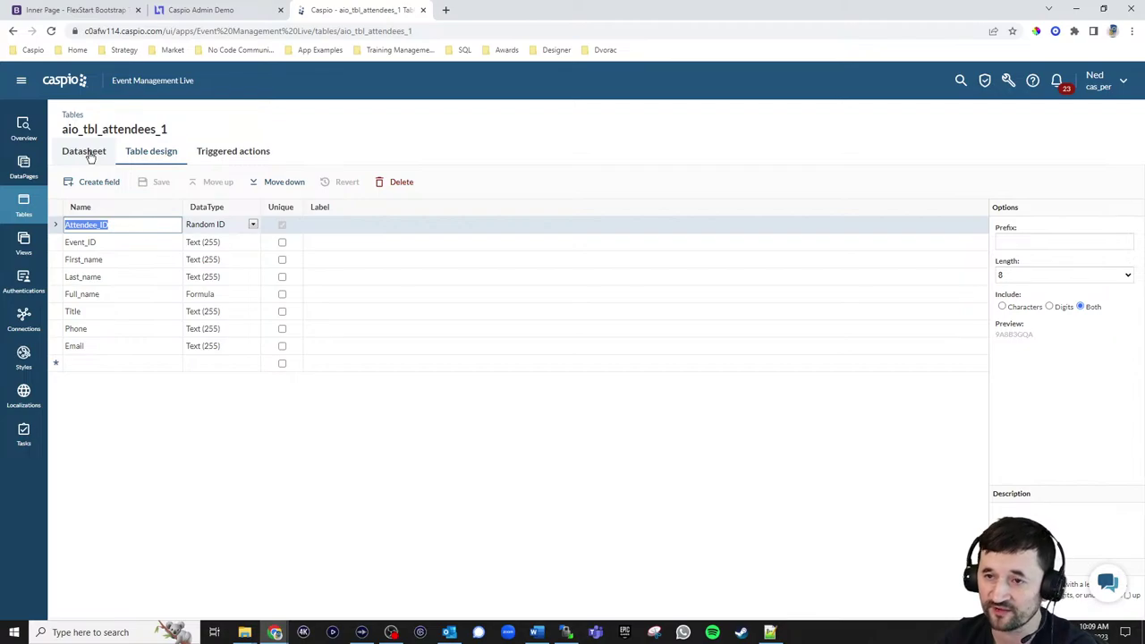
{"action": "left_click", "coordinate": [222, 154]}
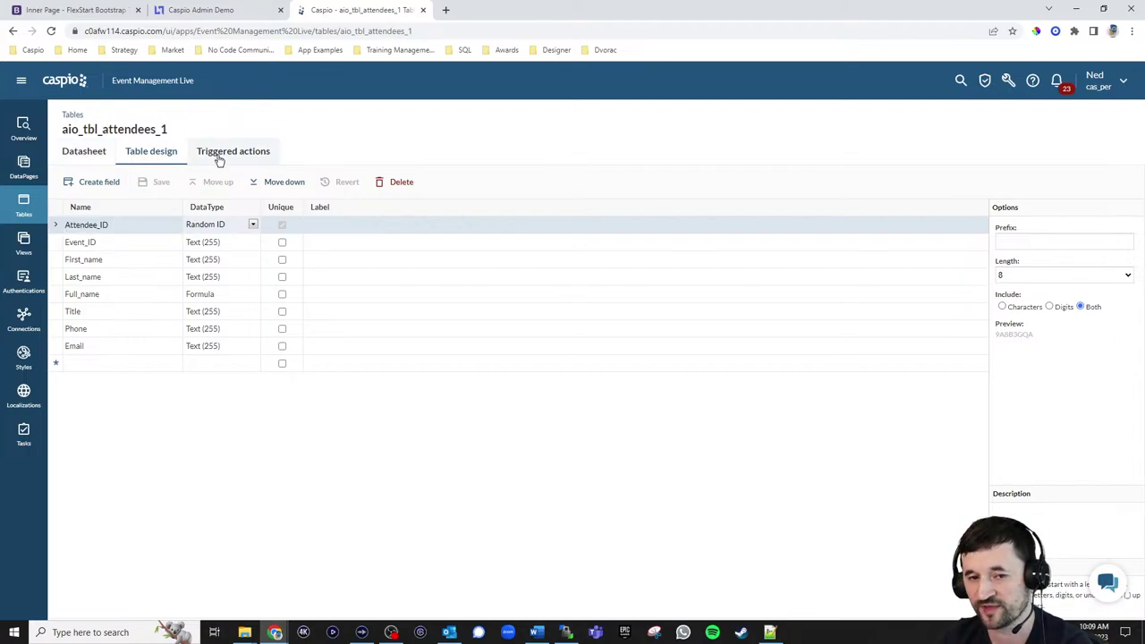
{"action": "mouse_move", "coordinate": [124, 231]}
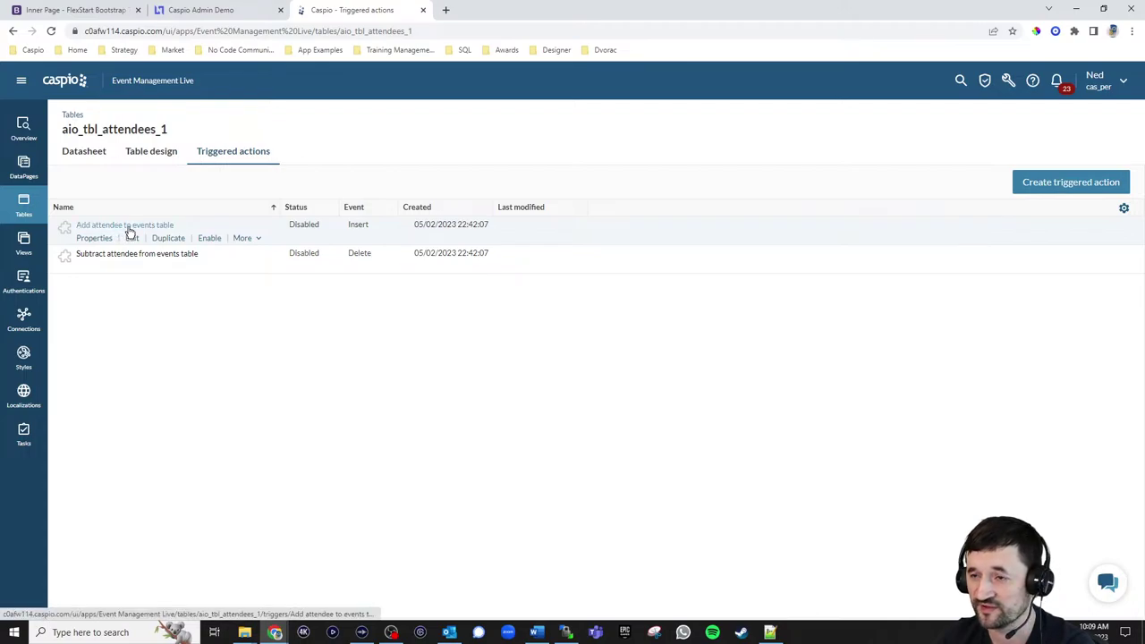
{"action": "mouse_move", "coordinate": [105, 259]}
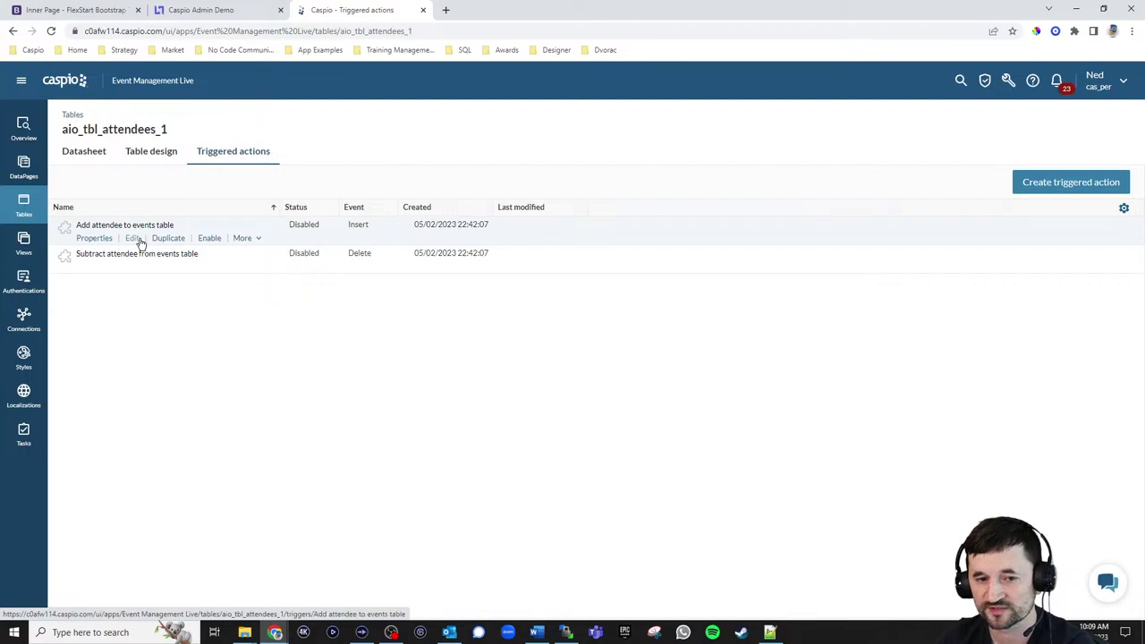
Inspect the 'Add attendee to events table' trigger blocks, then return to aio_tbl_attendees_1
{"action": "left_click", "coordinate": [133, 239]}
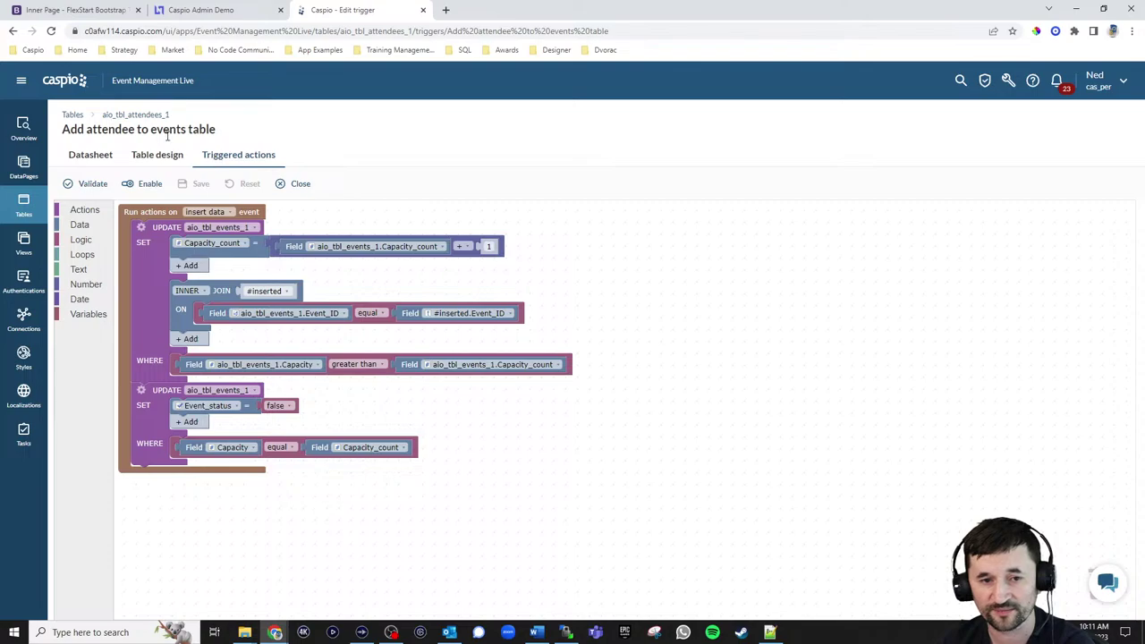
{"action": "left_click", "coordinate": [150, 116]}
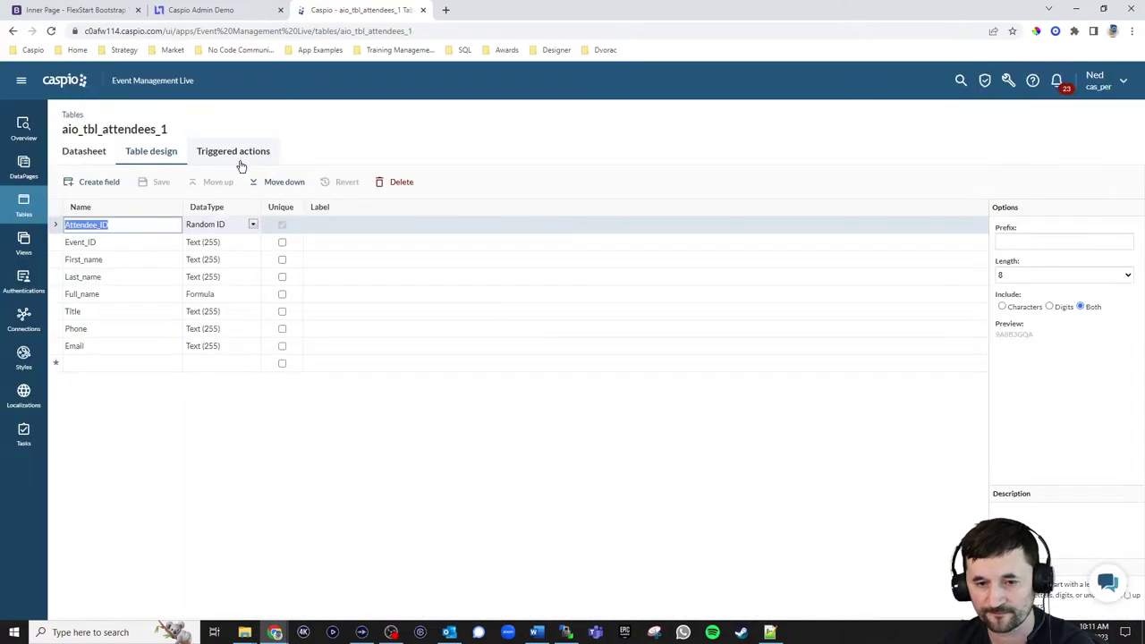
Open the 'Subtract attendee from events table' trigger from the Triggered actions list
{"action": "left_click", "coordinate": [239, 152]}
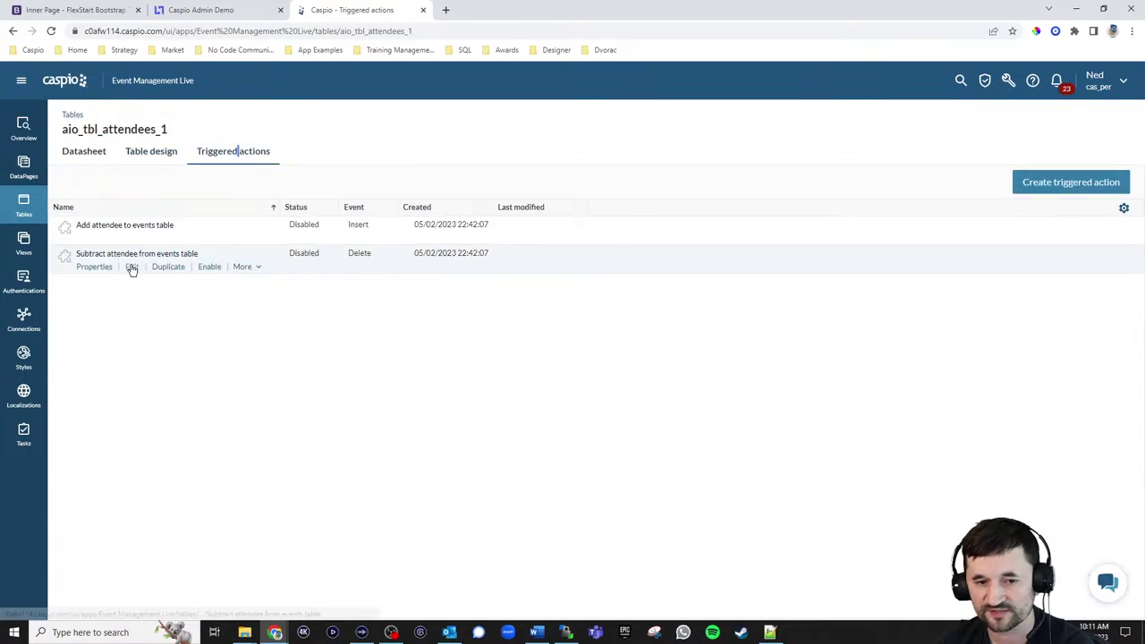
{"action": "left_click", "coordinate": [131, 267]}
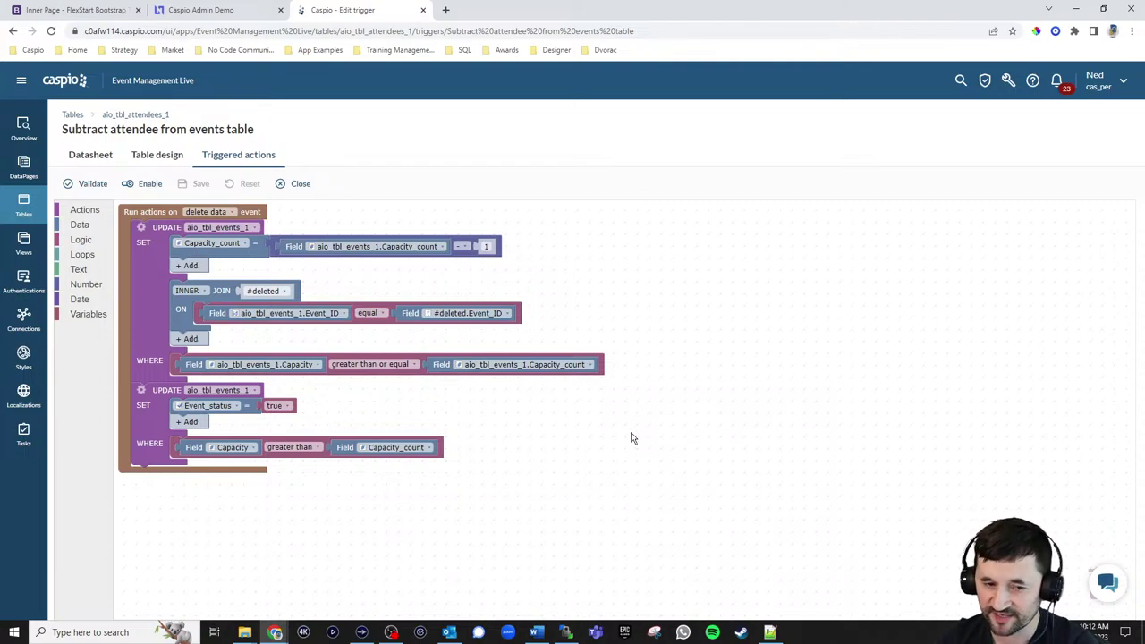
Open the Change Event Status AND Send E_1 task from the Tasks list
{"action": "left_click", "coordinate": [41, 438]}
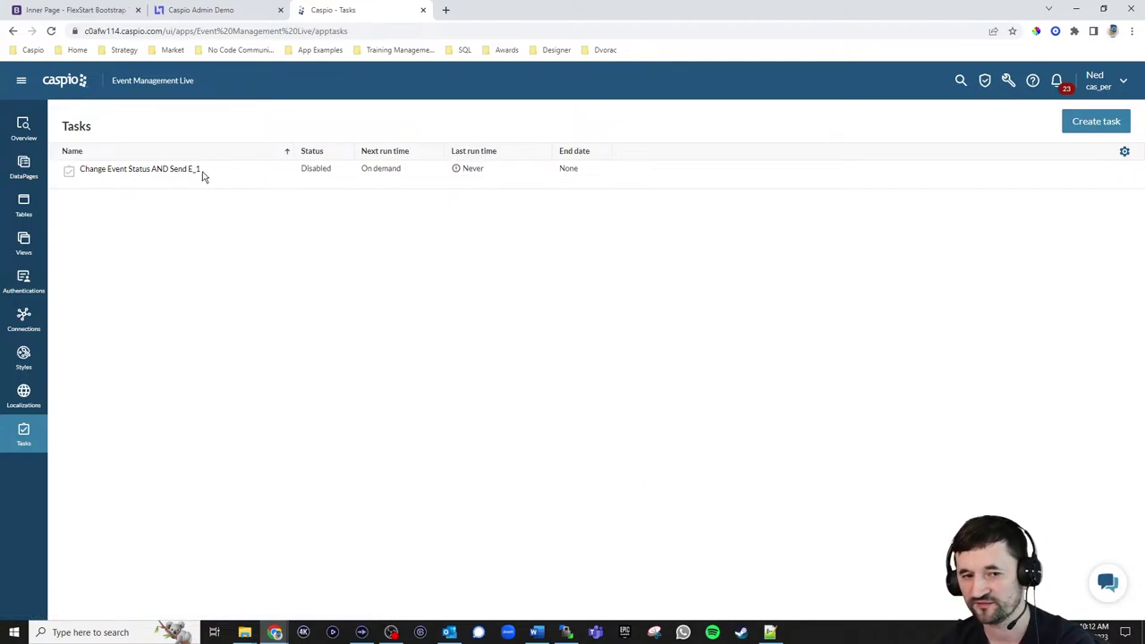
{"action": "left_click", "coordinate": [134, 185]}
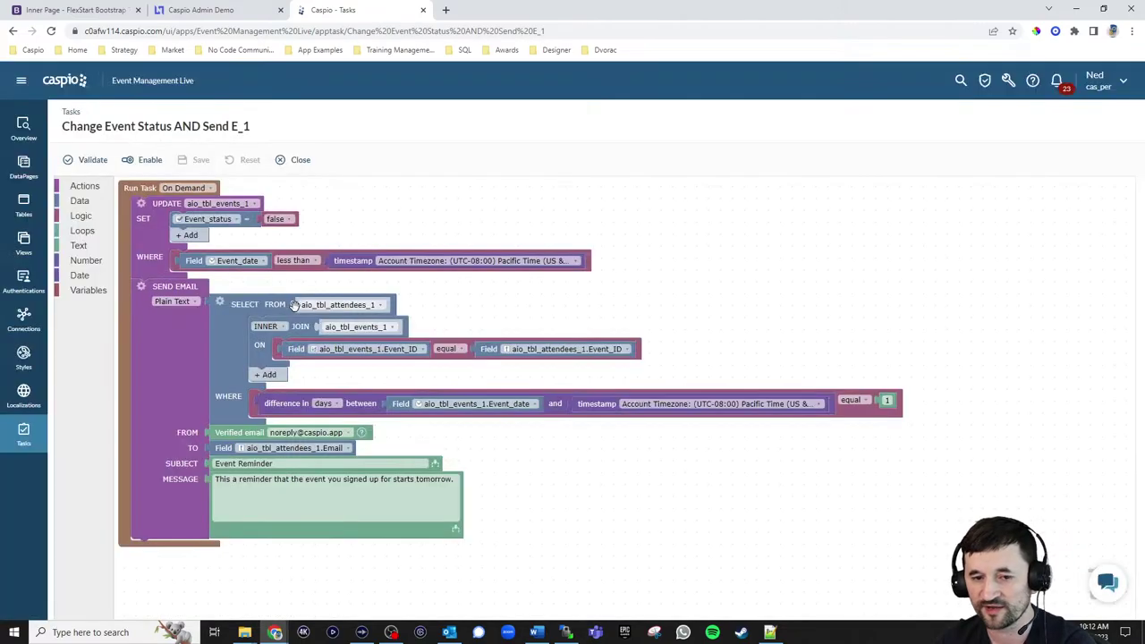
Check the task's schedule frequency options, cancel to keep it On Demand, and select the reminder message
{"action": "left_click", "coordinate": [191, 188]}
{"action": "left_click", "coordinate": [190, 213]}
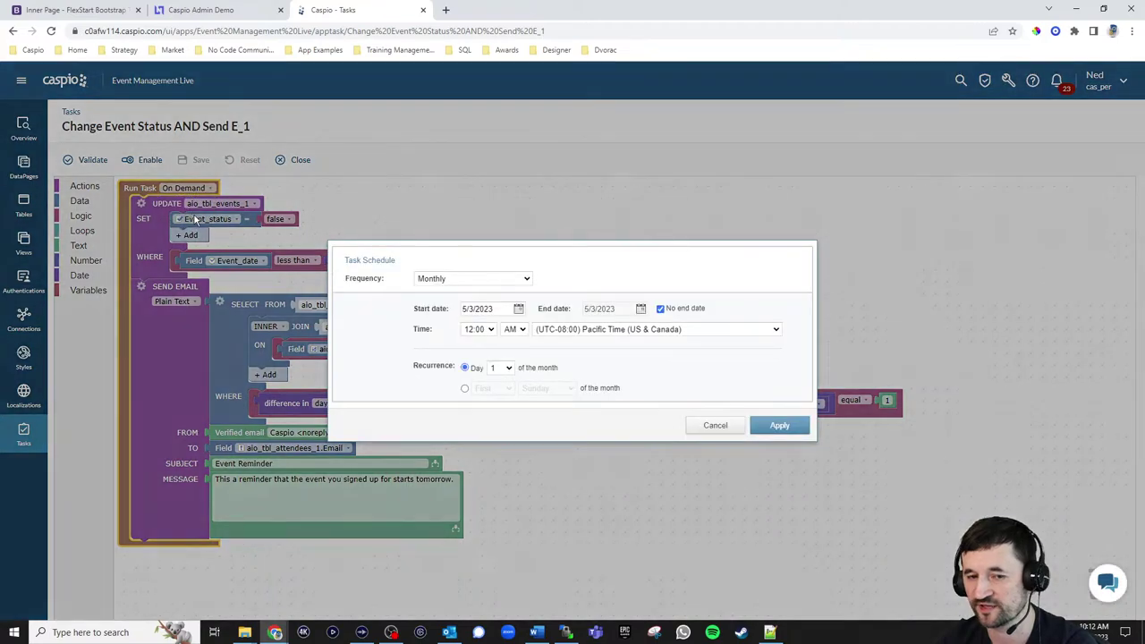
{"action": "left_click", "coordinate": [446, 280]}
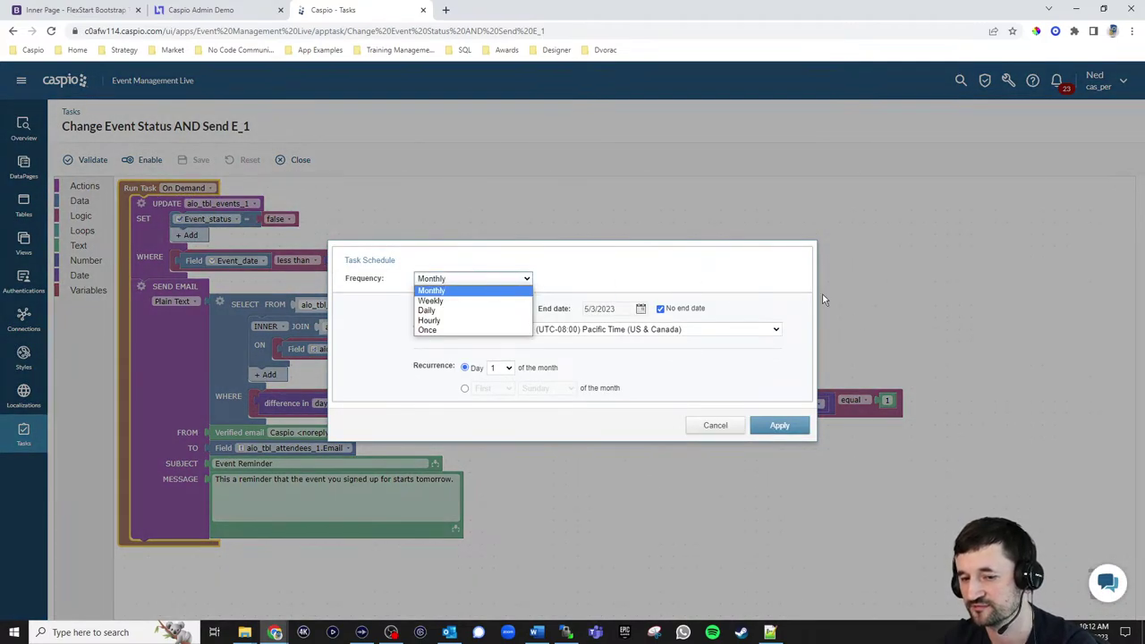
{"action": "left_click", "coordinate": [723, 432]}
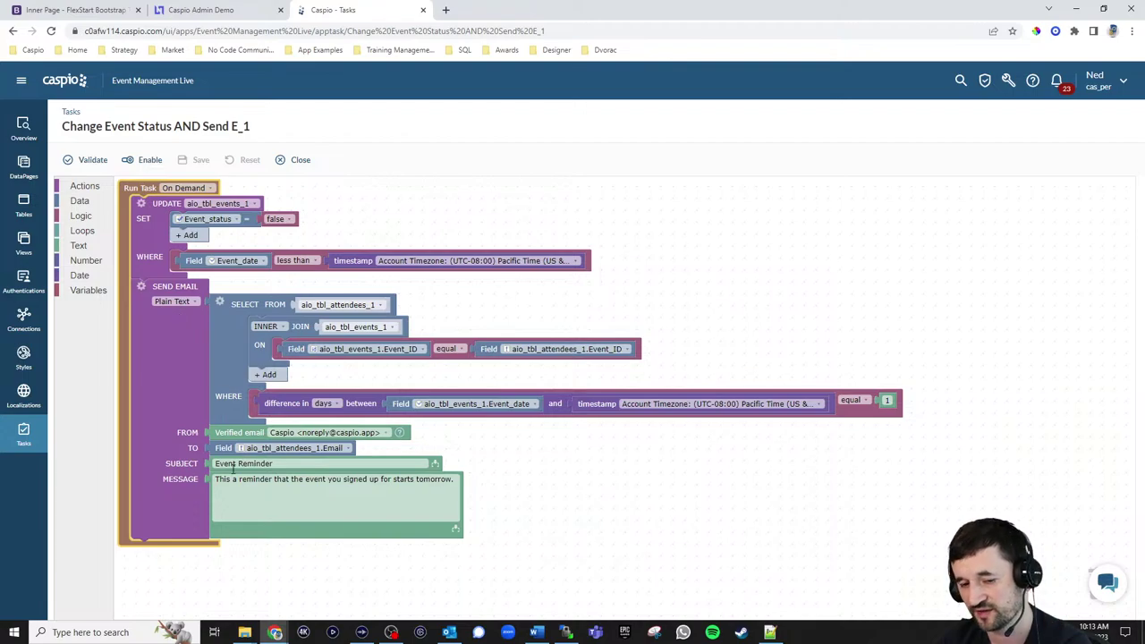
{"action": "left_click", "coordinate": [320, 507]}
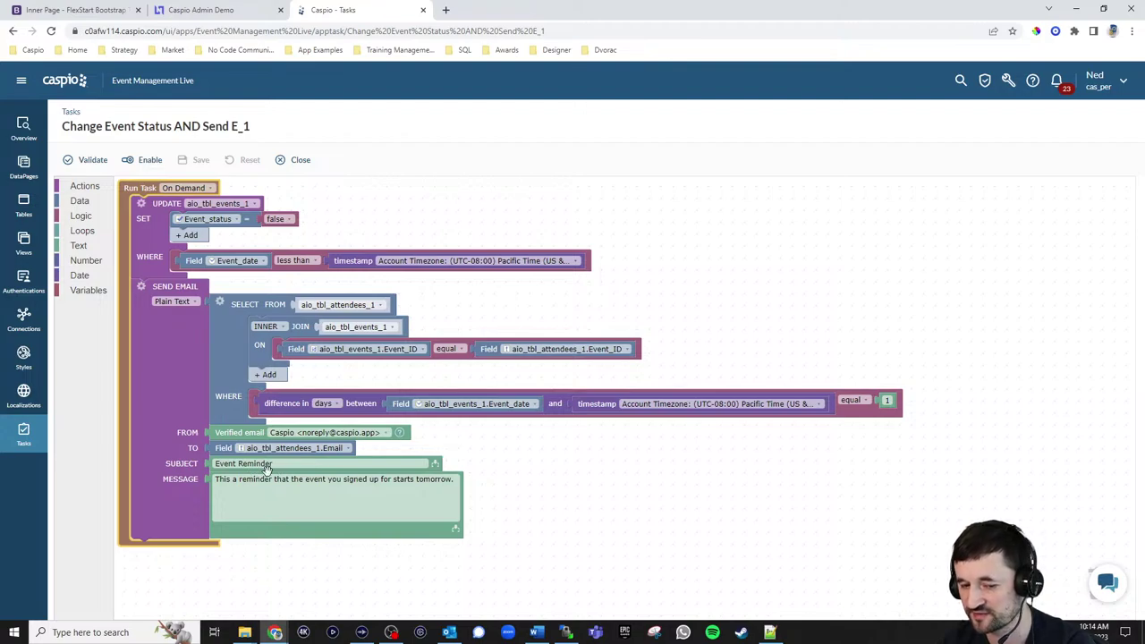
{"action": "left_click", "coordinate": [322, 490]}
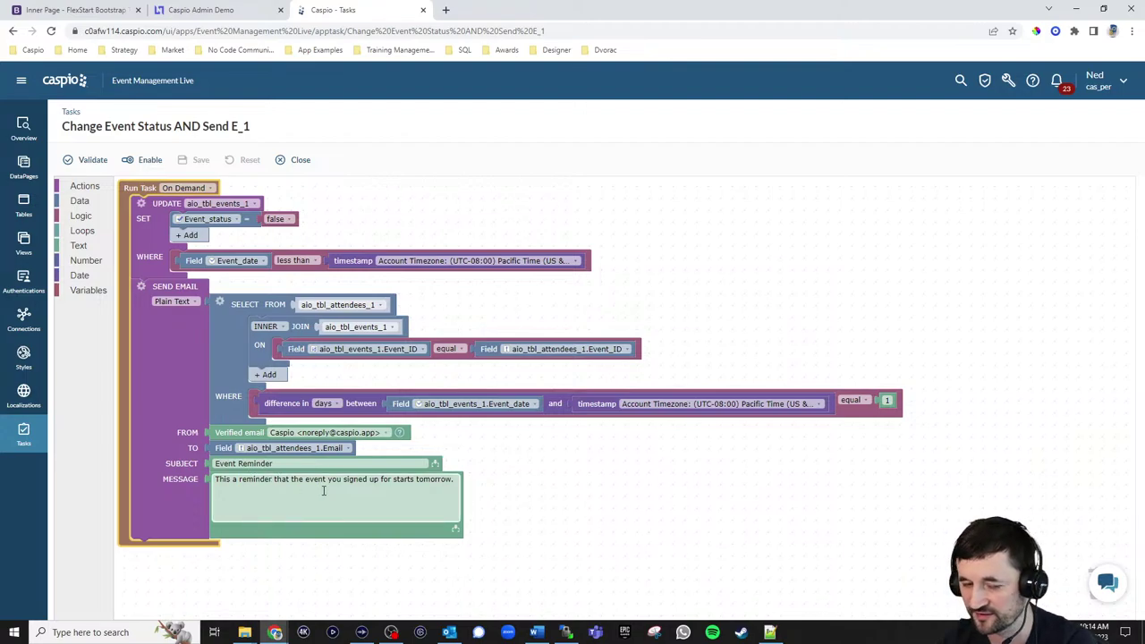
{"action": "left_click", "coordinate": [624, 475]}
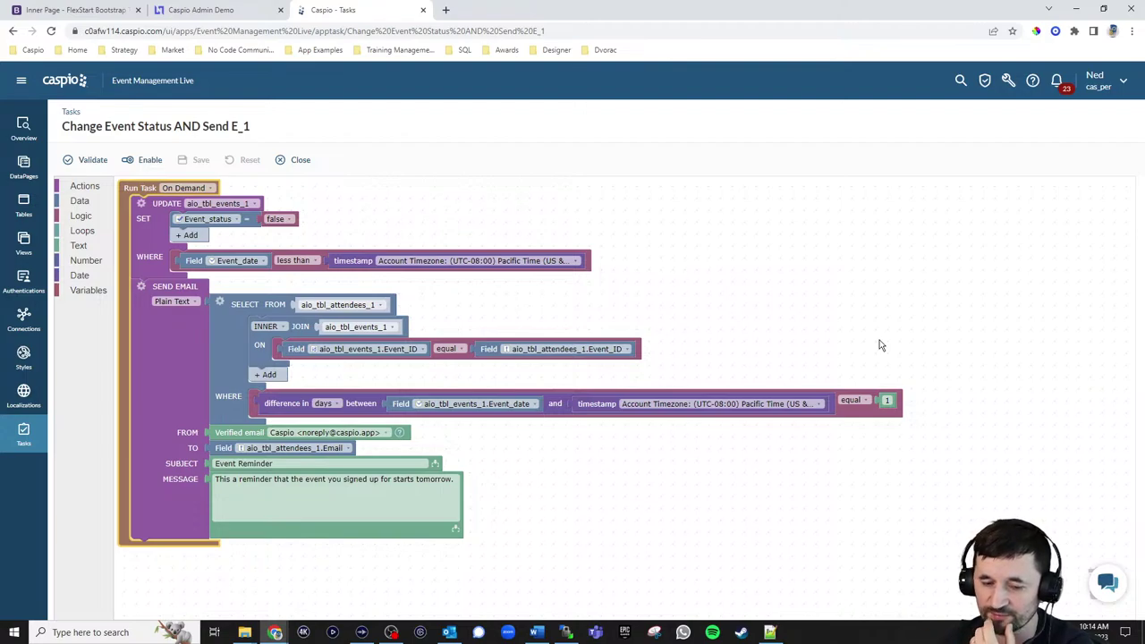
{"action": "left_click", "coordinate": [333, 404]}
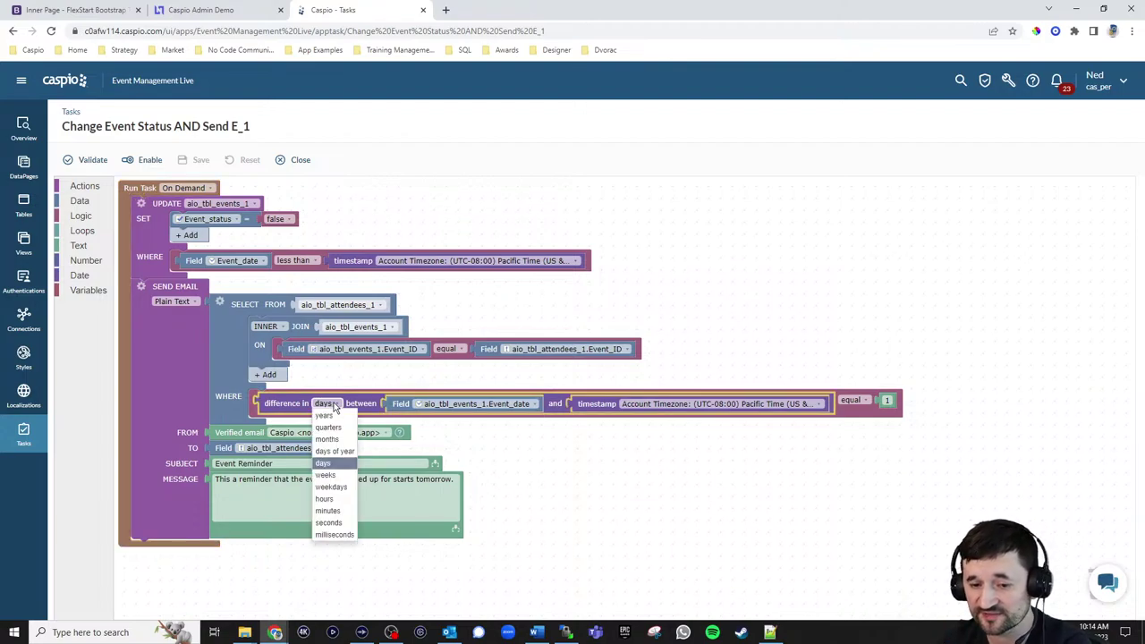
{"action": "left_click", "coordinate": [573, 488]}
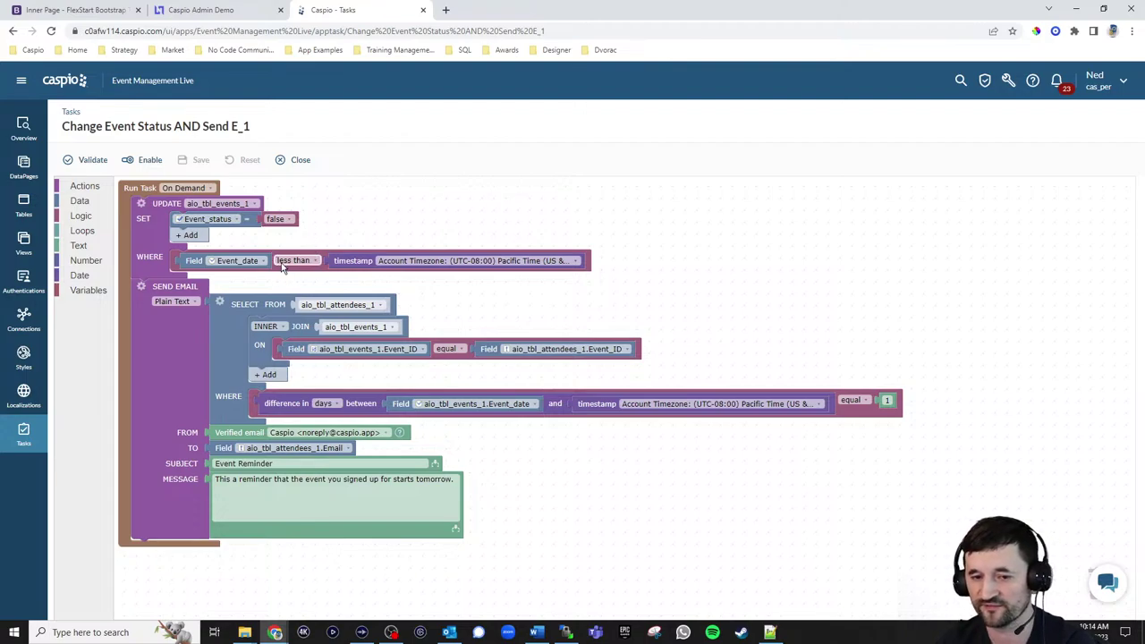
Look over the Authentications and empty DataPages sections, then bring up the demo site's Event Details page
{"action": "left_click", "coordinate": [21, 286]}
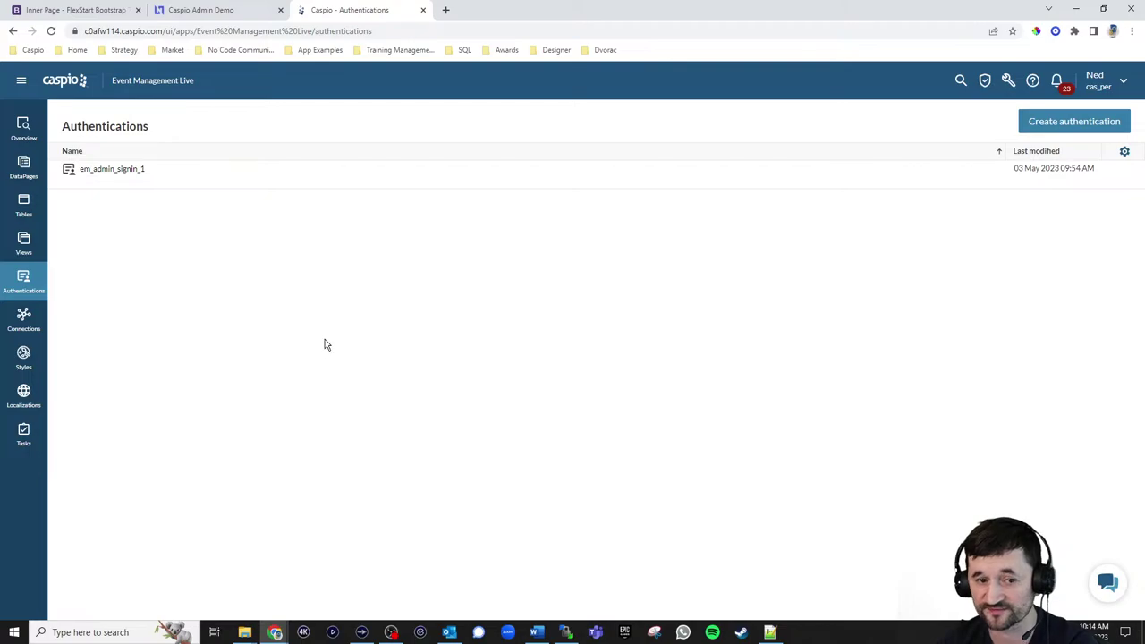
{"action": "left_click", "coordinate": [23, 170]}
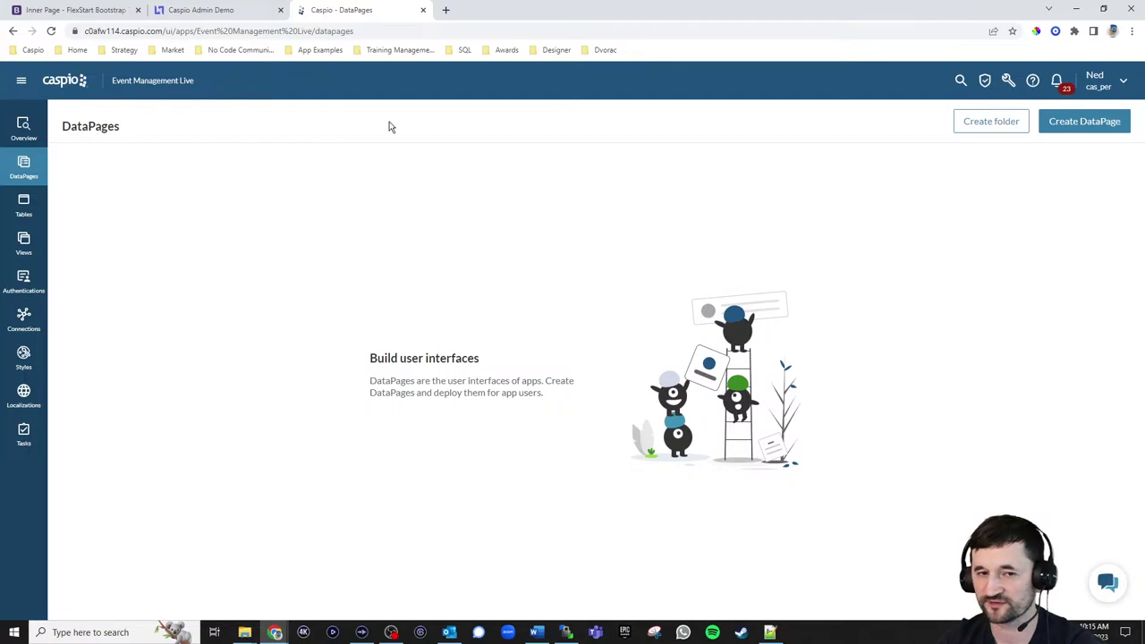
{"action": "left_click", "coordinate": [96, 11]}
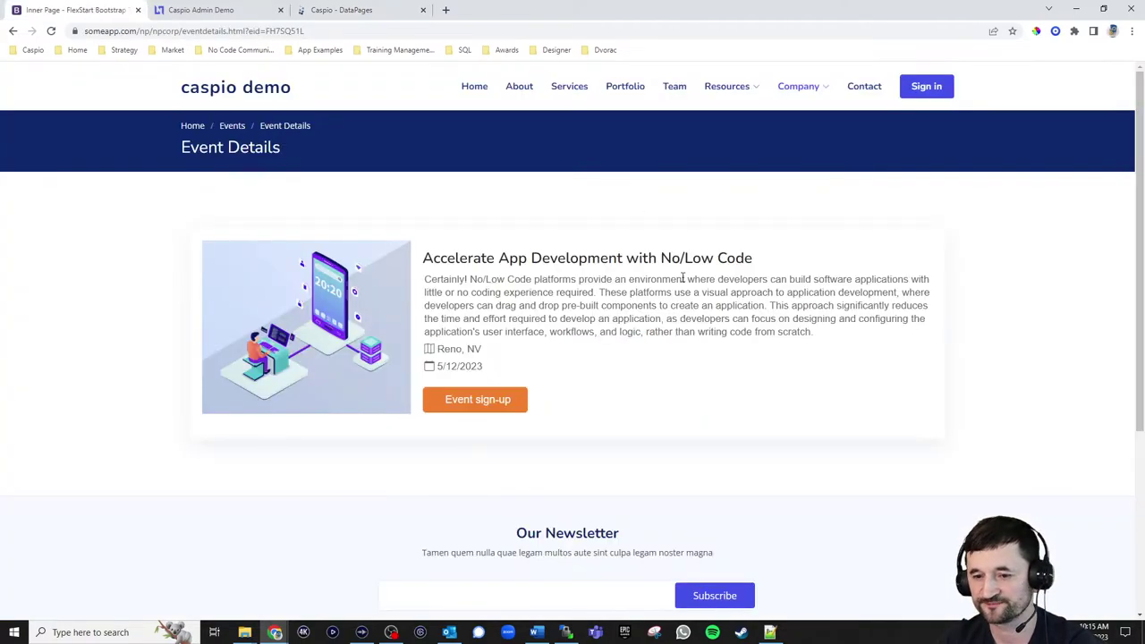
Scroll through the Upcoming Events cards on the demo site, then return to Caspio's DataPages
{"action": "mouse_move", "coordinate": [800, 95]}
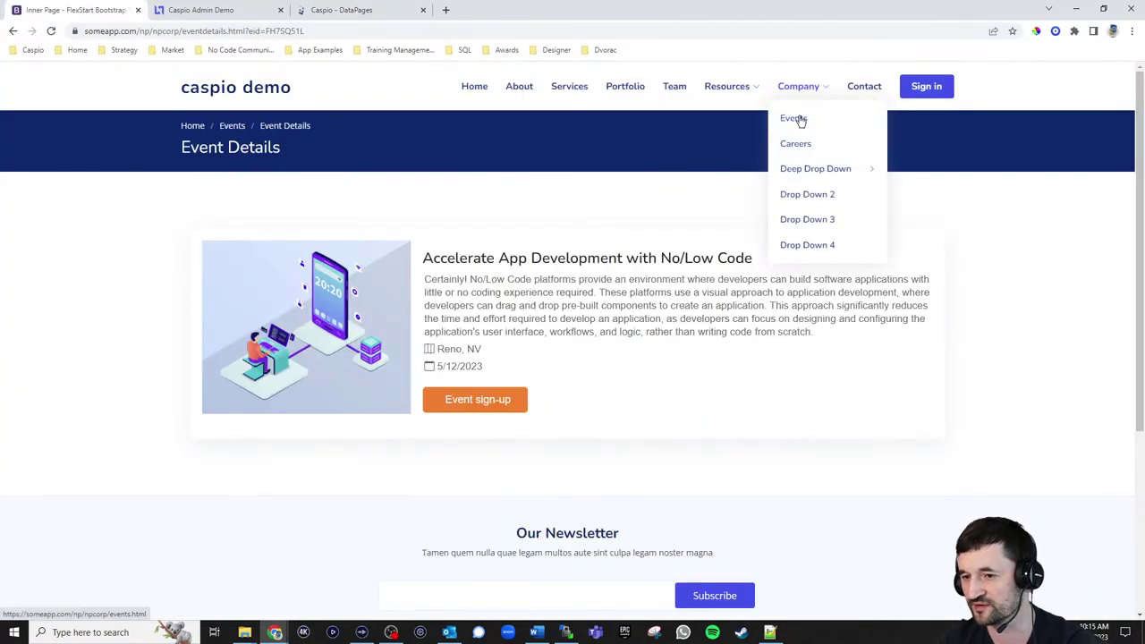
{"action": "left_click", "coordinate": [800, 119]}
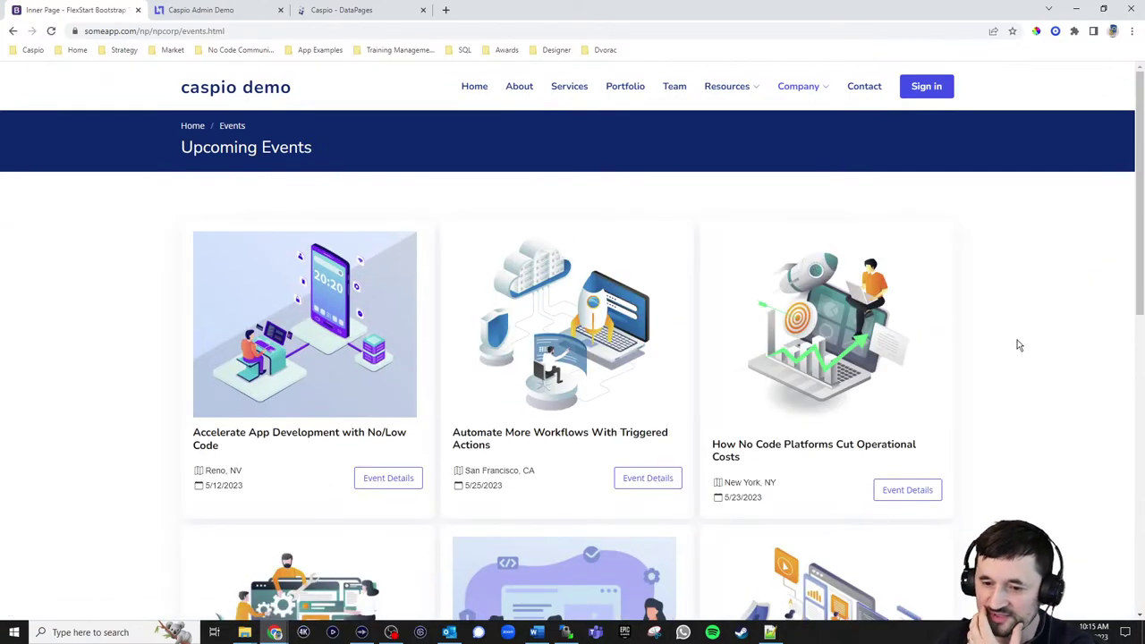
{"action": "scroll", "coordinate": [1017, 343], "scroll_direction": "down", "scroll_amount": 1}
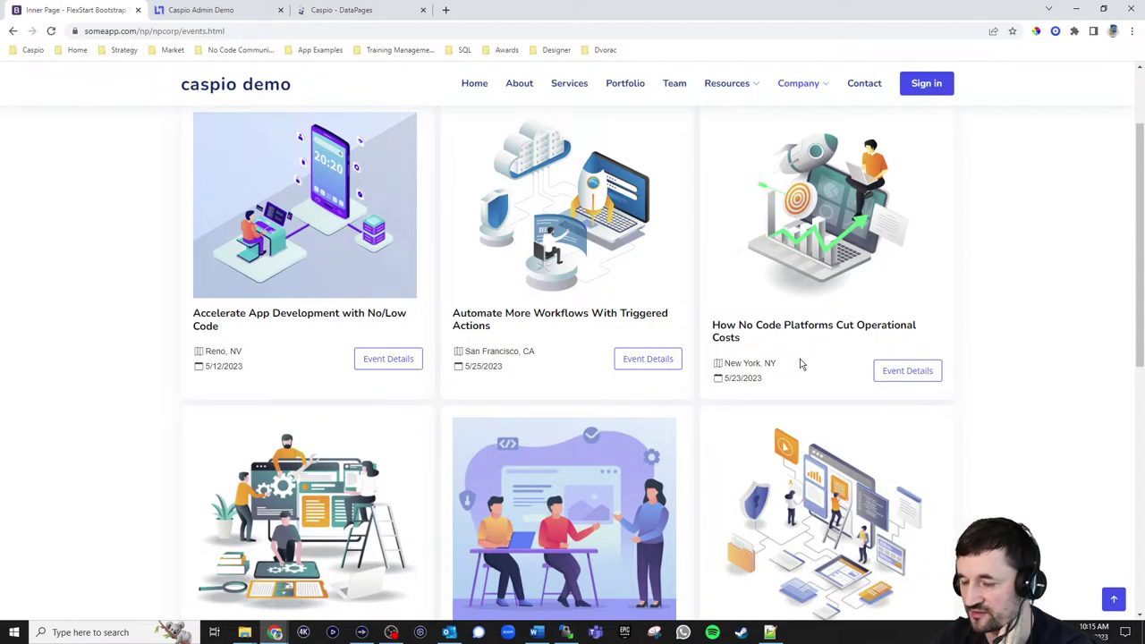
{"action": "left_click", "coordinate": [361, 13]}
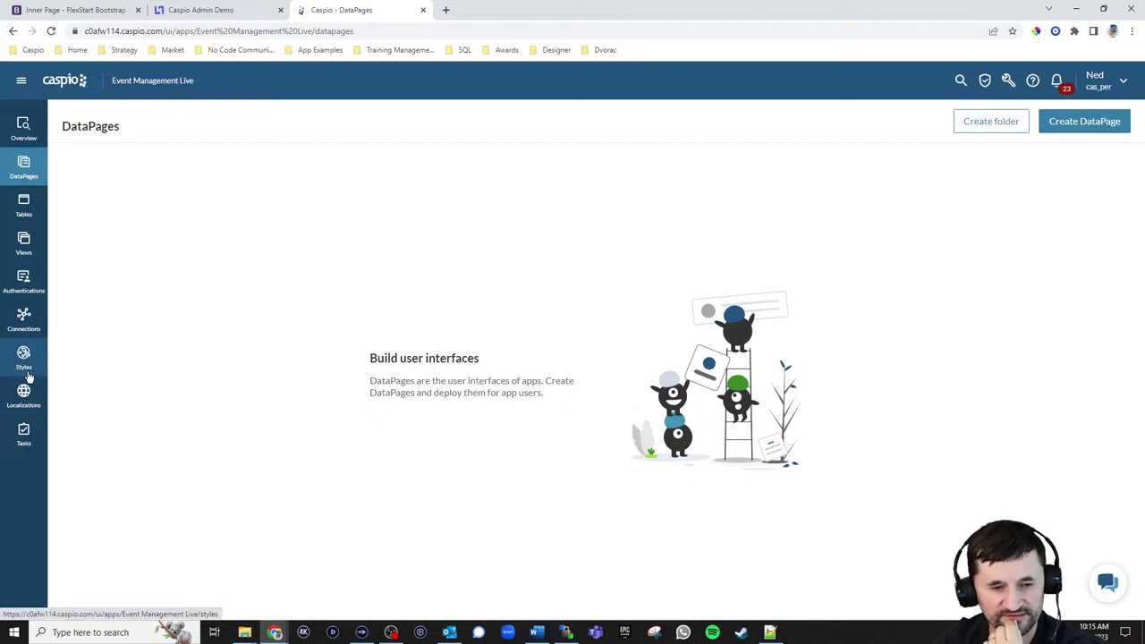
{"action": "left_click", "coordinate": [23, 432]}
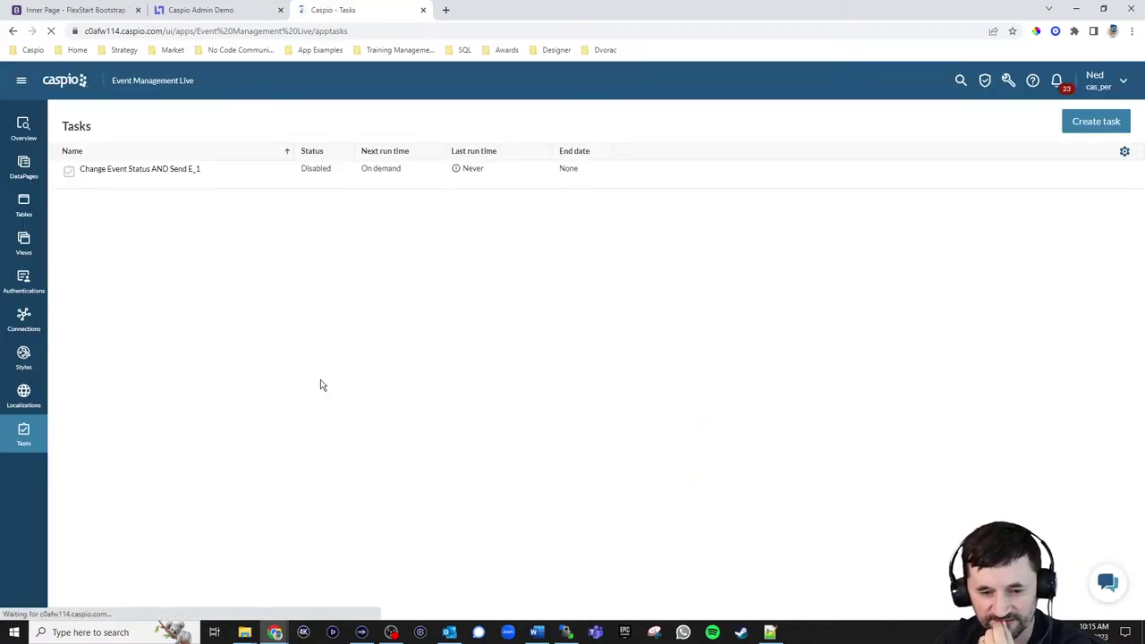
{"action": "left_click", "coordinate": [135, 184]}
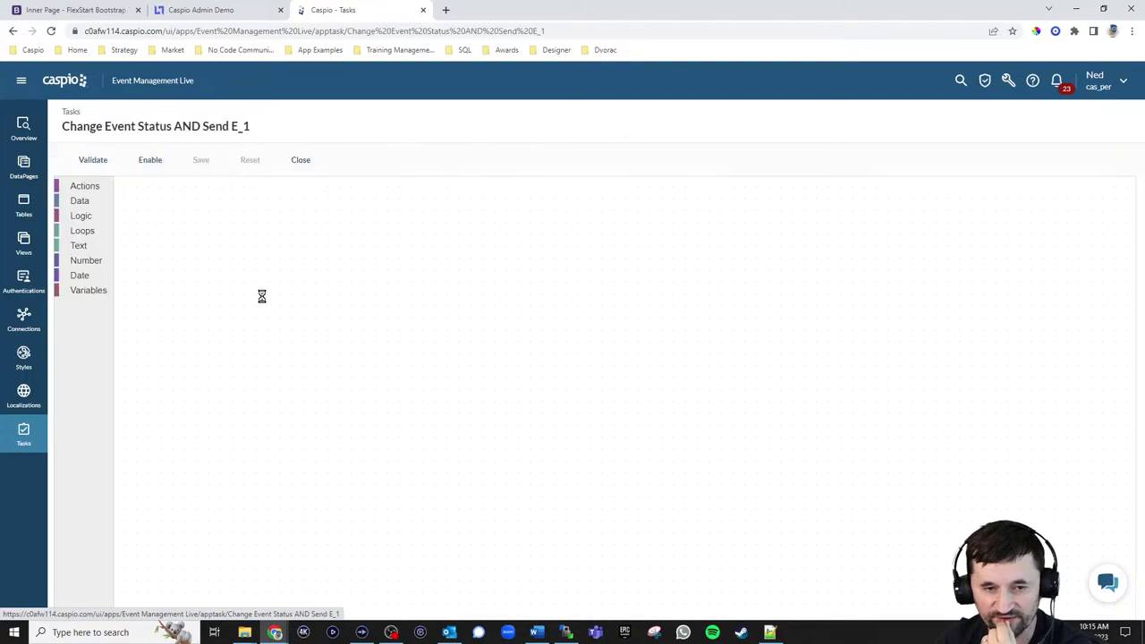
{"action": "left_click", "coordinate": [456, 527]}
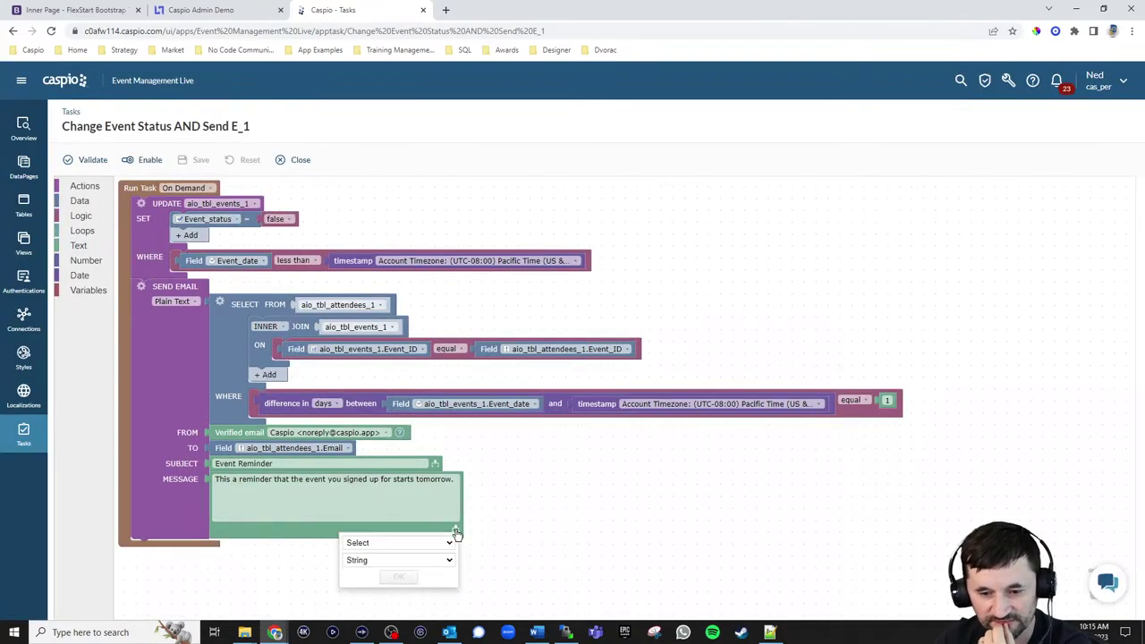
{"action": "left_click", "coordinate": [431, 543]}
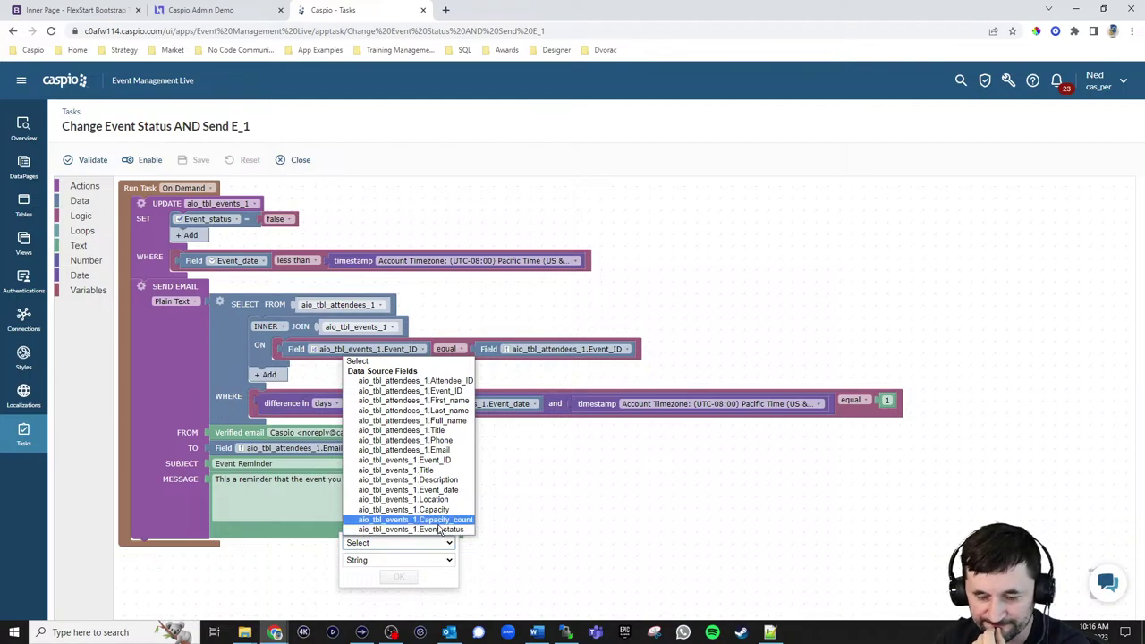
{"action": "left_click", "coordinate": [527, 540]}
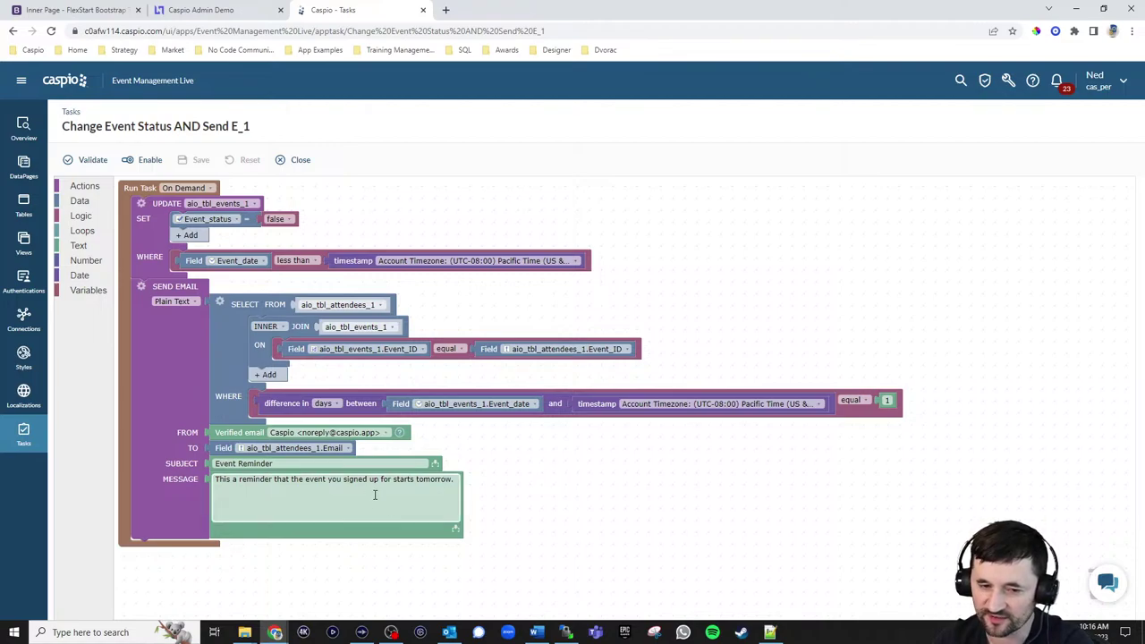
{"action": "left_click", "coordinate": [179, 304]}
{"action": "left_click", "coordinate": [179, 302]}
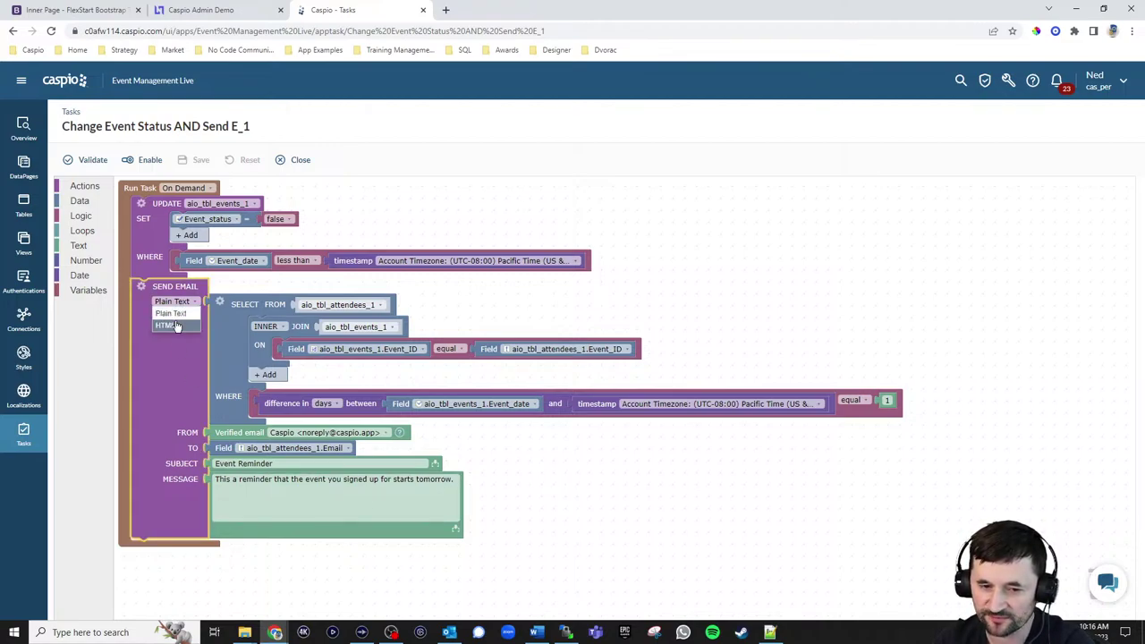
{"action": "left_click", "coordinate": [177, 325]}
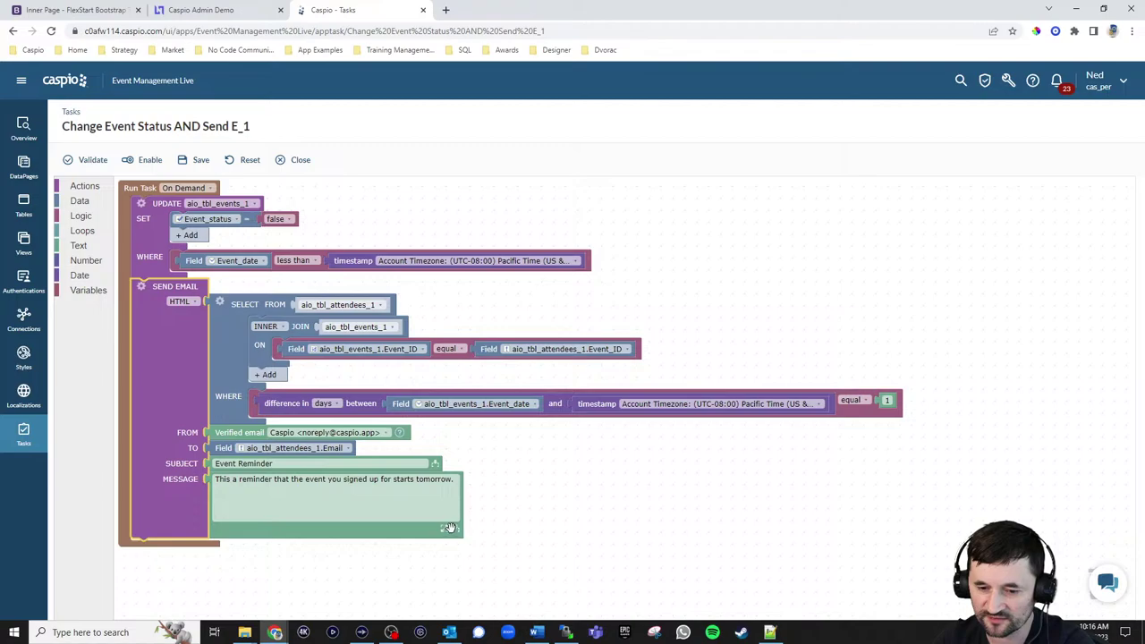
{"action": "left_click", "coordinate": [455, 528]}
{"action": "left_click", "coordinate": [450, 543]}
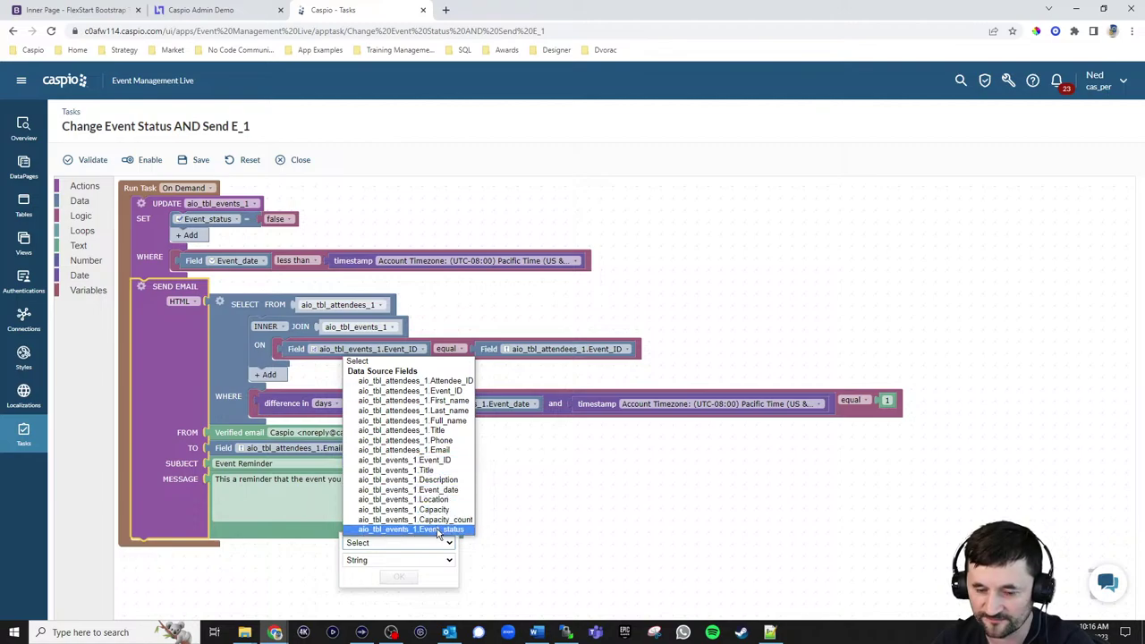
{"action": "left_click", "coordinate": [281, 493]}
{"action": "left_click", "coordinate": [327, 501]}
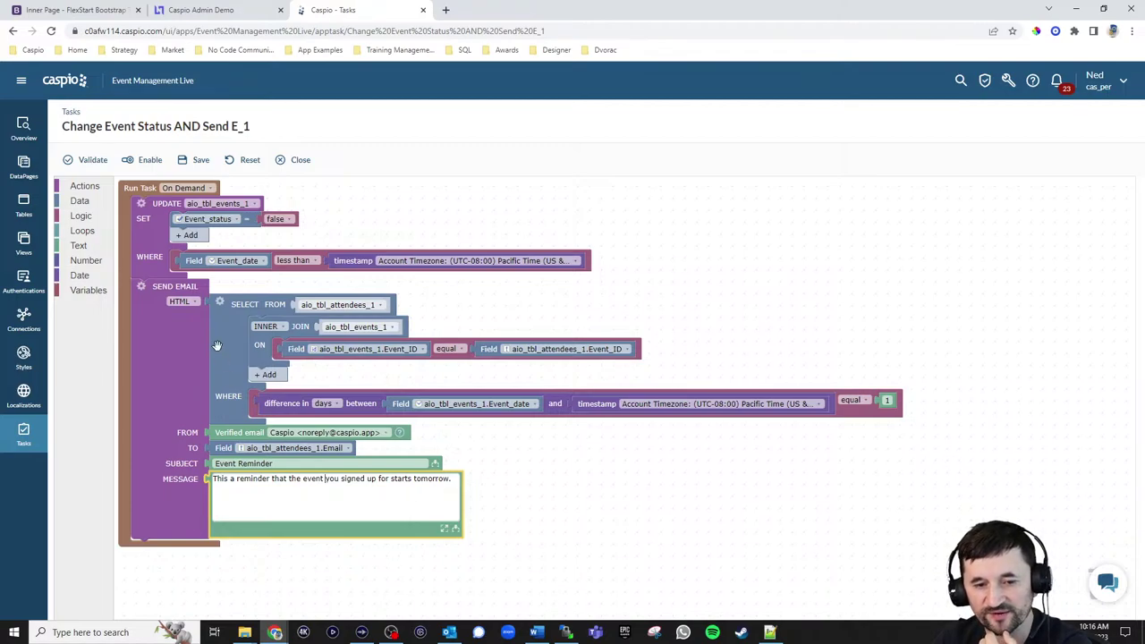
{"action": "left_click", "coordinate": [183, 301]}
{"action": "left_click", "coordinate": [181, 325]}
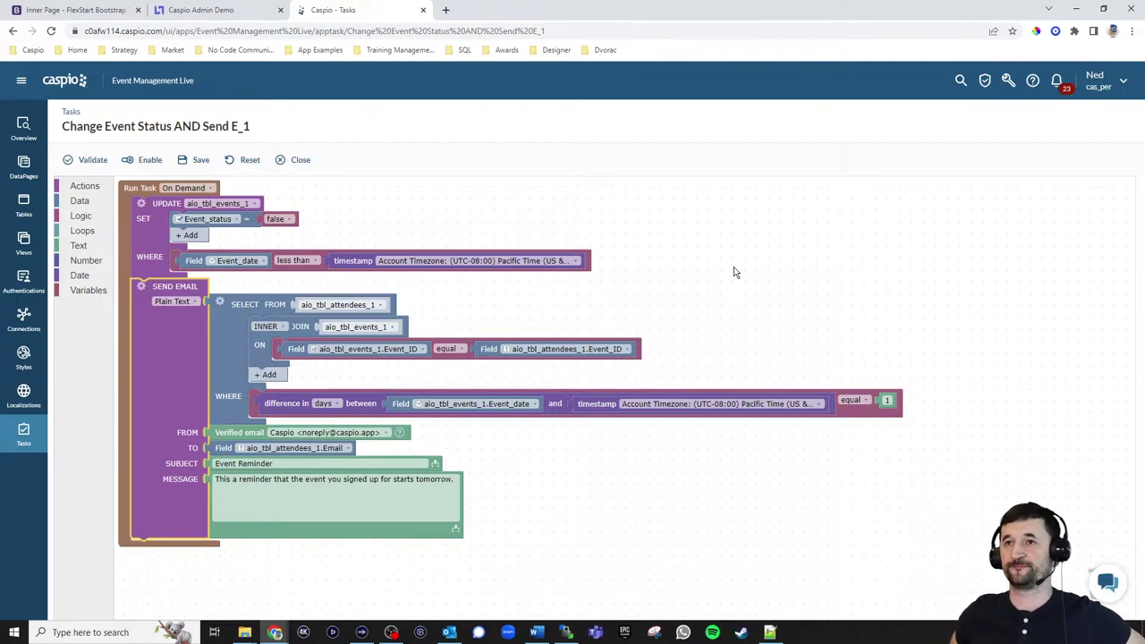
Switch the email format to HTML and add an <img> logo tag line above the message
{"action": "left_click", "coordinate": [219, 483]}
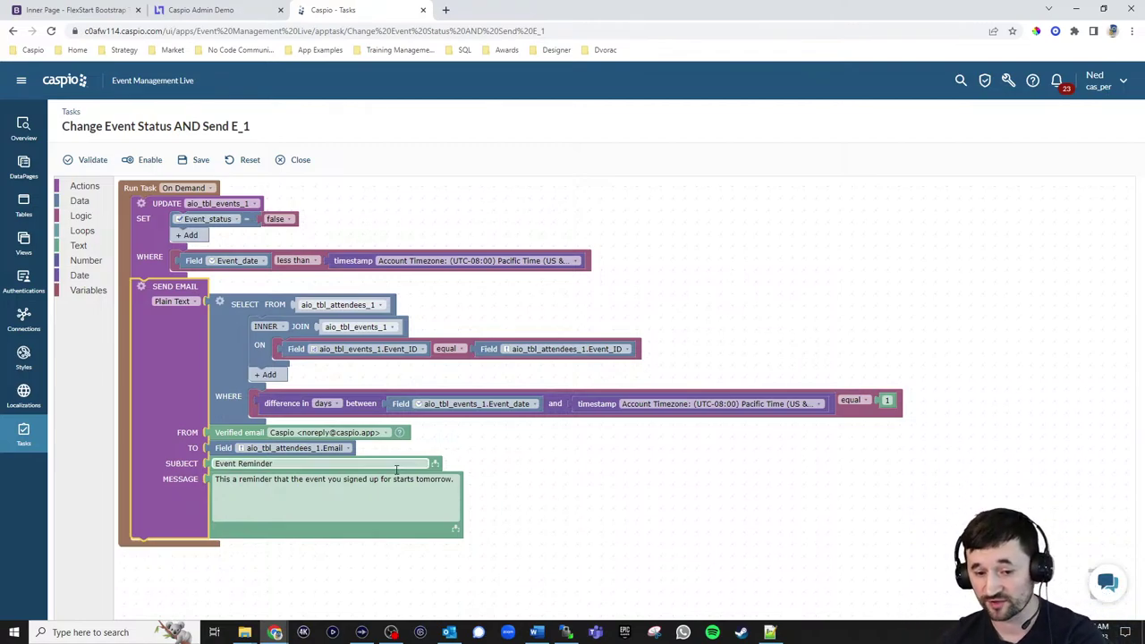
{"action": "left_click", "coordinate": [217, 481]}
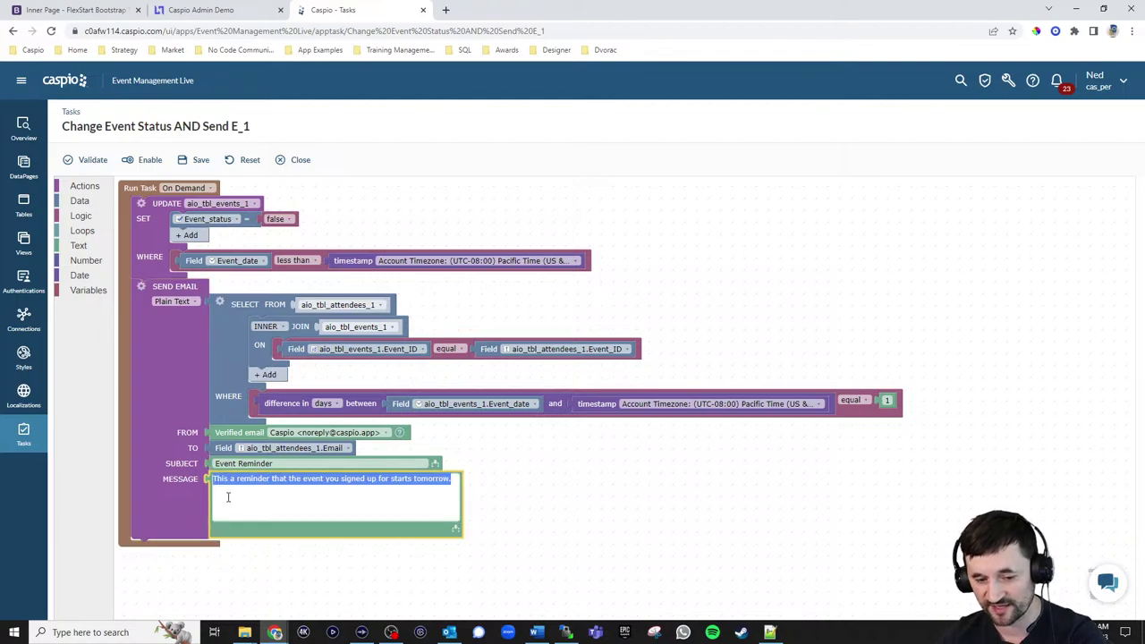
{"action": "left_click", "coordinate": [213, 486]}
{"action": "key", "text": "Return"}
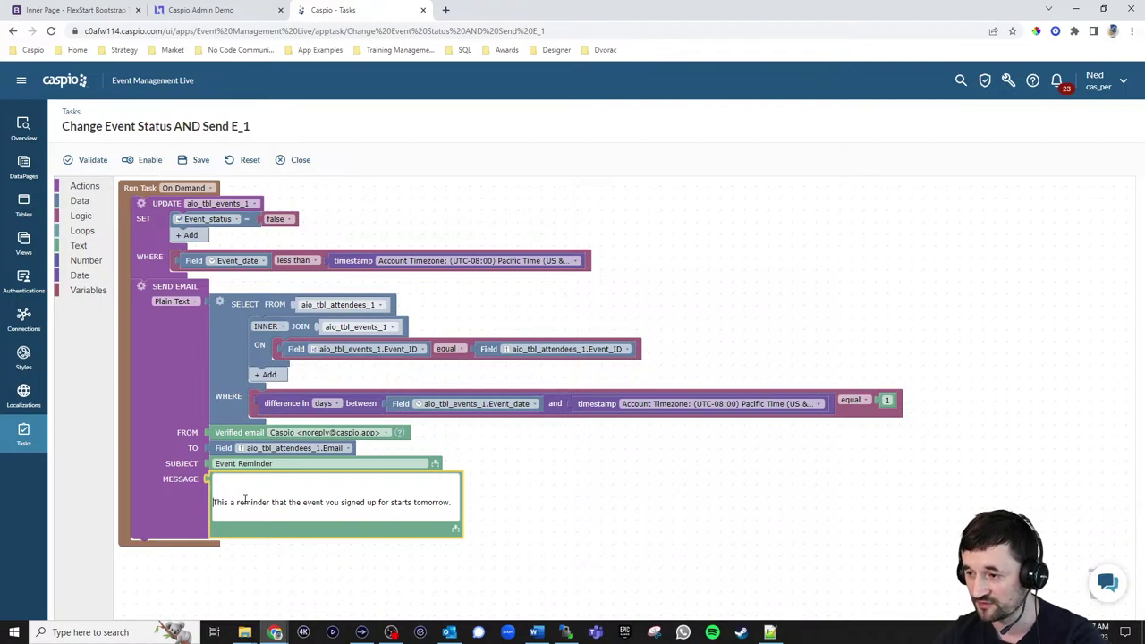
{"action": "left_click", "coordinate": [171, 300]}
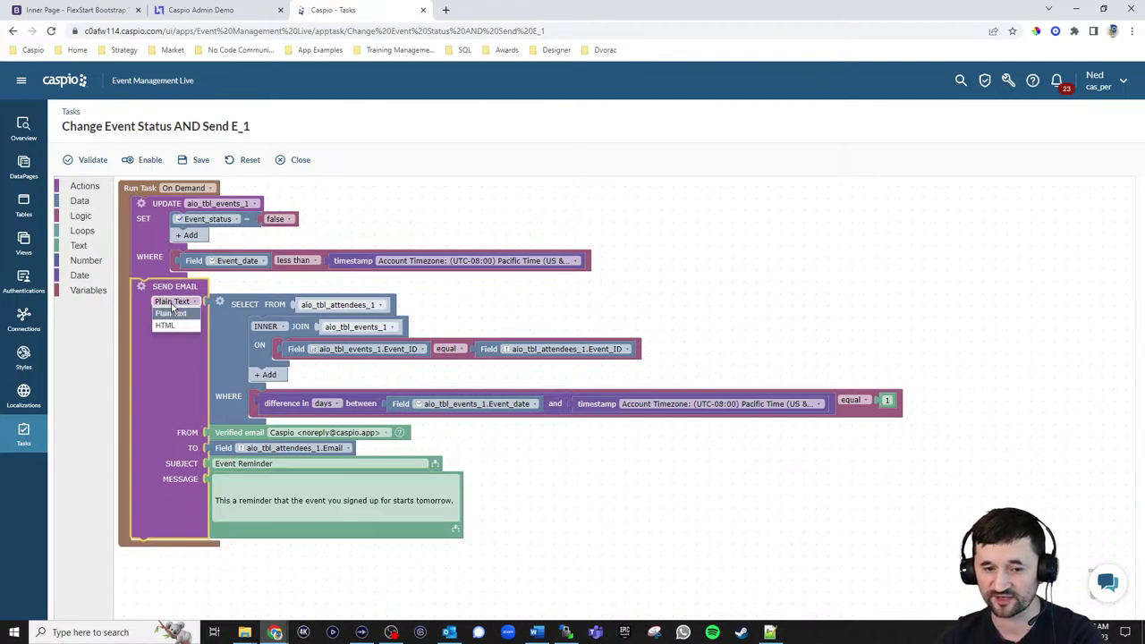
{"action": "left_click", "coordinate": [170, 324]}
{"action": "left_click", "coordinate": [239, 483]}
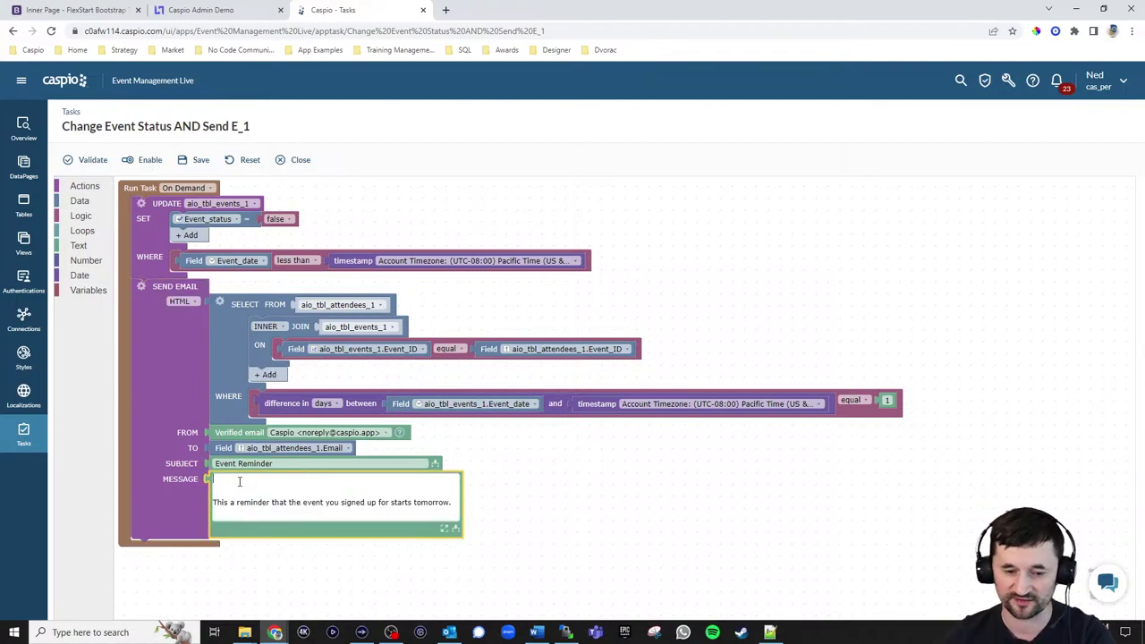
{"action": "type", "text": "<img src"}
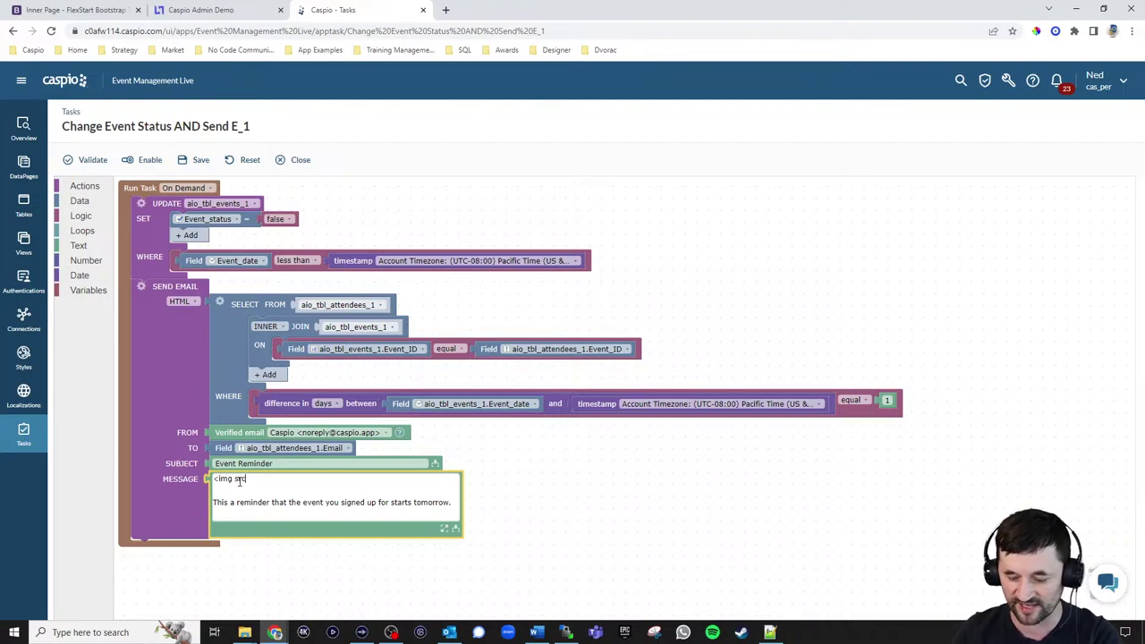
{"action": "type", "text": "=\""}
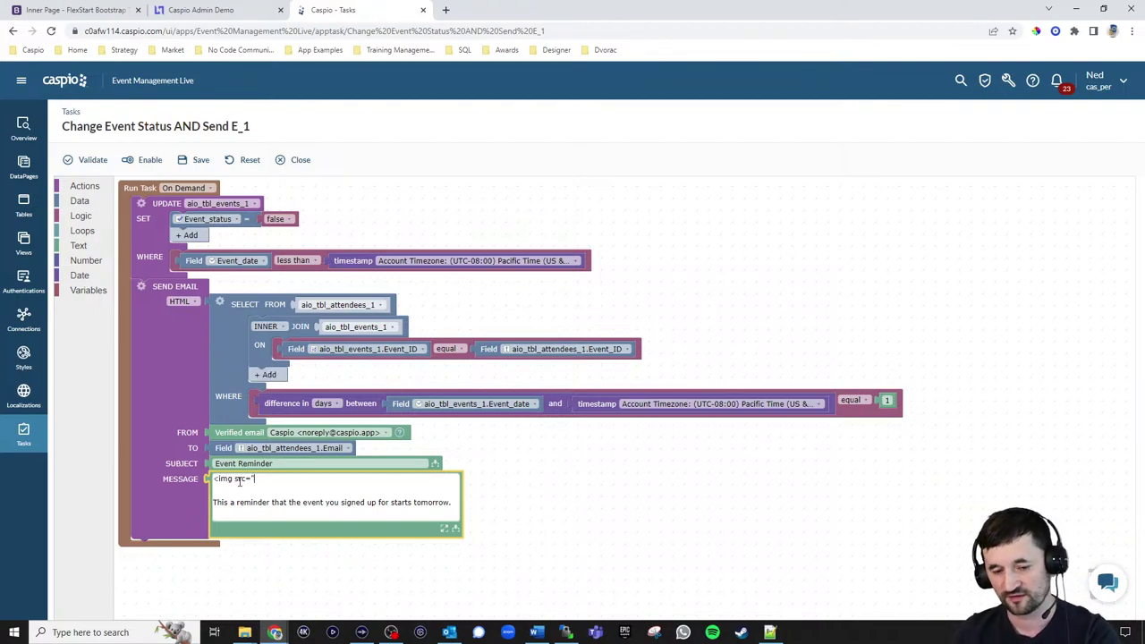
{"action": "type", "text": "url to your logo\""}
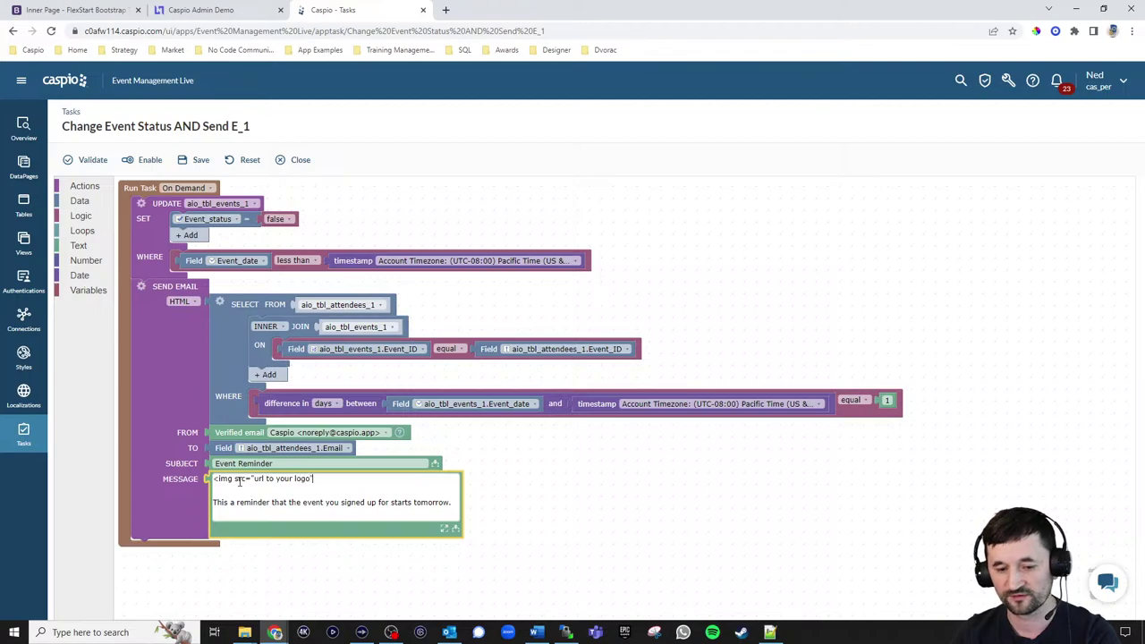
{"action": "type", "text": " wi"}
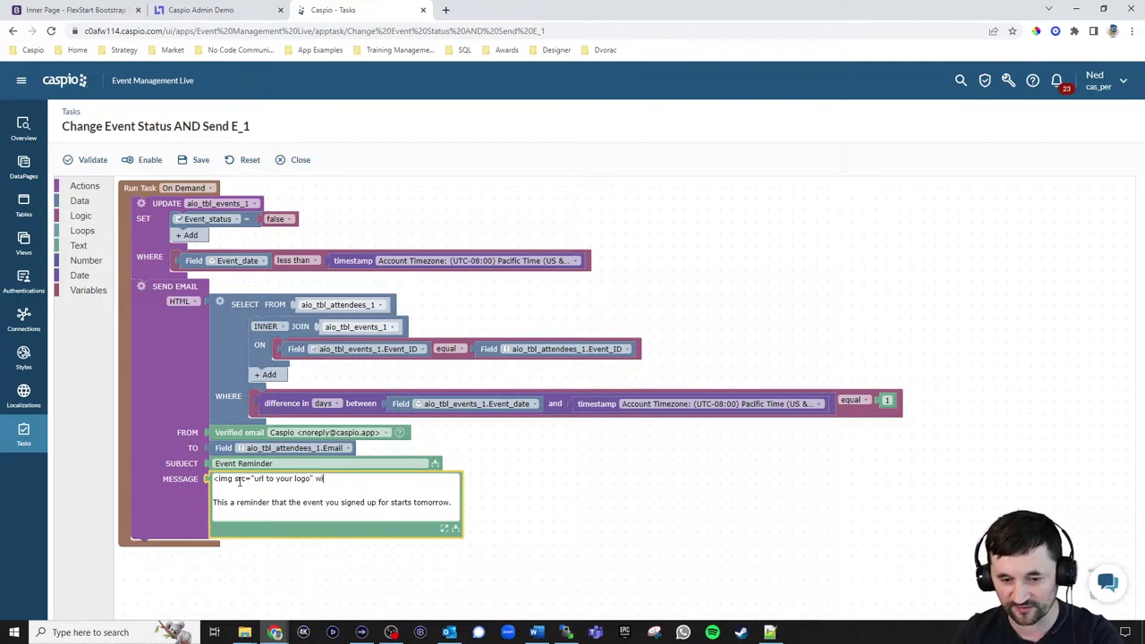
{"action": "key", "text": "BackSpace"}
{"action": "key", "text": "BackSpace"}
{"action": "type", "text": "style"}
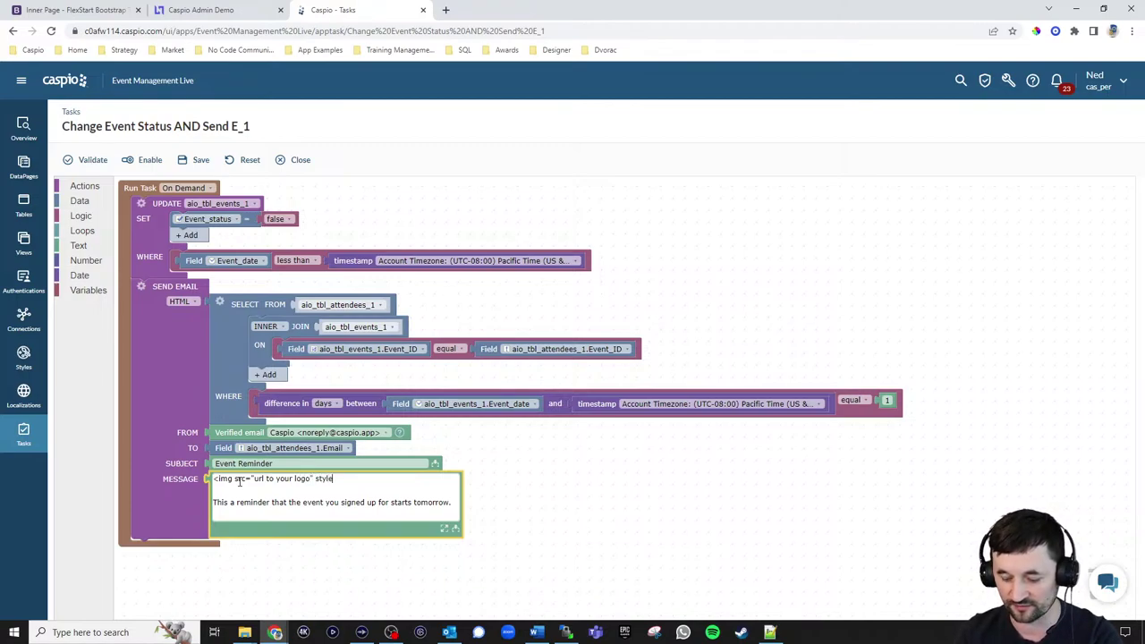
{"action": "type", "text": "=\"width: "}
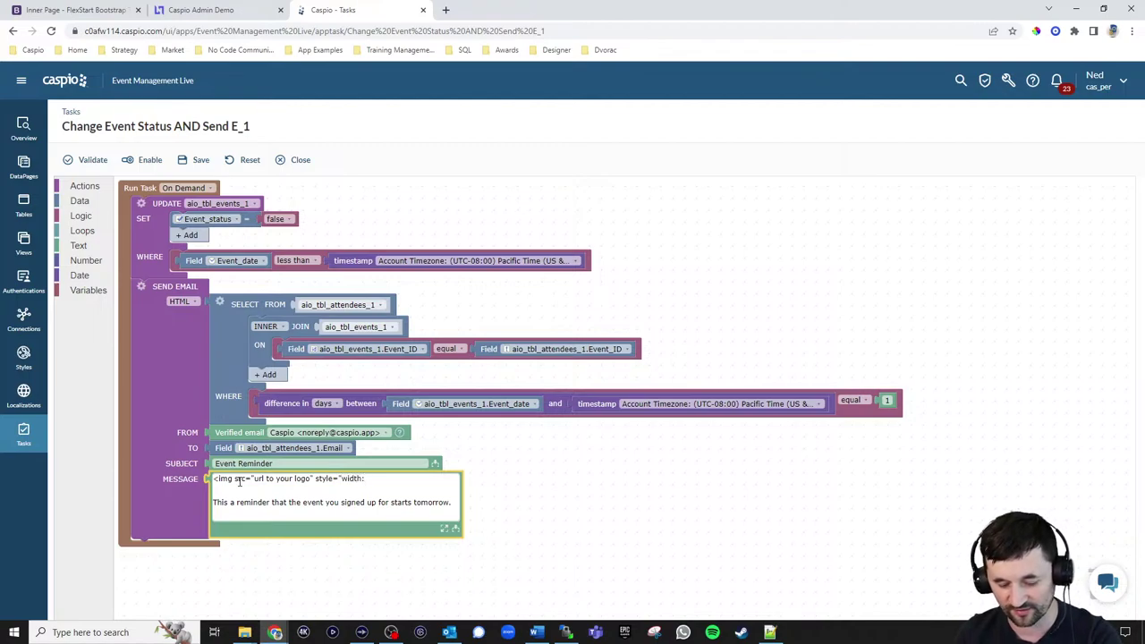
{"action": "type", "text": "200px;\">"}
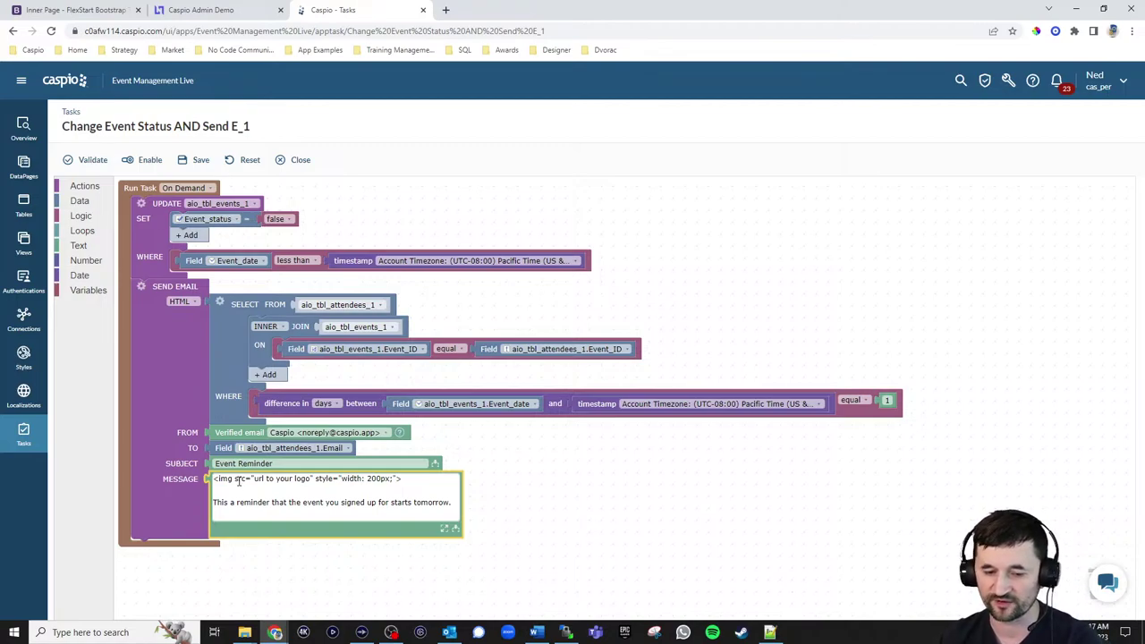
Glance at the data source field list, then delete the image tag line, keeping the reminder sentence
{"action": "left_click", "coordinate": [455, 528]}
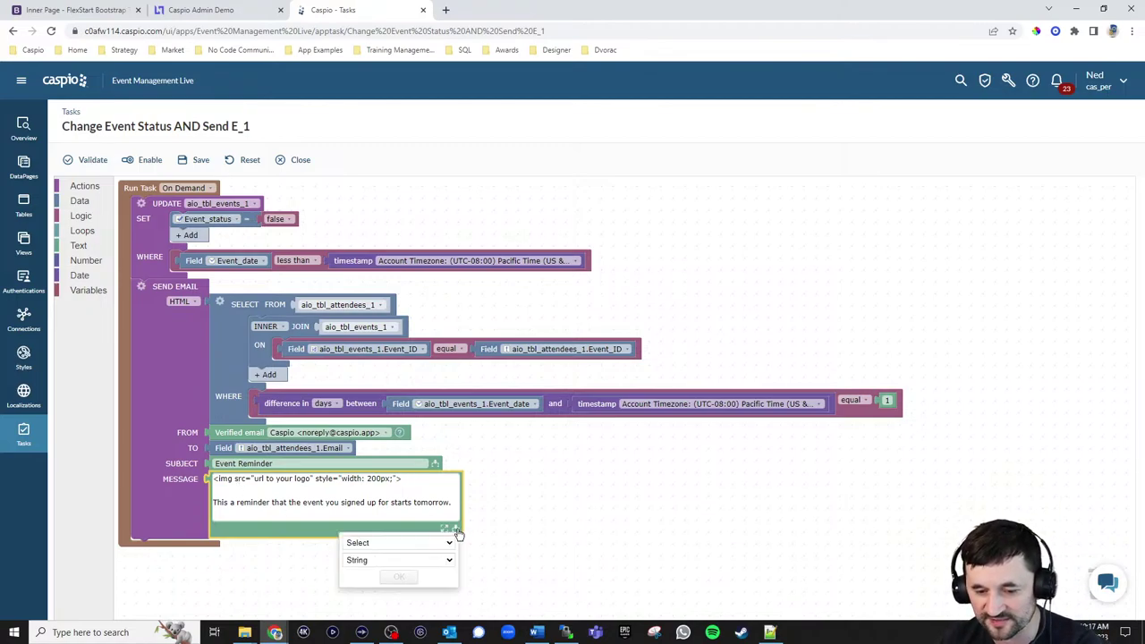
{"action": "left_click", "coordinate": [432, 548]}
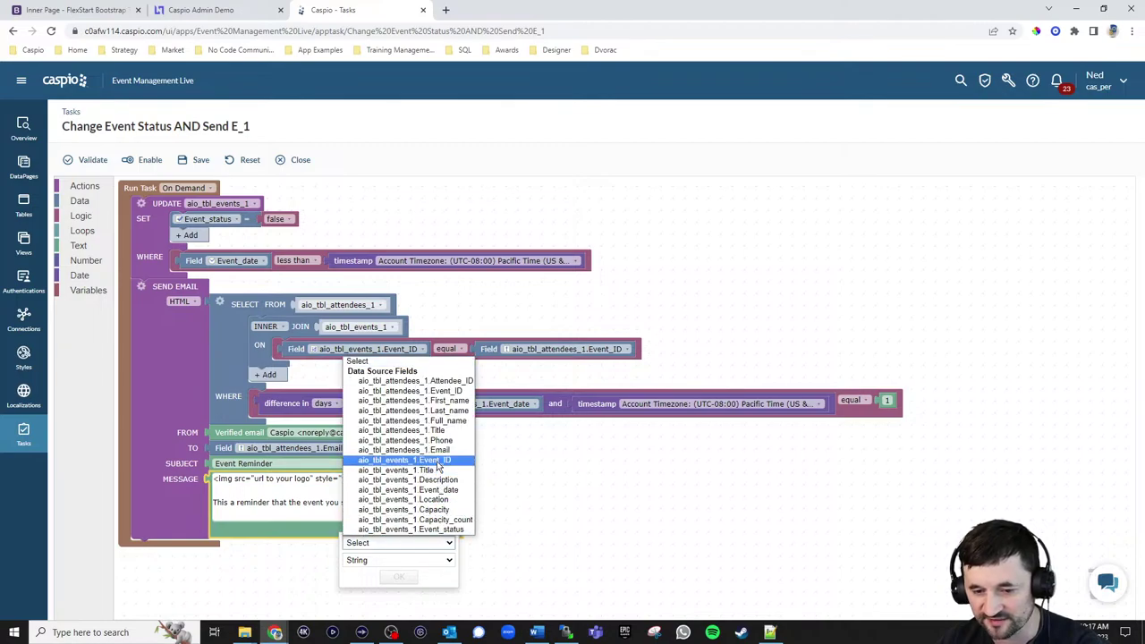
{"action": "left_click", "coordinate": [281, 491]}
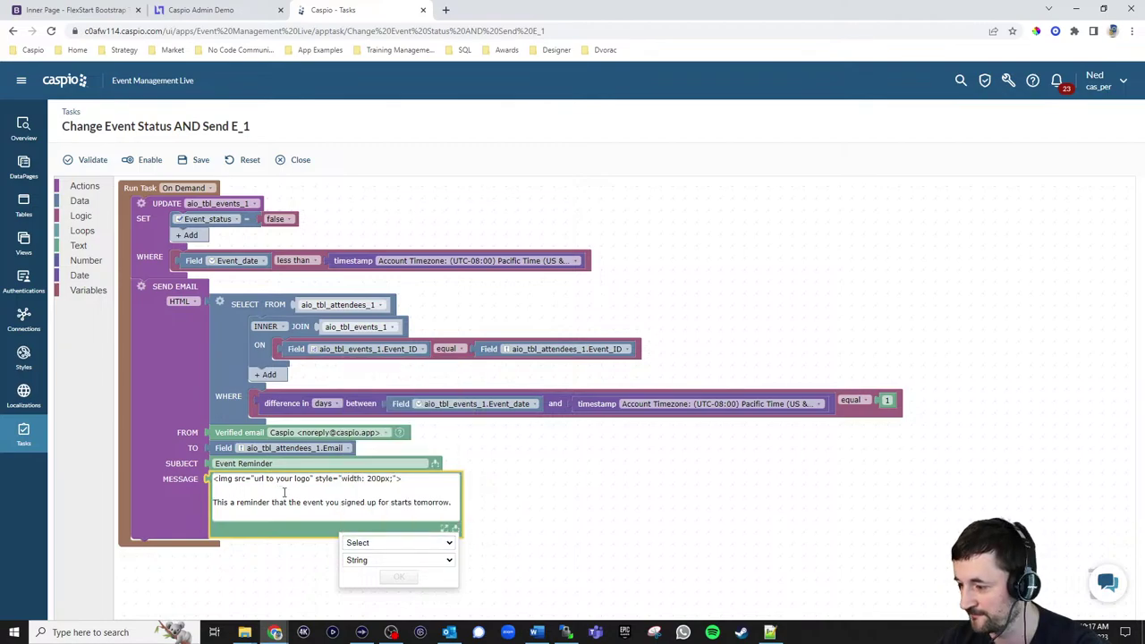
{"action": "left_click", "coordinate": [410, 482]}
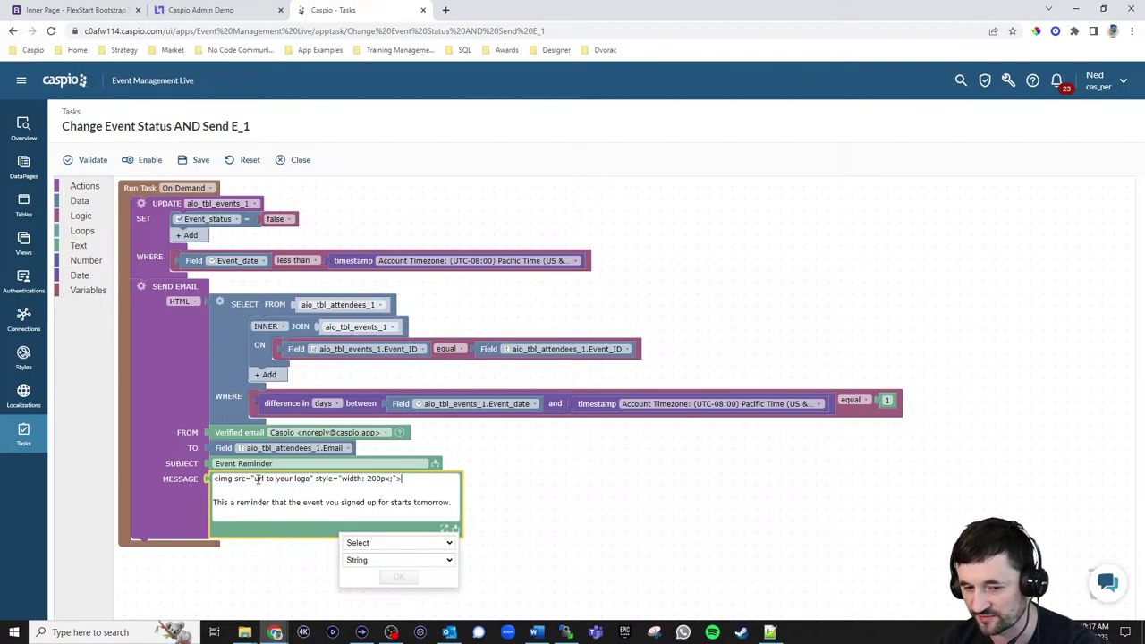
{"action": "left_click_drag", "start_coordinate": [256, 479], "coordinate": [311, 480]}
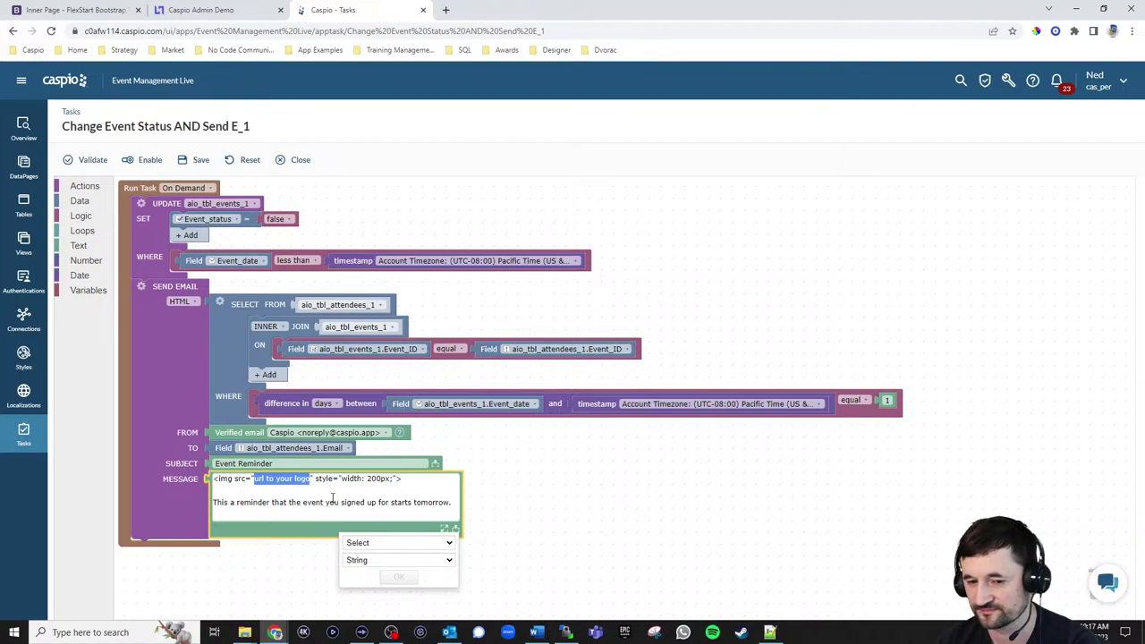
{"action": "left_click", "coordinate": [403, 480]}
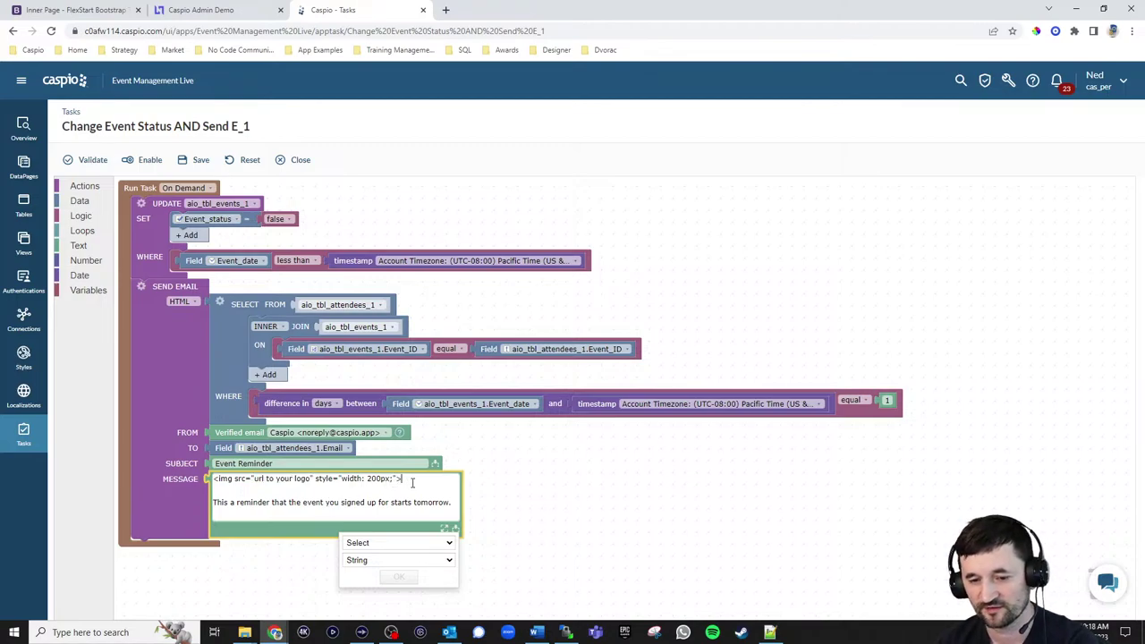
{"action": "left_click_drag", "start_coordinate": [407, 480], "coordinate": [215, 480]}
{"action": "key", "text": "Delete"}
{"action": "key", "text": "Delete"}
{"action": "key", "text": "Delete"}
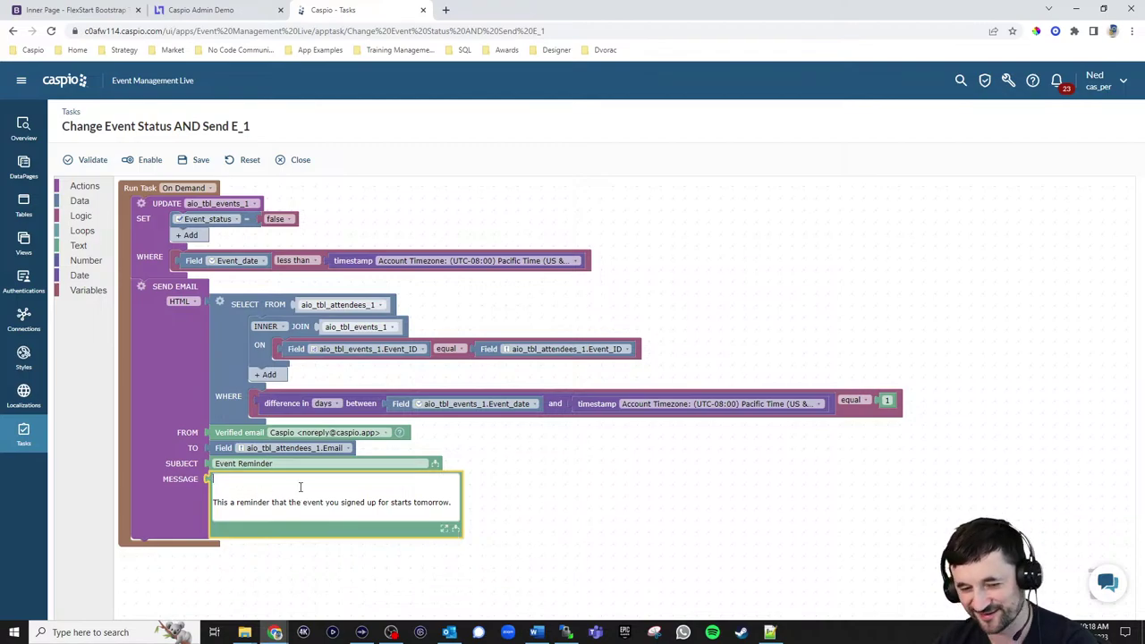
Set the reminder email back to Plain Text, save the task, and go to DataPages
{"action": "left_click", "coordinate": [189, 304]}
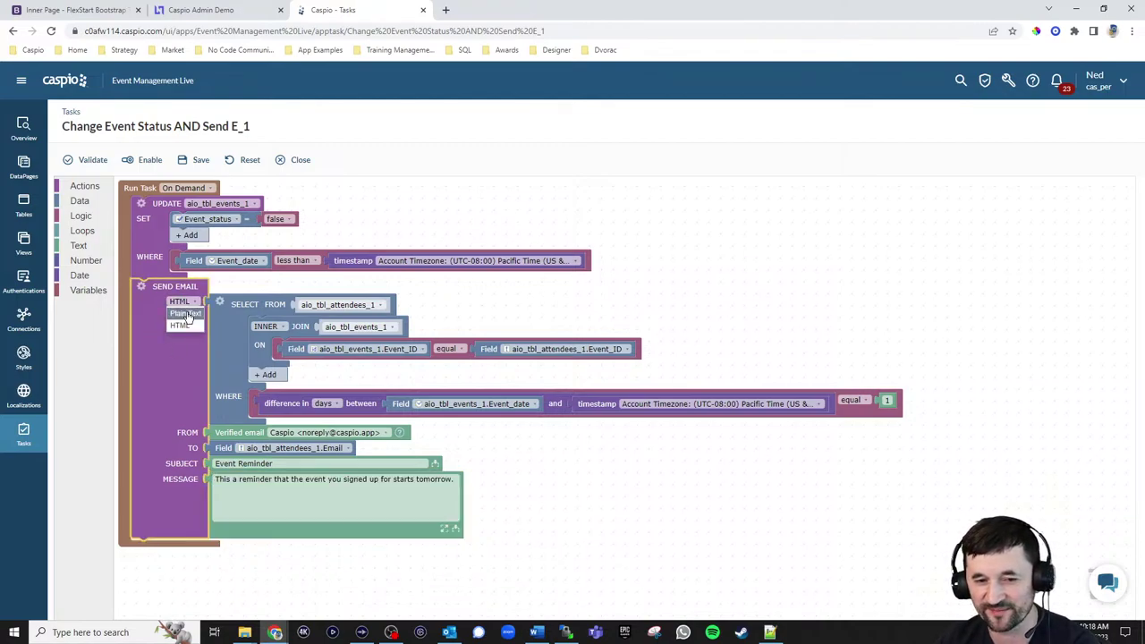
{"action": "left_click", "coordinate": [184, 324]}
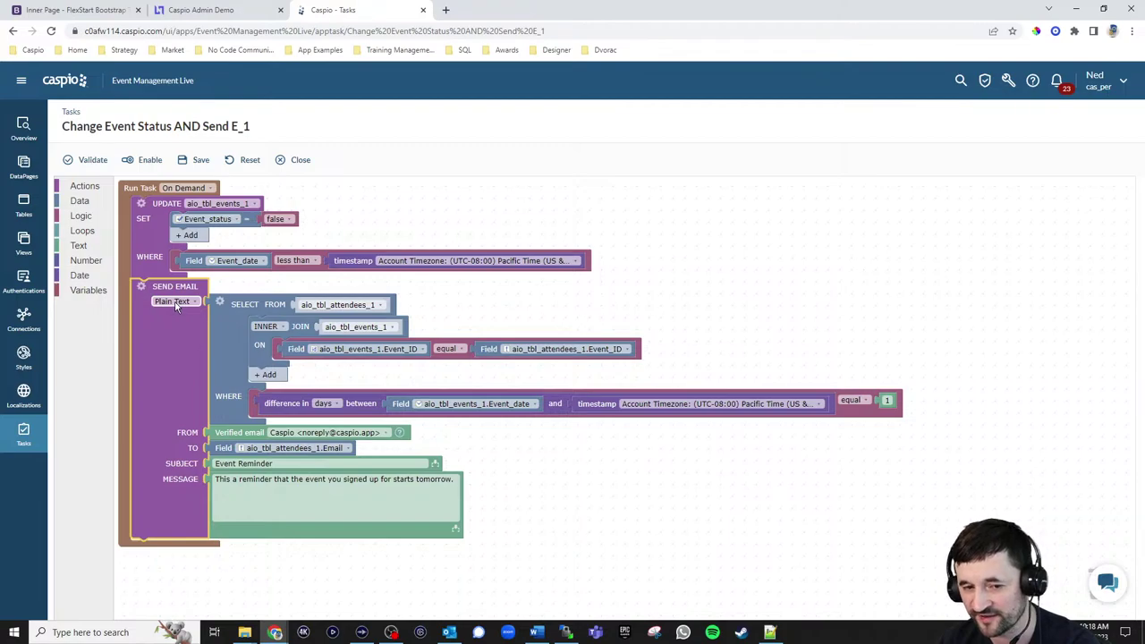
{"action": "left_click", "coordinate": [255, 481]}
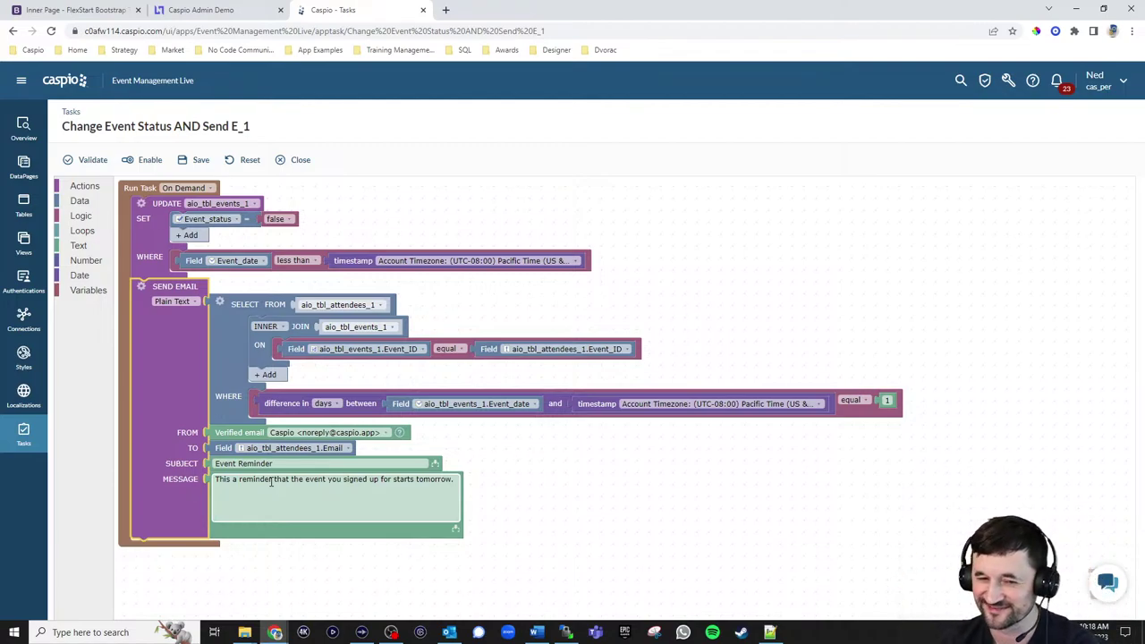
{"action": "left_click", "coordinate": [302, 456]}
{"action": "left_click", "coordinate": [201, 161]}
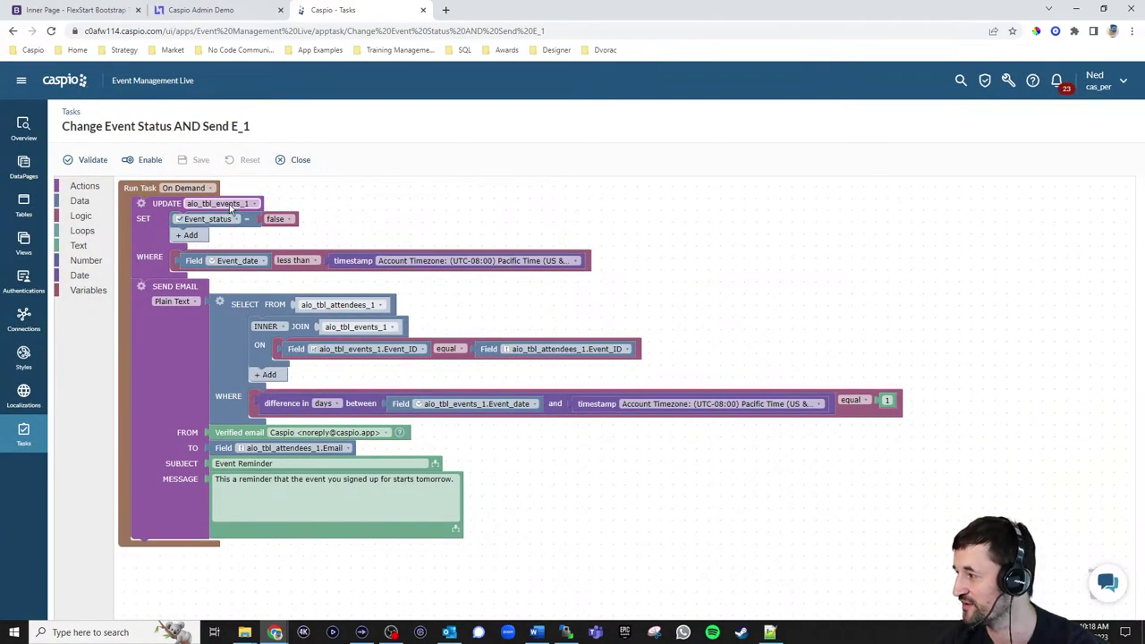
{"action": "left_click", "coordinate": [24, 163]}
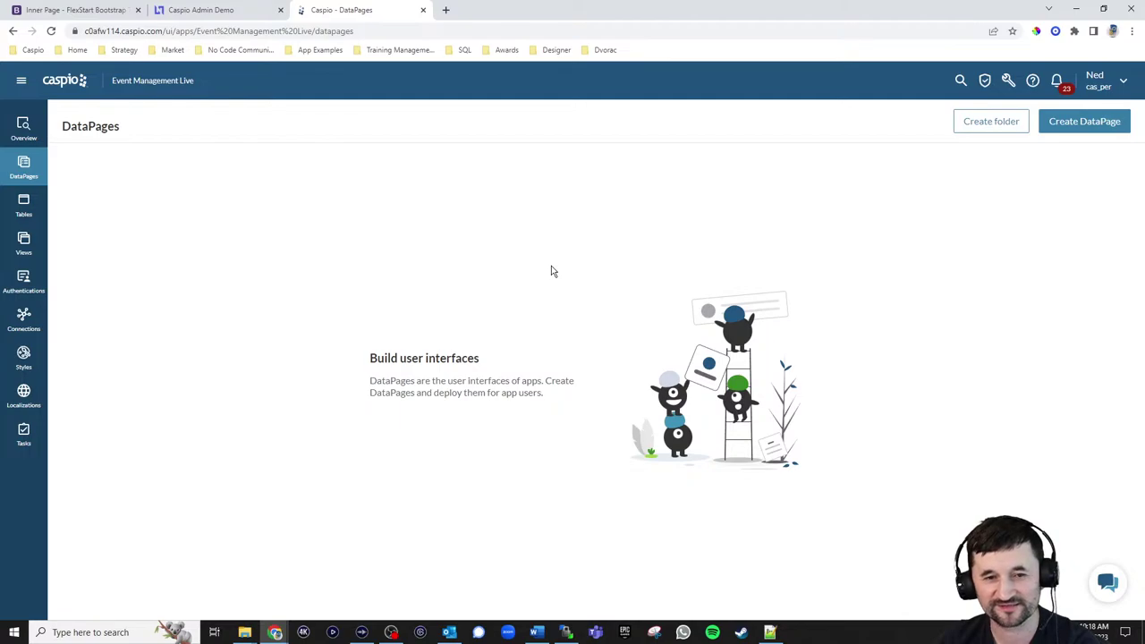
Create DataPage folders 'Public' and 'Internal', then view the admin portal's Create an Event form
{"action": "left_click", "coordinate": [993, 122]}
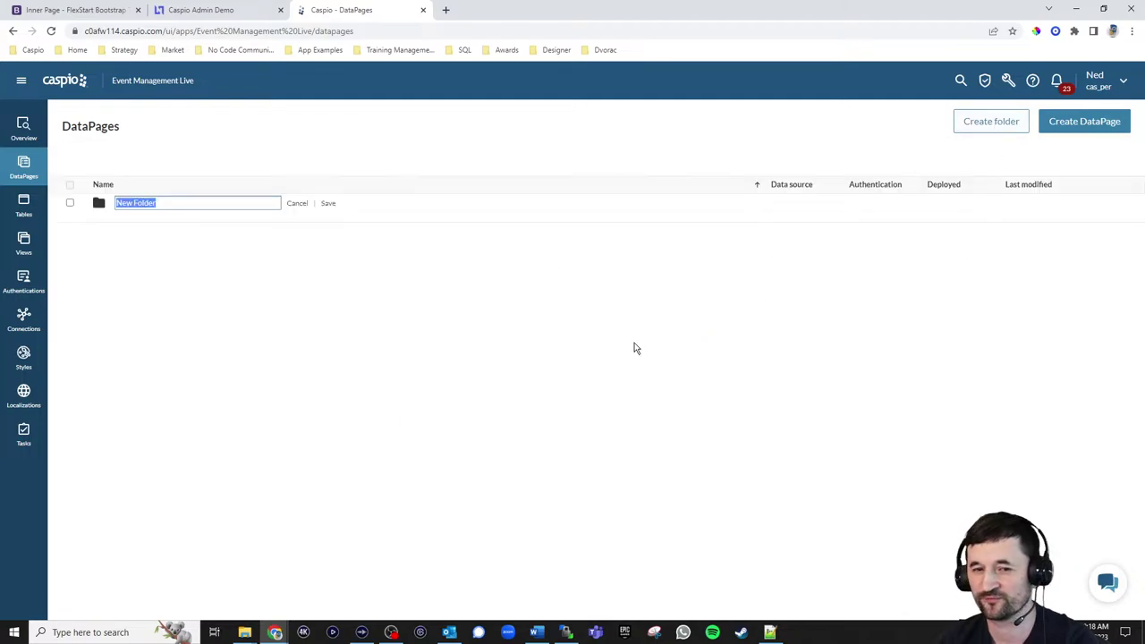
{"action": "type", "text": "Public"}
{"action": "key", "text": "Return"}
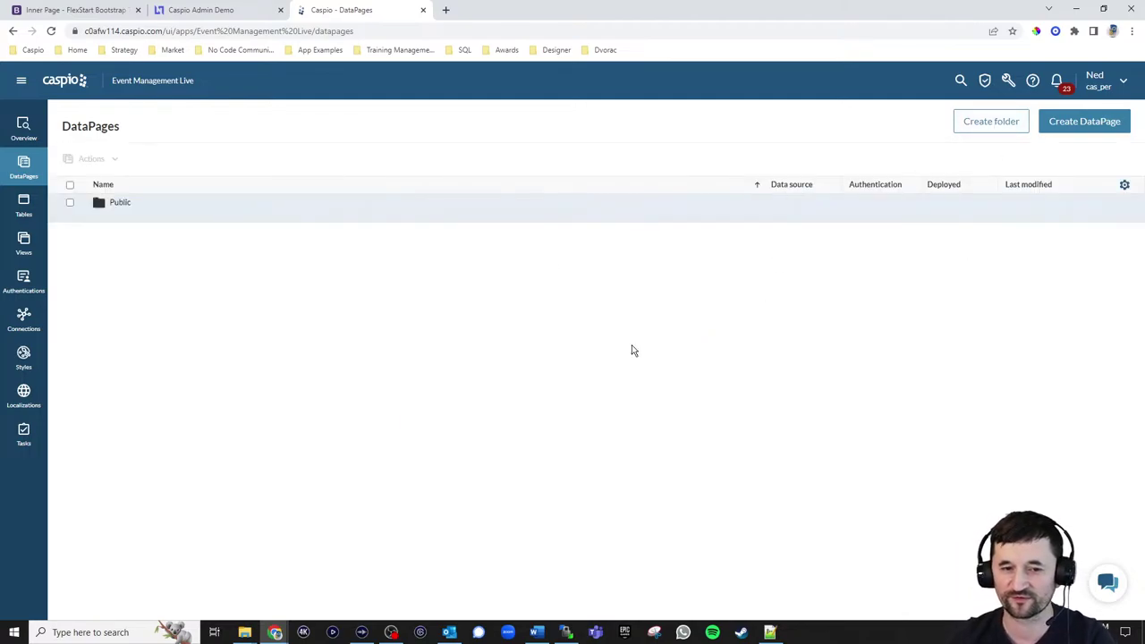
{"action": "left_click", "coordinate": [989, 125]}
{"action": "type", "text": "Interna"}
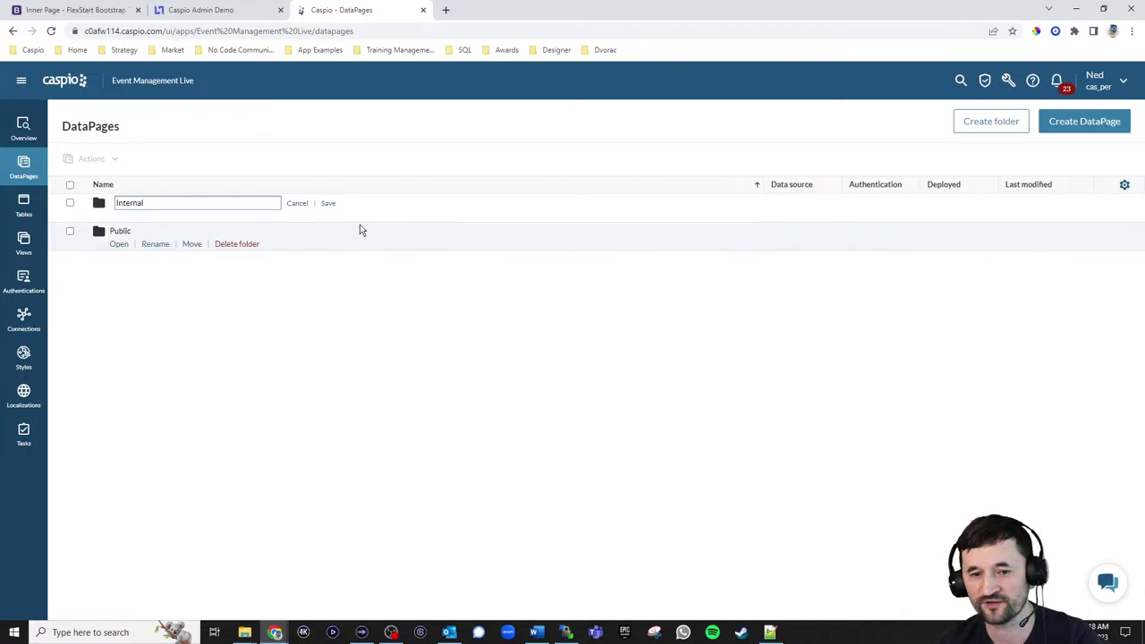
{"action": "type", "text": "l"}
{"action": "left_click", "coordinate": [329, 205]}
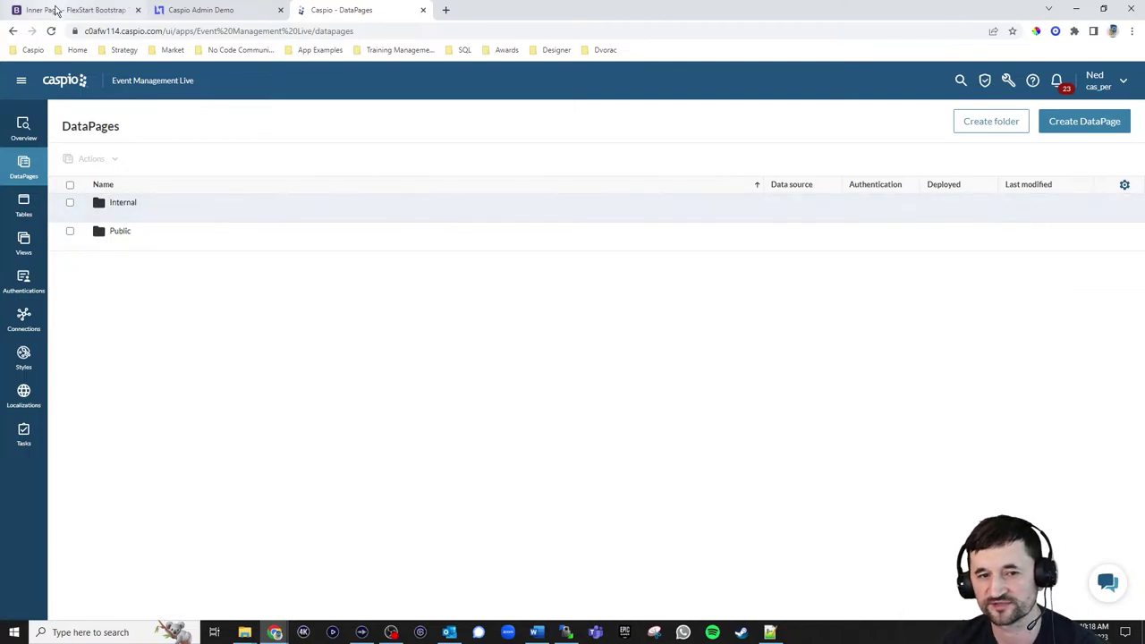
{"action": "left_click", "coordinate": [57, 12]}
{"action": "left_click", "coordinate": [176, 13]}
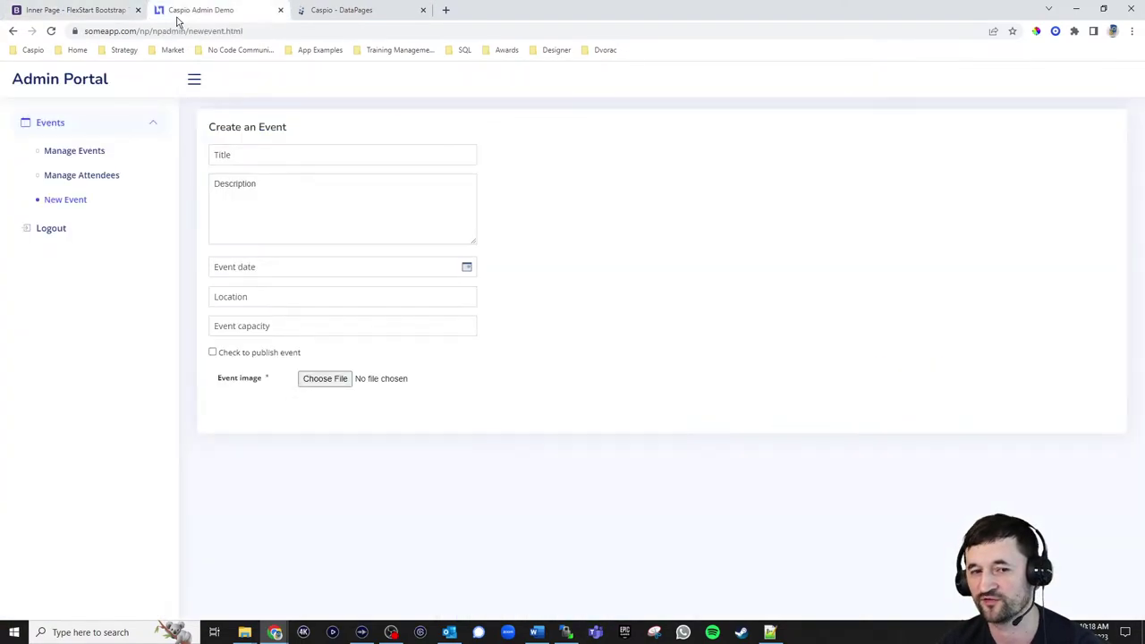
Glance at the live events page, then return to the DataPages list with its Public and Internal folders
{"action": "left_click", "coordinate": [98, 11]}
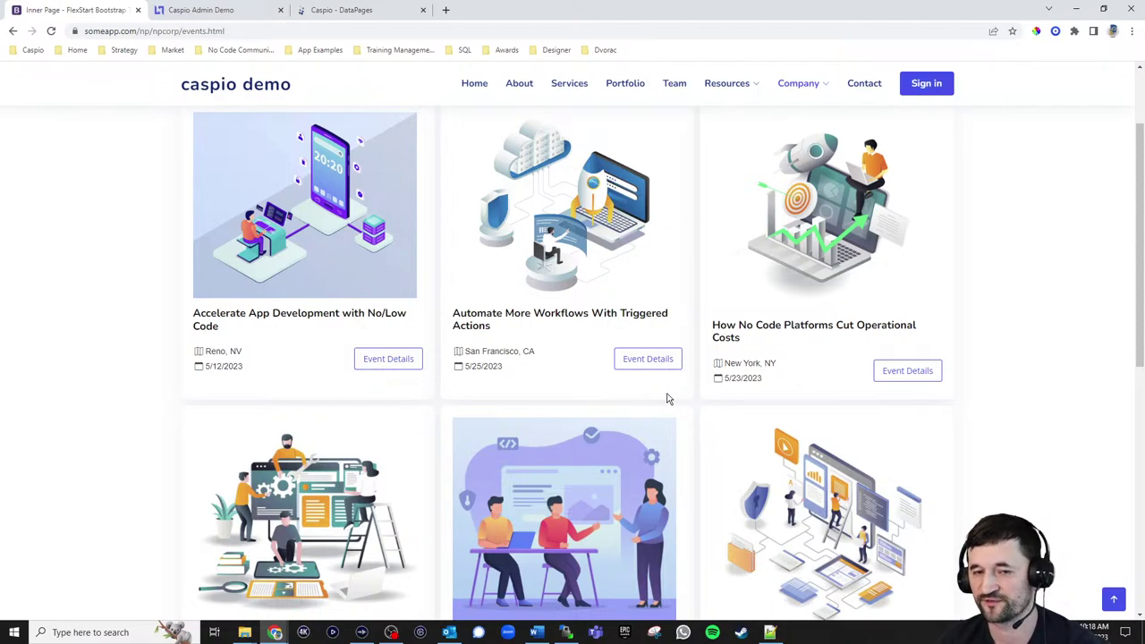
{"action": "left_click", "coordinate": [338, 15]}
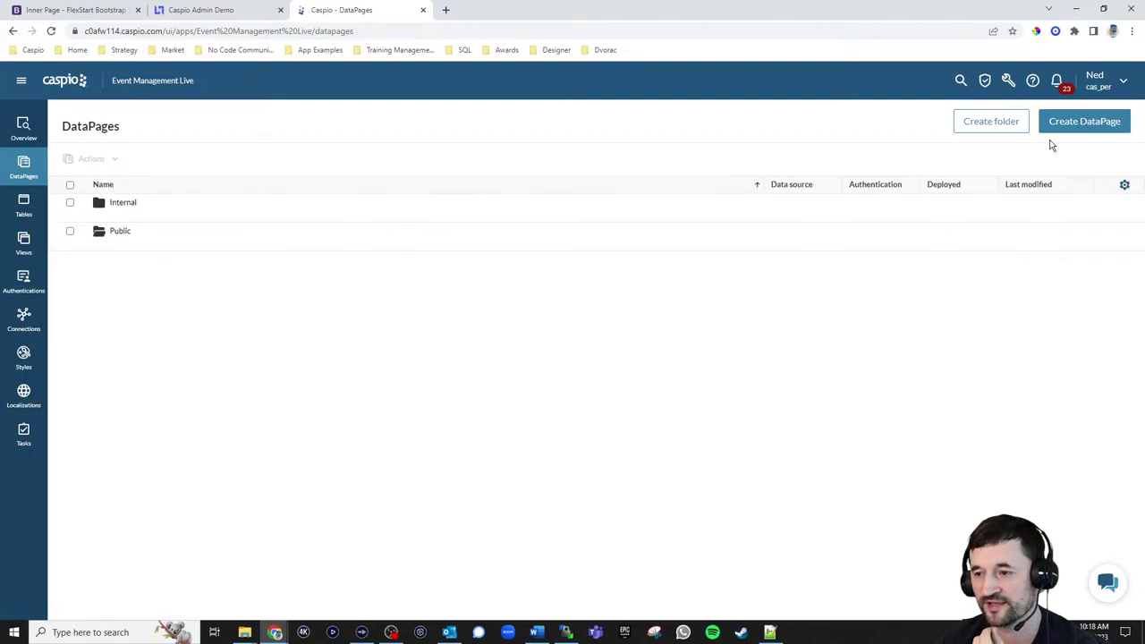
Start a new Reports > Gallery DataPage in the Public folder and advance to data source settings
{"action": "left_click", "coordinate": [1074, 122]}
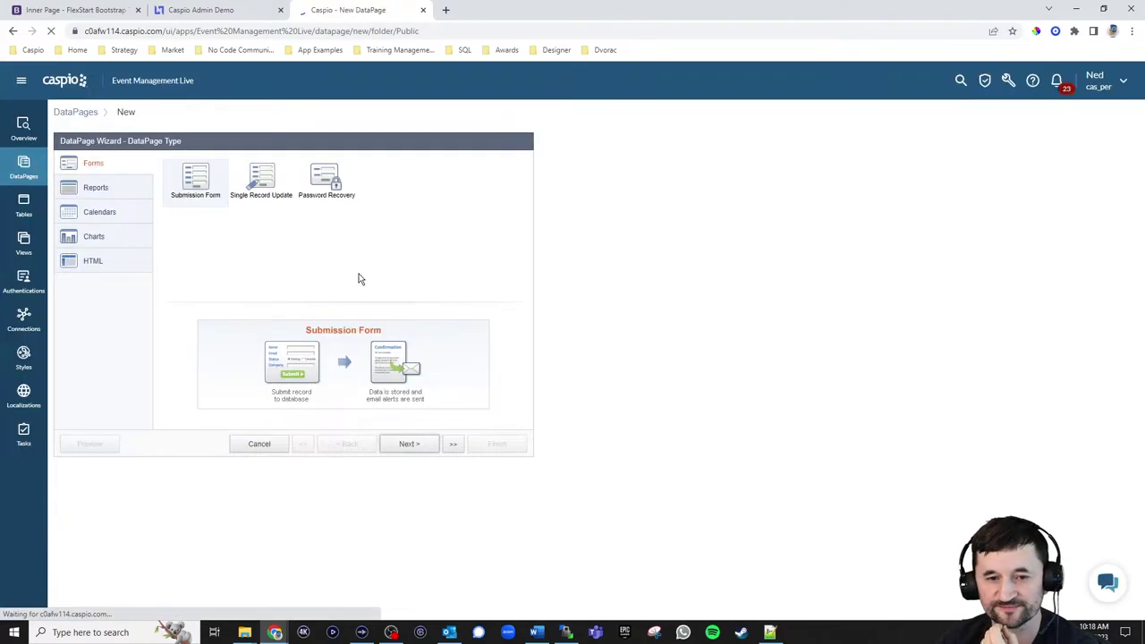
{"action": "left_click", "coordinate": [117, 190]}
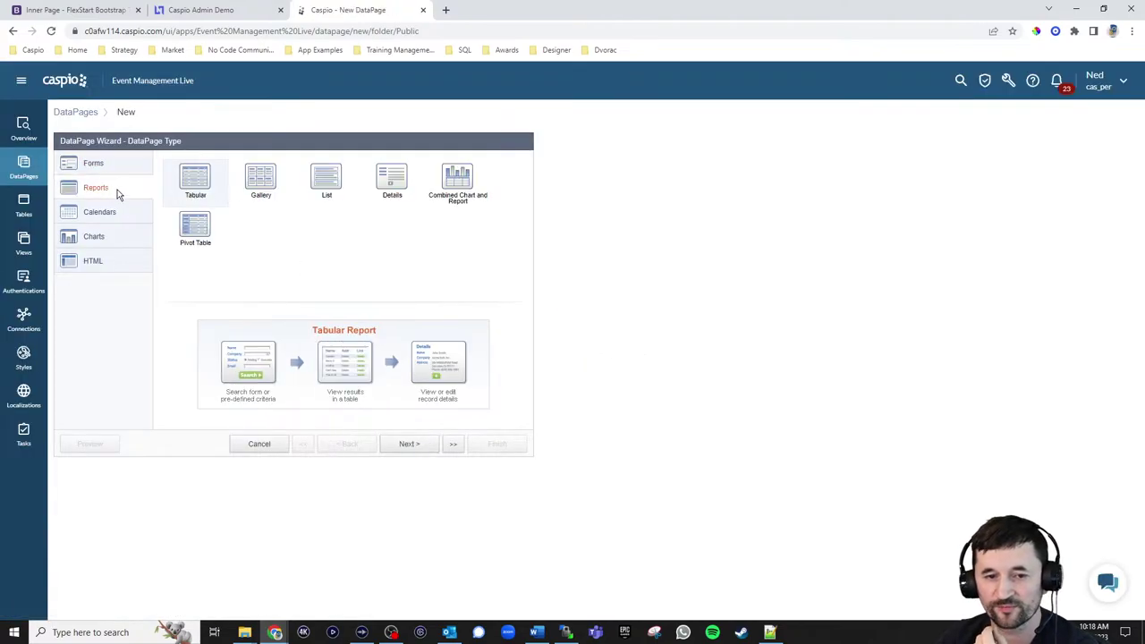
{"action": "left_click", "coordinate": [262, 183]}
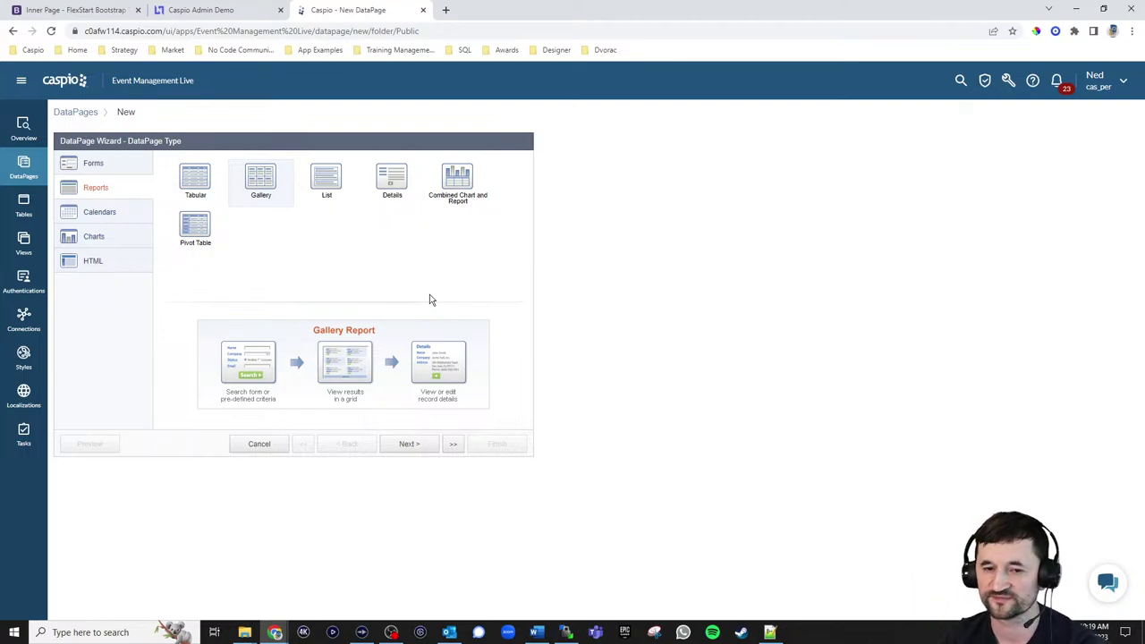
{"action": "left_click", "coordinate": [409, 445]}
Use aio_tbl_events_1 as the data source and name the DataPage 'Event Listings'
{"action": "left_click", "coordinate": [178, 199]}
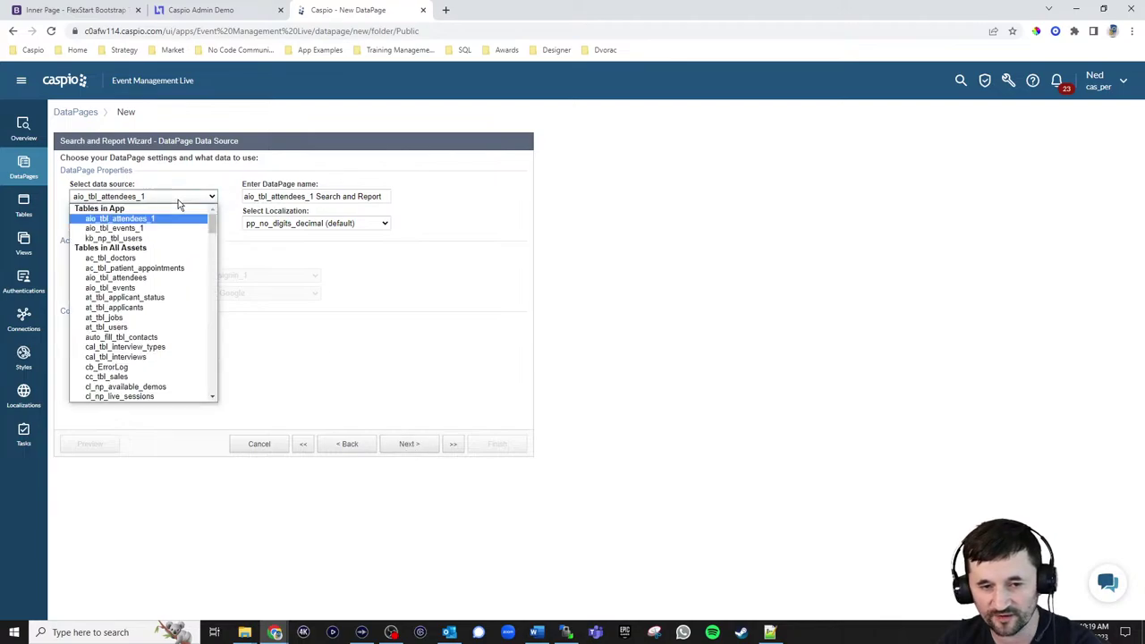
{"action": "left_click", "coordinate": [139, 228]}
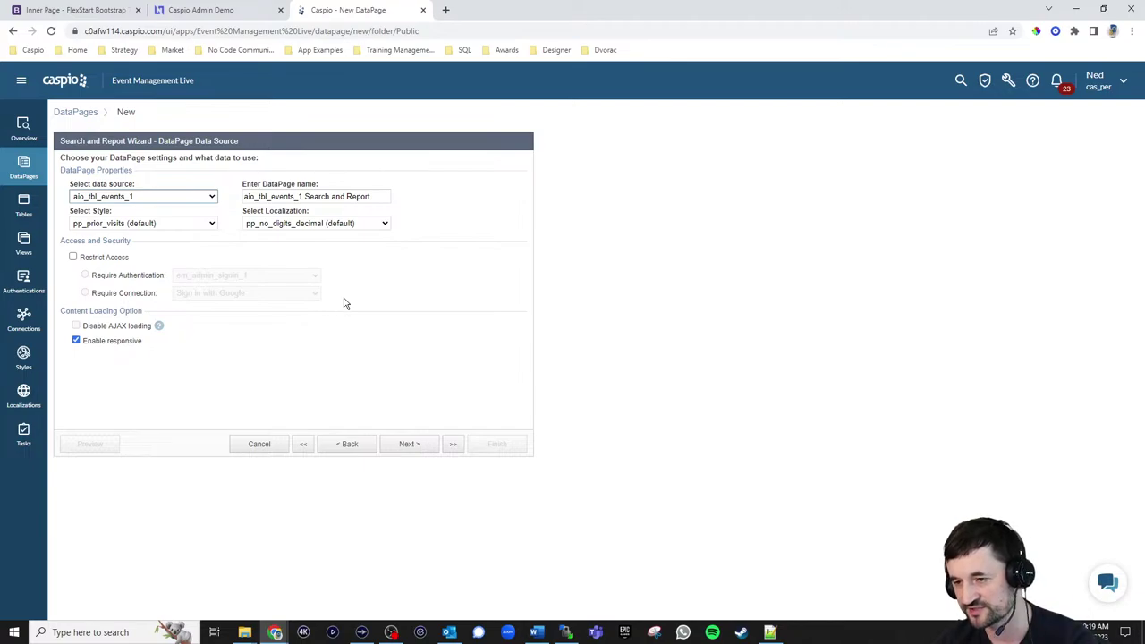
{"action": "left_click_drag", "start_coordinate": [384, 197], "coordinate": [226, 193]}
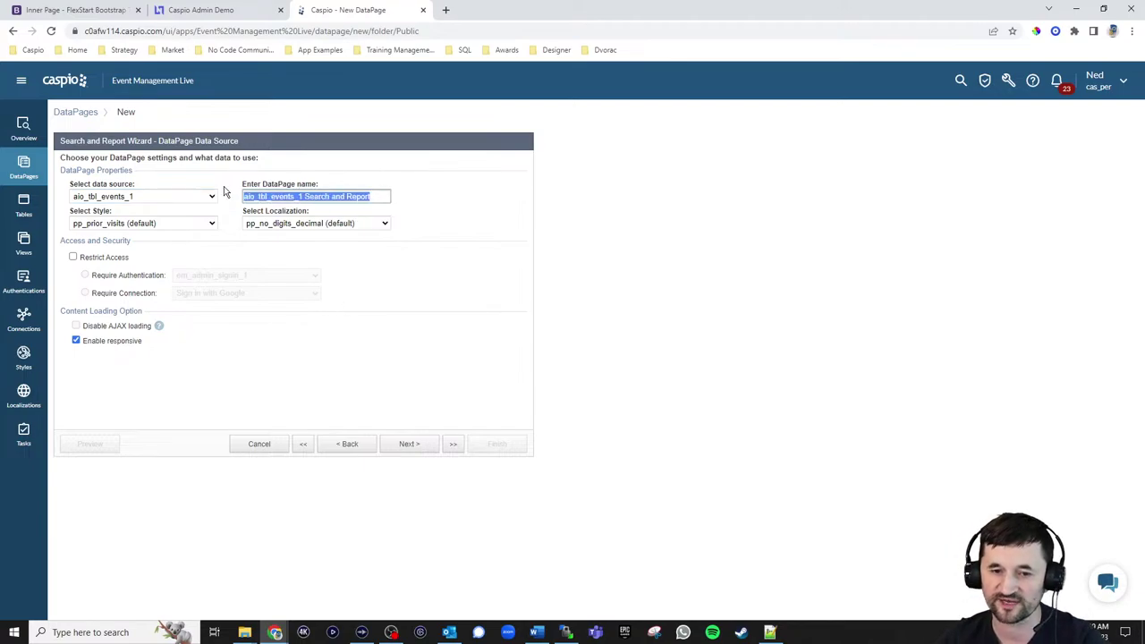
{"action": "type", "text": "Event"}
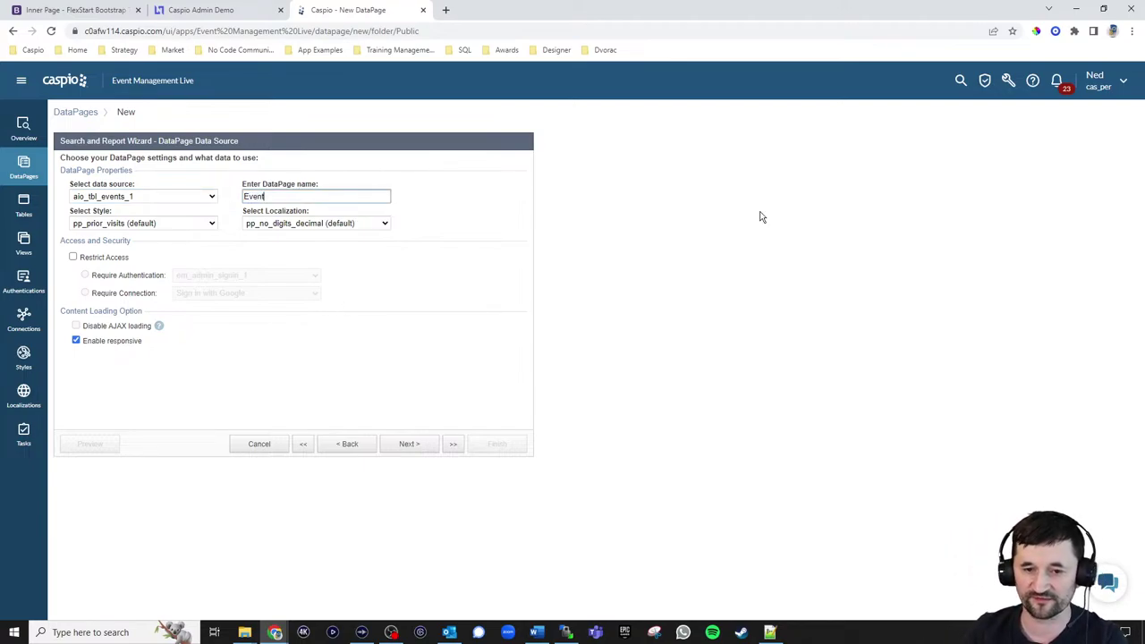
{"action": "type", "text": " Listing"}
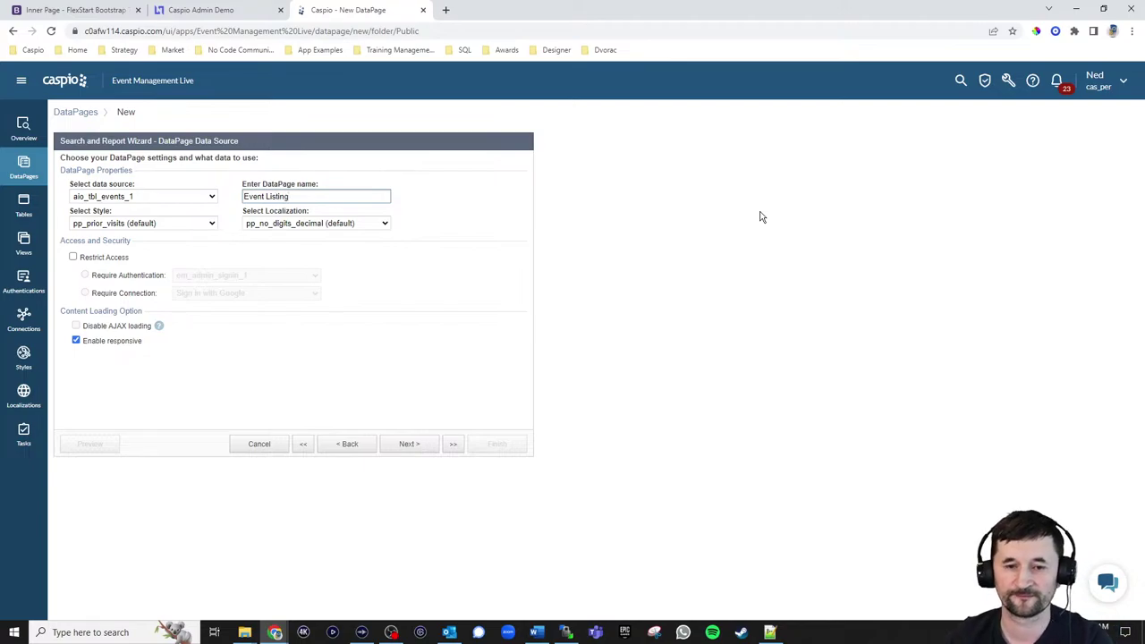
{"action": "type", "text": "s"}
Apply the em_np_style_public_1 style and English localization, then continue to Search Type
{"action": "left_click", "coordinate": [157, 226]}
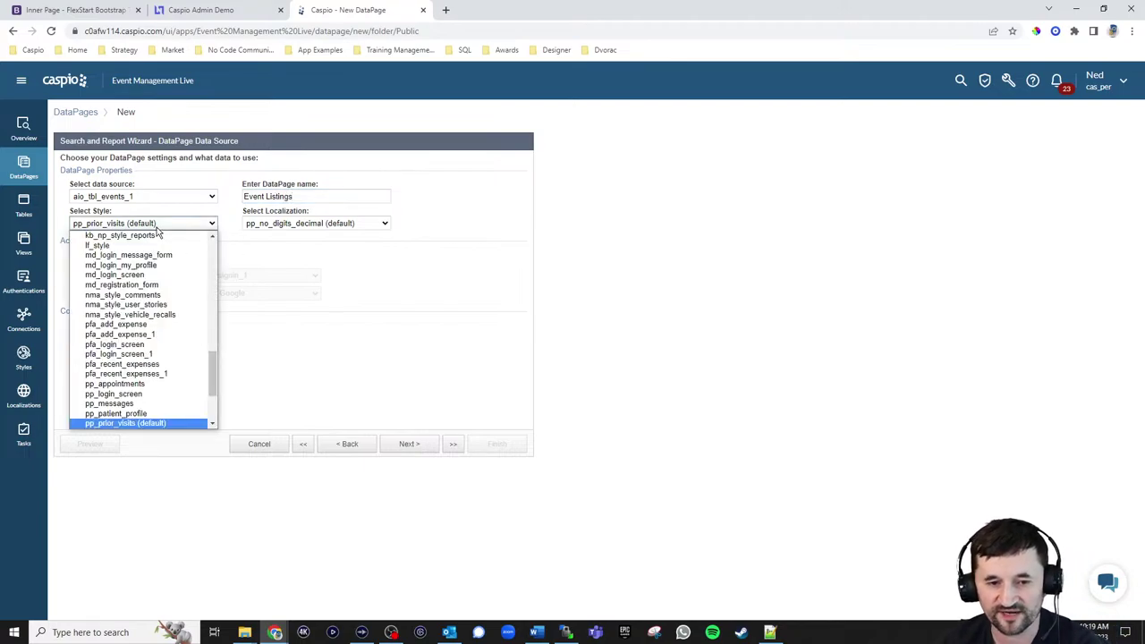
{"action": "scroll", "coordinate": [164, 269], "scroll_direction": "up", "scroll_amount": 15}
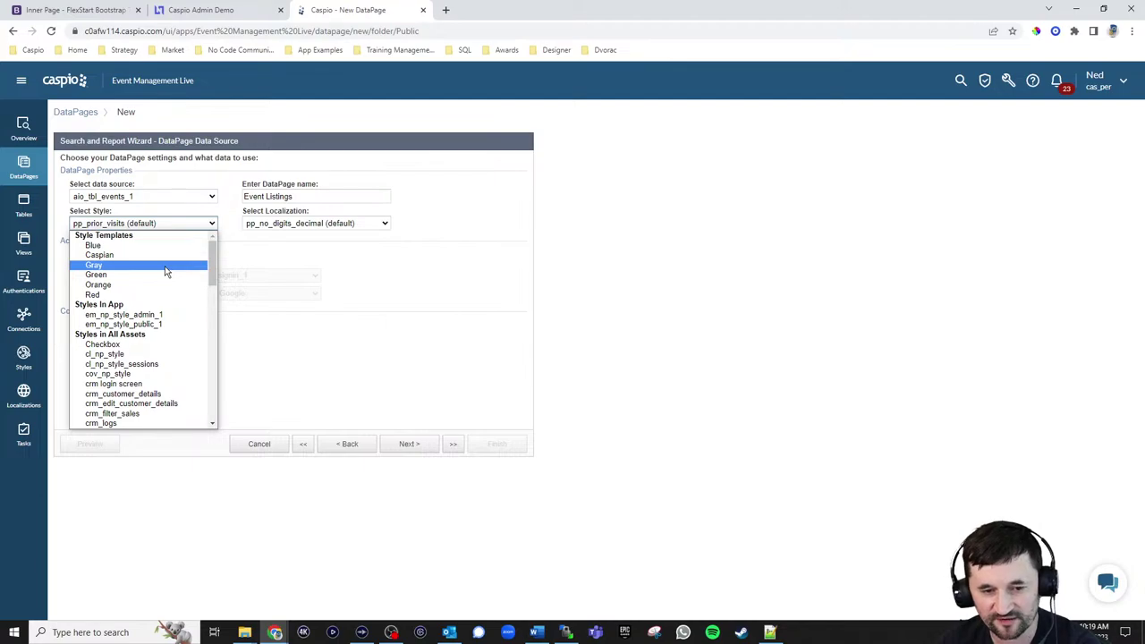
{"action": "left_click", "coordinate": [154, 324]}
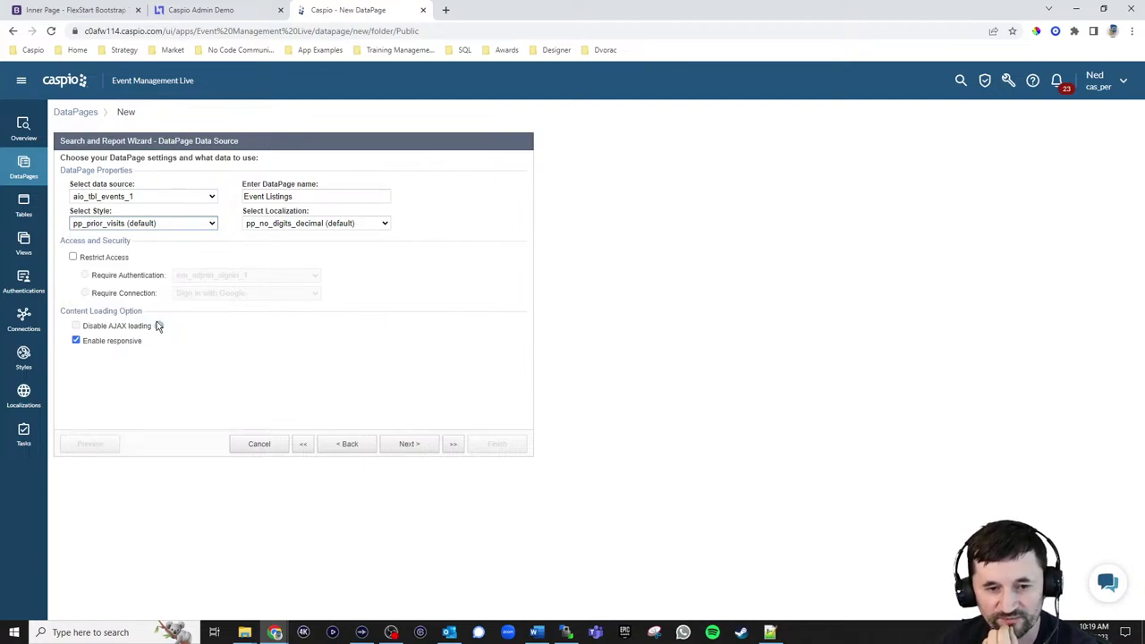
{"action": "left_click", "coordinate": [365, 225]}
{"action": "scroll", "coordinate": [349, 286], "scroll_direction": "up", "scroll_amount": 2}
{"action": "left_click", "coordinate": [295, 266]}
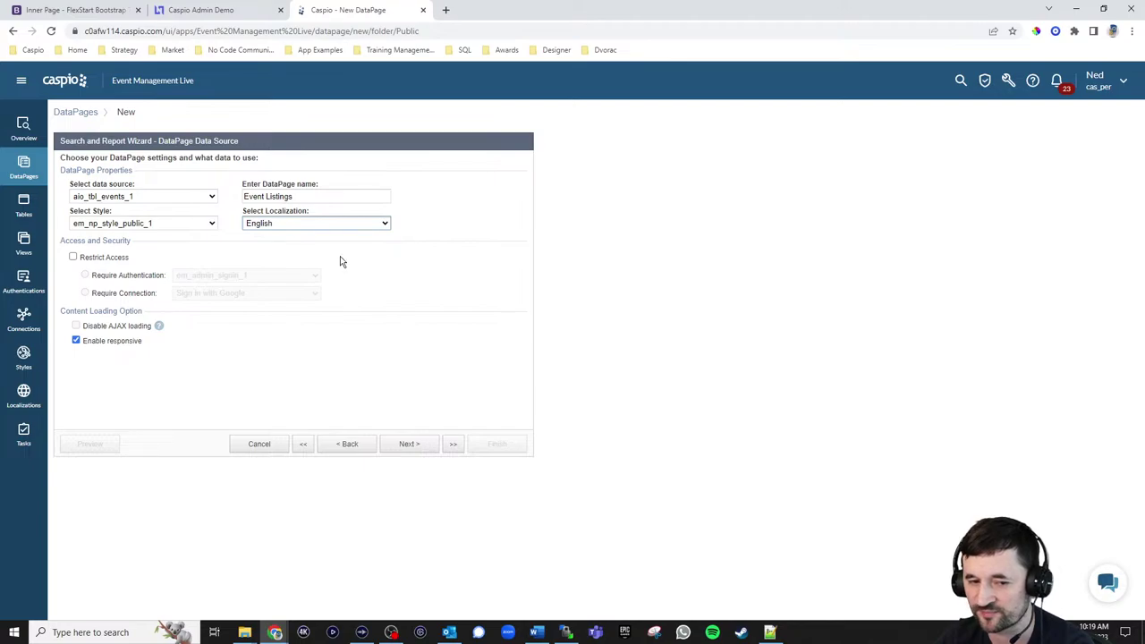
{"action": "left_click", "coordinate": [414, 445]}
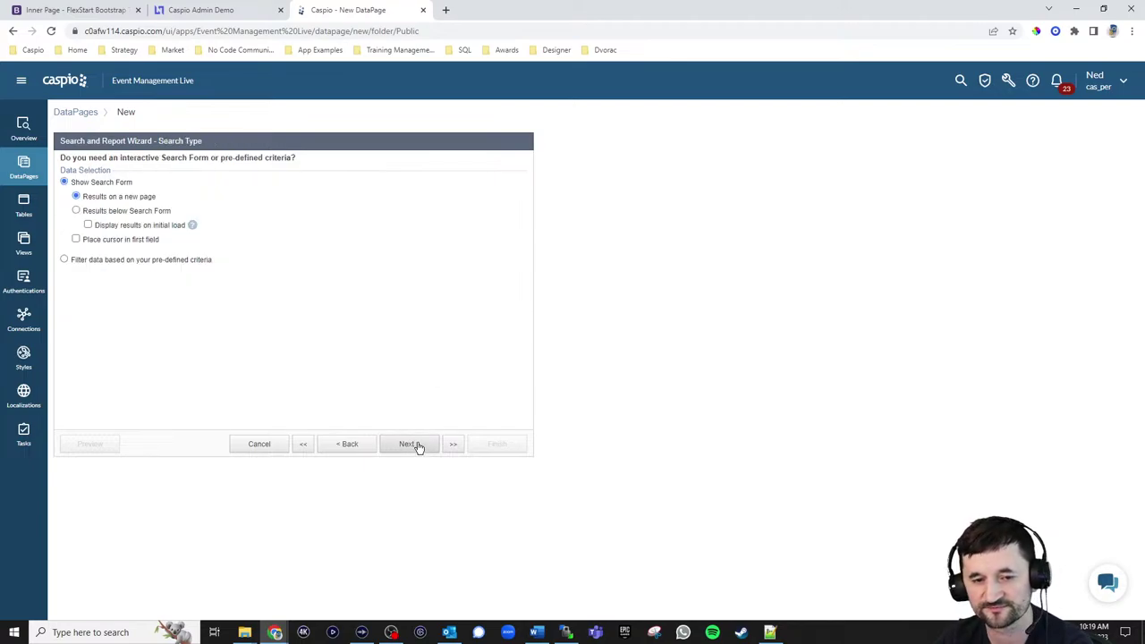
Choose filtering by pre-defined criteria, then switch to the live Upcoming Events page
{"action": "left_click", "coordinate": [139, 260]}
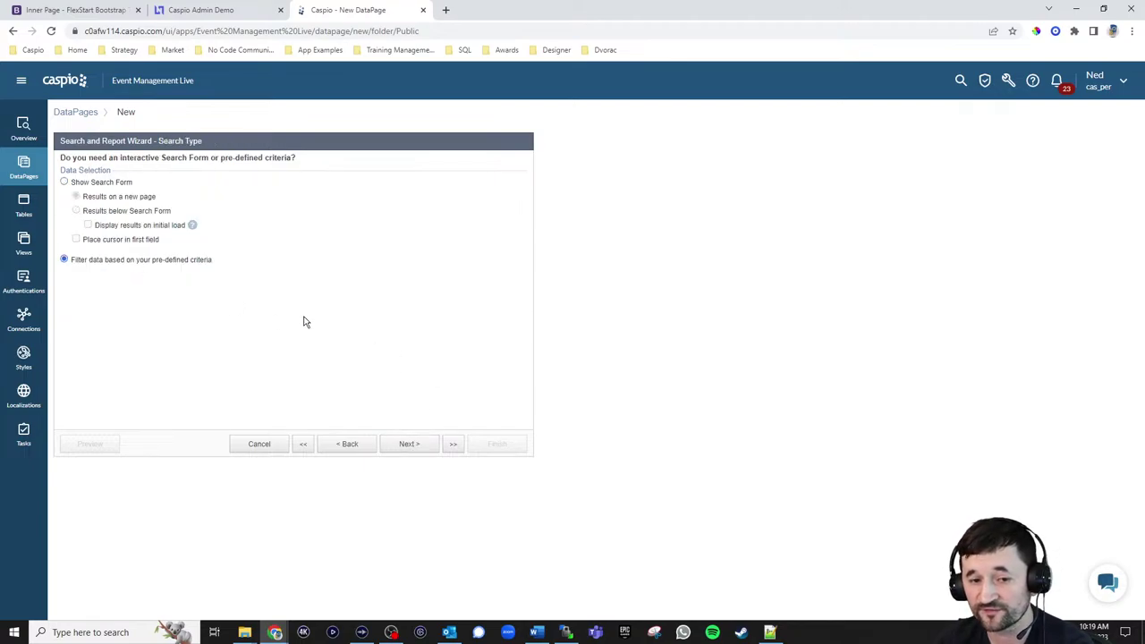
{"action": "left_click", "coordinate": [76, 10]}
{"action": "scroll", "coordinate": [991, 319], "scroll_direction": "up", "scroll_amount": 2}
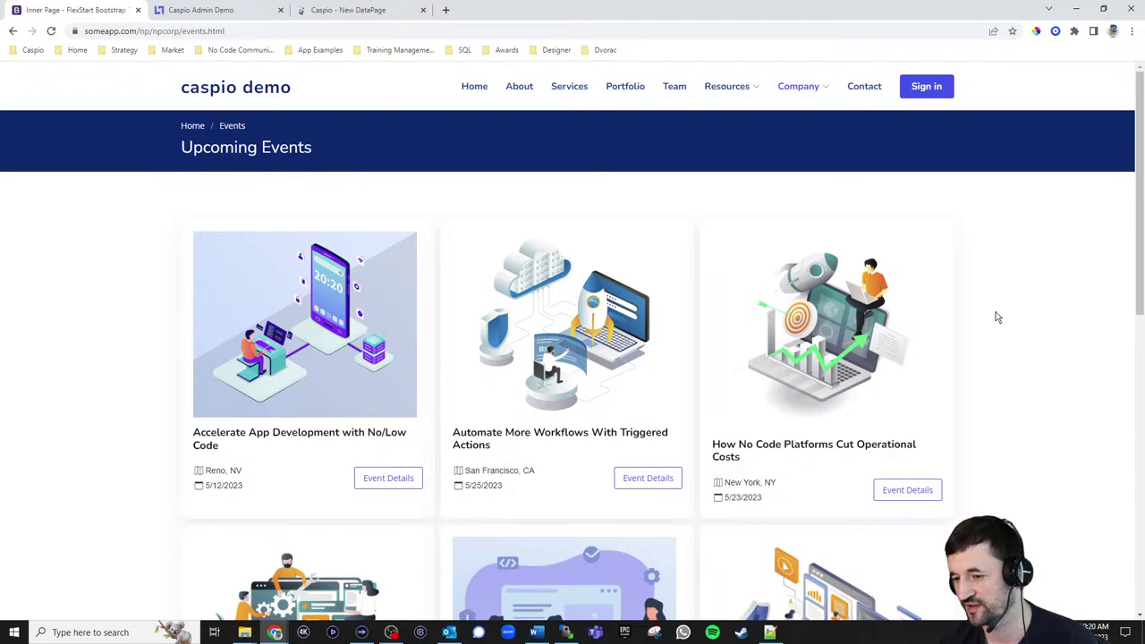
Scroll through the event cards on the Upcoming Events page, then go back to the DataPage wizard
{"action": "scroll", "coordinate": [1028, 329], "scroll_direction": "down", "scroll_amount": 3}
{"action": "scroll", "coordinate": [1011, 340], "scroll_direction": "up", "scroll_amount": 4}
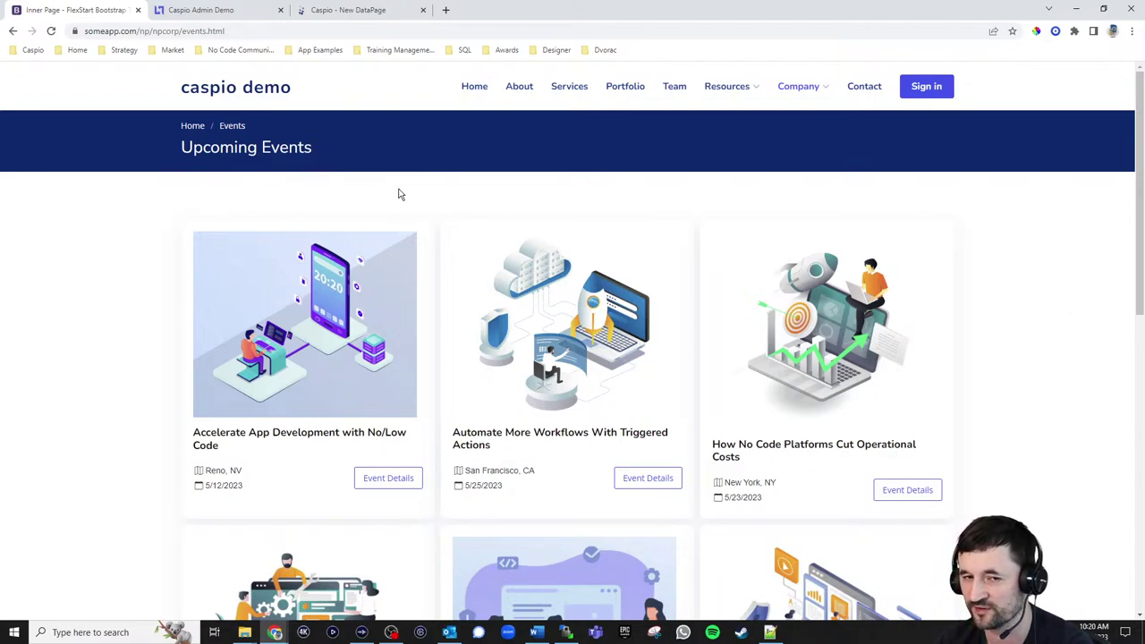
{"action": "left_click", "coordinate": [354, 12]}
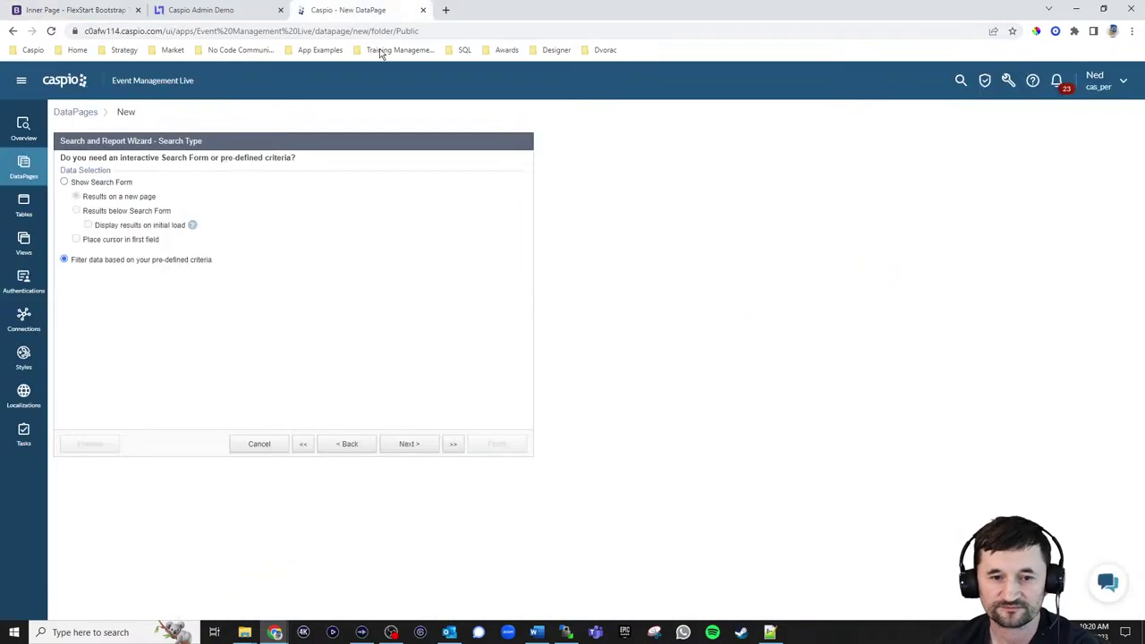
Filter the listings on Event_status alone, keeping the Equal comparison
{"action": "left_click", "coordinate": [400, 444]}
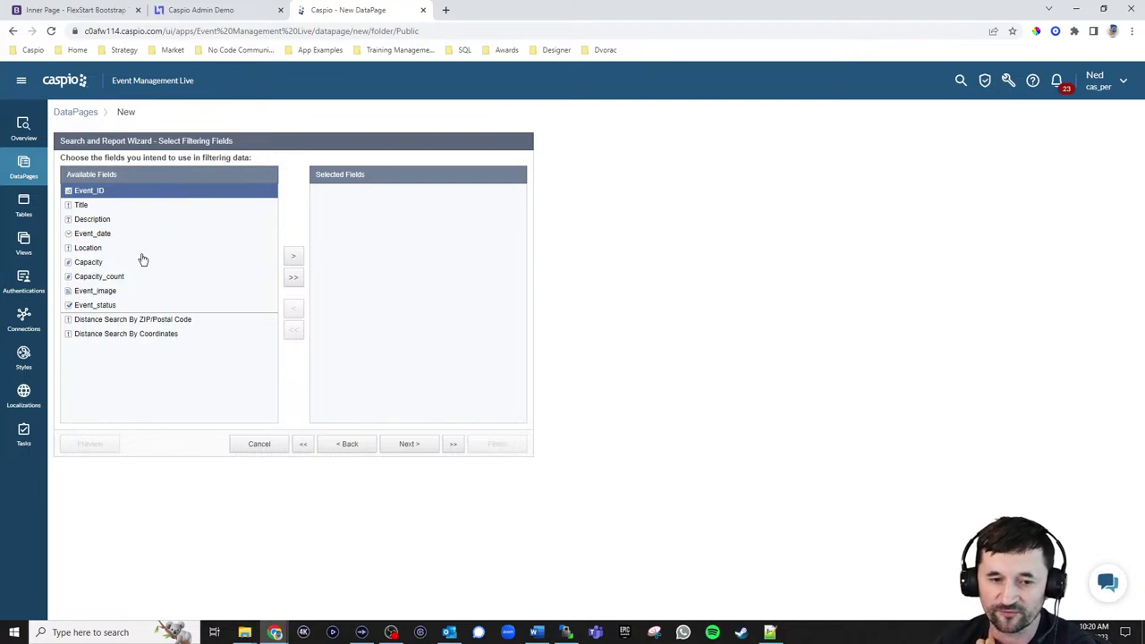
{"action": "left_click", "coordinate": [99, 305]}
{"action": "left_click", "coordinate": [292, 260]}
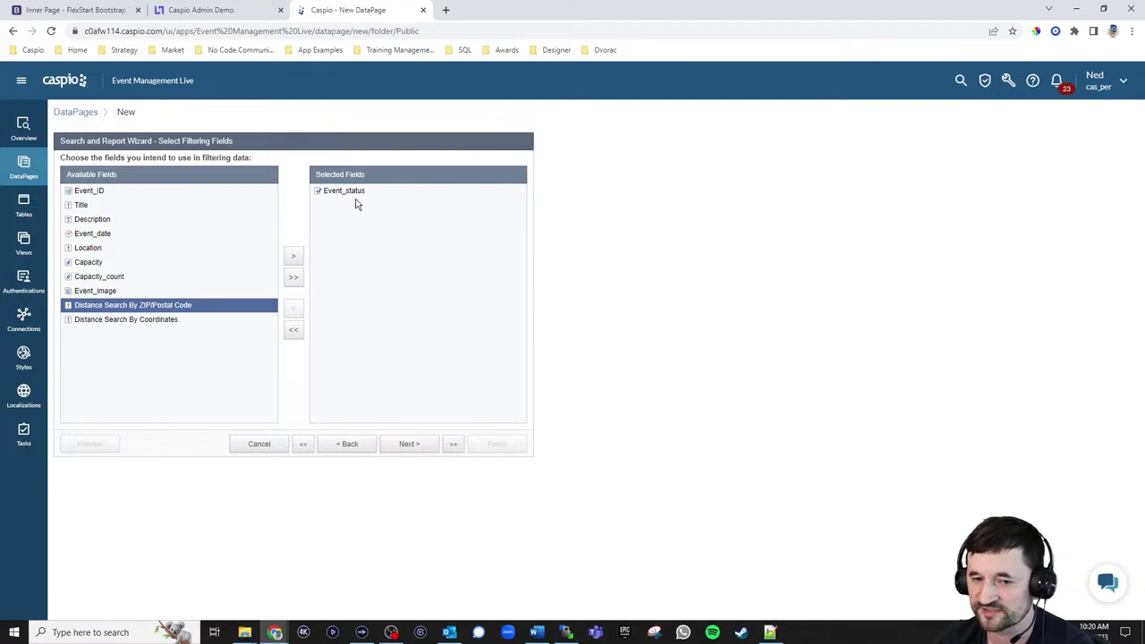
{"action": "left_click", "coordinate": [409, 444]}
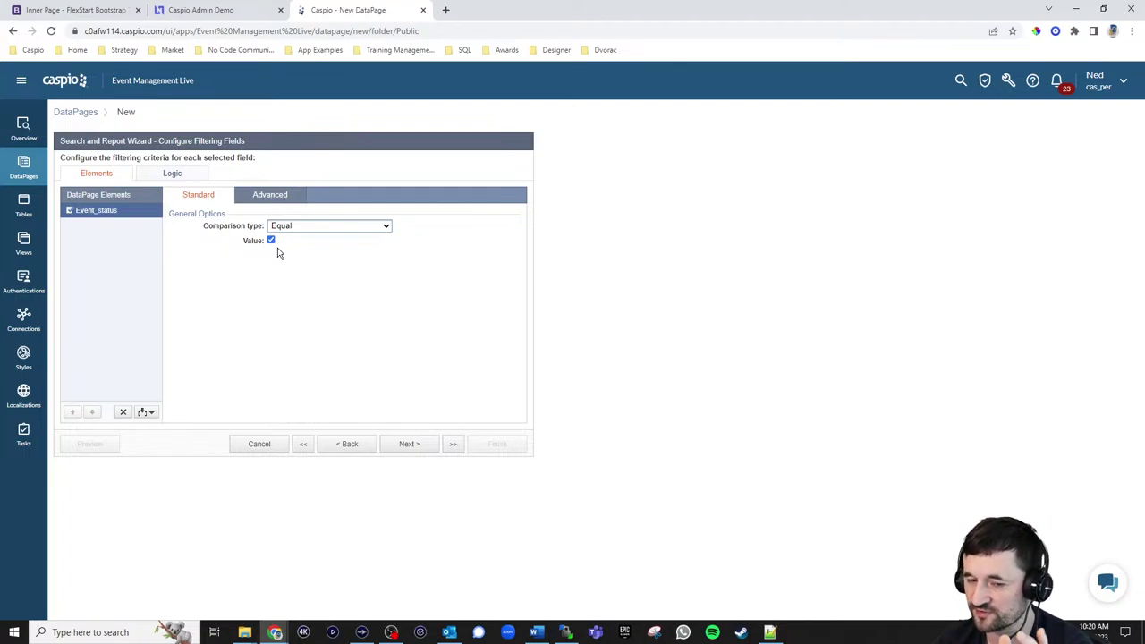
{"action": "left_click", "coordinate": [407, 446]}
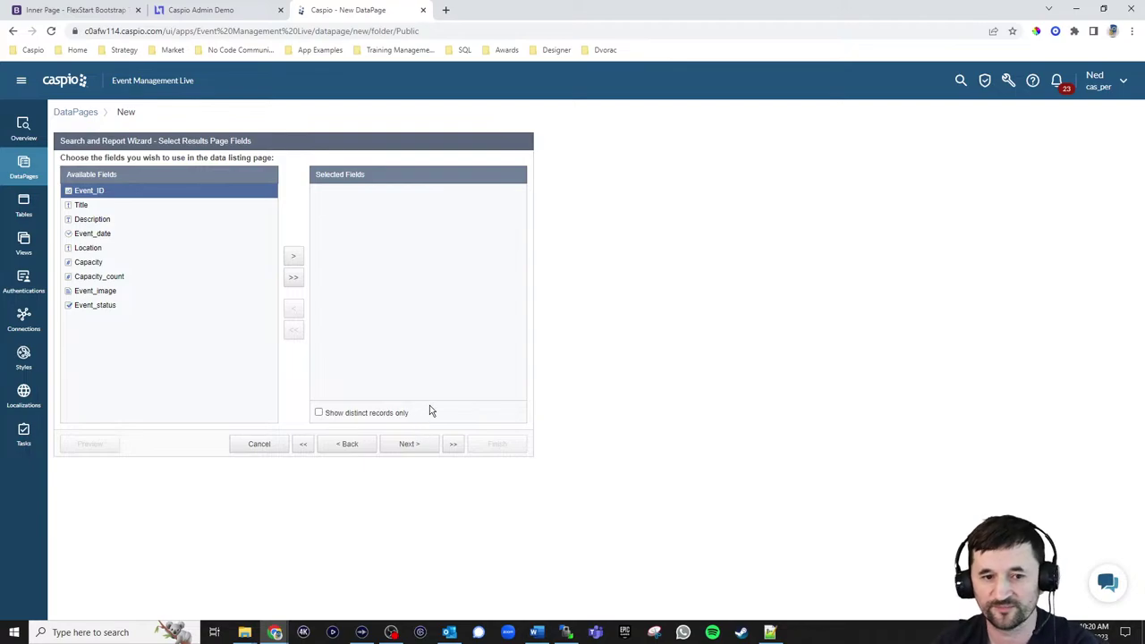
Add Event_image, Title, Location and Event_date as the results page fields
{"action": "left_click", "coordinate": [106, 293]}
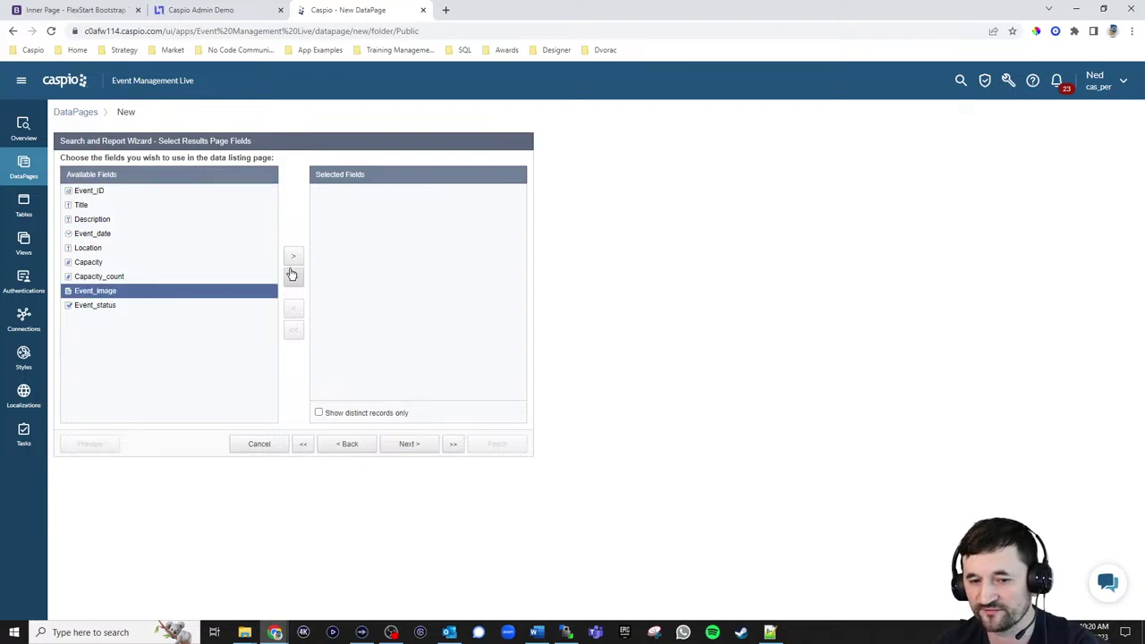
{"action": "left_click", "coordinate": [294, 257]}
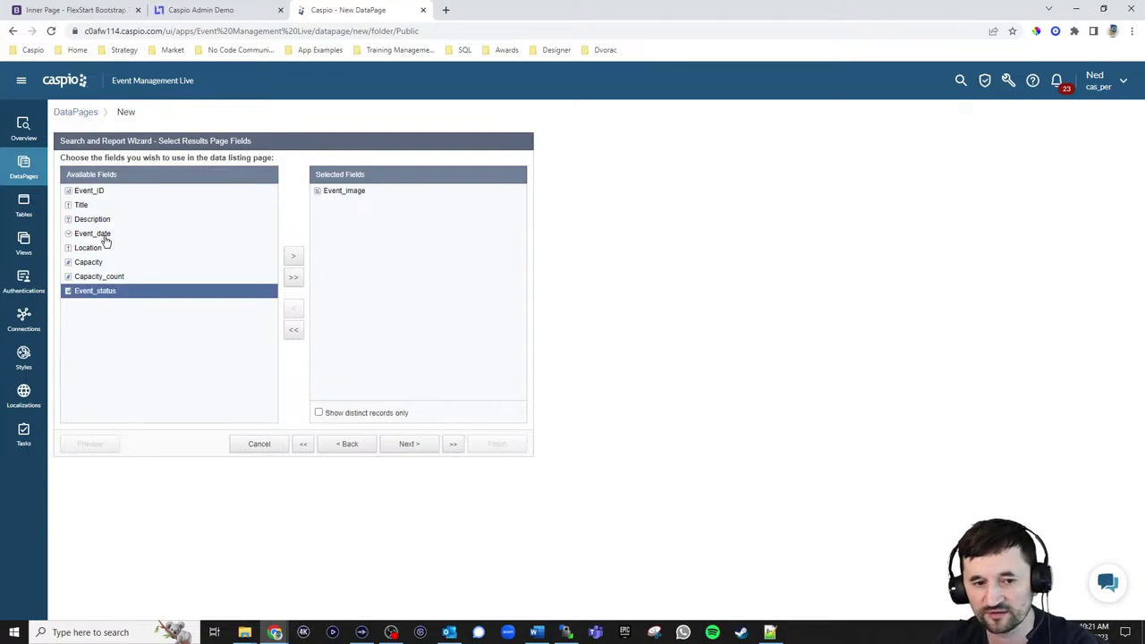
{"action": "left_click", "coordinate": [83, 206]}
{"action": "left_click", "coordinate": [294, 257]}
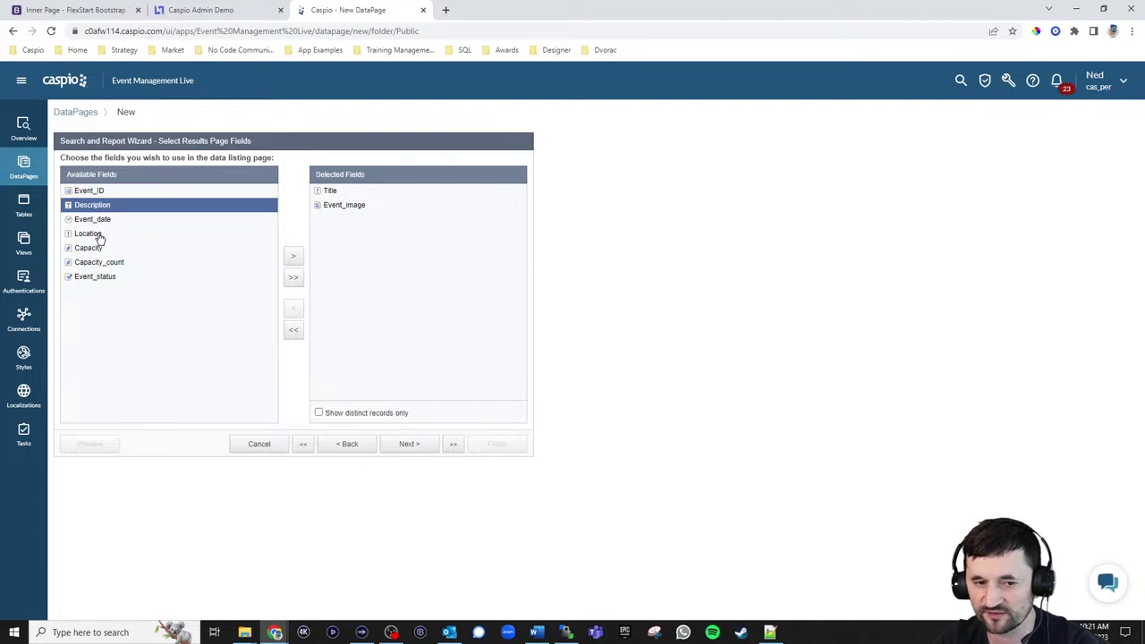
{"action": "left_click", "coordinate": [98, 235]}
{"action": "left_click", "coordinate": [290, 259]}
{"action": "left_click", "coordinate": [104, 223]}
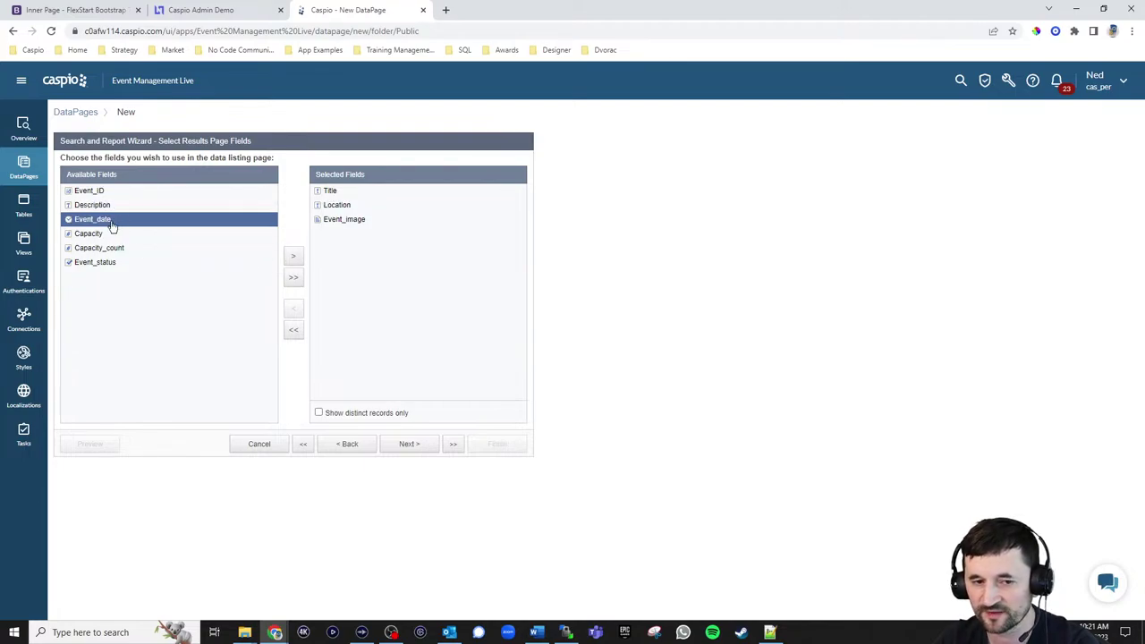
{"action": "left_click", "coordinate": [293, 257]}
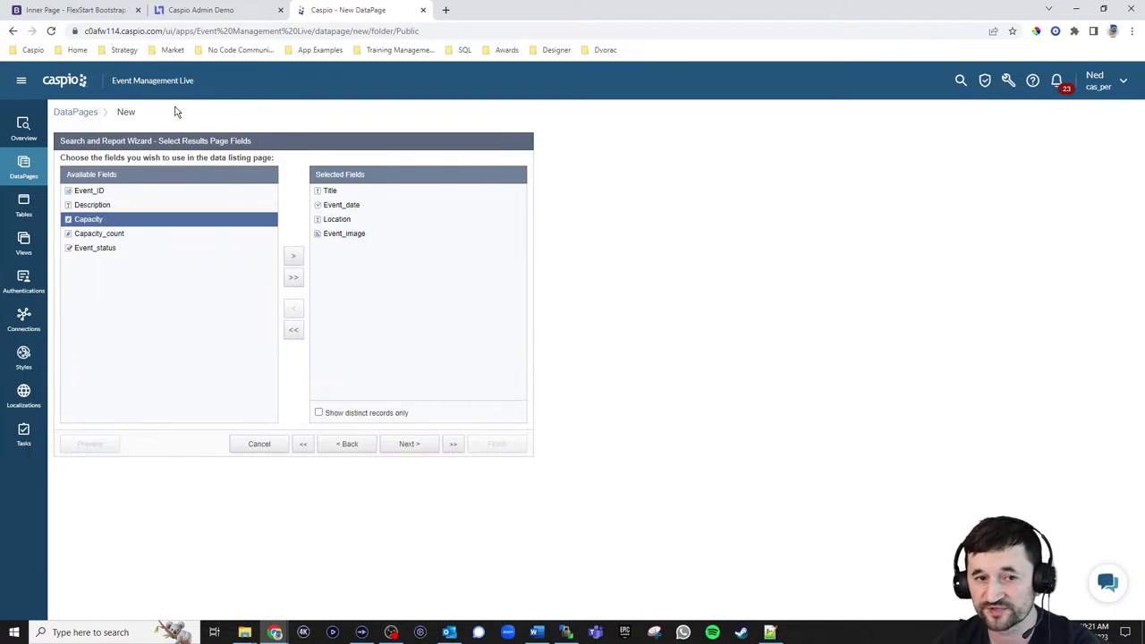
{"action": "left_click", "coordinate": [93, 12]}
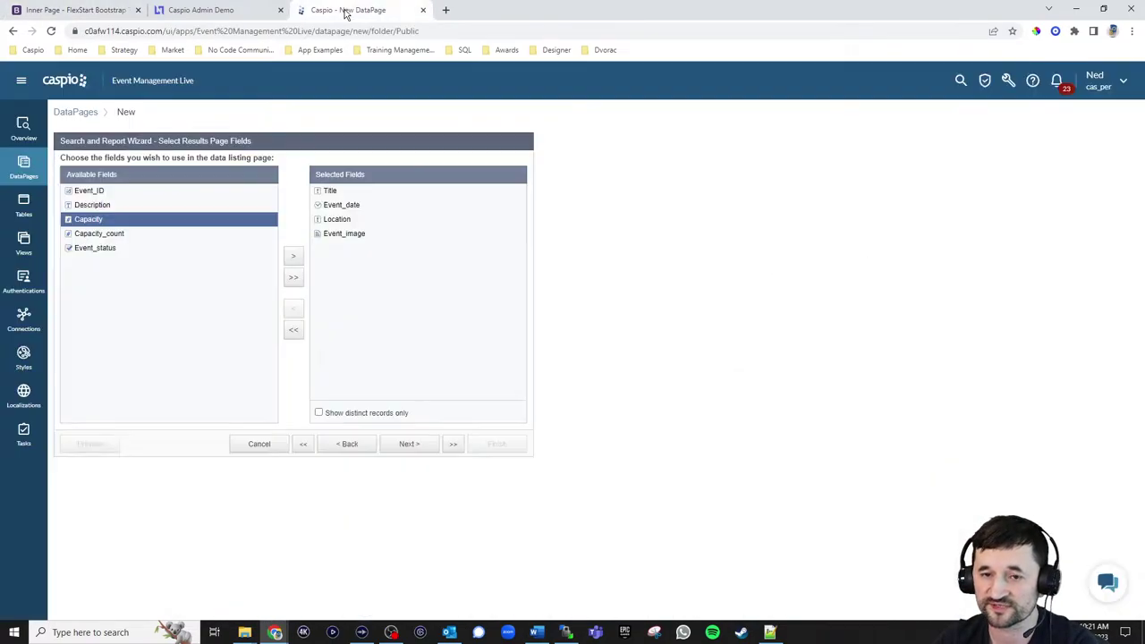
{"action": "left_click", "coordinate": [347, 12]}
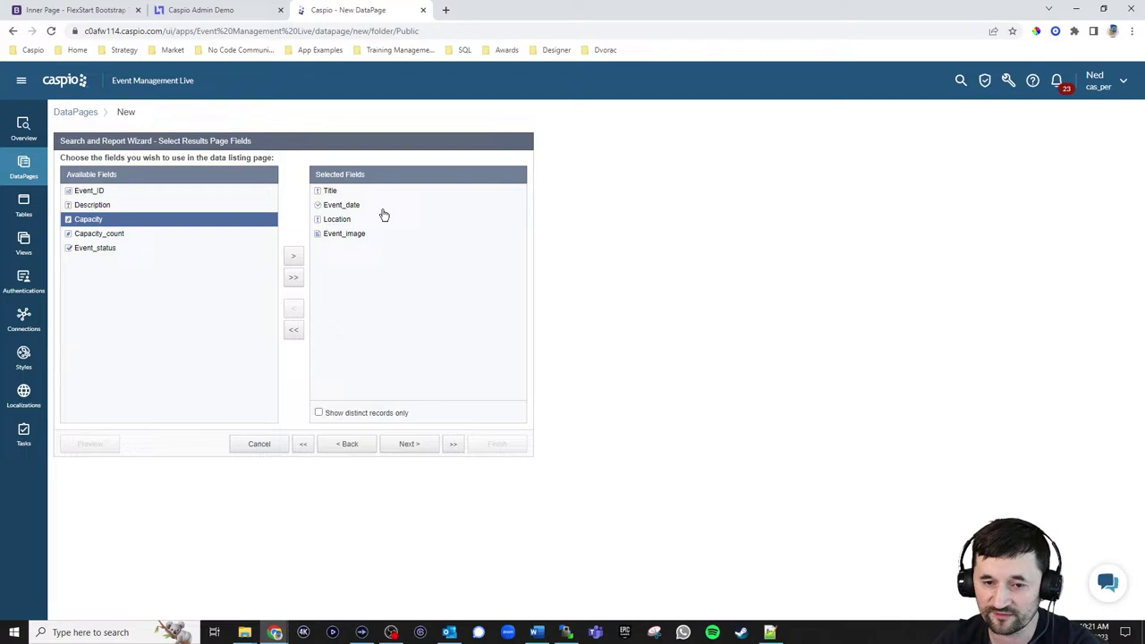
{"action": "left_click", "coordinate": [404, 444]}
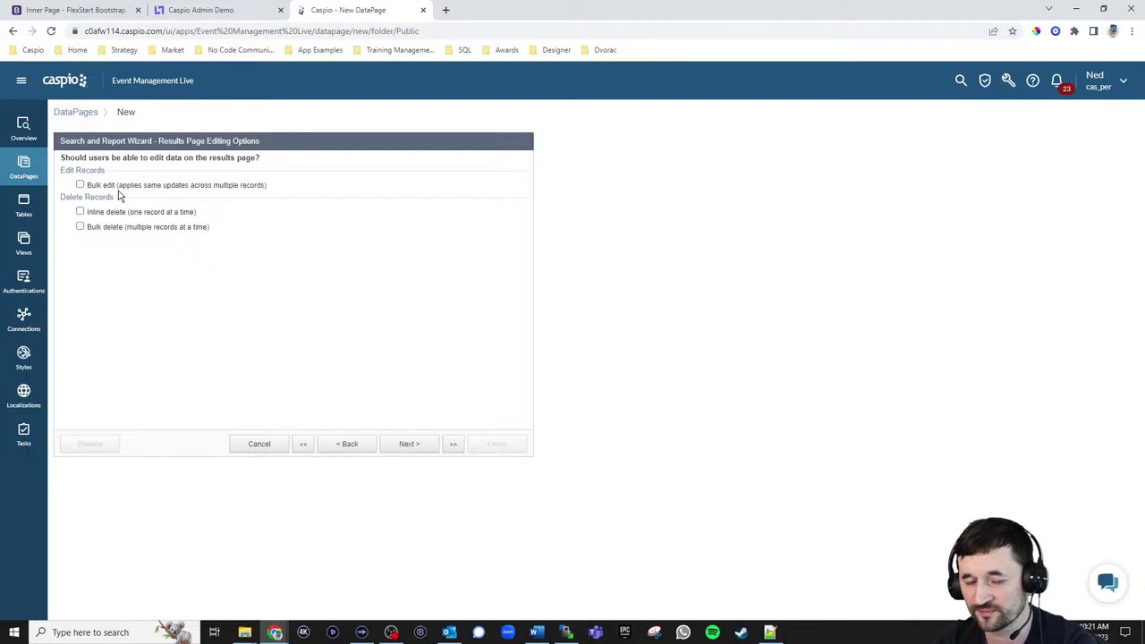
Display Event_image as an Image with width 450
{"action": "left_click", "coordinate": [411, 448]}
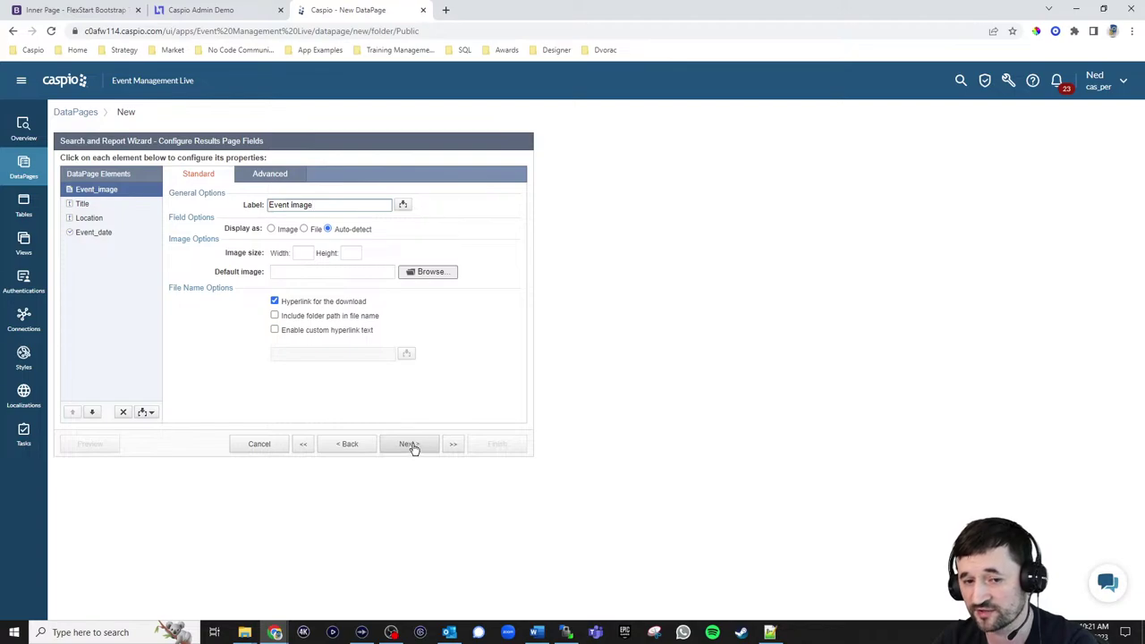
{"action": "left_click", "coordinate": [290, 230]}
{"action": "left_click", "coordinate": [307, 254]}
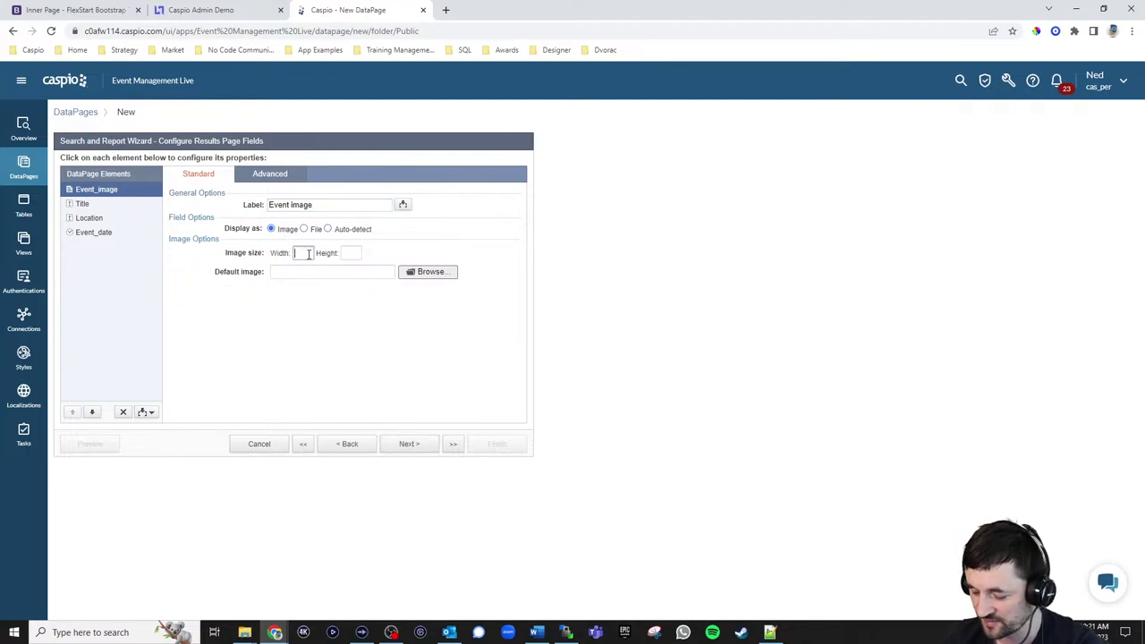
{"action": "type", "text": "450"}
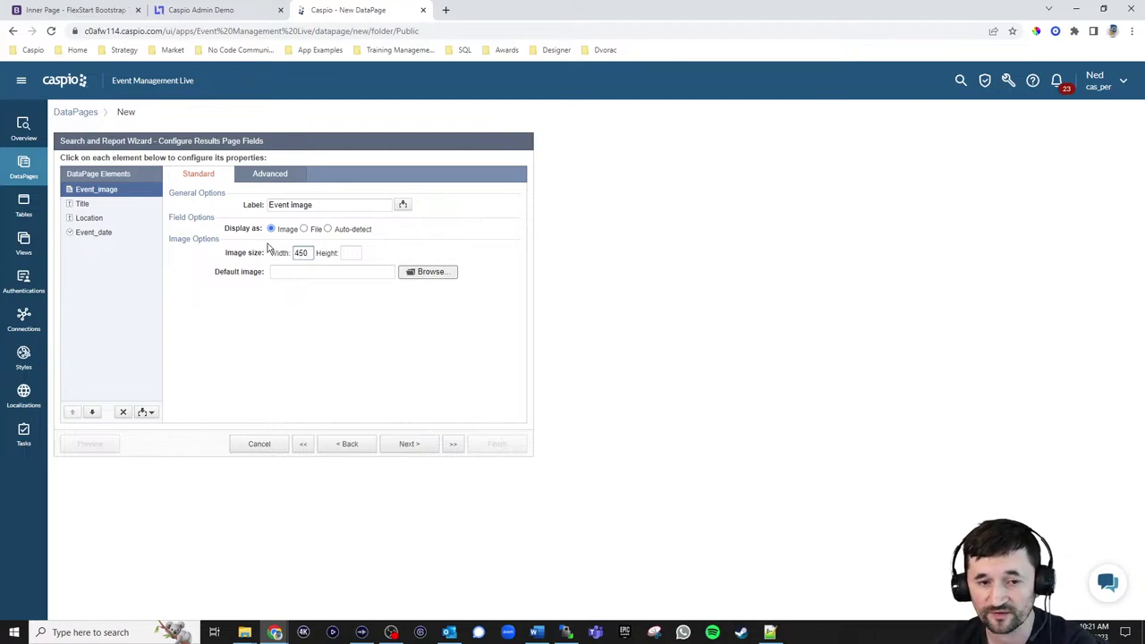
Insert an HTML Block after Event_date in the results fields
{"action": "left_click", "coordinate": [95, 204]}
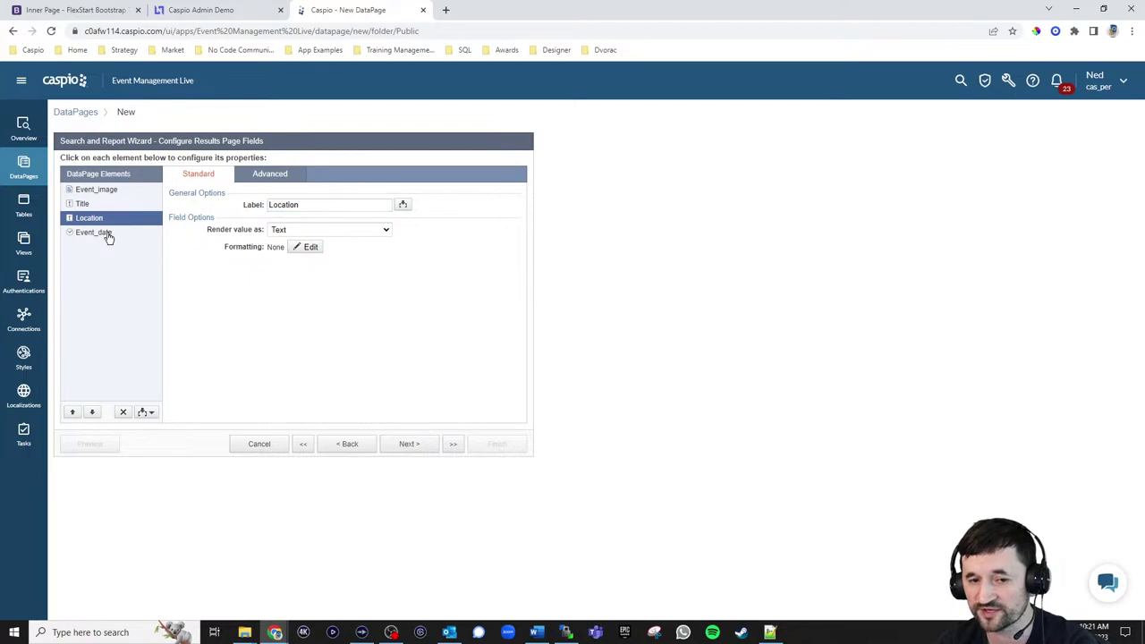
{"action": "left_click", "coordinate": [107, 234]}
{"action": "left_click", "coordinate": [150, 413]}
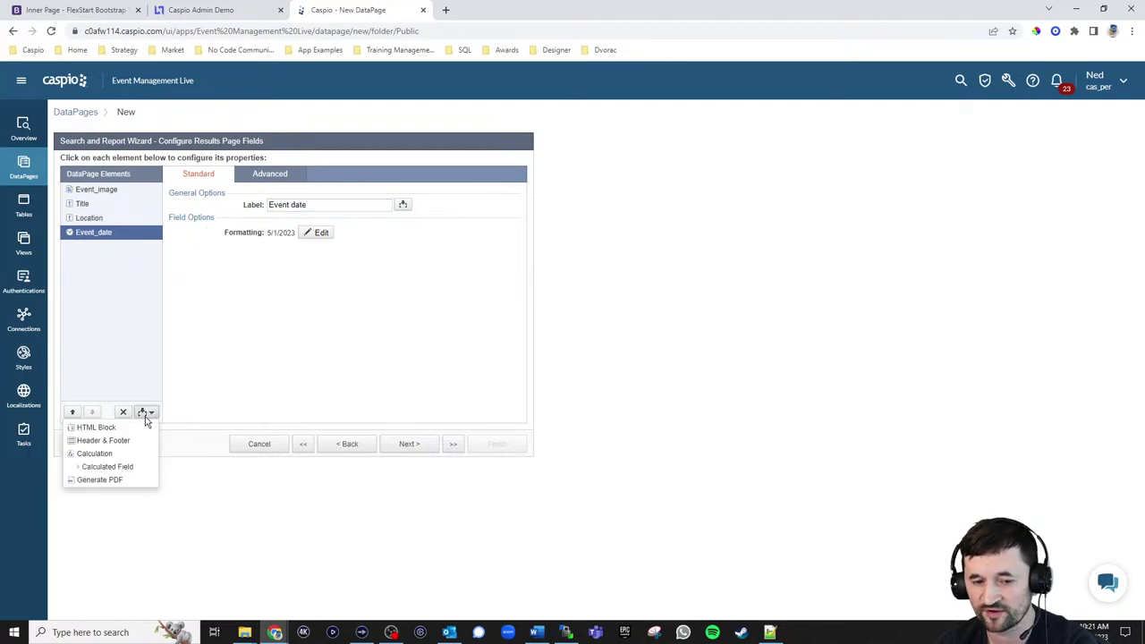
{"action": "left_click", "coordinate": [85, 427]}
{"action": "left_click", "coordinate": [93, 412]}
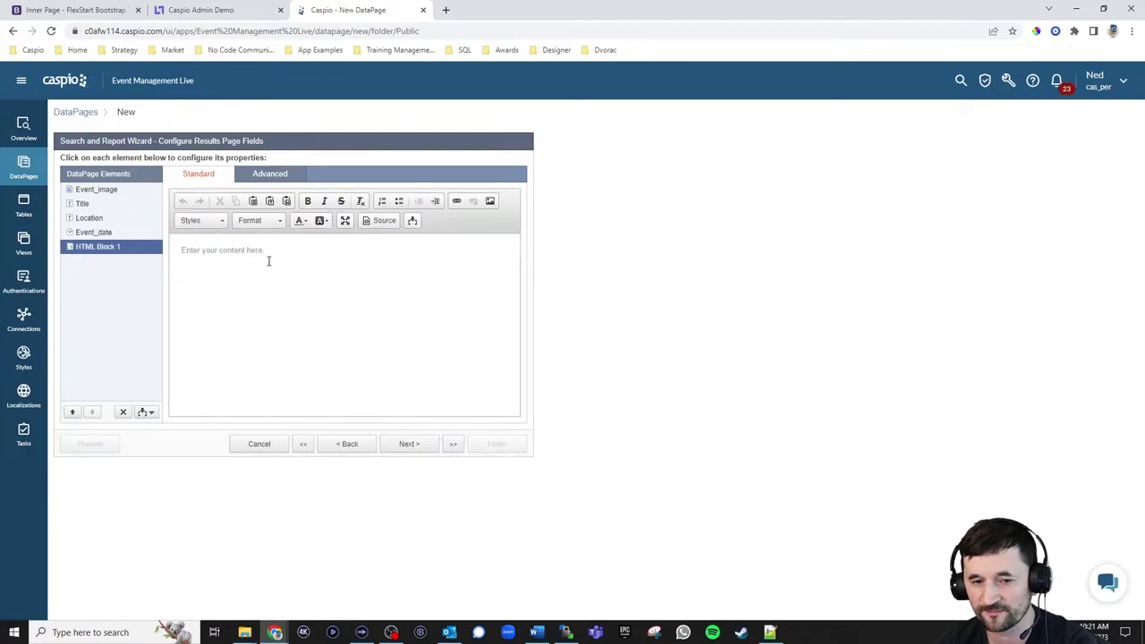
{"action": "left_click", "coordinate": [268, 259]}
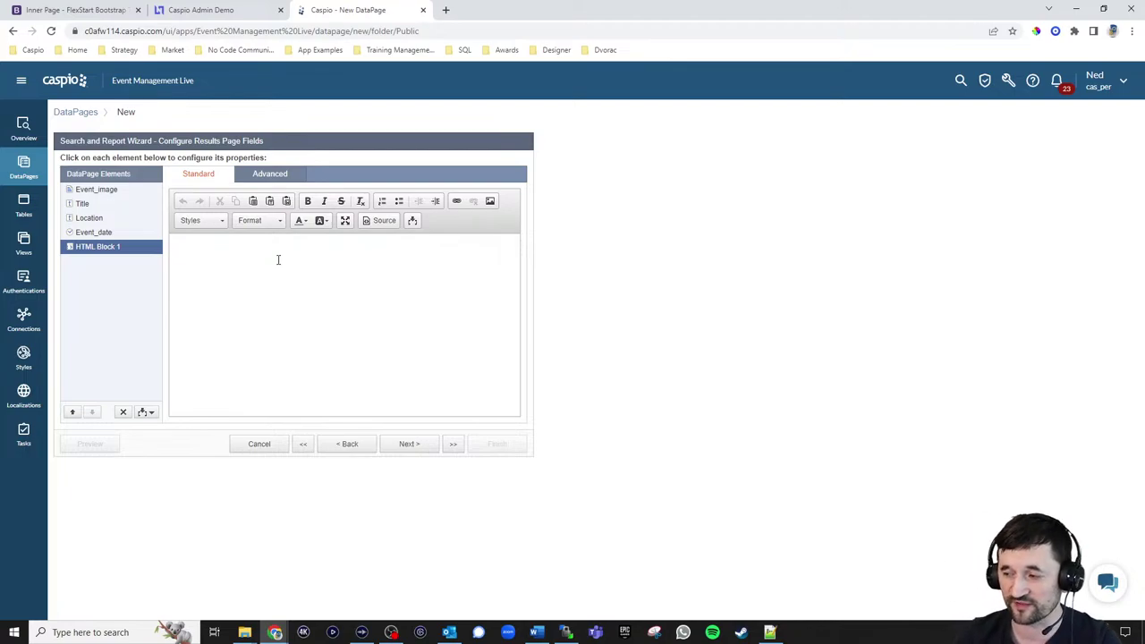
{"action": "left_click", "coordinate": [81, 10]}
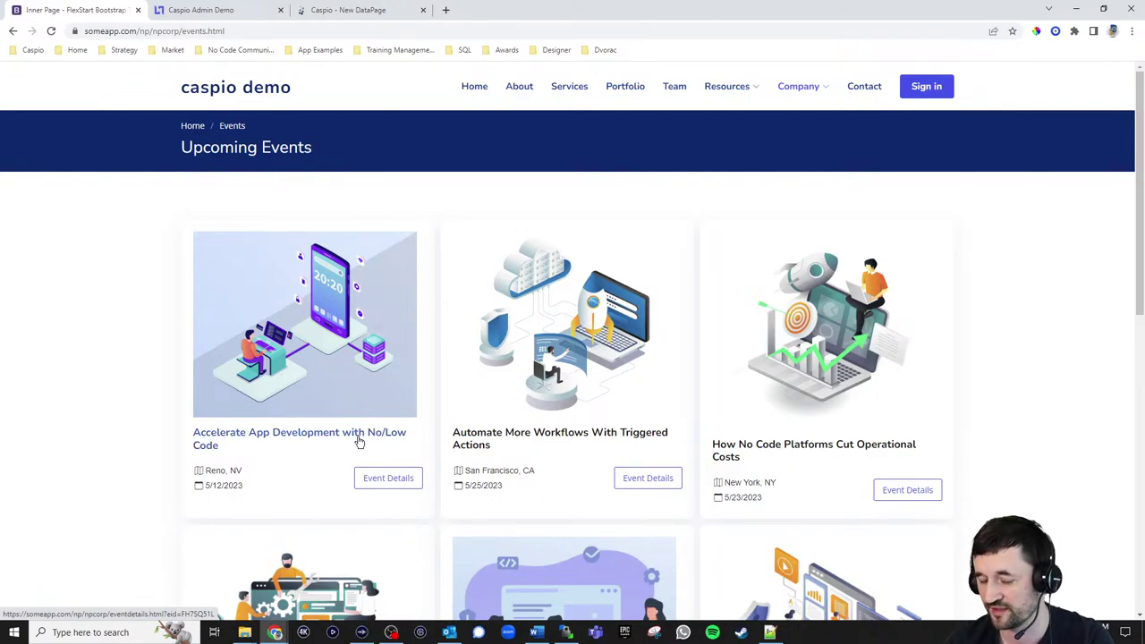
{"action": "left_click", "coordinate": [388, 479]}
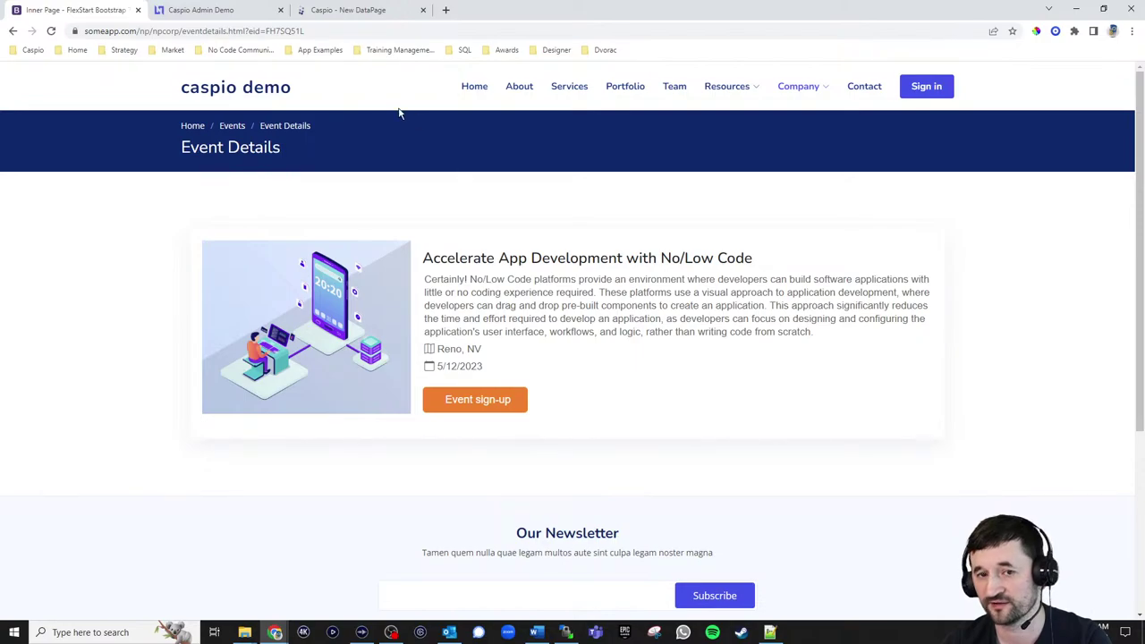
{"action": "left_click", "coordinate": [358, 11]}
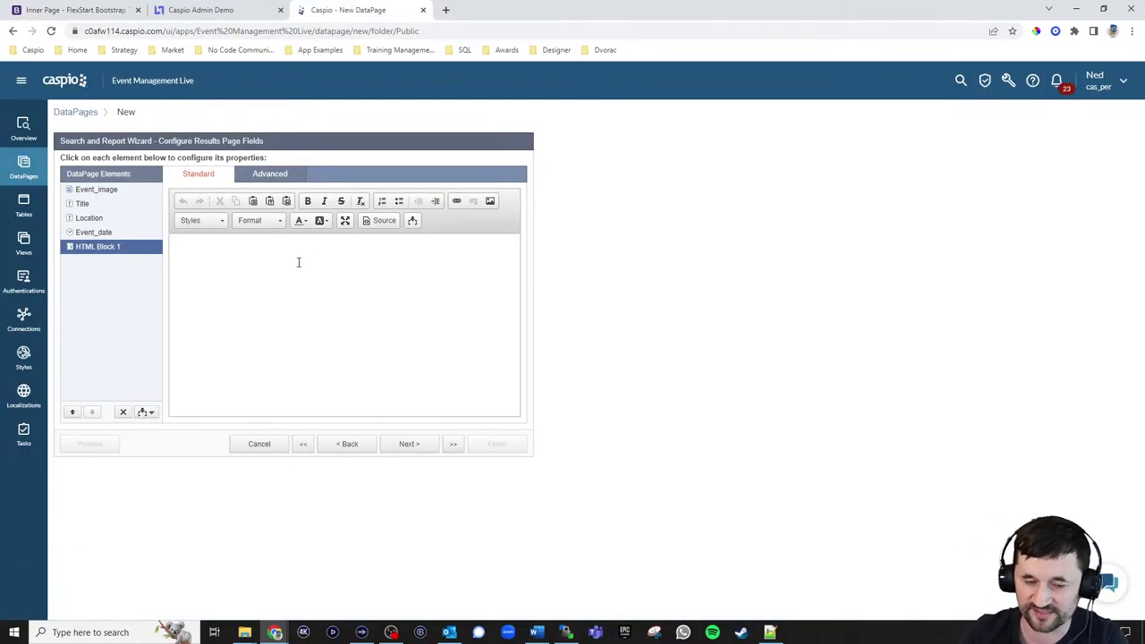
{"action": "type", "text": "Event Details"}
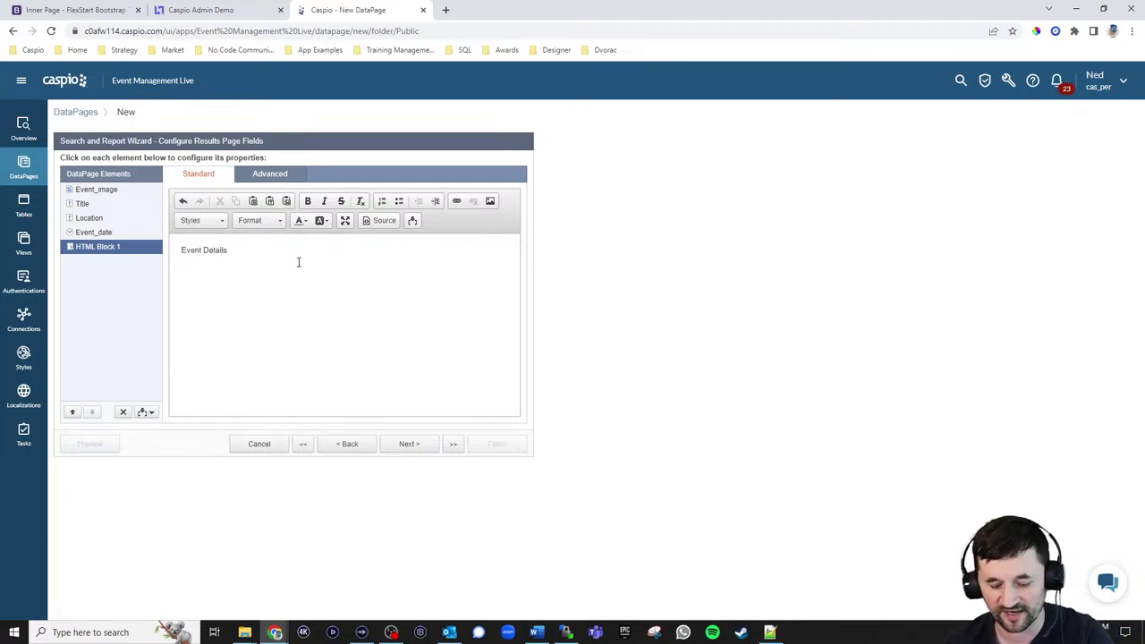
{"action": "key", "text": "ctrl+a"}
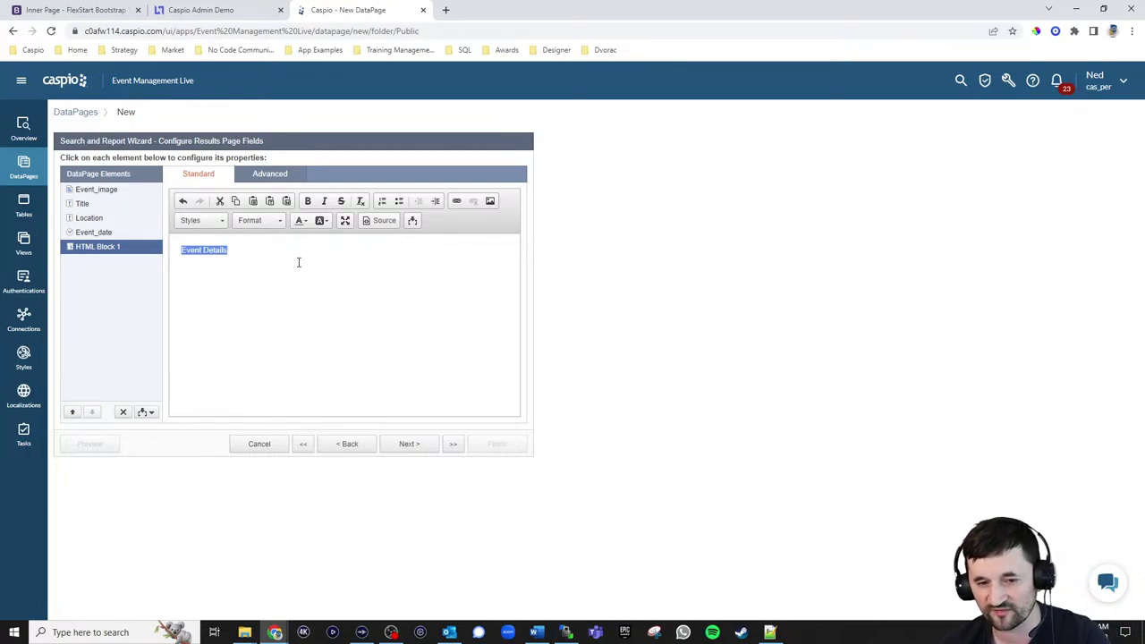
{"action": "left_click", "coordinate": [458, 201]}
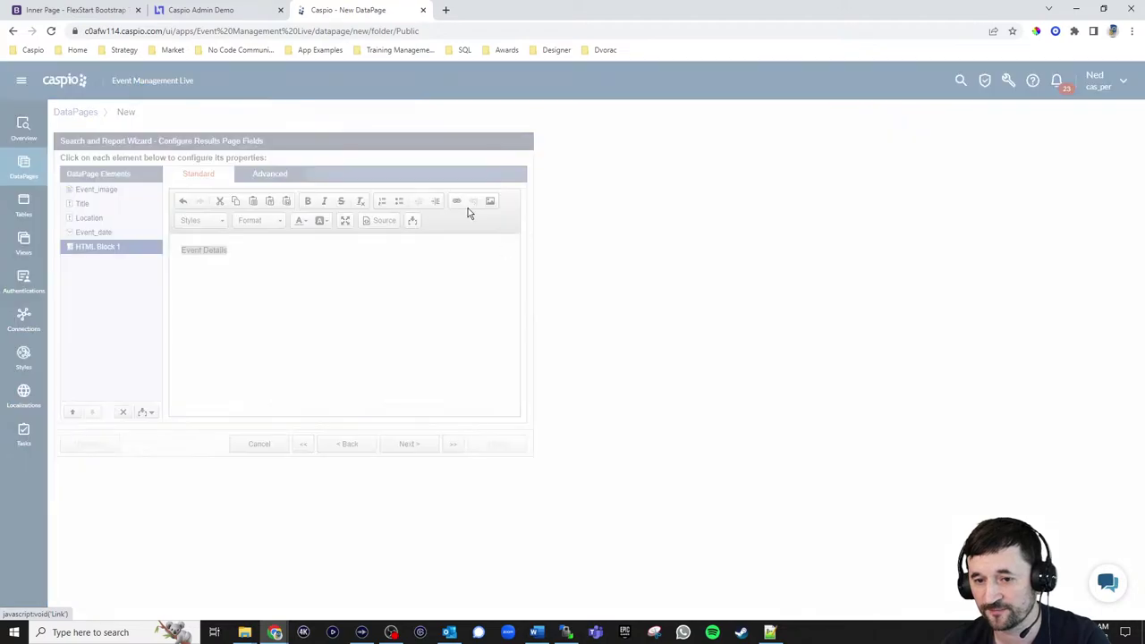
{"action": "type", "text": "event"}
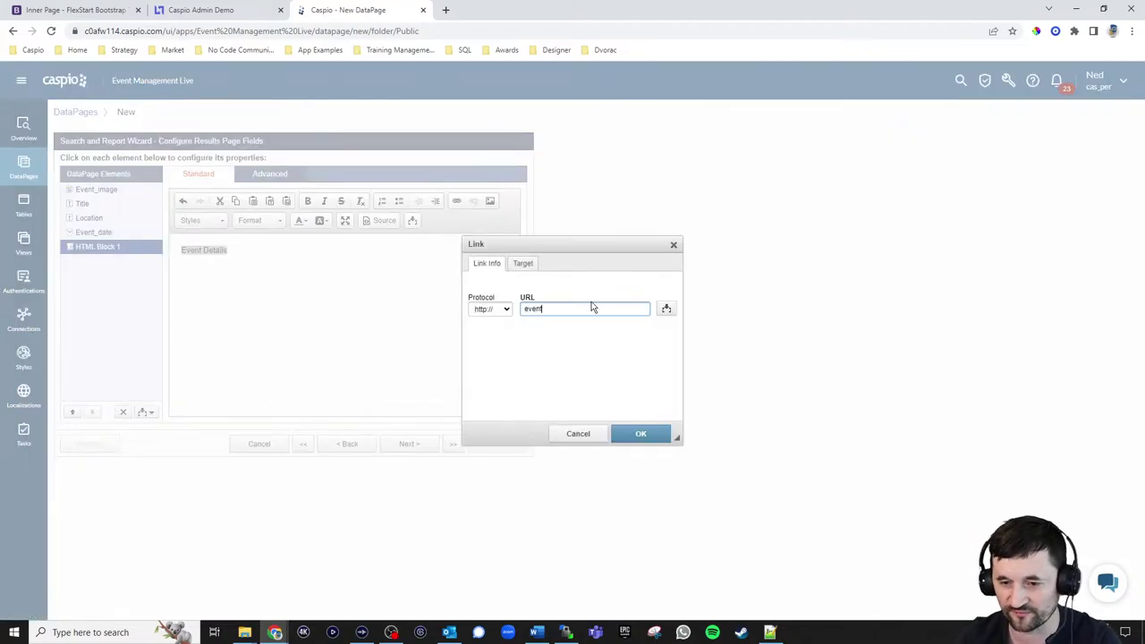
{"action": "type", "text": "details.html?eid"}
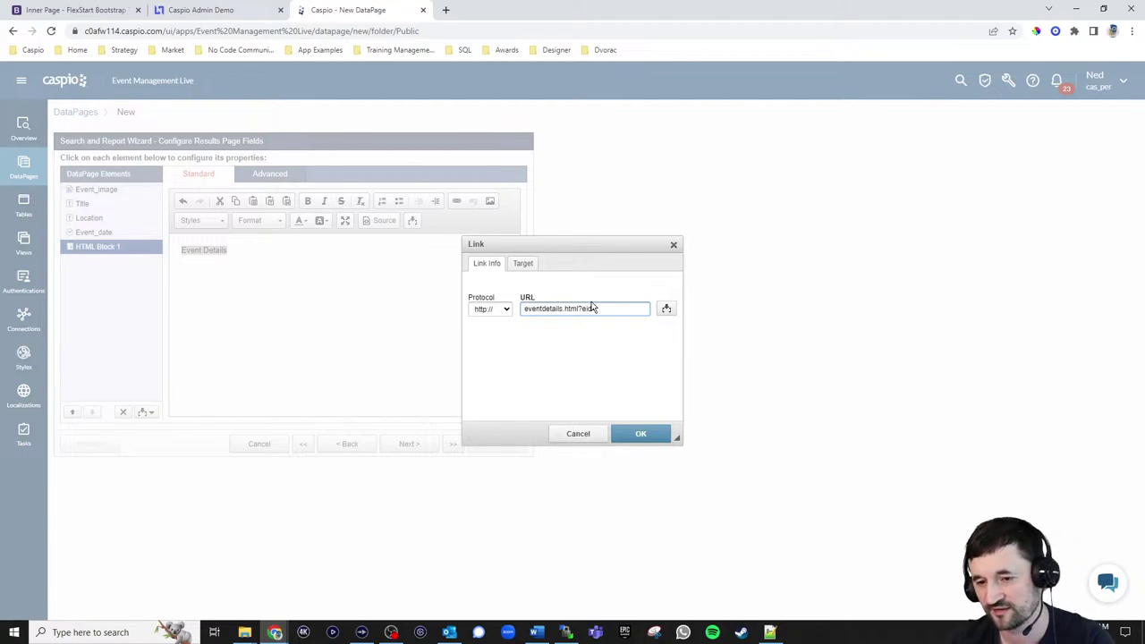
{"action": "type", "text": "="}
{"action": "left_click", "coordinate": [665, 309]}
{"action": "left_click", "coordinate": [631, 327]}
{"action": "left_click", "coordinate": [631, 360]}
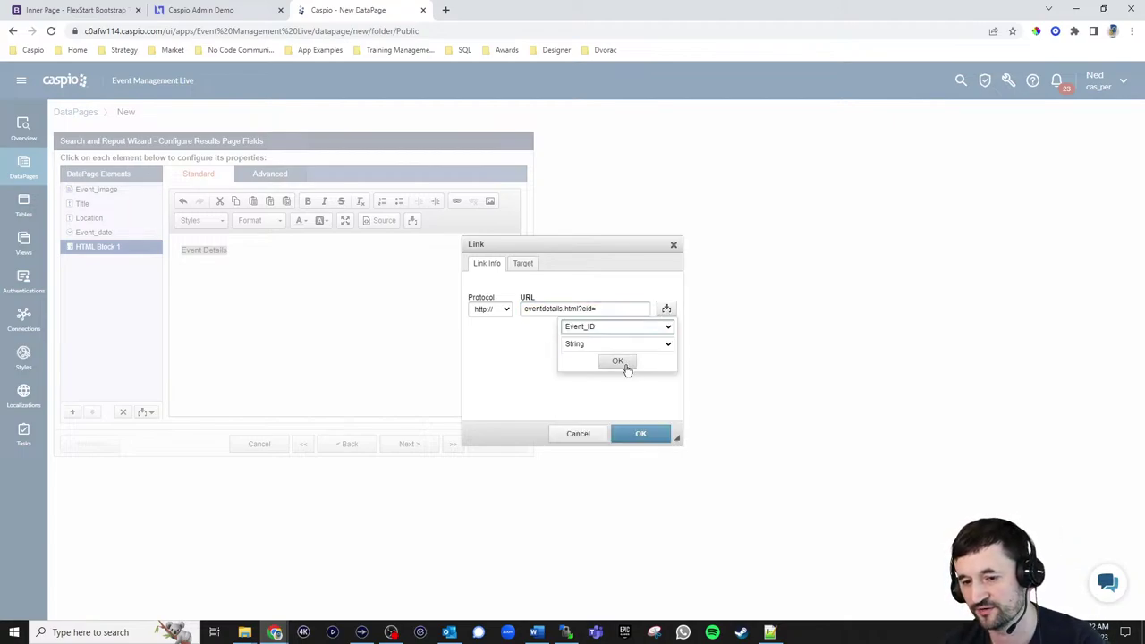
{"action": "left_click", "coordinate": [617, 360]}
{"action": "left_click", "coordinate": [640, 432]}
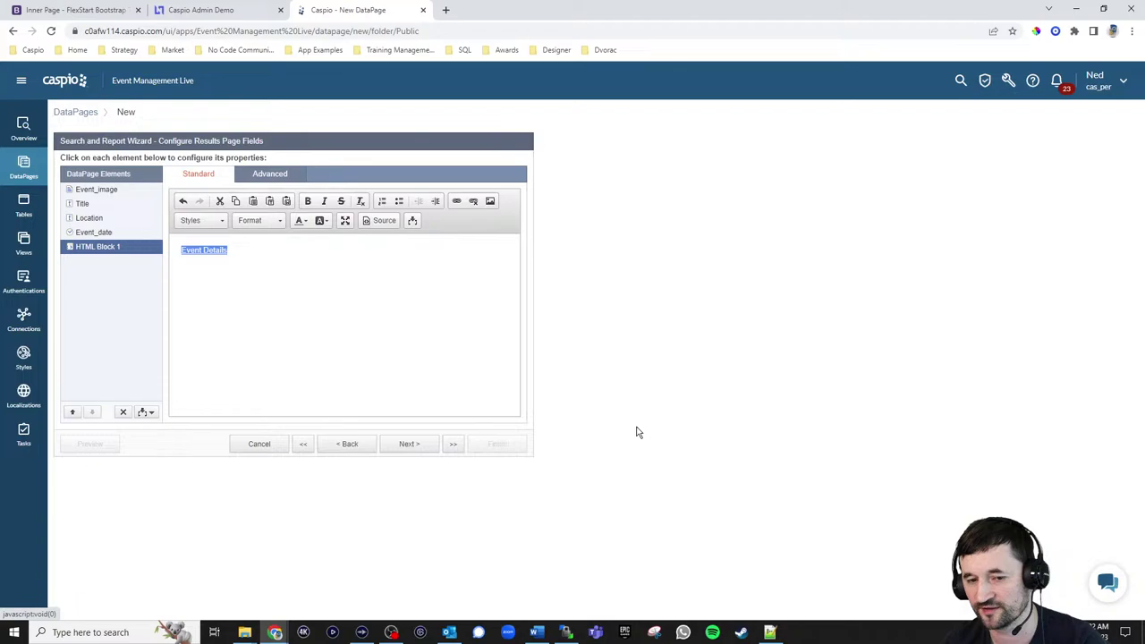
{"action": "left_click", "coordinate": [335, 270]}
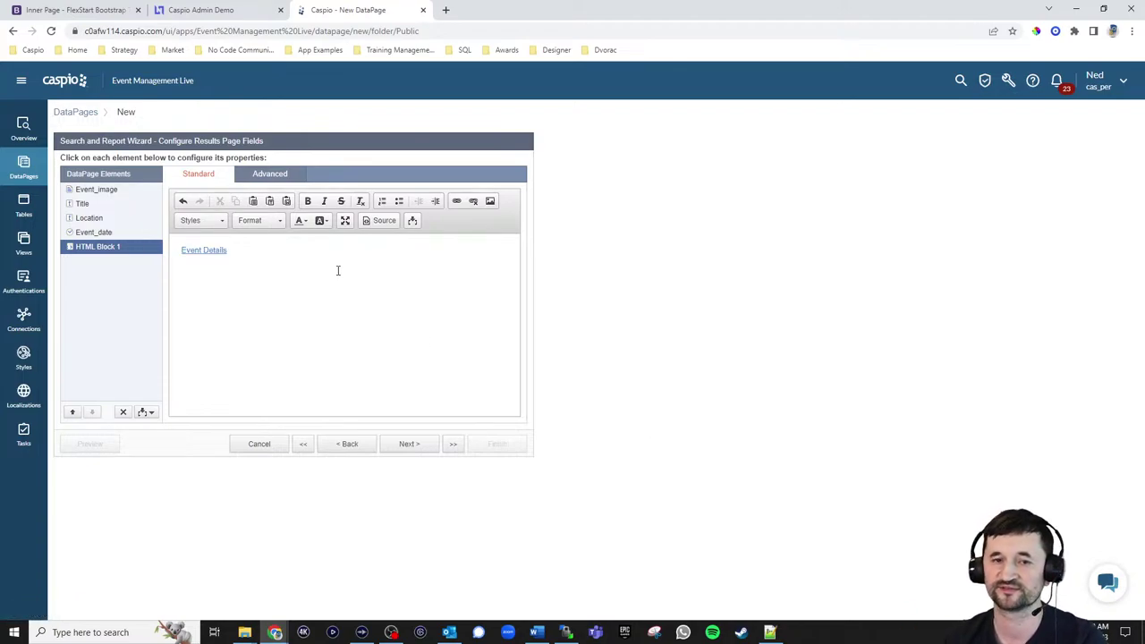
{"action": "left_click", "coordinate": [89, 10]}
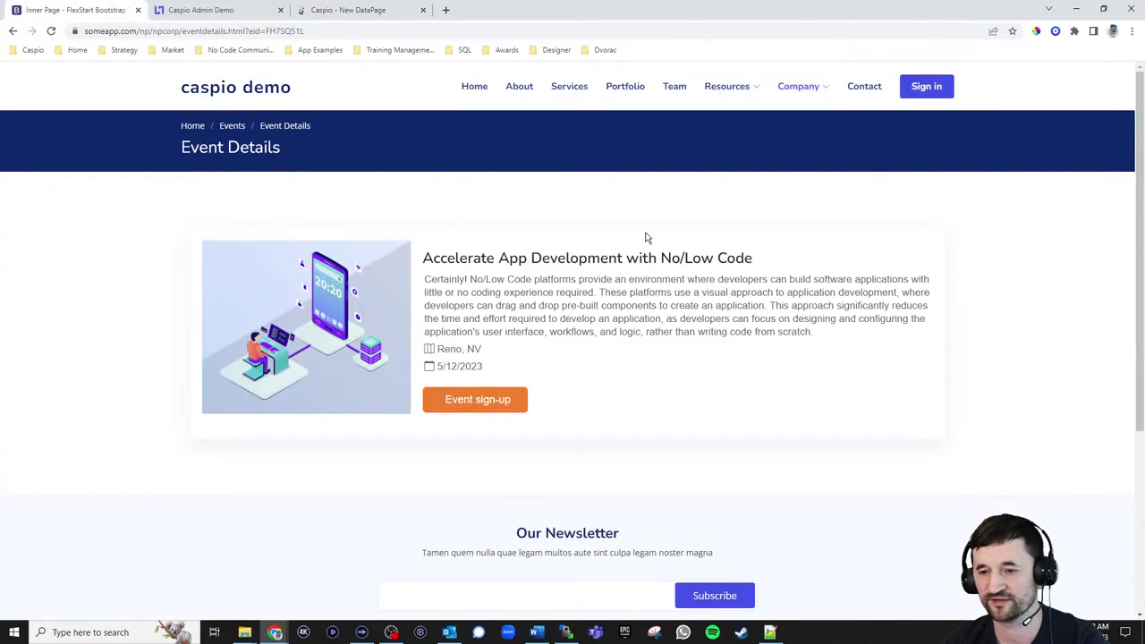
{"action": "left_click", "coordinate": [232, 127]}
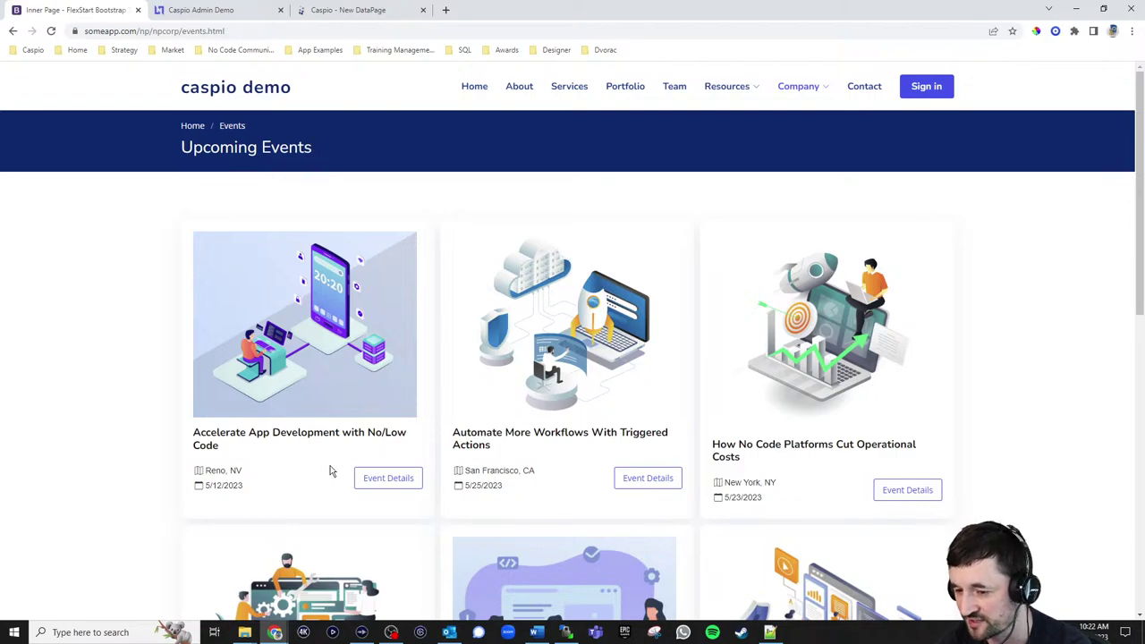
{"action": "left_click", "coordinate": [349, 10]}
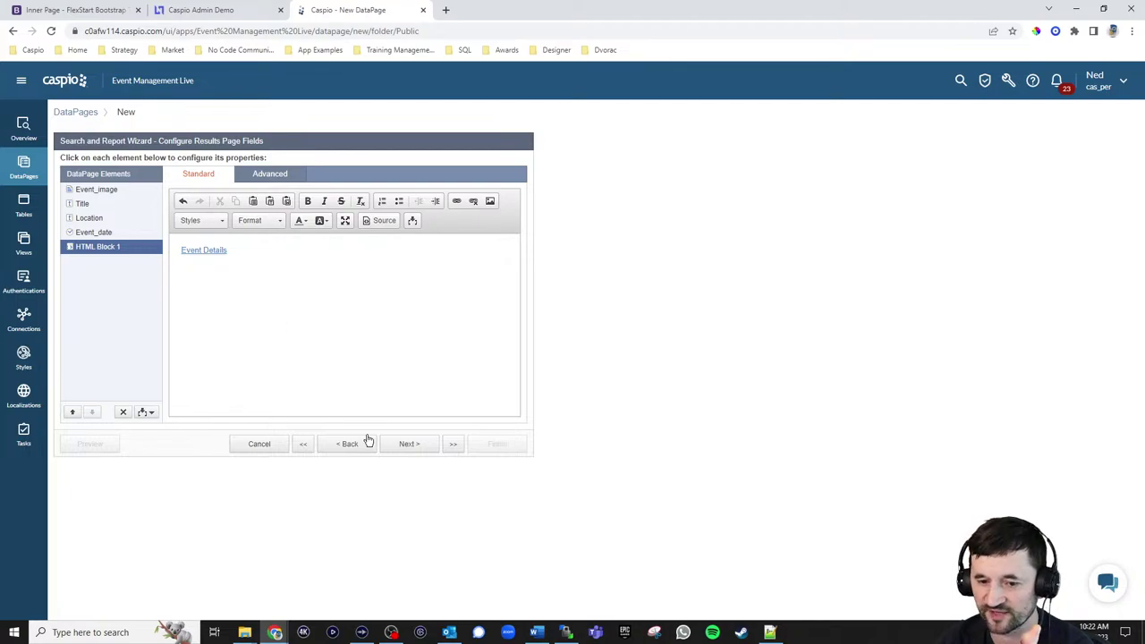
Choose No Details Page and preview the event listings in a new tab
{"action": "left_click", "coordinate": [408, 450]}
{"action": "left_click", "coordinate": [408, 445]}
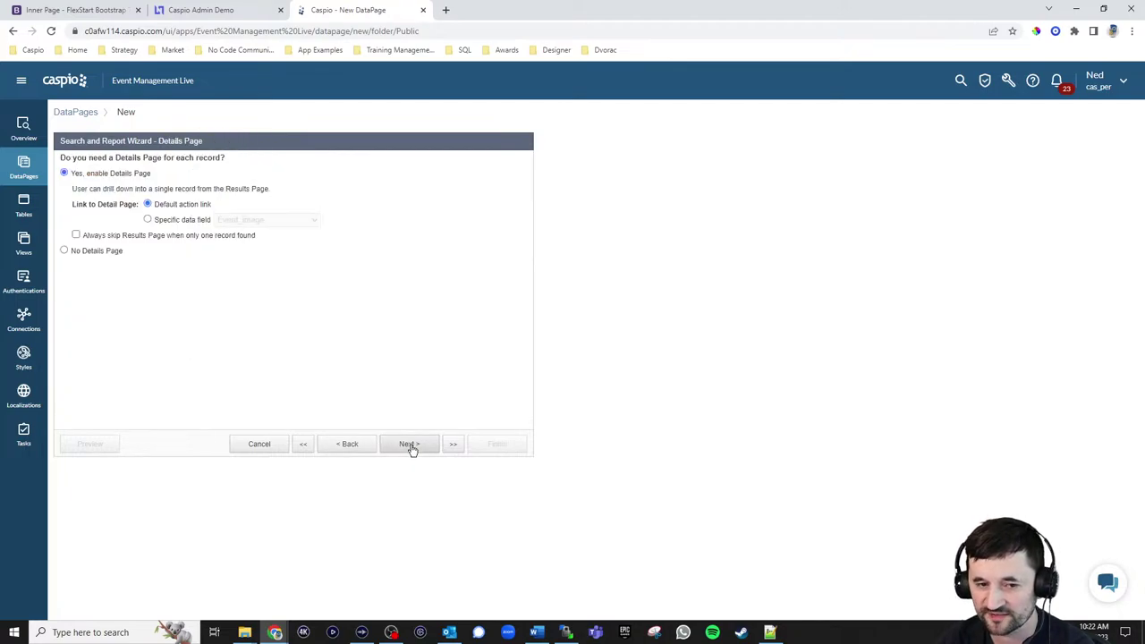
{"action": "left_click", "coordinate": [98, 253]}
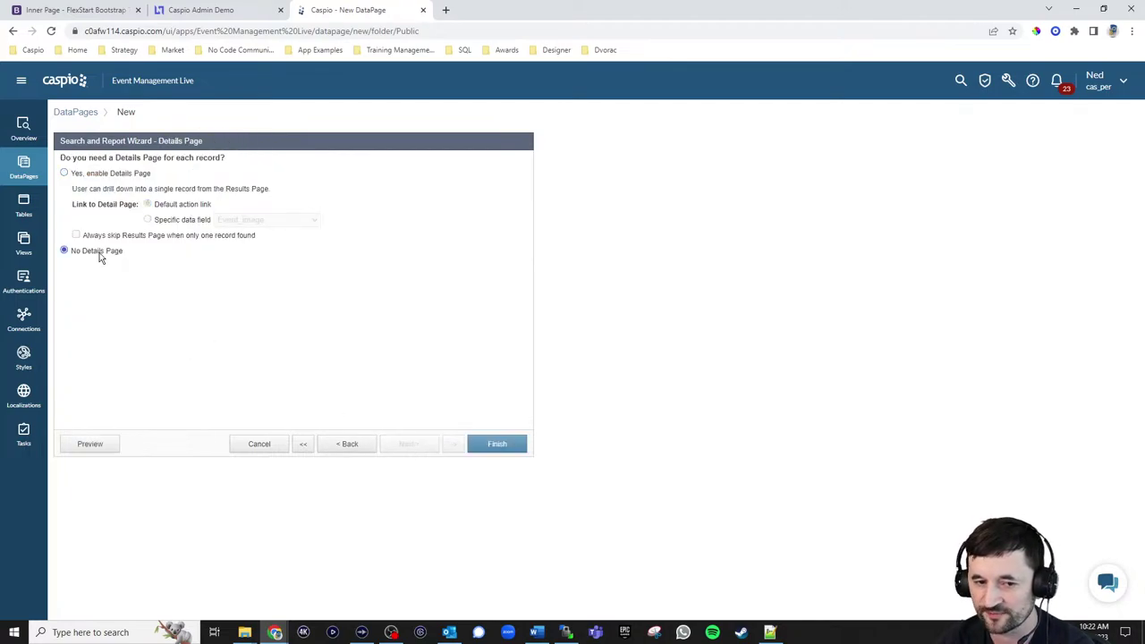
{"action": "left_click", "coordinate": [98, 444]}
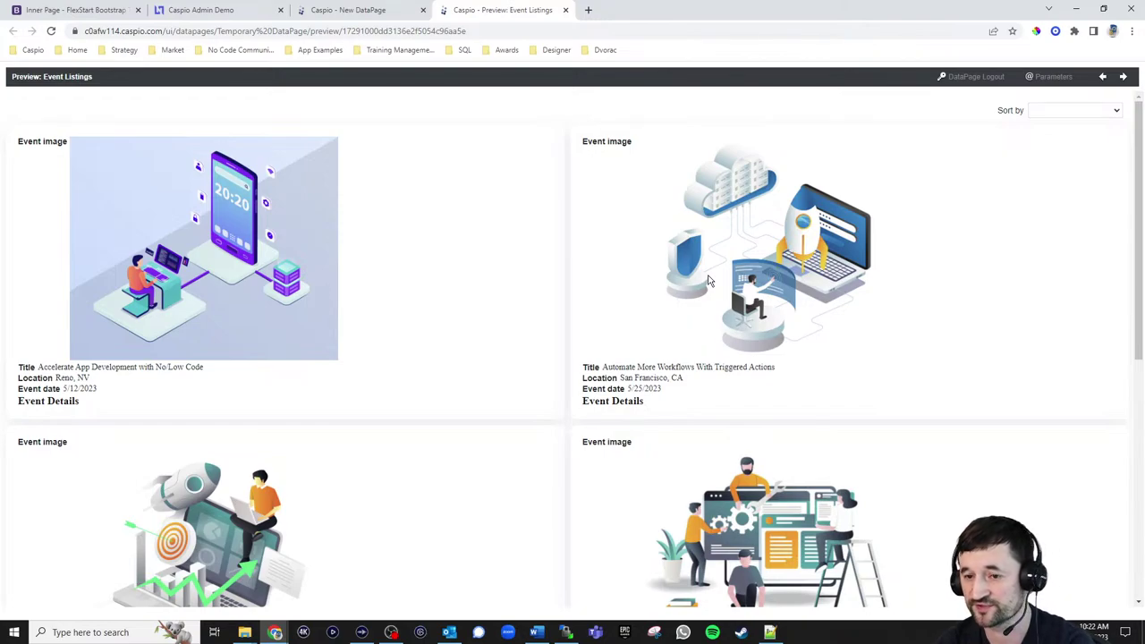
{"action": "left_click_drag", "start_coordinate": [633, 147], "coordinate": [633, 150]}
{"action": "left_click", "coordinate": [633, 146]}
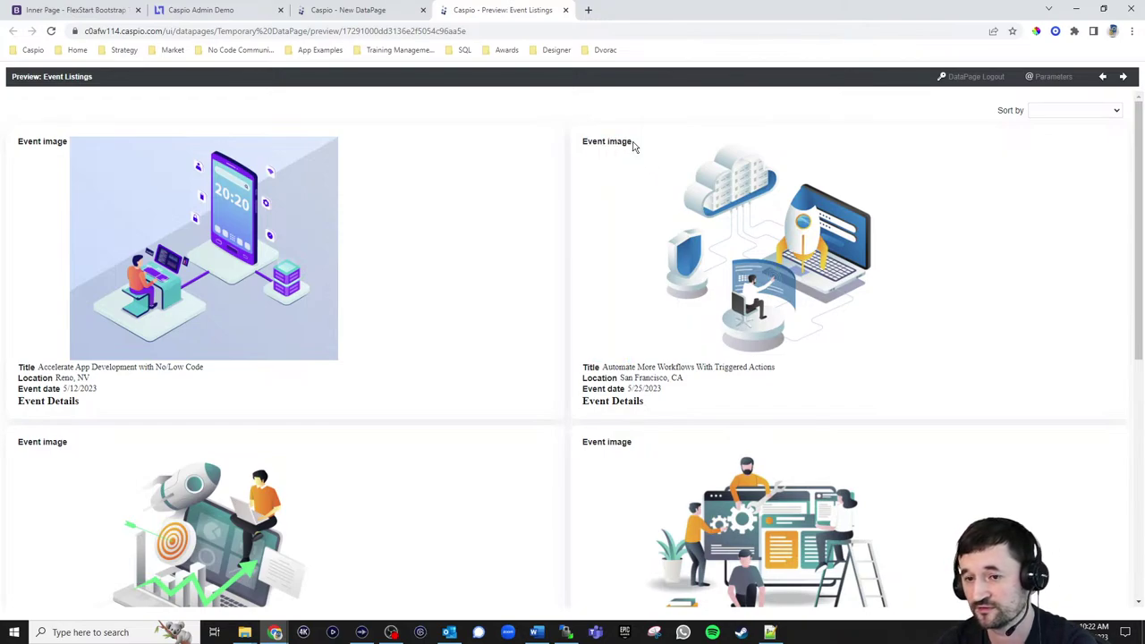
Go back to the results field setup and clear the Event_image label
{"action": "left_click", "coordinate": [345, 11]}
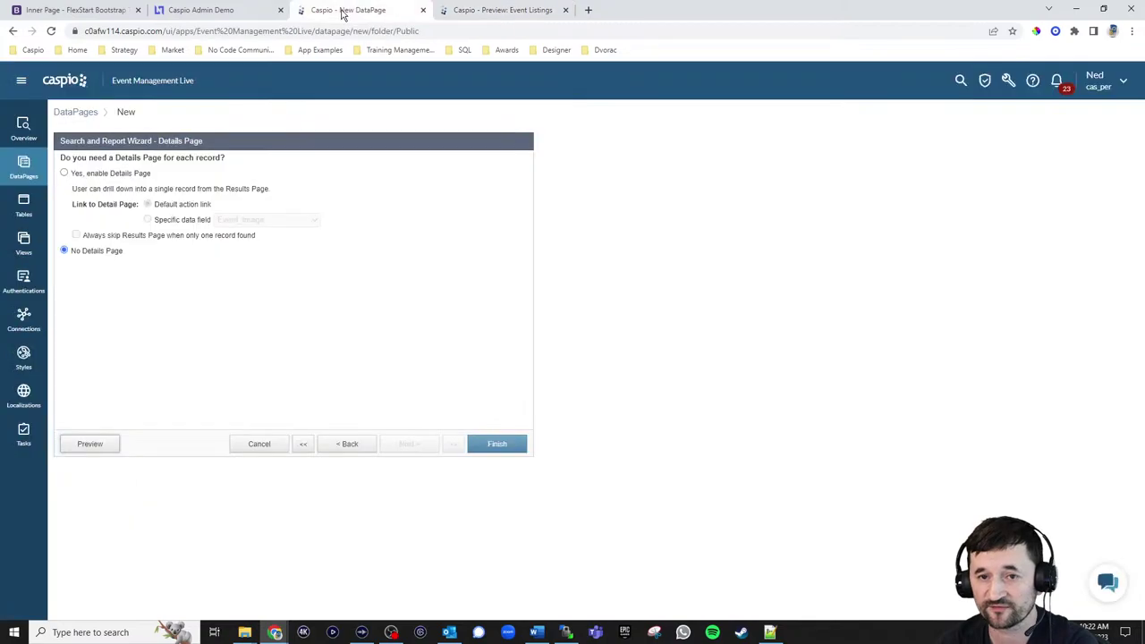
{"action": "left_click", "coordinate": [348, 444]}
{"action": "left_click", "coordinate": [348, 444]}
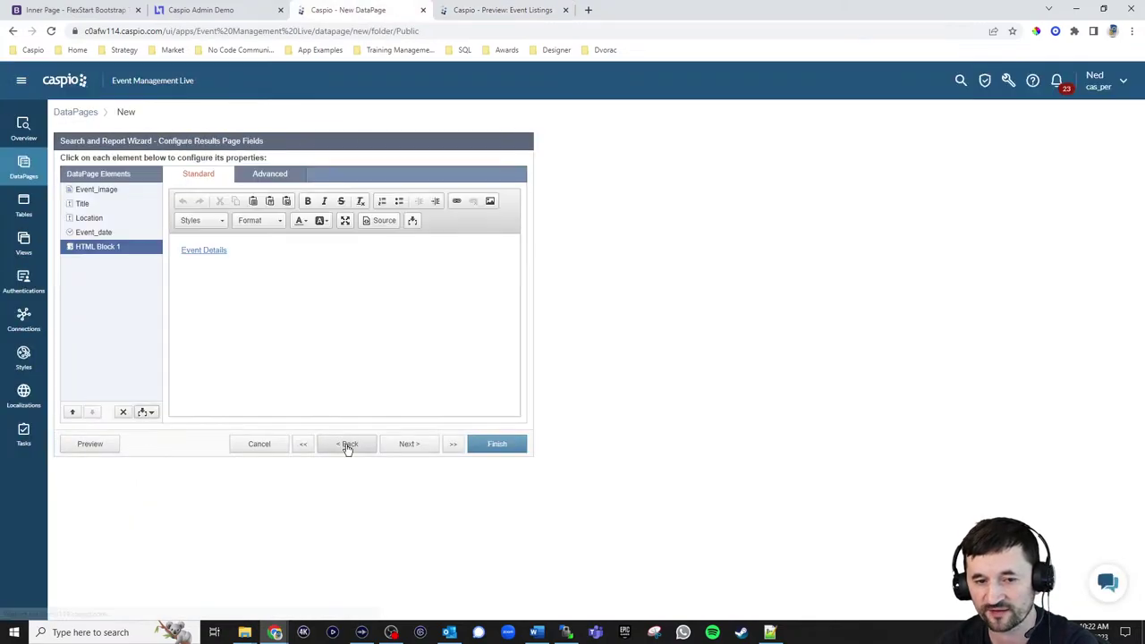
{"action": "left_click", "coordinate": [103, 189]}
{"action": "left_click_drag", "start_coordinate": [314, 203], "coordinate": [268, 204]}
{"action": "key", "text": "BackSpace"}
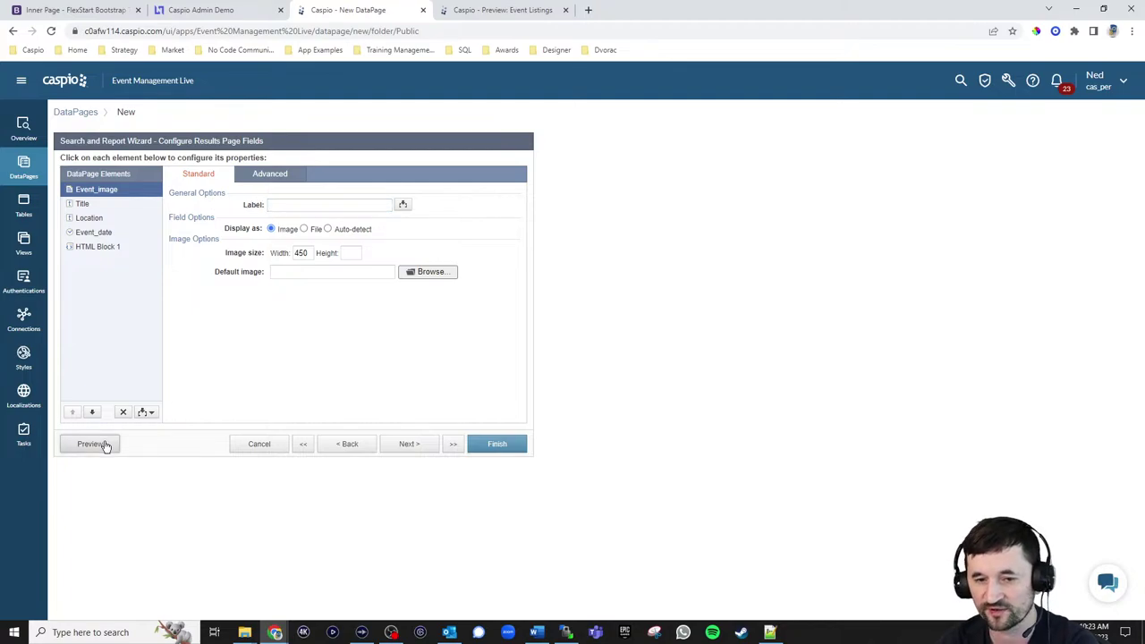
Preview the listing without the image label and compare it with the live Upcoming Events page
{"action": "left_click", "coordinate": [93, 444]}
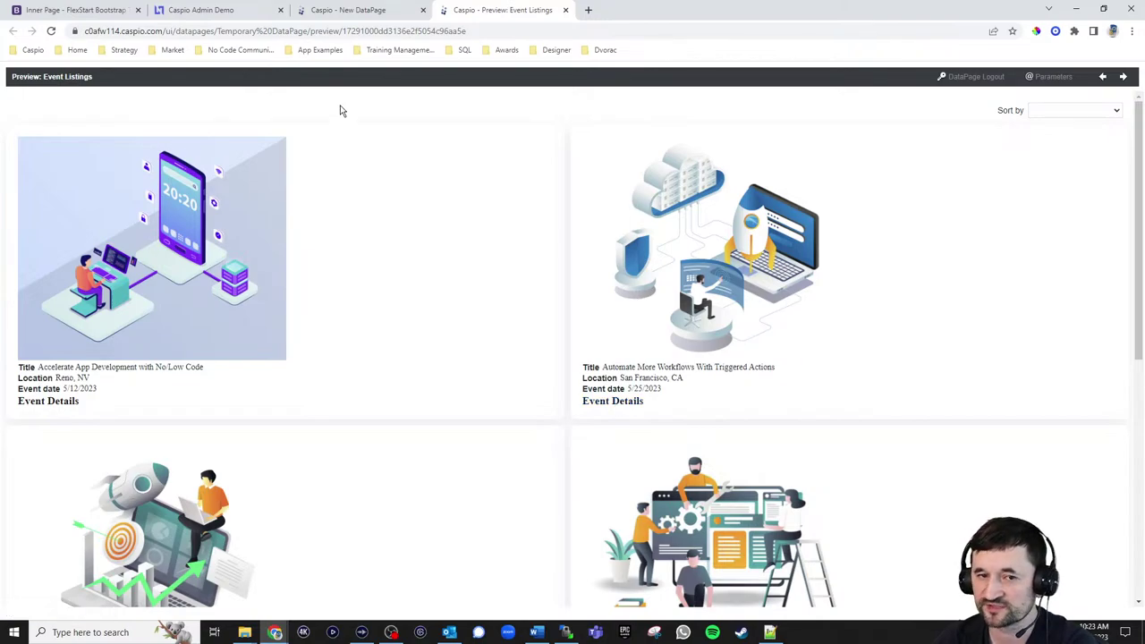
{"action": "left_click", "coordinate": [82, 10]}
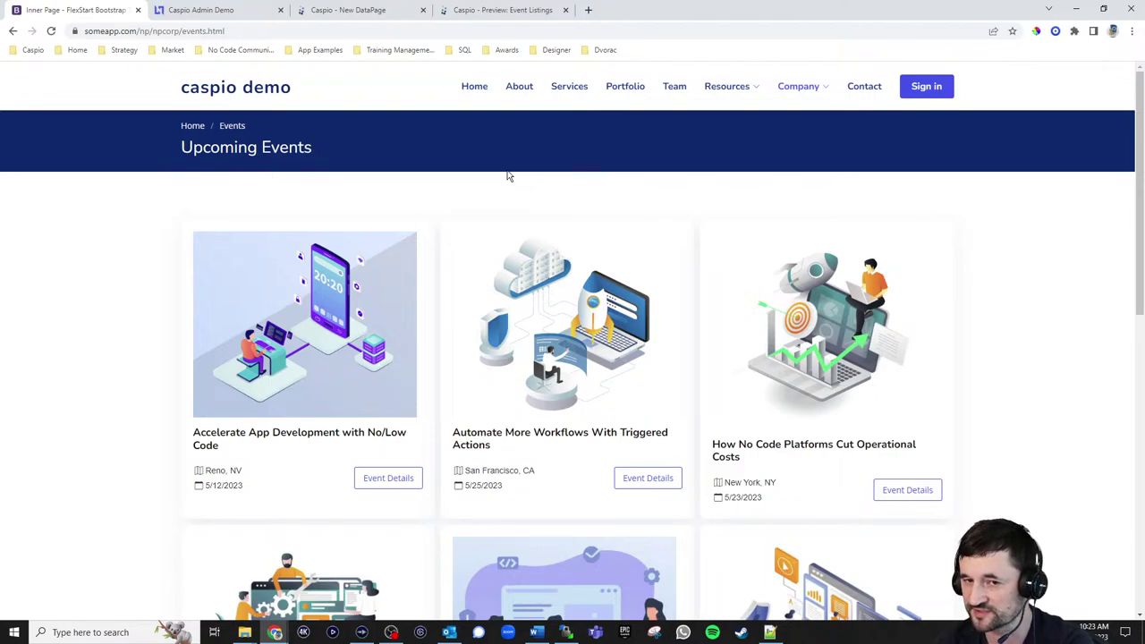
{"action": "left_click", "coordinate": [370, 12]}
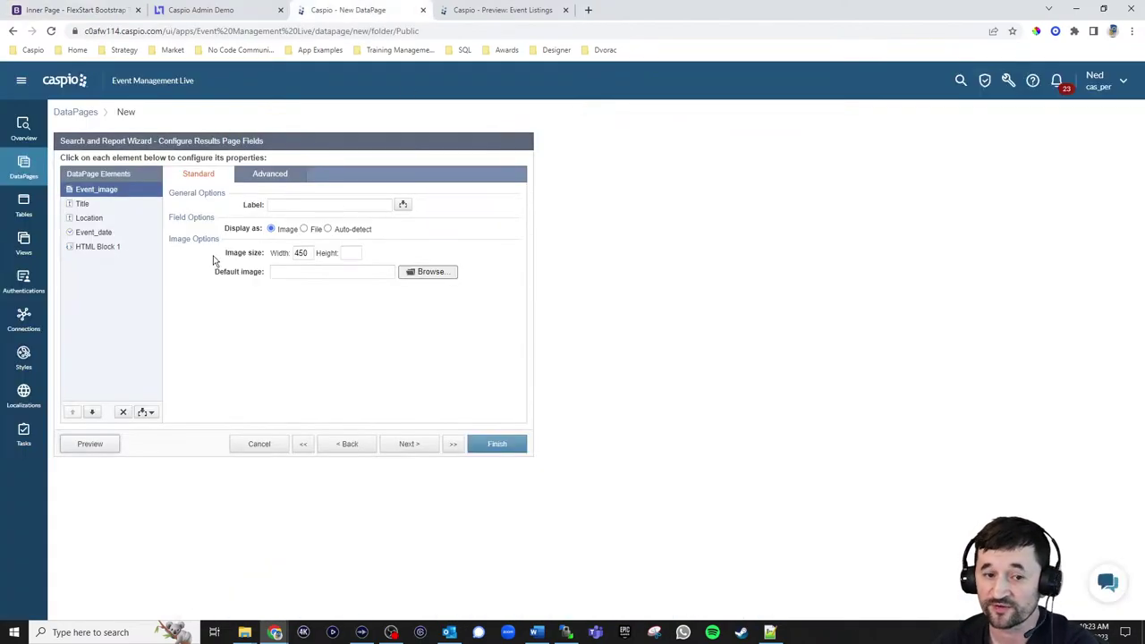
{"action": "left_click", "coordinate": [142, 413]}
Insert a new HTML Block and paste the event card markup copied from Word
{"action": "left_click", "coordinate": [98, 427]}
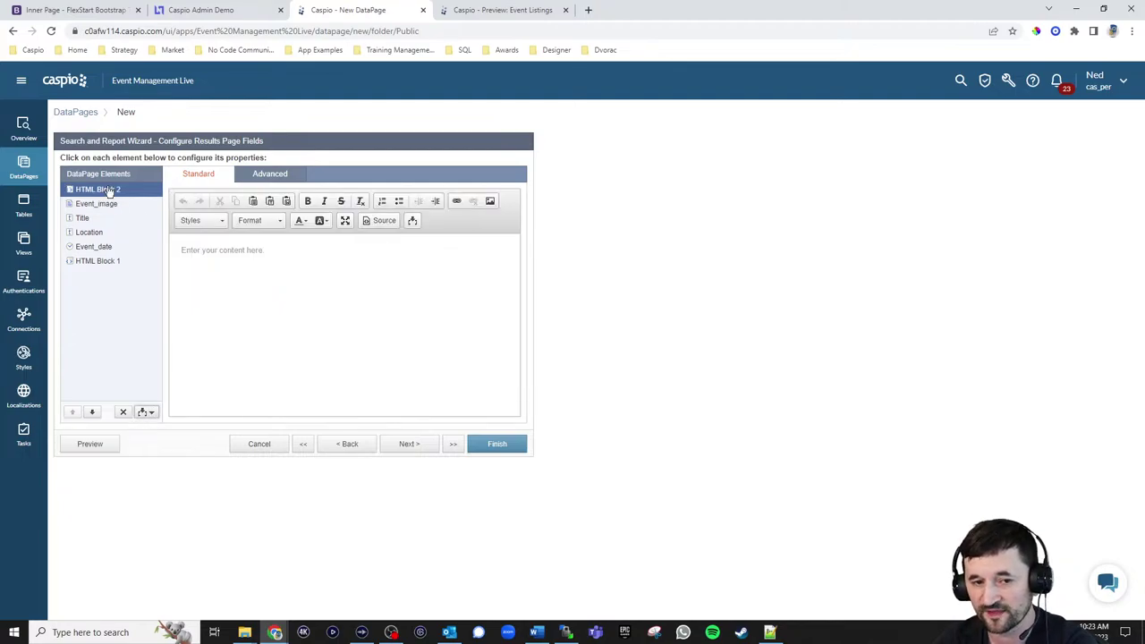
{"action": "left_click", "coordinate": [297, 268]}
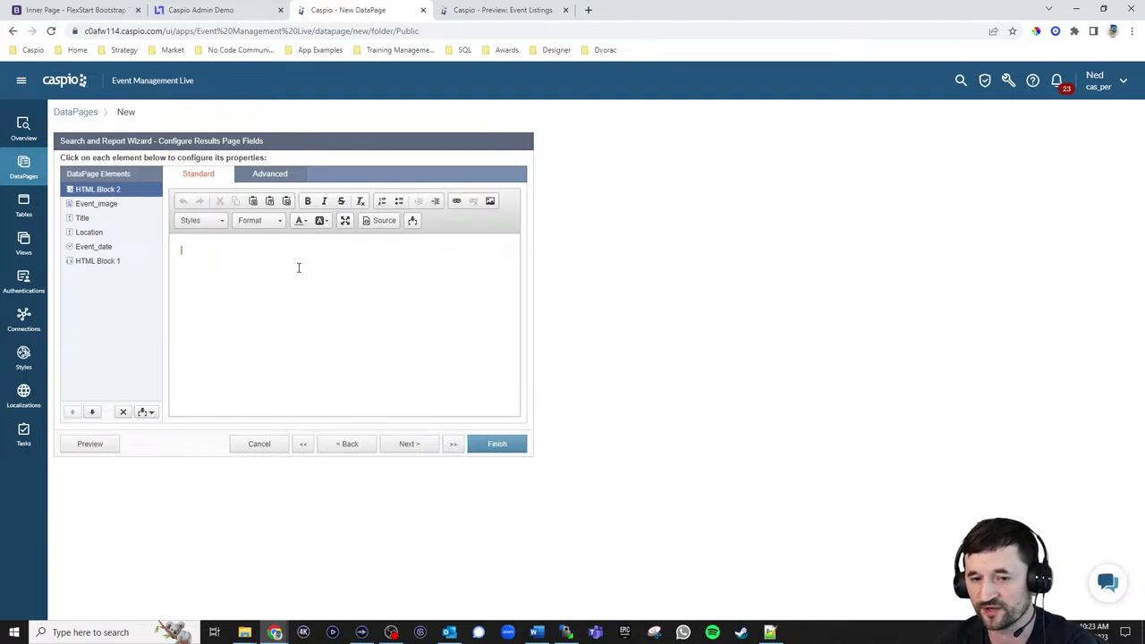
{"action": "left_click", "coordinate": [412, 221]}
{"action": "left_click", "coordinate": [385, 240]}
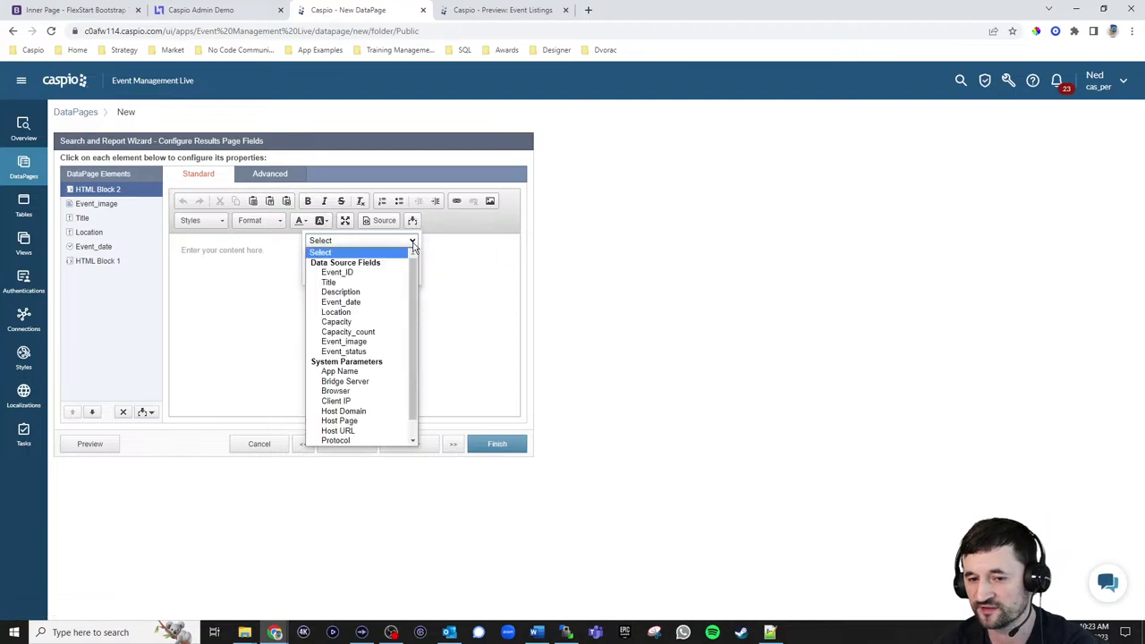
{"action": "left_click", "coordinate": [444, 301]}
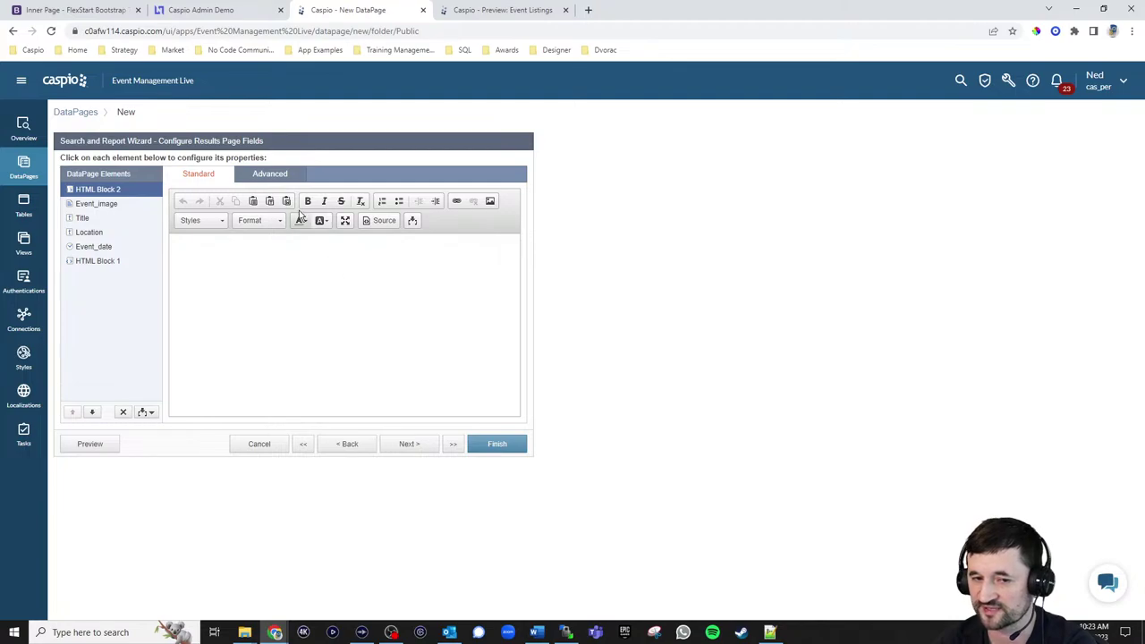
{"action": "left_click", "coordinate": [268, 174]}
{"action": "left_click", "coordinate": [216, 178]}
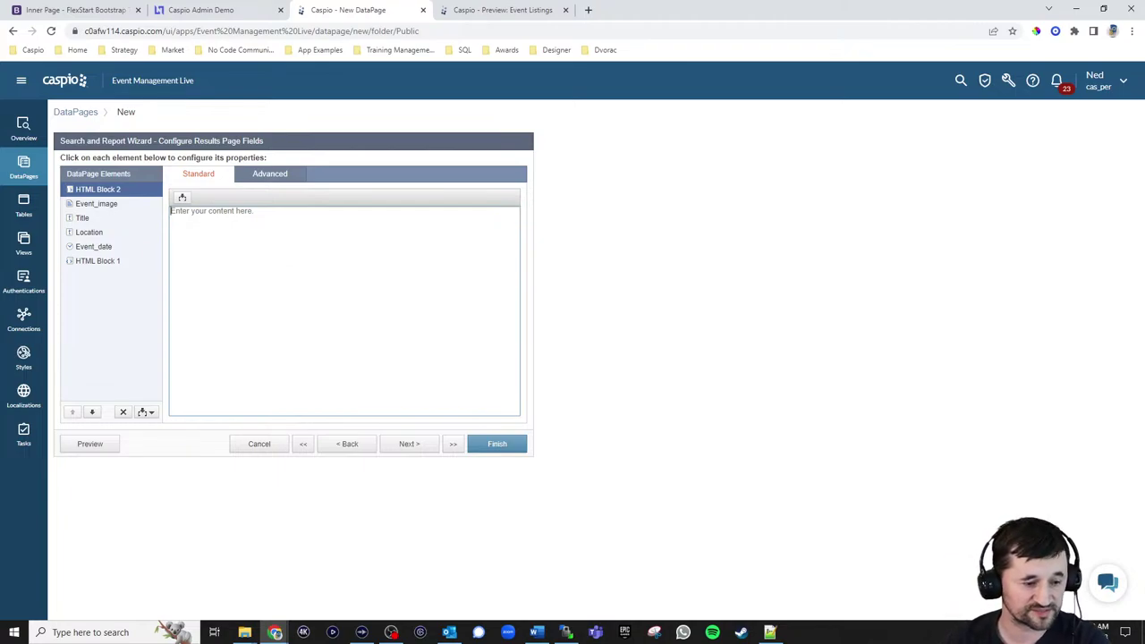
{"action": "key", "text": "alt+Tab"}
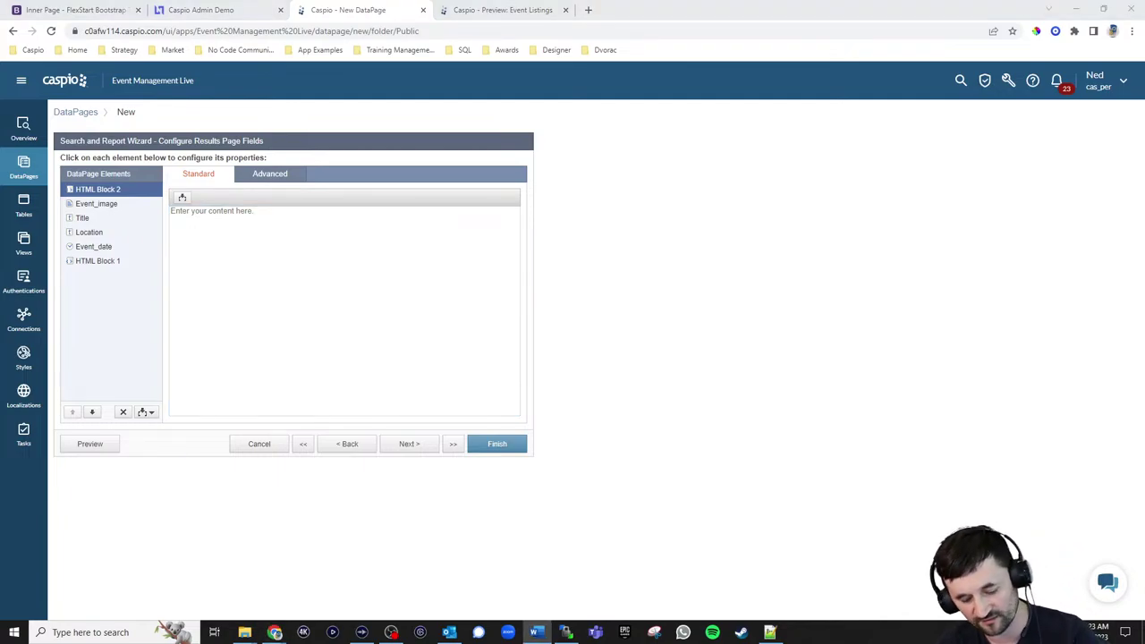
{"action": "key", "text": "alt+Tab"}
{"action": "type", "text": "<div style=\"margin: 0px 0px 0px 0px;\"><img src=\"[@field:Event_image/]\" style=\"width: 375px;\"></div> <div style=\"margin: 0px 0px 0px 0px; float: left; display: block;\"> <h1 style=\"width: 100% !important;\"><a href=\"eventdetails.html?eid=[@field:Event_ID]\">[@field:Title]</a></h1> </div> <div style=\"float: left; margin: 5px 0px 20px 0px;\"> <p><i class=\"bi bi-map\"></i> [@field:Location]</p> <p><i class=\"bi bi-calendar\"></i> [@field:Event_date]</p> </div> <div style=\"margin: 15px 0px 0px 0px; float: right;\"> <a href=\"eventdetails.html?eid=[@field:Event_ID]\" style=\"color: #4154F1; border: 1px solid #4154F1; background-color: #fff; padding: 7px 14px; border-radius: 3px; font-size: 14px; display: inline-block; font-weight: 400;\">Event Details</a></div>"}
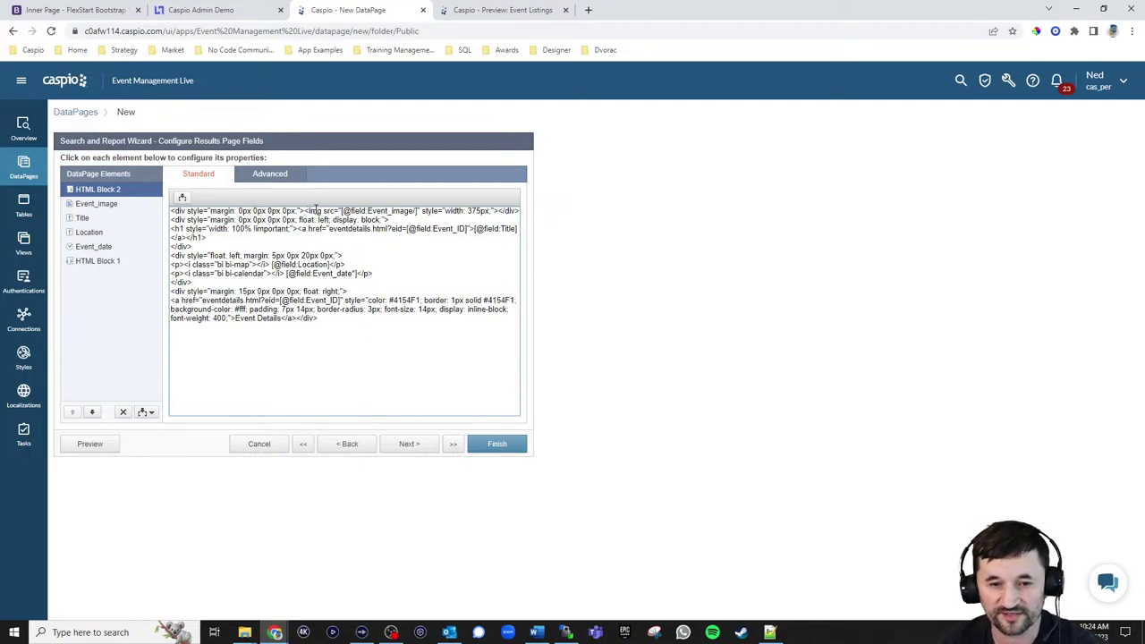
Split the card HTML onto separate lines with blank lines between sections
{"action": "key", "text": "Return"}
{"action": "key", "text": "Return"}
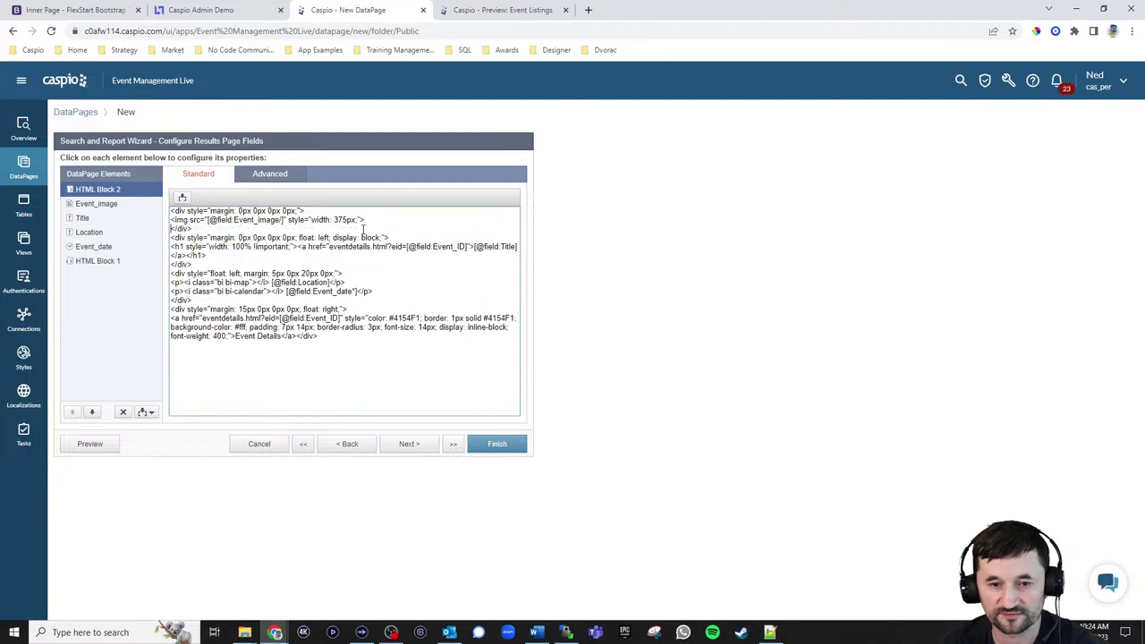
{"action": "key", "text": "Return"}
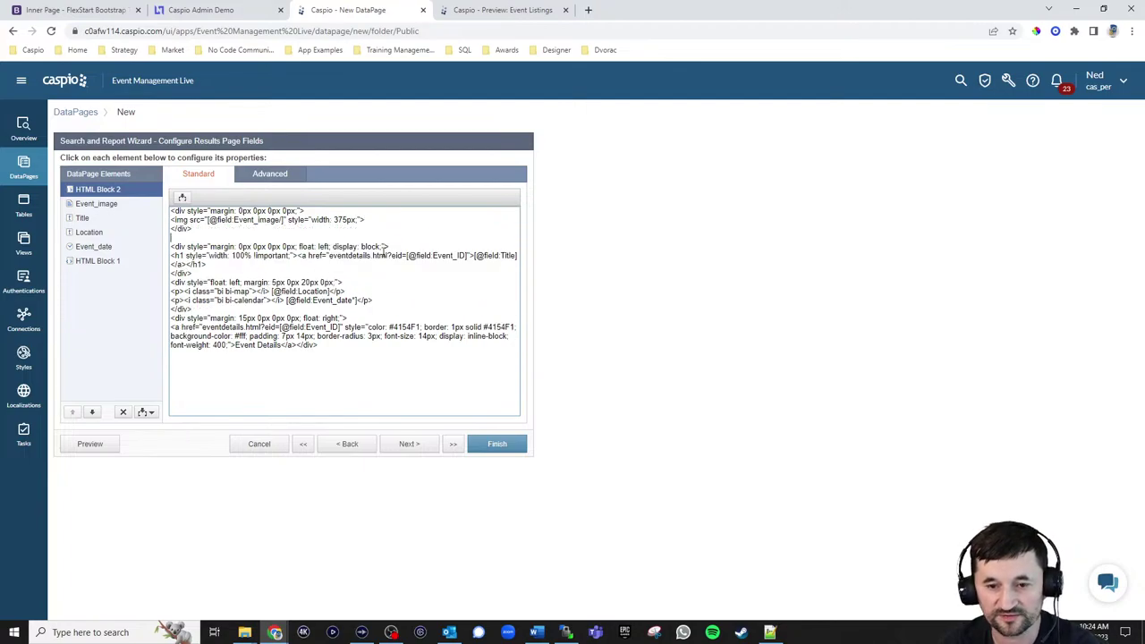
{"action": "left_click", "coordinate": [210, 274]}
{"action": "key", "text": "Return"}
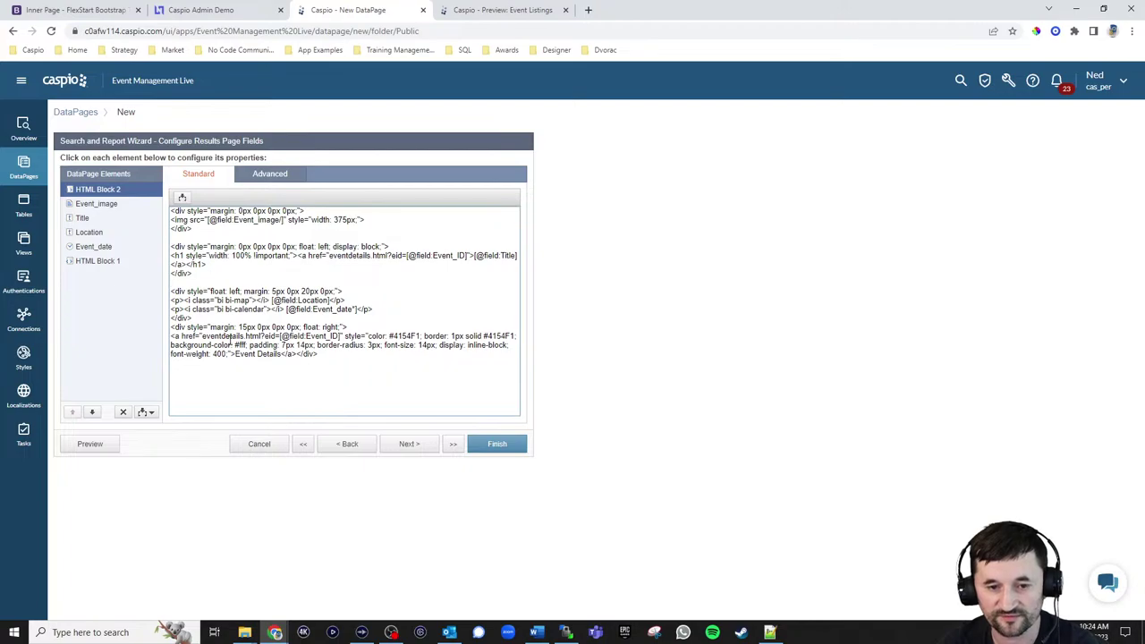
{"action": "left_click", "coordinate": [204, 318]}
{"action": "key", "text": "Return"}
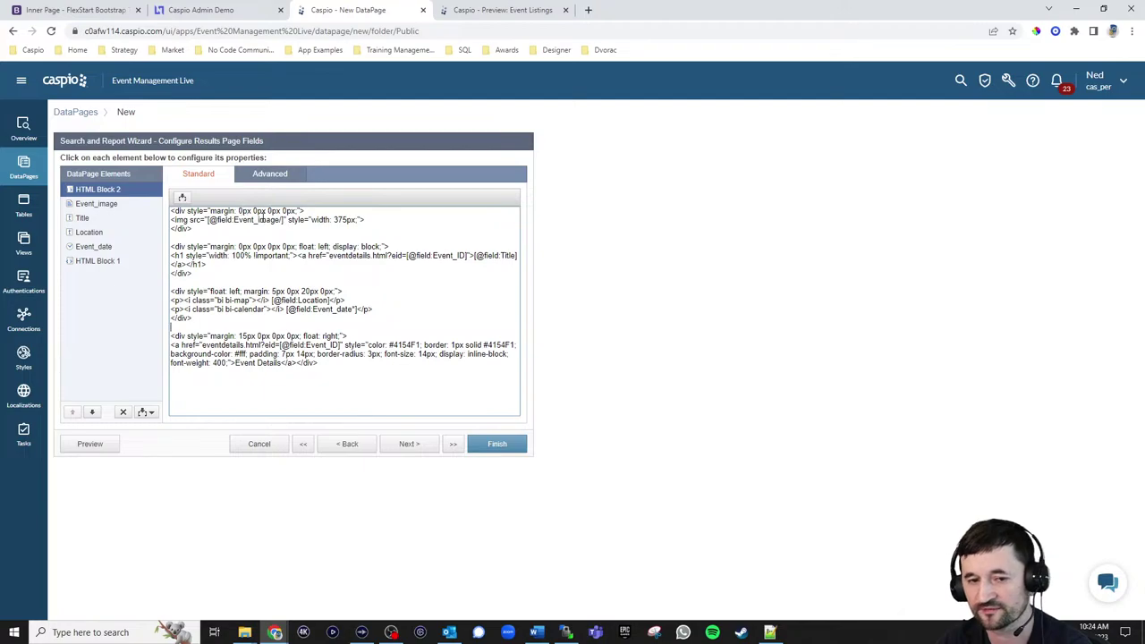
Delete 'float: left;' from the title section's style and view the live Upcoming Events page
{"action": "left_click_drag", "start_coordinate": [297, 247], "coordinate": [332, 248]}
{"action": "key", "text": "BackSpace"}
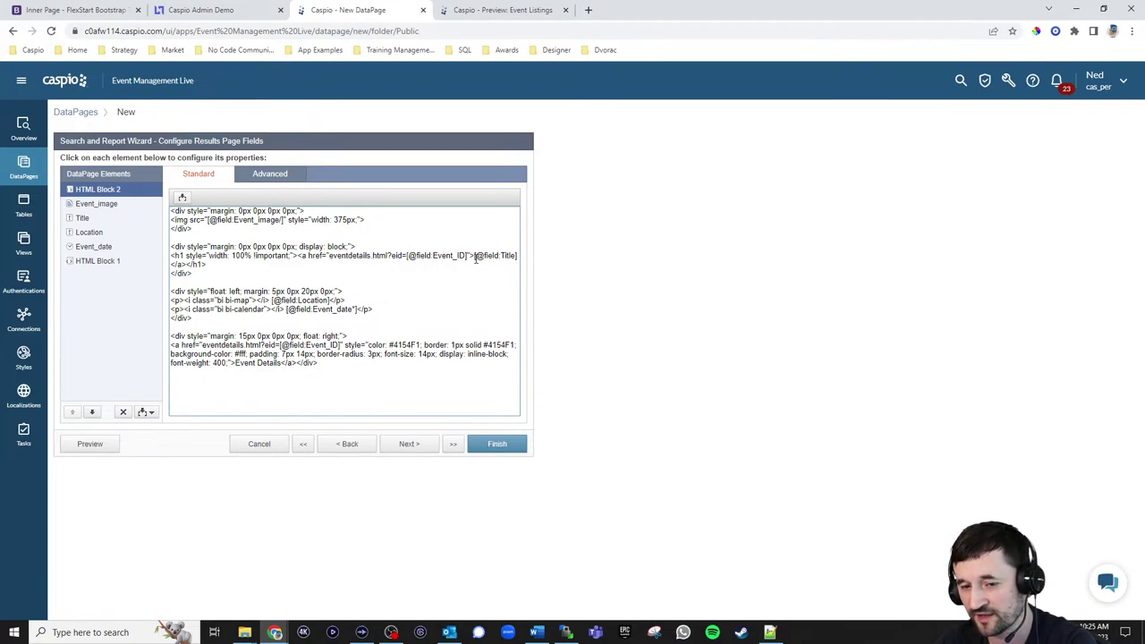
{"action": "left_click_drag", "start_coordinate": [475, 258], "coordinate": [516, 256]}
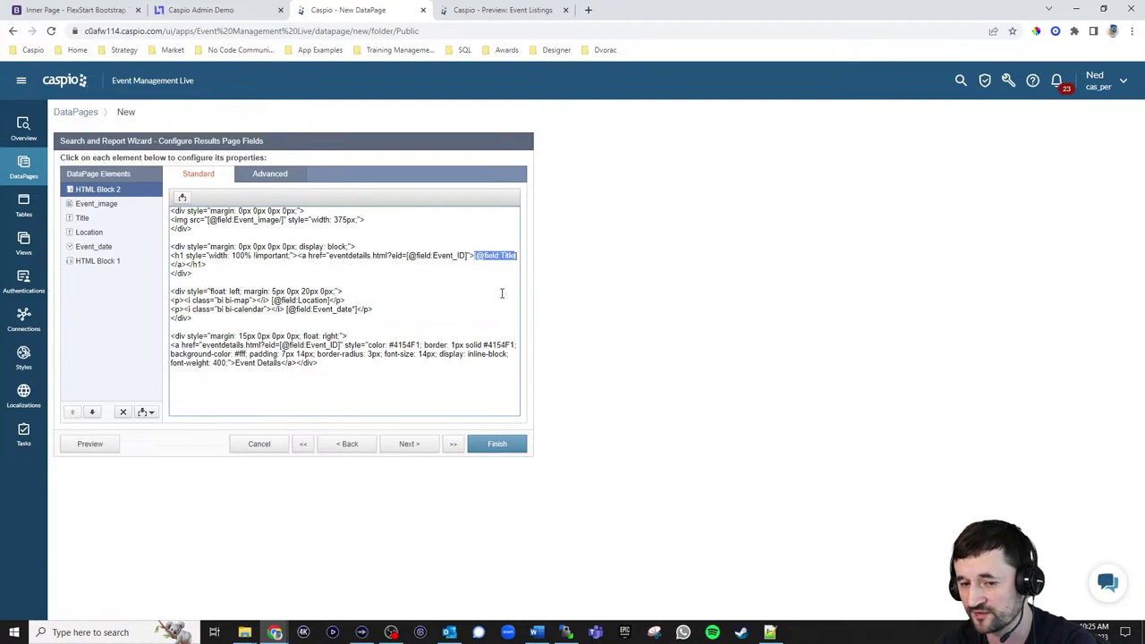
{"action": "left_click", "coordinate": [112, 13]}
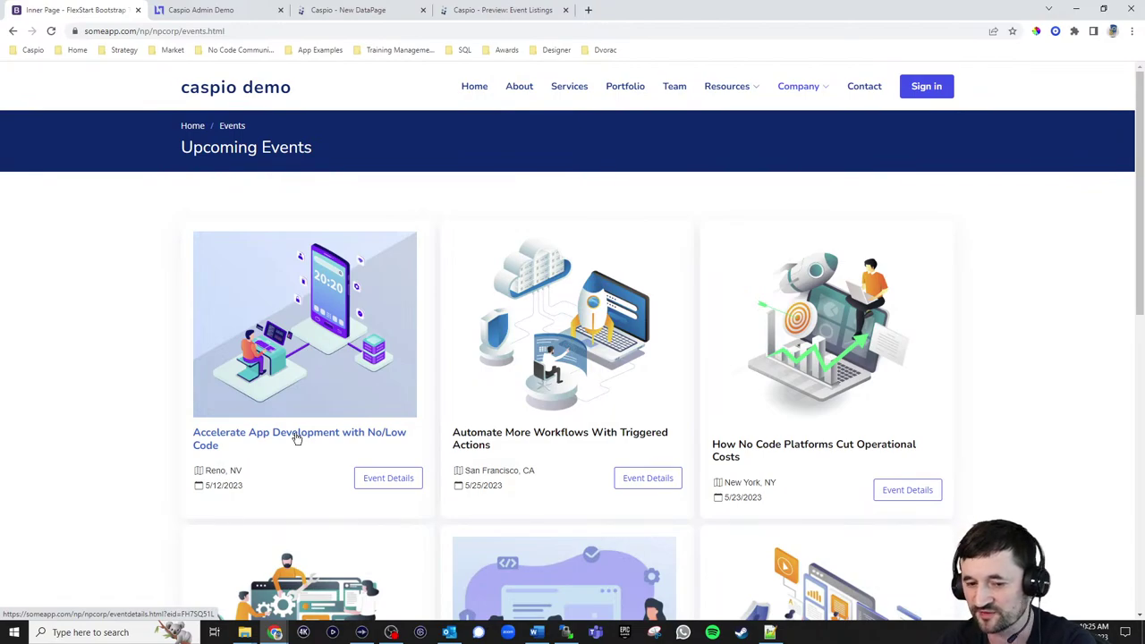
Review HTML Block 2's markup, including the map and calendar icon lines, against the live page
{"action": "left_click", "coordinate": [341, 10]}
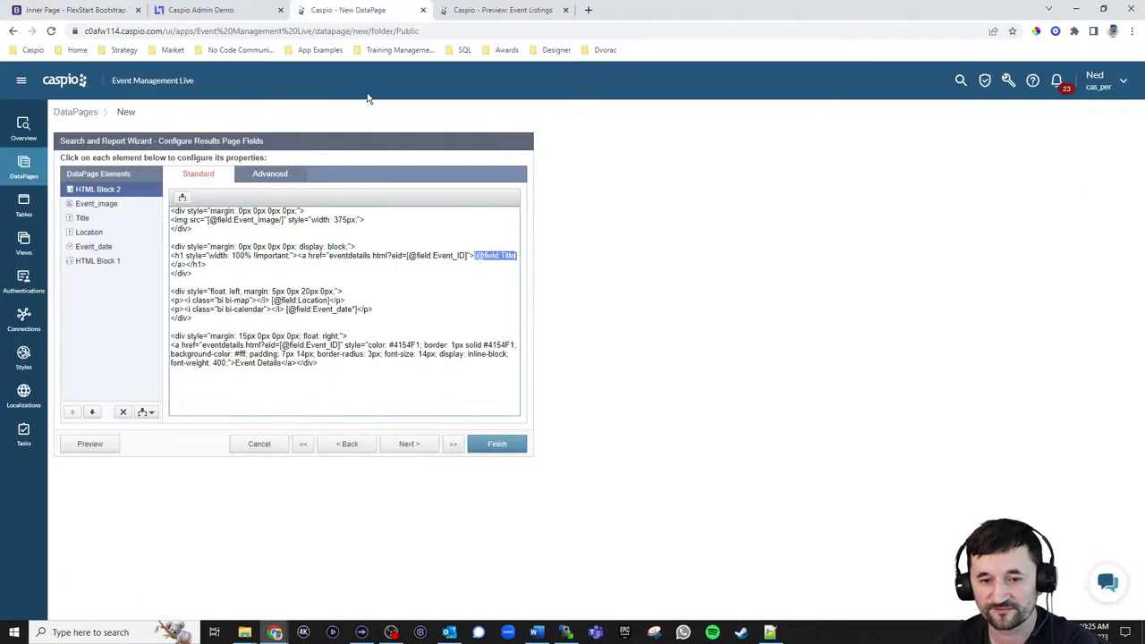
{"action": "left_click_drag", "start_coordinate": [195, 319], "coordinate": [170, 292]}
{"action": "left_click", "coordinate": [210, 316]}
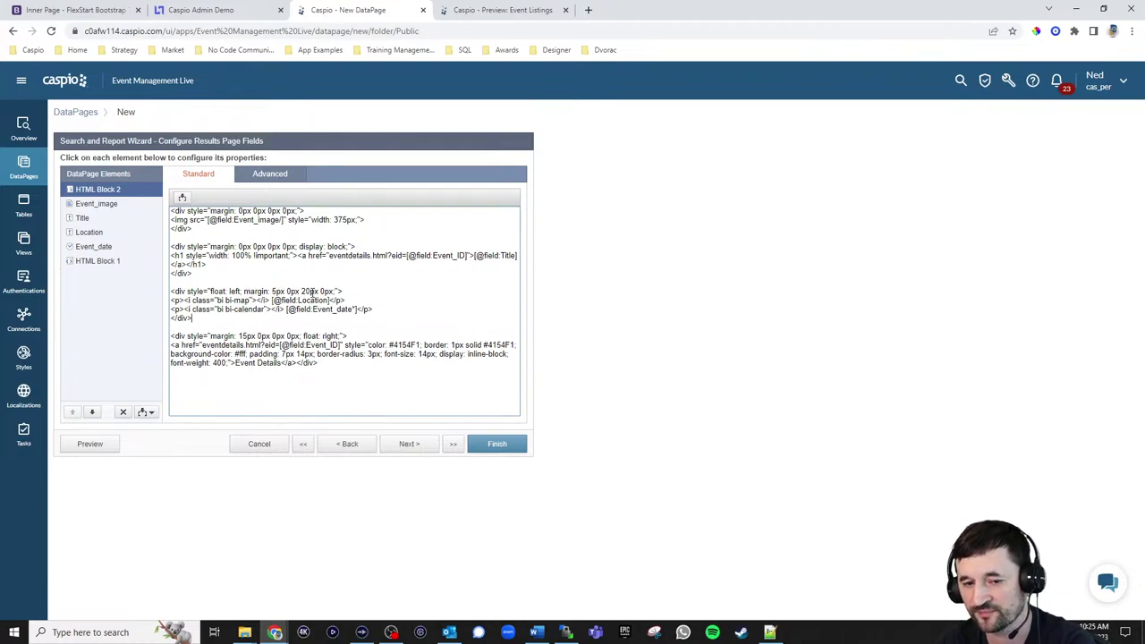
{"action": "left_click", "coordinate": [308, 291]}
{"action": "left_click_drag", "start_coordinate": [186, 301], "coordinate": [271, 301]}
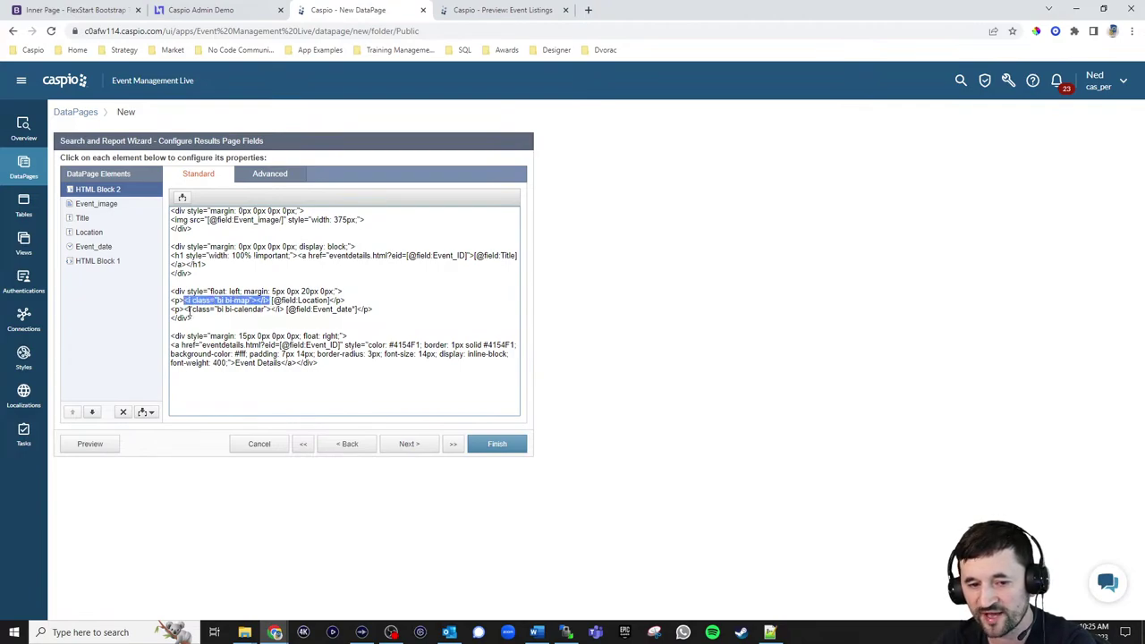
{"action": "left_click_drag", "start_coordinate": [184, 310], "coordinate": [284, 310]}
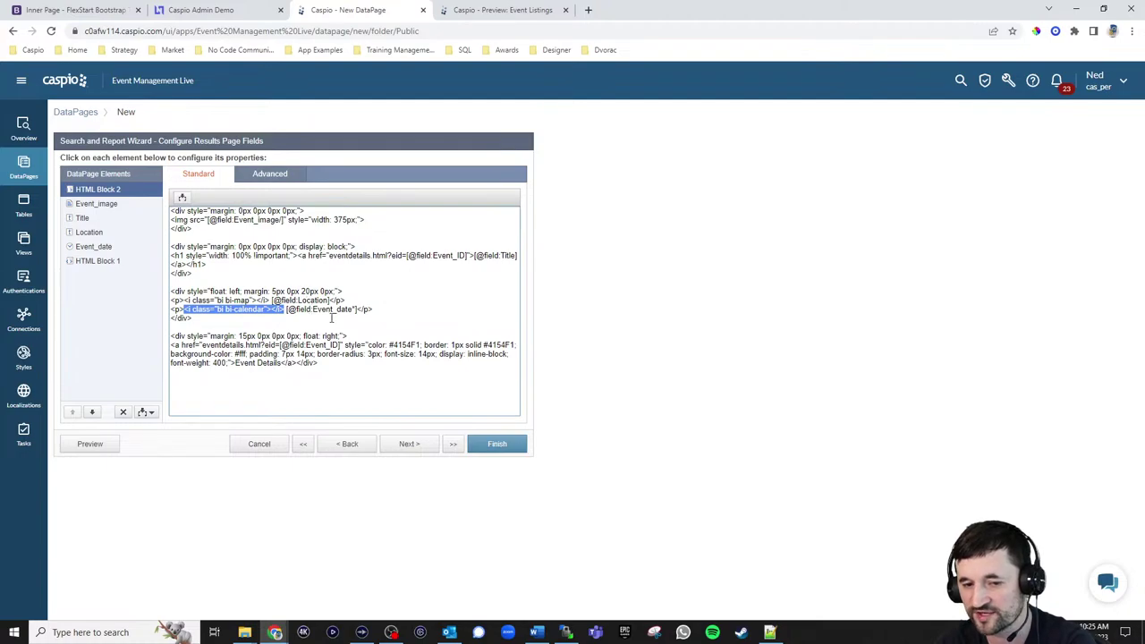
{"action": "left_click", "coordinate": [182, 197]}
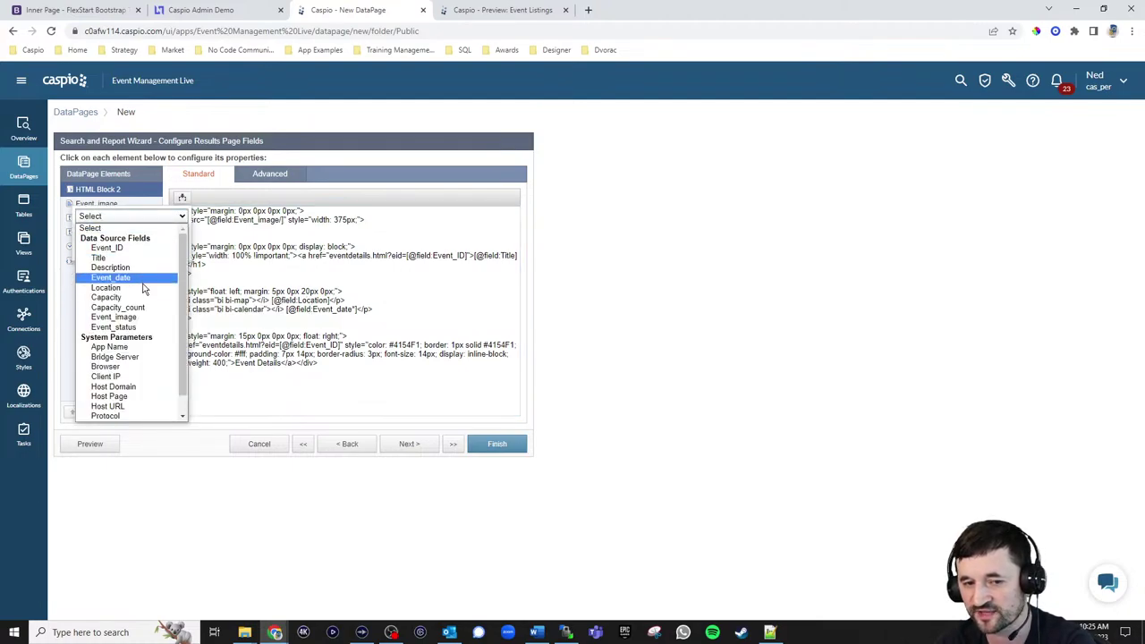
{"action": "left_click", "coordinate": [464, 309]}
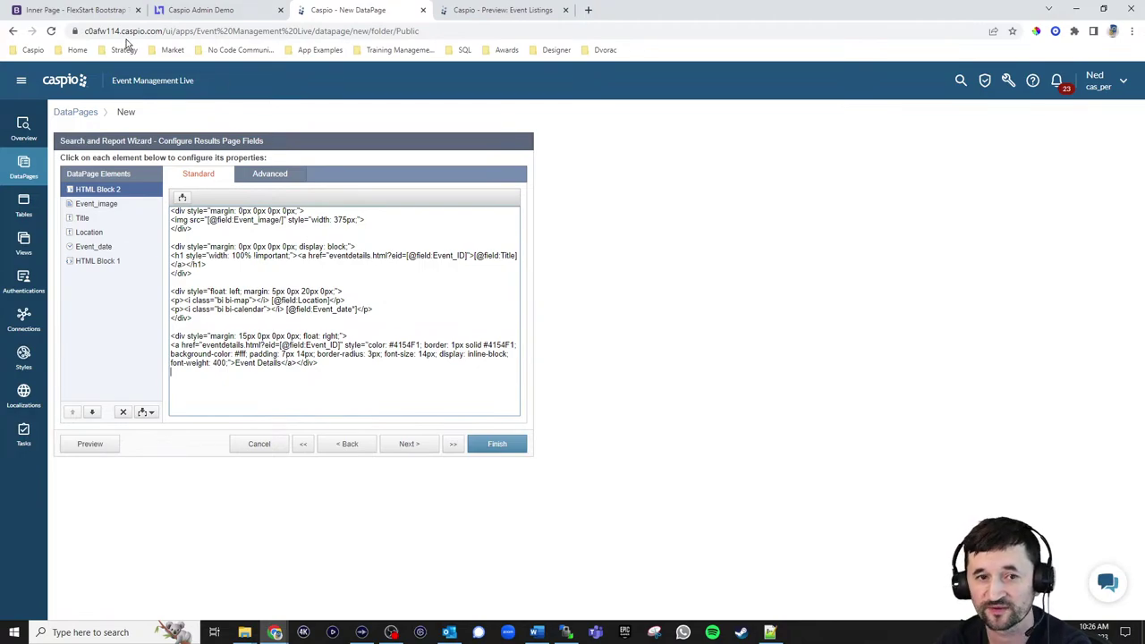
{"action": "left_click", "coordinate": [85, 11]}
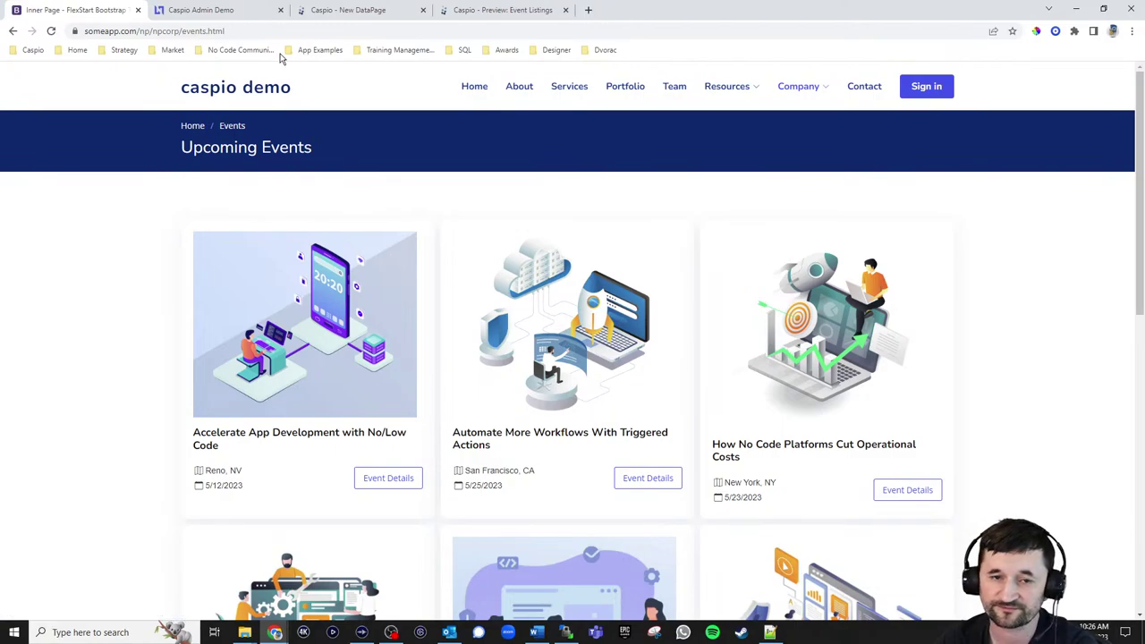
{"action": "left_click", "coordinate": [351, 13]}
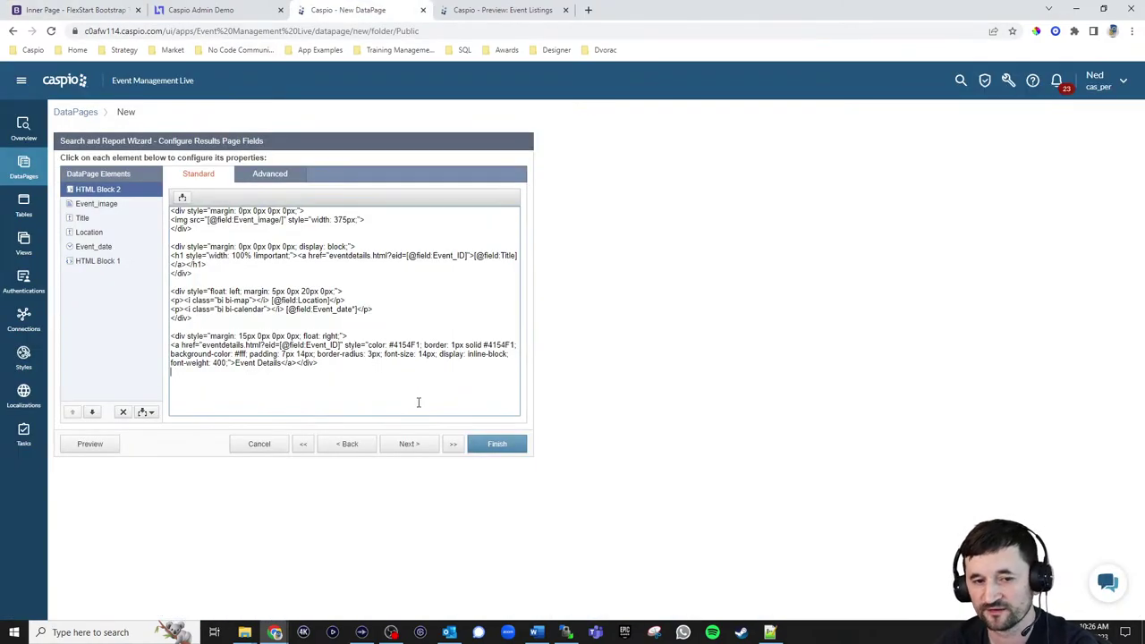
Delete Event_image, Title, Location, Event_date and HTML Block 1, then preview the card listings
{"action": "left_click", "coordinate": [97, 204]}
{"action": "left_click", "coordinate": [122, 413]}
{"action": "left_click", "coordinate": [684, 310]}
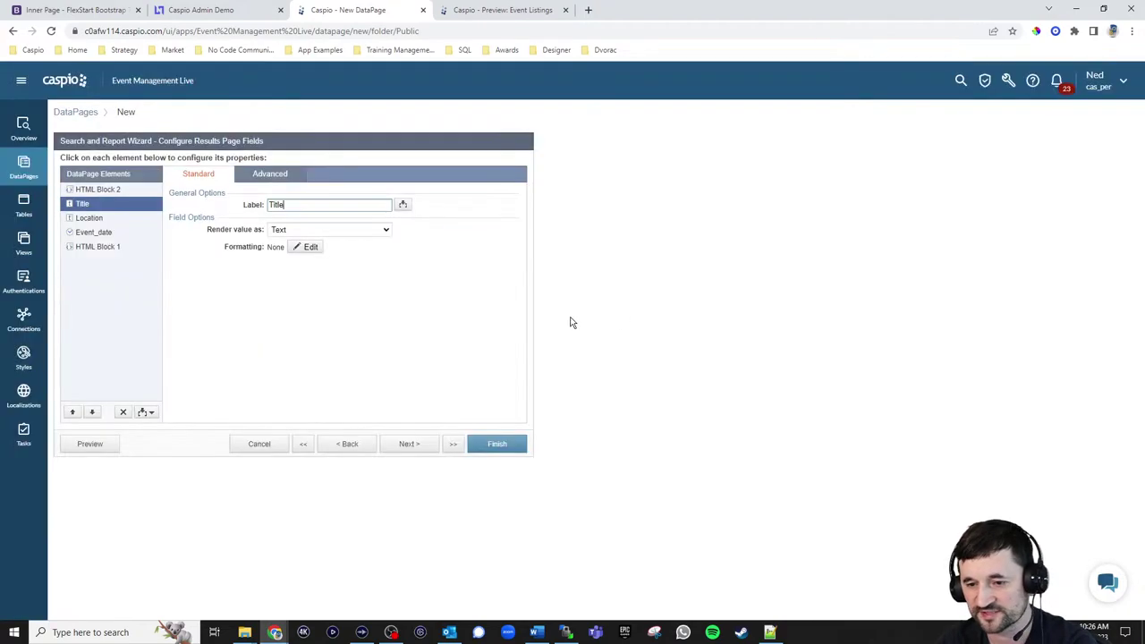
{"action": "left_click", "coordinate": [123, 411]}
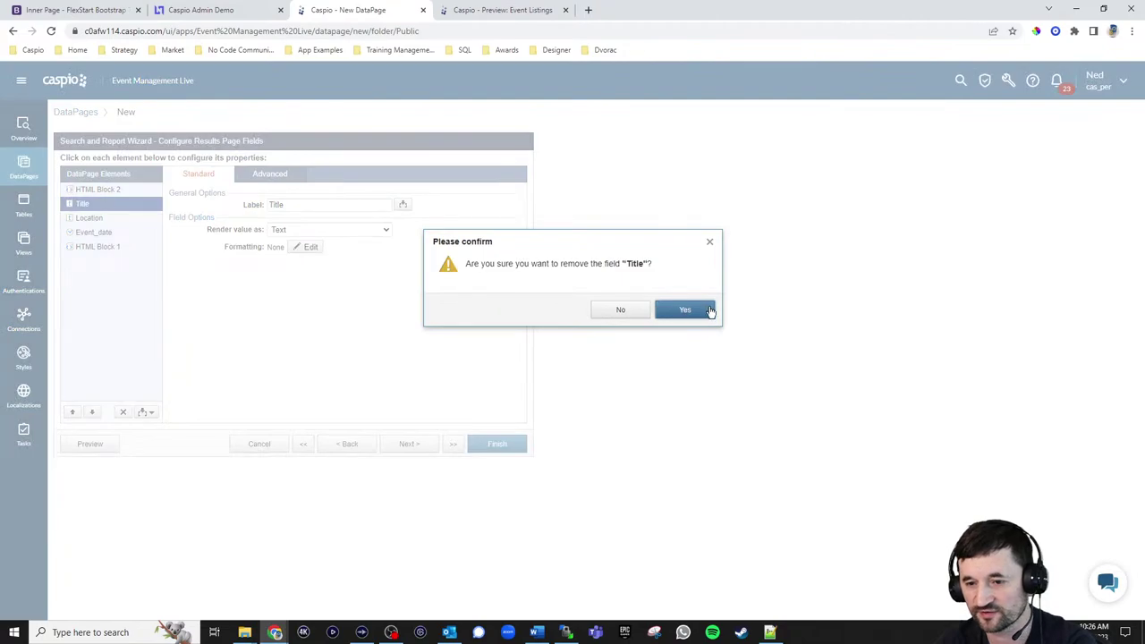
{"action": "left_click", "coordinate": [684, 309]}
{"action": "left_click", "coordinate": [125, 413]}
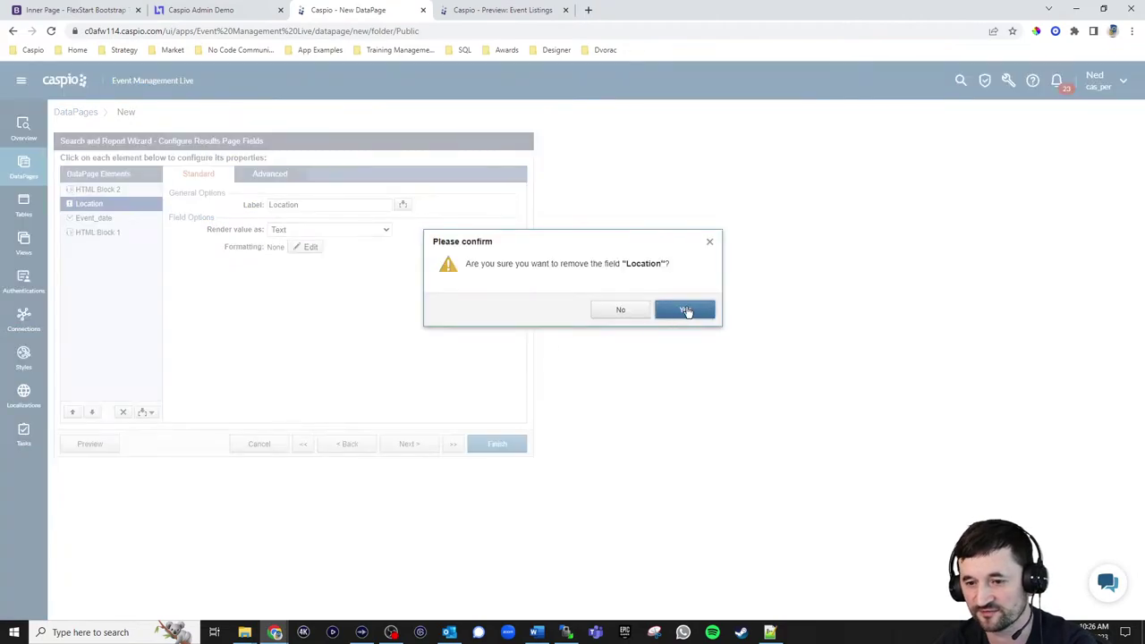
{"action": "left_click", "coordinate": [684, 309]}
{"action": "left_click", "coordinate": [123, 412]}
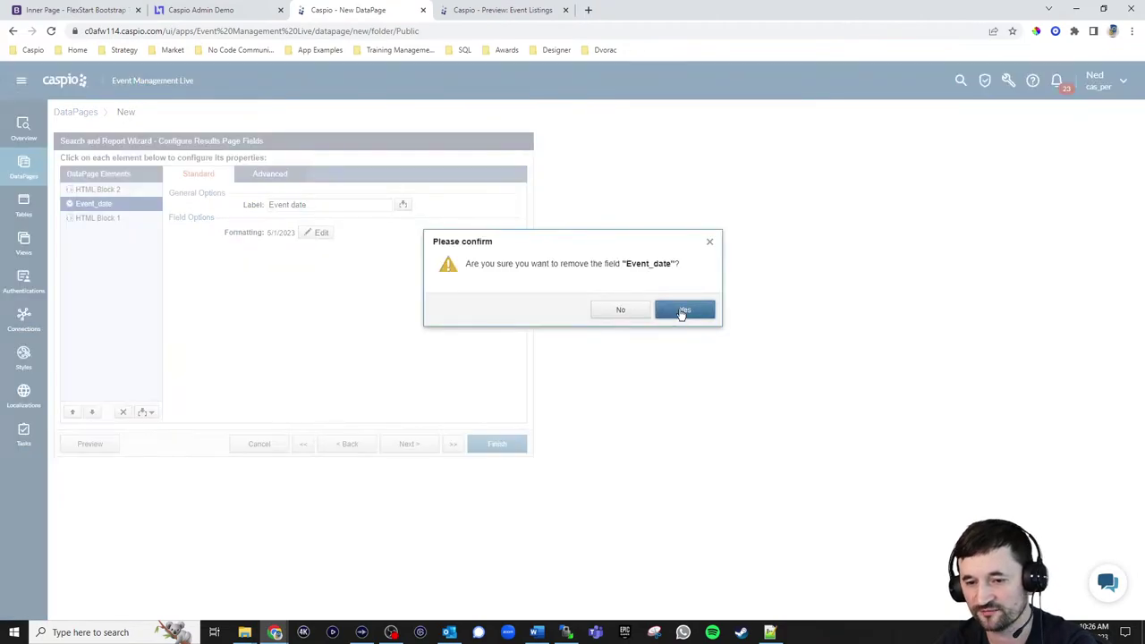
{"action": "left_click", "coordinate": [684, 310]}
{"action": "left_click", "coordinate": [123, 411]}
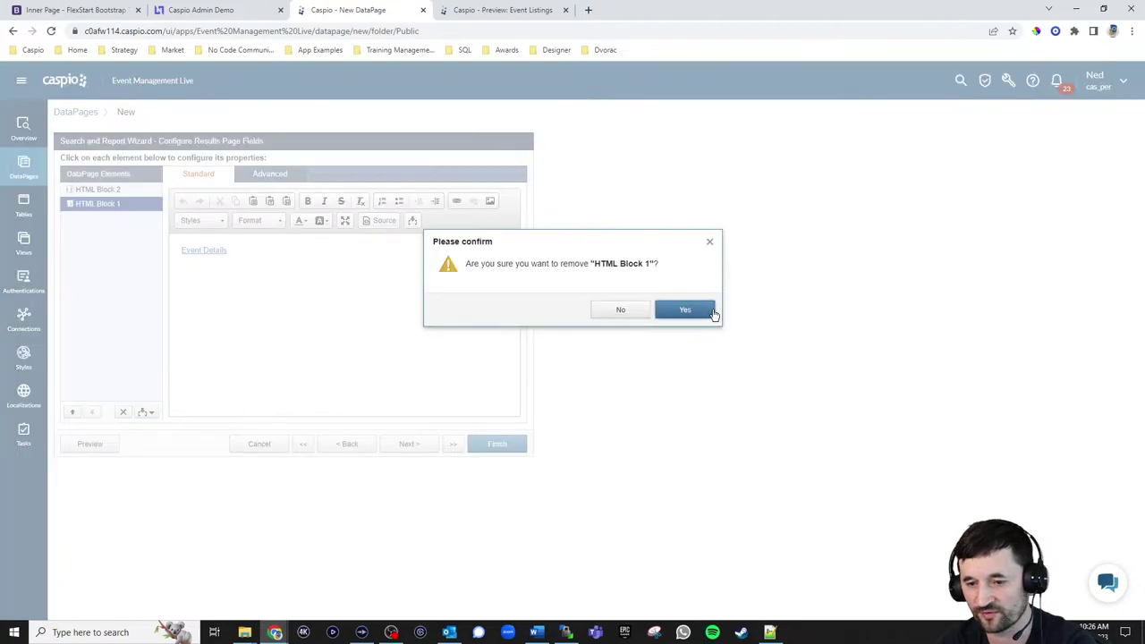
{"action": "left_click", "coordinate": [685, 310]}
{"action": "left_click", "coordinate": [360, 281]}
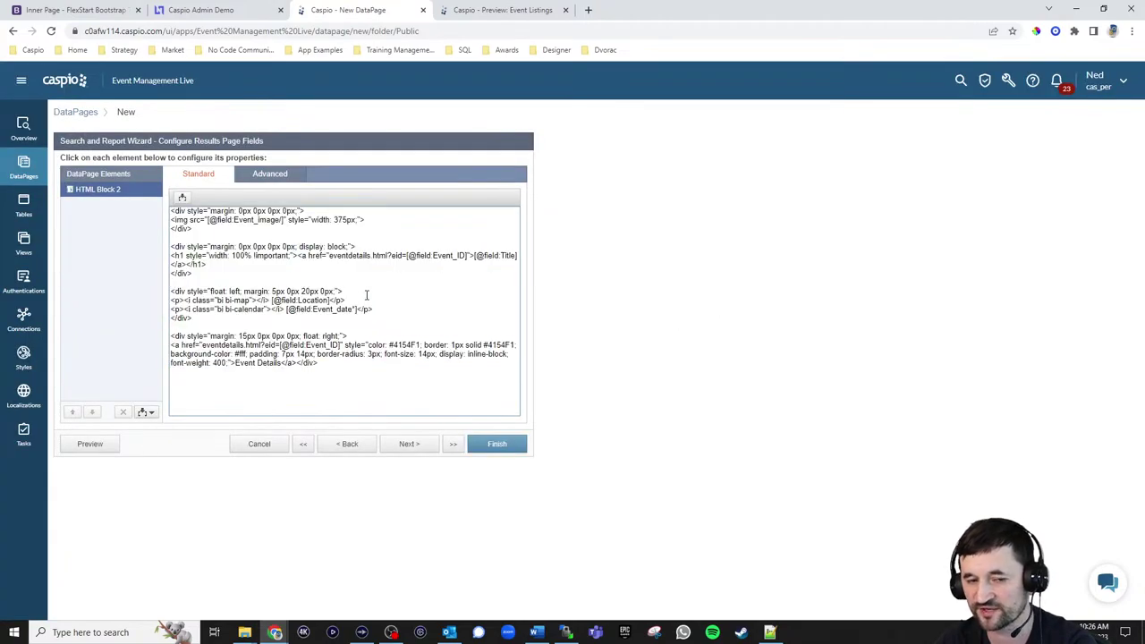
{"action": "left_click", "coordinate": [105, 444]}
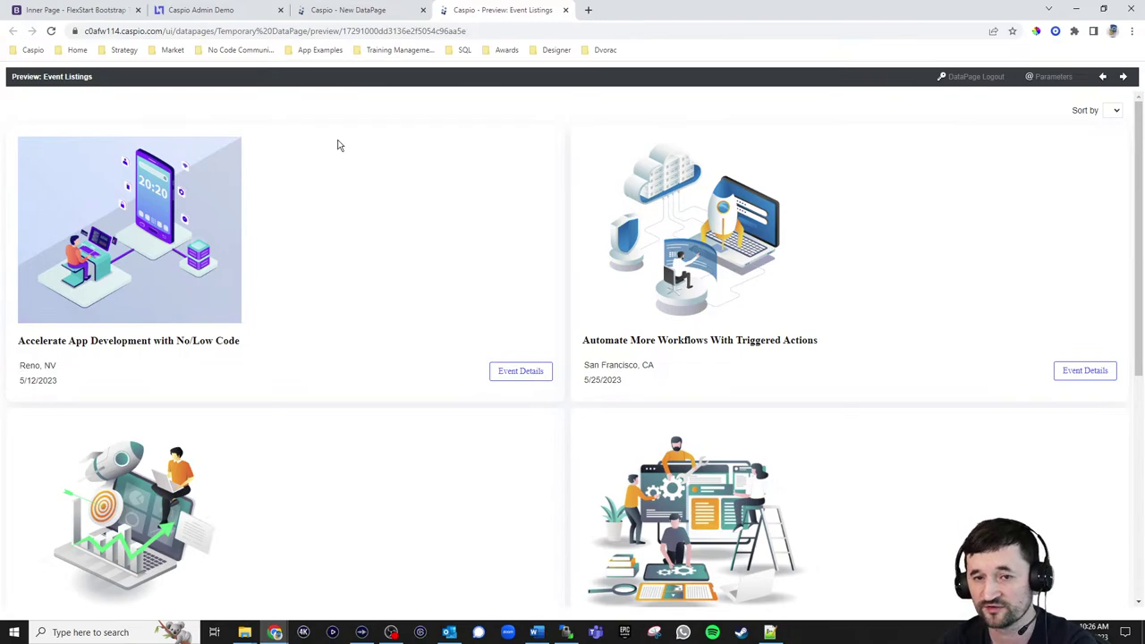
Set the Event Listings results grid to 3 columns and finish the DataPage
{"action": "left_click", "coordinate": [357, 11]}
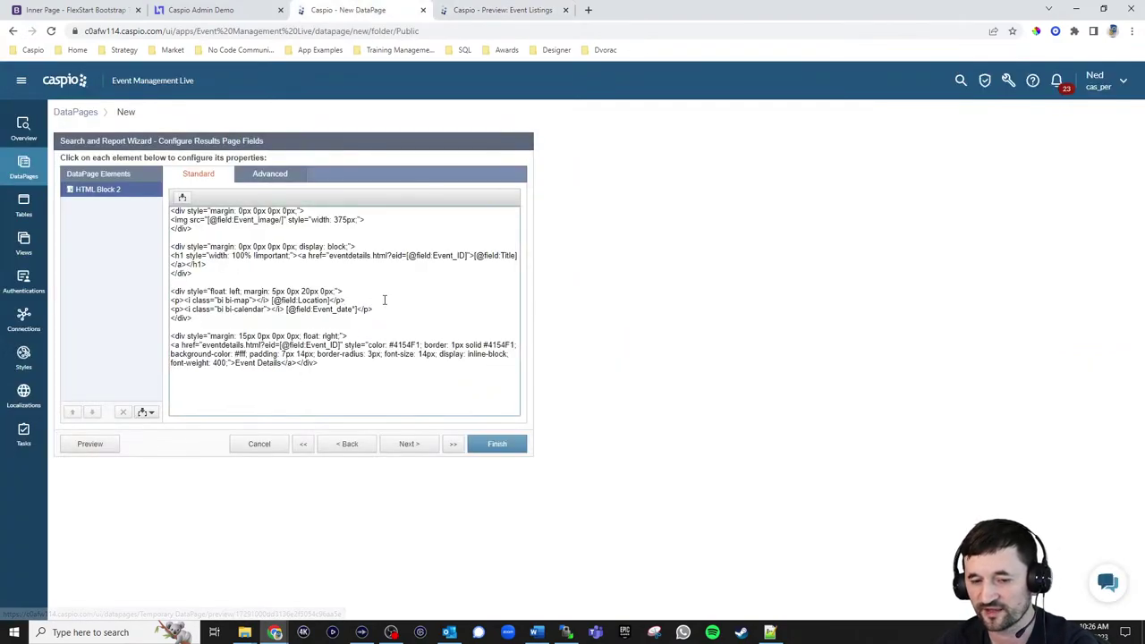
{"action": "left_click", "coordinate": [386, 311]}
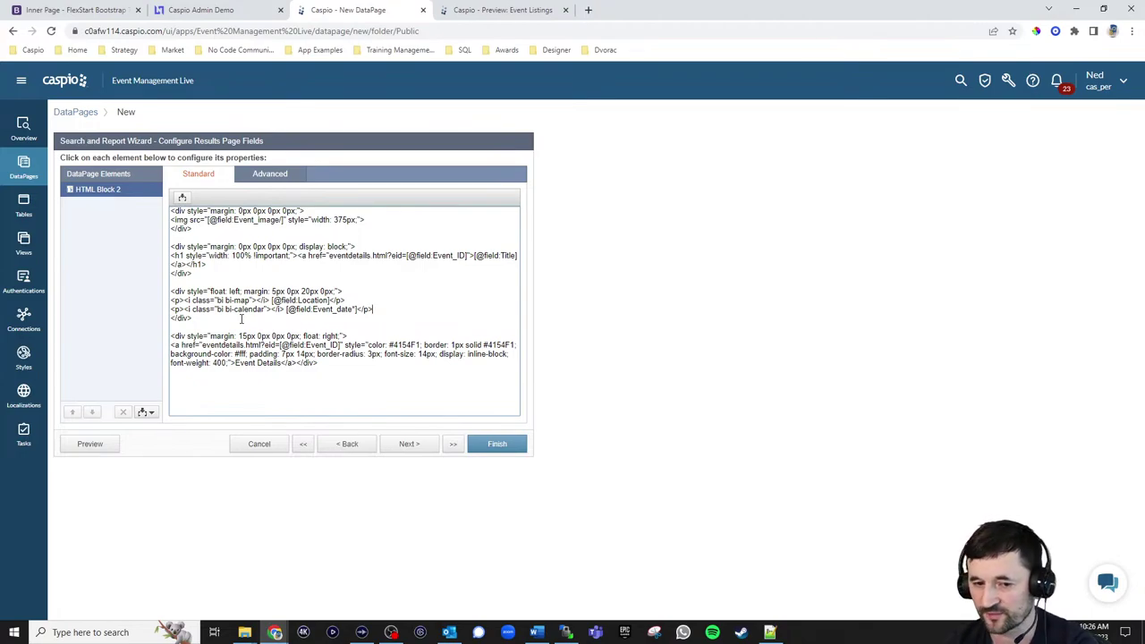
{"action": "left_click", "coordinate": [425, 450]}
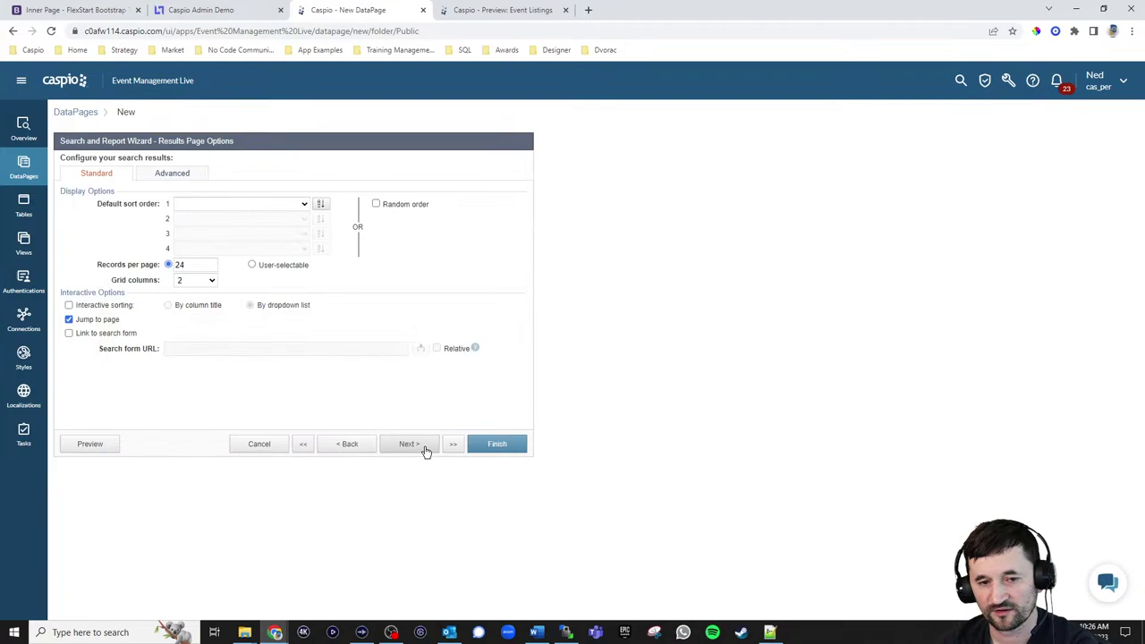
{"action": "left_click", "coordinate": [197, 280]}
{"action": "left_click", "coordinate": [185, 304]}
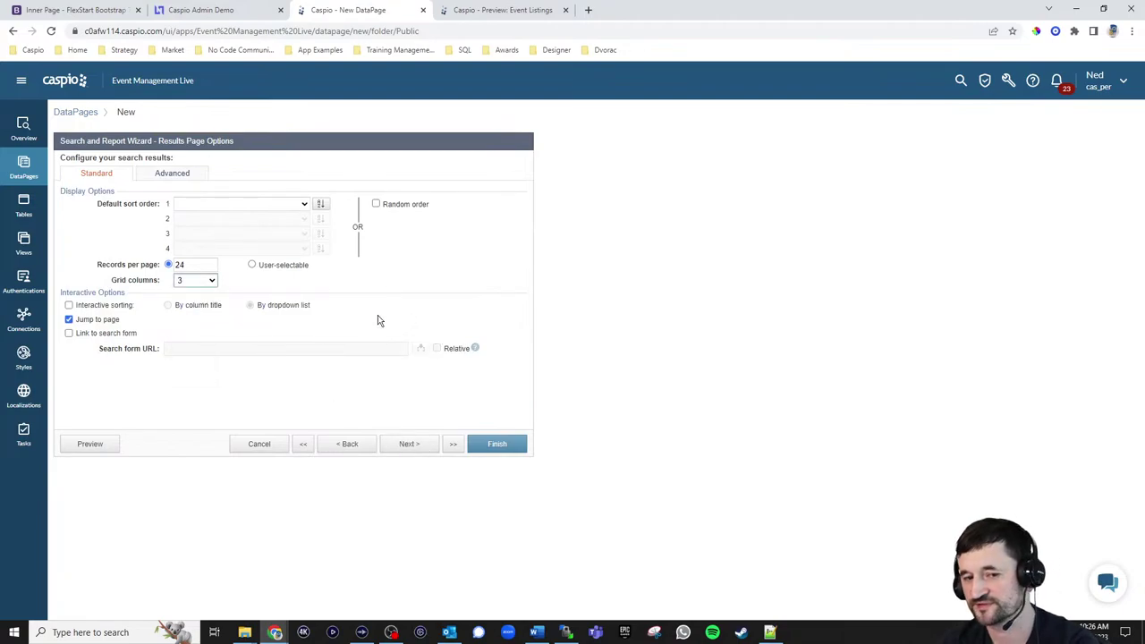
{"action": "left_click", "coordinate": [409, 446]}
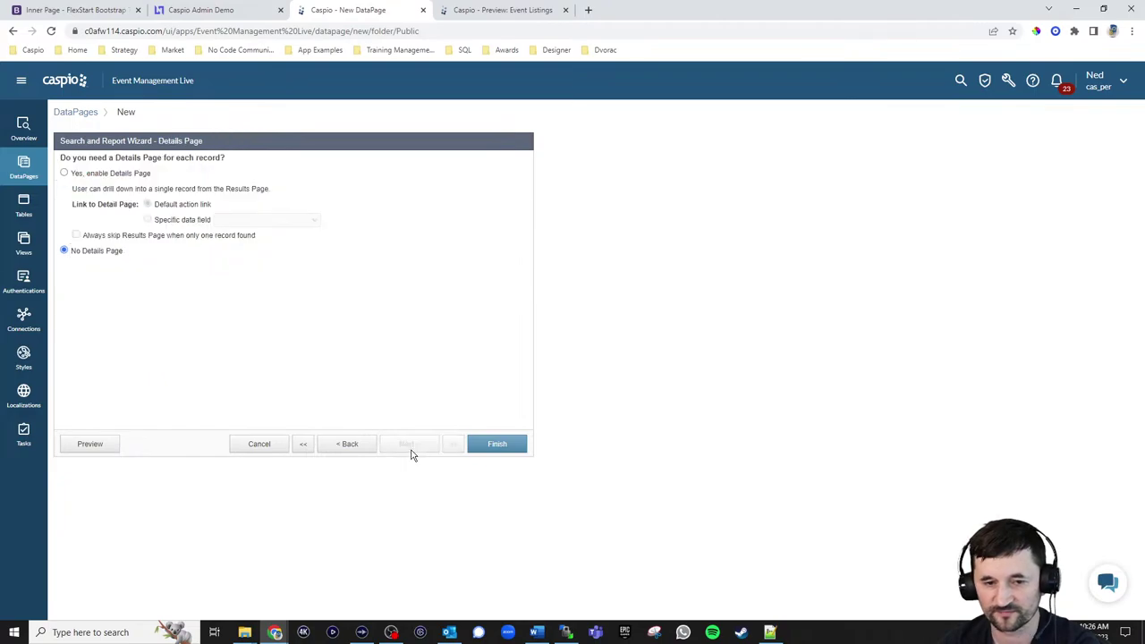
{"action": "left_click", "coordinate": [497, 443]}
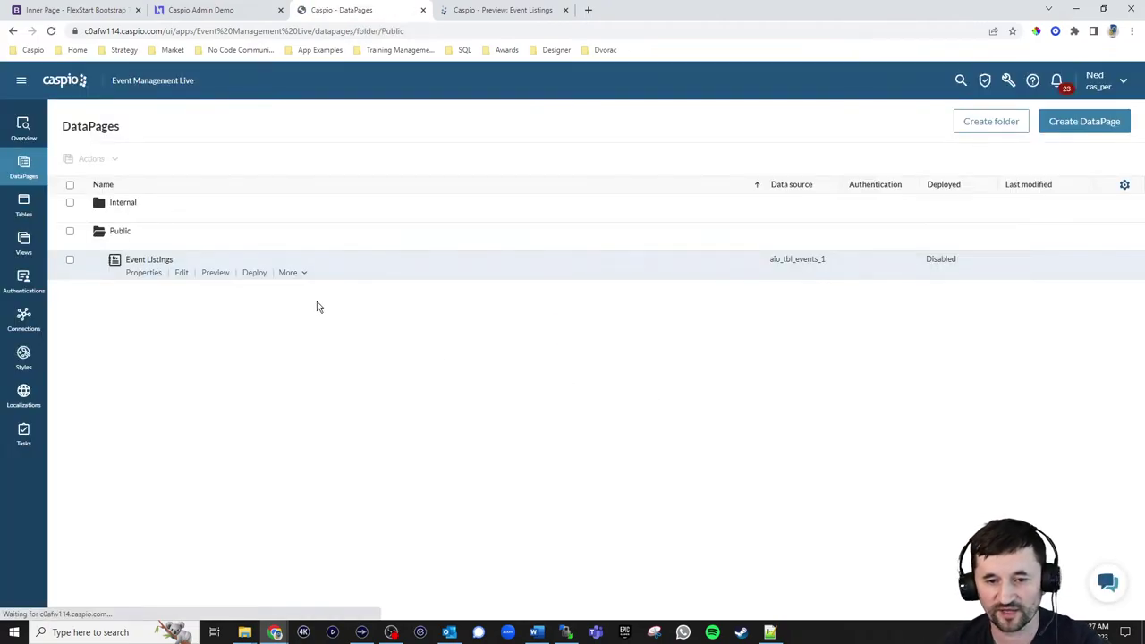
Enable deployment of Event Listings and copy its full embed code
{"action": "left_click", "coordinate": [254, 272]}
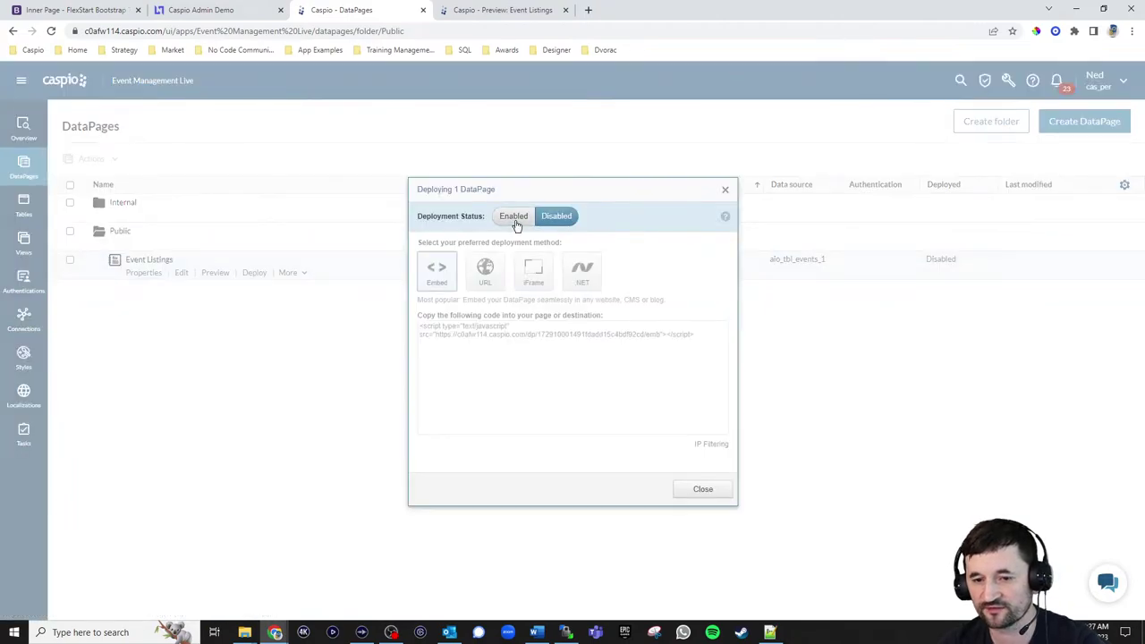
{"action": "left_click", "coordinate": [514, 216]}
{"action": "left_click", "coordinate": [489, 334]}
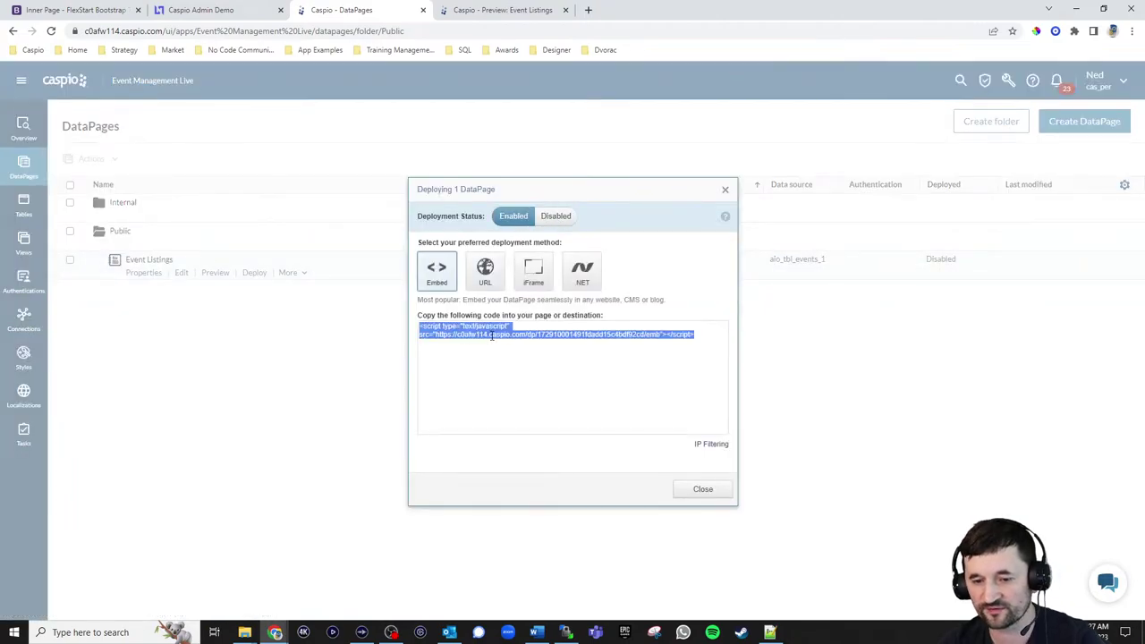
{"action": "left_click", "coordinate": [699, 489]}
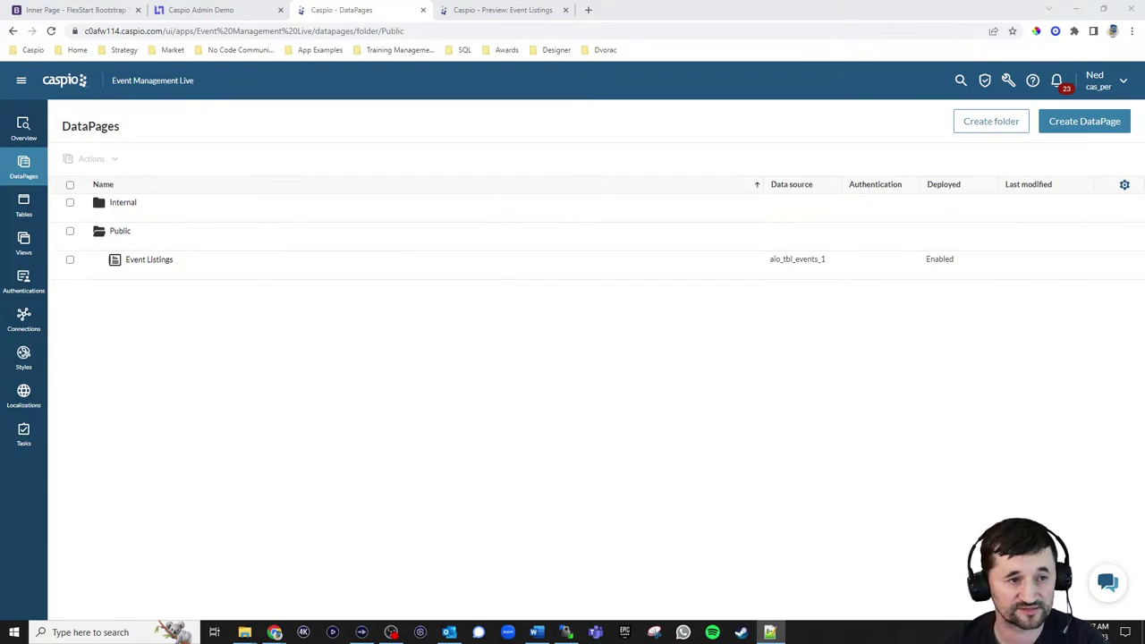
Replace the EVENT LISTING placeholder in events.html with the embed code and save
{"action": "key", "text": "alt+Tab"}
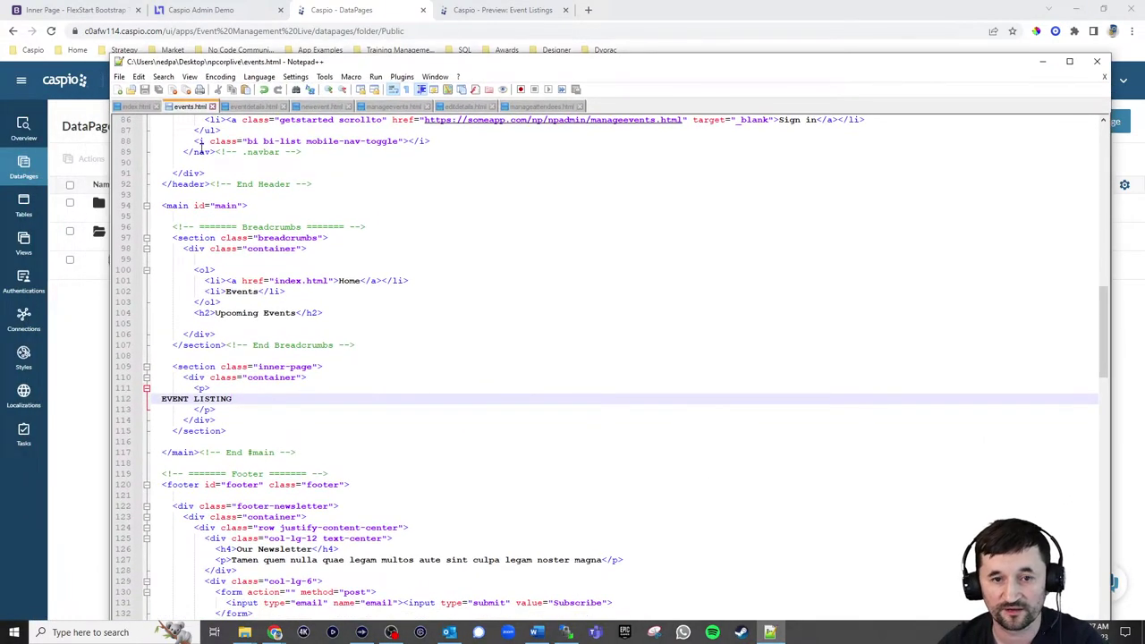
{"action": "left_click_drag", "start_coordinate": [240, 399], "coordinate": [158, 399]}
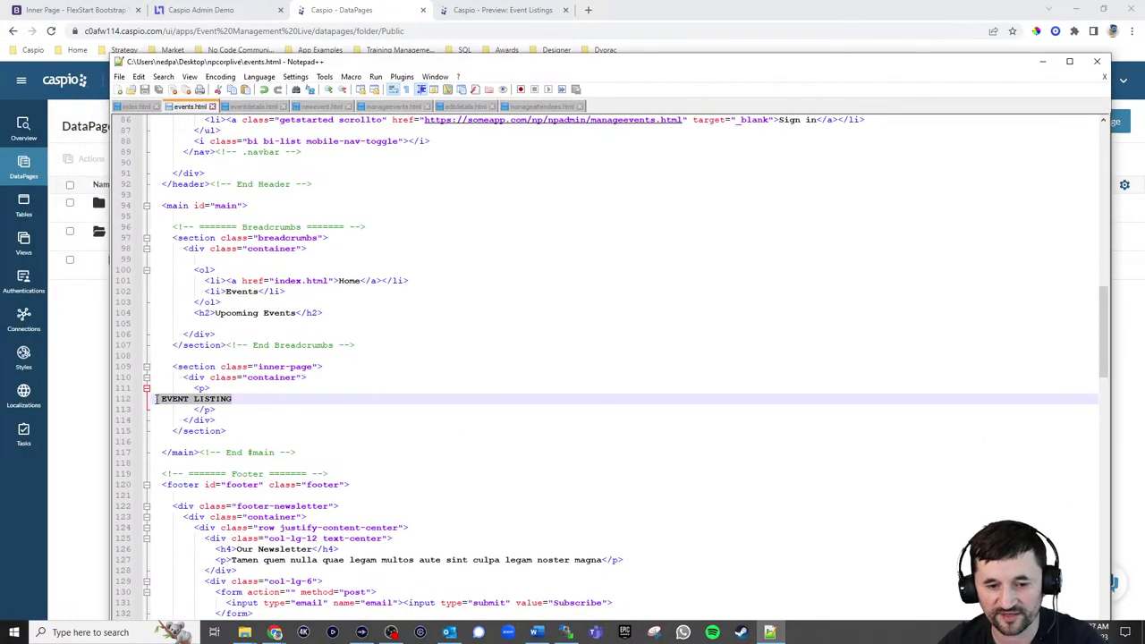
{"action": "key", "text": "ctrl+v"}
{"action": "key", "text": "ctrl+s"}
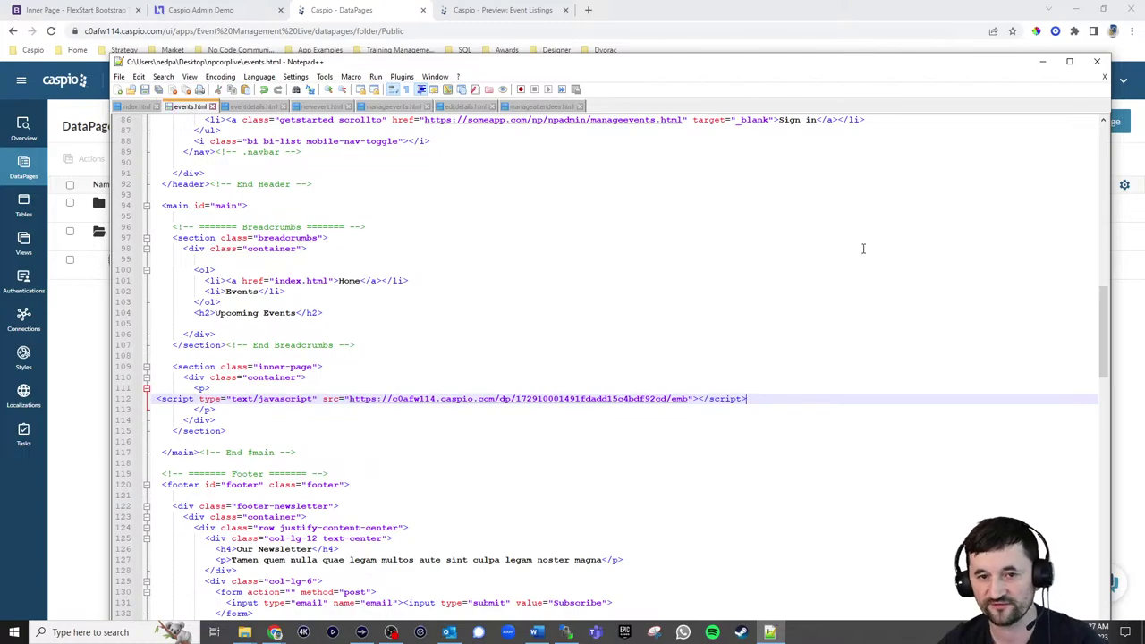
Select the local events.html in WinSCP for upload to the server
{"action": "left_click", "coordinate": [1047, 66]}
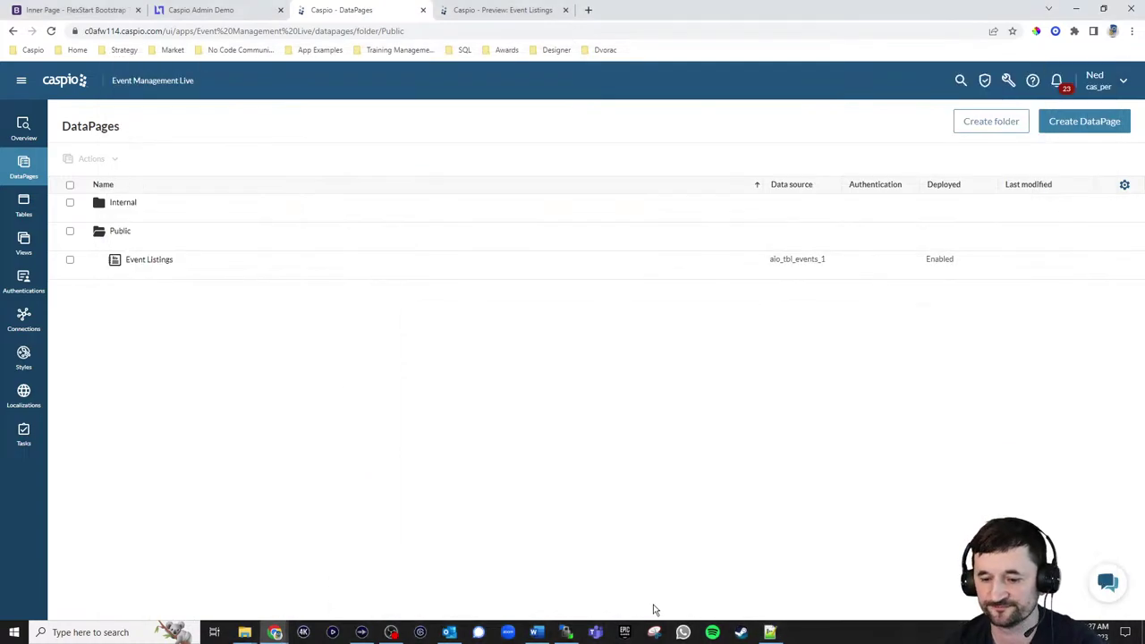
{"action": "left_click", "coordinate": [566, 632]}
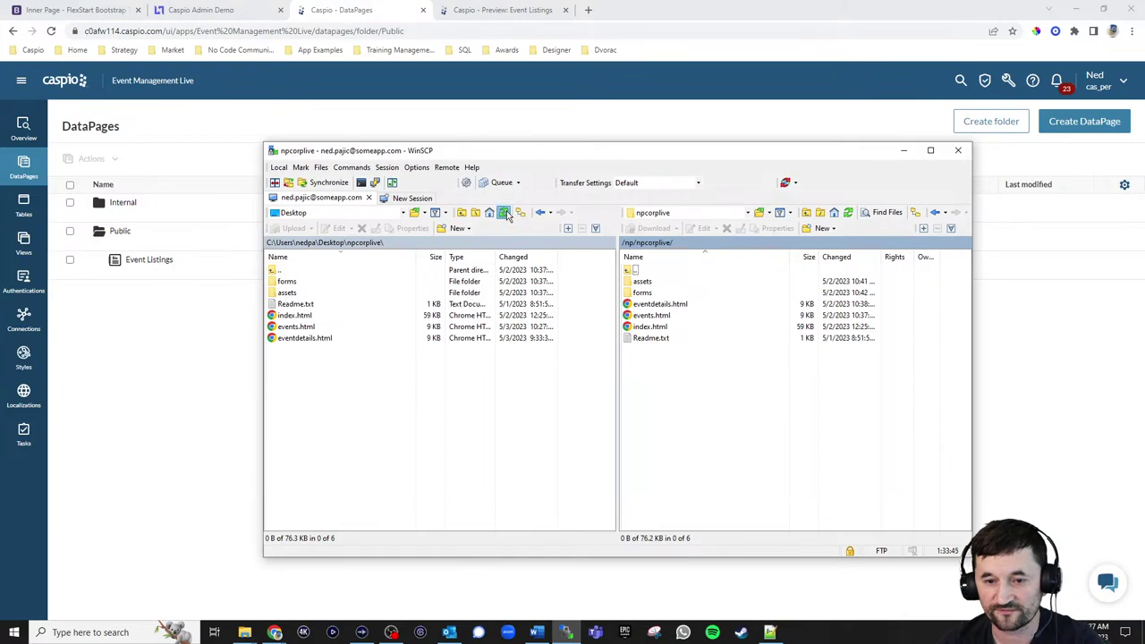
{"action": "left_click", "coordinate": [302, 328]}
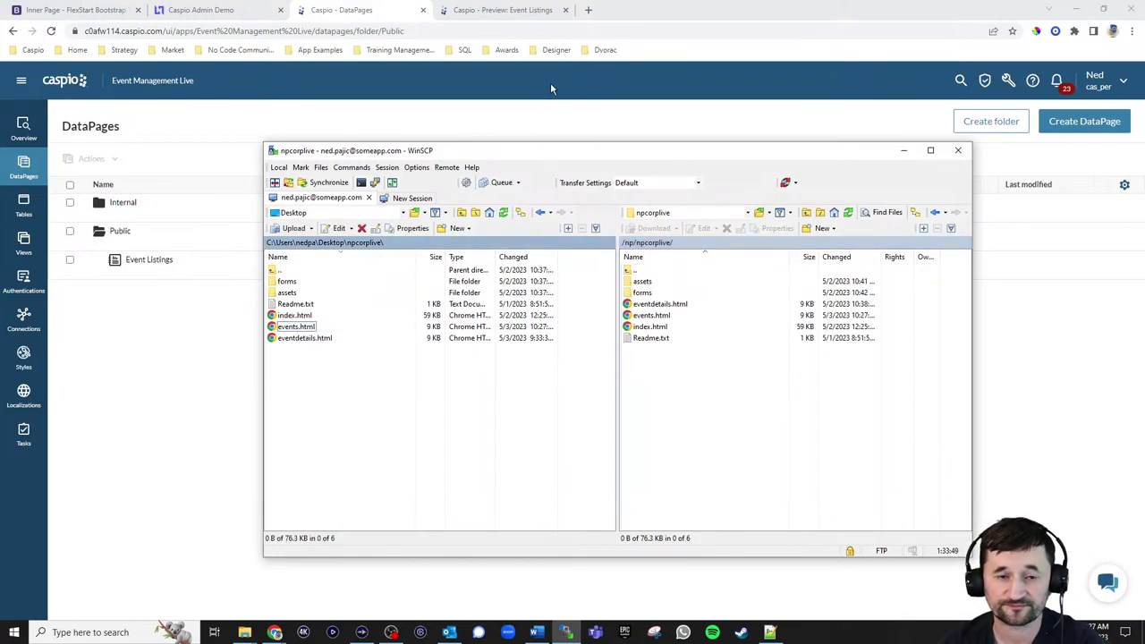
Load someapp.com/np/npcorplive/index.html in a new browser tab
{"action": "left_click", "coordinate": [587, 10]}
{"action": "type", "text": "so"}
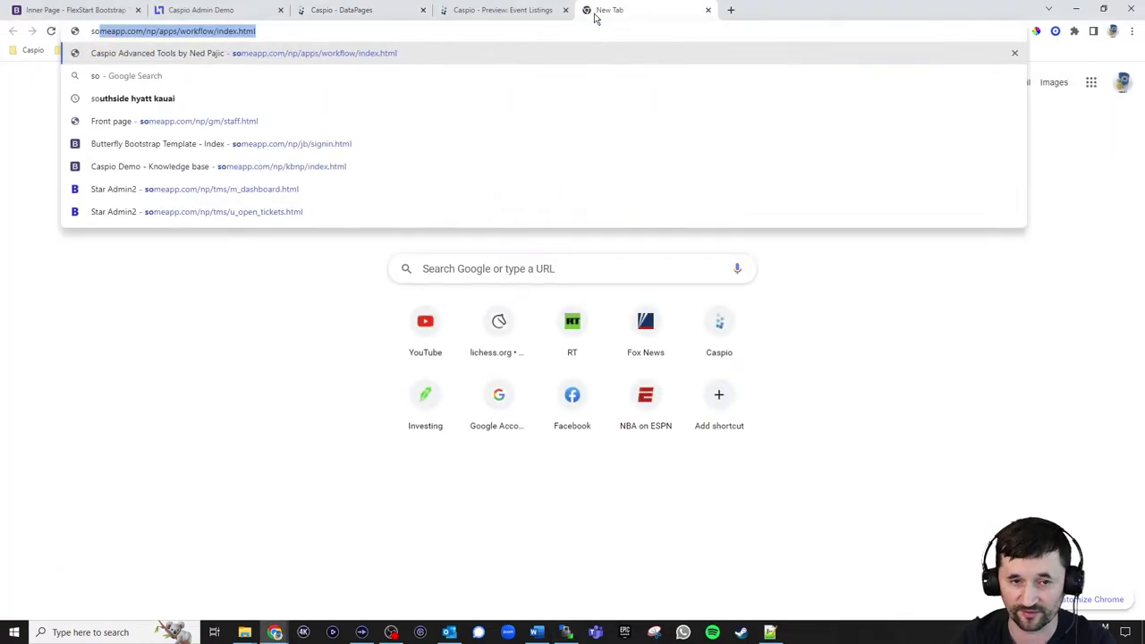
{"action": "type", "text": "meapp.comp"}
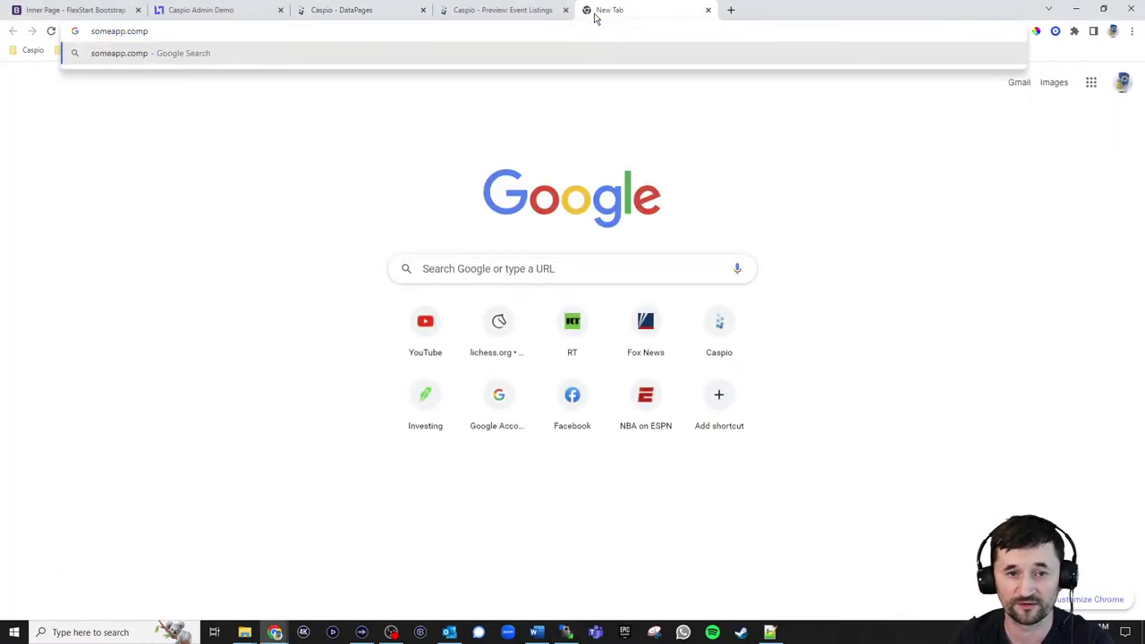
{"action": "key", "text": "BackSpace"}
{"action": "type", "text": "/np/"}
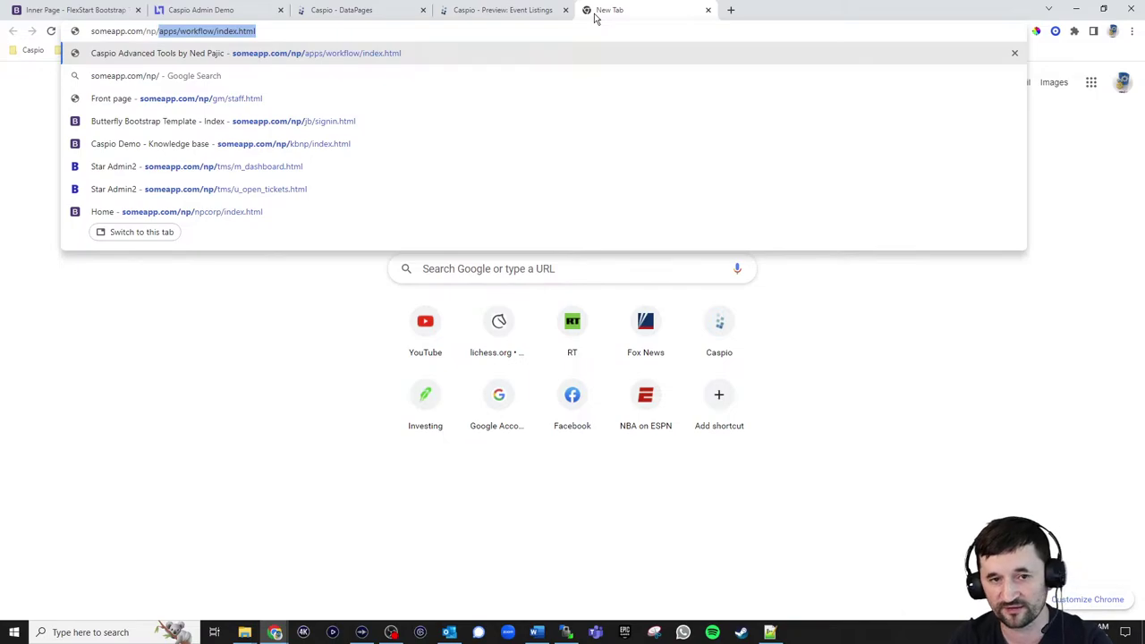
{"action": "type", "text": "npcorp"}
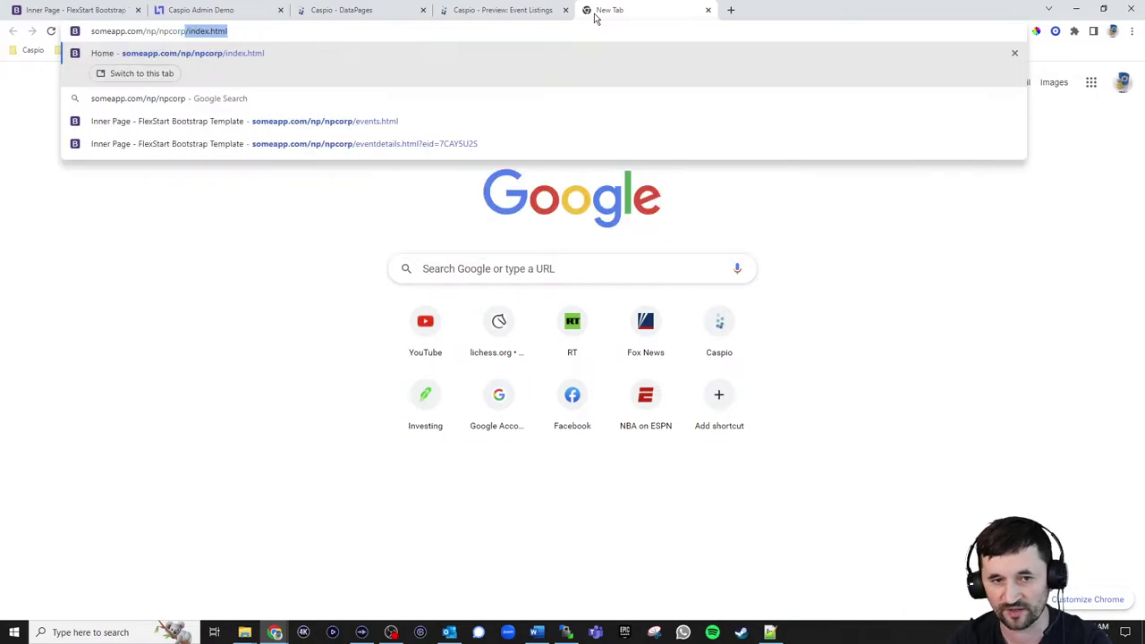
{"action": "type", "text": "live/index.html"}
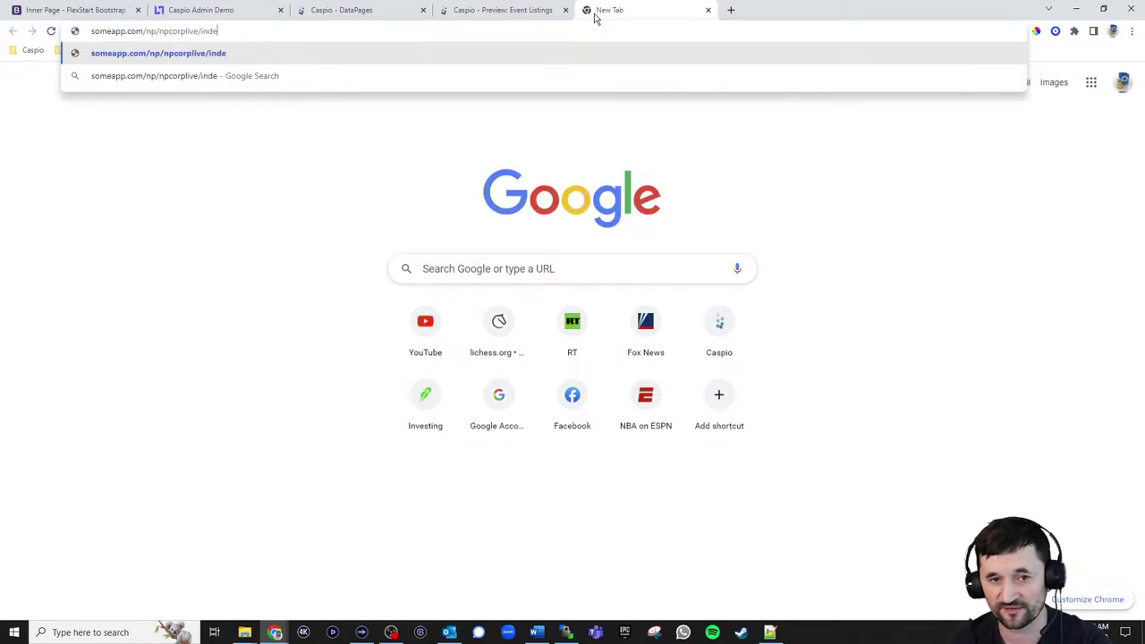
{"action": "key", "text": "Return"}
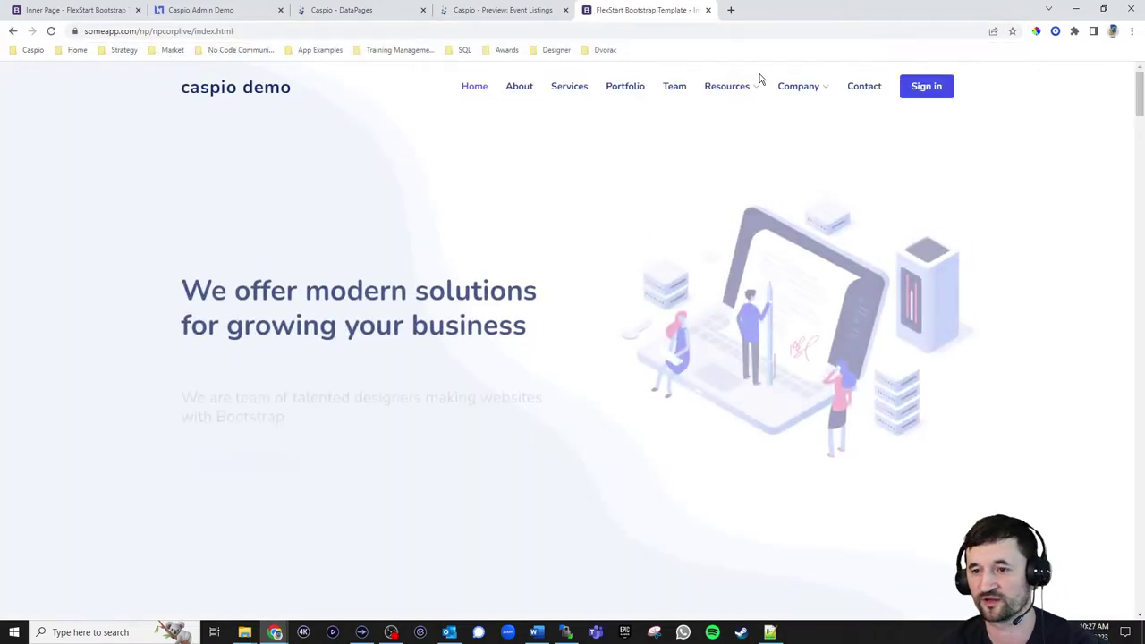
Check the live Events page cards, open an event's details, then return to Caspio
{"action": "mouse_move", "coordinate": [805, 94]}
{"action": "left_click", "coordinate": [797, 118]}
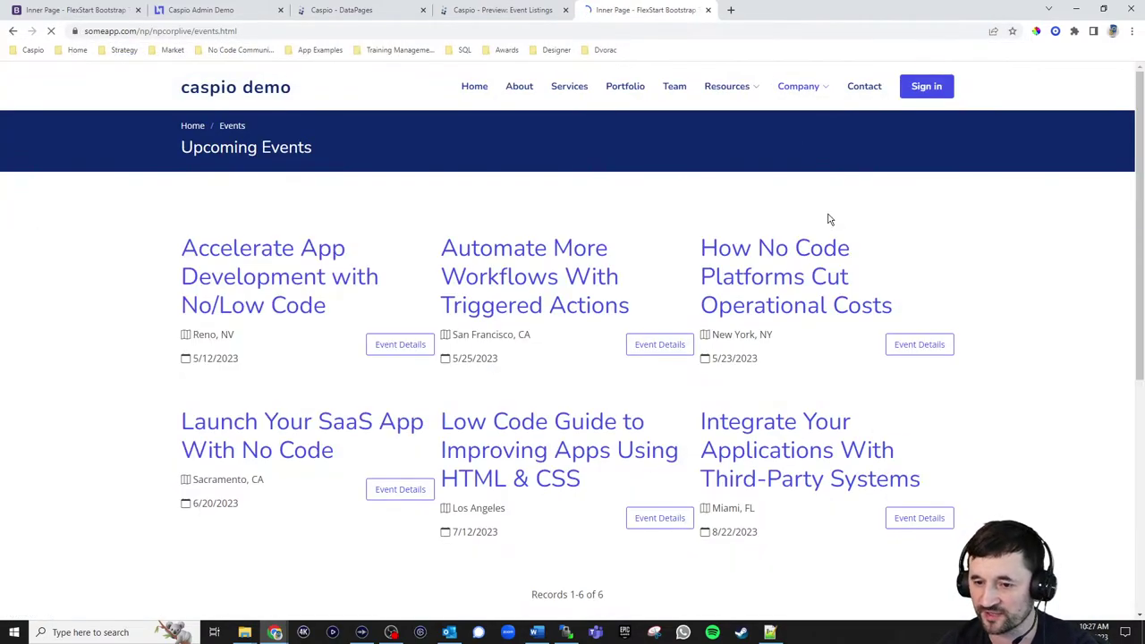
{"action": "scroll", "coordinate": [992, 295], "scroll_direction": "down", "scroll_amount": 2}
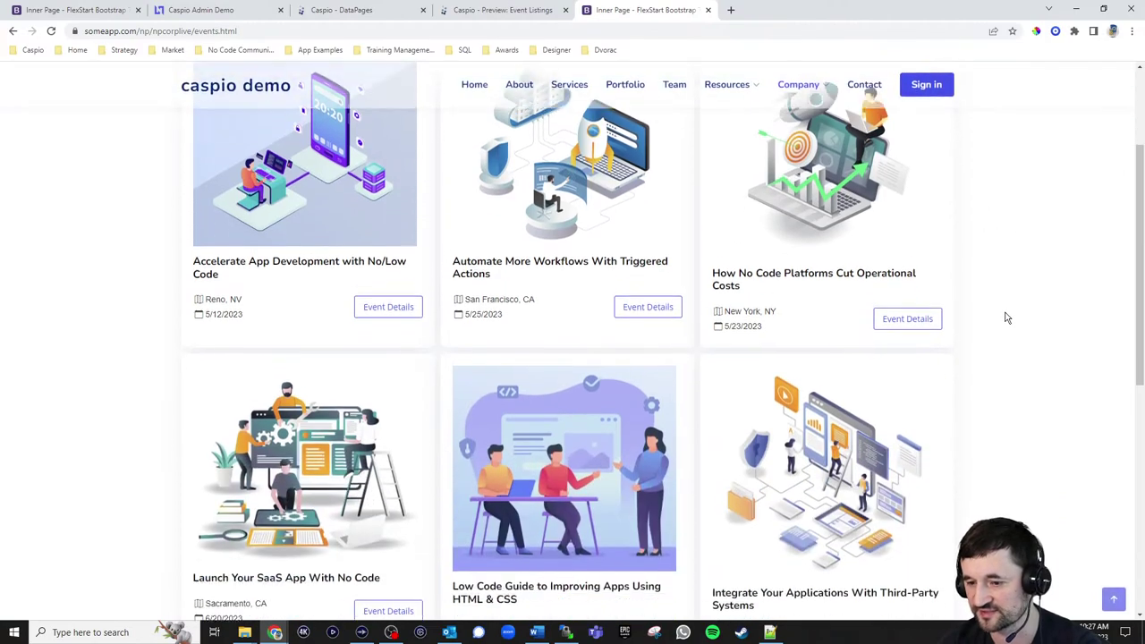
{"action": "scroll", "coordinate": [1009, 329], "scroll_direction": "up", "scroll_amount": 1}
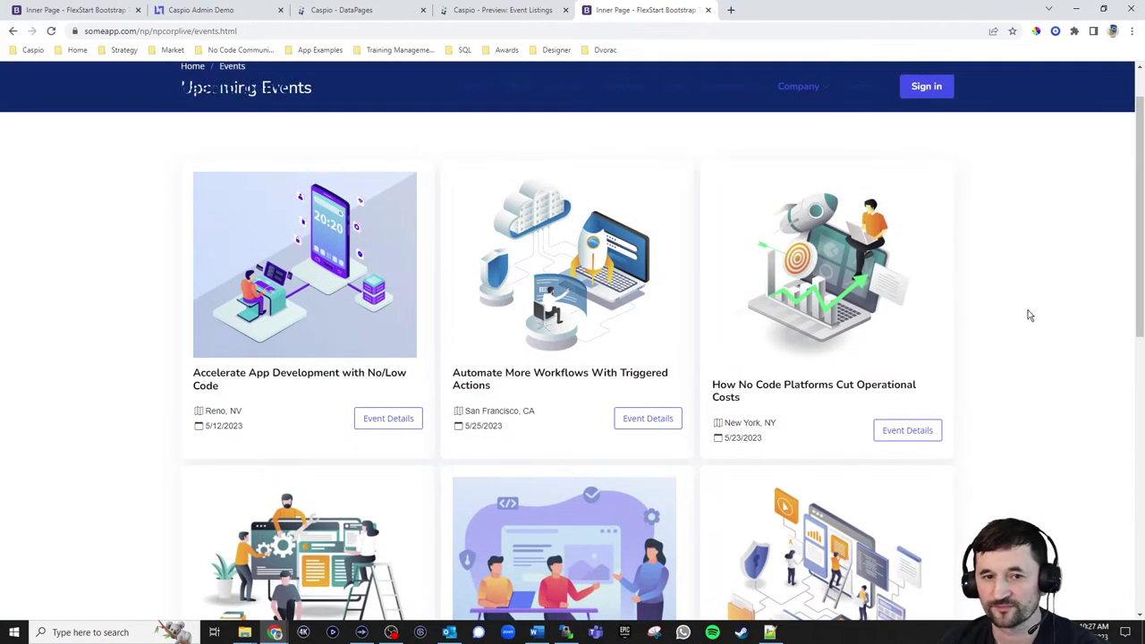
{"action": "left_click", "coordinate": [385, 422]}
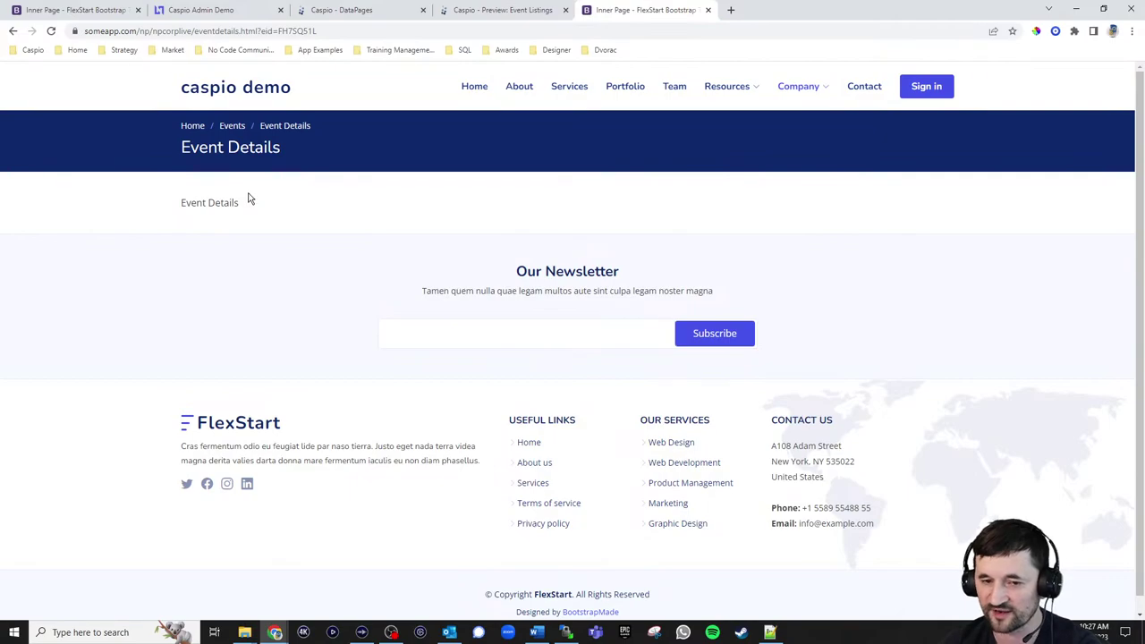
{"action": "left_click", "coordinate": [339, 14]}
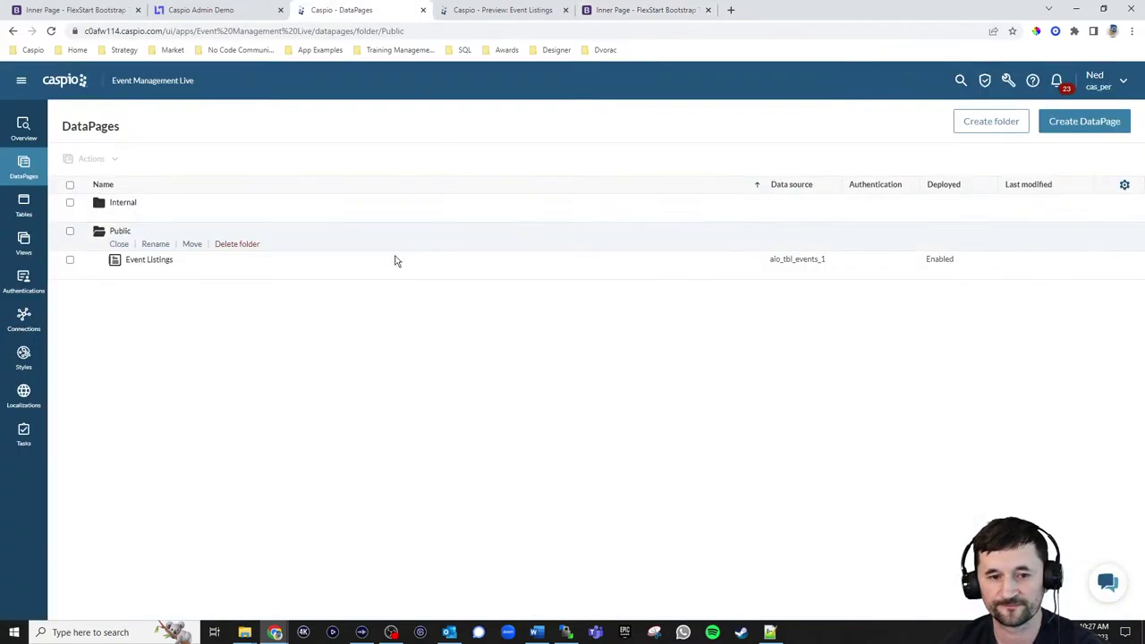
Start a new DataPage of type Reports > Details
{"action": "left_click", "coordinate": [1069, 122]}
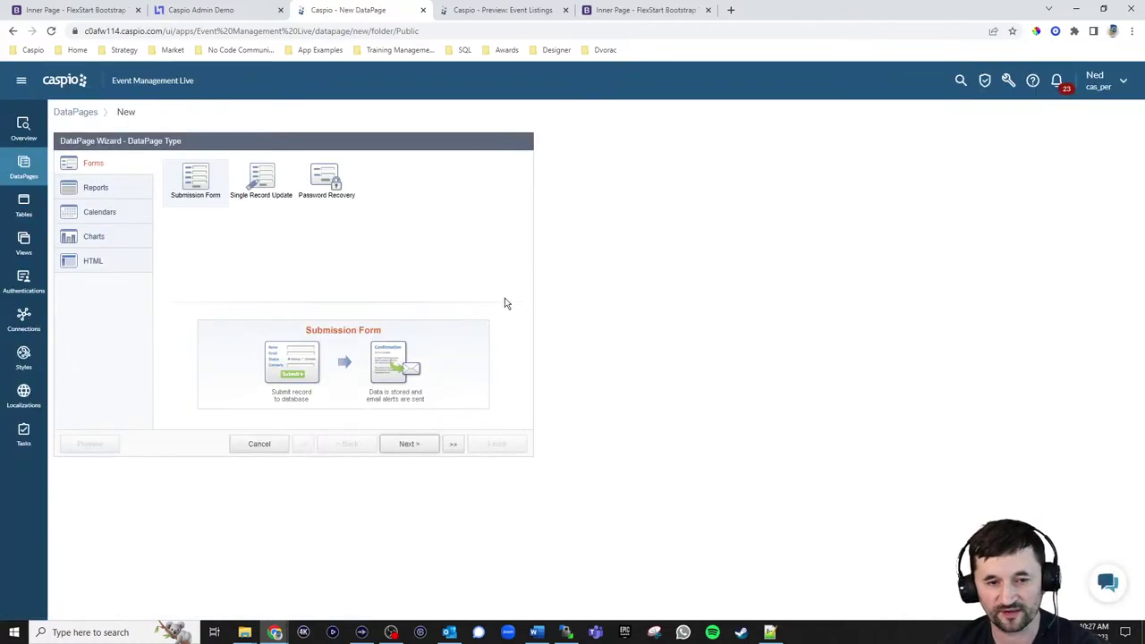
{"action": "left_click", "coordinate": [134, 192]}
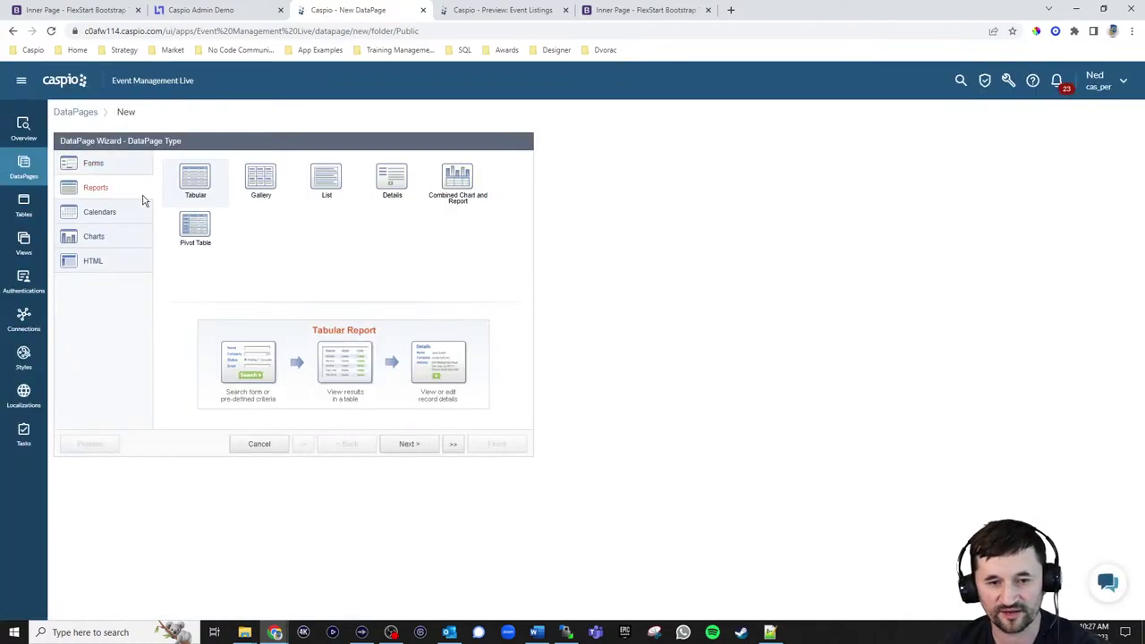
{"action": "left_click", "coordinate": [391, 183]}
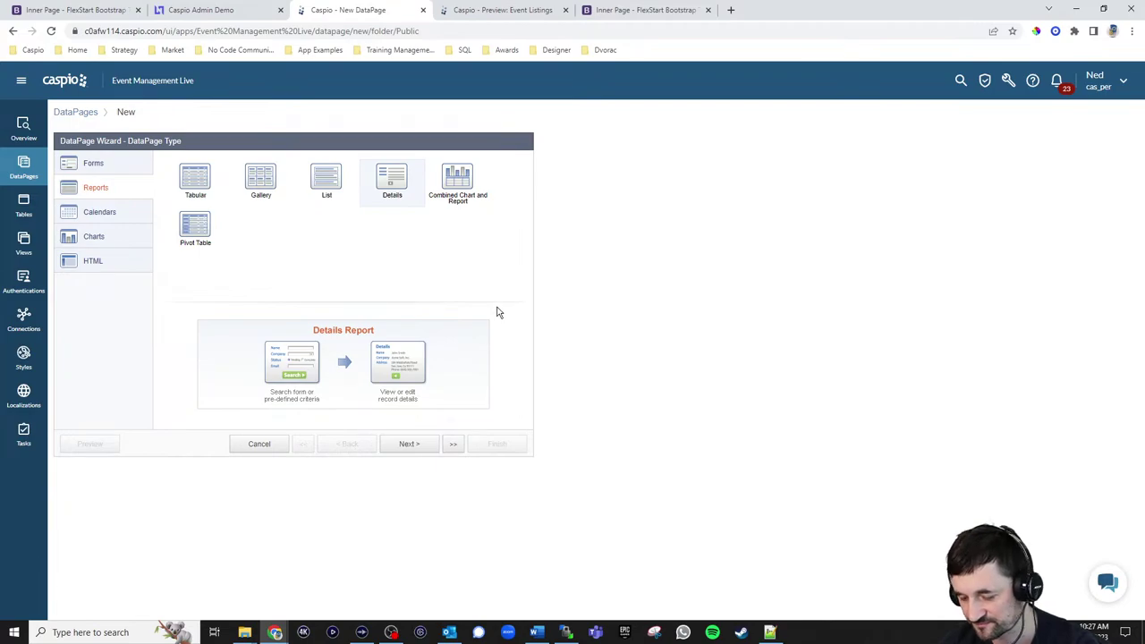
{"action": "left_click", "coordinate": [411, 446]}
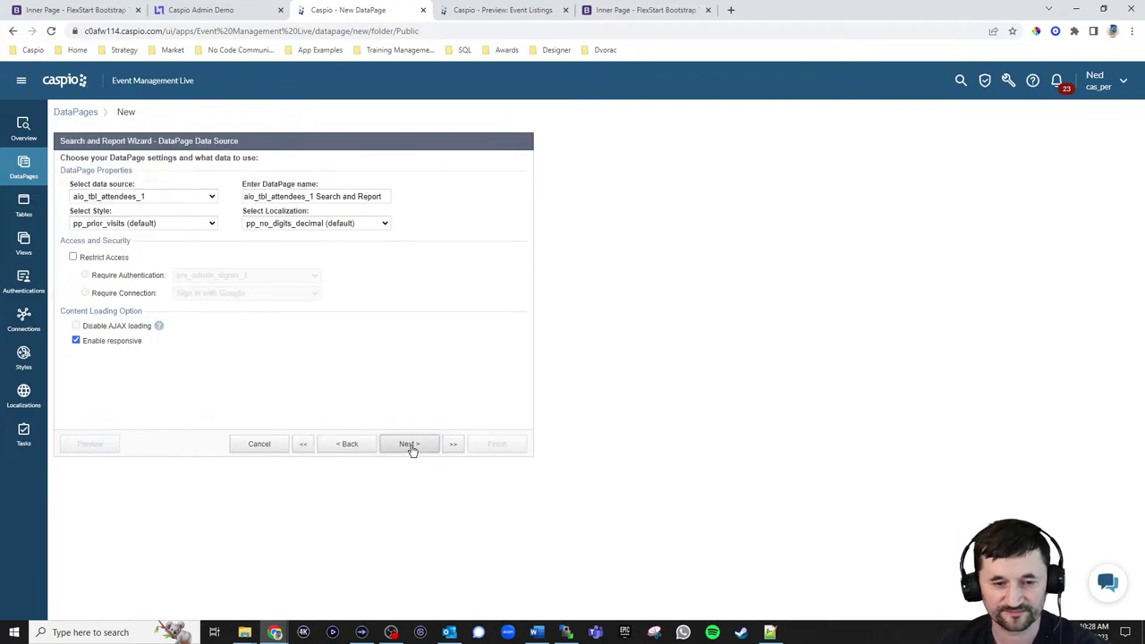
Name it Event Details on aio_tbl_events_1, with style em_np_style_public_1 and English localization
{"action": "left_click", "coordinate": [186, 198]}
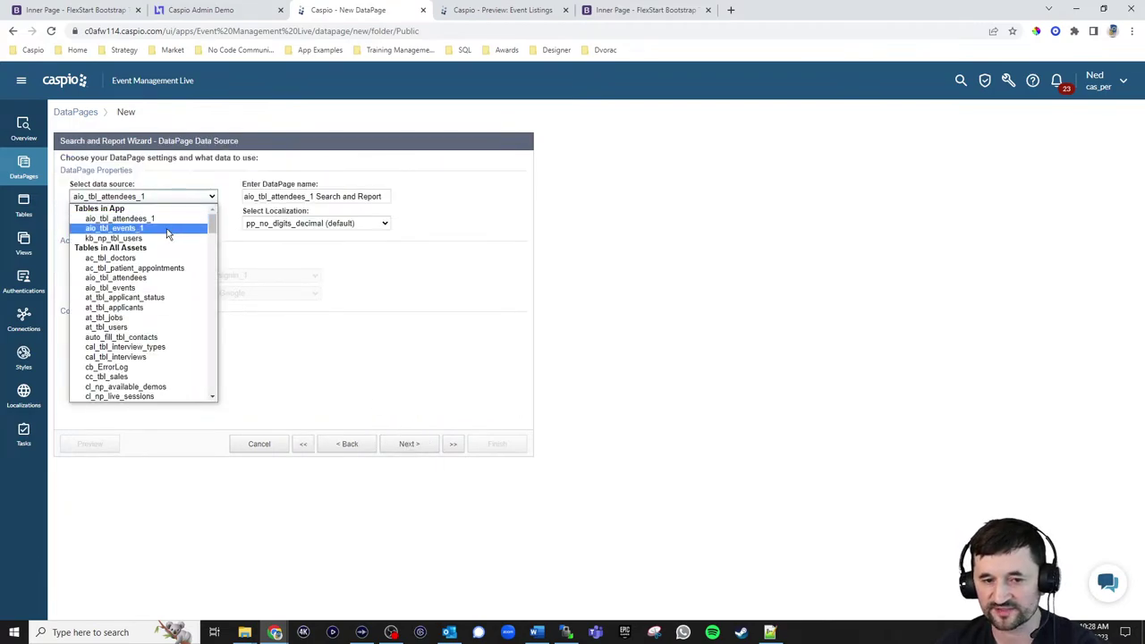
{"action": "left_click", "coordinate": [167, 230]}
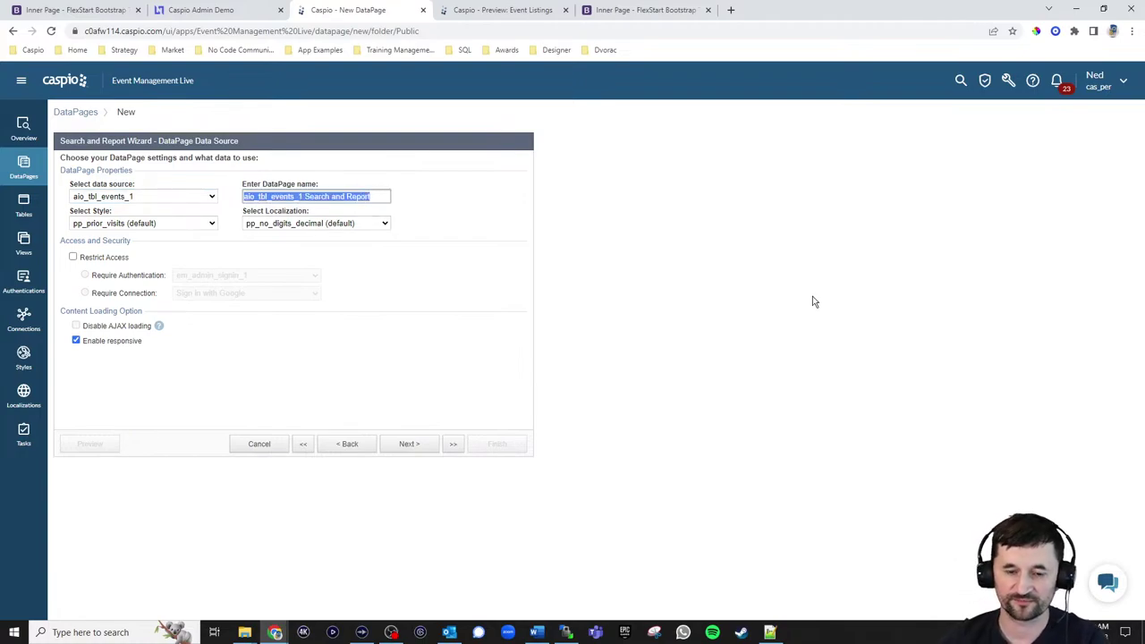
{"action": "type", "text": "Event Details"}
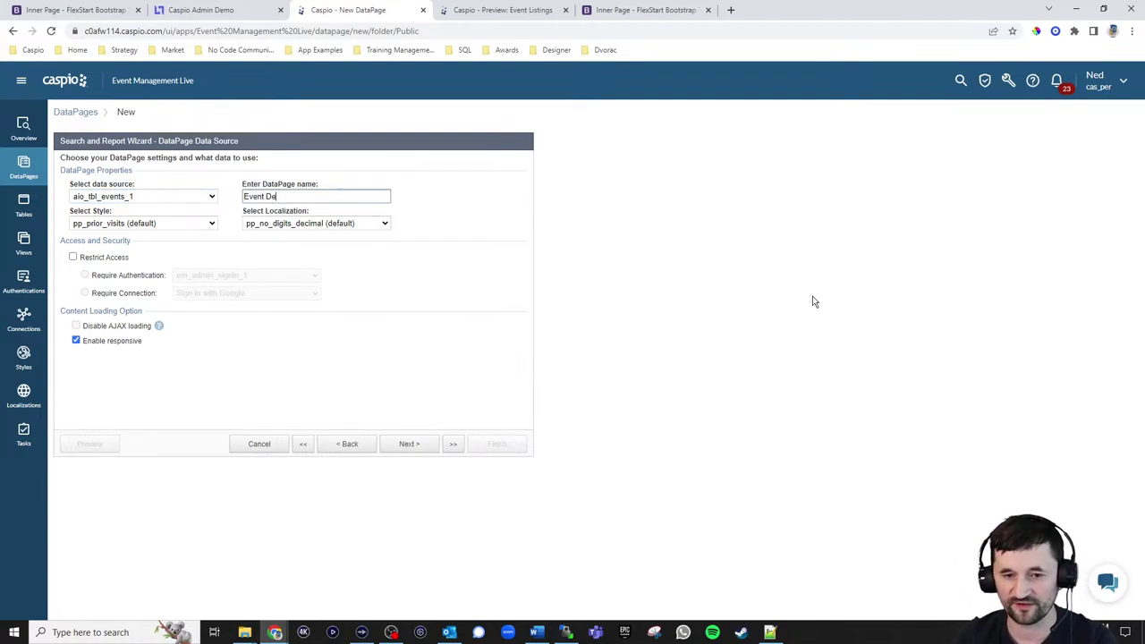
{"action": "left_click", "coordinate": [172, 225]}
{"action": "scroll", "coordinate": [161, 295], "scroll_direction": "up", "scroll_amount": 10}
{"action": "left_click", "coordinate": [139, 324]}
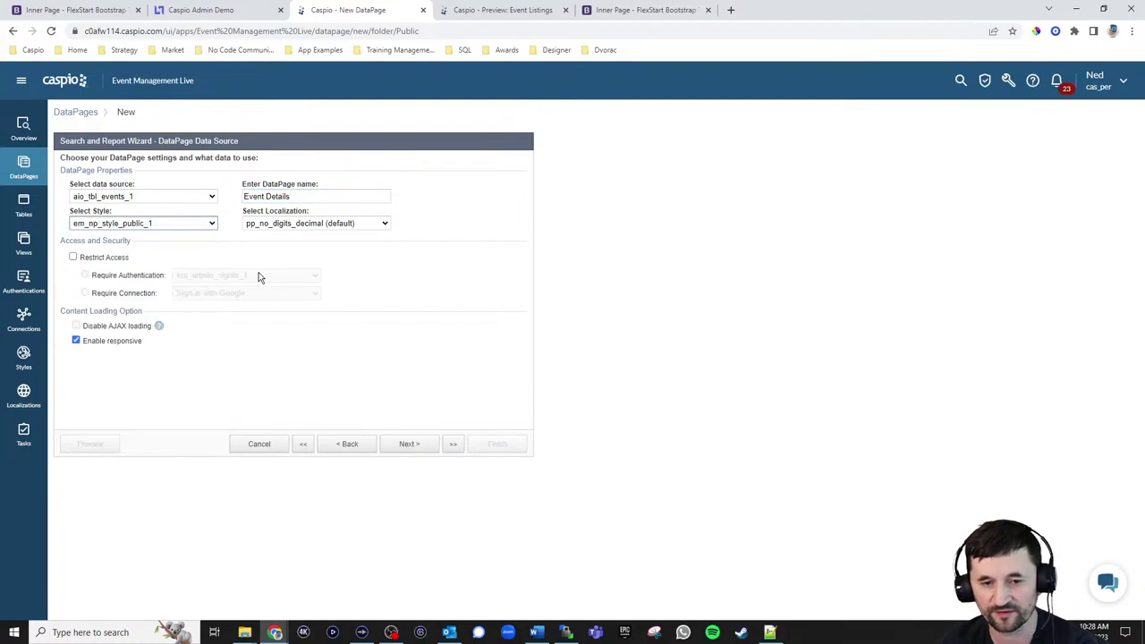
{"action": "left_click", "coordinate": [311, 224]}
{"action": "scroll", "coordinate": [301, 286], "scroll_direction": "up", "scroll_amount": 5}
{"action": "left_click", "coordinate": [271, 264]}
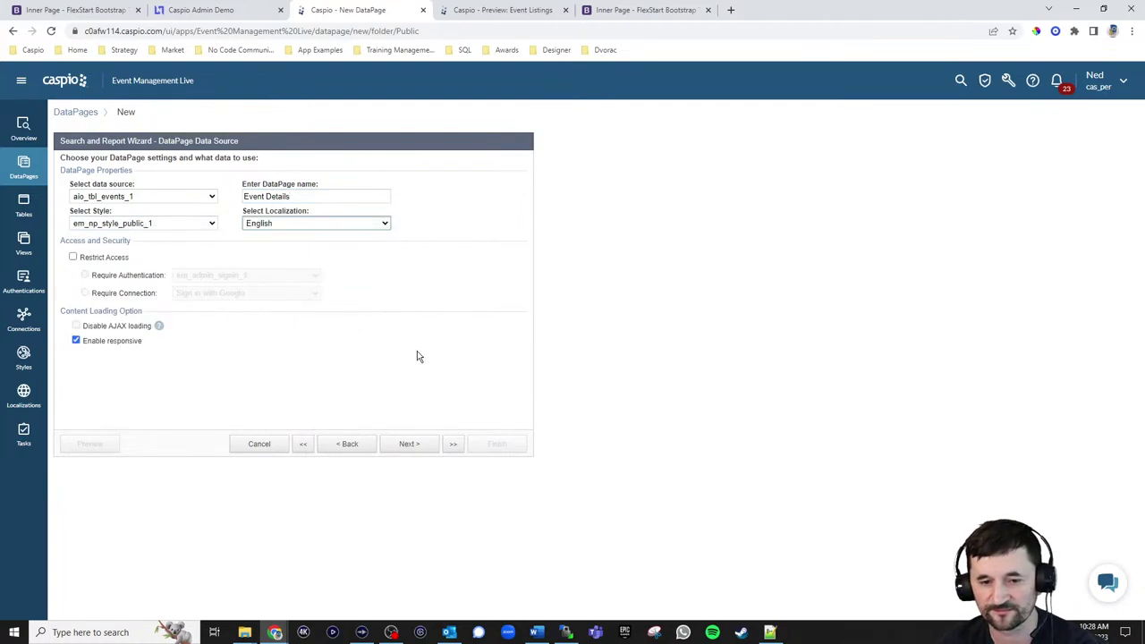
Choose filtering by pre-defined criteria with no search form
{"action": "left_click", "coordinate": [413, 442]}
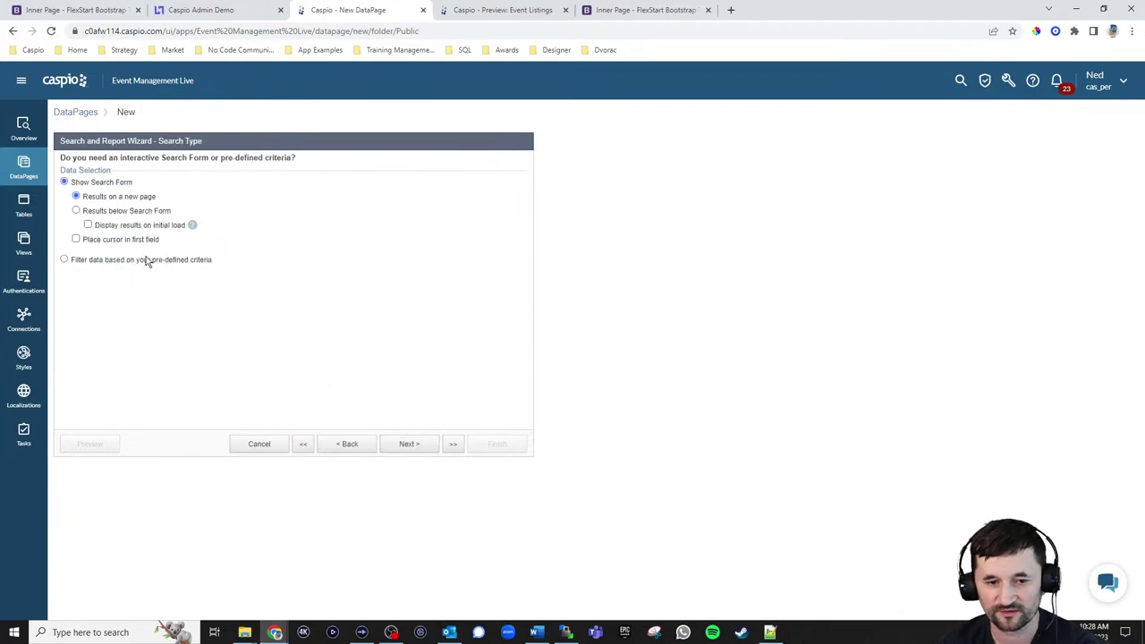
{"action": "left_click", "coordinate": [148, 259]}
{"action": "left_click", "coordinate": [407, 444]}
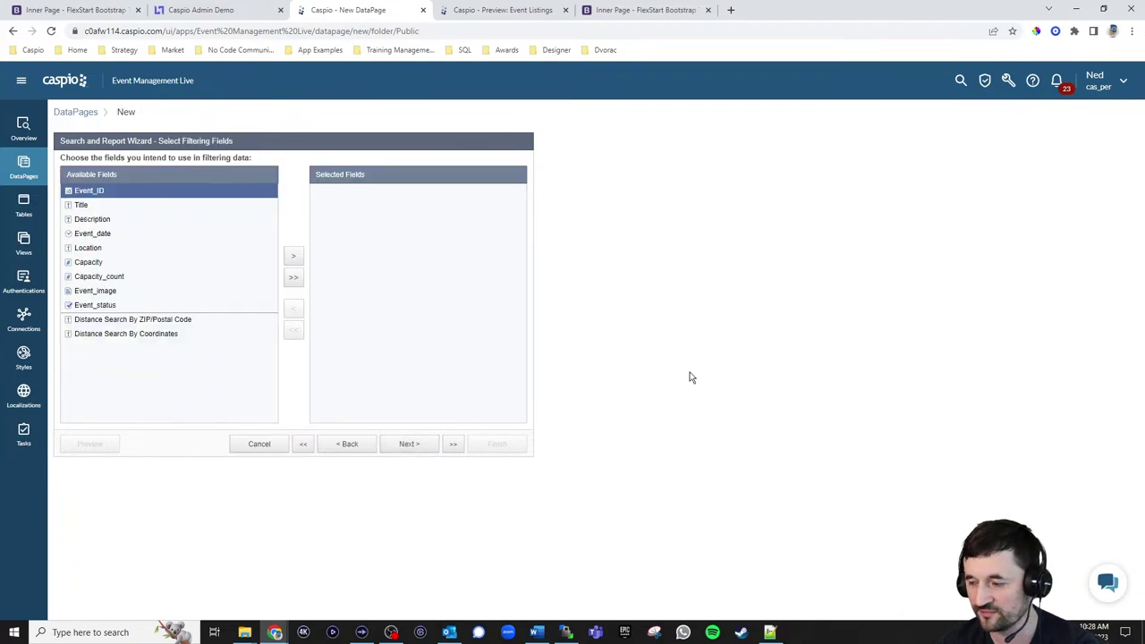
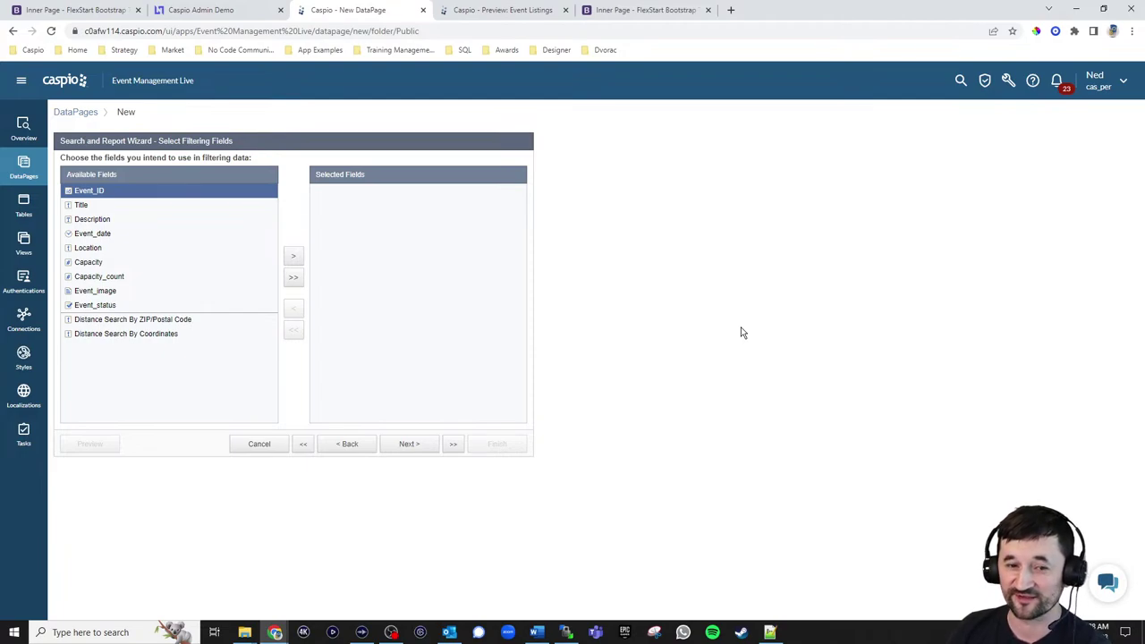
Add Event_ID as a filter field that receives its value from an external parameter
{"action": "left_click", "coordinate": [293, 256]}
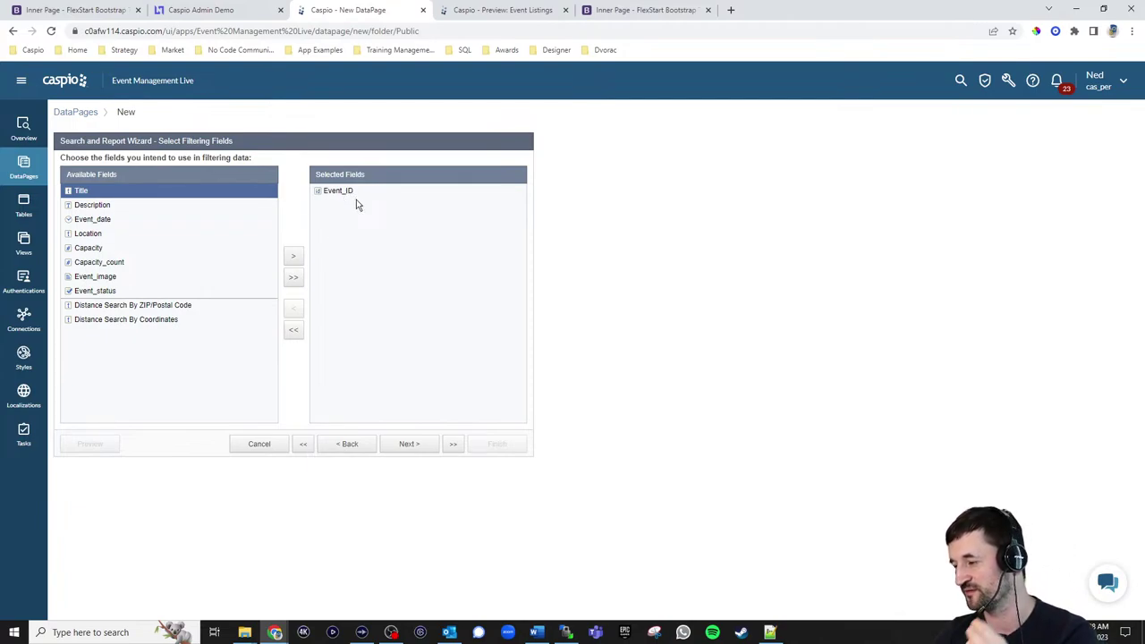
{"action": "left_click", "coordinate": [412, 445]}
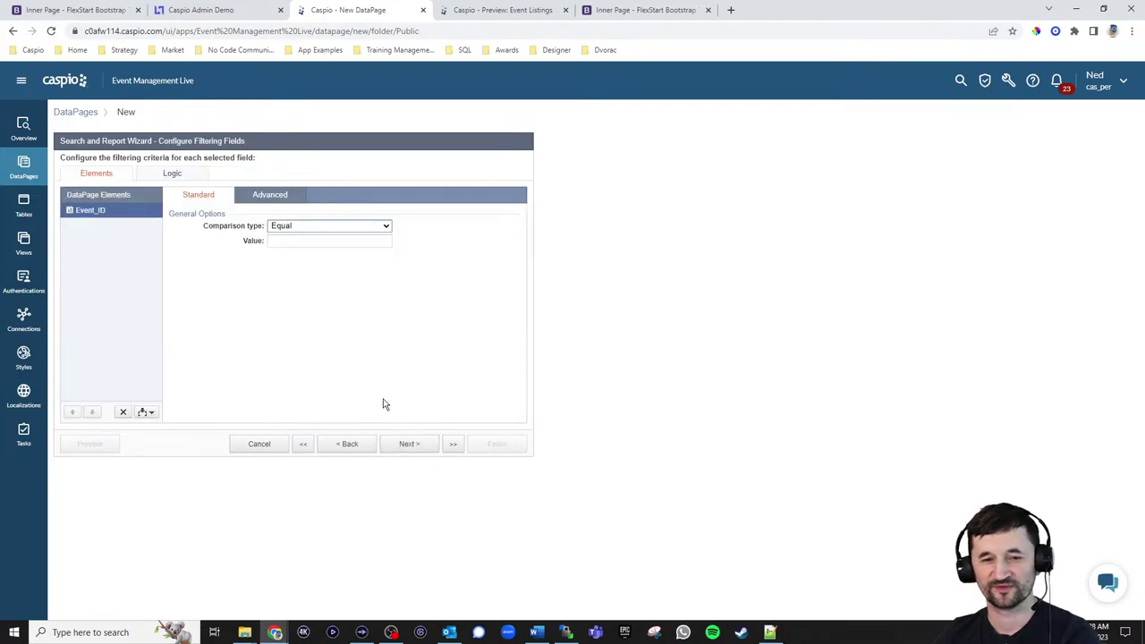
{"action": "left_click", "coordinate": [270, 197]}
{"action": "left_click", "coordinate": [271, 225]}
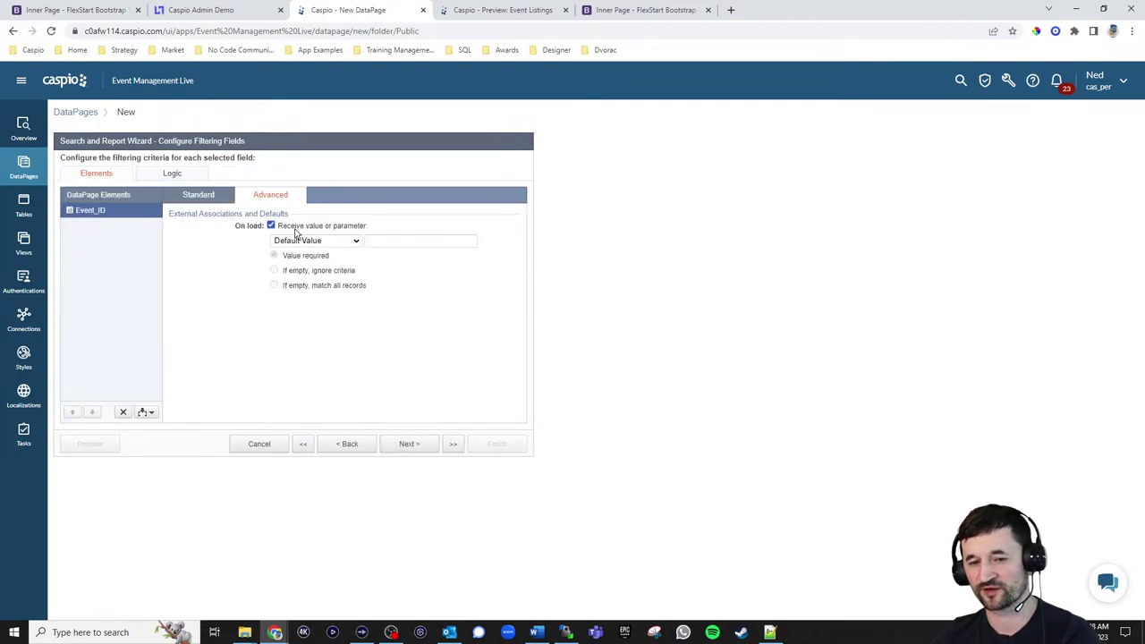
{"action": "left_click", "coordinate": [300, 241]}
{"action": "left_click", "coordinate": [305, 263]}
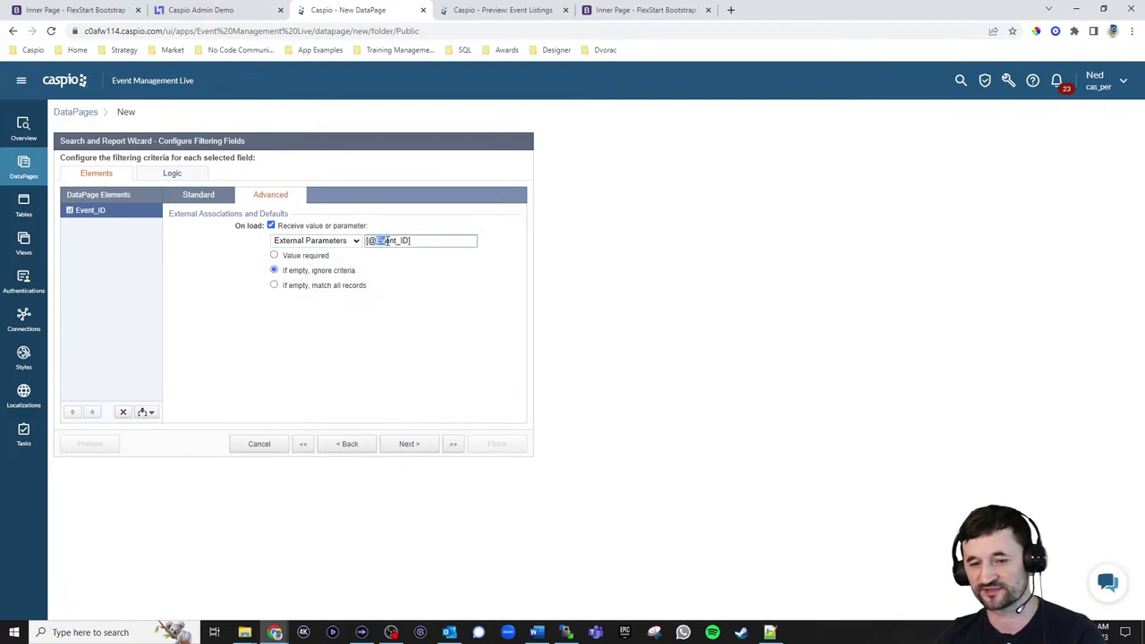
{"action": "left_click_drag", "start_coordinate": [376, 241], "coordinate": [410, 241]}
{"action": "type", "text": "eid"}
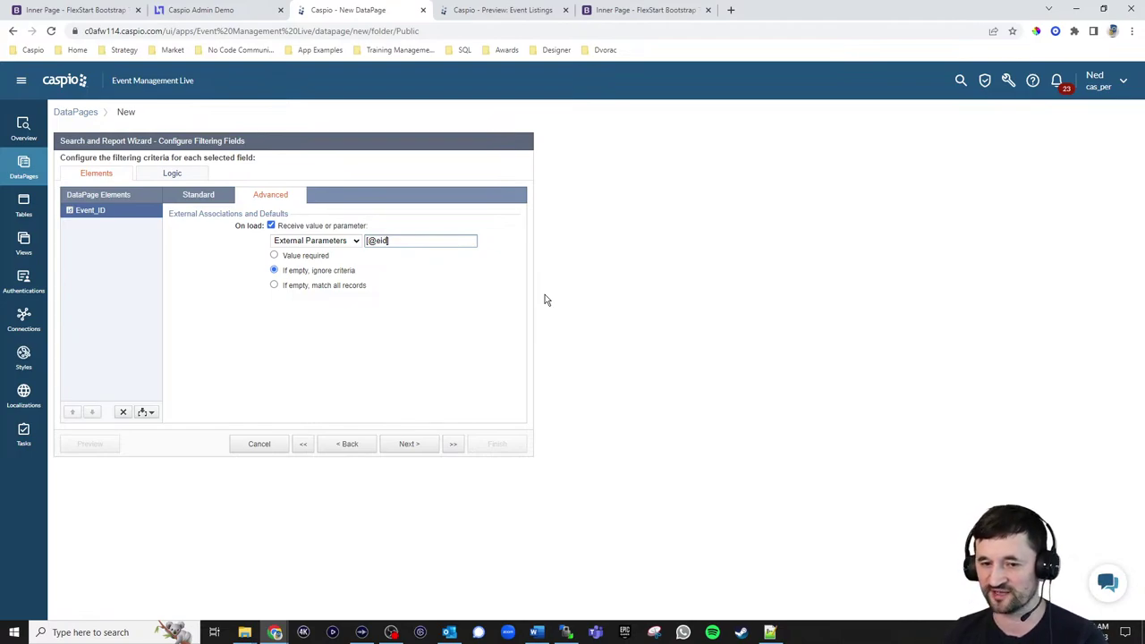
{"action": "left_click", "coordinate": [325, 259]}
{"action": "left_click", "coordinate": [413, 445]}
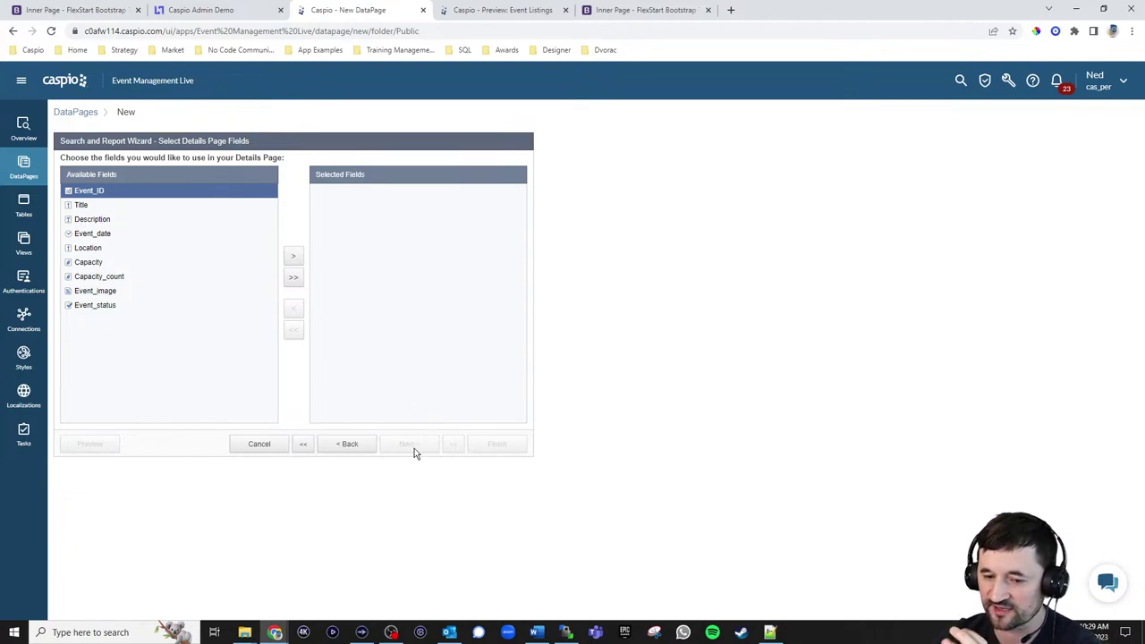
Add Title to the Details Page selected fields
{"action": "left_click", "coordinate": [97, 208]}
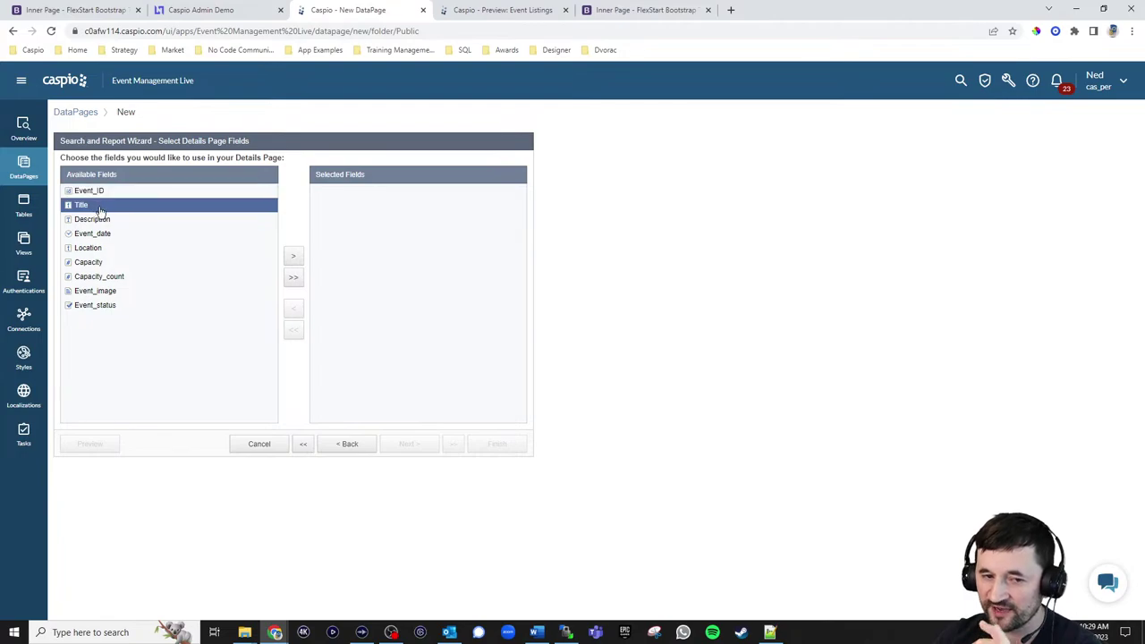
{"action": "left_click", "coordinate": [295, 261]}
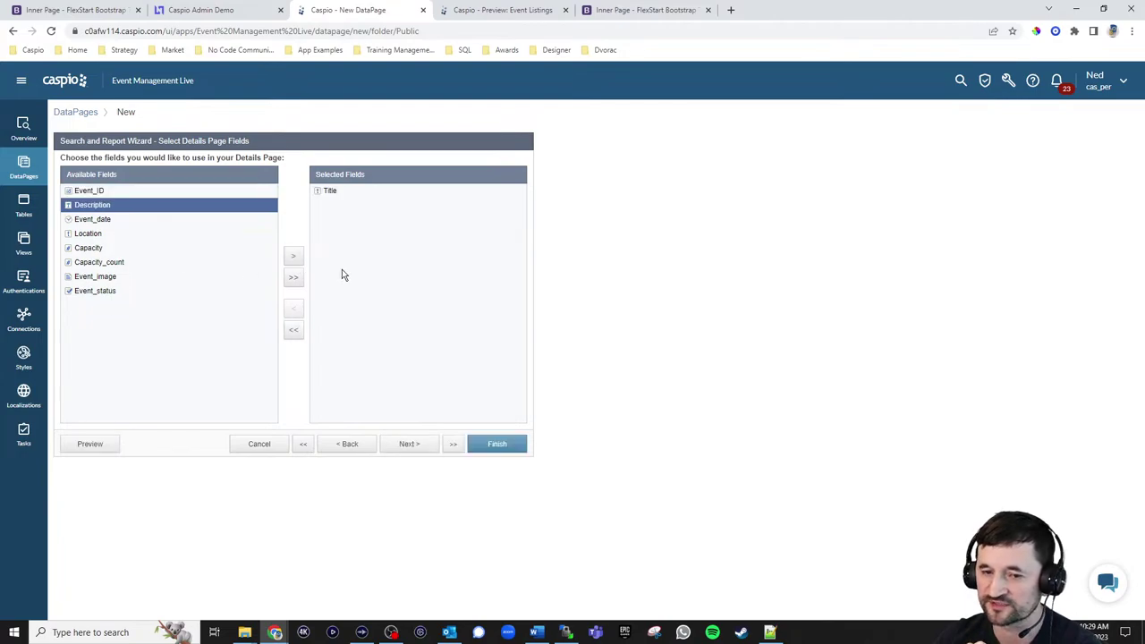
{"action": "left_click", "coordinate": [411, 445]}
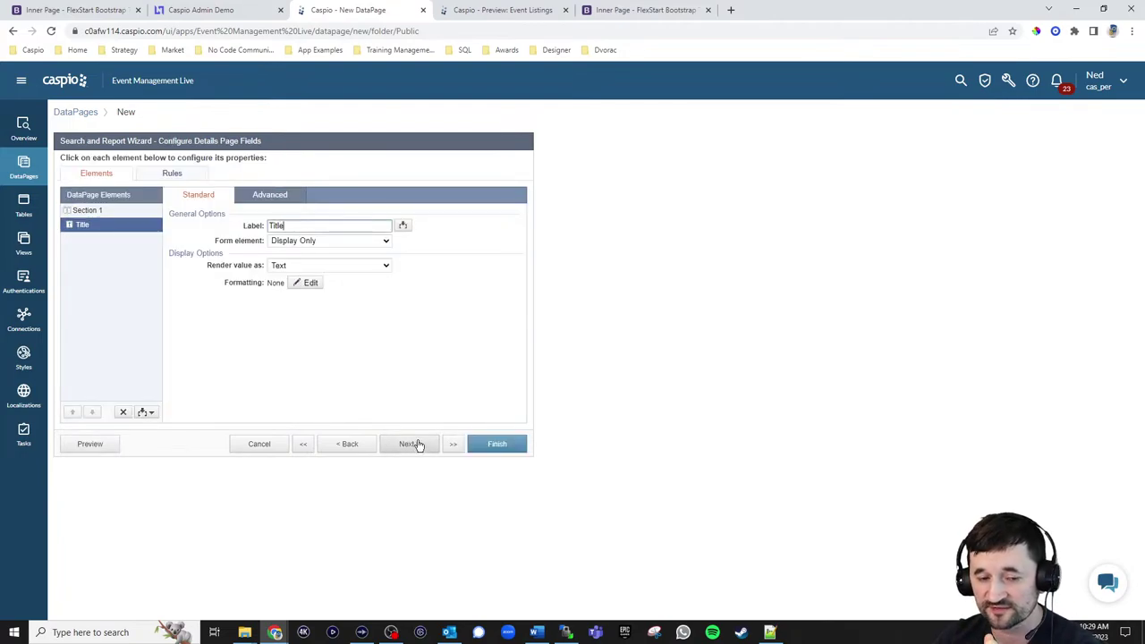
Check the first event's details page on the public site, then advance the wizard
{"action": "left_click", "coordinate": [352, 444]}
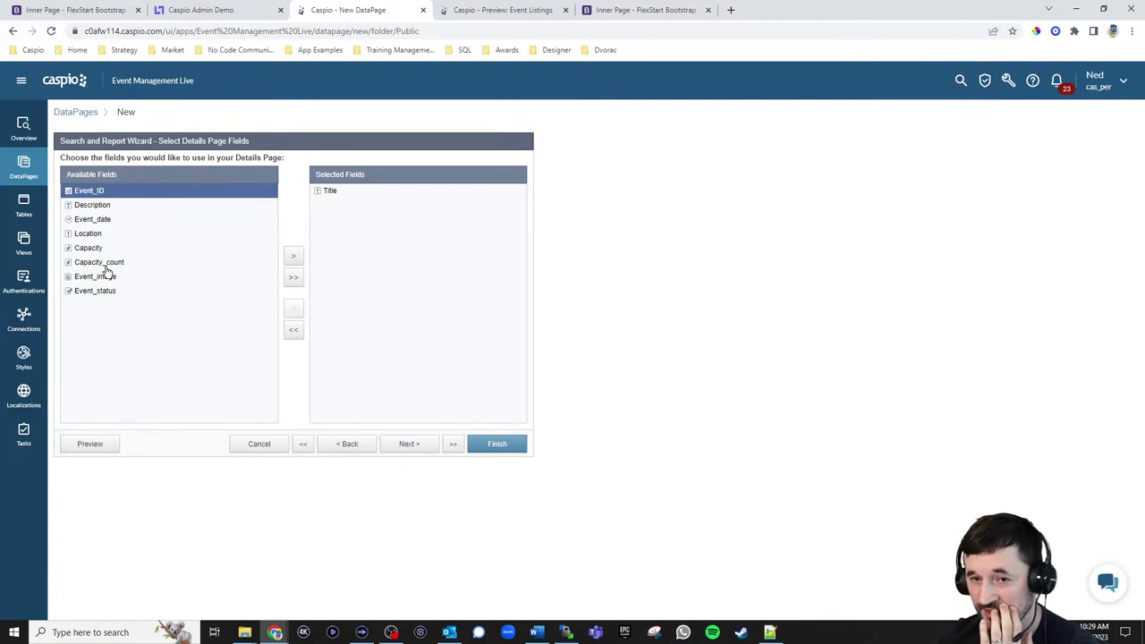
{"action": "left_click", "coordinate": [92, 12]}
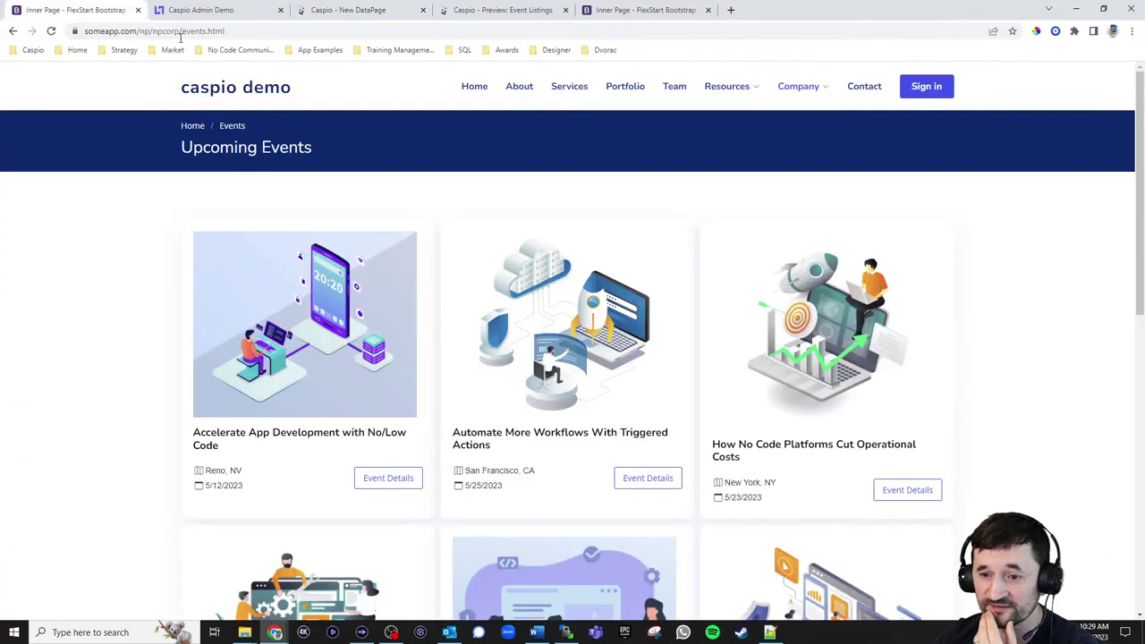
{"action": "left_click", "coordinate": [405, 480]}
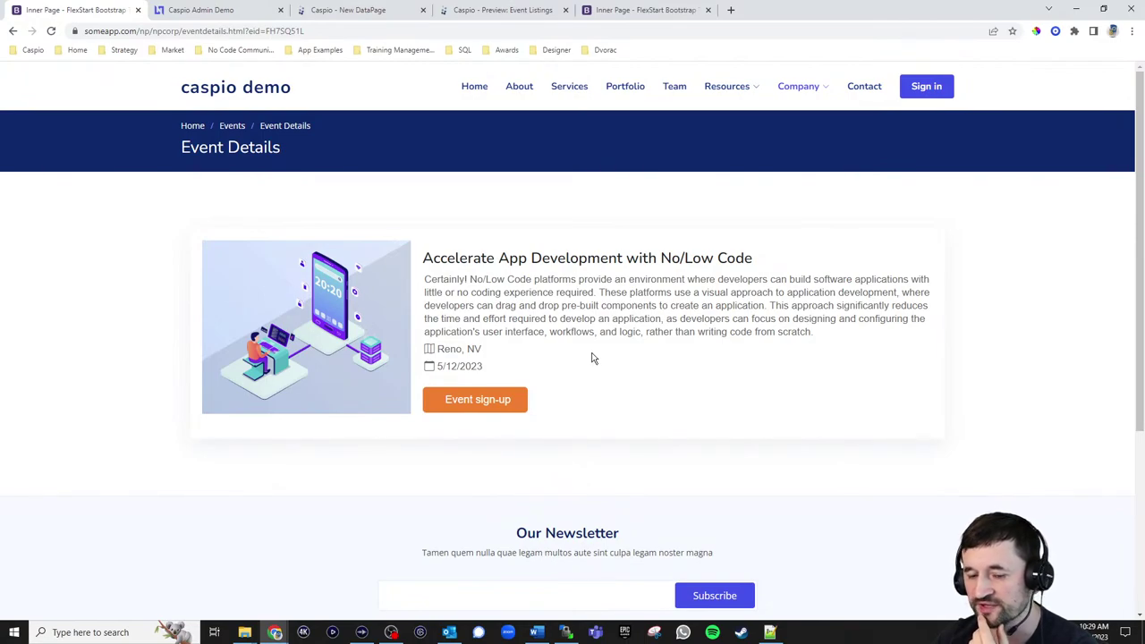
{"action": "left_click", "coordinate": [347, 11]}
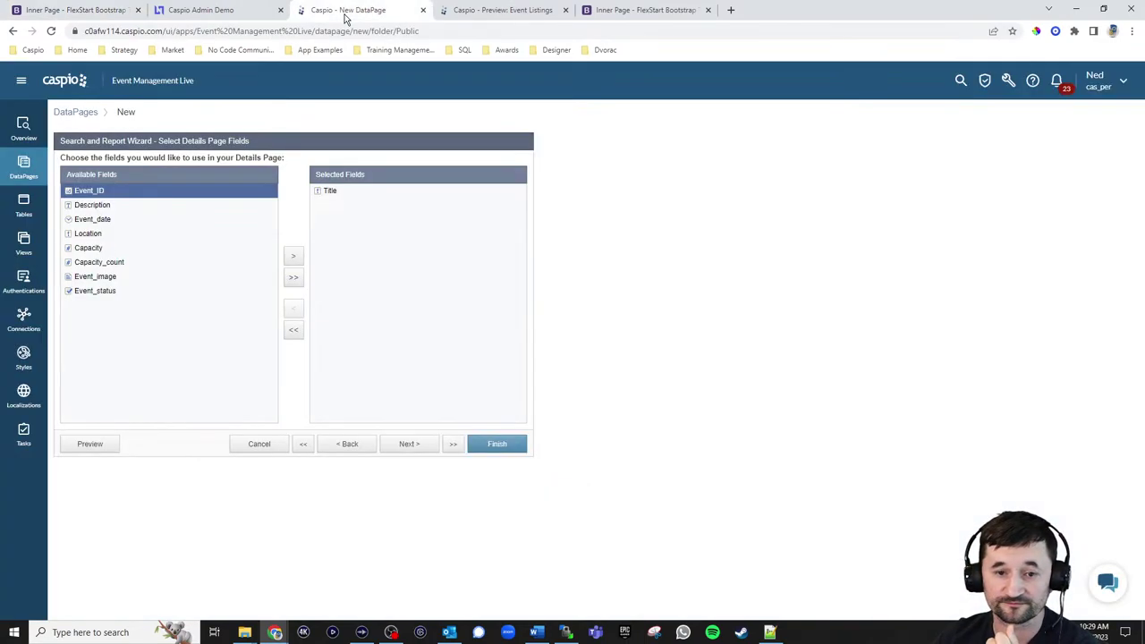
{"action": "left_click", "coordinate": [415, 443]}
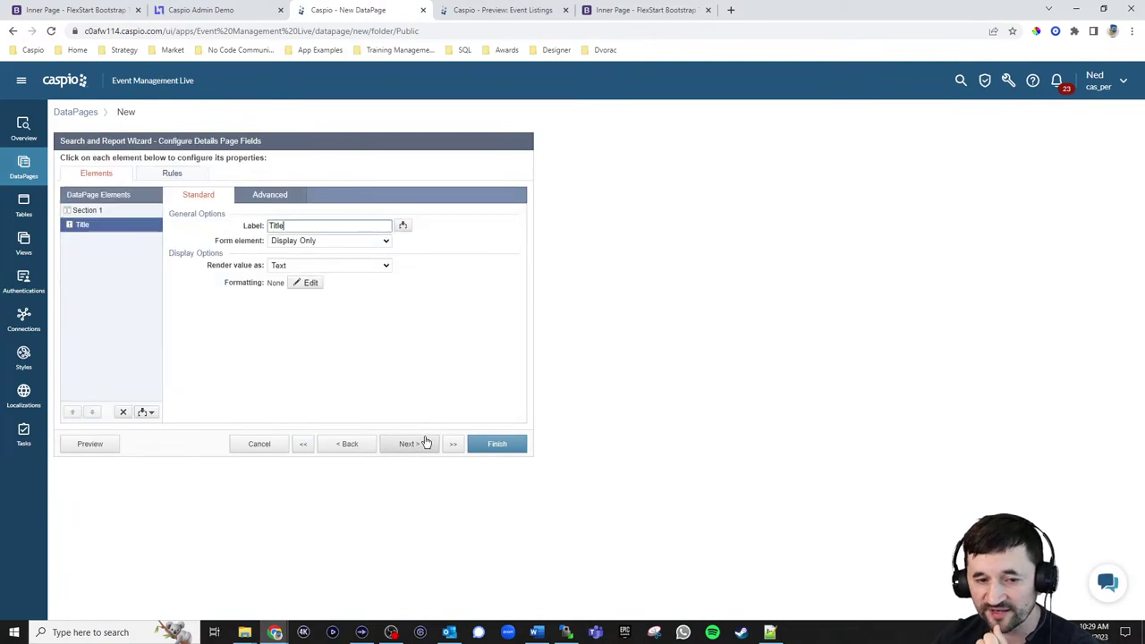
Insert an HTML Block on the details page with Enable HTML editor turned off
{"action": "left_click", "coordinate": [148, 413]}
{"action": "left_click", "coordinate": [129, 440]}
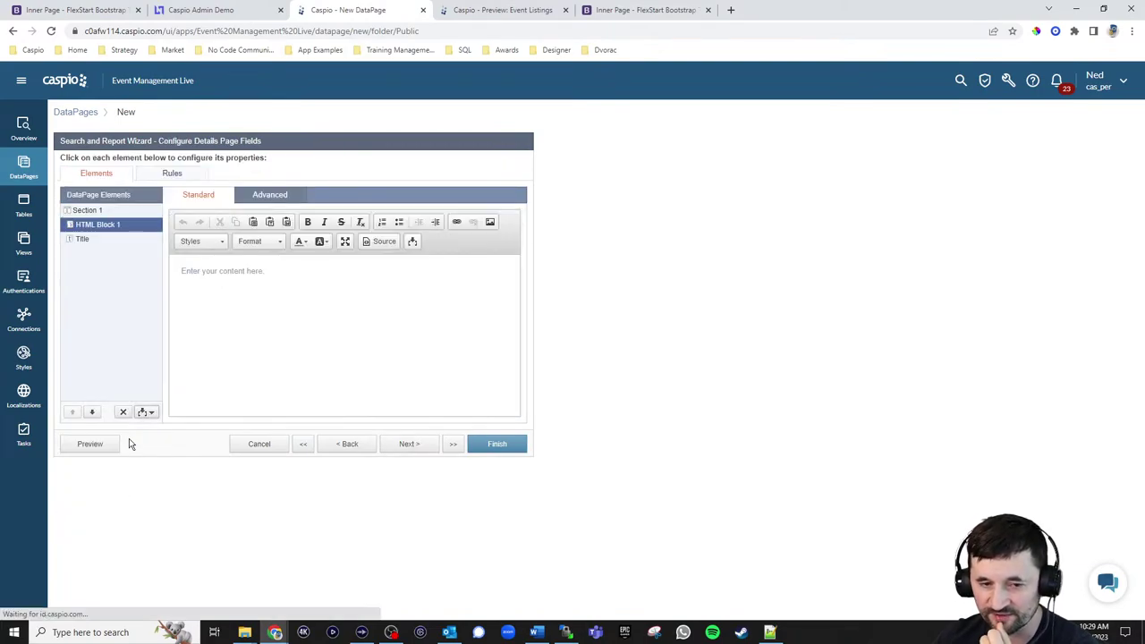
{"action": "left_click", "coordinate": [272, 196]}
{"action": "left_click", "coordinate": [295, 228]}
{"action": "left_click", "coordinate": [217, 202]}
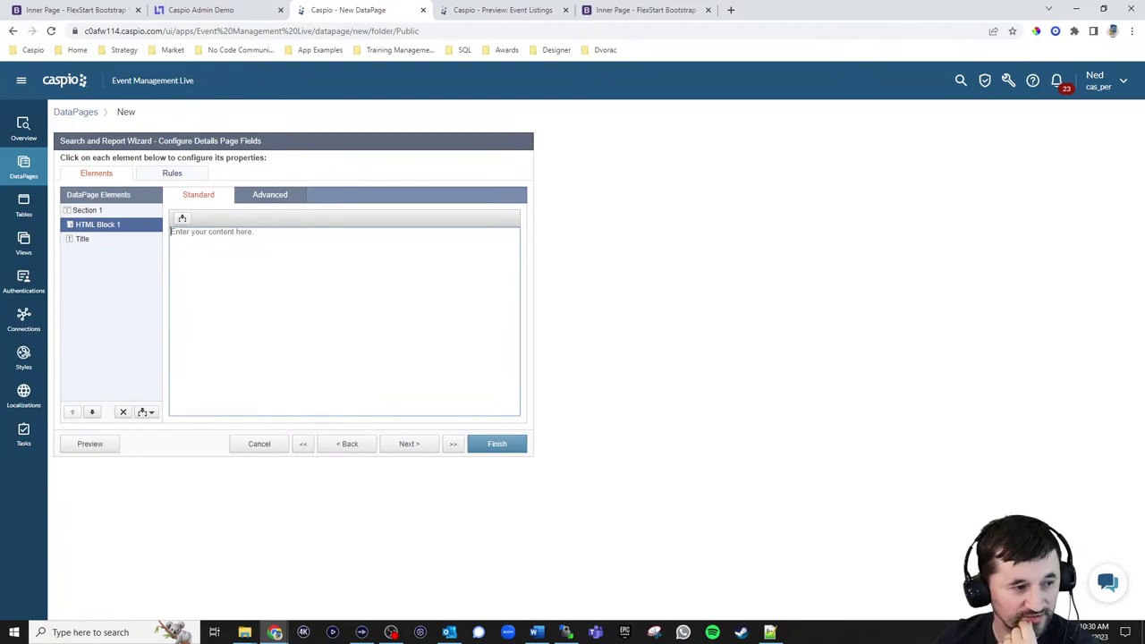
Paste the event card markup with image, title, description, location, date and sign-up link
{"action": "key", "text": "alt+Tab"}
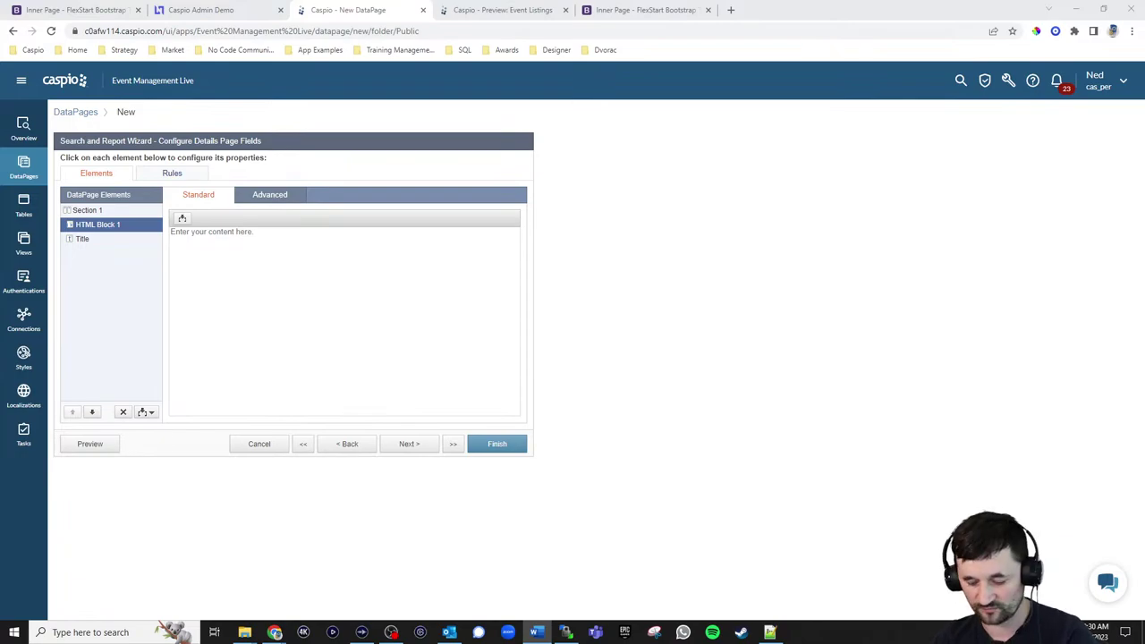
{"action": "left_click", "coordinate": [299, 278]}
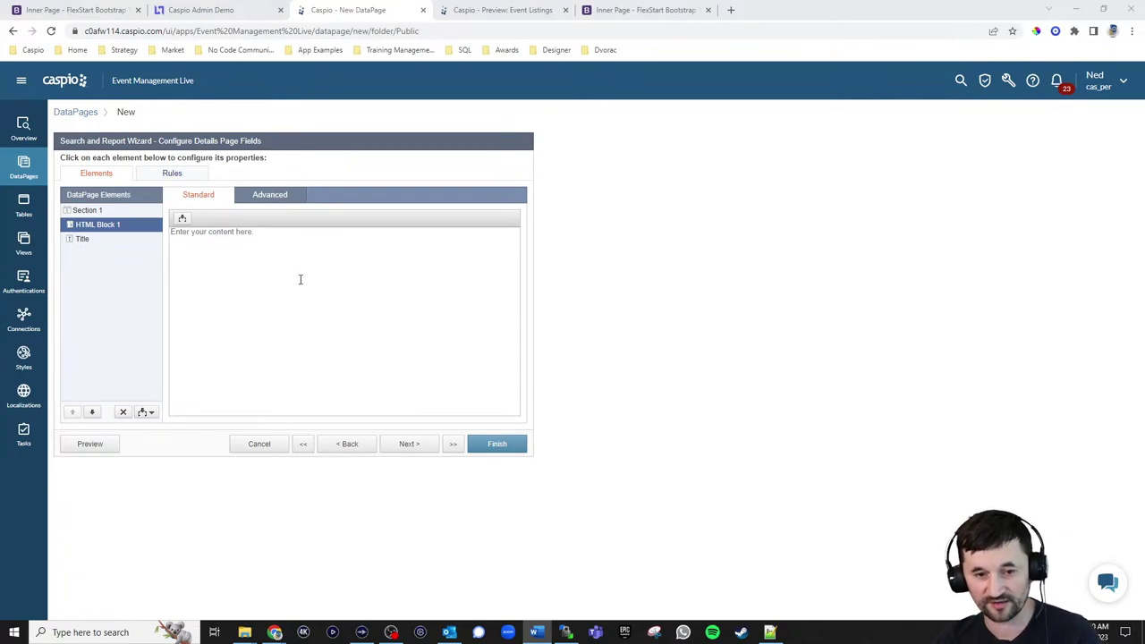
{"action": "key", "text": "ctrl+v"}
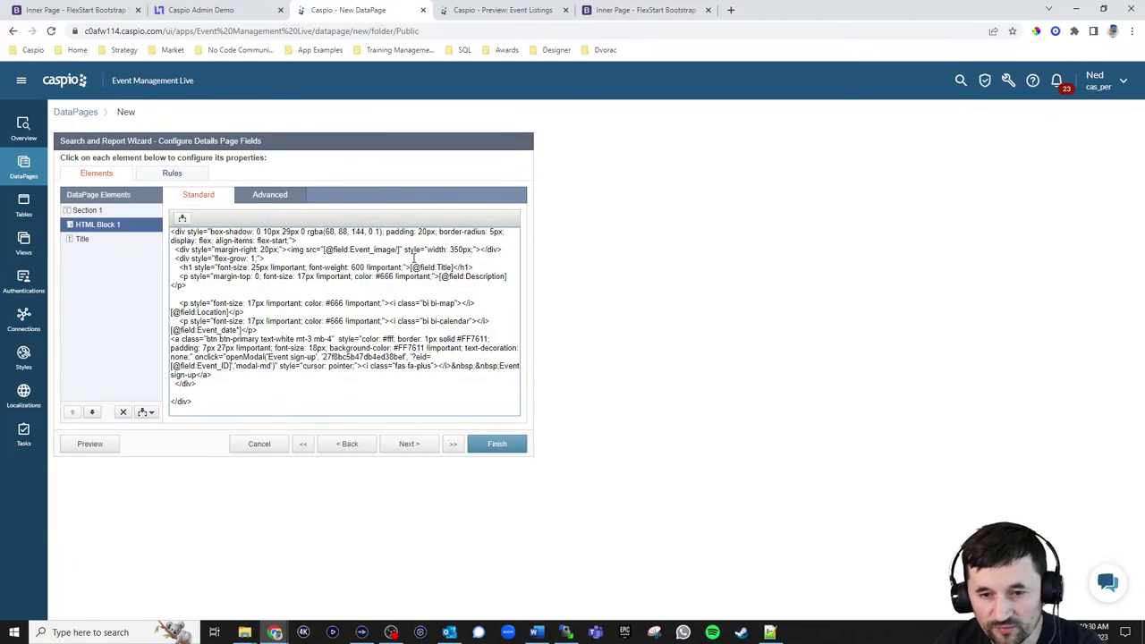
{"action": "left_click_drag", "start_coordinate": [304, 239], "coordinate": [162, 234]}
{"action": "left_click_drag", "start_coordinate": [201, 402], "coordinate": [170, 409]}
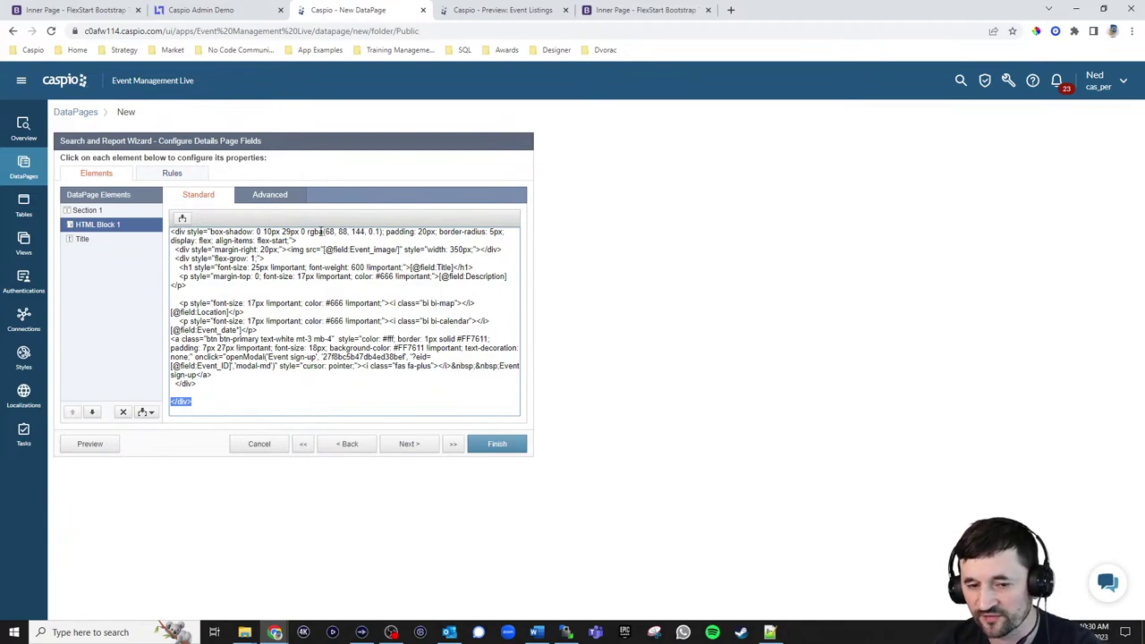
Compare HTML Block 1's code against the live event details page
{"action": "left_click", "coordinate": [101, 12]}
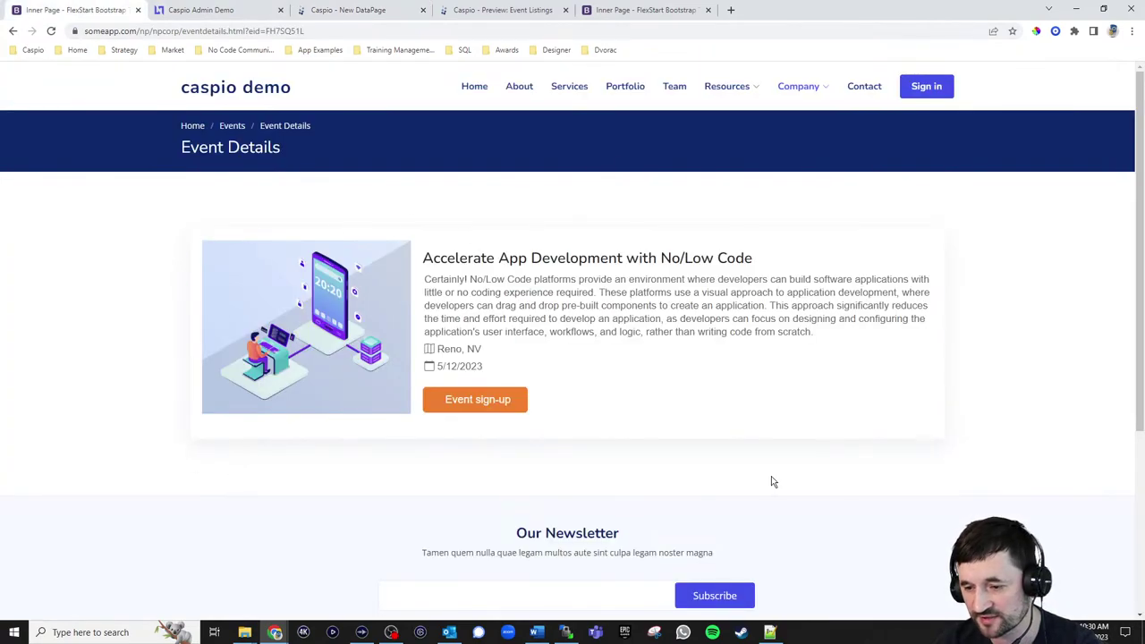
{"action": "left_click", "coordinate": [352, 12]}
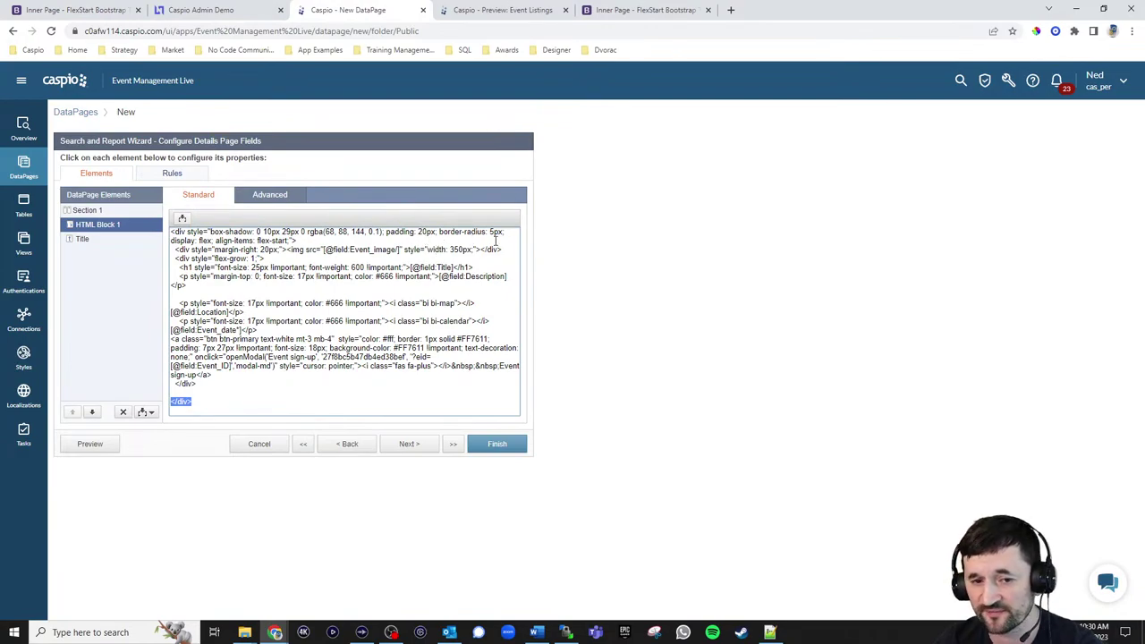
{"action": "left_click", "coordinate": [63, 14]}
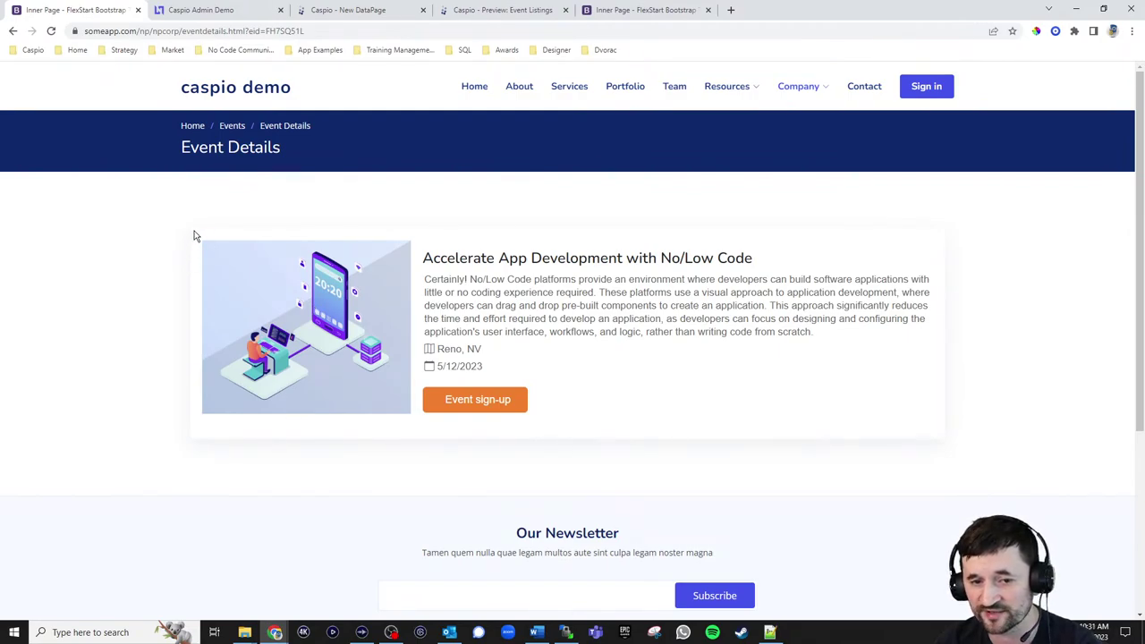
{"action": "left_click", "coordinate": [357, 12]}
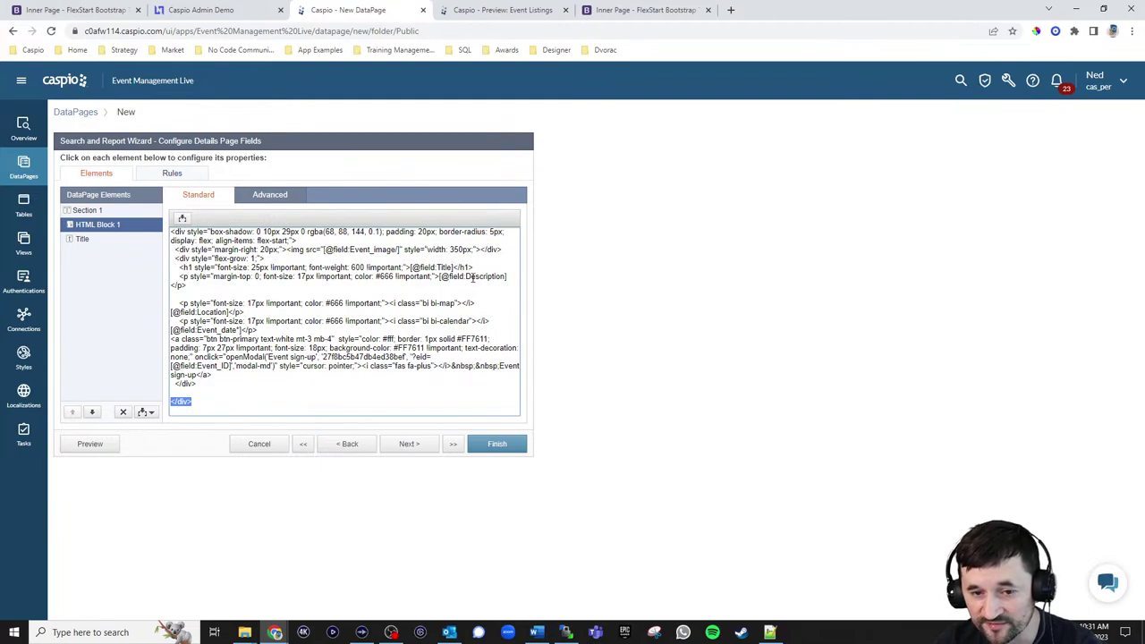
{"action": "left_click", "coordinate": [101, 12]}
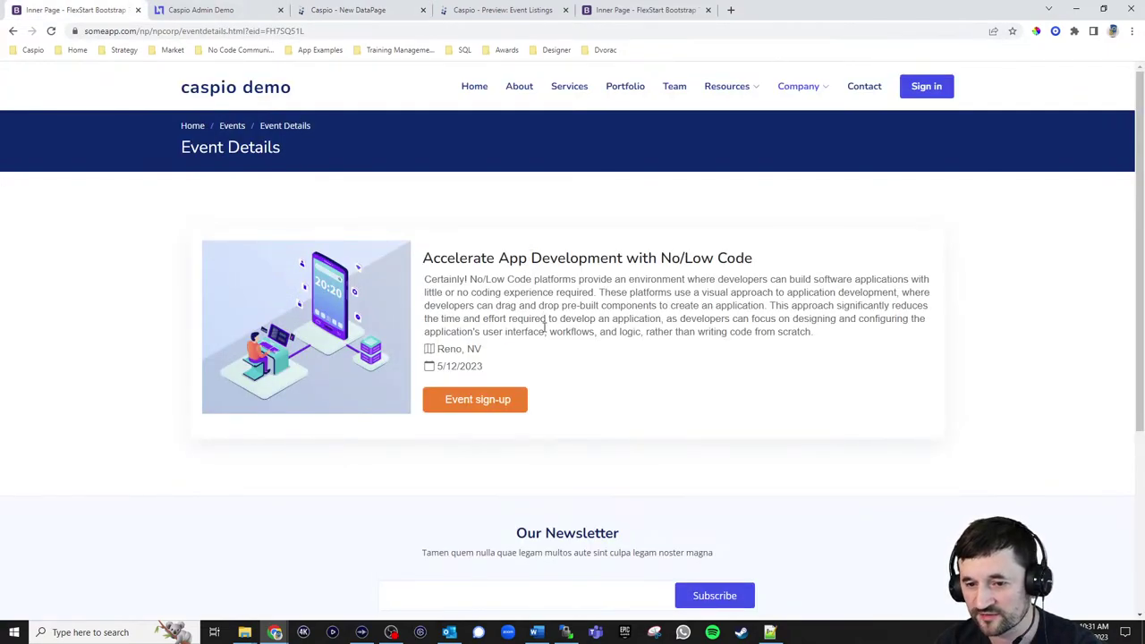
{"action": "left_click", "coordinate": [343, 16]}
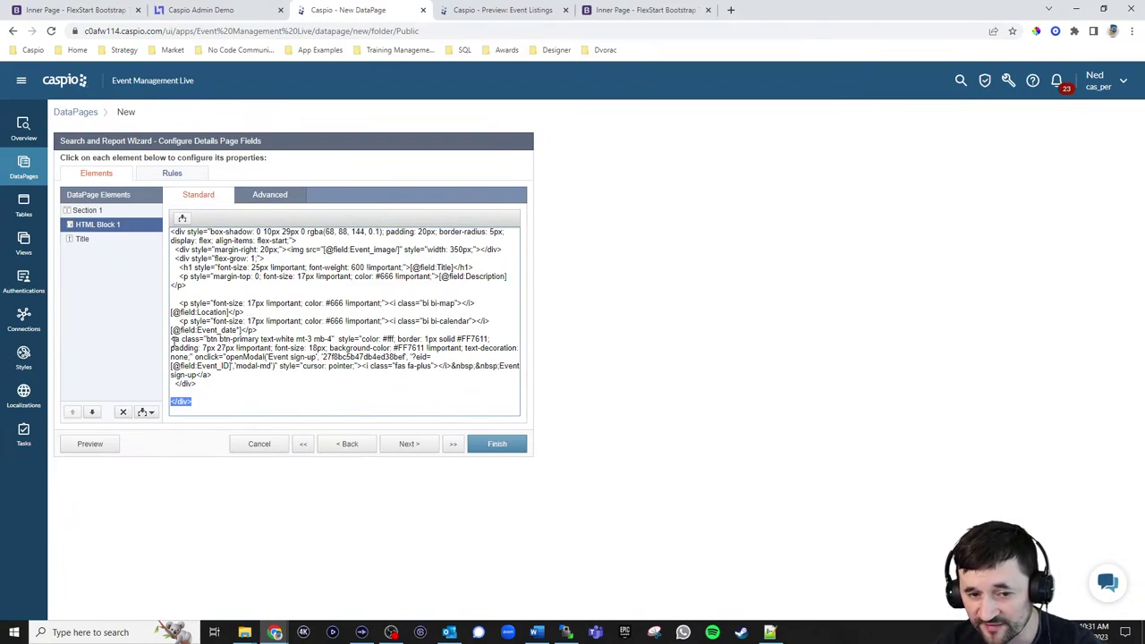
Check the Event sign-up link markup and test its sign-up form on the live page
{"action": "left_click_drag", "start_coordinate": [170, 340], "coordinate": [331, 375]}
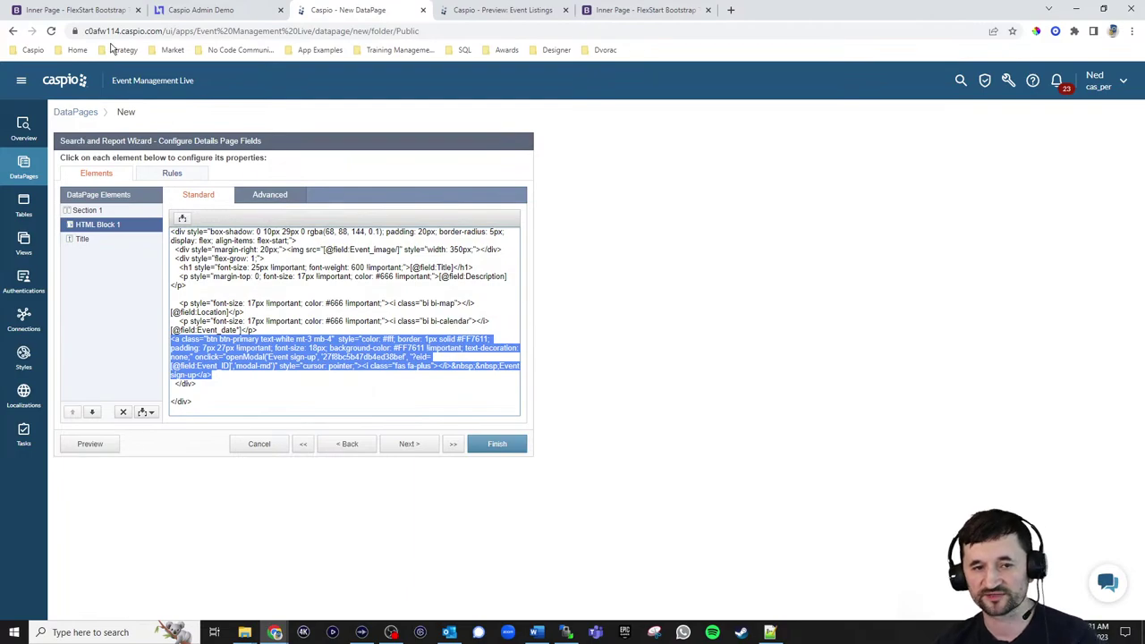
{"action": "left_click", "coordinate": [76, 10]}
{"action": "left_click", "coordinate": [469, 401]}
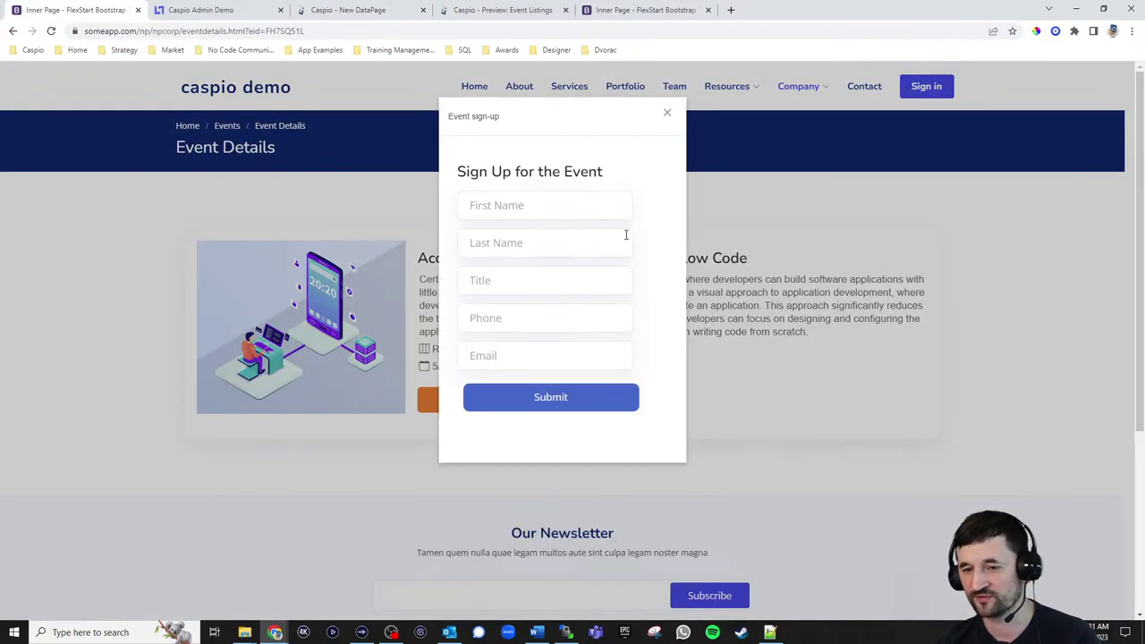
{"action": "left_click", "coordinate": [668, 113]}
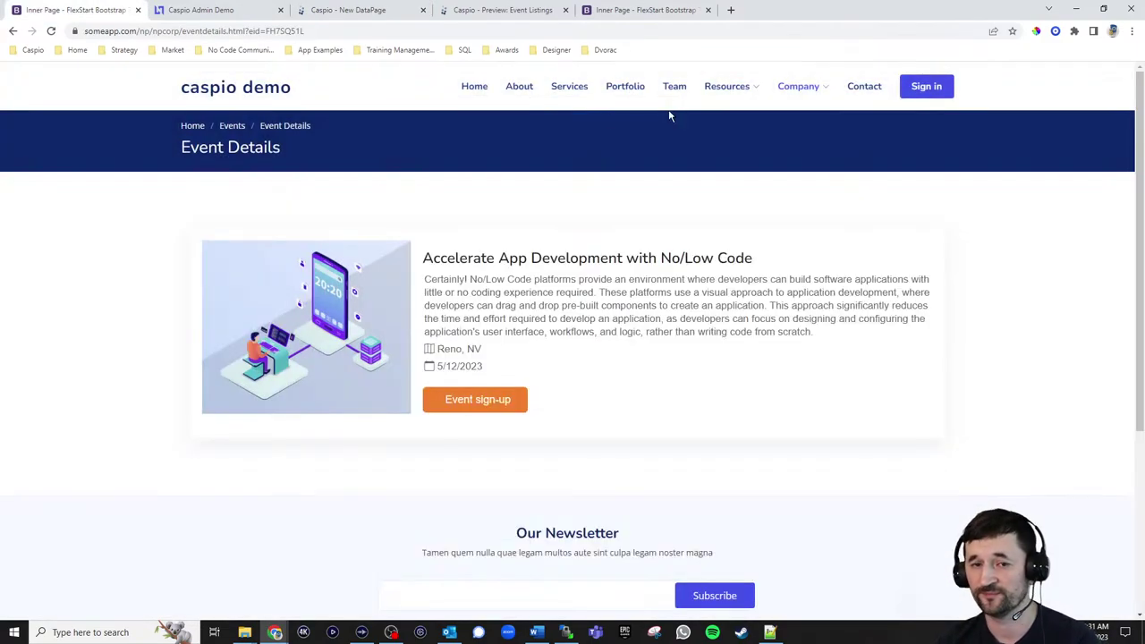
{"action": "left_click", "coordinate": [322, 10]}
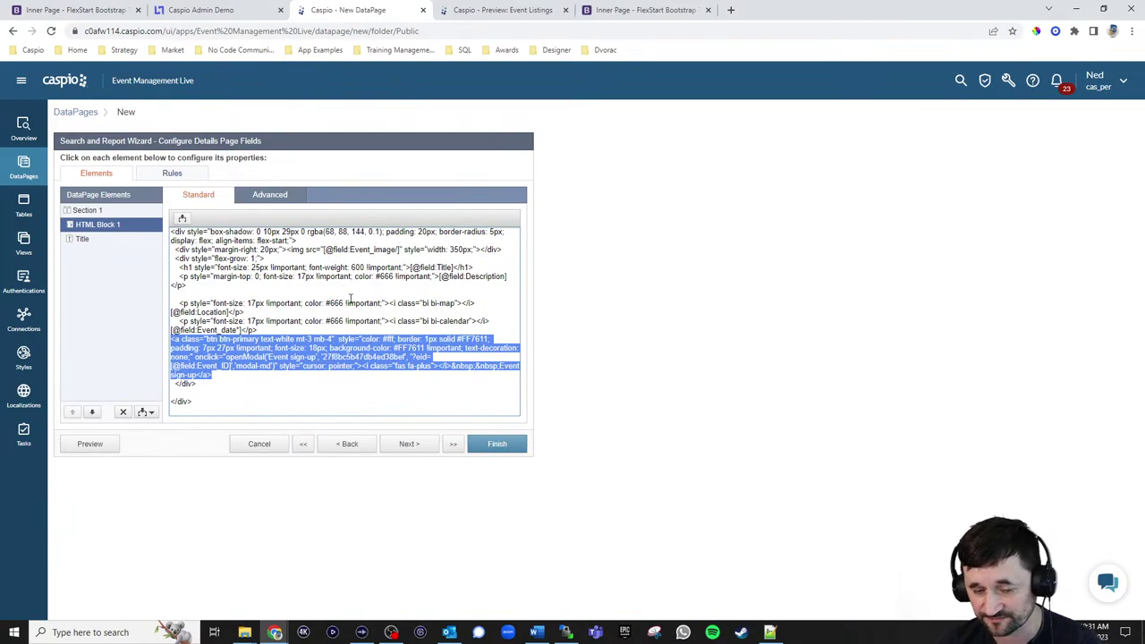
{"action": "left_click", "coordinate": [329, 376]}
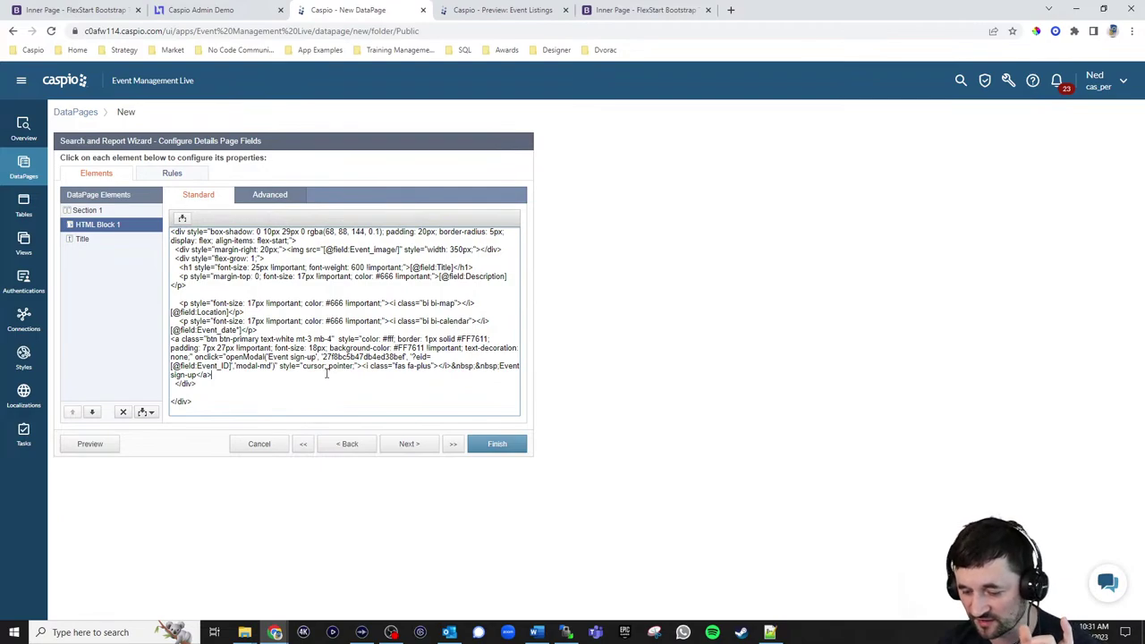
Insert a Header & Footer and disable the Header's HTML editor
{"action": "left_click", "coordinate": [147, 412]}
{"action": "left_click", "coordinate": [127, 467]}
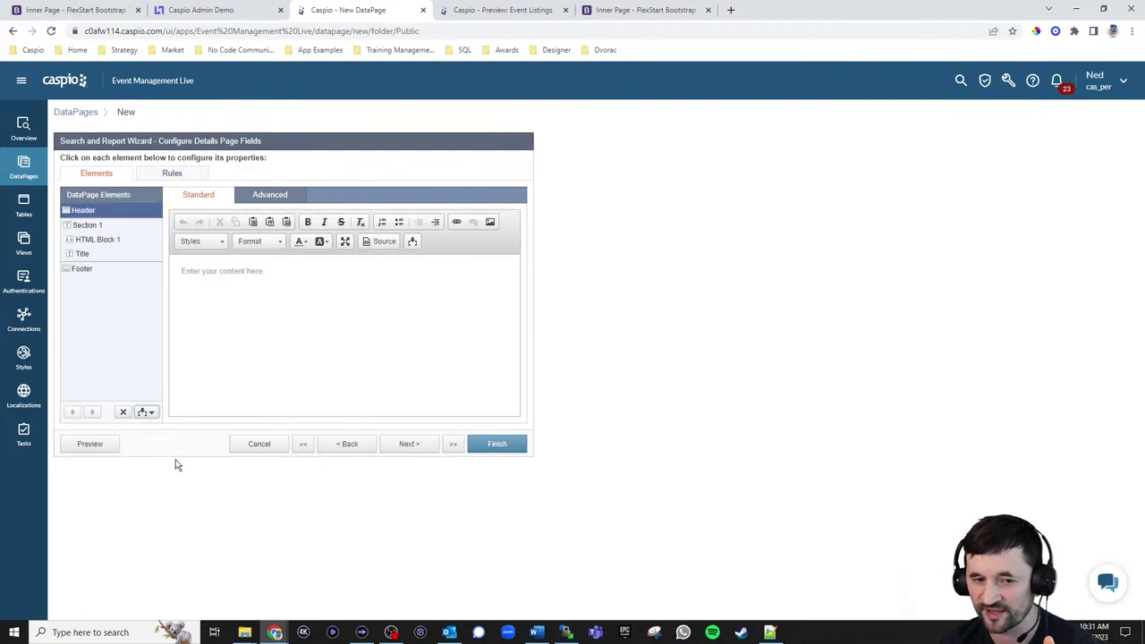
{"action": "left_click", "coordinate": [273, 194]}
{"action": "left_click", "coordinate": [271, 225]}
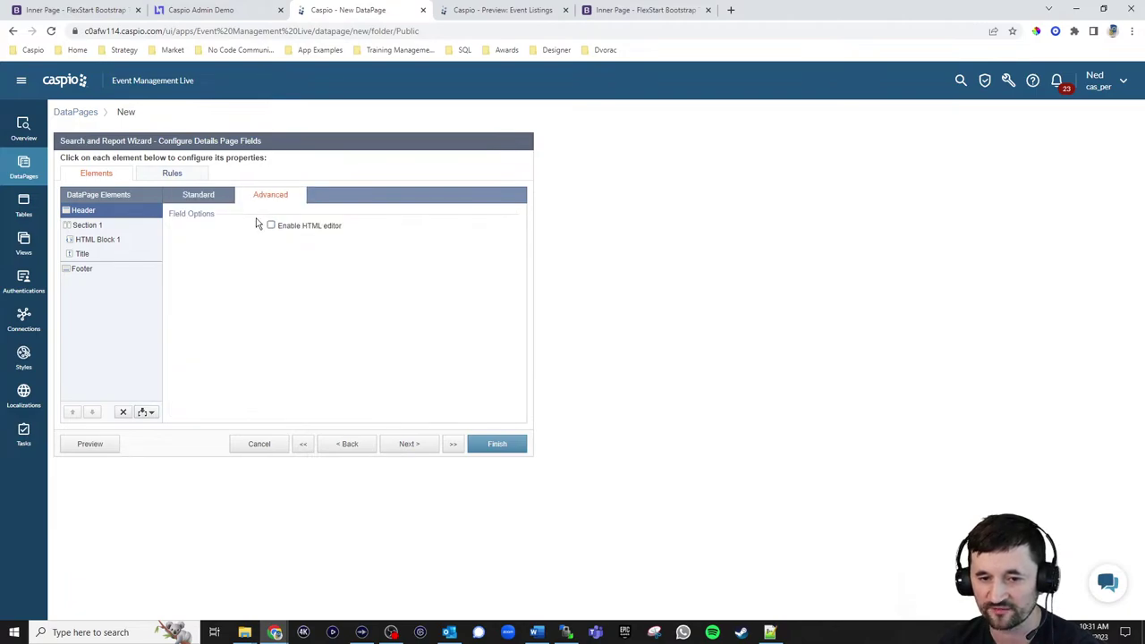
{"action": "left_click", "coordinate": [198, 195]}
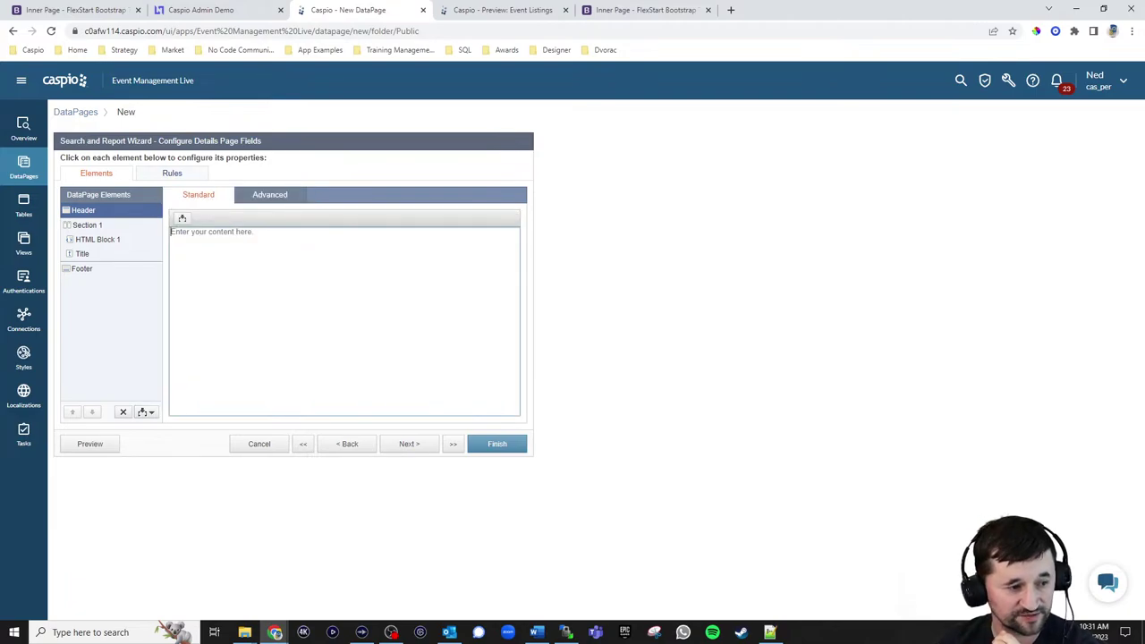
Paste the modal CSS plus jQuery 3.5.1 and Bootstrap 3.4.1 script tags into the Header
{"action": "key", "text": "alt+Tab"}
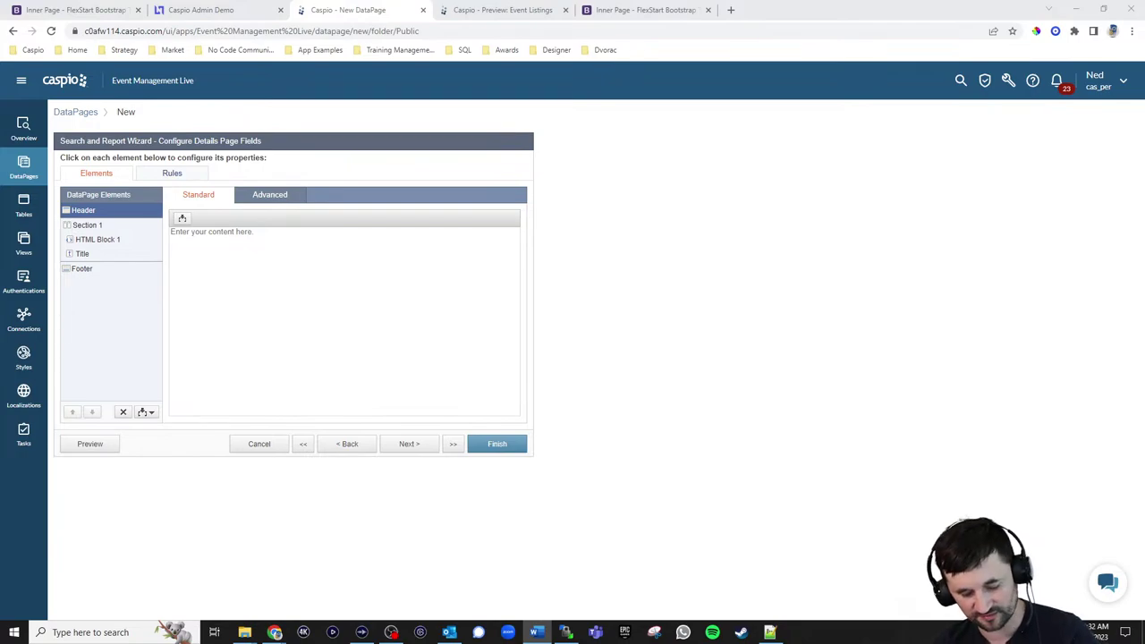
{"action": "key", "text": "ctrl+v"}
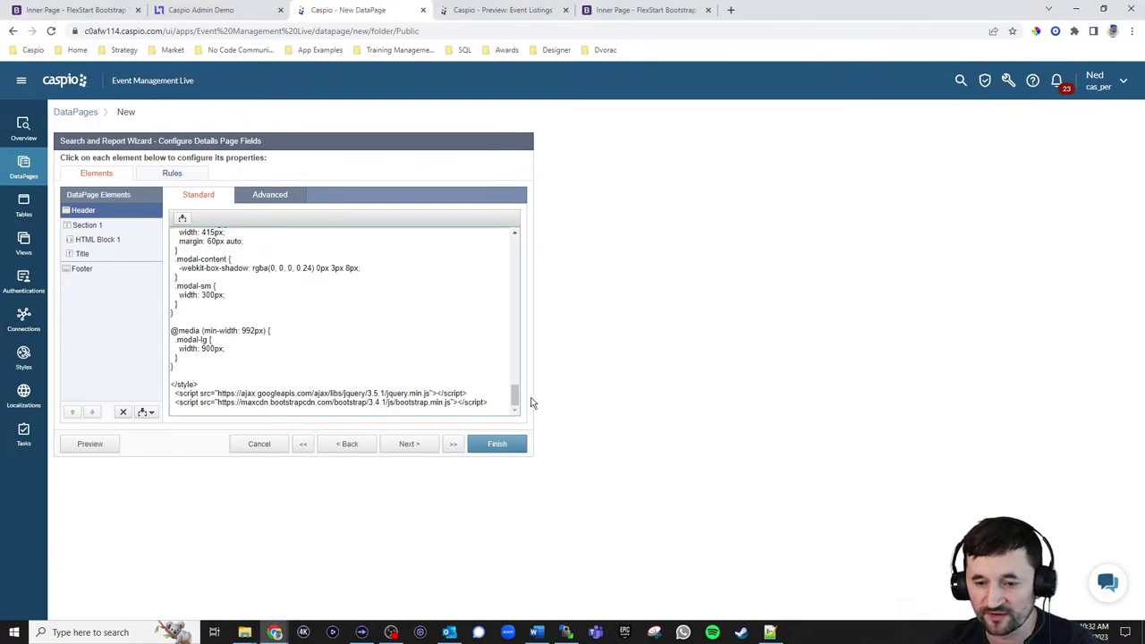
{"action": "left_click_drag", "start_coordinate": [515, 395], "coordinate": [515, 248]}
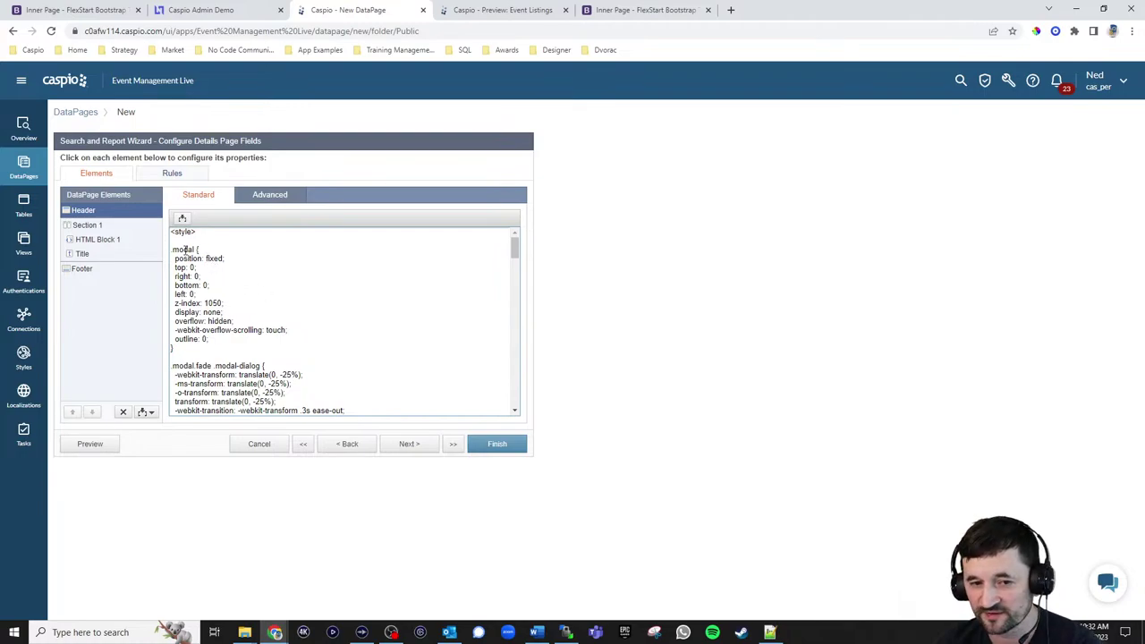
{"action": "left_click_drag", "start_coordinate": [516, 251], "coordinate": [522, 296]}
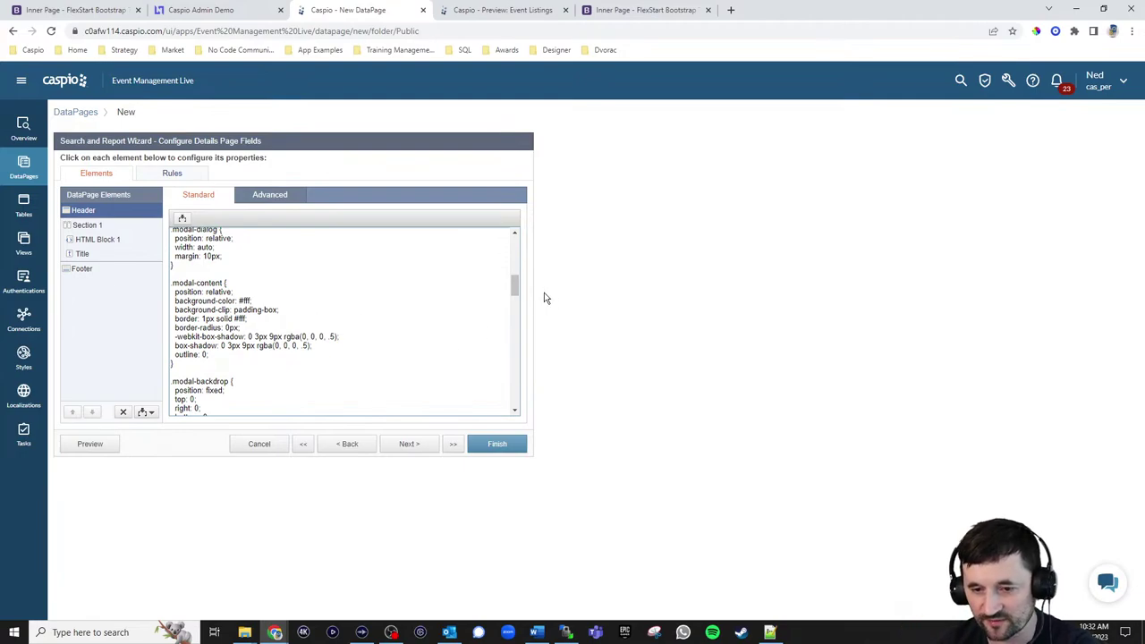
{"action": "left_click_drag", "start_coordinate": [515, 284], "coordinate": [306, 322]}
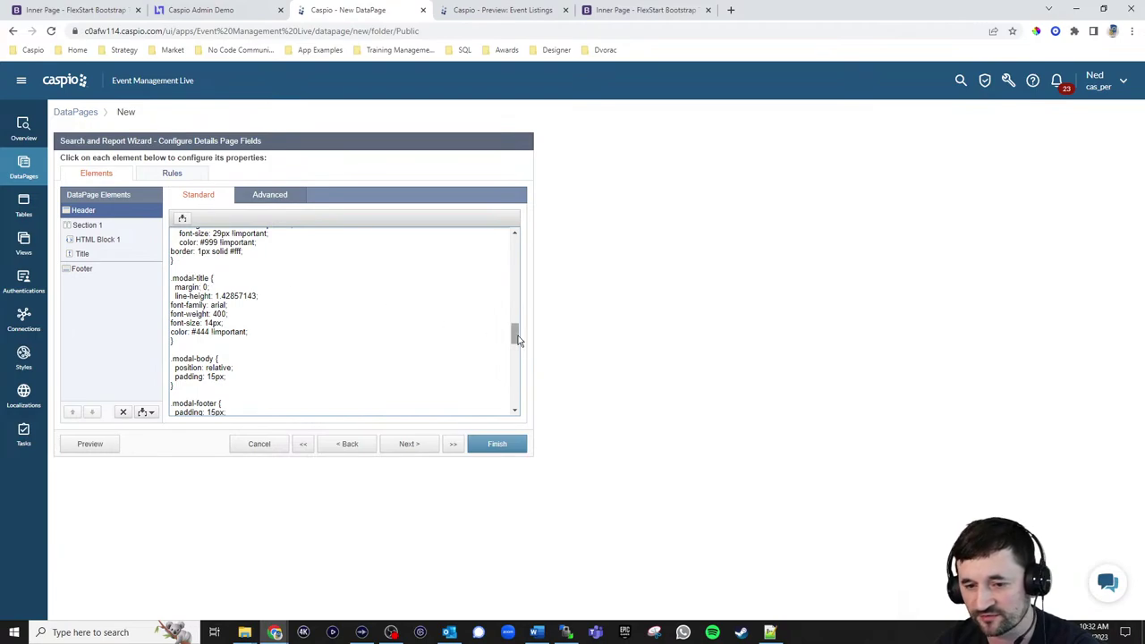
{"action": "left_click_drag", "start_coordinate": [515, 334], "coordinate": [245, 385]}
{"action": "left_click", "coordinate": [244, 384]}
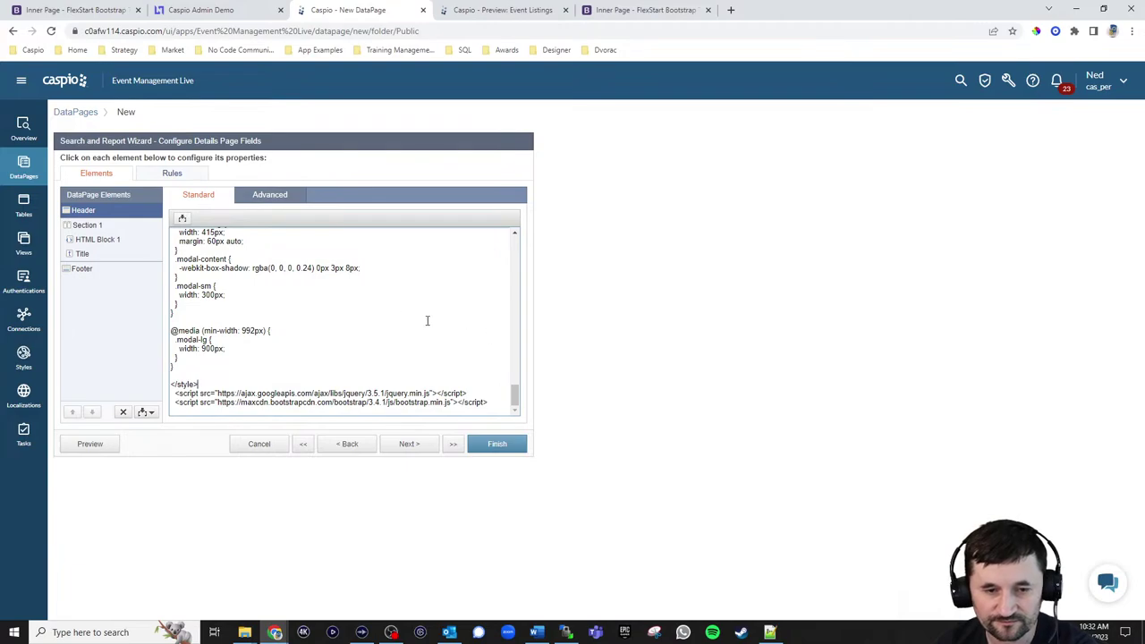
{"action": "left_click", "coordinate": [83, 272]}
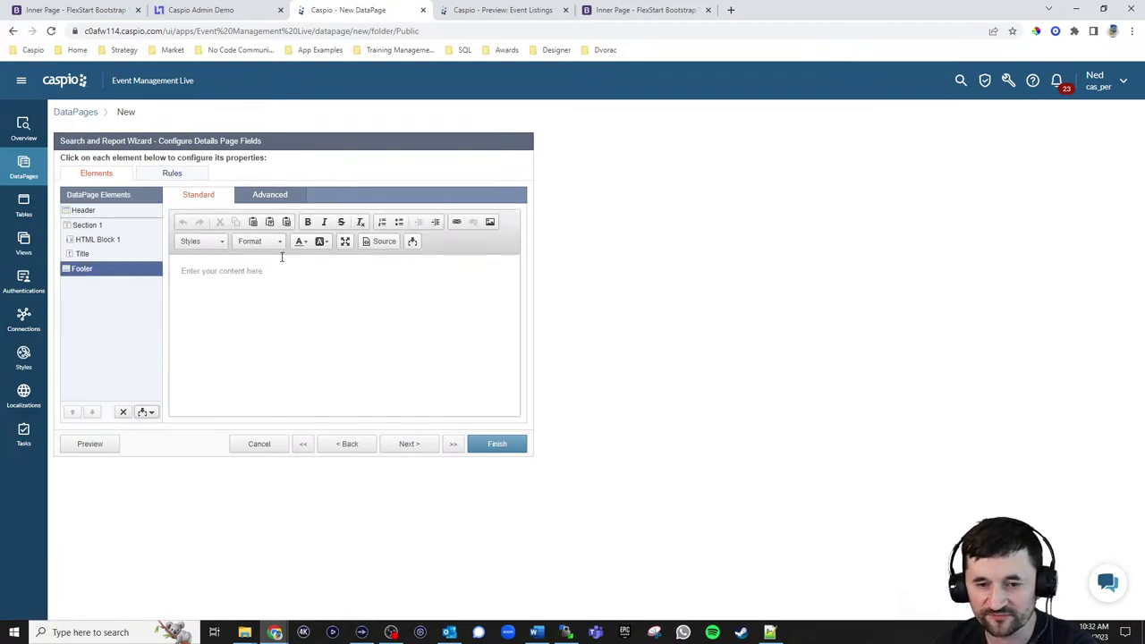
Paste the modal container markup and openModal DataPage script into the Footer
{"action": "left_click", "coordinate": [274, 195]}
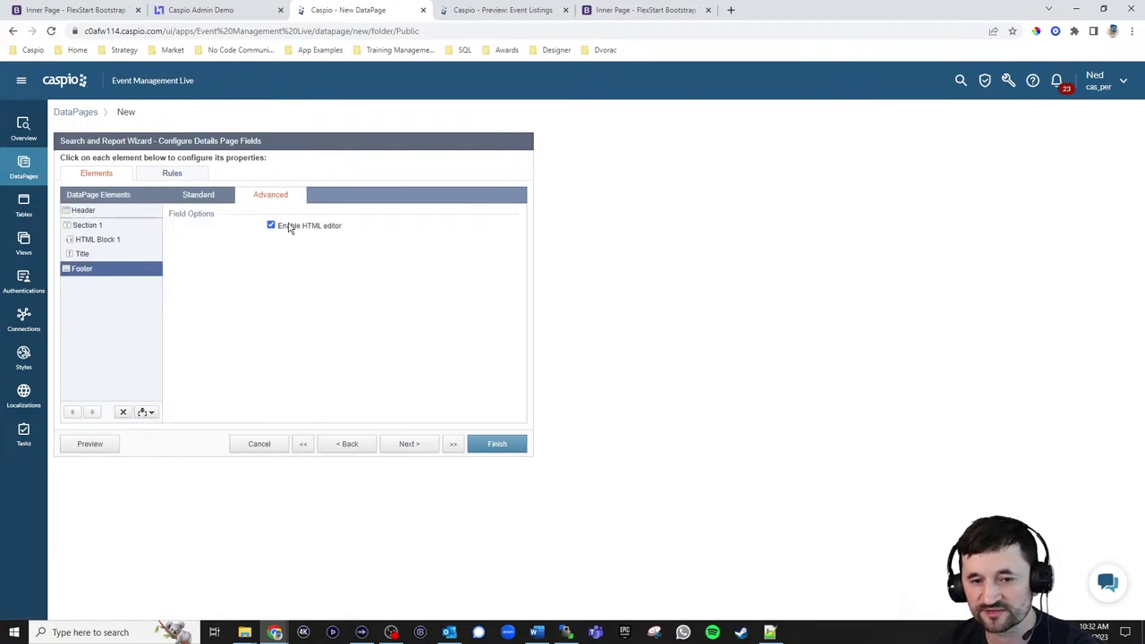
{"action": "left_click", "coordinate": [207, 199]}
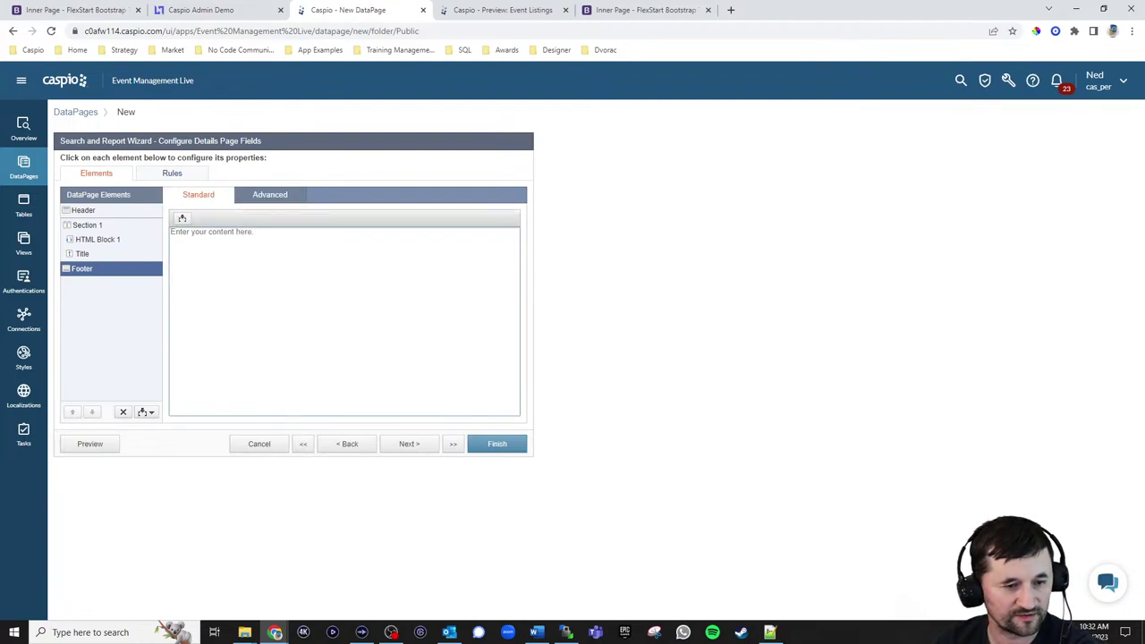
{"action": "key", "text": "alt+Tab"}
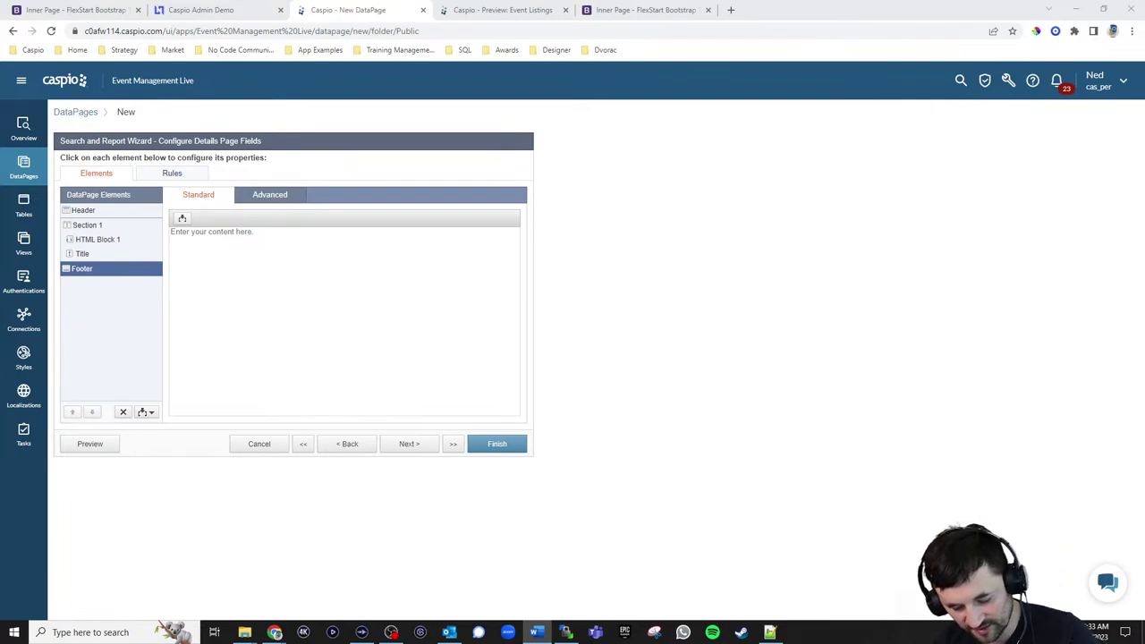
{"action": "left_click", "coordinate": [194, 352]}
{"action": "key", "text": "ctrl+v"}
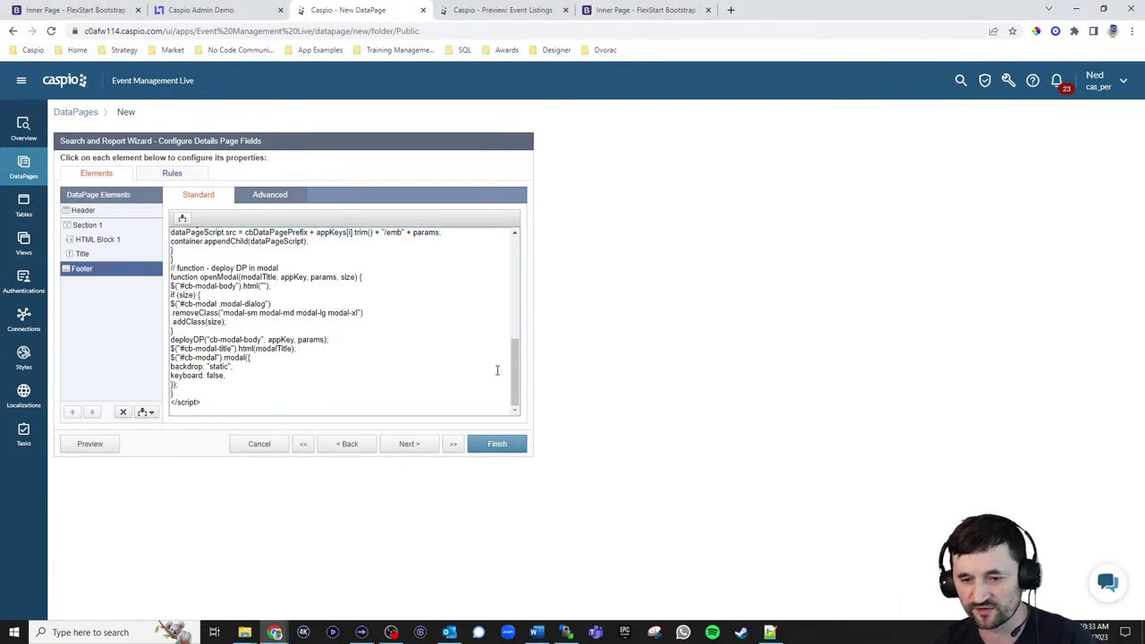
{"action": "left_click_drag", "start_coordinate": [514, 366], "coordinate": [527, 263]}
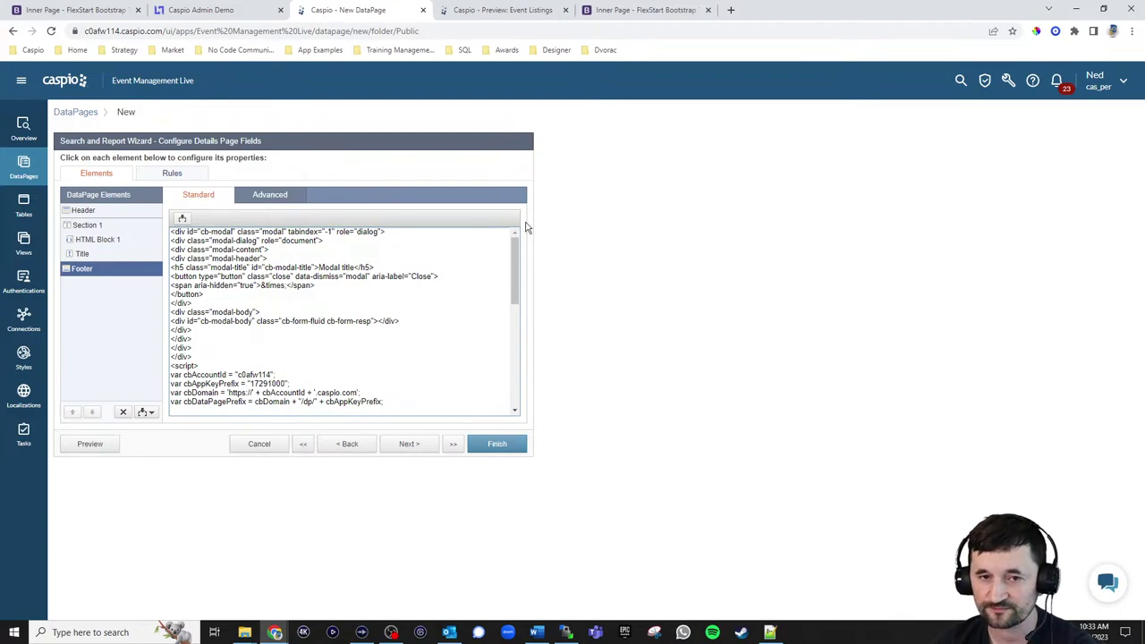
{"action": "left_click", "coordinate": [106, 11]}
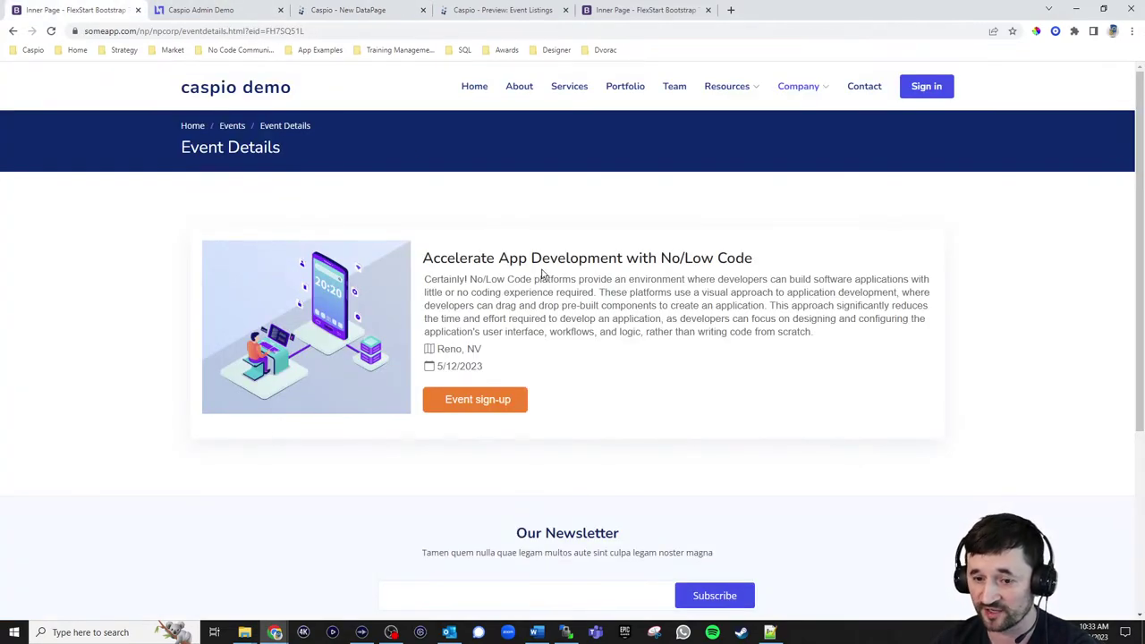
Open and close the Event sign-up popup twice on the live details page
{"action": "left_click", "coordinate": [475, 407]}
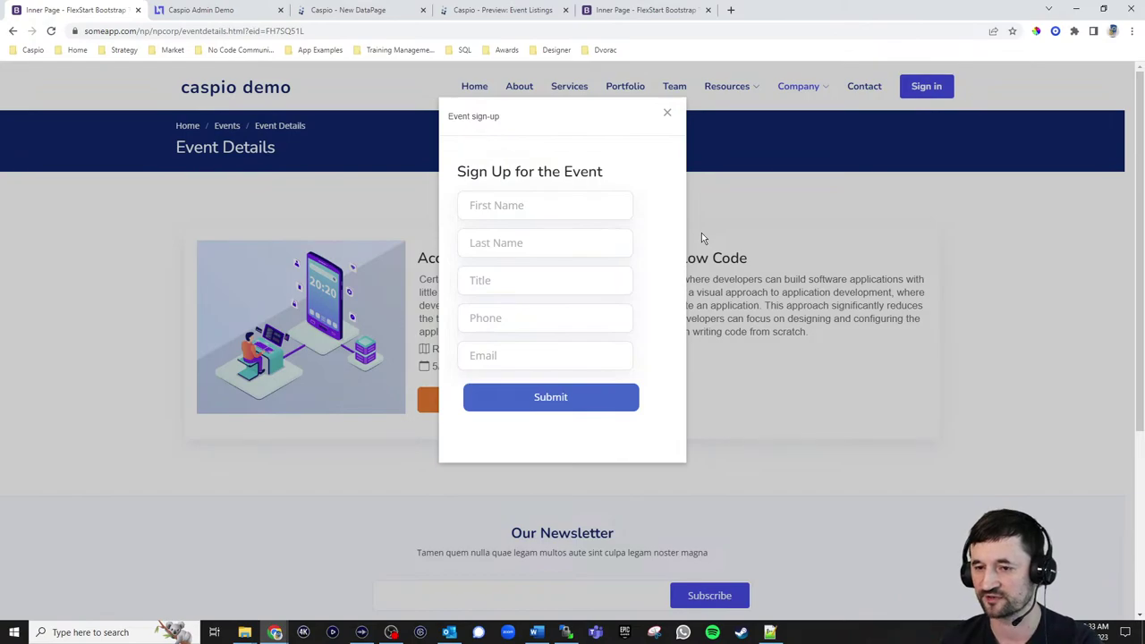
{"action": "left_click", "coordinate": [667, 113]}
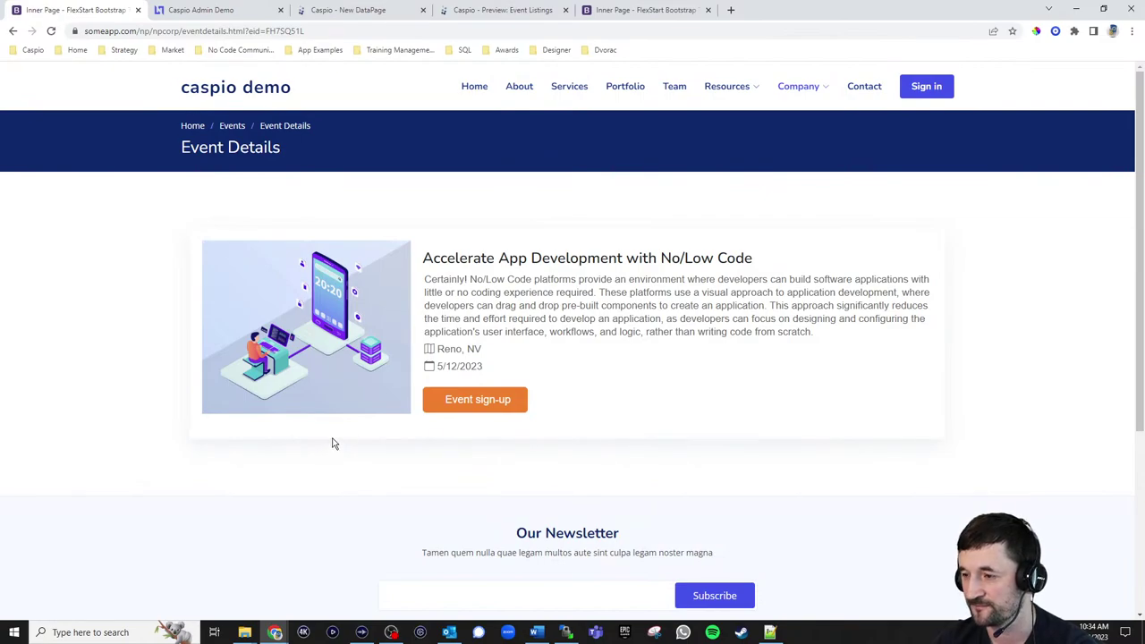
{"action": "left_click", "coordinate": [483, 402]}
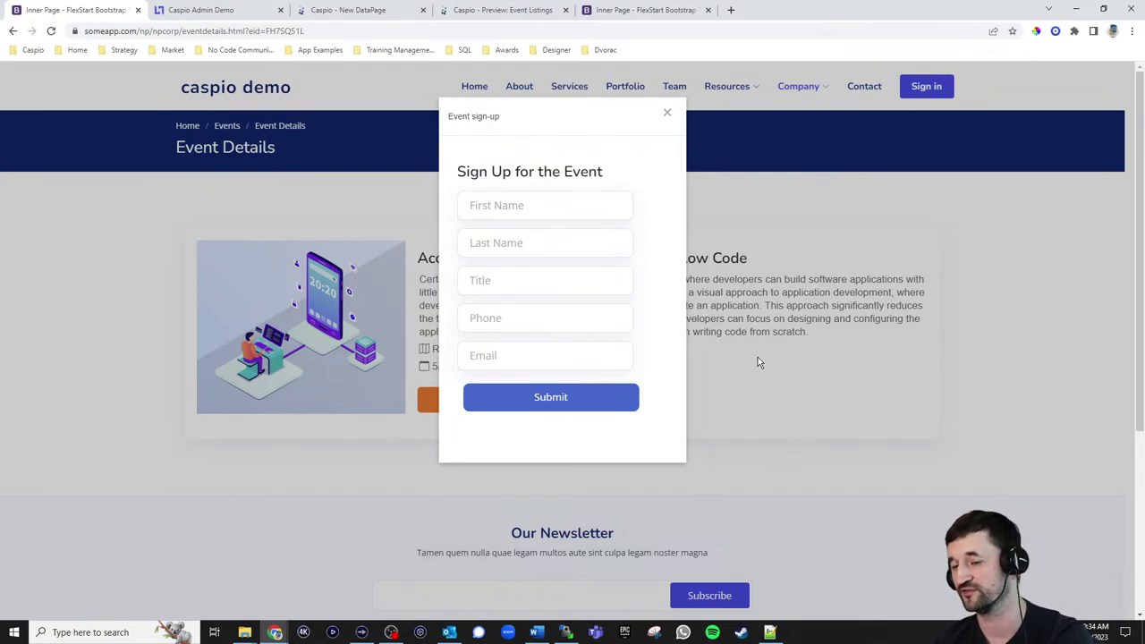
{"action": "left_click", "coordinate": [667, 113]}
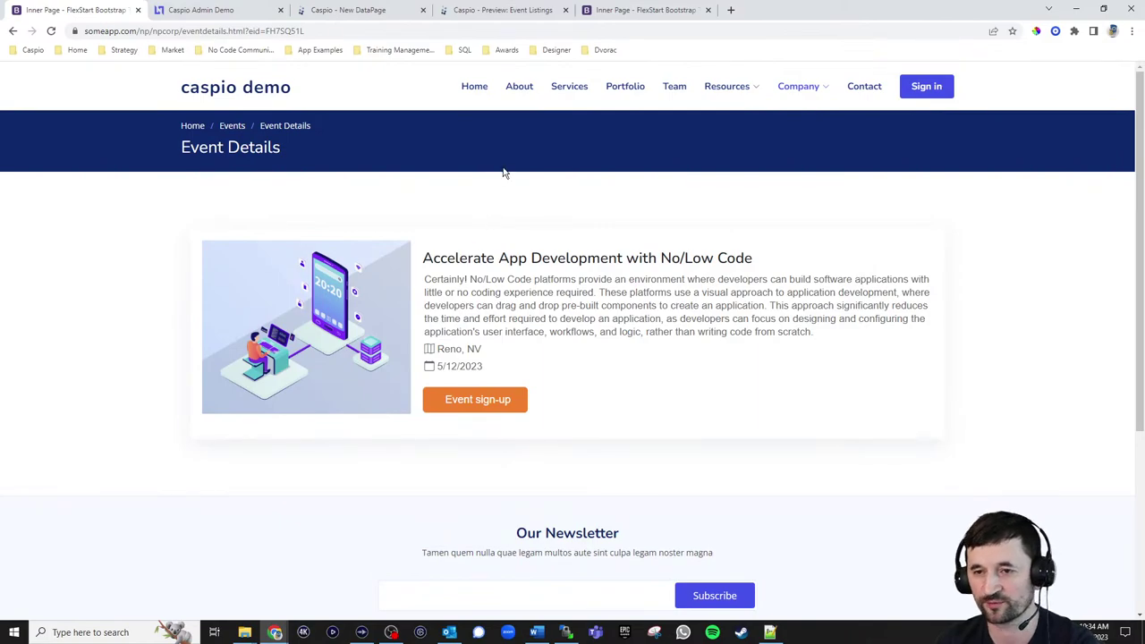
{"action": "left_click", "coordinate": [378, 10]}
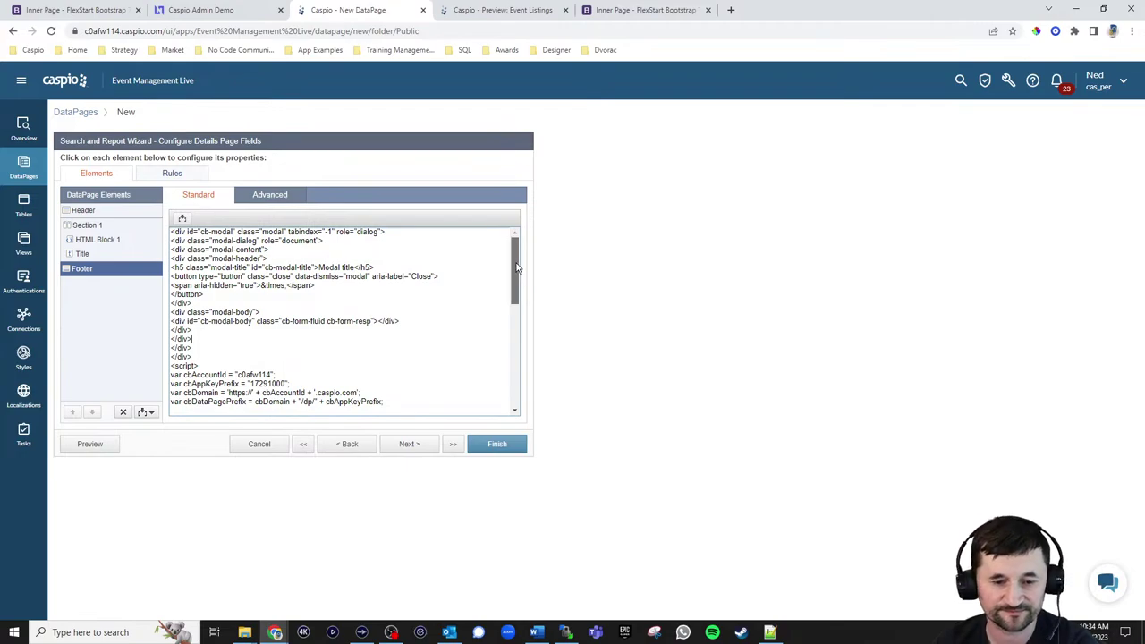
Check the DataPage app key in HTML Block 1's sign-up link and the Footer script
{"action": "mouse_move", "coordinate": [516, 268]}
{"action": "left_mouse_down"}
{"action": "mouse_move", "coordinate": [501, 382]}
{"action": "mouse_move", "coordinate": [527, 253]}
{"action": "left_mouse_up"}
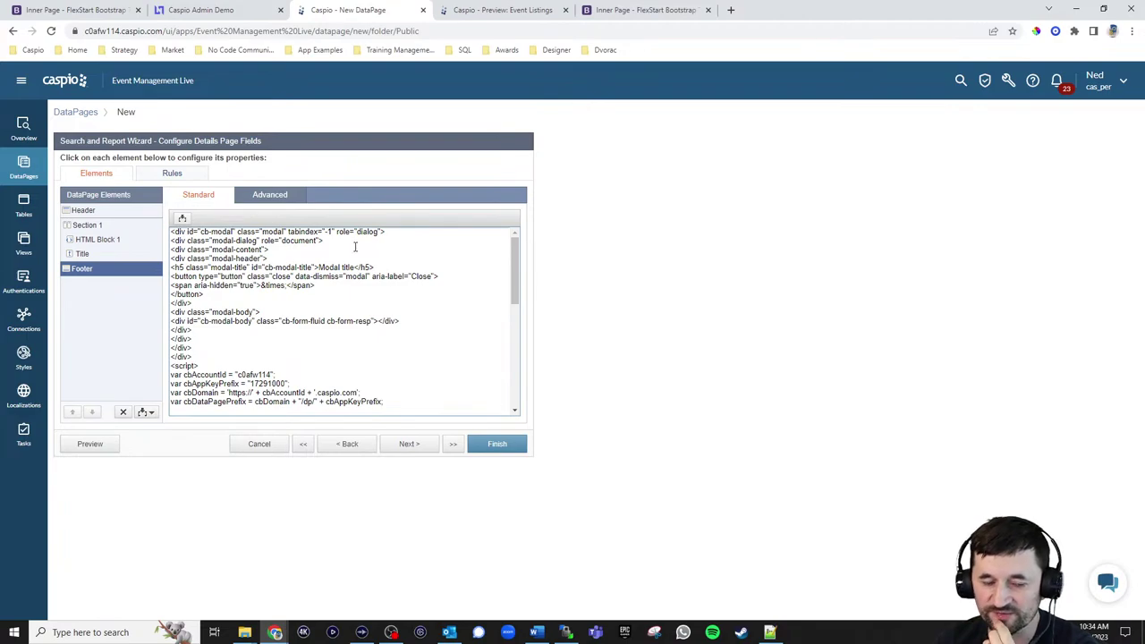
{"action": "left_click", "coordinate": [108, 240]}
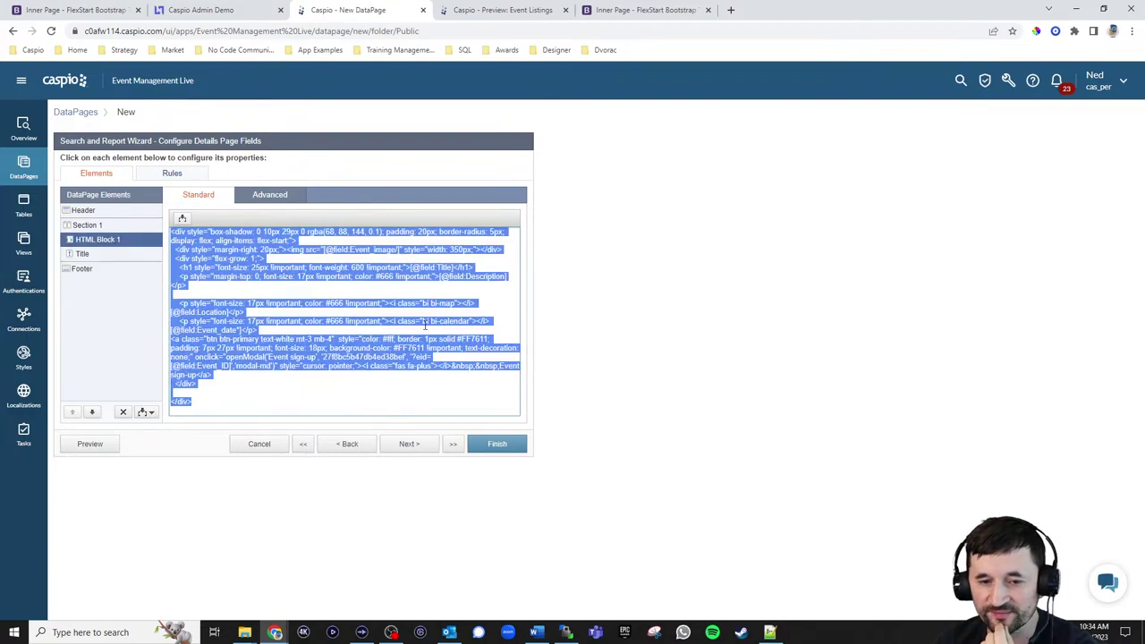
{"action": "left_click", "coordinate": [491, 348]}
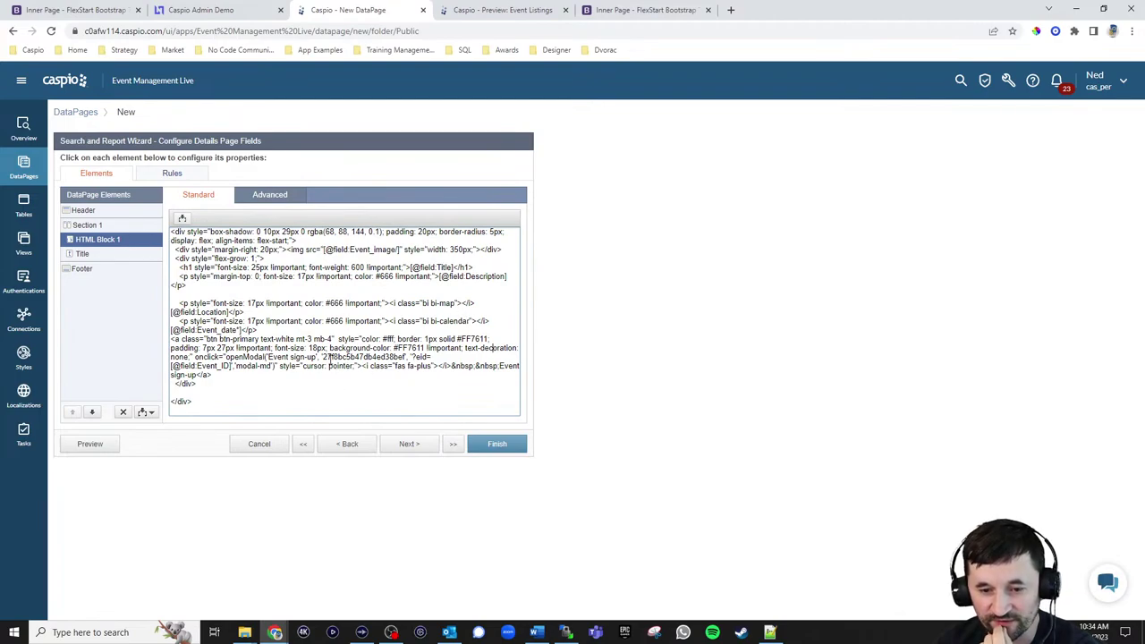
{"action": "left_click_drag", "start_coordinate": [324, 356], "coordinate": [405, 358]}
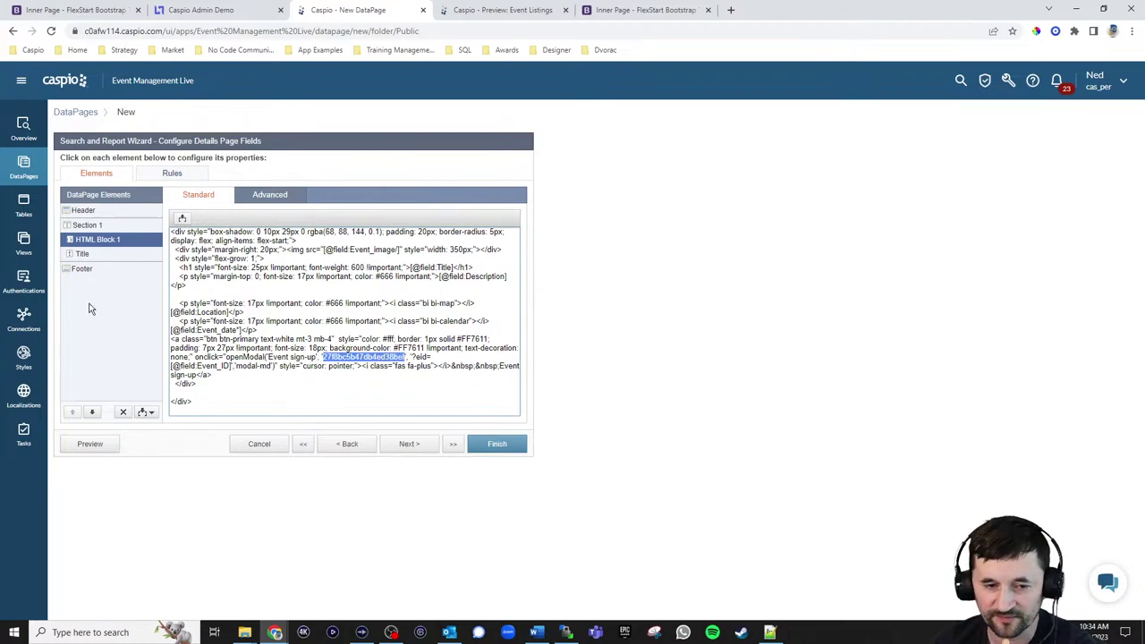
{"action": "left_click", "coordinate": [83, 271]}
{"action": "left_click", "coordinate": [398, 349]}
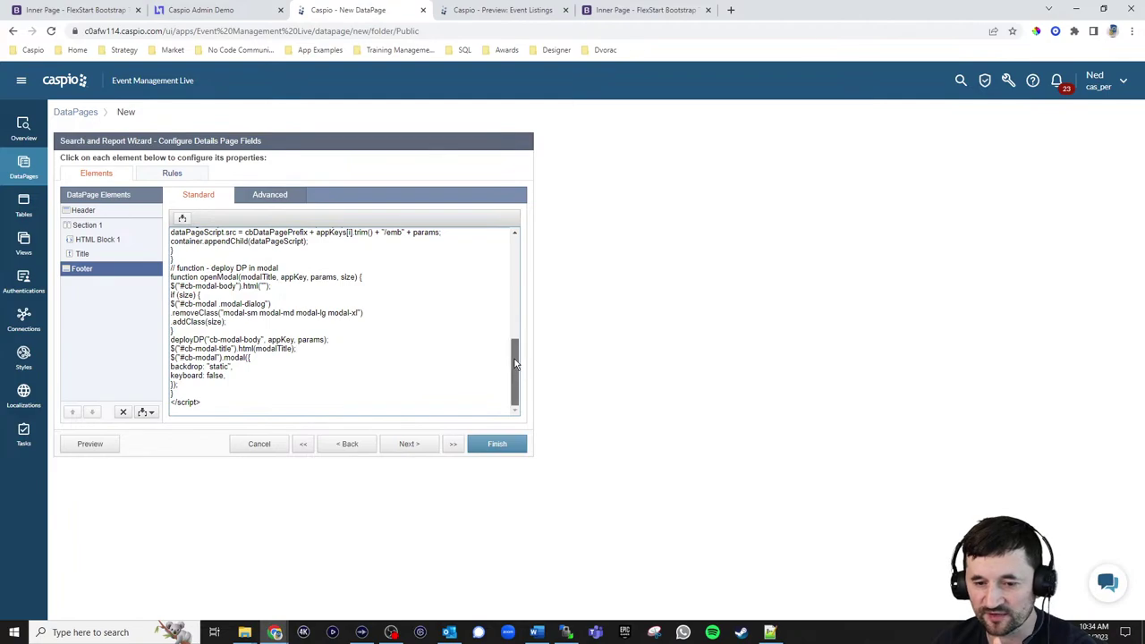
{"action": "scroll", "coordinate": [428, 355], "scroll_direction": "up", "scroll_amount": 10}
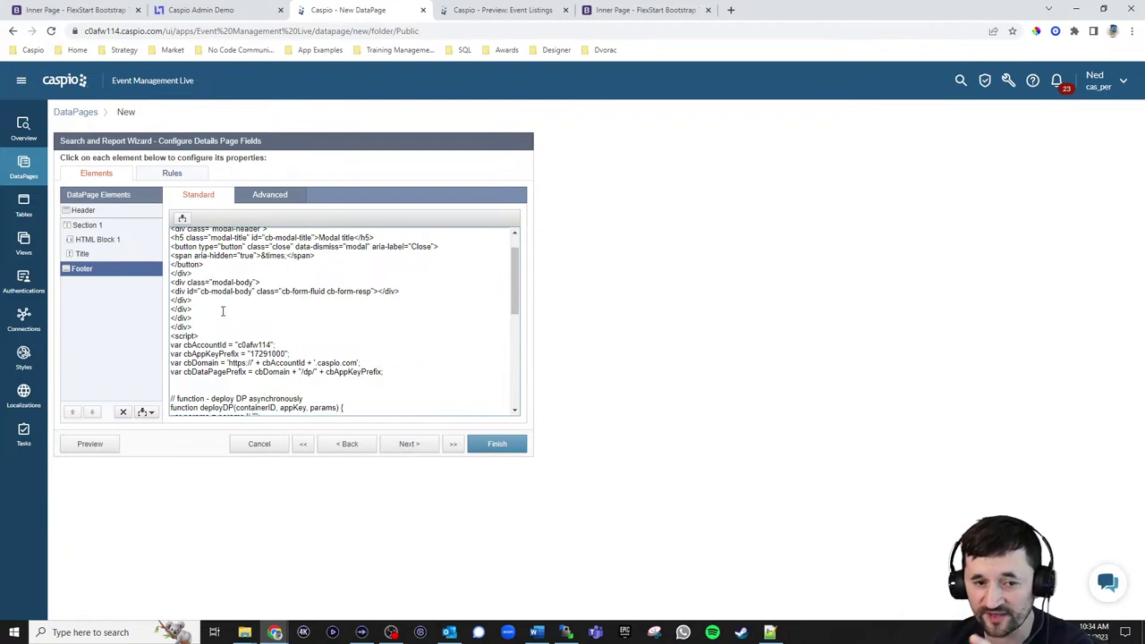
{"action": "left_click", "coordinate": [94, 257]}
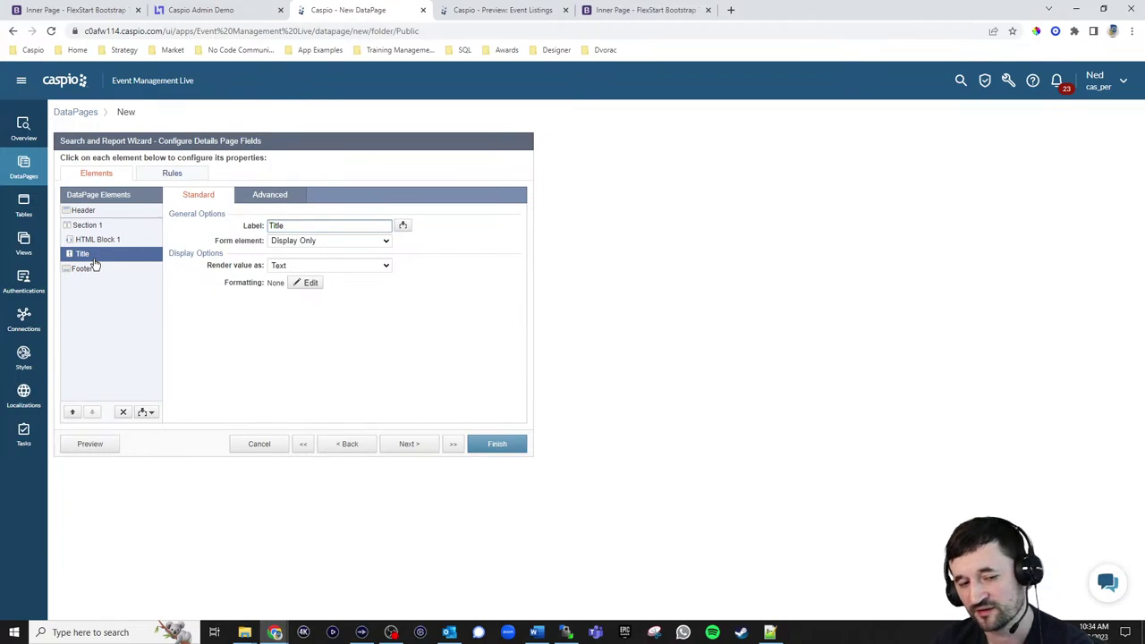
After Title deletion fails, add HTML Block 2 above Title with its HTML editor disabled
{"action": "left_click", "coordinate": [122, 411]}
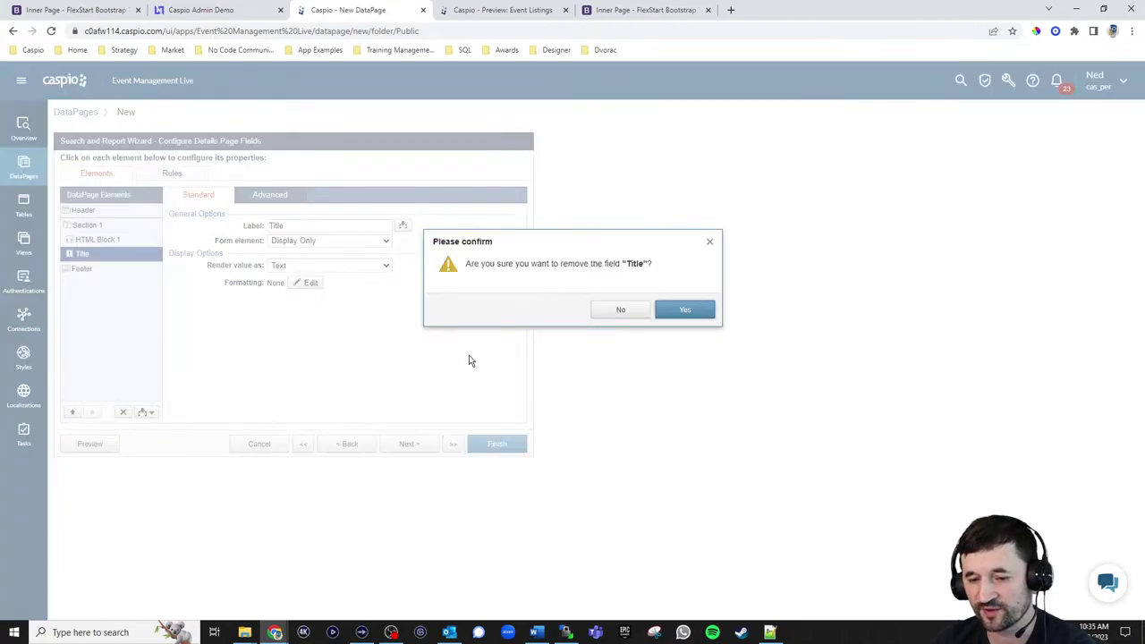
{"action": "left_click", "coordinate": [687, 309]}
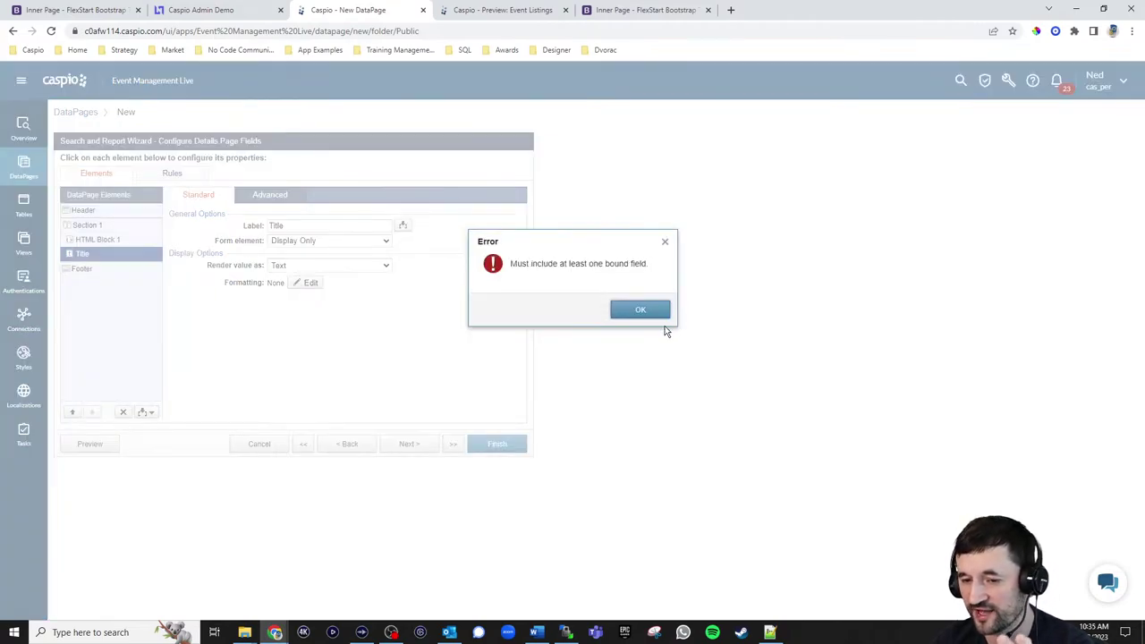
{"action": "left_click", "coordinate": [640, 315]}
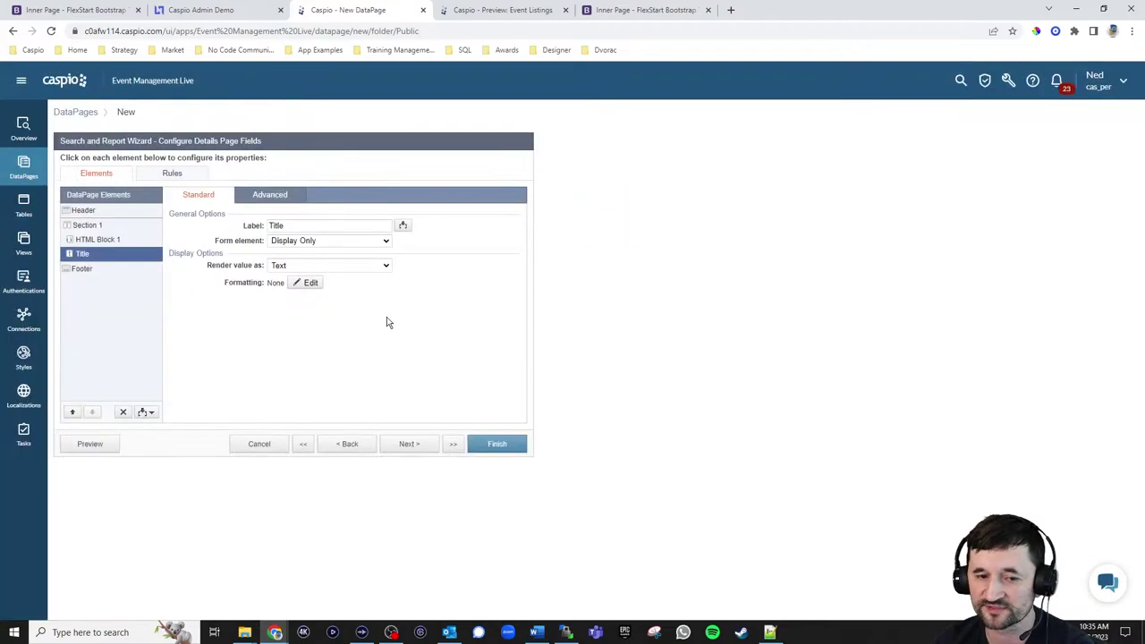
{"action": "left_click", "coordinate": [146, 412]}
{"action": "left_click", "coordinate": [130, 437]}
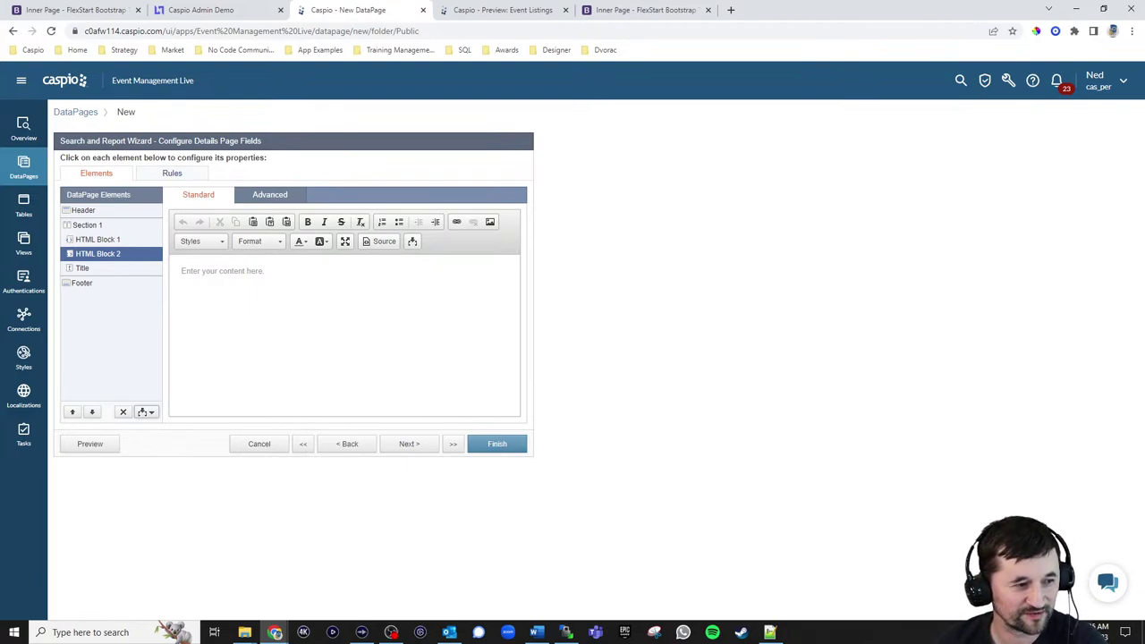
{"action": "key", "text": "alt+Tab"}
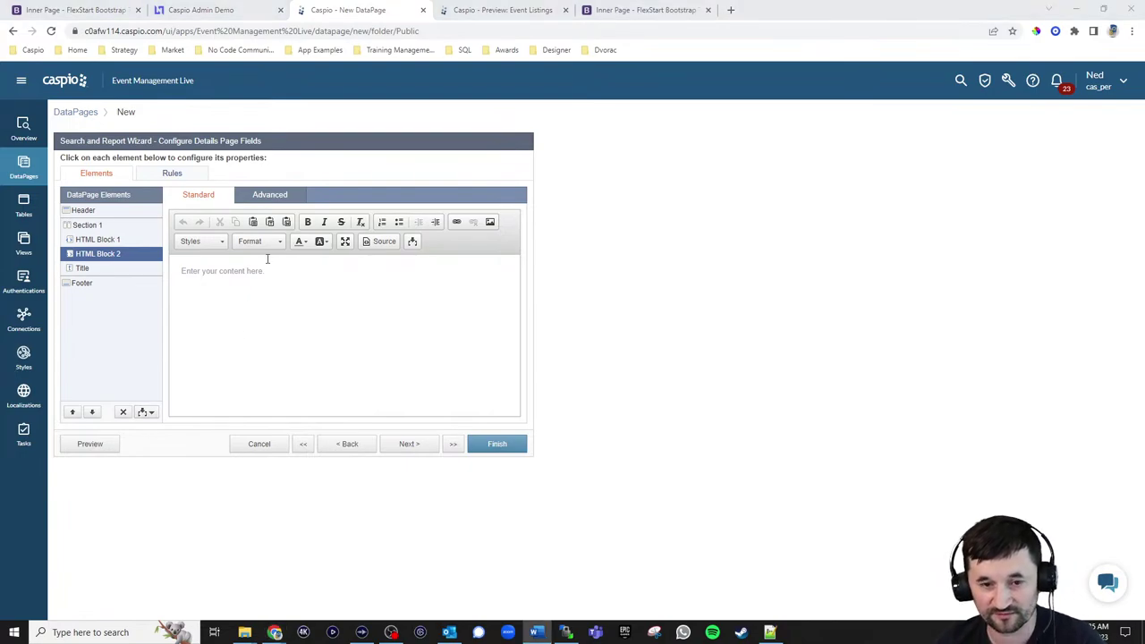
{"action": "left_click", "coordinate": [270, 195]}
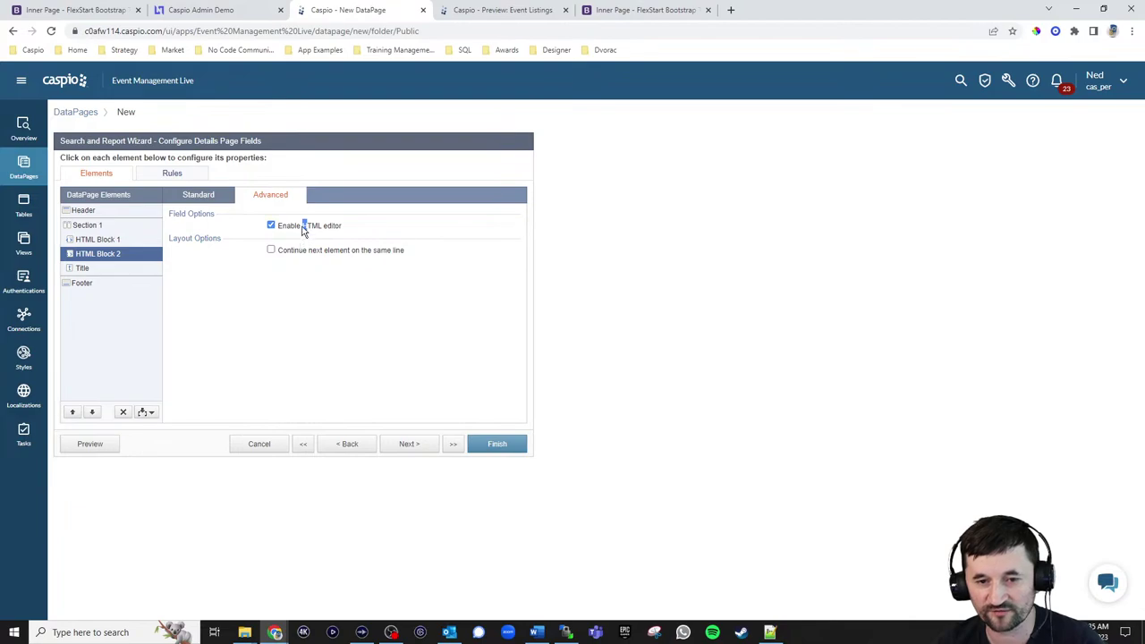
{"action": "left_click", "coordinate": [303, 231]}
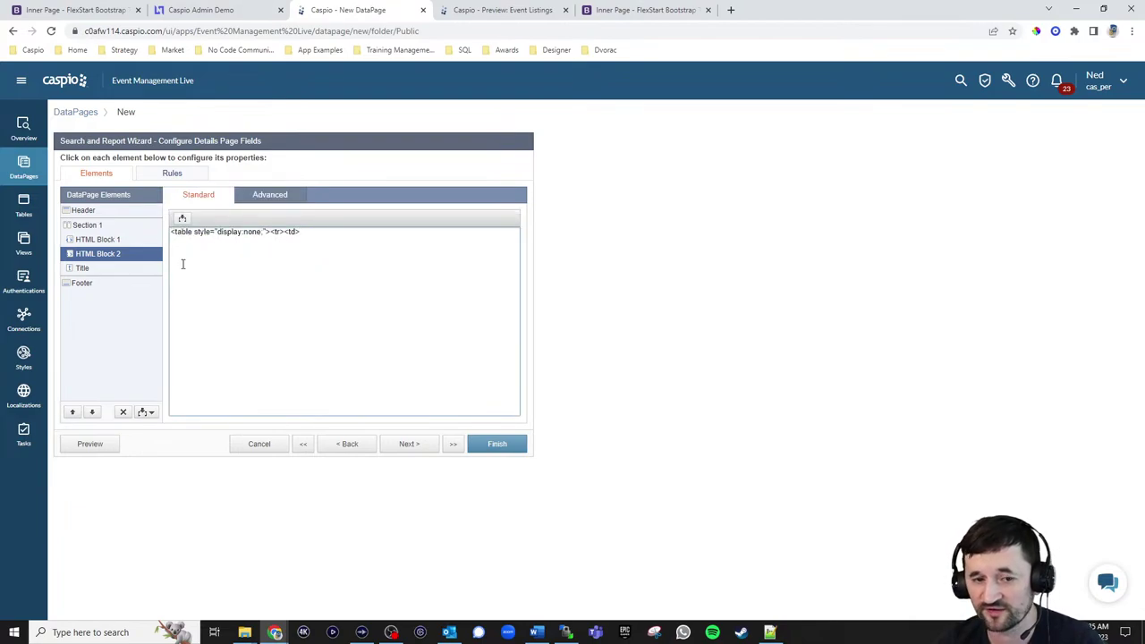
Add HTML Block 3 below Title with its HTML editor disabled
{"action": "left_click", "coordinate": [105, 269]}
{"action": "left_click", "coordinate": [146, 412]}
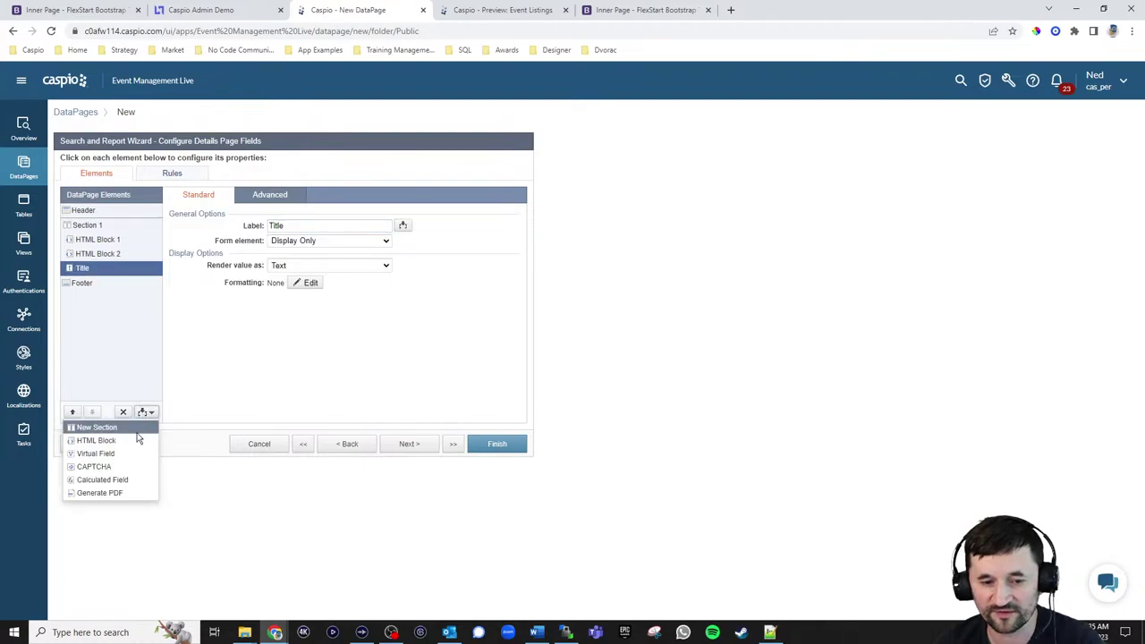
{"action": "left_click", "coordinate": [139, 438]}
{"action": "left_click", "coordinate": [92, 412]}
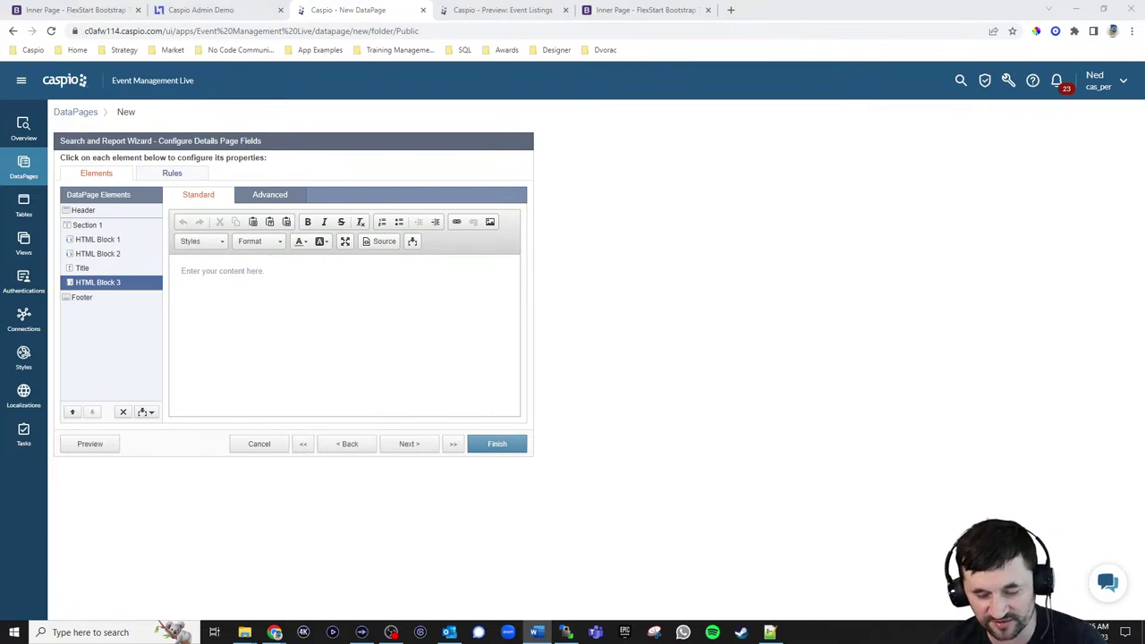
{"action": "left_click", "coordinate": [270, 194]}
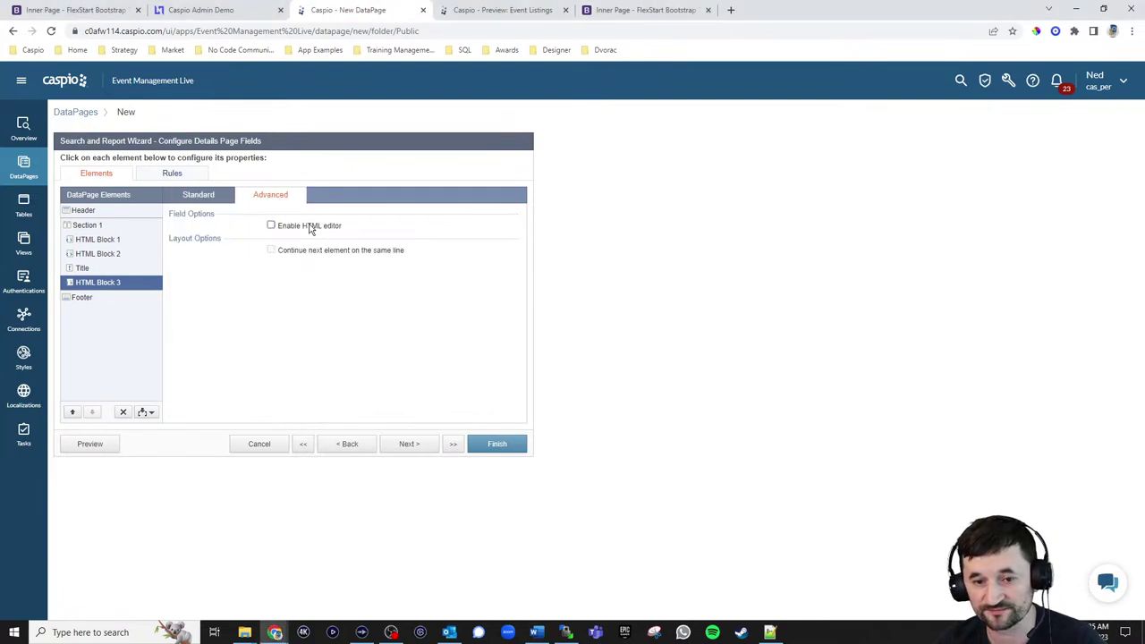
{"action": "left_click", "coordinate": [198, 194]}
{"action": "left_click", "coordinate": [82, 269]}
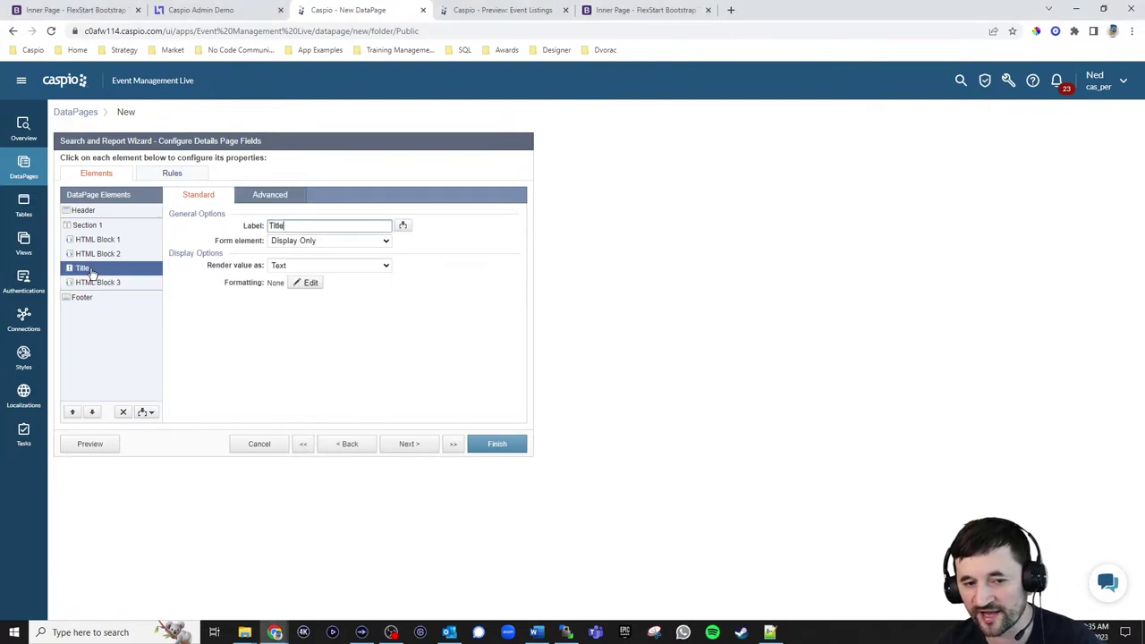
{"action": "left_click", "coordinate": [105, 240]}
Review the code in HTML Block 1 and the Header
{"action": "left_click", "coordinate": [343, 311]}
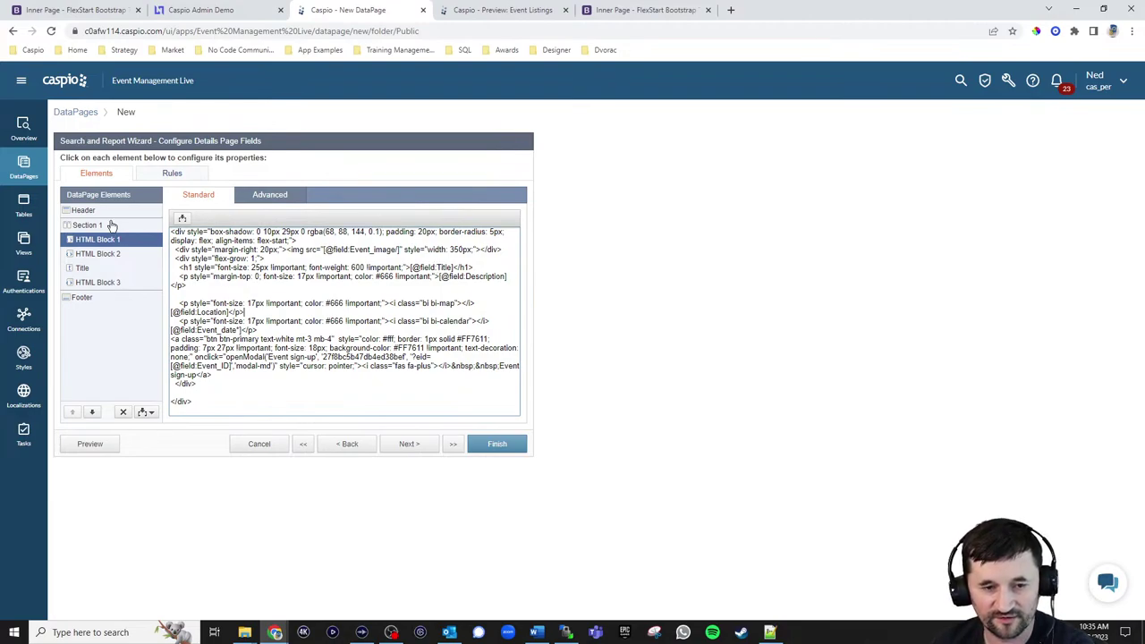
{"action": "left_click", "coordinate": [109, 212]}
{"action": "left_click", "coordinate": [266, 267]}
{"action": "key", "text": "ctrl+a"}
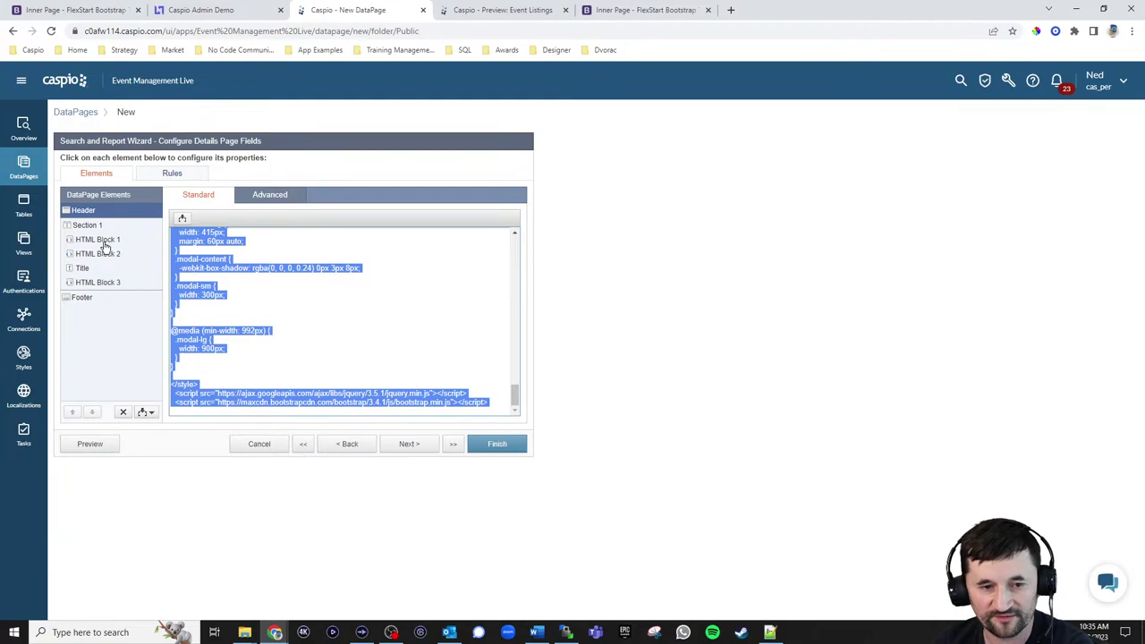
{"action": "left_click", "coordinate": [100, 240]}
{"action": "left_click", "coordinate": [311, 293]}
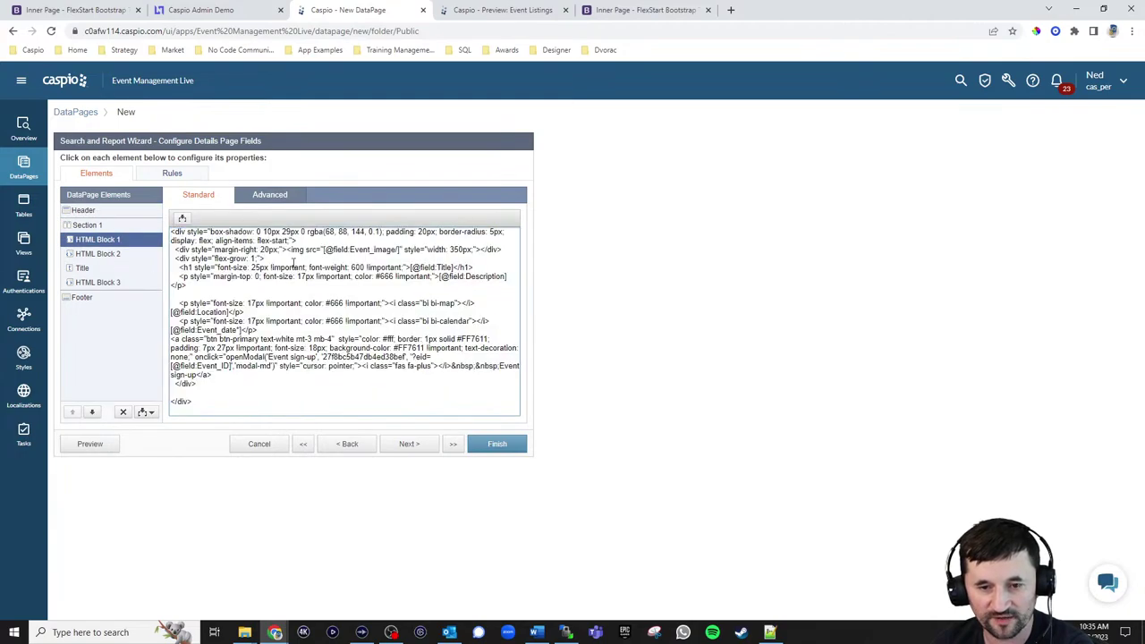
Review HTML Block 2, Footer and Header code, then finish the Event Details DataPage
{"action": "left_click", "coordinate": [111, 254]}
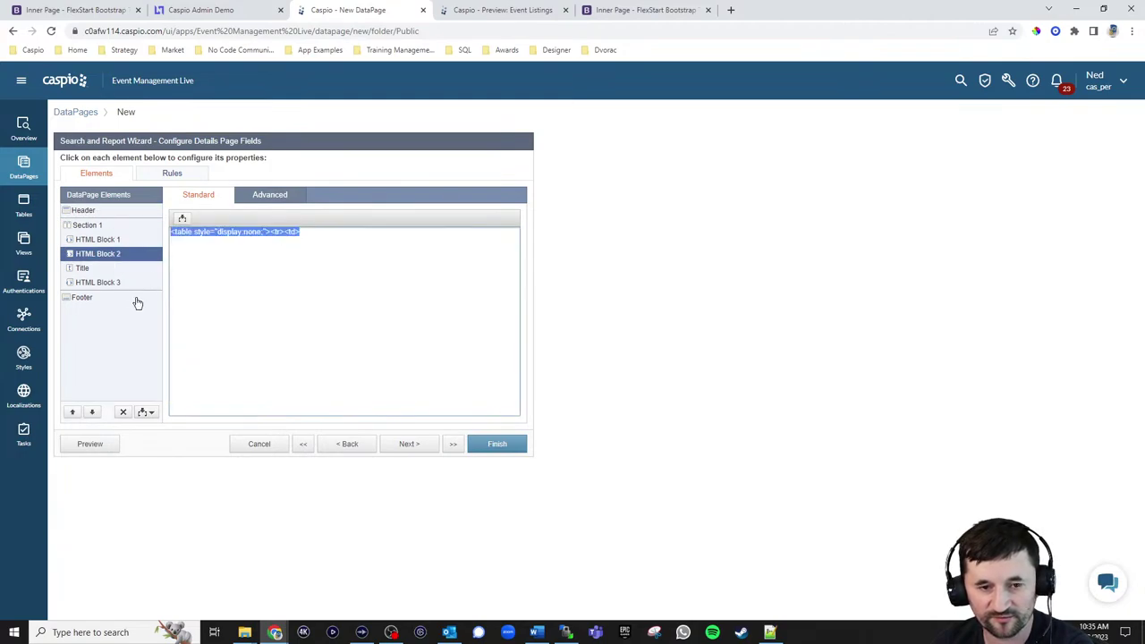
{"action": "left_click", "coordinate": [81, 297]}
{"action": "left_click", "coordinate": [367, 325]}
{"action": "scroll", "coordinate": [378, 345], "scroll_direction": "up", "scroll_amount": 5}
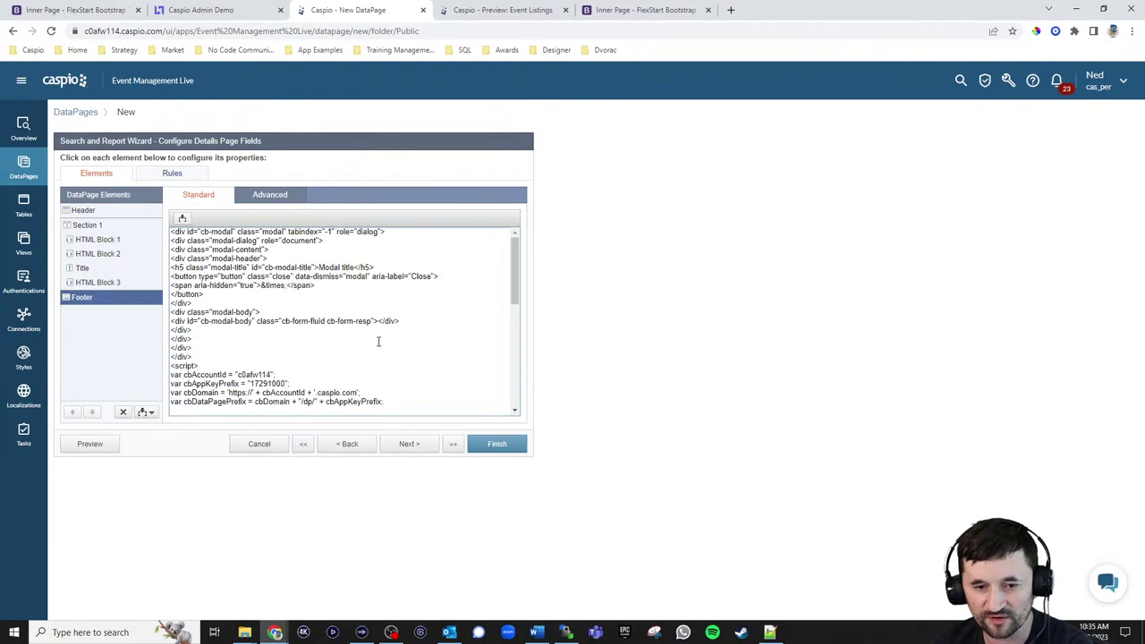
{"action": "left_click", "coordinate": [86, 211]}
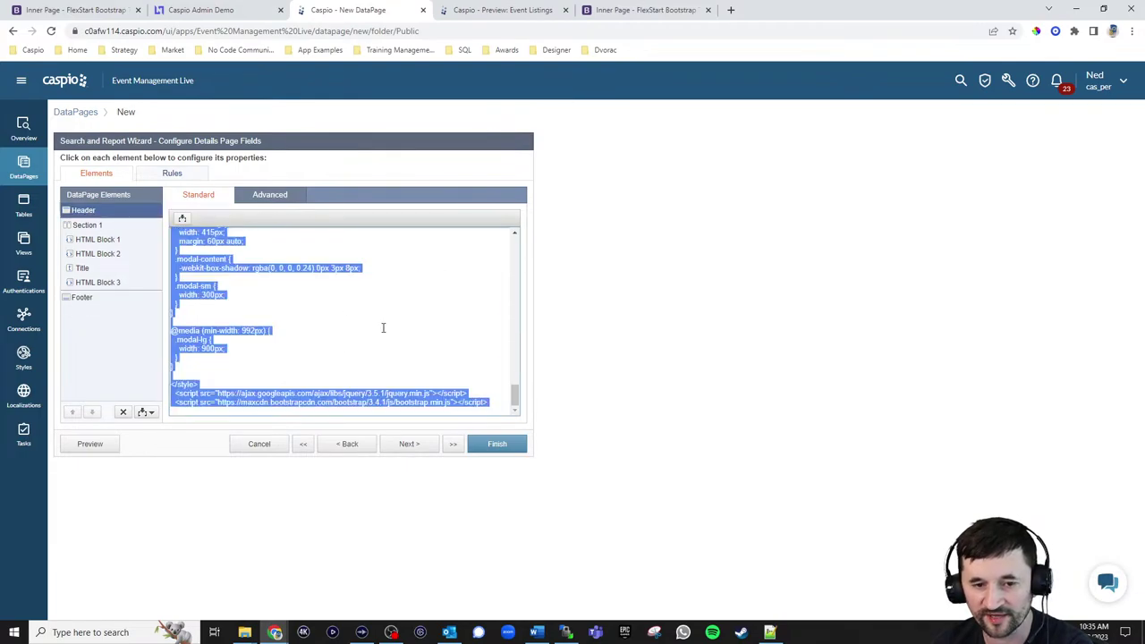
{"action": "left_click", "coordinate": [383, 327]}
{"action": "scroll", "coordinate": [386, 327], "scroll_direction": "up", "scroll_amount": 3}
{"action": "scroll", "coordinate": [402, 339], "scroll_direction": "down", "scroll_amount": 3}
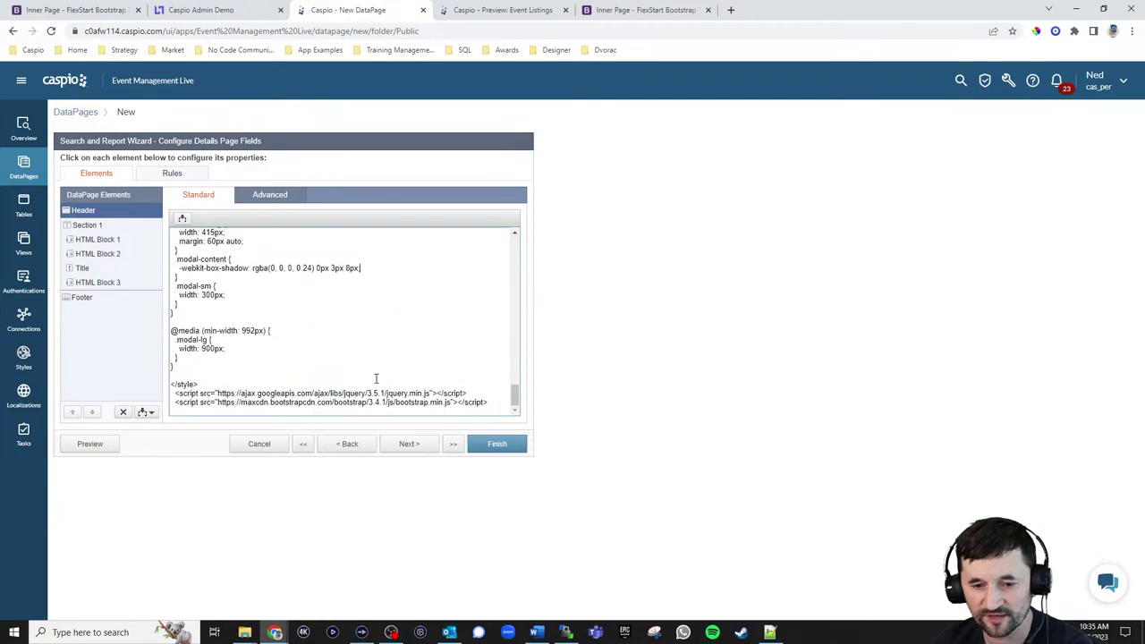
{"action": "left_click", "coordinate": [498, 445]}
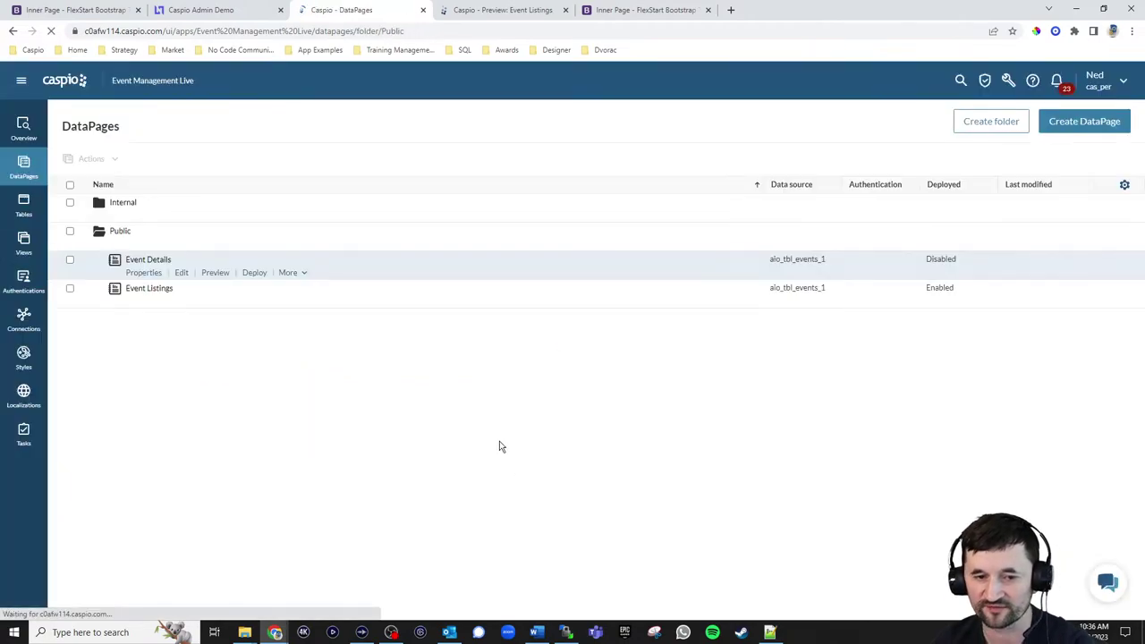
Enable deployment of the Event Details DataPage and copy its embed code
{"action": "left_click", "coordinate": [254, 272]}
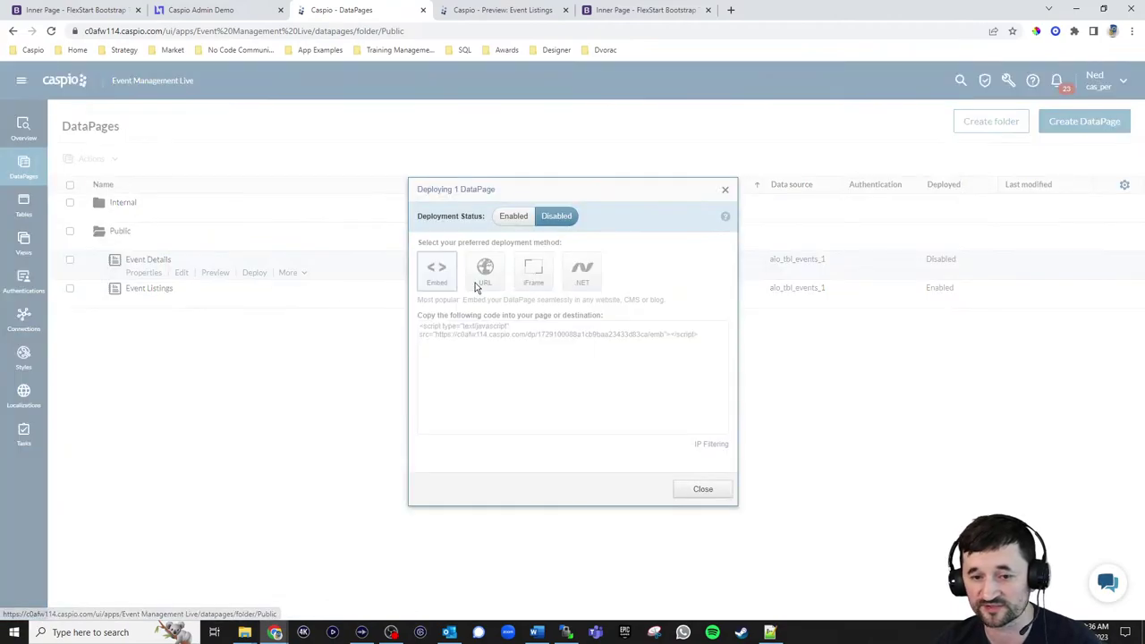
{"action": "left_click", "coordinate": [513, 215]}
{"action": "left_click", "coordinate": [511, 334]}
{"action": "key", "text": "ctrl+c"}
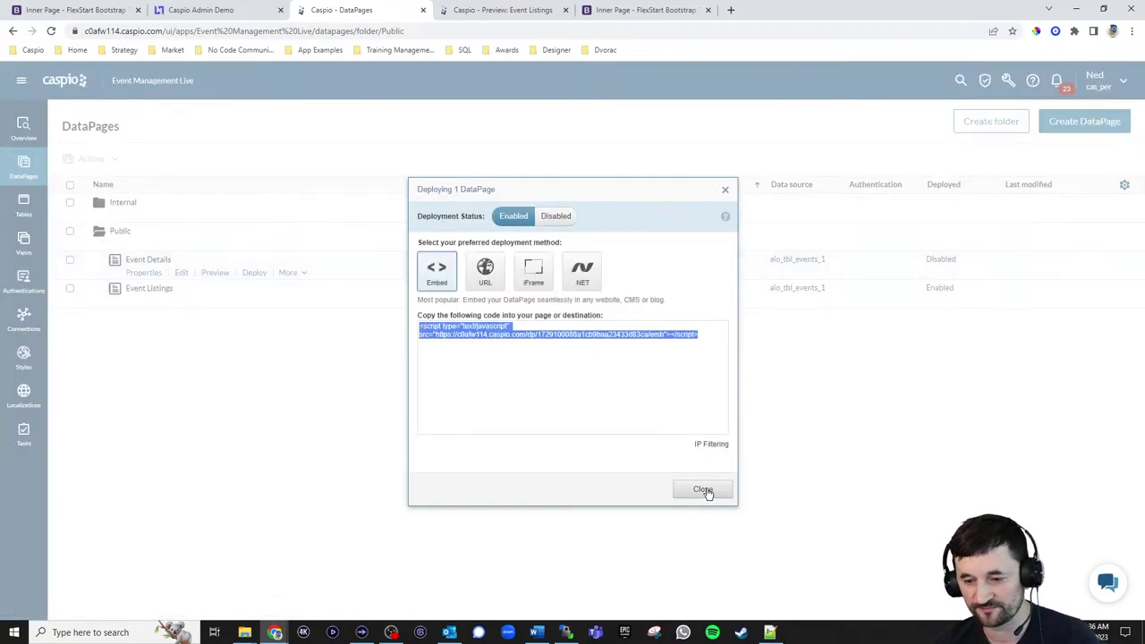
{"action": "left_click", "coordinate": [705, 491]}
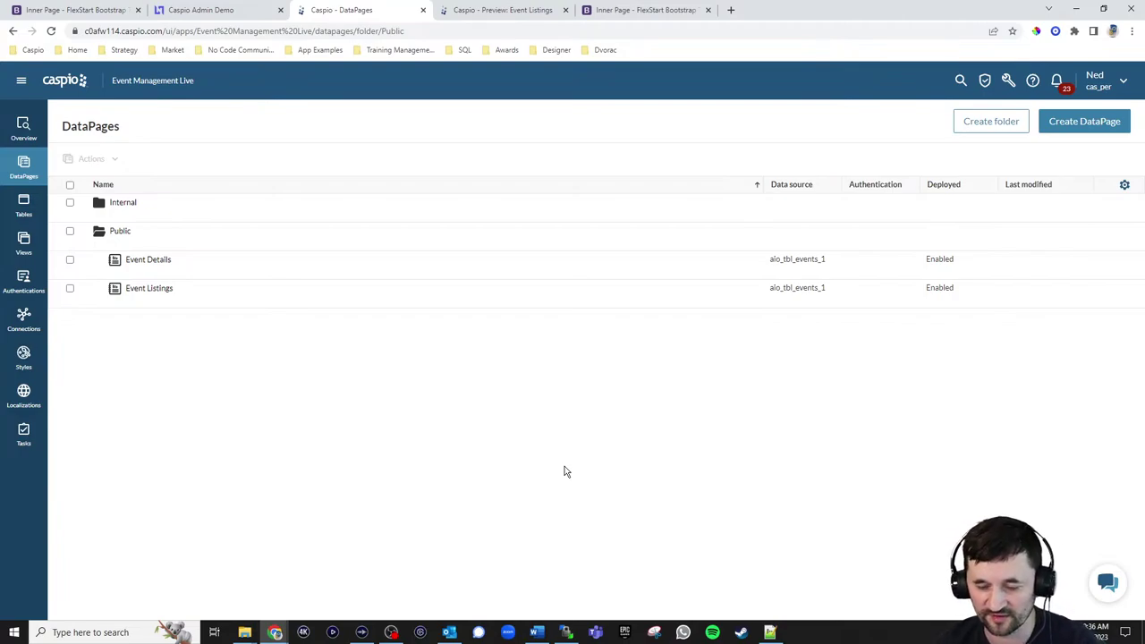
{"action": "mouse_move", "coordinate": [154, 278]}
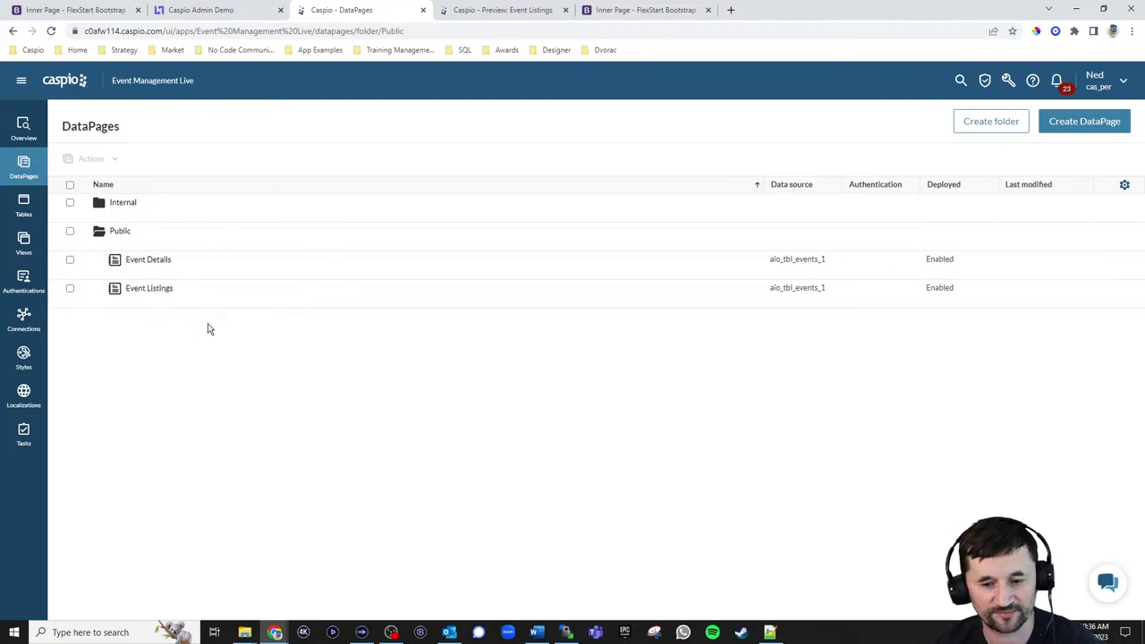
Paste the embed script over the EVENT DETAILS placeholder in eventdetails.html, save, and upload it to the server
{"action": "left_click", "coordinate": [771, 632]}
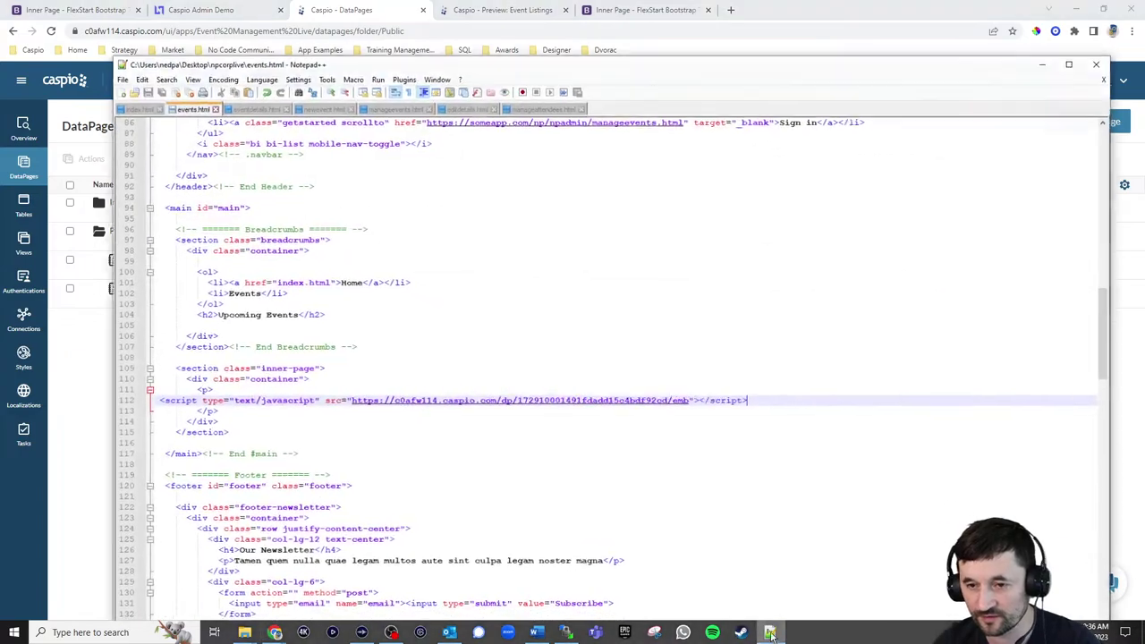
{"action": "left_click", "coordinate": [260, 111]}
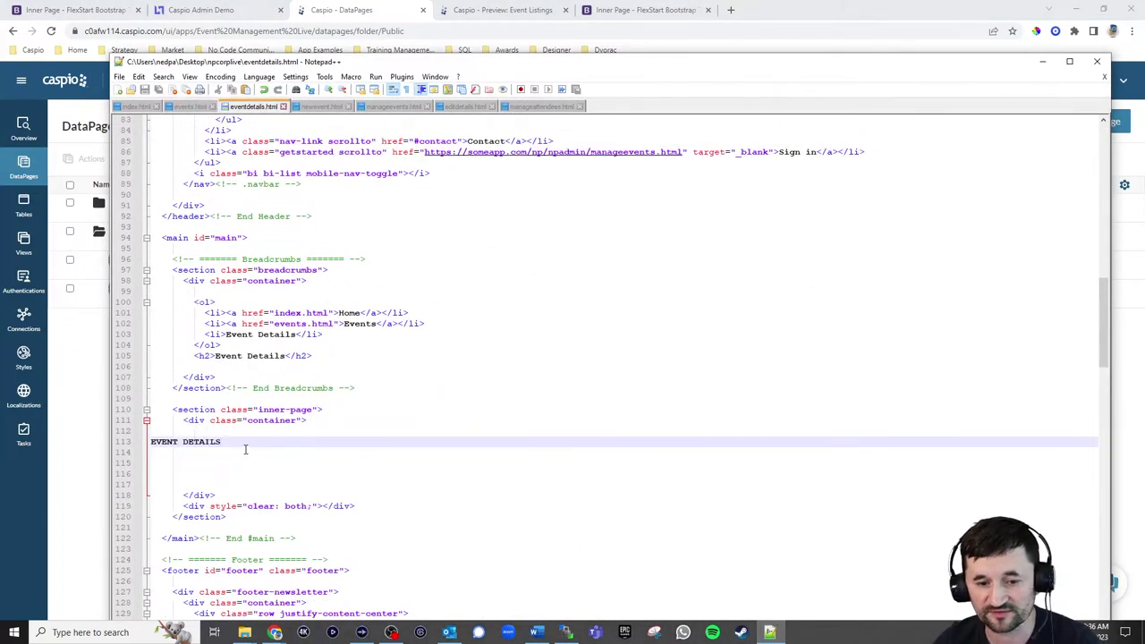
{"action": "left_click_drag", "start_coordinate": [245, 450], "coordinate": [143, 447]}
{"action": "key", "text": "ctrl+v"}
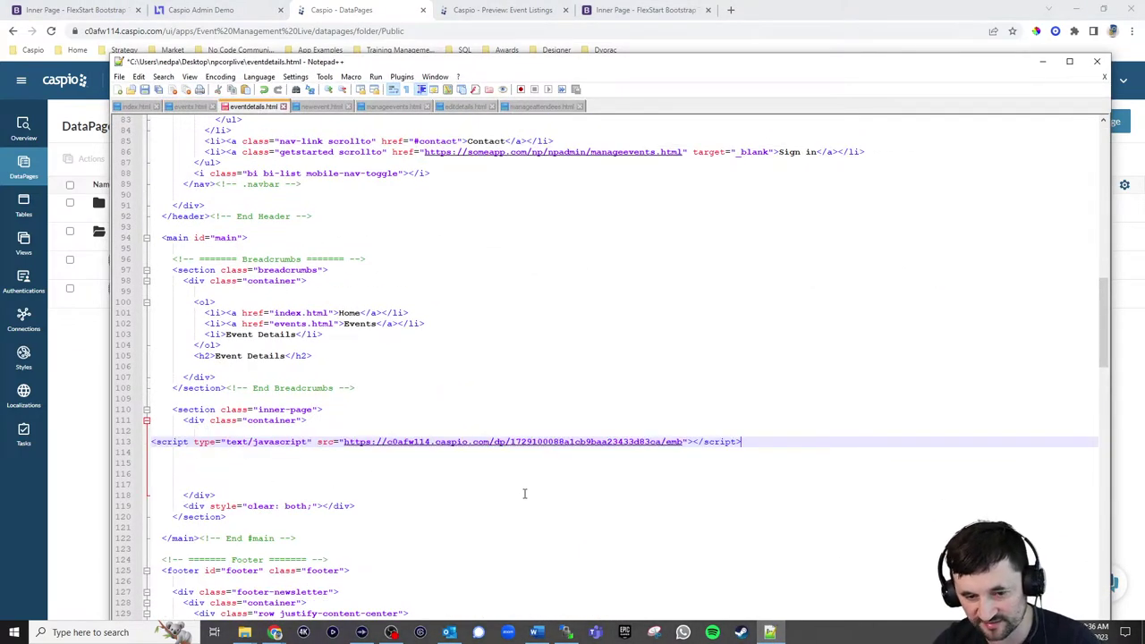
{"action": "key", "text": "ctrl+s"}
{"action": "left_click", "coordinate": [566, 632]}
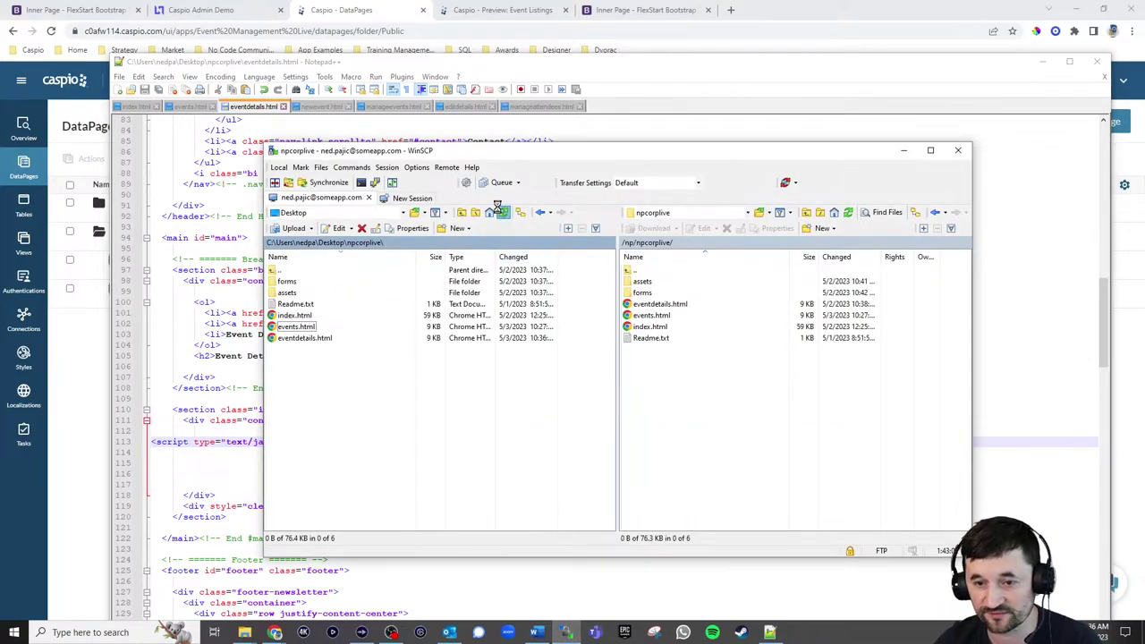
{"action": "left_click_drag", "start_coordinate": [298, 339], "coordinate": [688, 402]}
Open the 'Accelerate App Development with No/Low Code' event's details page from the public Events page
{"action": "left_click", "coordinate": [358, 15]}
{"action": "left_click", "coordinate": [226, 15]}
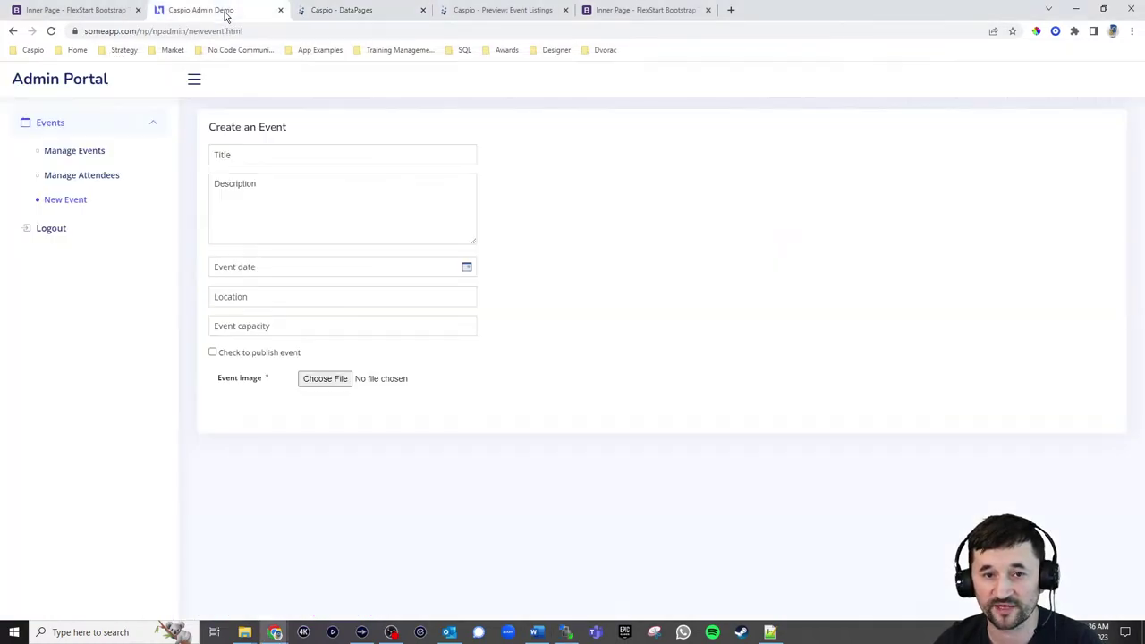
{"action": "left_click", "coordinate": [487, 12]}
{"action": "left_click", "coordinate": [635, 11]}
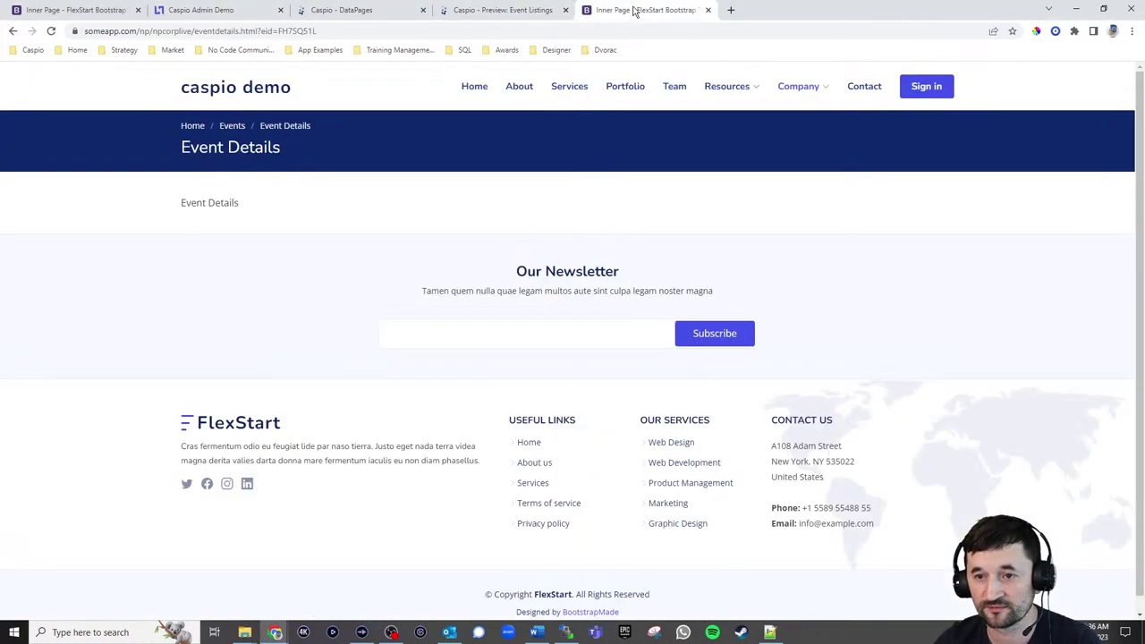
{"action": "left_click", "coordinate": [565, 10]}
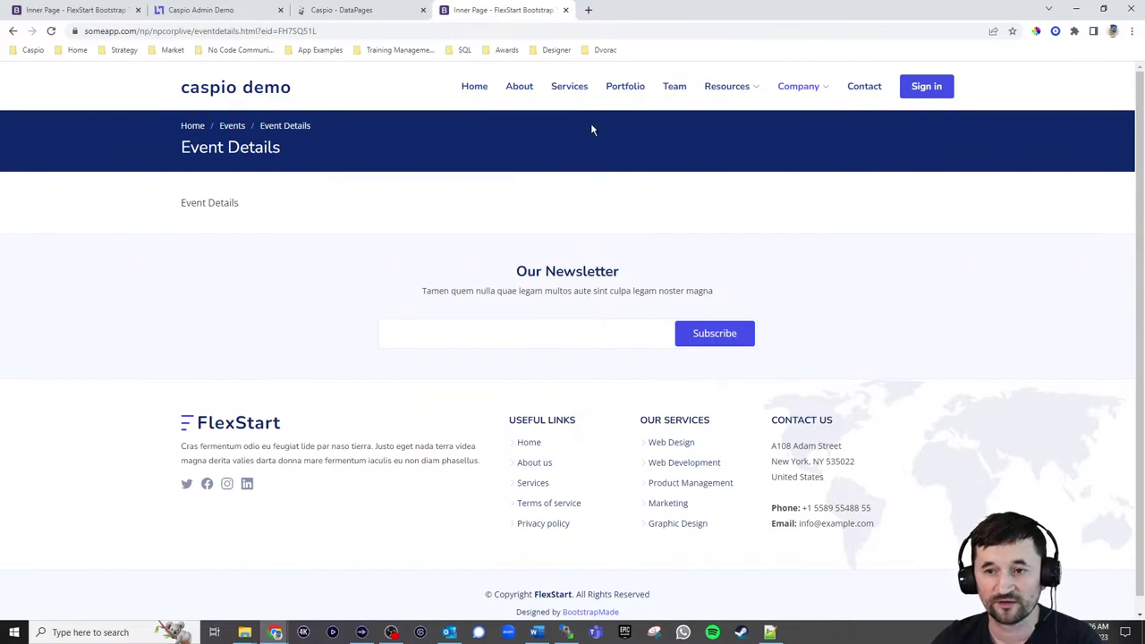
{"action": "mouse_move", "coordinate": [800, 94]}
{"action": "left_click", "coordinate": [793, 117]}
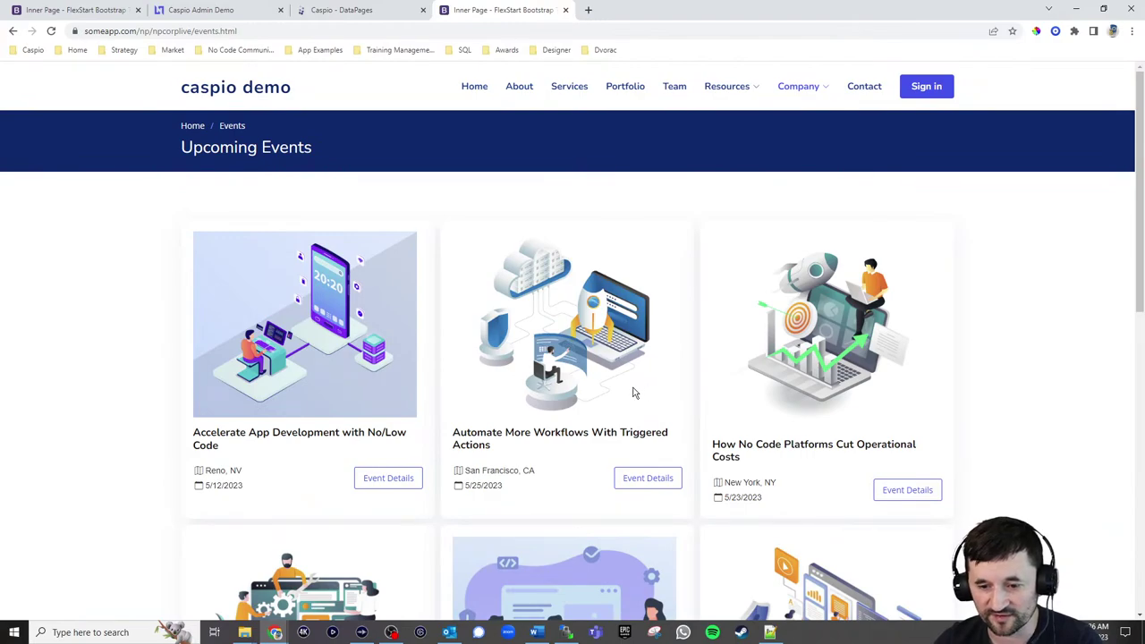
{"action": "left_click", "coordinate": [390, 477]}
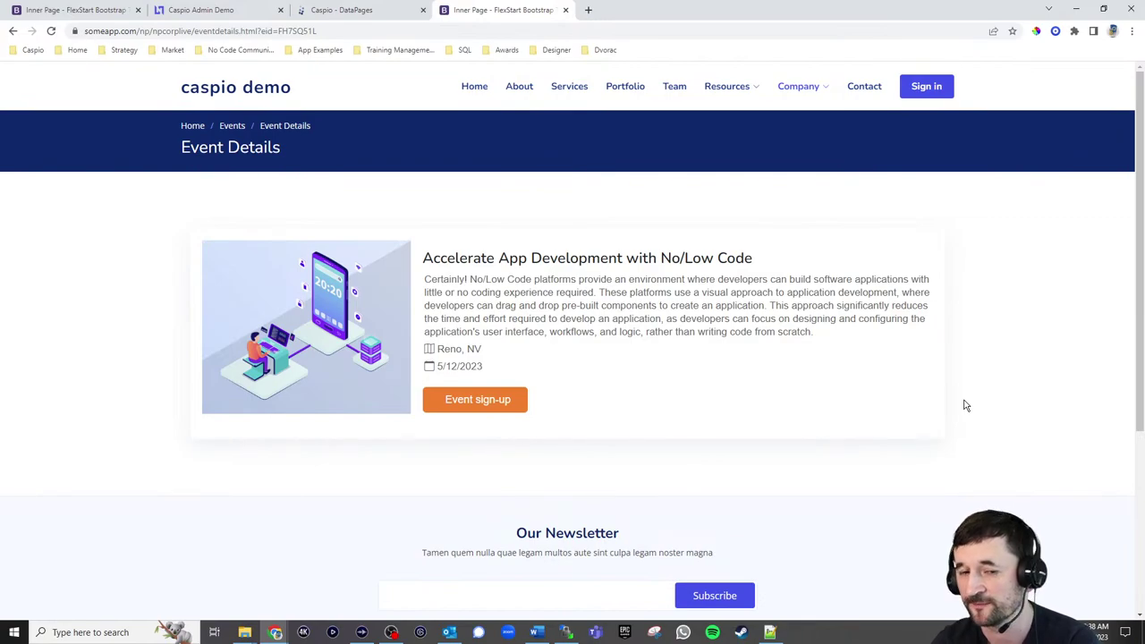
Edit the Event Details DataPage and advance three wizard steps to its field configuration
{"action": "left_click", "coordinate": [325, 13]}
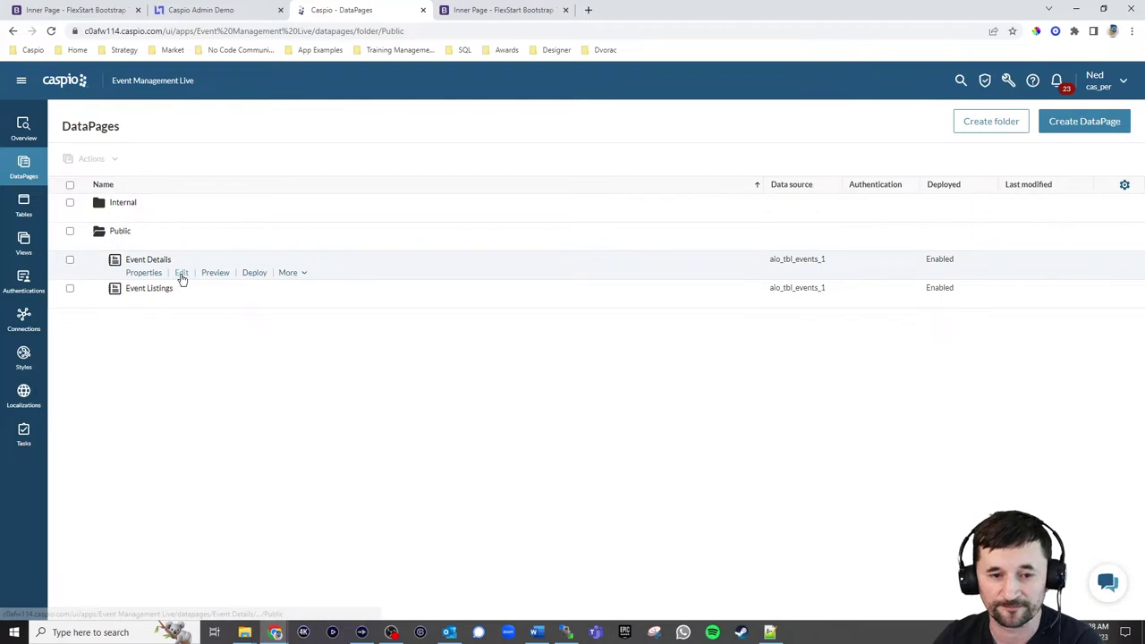
{"action": "left_click", "coordinate": [181, 274]}
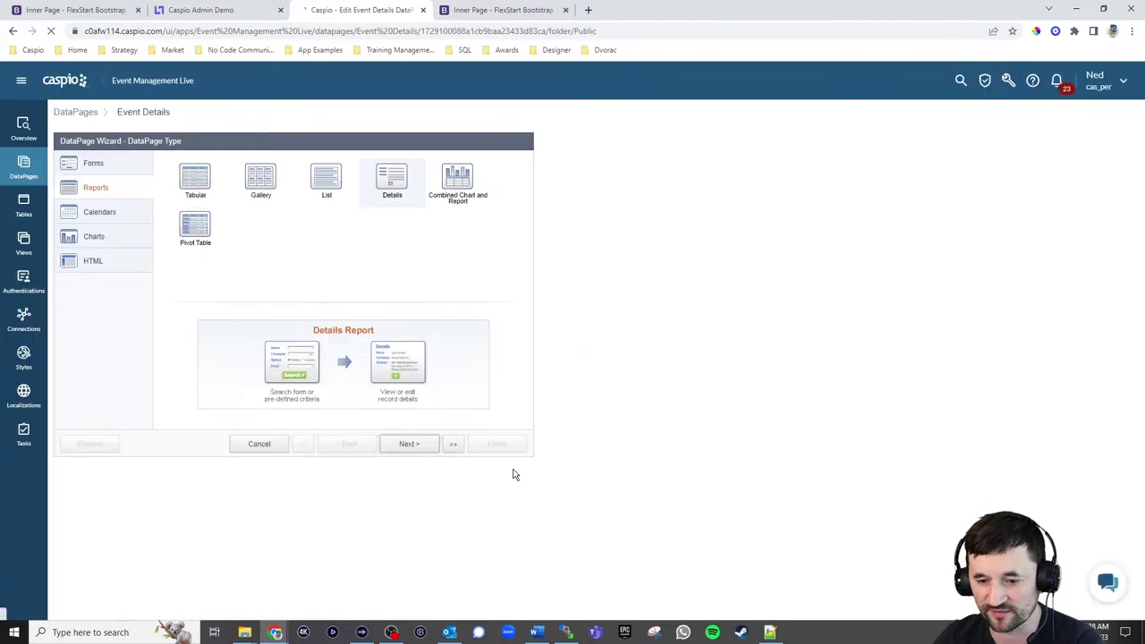
{"action": "left_click", "coordinate": [408, 443]}
{"action": "left_click", "coordinate": [407, 443]}
{"action": "left_click", "coordinate": [408, 443]}
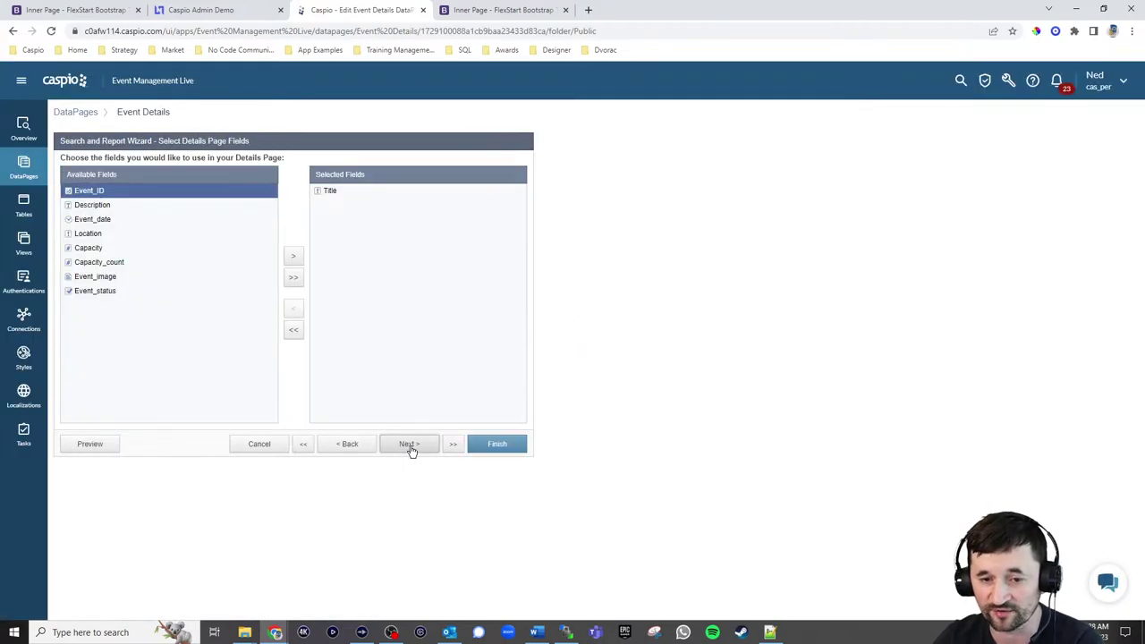
Try adding !important after flex-start in HTML Block 1's code, remove it, and review the 17px line
{"action": "left_click", "coordinate": [355, 388]}
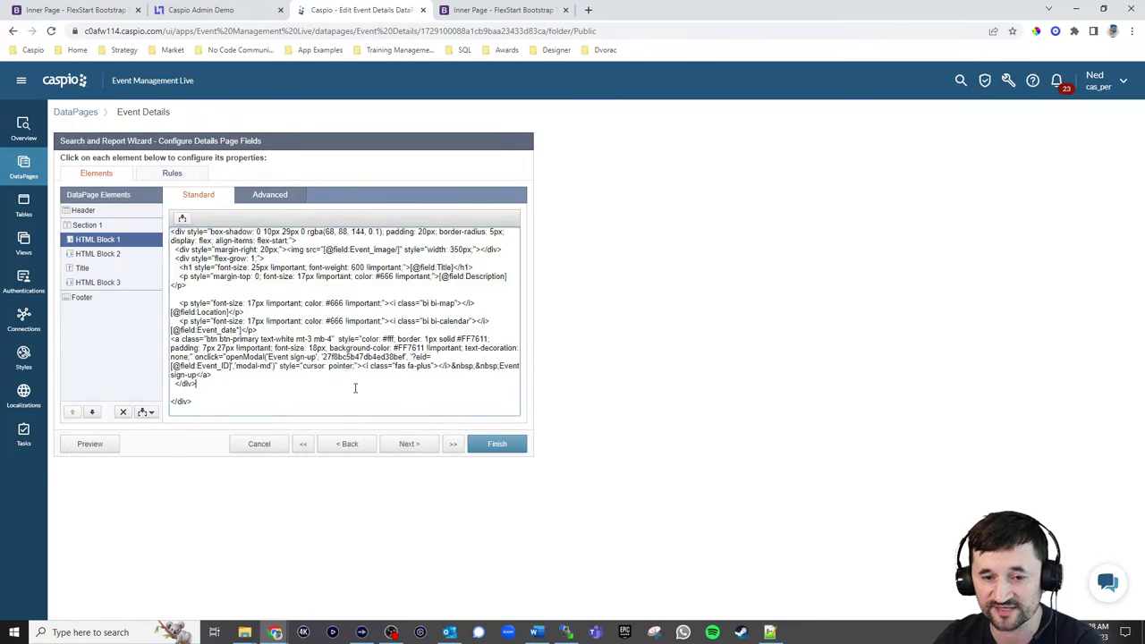
{"action": "left_click", "coordinate": [291, 241]}
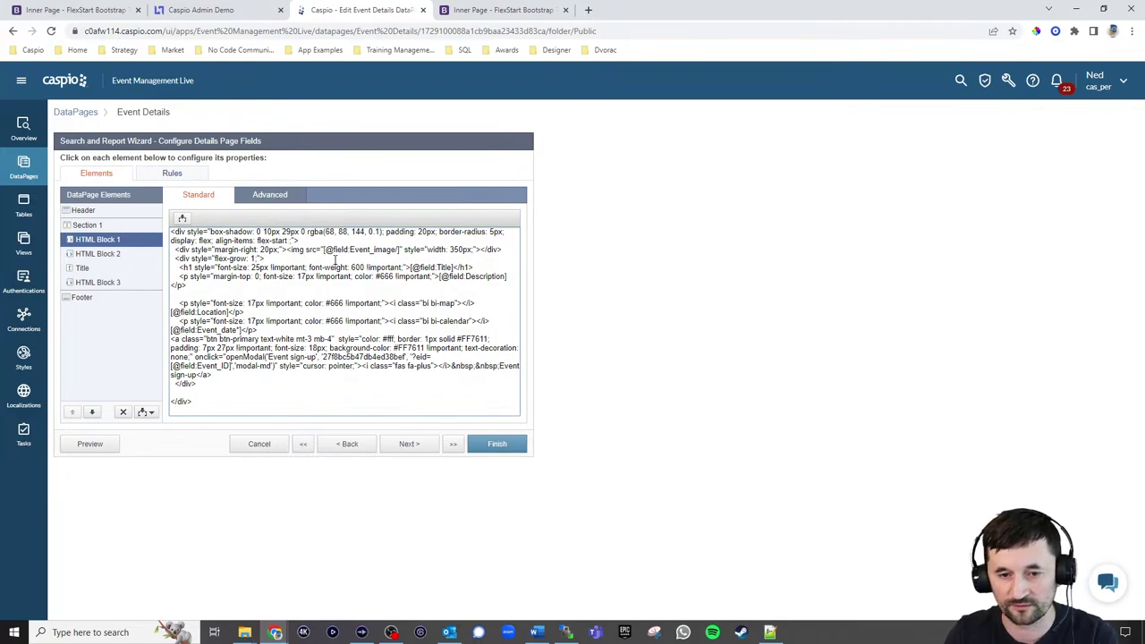
{"action": "type", "text": "!important"}
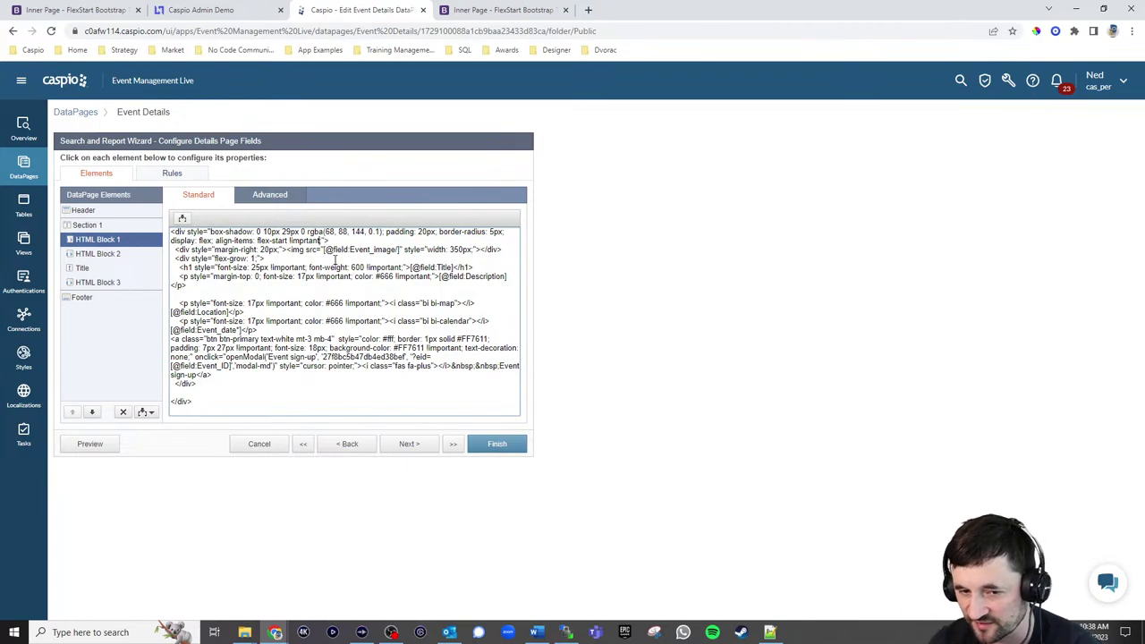
{"action": "key", "text": "BackSpace"}
{"action": "key", "text": "BackSpace"}
{"action": "key", "text": "BackSpace"}
{"action": "key", "text": "BackSpace"}
{"action": "key", "text": "BackSpace"}
{"action": "key", "text": "BackSpace"}
{"action": "key", "text": "BackSpace"}
{"action": "key", "text": "BackSpace"}
{"action": "key", "text": "BackSpace"}
{"action": "key", "text": "BackSpace"}
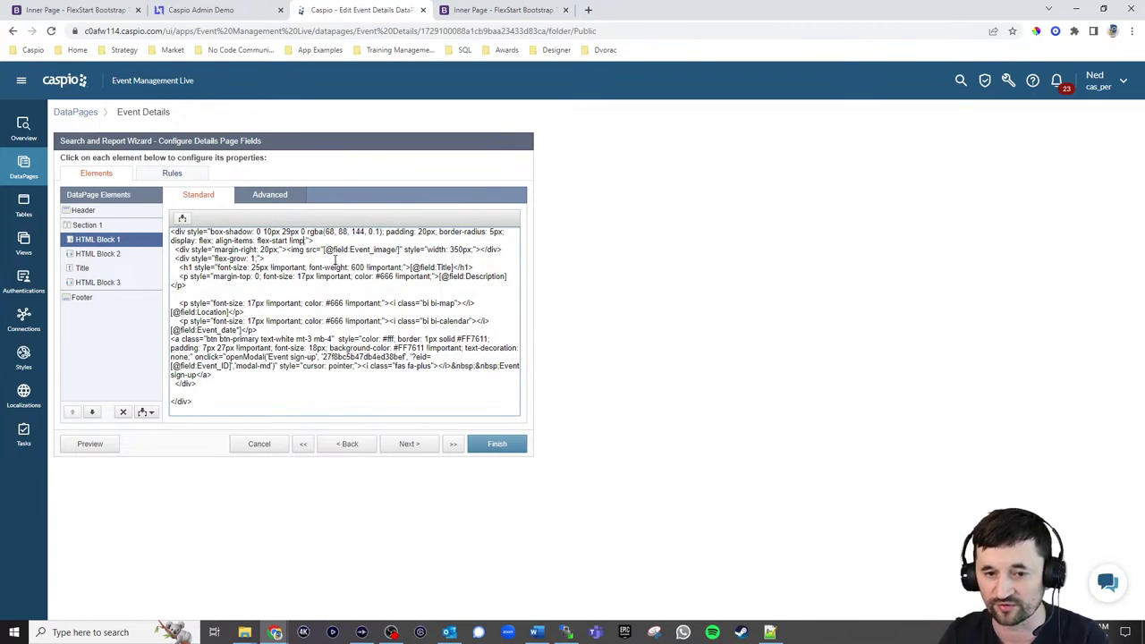
{"action": "key", "text": "BackSpace"}
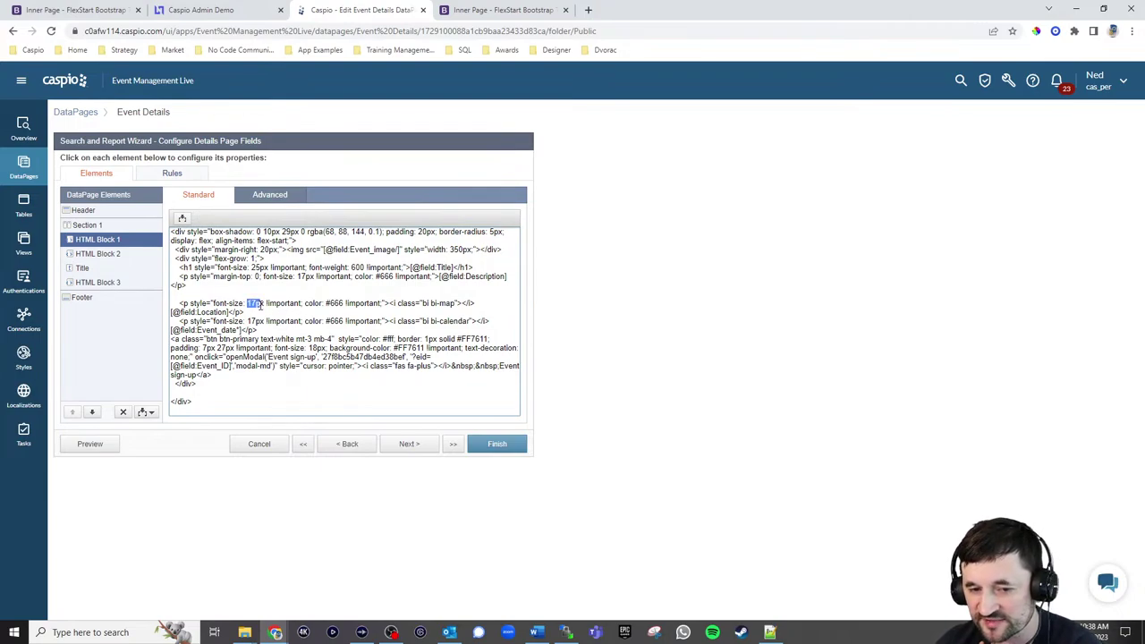
{"action": "left_click_drag", "start_coordinate": [267, 305], "coordinate": [303, 304]}
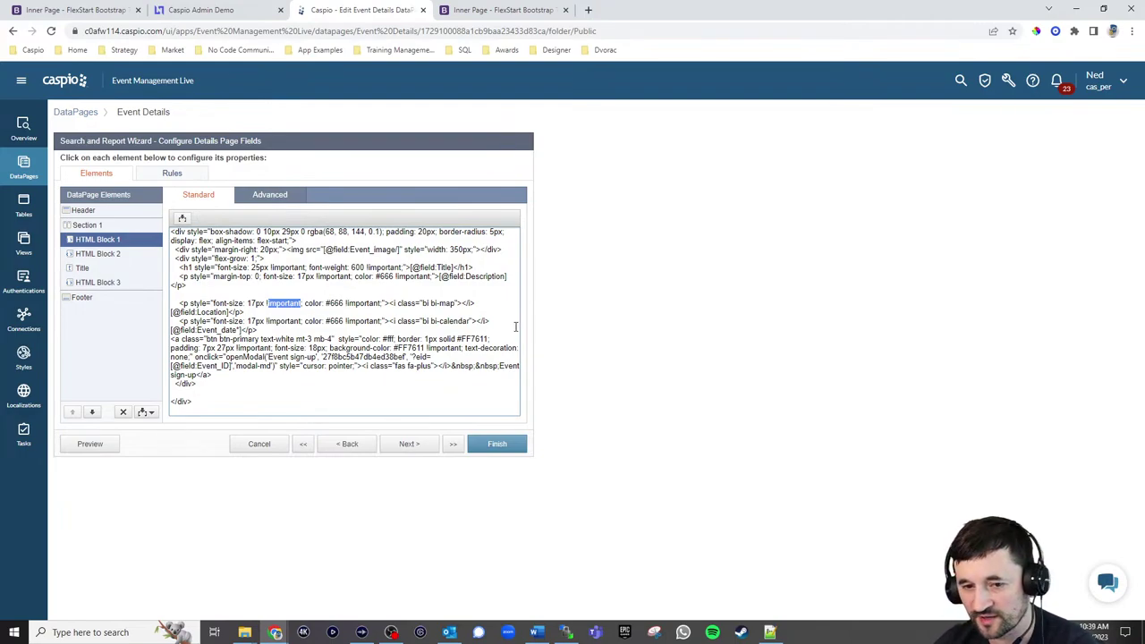
{"action": "left_click", "coordinate": [483, 302]}
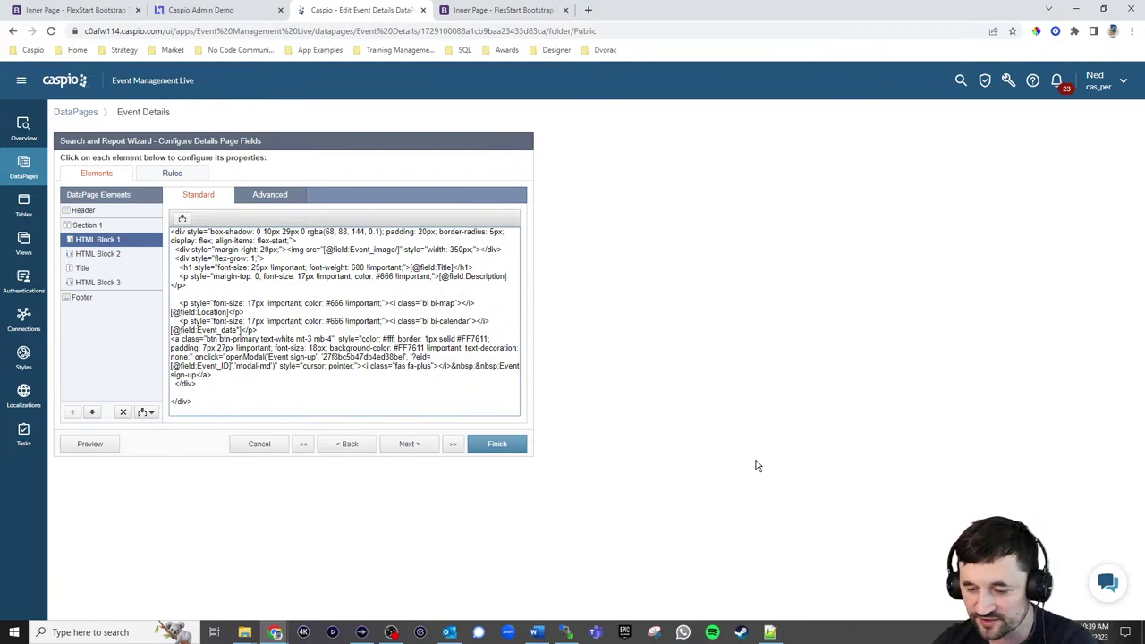
{"action": "left_click", "coordinate": [770, 632]}
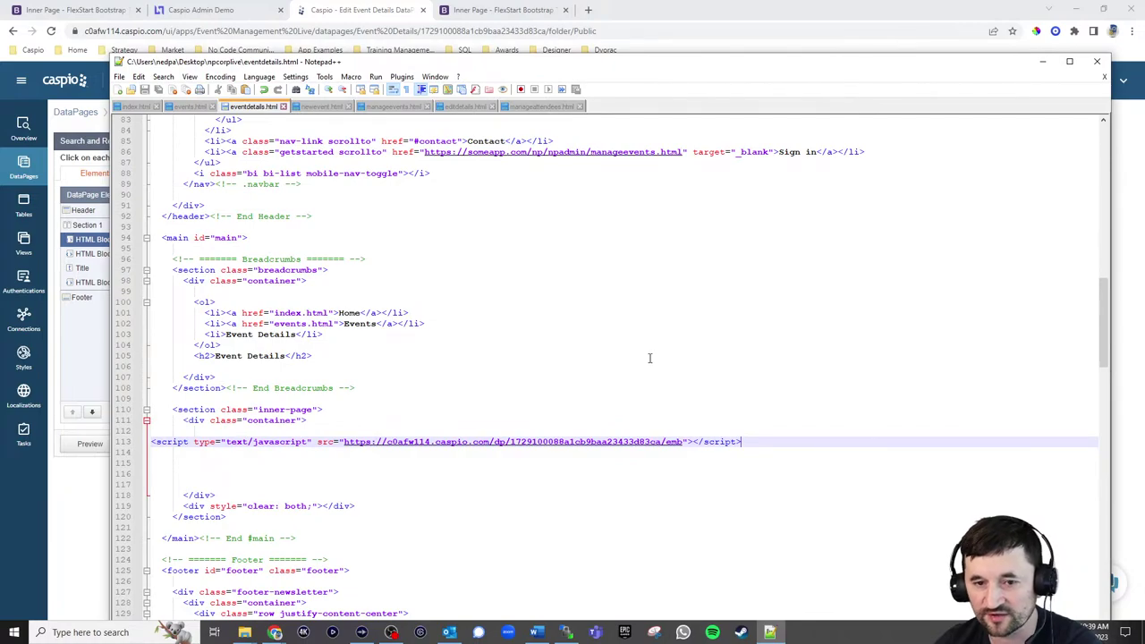
Open style.css from the npadminlive assets/css folder with Edit with Notepad++
{"action": "left_click_drag", "start_coordinate": [1102, 351], "coordinate": [994, 190]}
{"action": "left_click", "coordinate": [244, 633]}
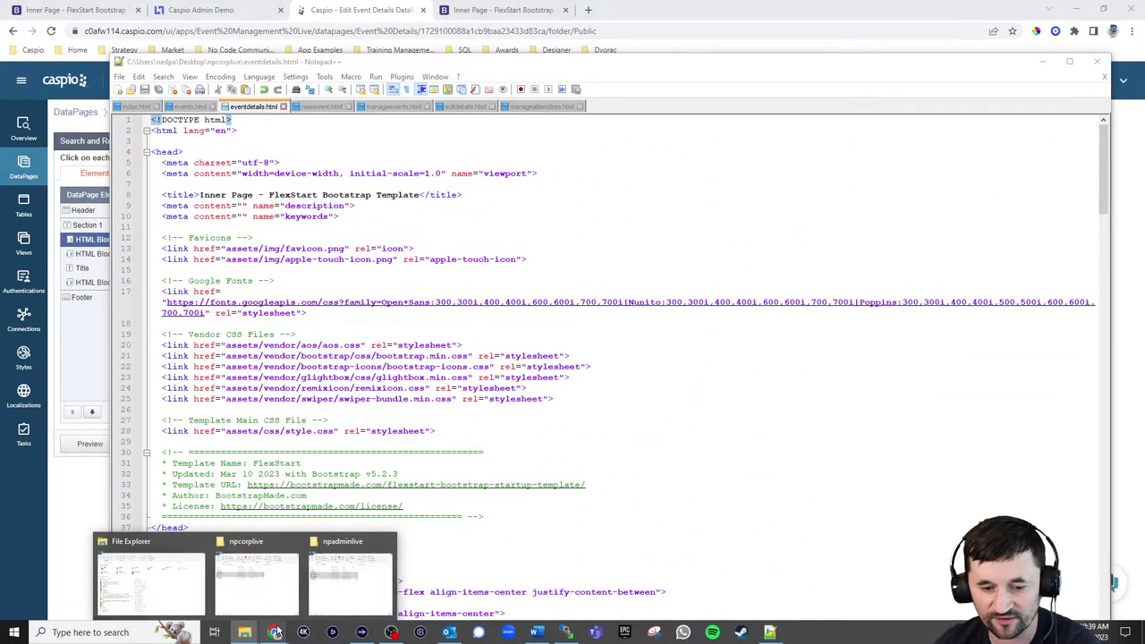
{"action": "left_click", "coordinate": [347, 585]}
{"action": "left_click_drag", "start_coordinate": [670, 77], "coordinate": [572, 95]}
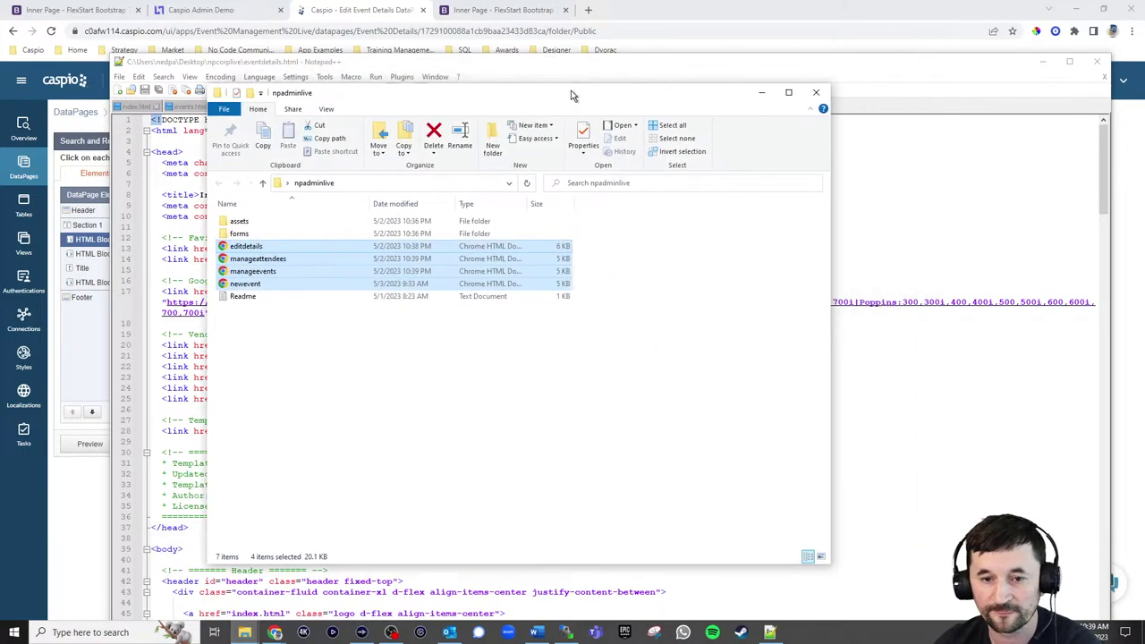
{"action": "double_click", "coordinate": [239, 225]}
{"action": "double_click", "coordinate": [241, 224]}
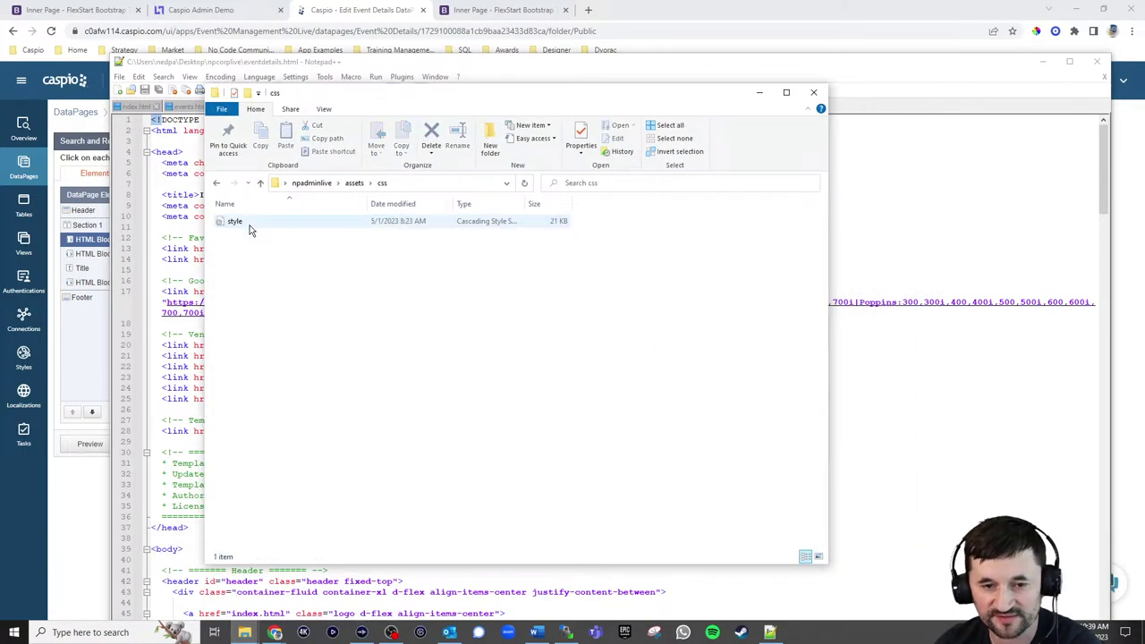
{"action": "right_click", "coordinate": [251, 227]}
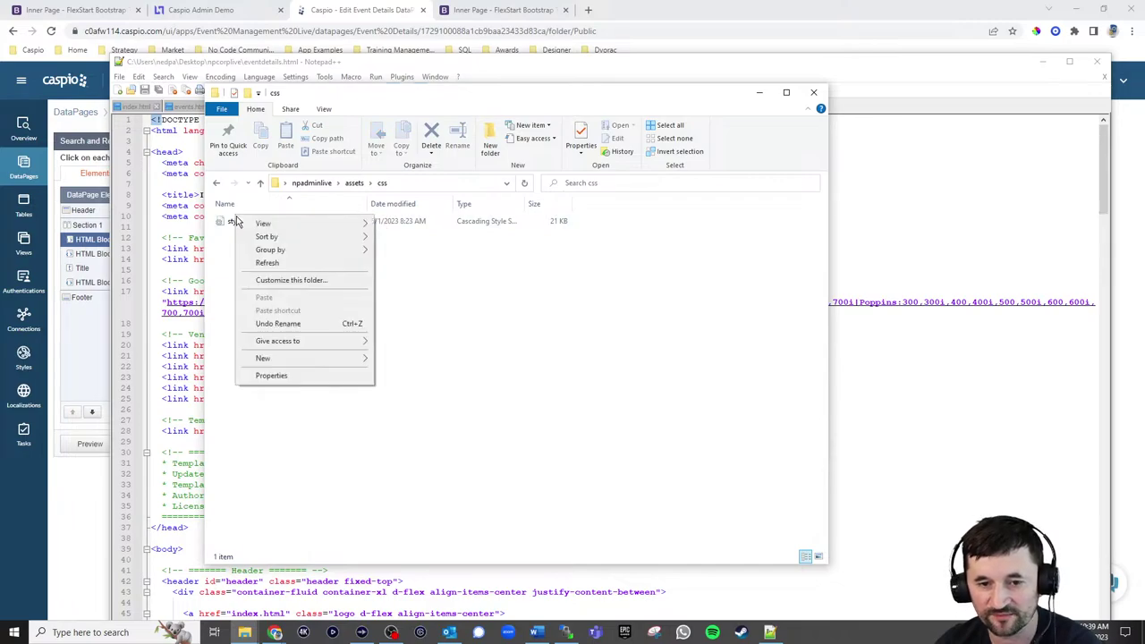
{"action": "right_click", "coordinate": [236, 218]}
{"action": "left_click", "coordinate": [232, 223]}
{"action": "right_click", "coordinate": [238, 226]}
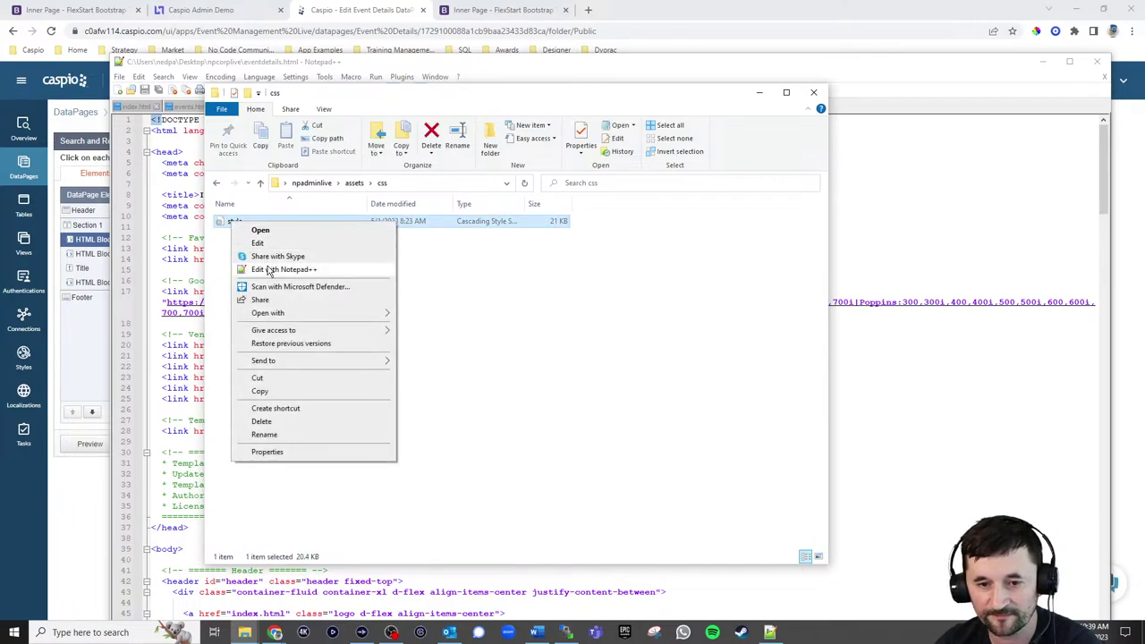
{"action": "left_click", "coordinate": [274, 265]}
{"action": "left_click", "coordinate": [552, 332]}
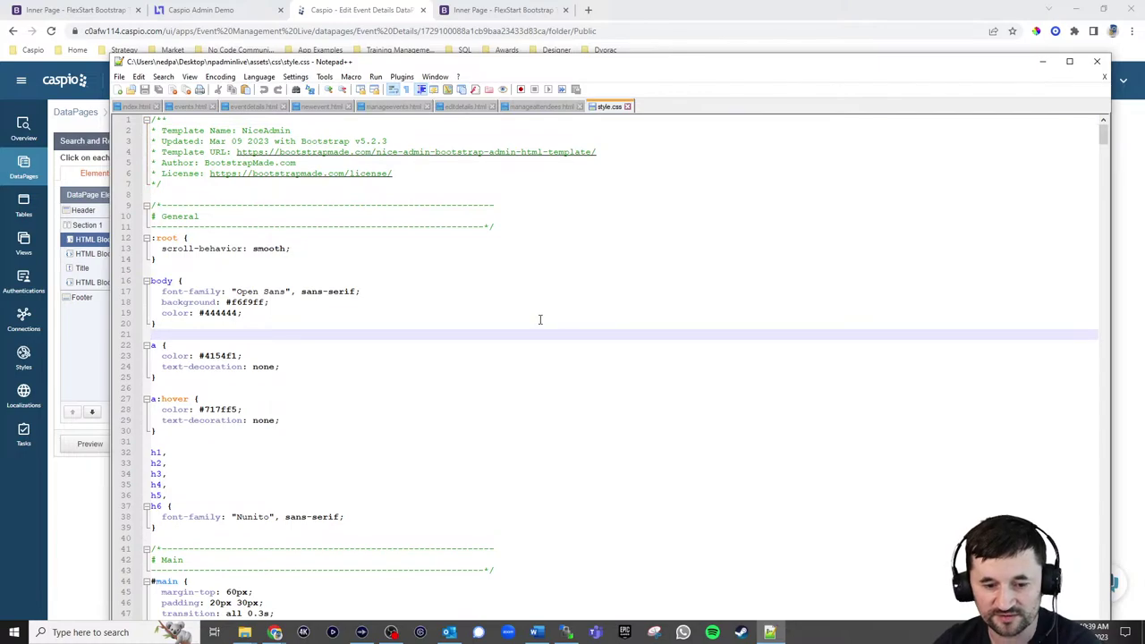
Search style.css for 'p' and scroll through its rules, then go back to the Chrome wizard
{"action": "key", "text": "ctrl+f"}
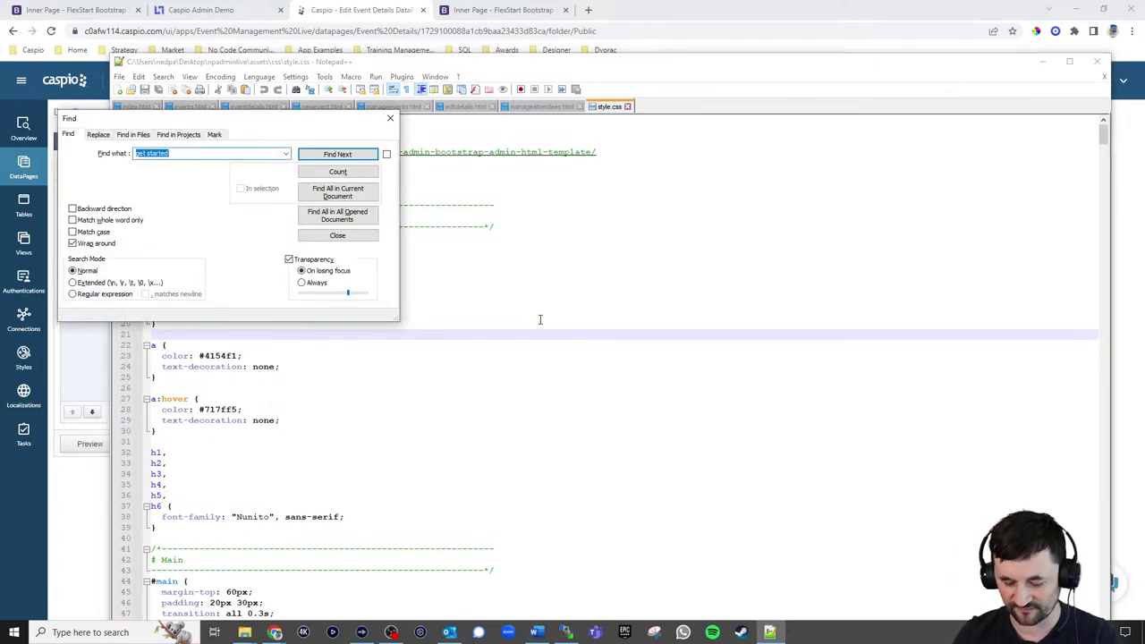
{"action": "type", "text": "p"}
{"action": "key", "text": "Return"}
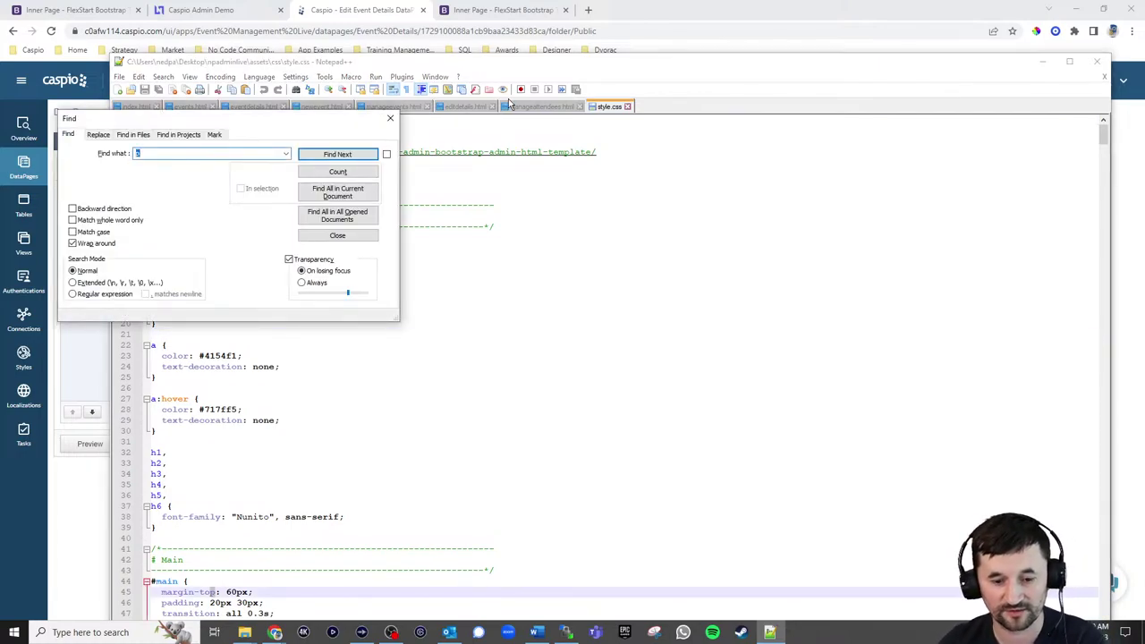
{"action": "left_click", "coordinate": [391, 122]}
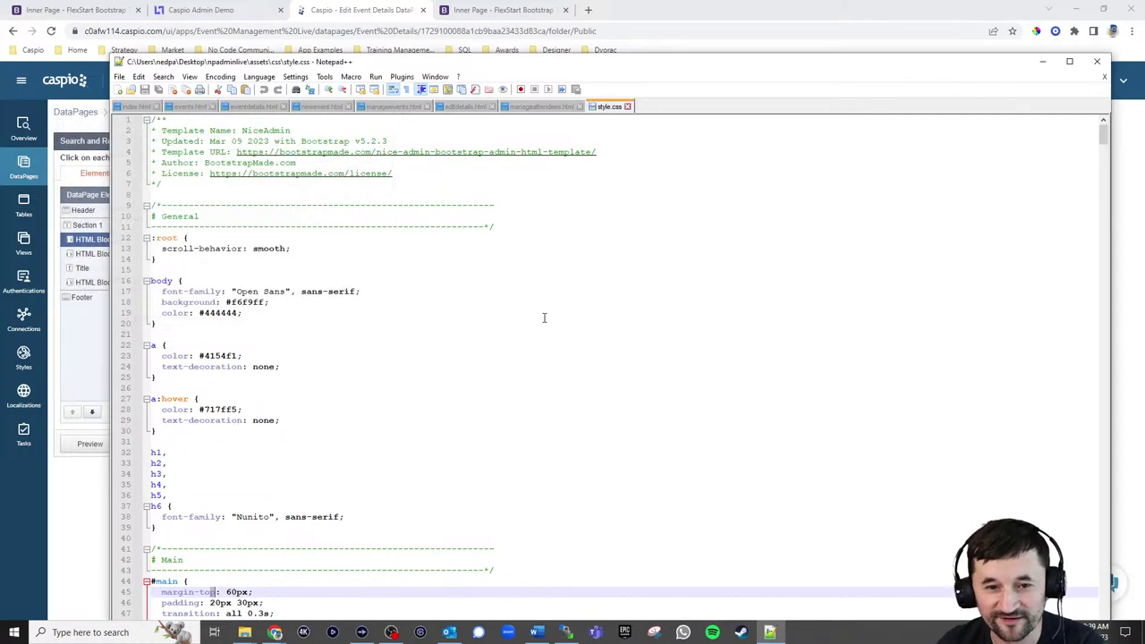
{"action": "scroll", "coordinate": [546, 322], "scroll_direction": "down", "scroll_amount": 12}
{"action": "scroll", "coordinate": [552, 330], "scroll_direction": "down", "scroll_amount": 20}
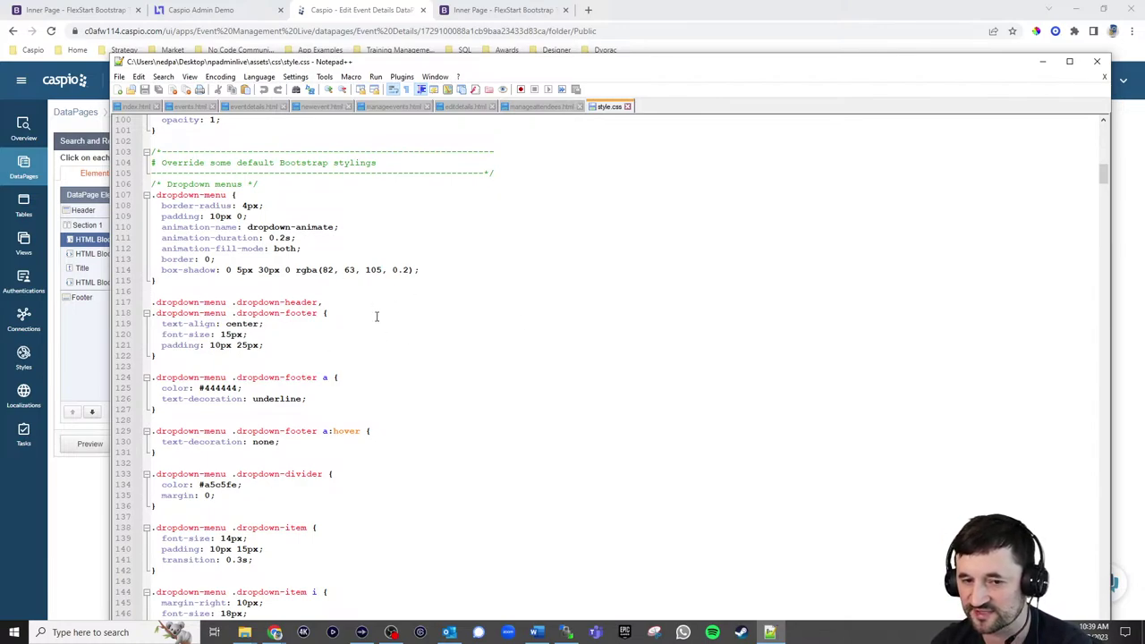
{"action": "left_click", "coordinate": [79, 522]}
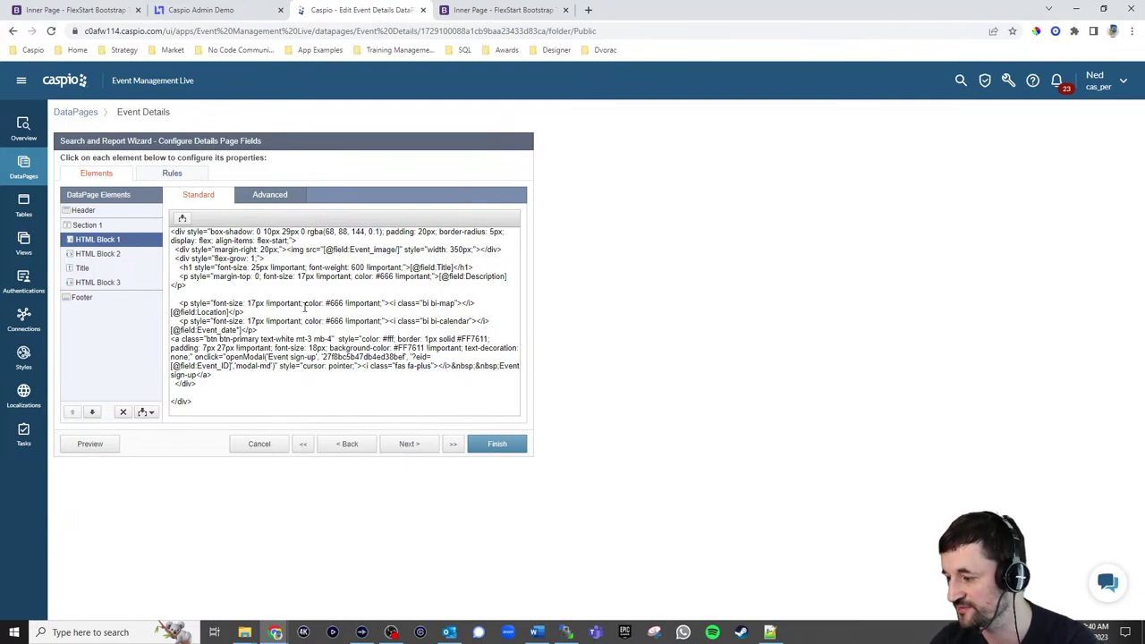
Finish the Event Details DataPage edits and start a new DataPage, reaching the Forms type options
{"action": "left_click", "coordinate": [495, 303]}
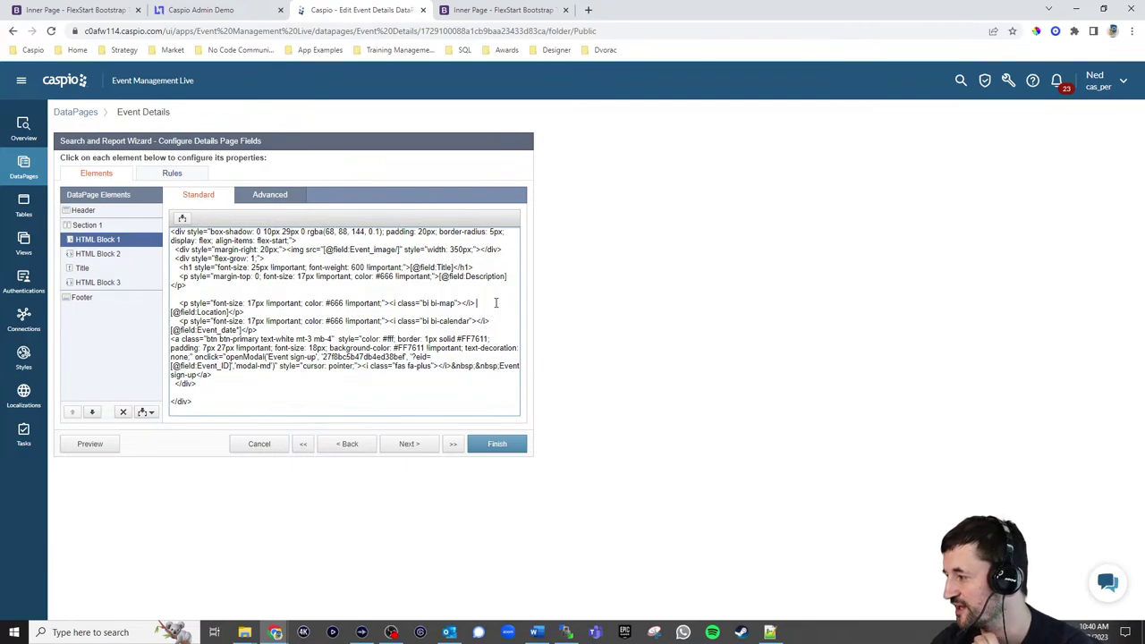
{"action": "left_click", "coordinate": [495, 445]}
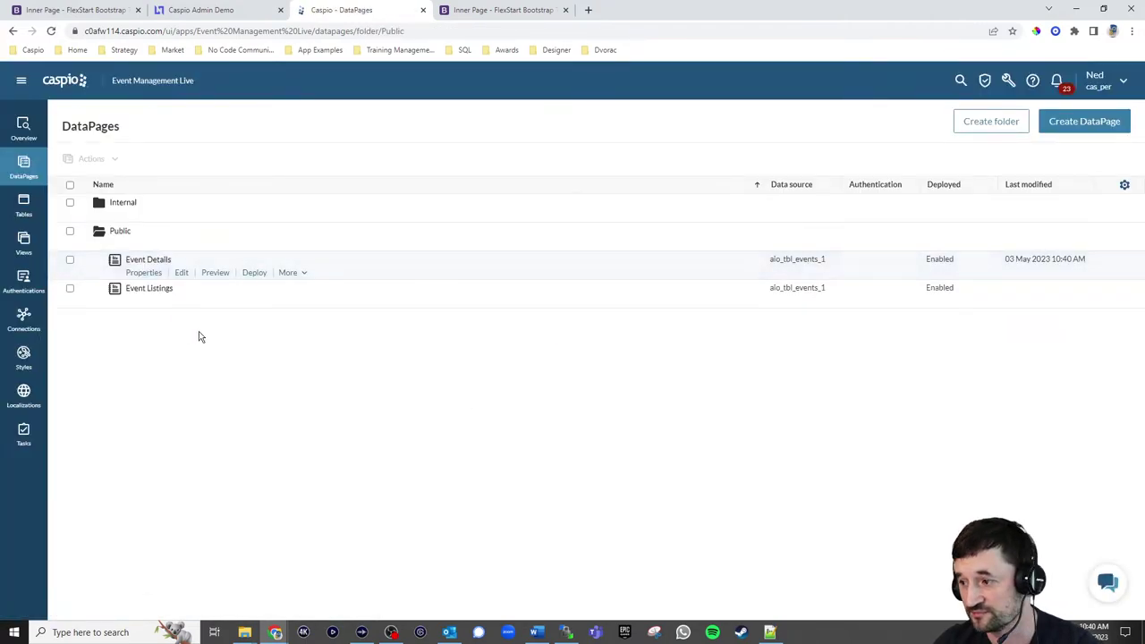
{"action": "left_click", "coordinate": [1081, 123]}
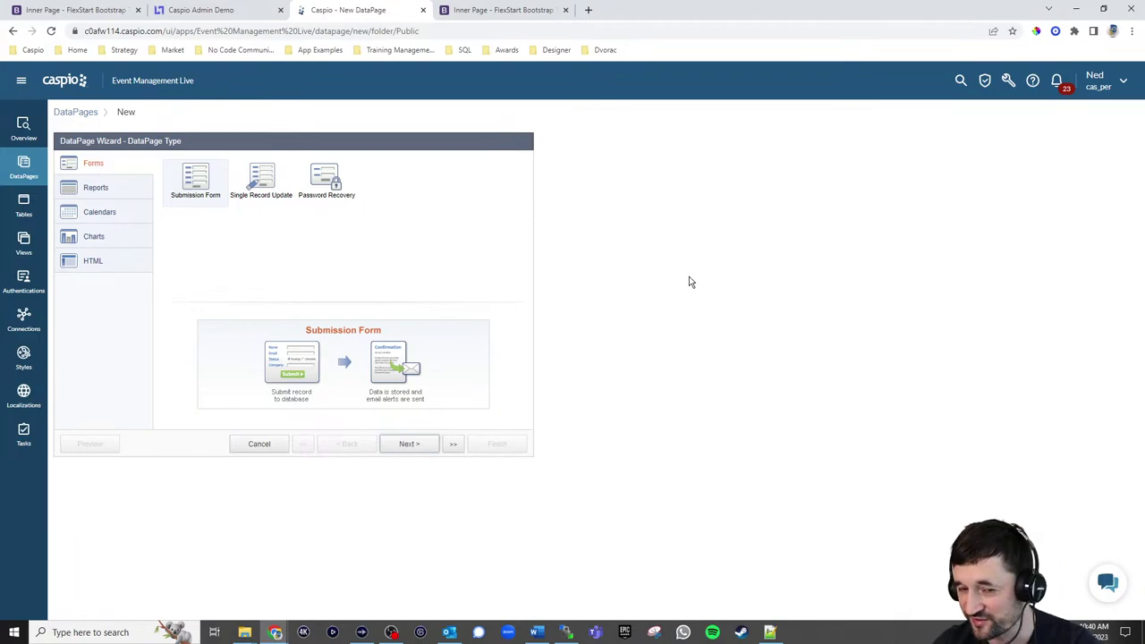
Name the form 'Sign up form' with style em_np_style_public_1 and English localization
{"action": "left_click", "coordinate": [404, 443]}
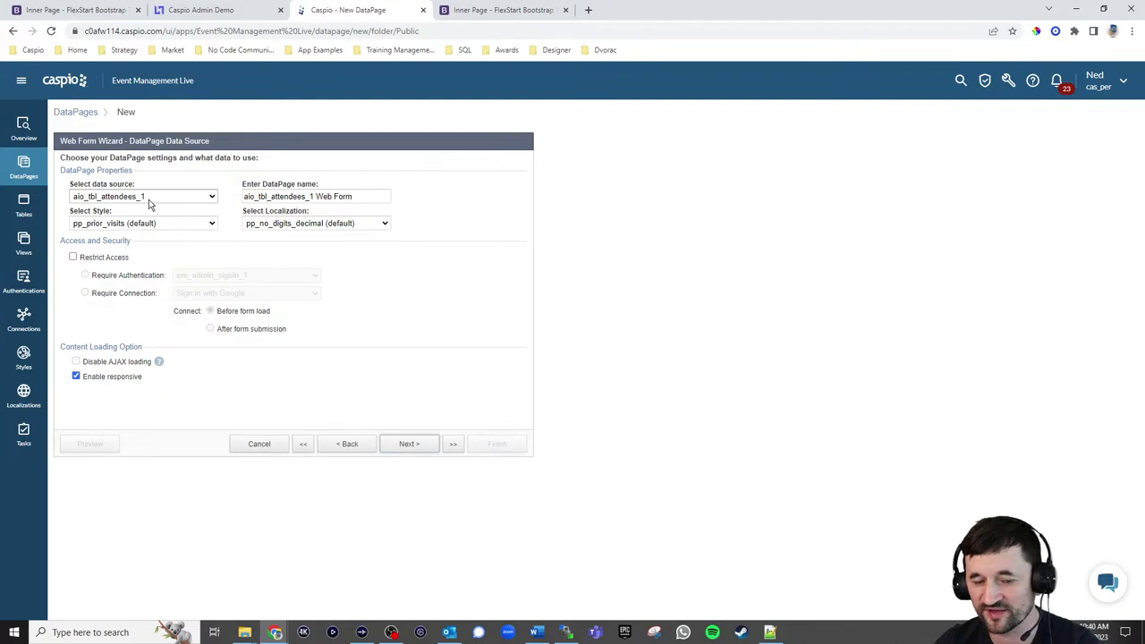
{"action": "left_click_drag", "start_coordinate": [352, 197], "coordinate": [210, 198]}
{"action": "type", "text": "Sign up form"}
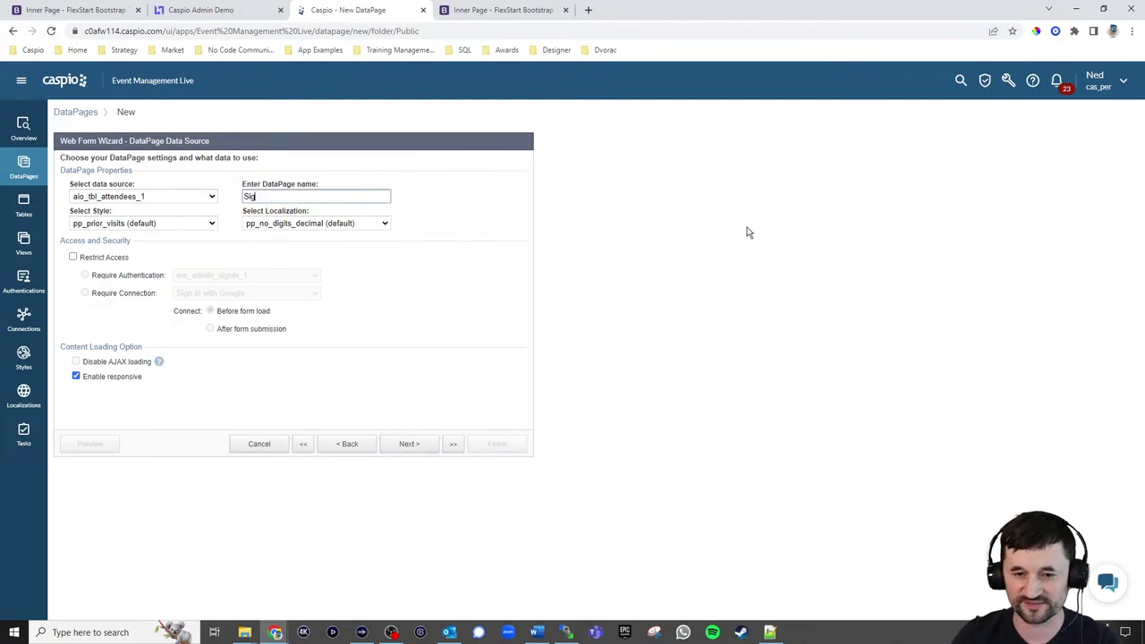
{"action": "left_click", "coordinate": [159, 224]}
{"action": "scroll", "coordinate": [189, 322], "scroll_direction": "up", "scroll_amount": 10}
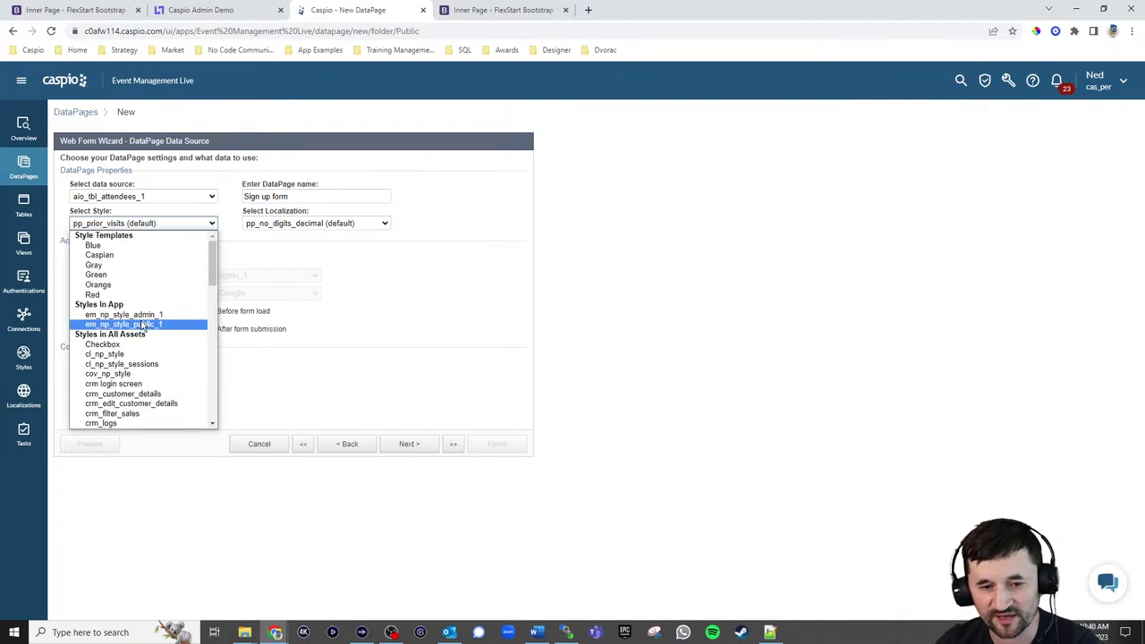
{"action": "left_click", "coordinate": [143, 324]}
{"action": "left_click", "coordinate": [312, 225]}
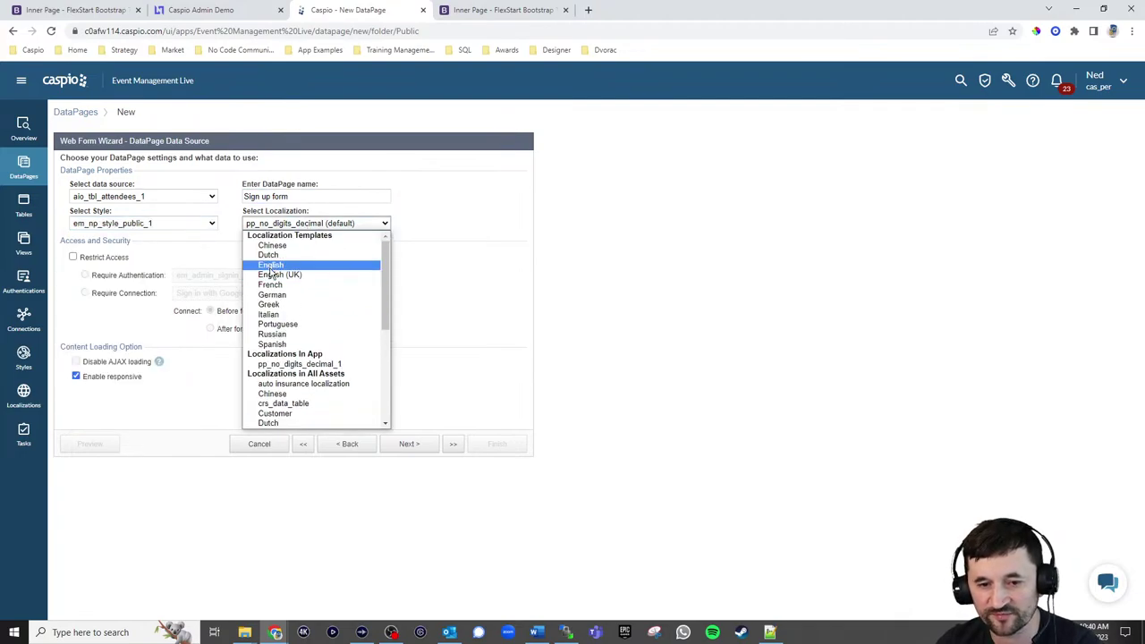
{"action": "left_click", "coordinate": [271, 262]}
Add all available fields to the form and continue to field configuration
{"action": "left_click", "coordinate": [403, 444]}
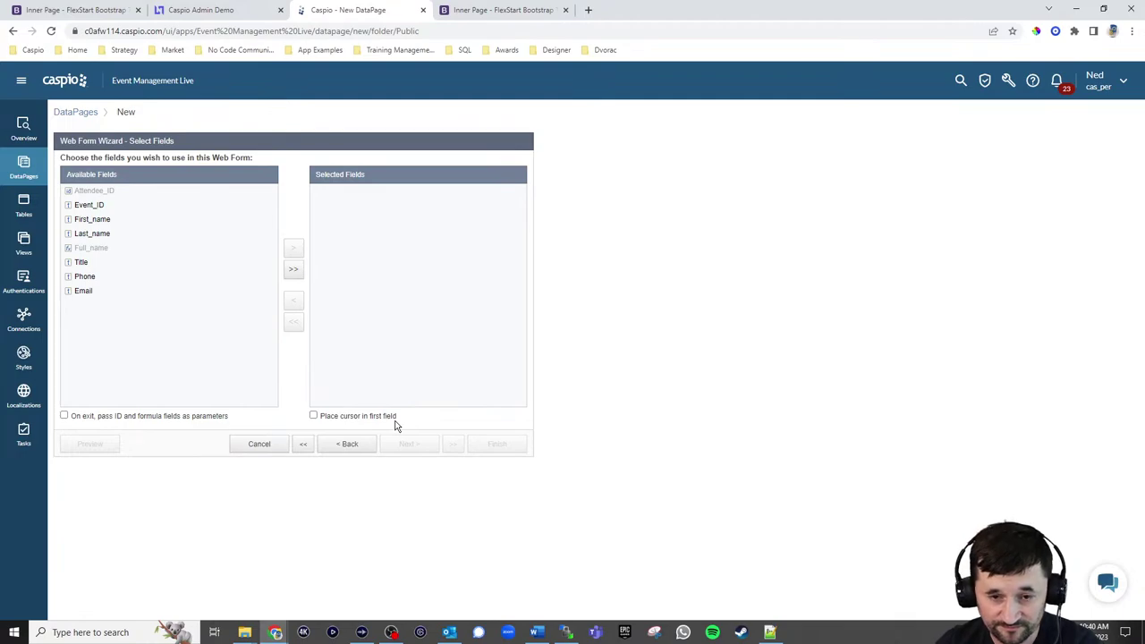
{"action": "left_click", "coordinate": [293, 270]}
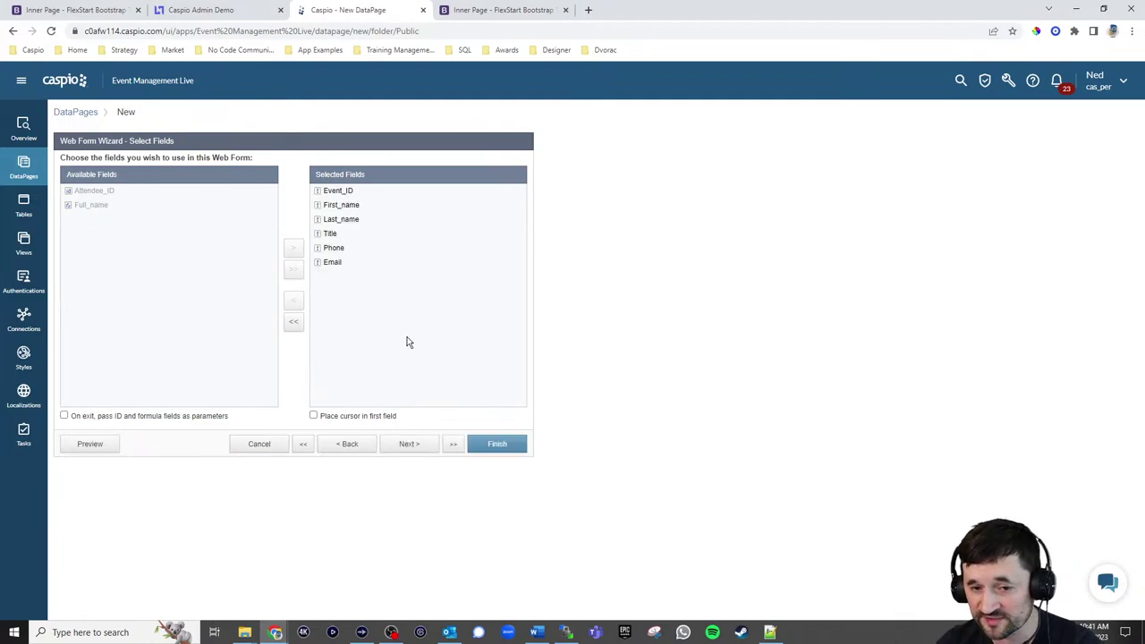
{"action": "left_click", "coordinate": [415, 445]}
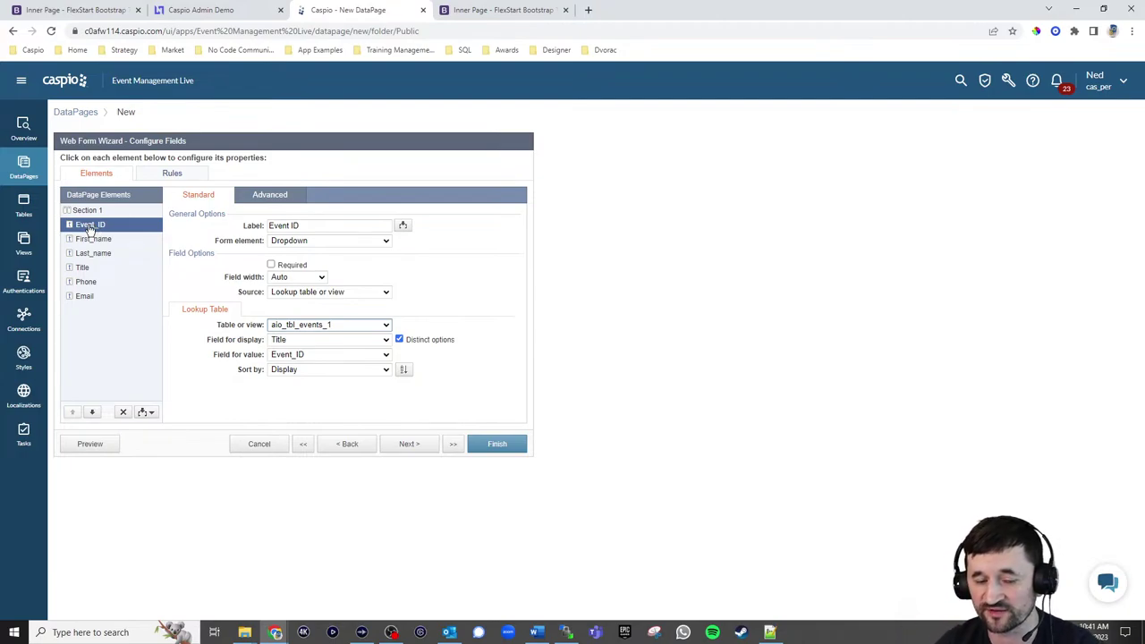
Make Event_ID a hidden field that receives its value from the eid parameter
{"action": "left_click", "coordinate": [295, 194]}
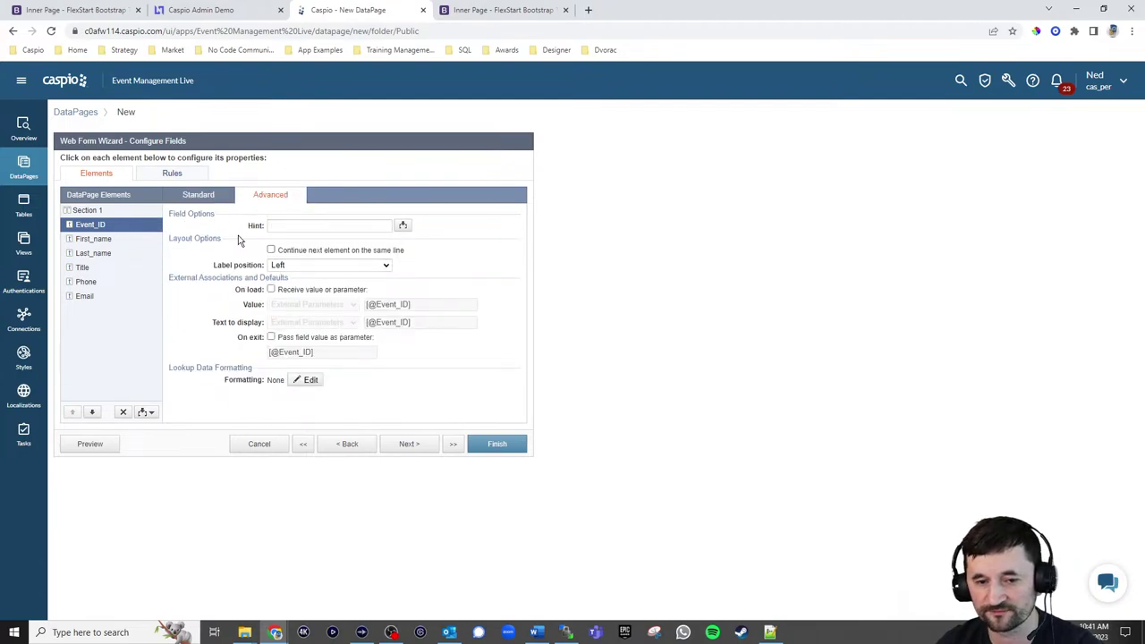
{"action": "left_click", "coordinate": [296, 290]}
{"action": "left_click", "coordinate": [304, 305]}
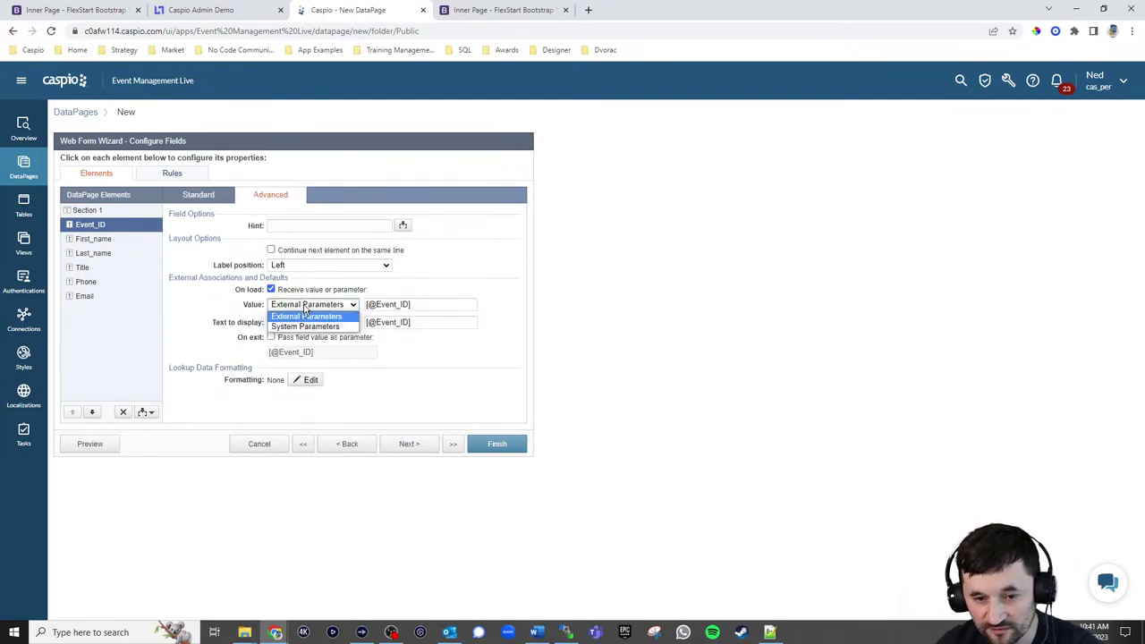
{"action": "left_click", "coordinate": [304, 313]}
{"action": "left_click_drag", "start_coordinate": [376, 305], "coordinate": [409, 305]}
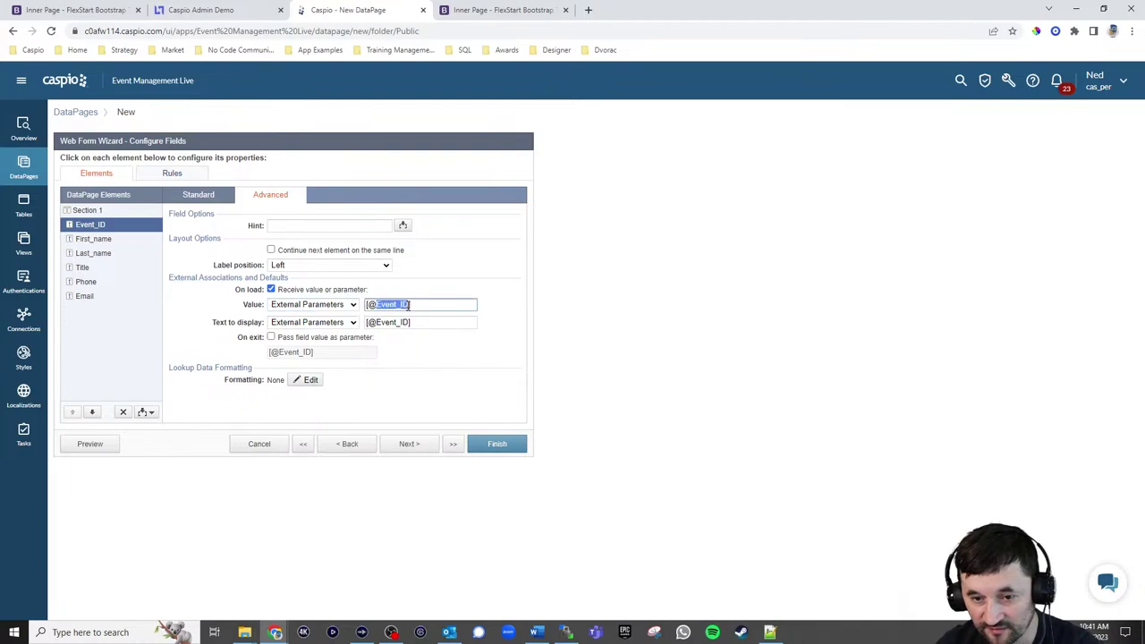
{"action": "type", "text": "eid"}
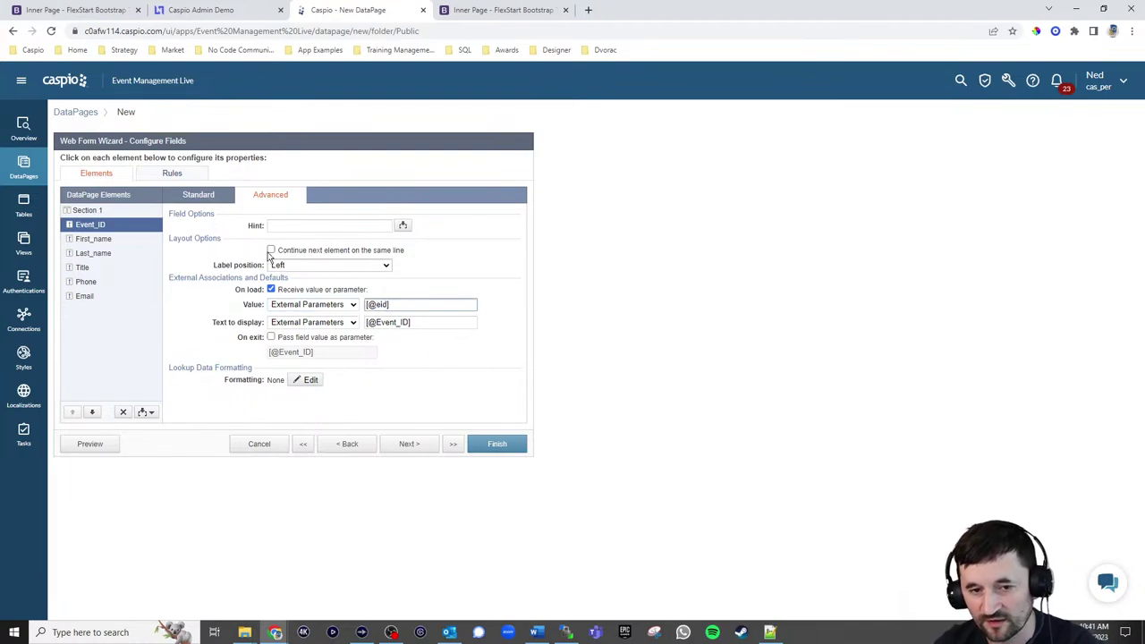
{"action": "left_click", "coordinate": [198, 194]}
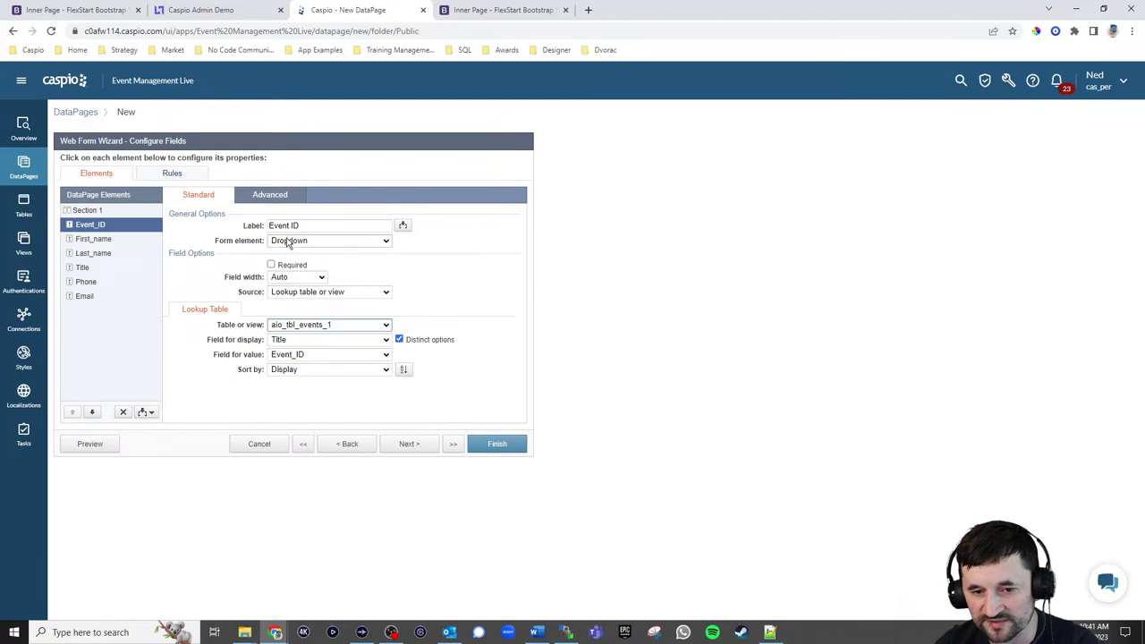
{"action": "left_click", "coordinate": [304, 240]}
{"action": "left_click", "coordinate": [300, 320]}
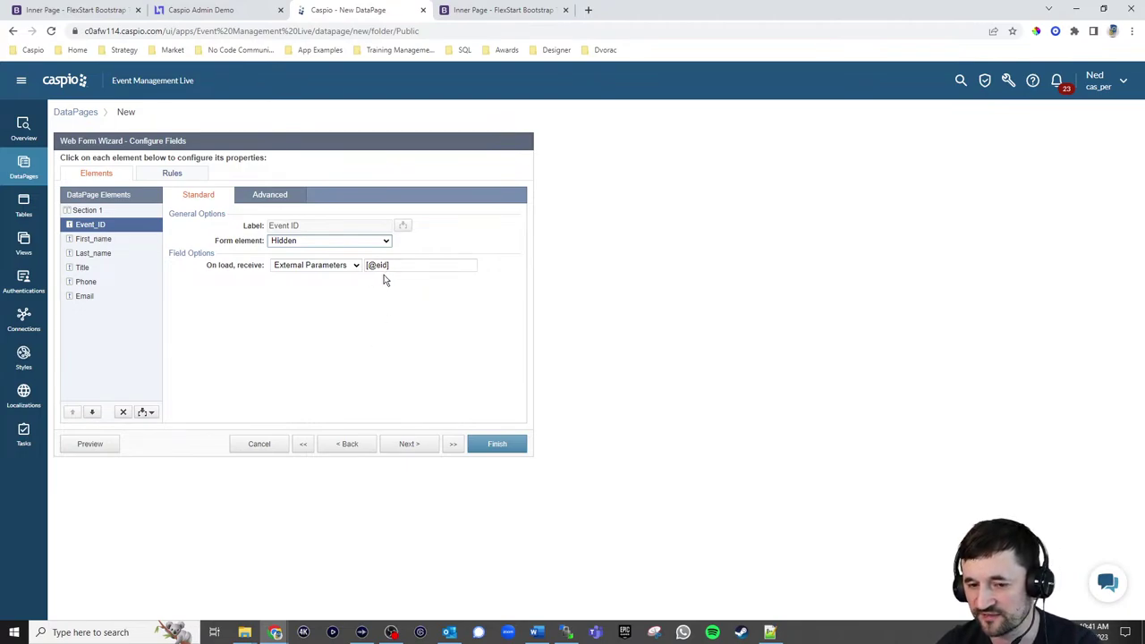
Mark First_name, Last_name, Title, Phone and Email required, and set Email's element to Email
{"action": "left_click", "coordinate": [93, 238]}
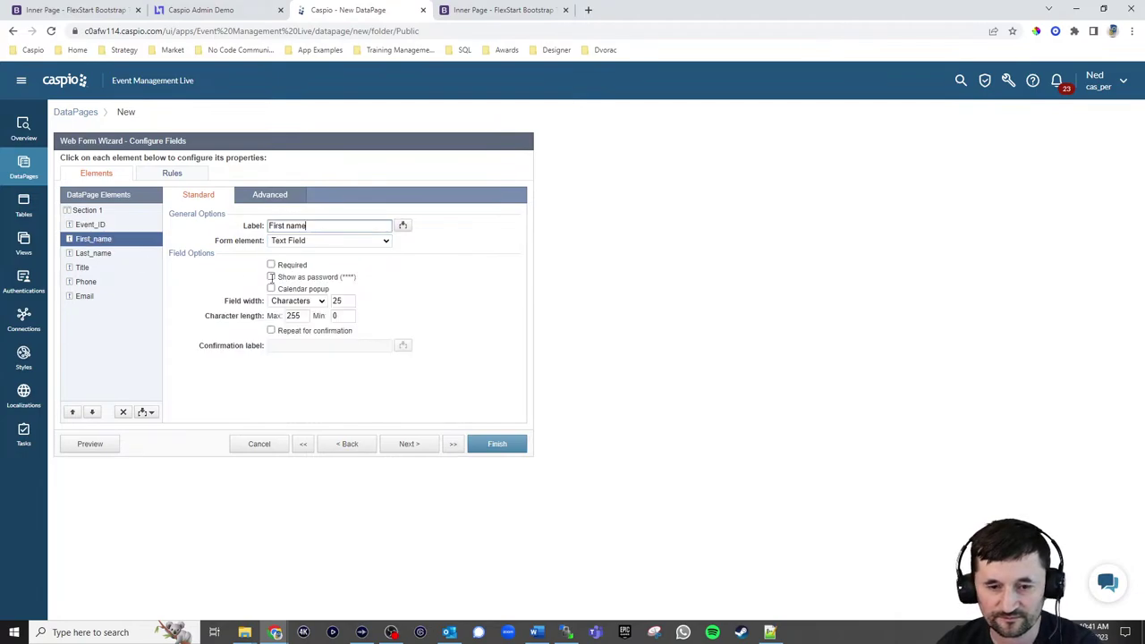
{"action": "left_click", "coordinate": [271, 266]}
{"action": "left_click", "coordinate": [109, 257]}
{"action": "left_click", "coordinate": [271, 266]}
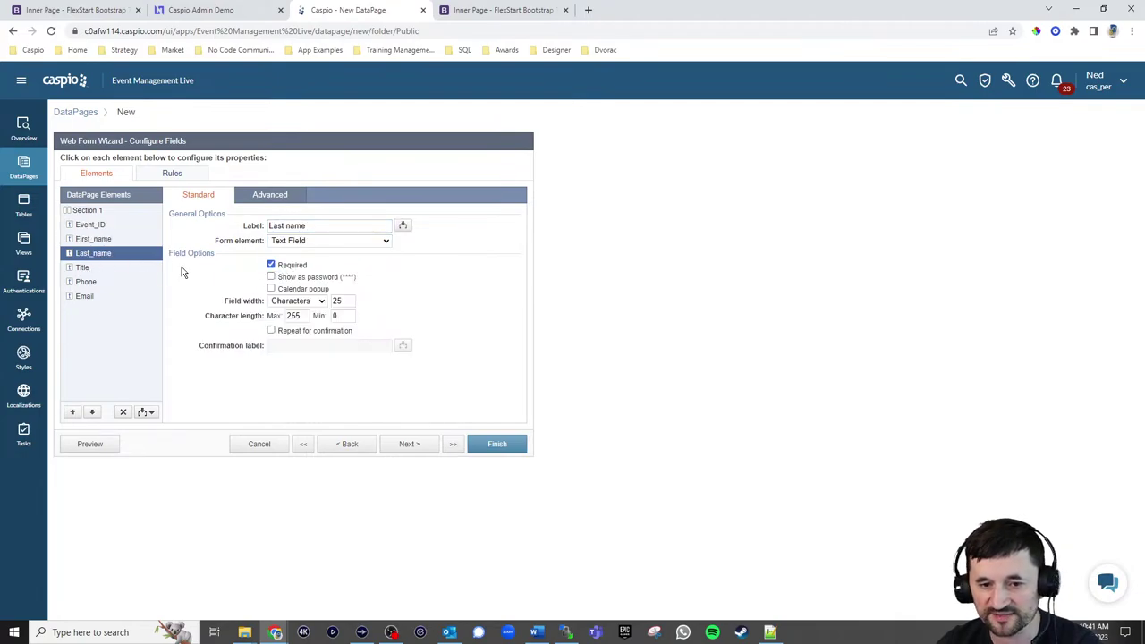
{"action": "left_click", "coordinate": [125, 268]}
{"action": "left_click", "coordinate": [271, 265]}
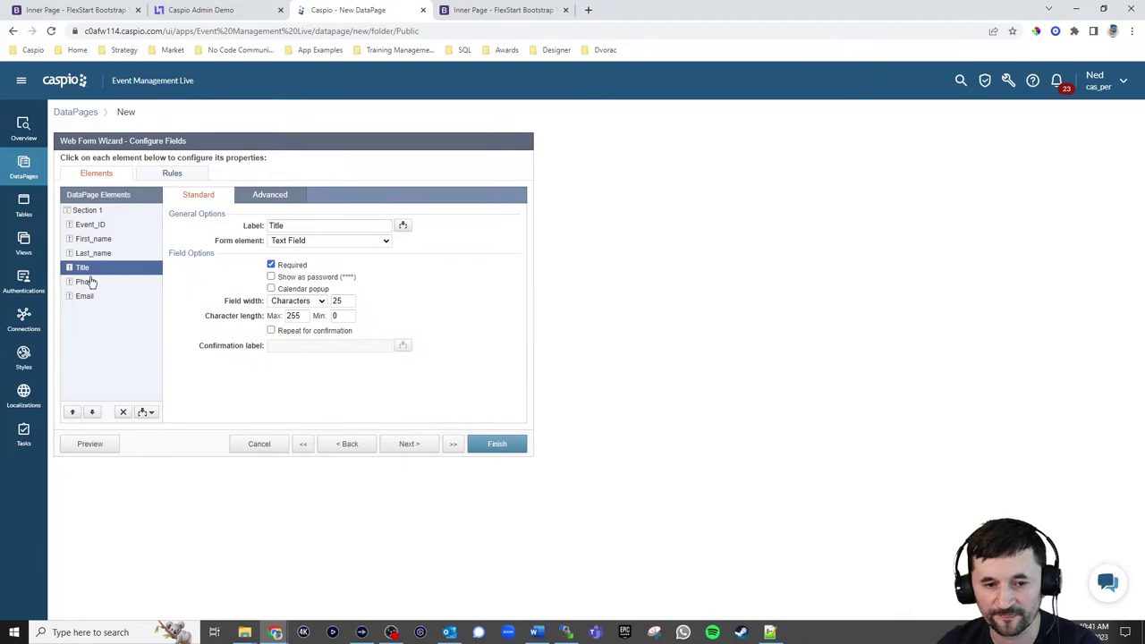
{"action": "left_click", "coordinate": [89, 282]}
{"action": "left_click", "coordinate": [296, 270]}
{"action": "left_click", "coordinate": [127, 302]}
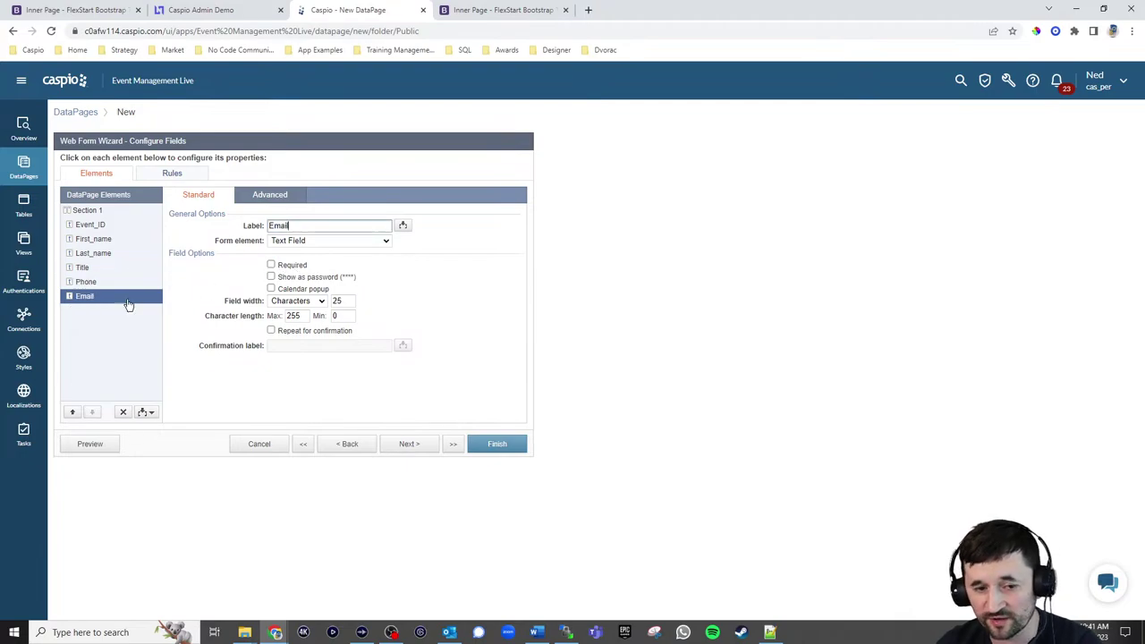
{"action": "left_click", "coordinate": [271, 265]}
{"action": "left_click", "coordinate": [331, 240]}
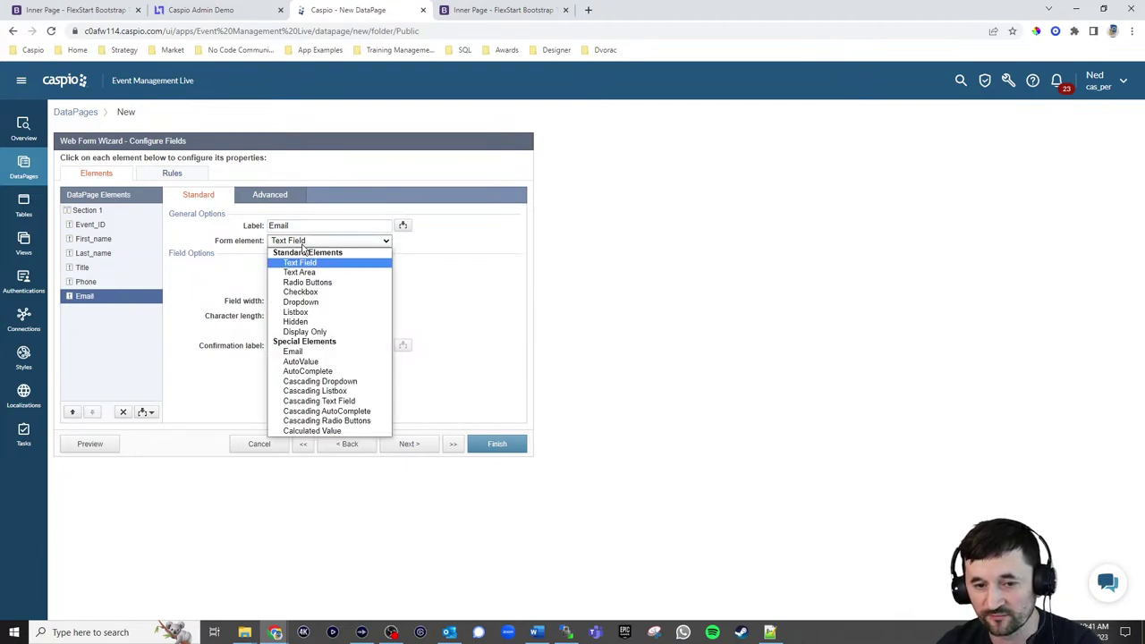
{"action": "left_click", "coordinate": [312, 354]}
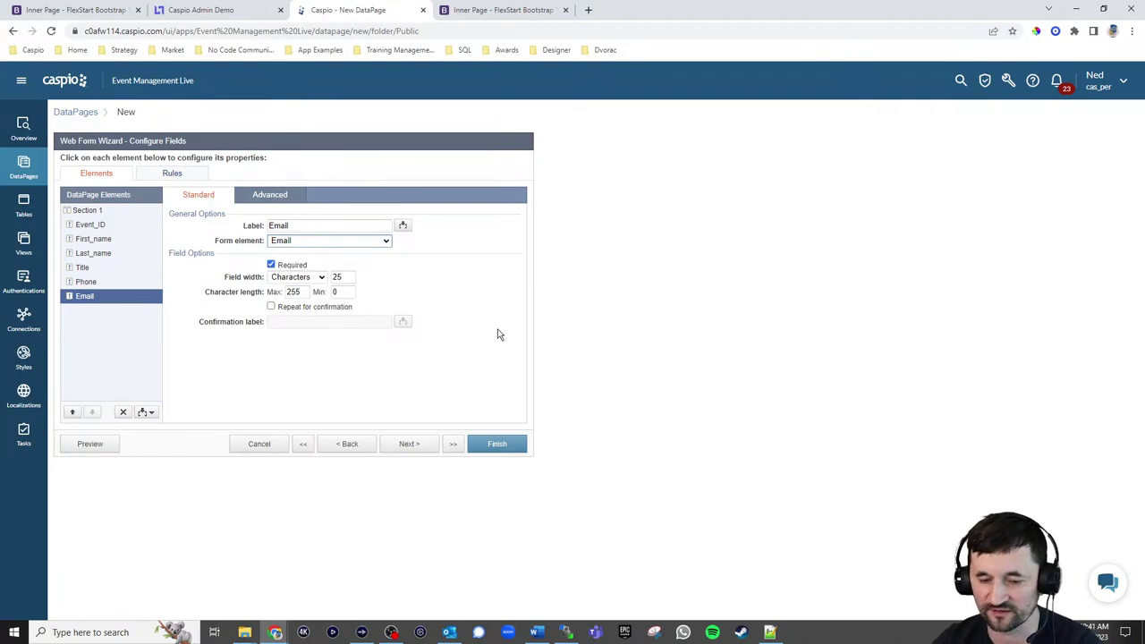
Copy the public Upcoming Events page address from the demo site and return to the wizard
{"action": "left_click", "coordinate": [483, 11]}
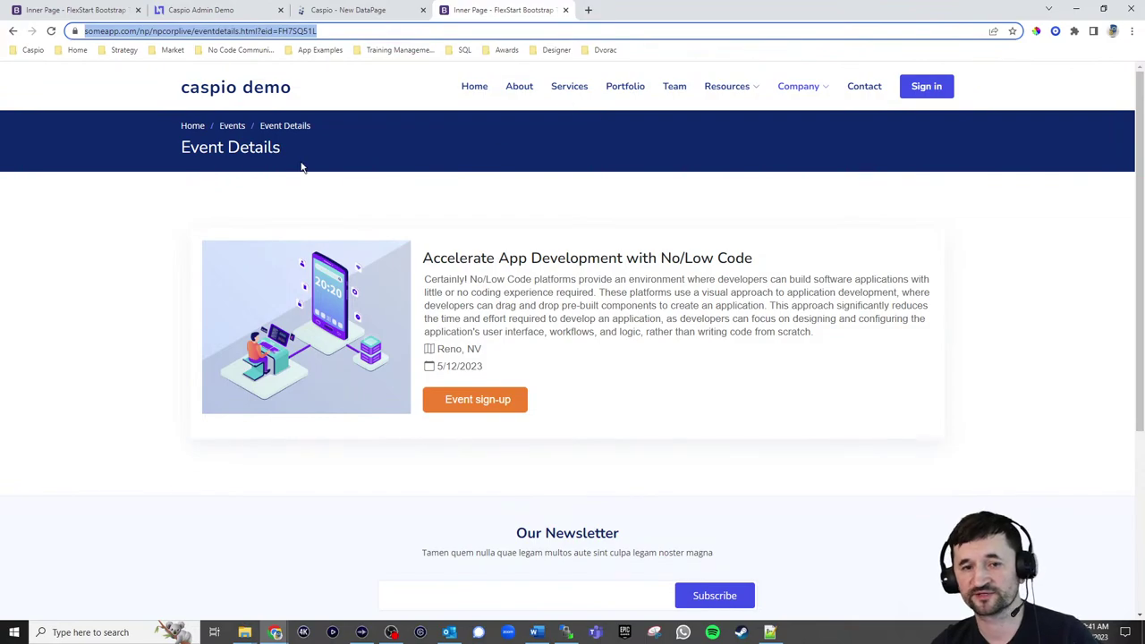
{"action": "left_click", "coordinate": [232, 127]}
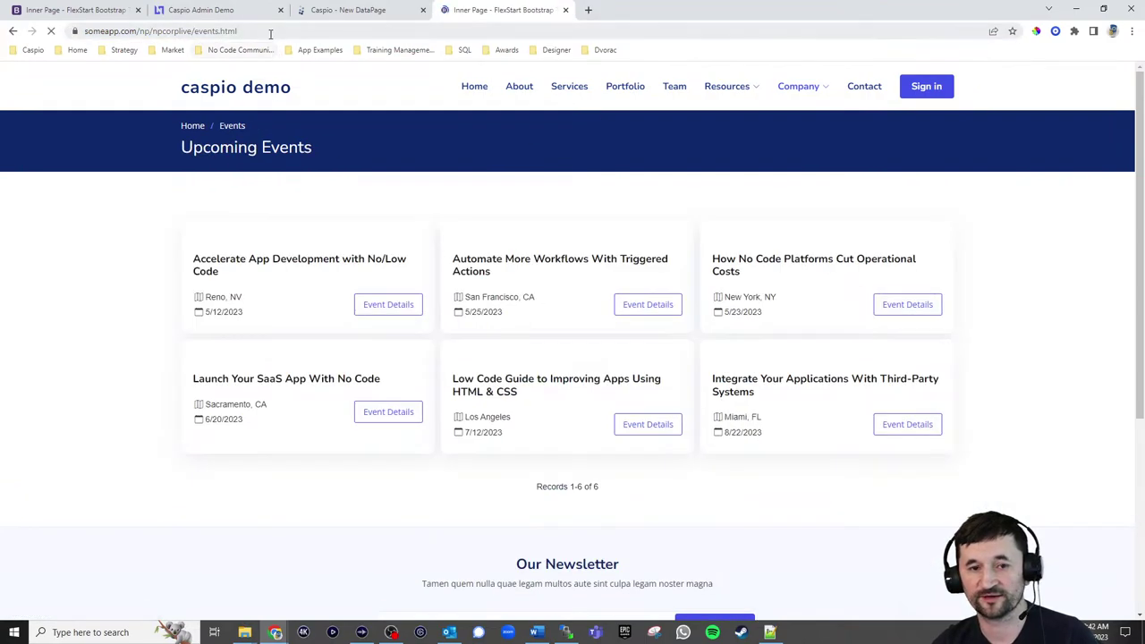
{"action": "left_click", "coordinate": [270, 33]}
{"action": "key", "text": "ctrl+c"}
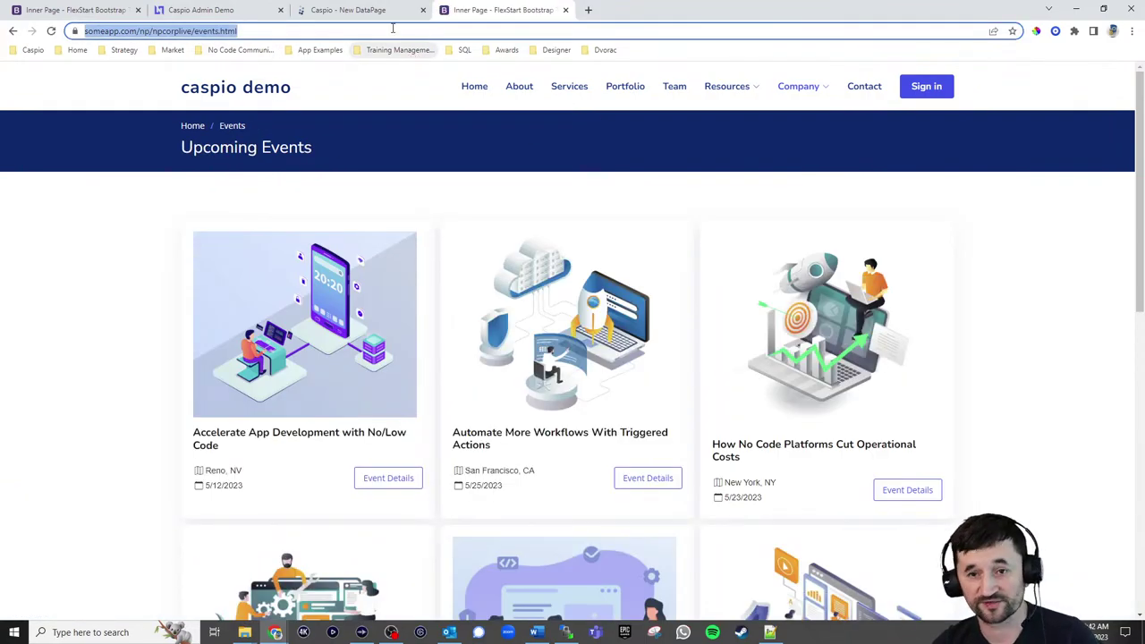
{"action": "left_click", "coordinate": [351, 10]}
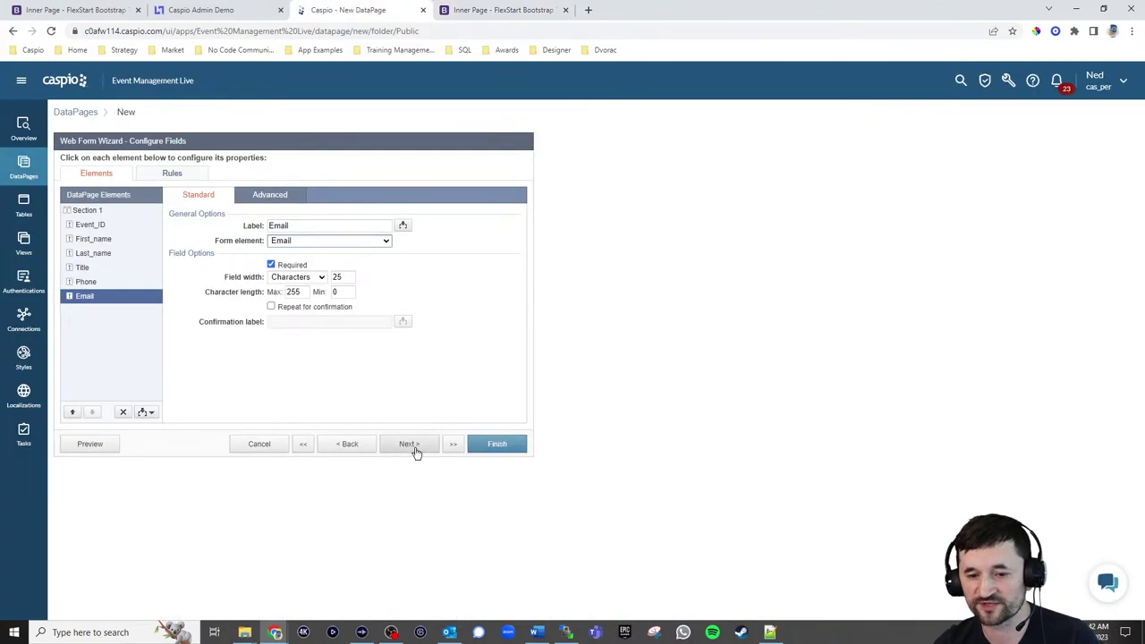
Redirect submissions to a new page at the pasted events.html URL and finish the form
{"action": "left_click", "coordinate": [414, 445]}
{"action": "left_click", "coordinate": [250, 213]}
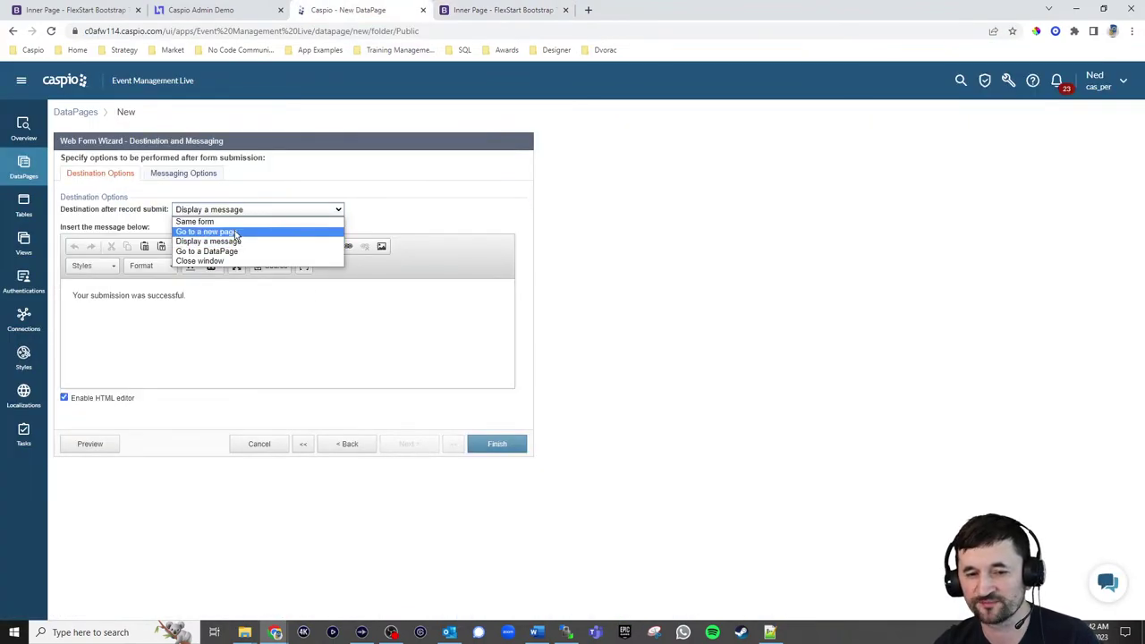
{"action": "left_click", "coordinate": [235, 231]}
{"action": "left_click", "coordinate": [230, 230]}
{"action": "key", "text": "ctrl+v"}
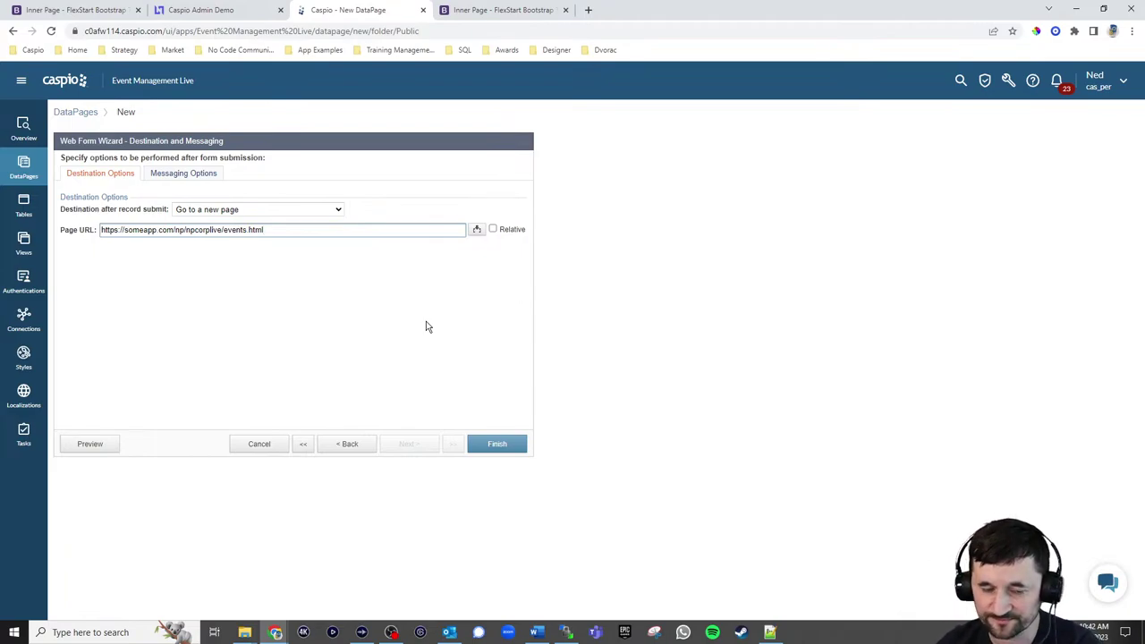
{"action": "left_click", "coordinate": [492, 447]}
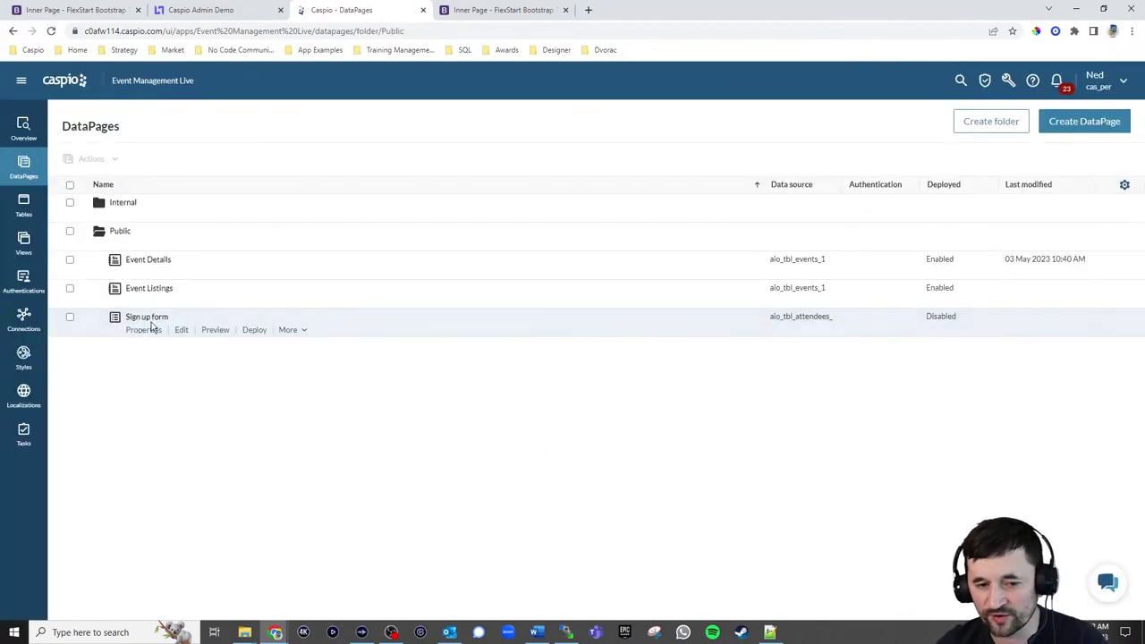
Set the Sign up form's deployment status to Enabled, then select its AppKey in Properties
{"action": "left_click", "coordinate": [254, 329]}
{"action": "left_click", "coordinate": [513, 217]}
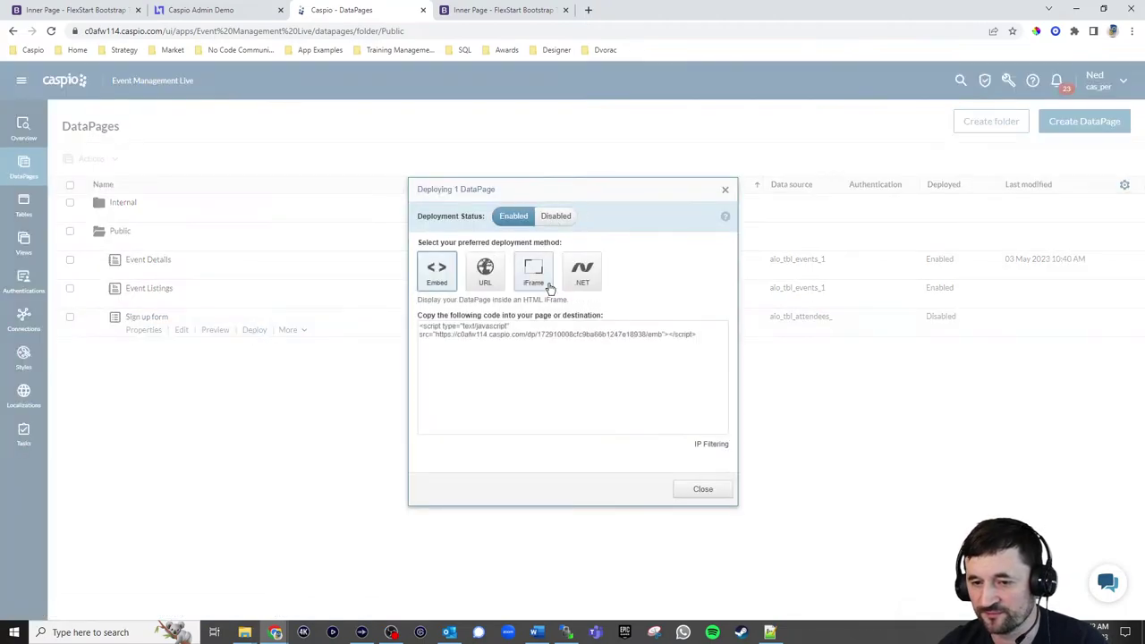
{"action": "left_click", "coordinate": [682, 494]}
{"action": "left_click", "coordinate": [144, 330]}
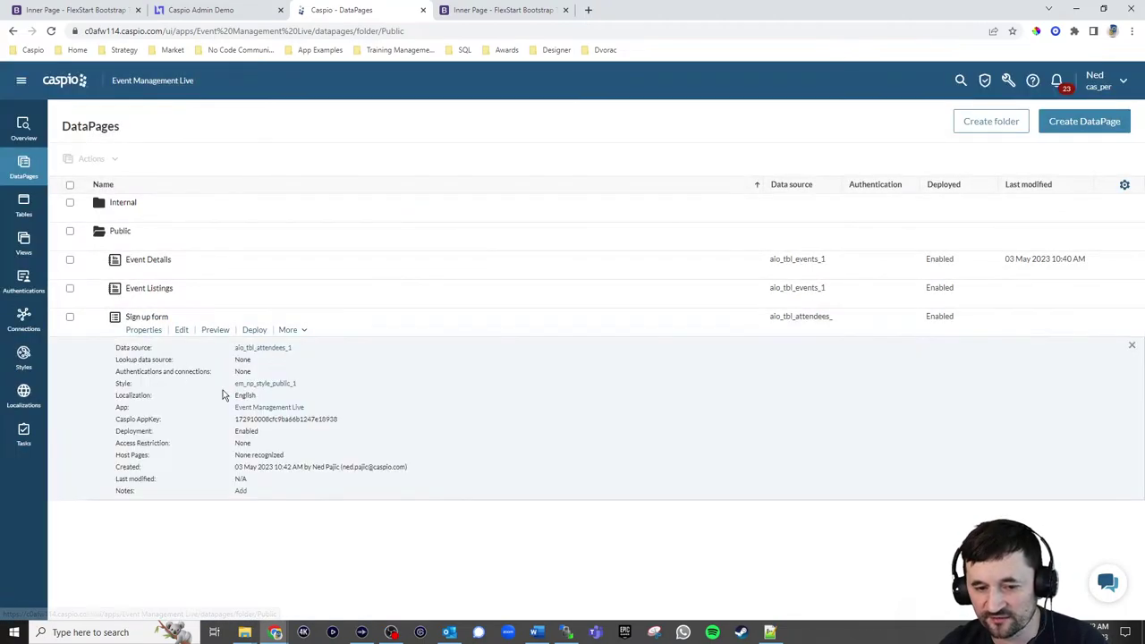
{"action": "left_click_drag", "start_coordinate": [342, 420], "coordinate": [265, 421]}
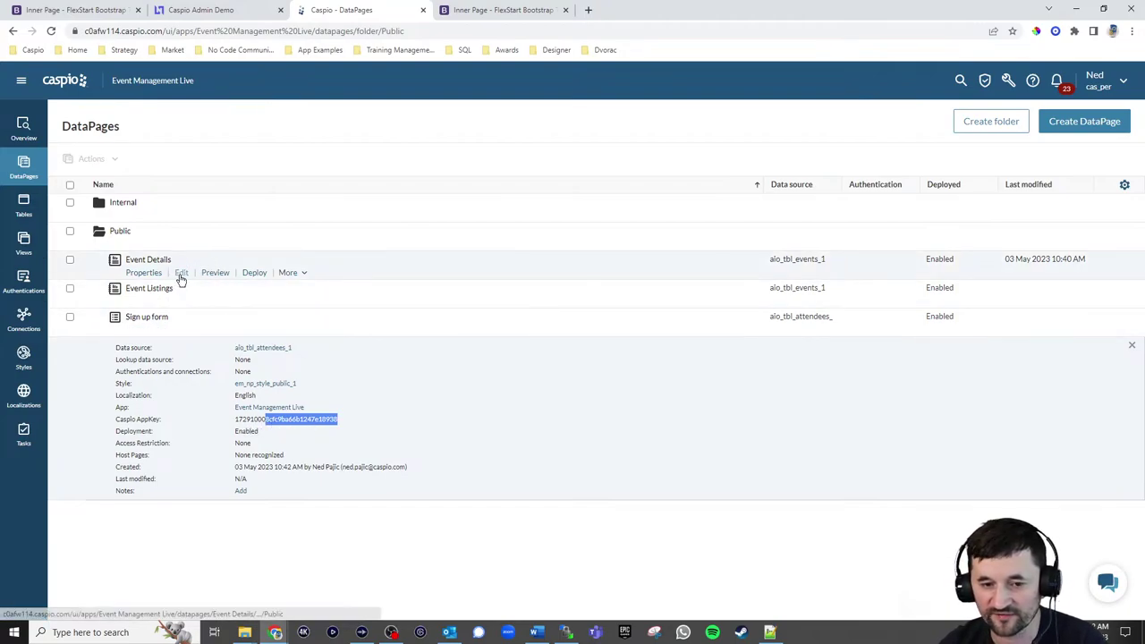
Open the Event Details DataPage and advance to the details page fields
{"action": "left_click", "coordinate": [181, 276]}
{"action": "left_click", "coordinate": [402, 445]}
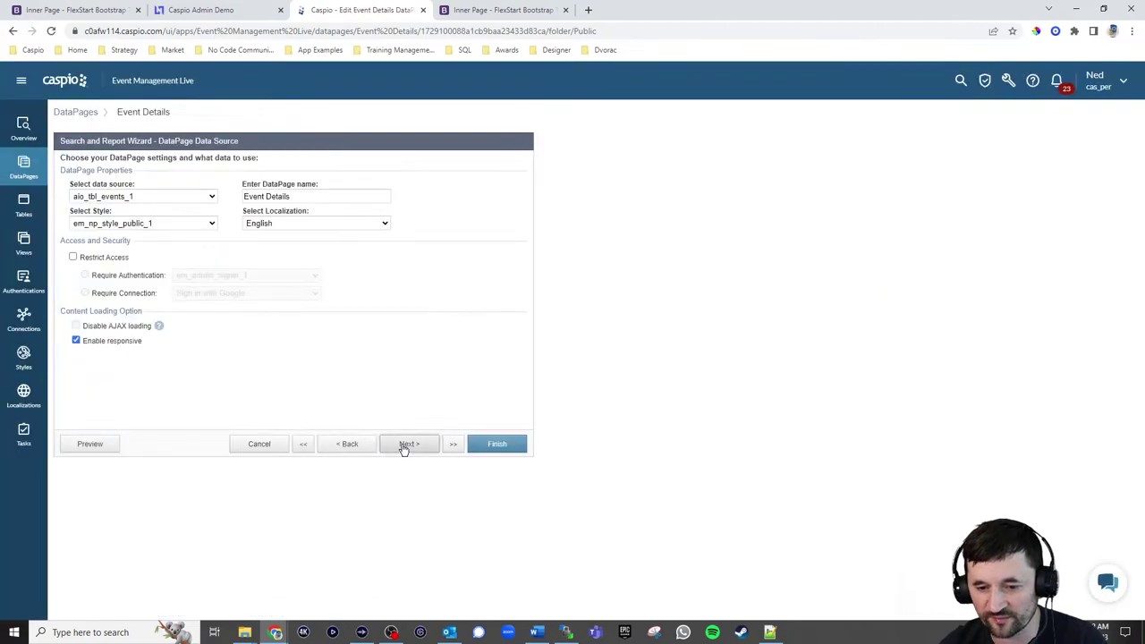
{"action": "left_click", "coordinate": [403, 447]}
{"action": "left_click", "coordinate": [404, 447]}
{"action": "left_click", "coordinate": [403, 445]}
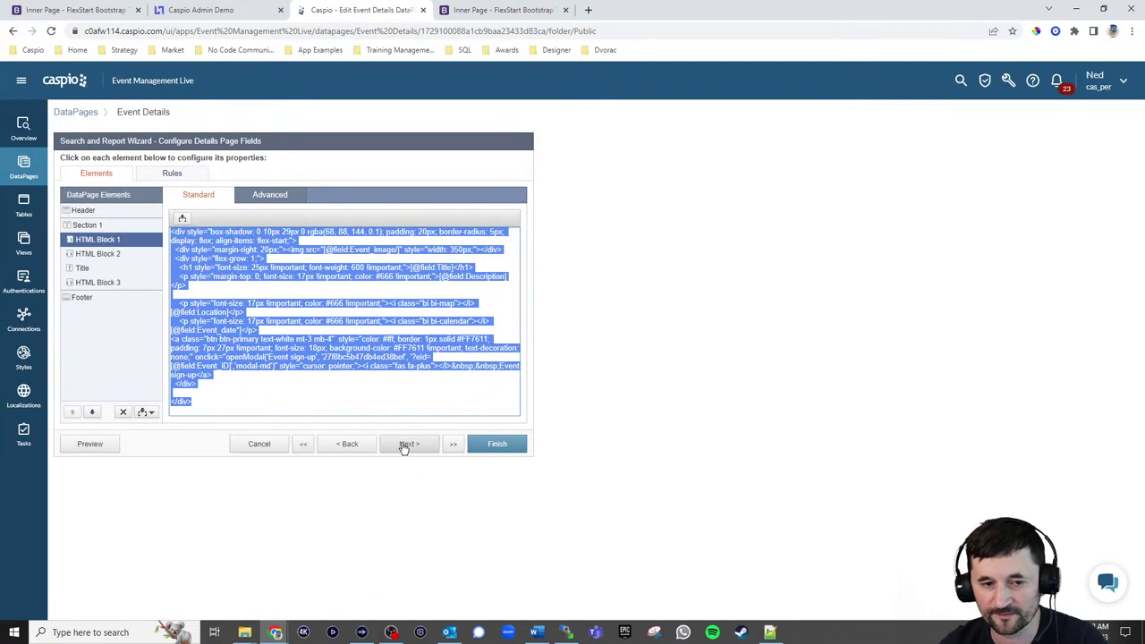
Replace the old form ID in HTML Block 1's sign-up link with the new key, then finish
{"action": "left_click", "coordinate": [341, 281]}
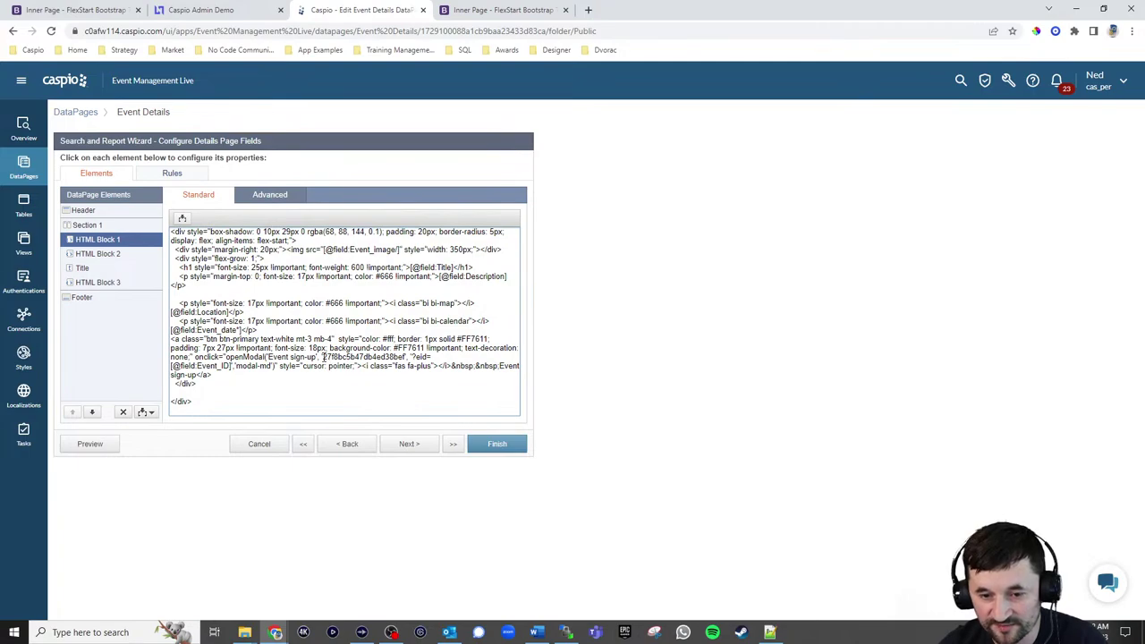
{"action": "left_click_drag", "start_coordinate": [326, 356], "coordinate": [407, 357]}
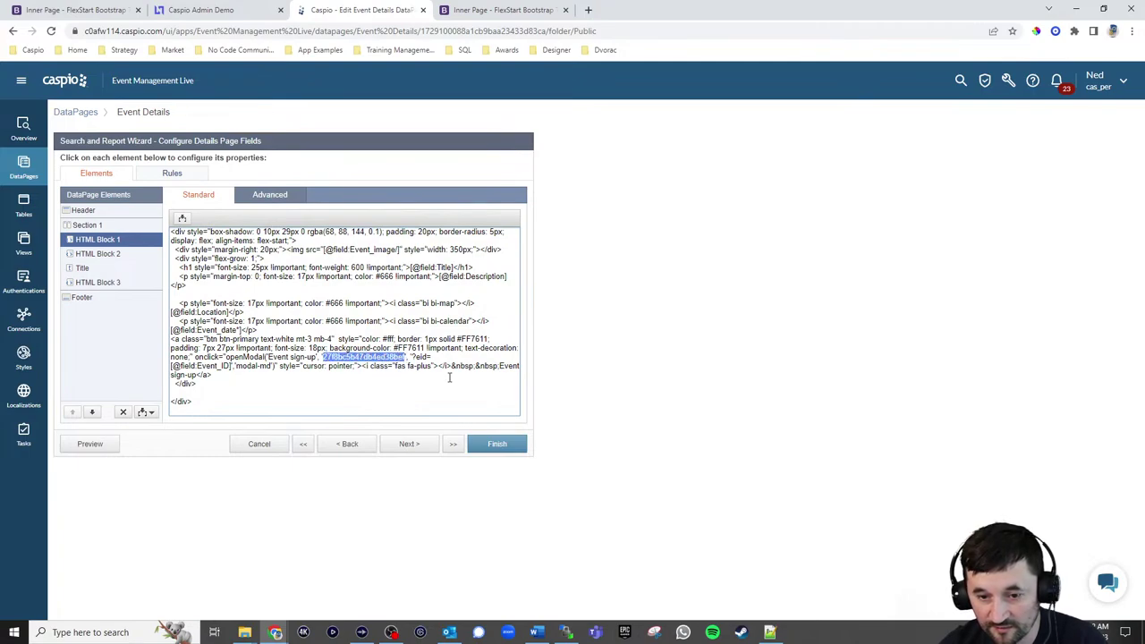
{"action": "type", "text": "8cfc9ba66b1247e18938"}
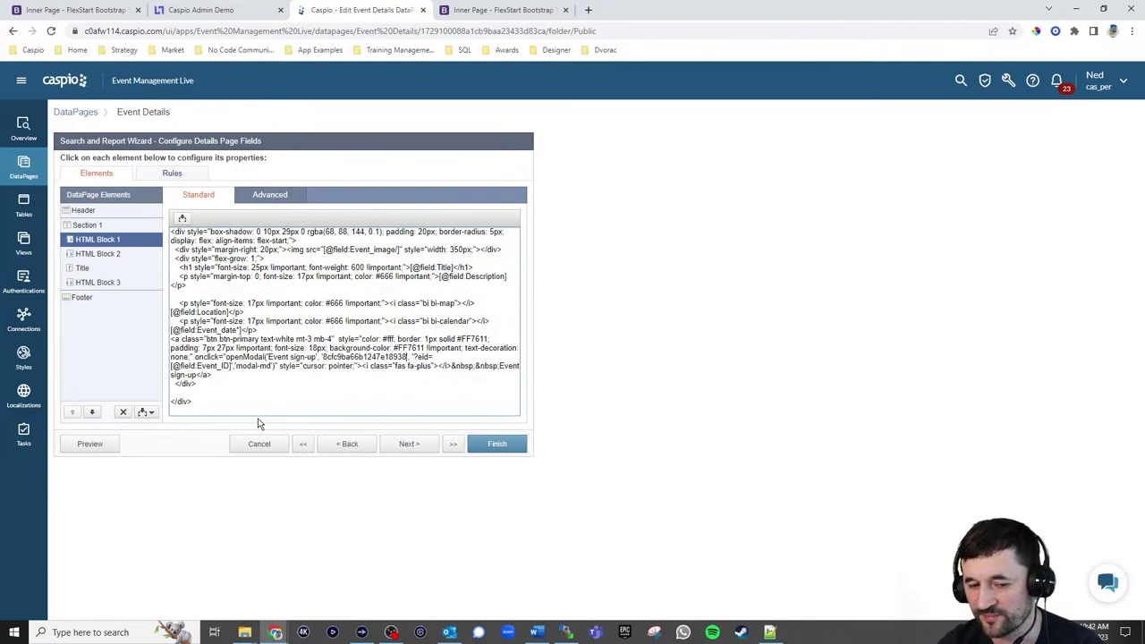
{"action": "left_click", "coordinate": [495, 442]}
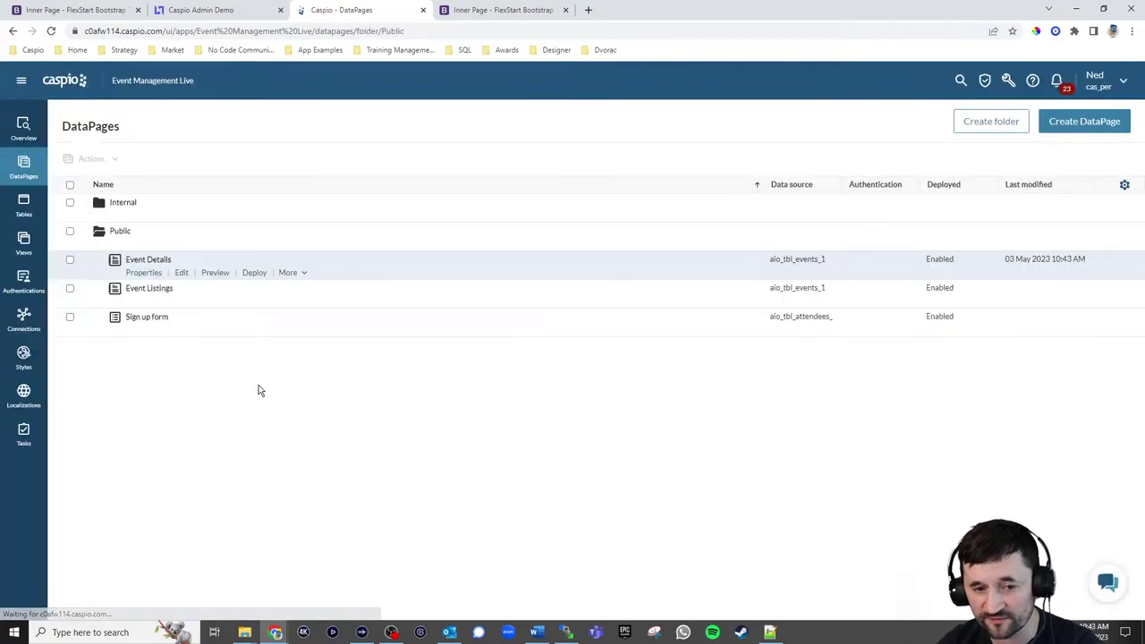
Check the Sign up form's AppKey, then reopen Event Details at the details page fields
{"action": "left_click", "coordinate": [143, 330]}
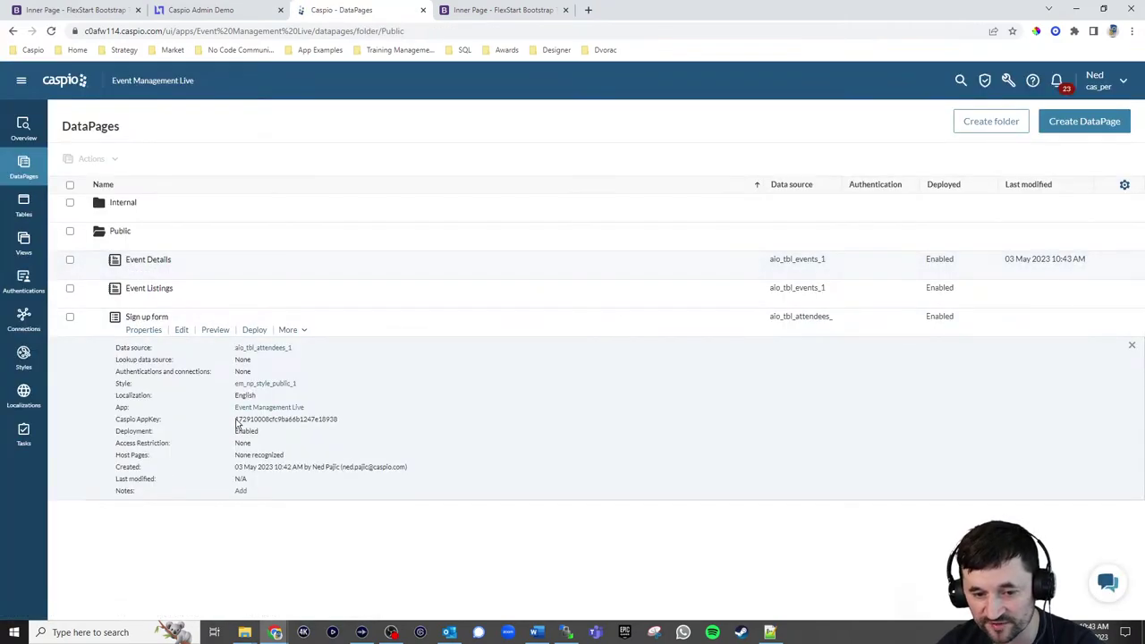
{"action": "left_click_drag", "start_coordinate": [235, 419], "coordinate": [266, 426]}
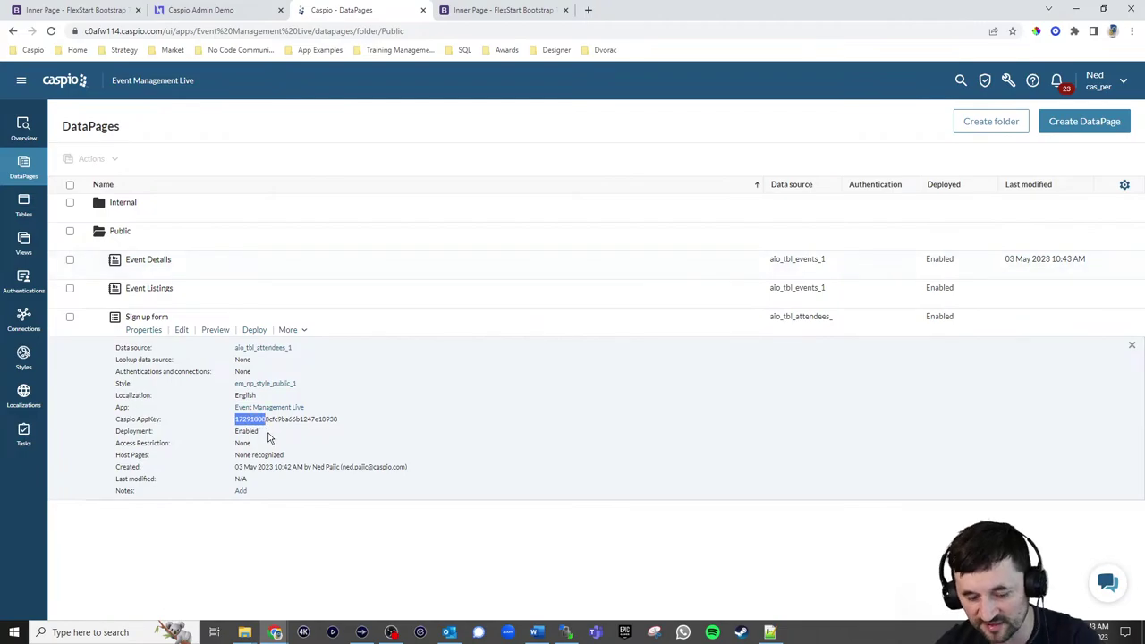
{"action": "left_click", "coordinate": [184, 274]}
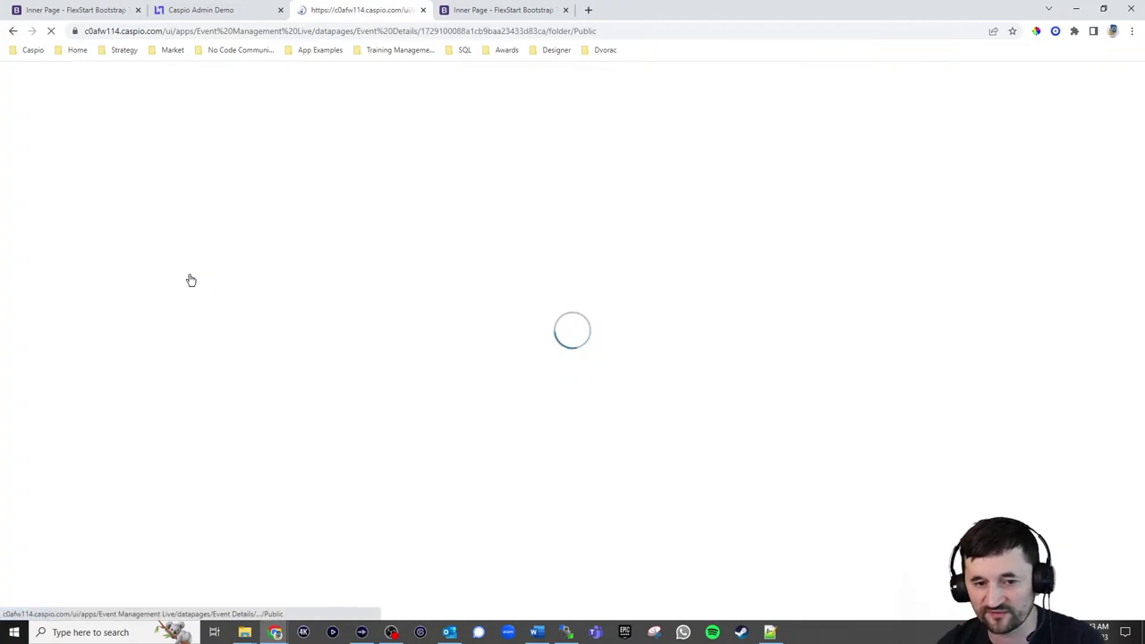
{"action": "left_click", "coordinate": [421, 444]}
{"action": "left_click", "coordinate": [420, 444]}
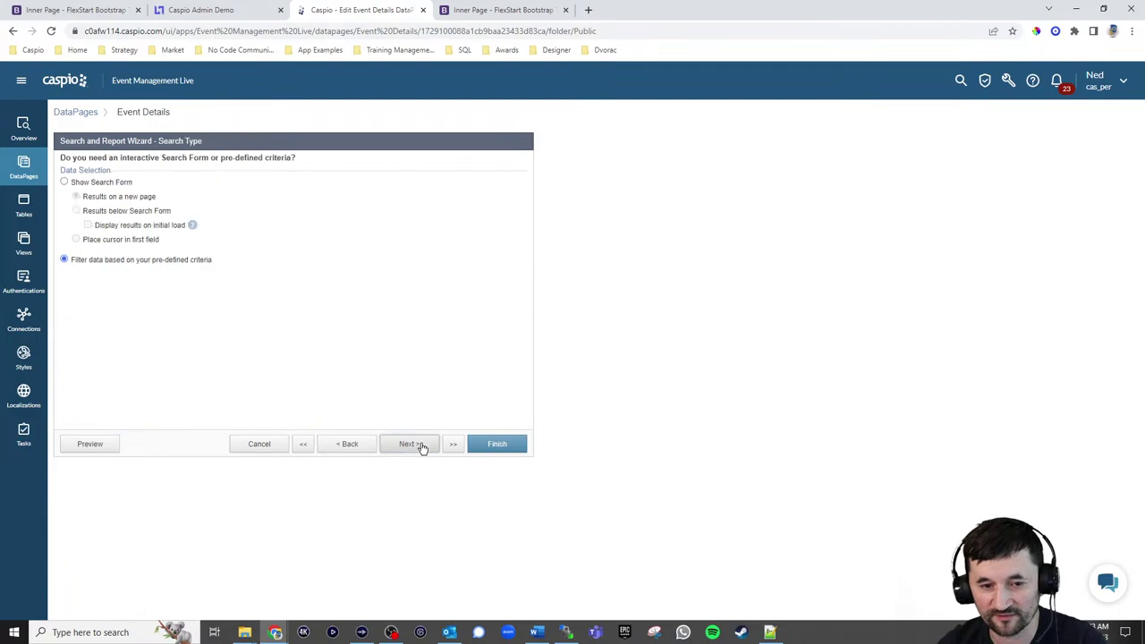
{"action": "left_click", "coordinate": [420, 443]}
{"action": "left_click", "coordinate": [420, 444]}
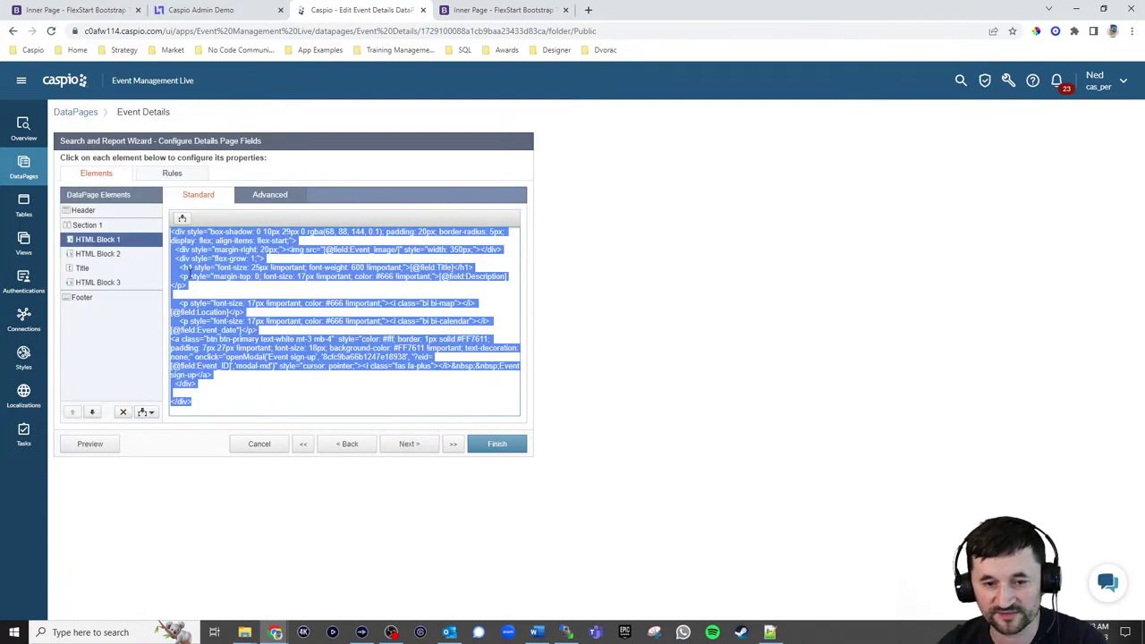
Inspect the app key prefix value in the Footer script
{"action": "left_click", "coordinate": [146, 298]}
{"action": "left_click", "coordinate": [292, 319]}
{"action": "scroll", "coordinate": [292, 305], "scroll_direction": "up", "scroll_amount": 5}
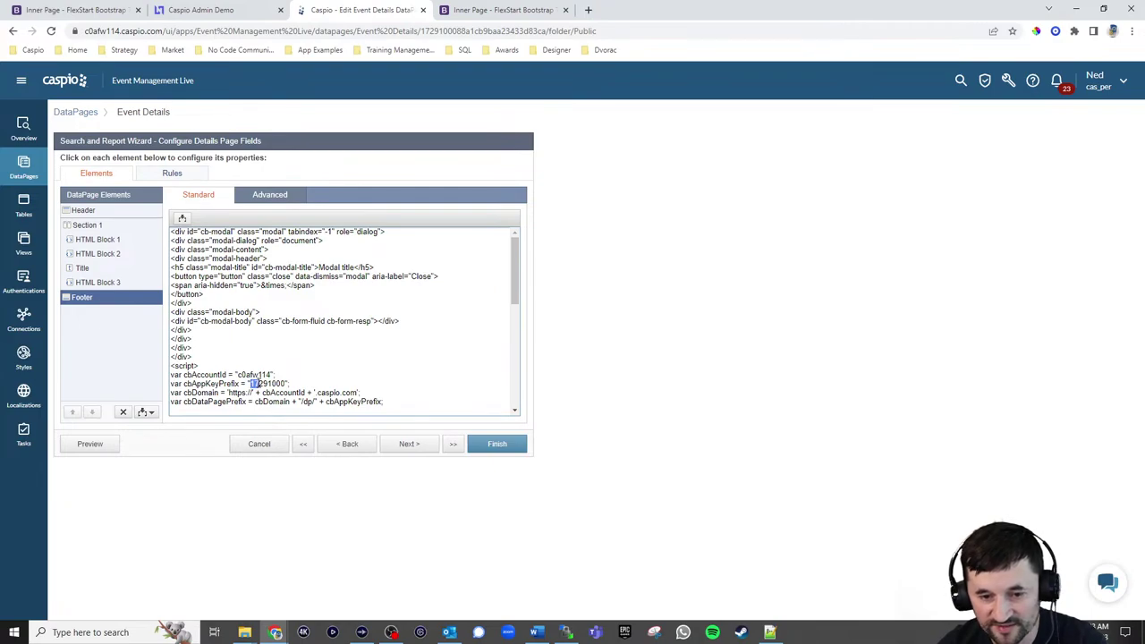
{"action": "left_click_drag", "start_coordinate": [257, 384], "coordinate": [281, 384]}
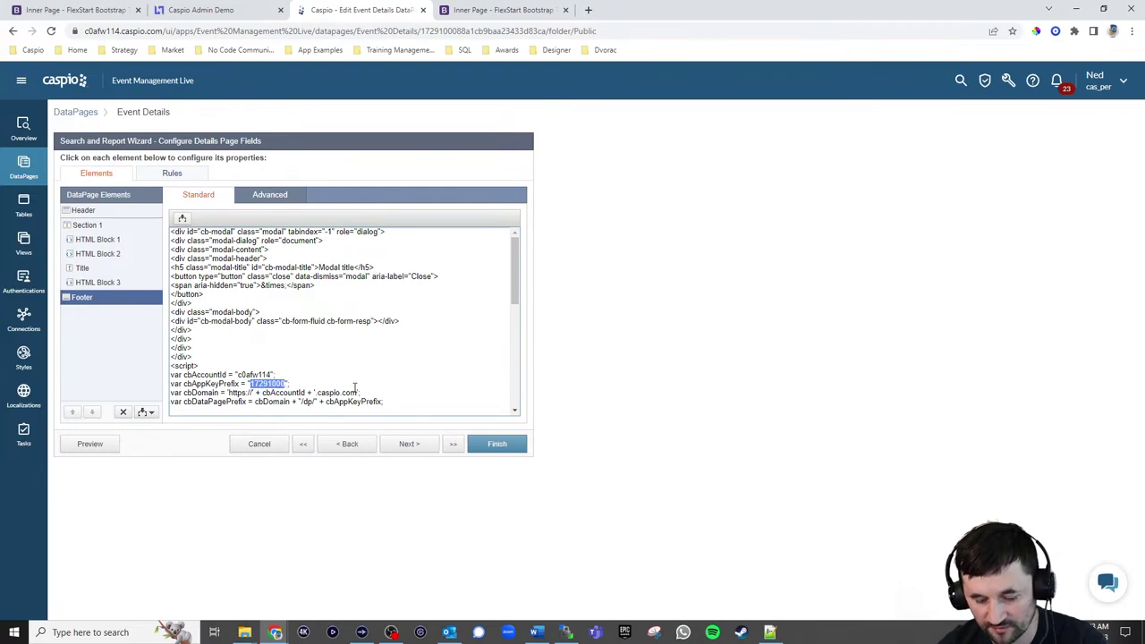
{"action": "left_click", "coordinate": [354, 386]}
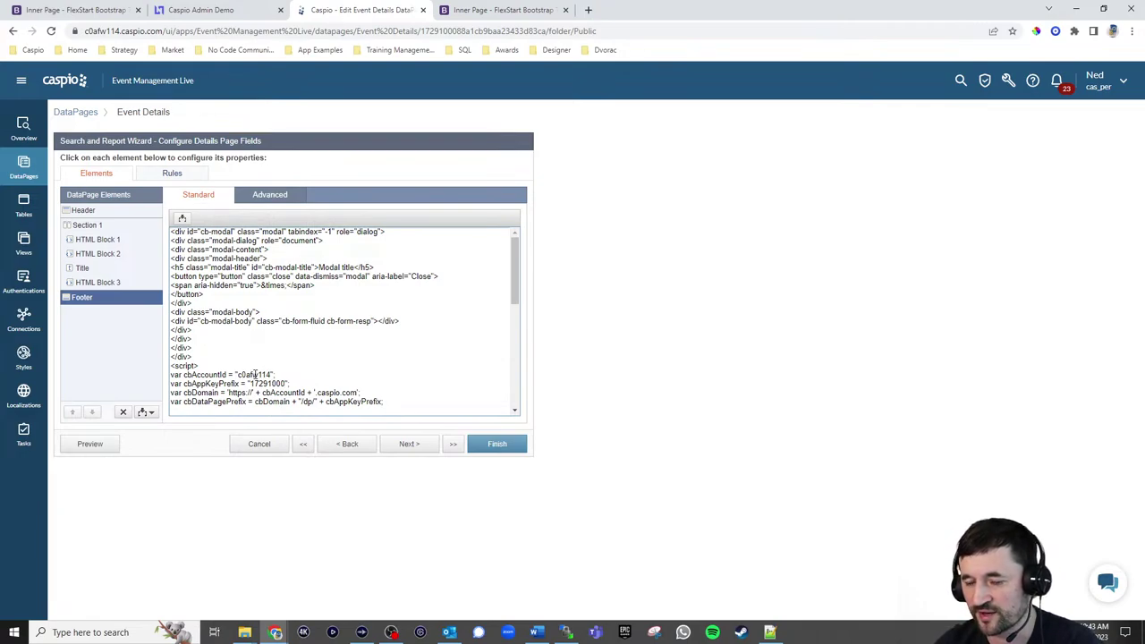
{"action": "left_click", "coordinate": [983, 80]}
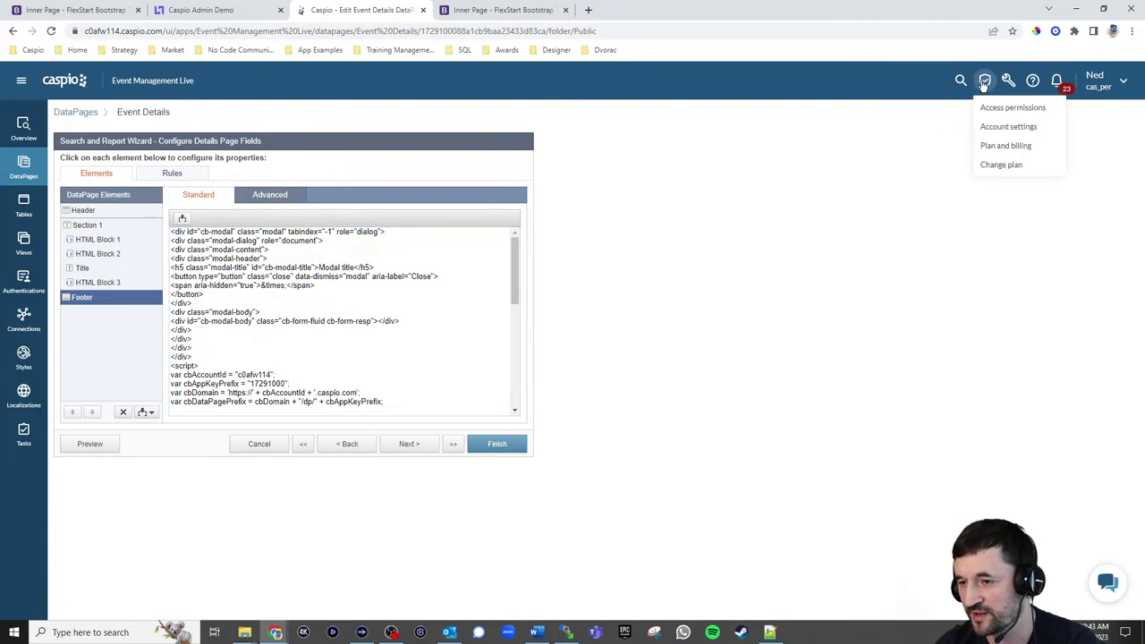
Copy the Integration URL subdomain from Account settings in a new tab, then close the tab
{"action": "right_click", "coordinate": [990, 123]}
{"action": "left_click", "coordinate": [1010, 131]}
{"action": "left_click", "coordinate": [516, 12]}
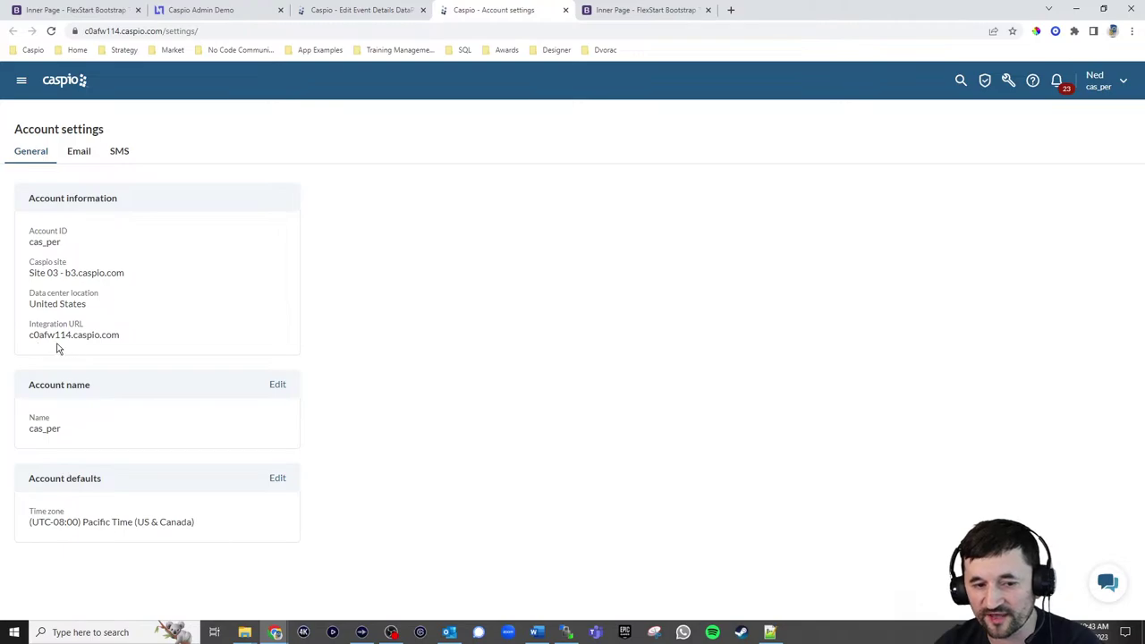
{"action": "left_click_drag", "start_coordinate": [30, 334], "coordinate": [72, 335]}
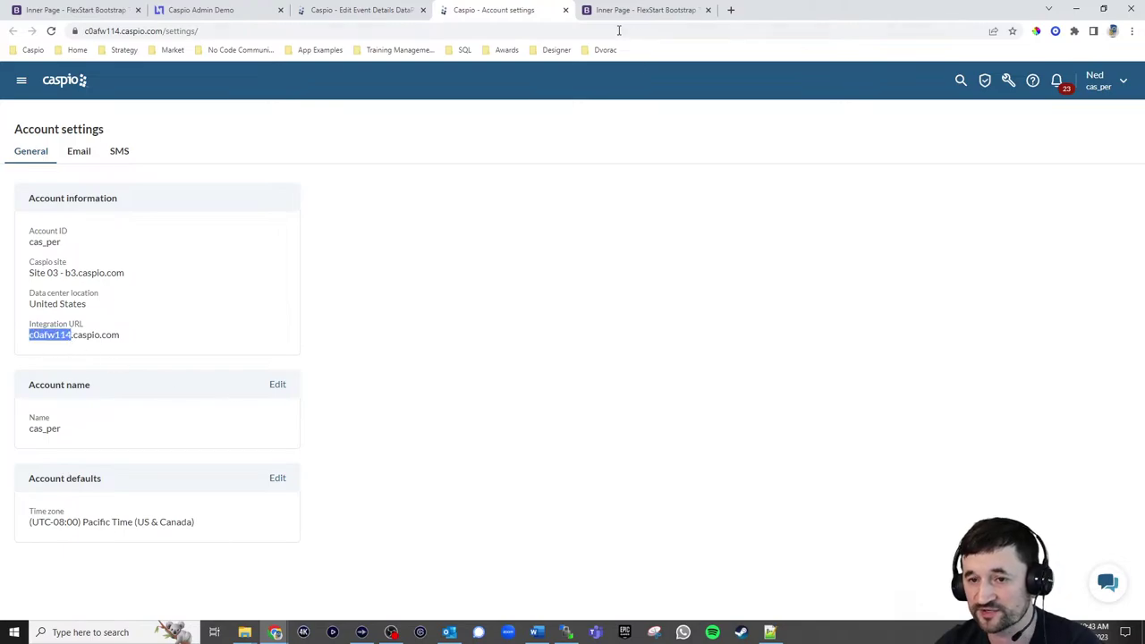
{"action": "left_click", "coordinate": [565, 10]}
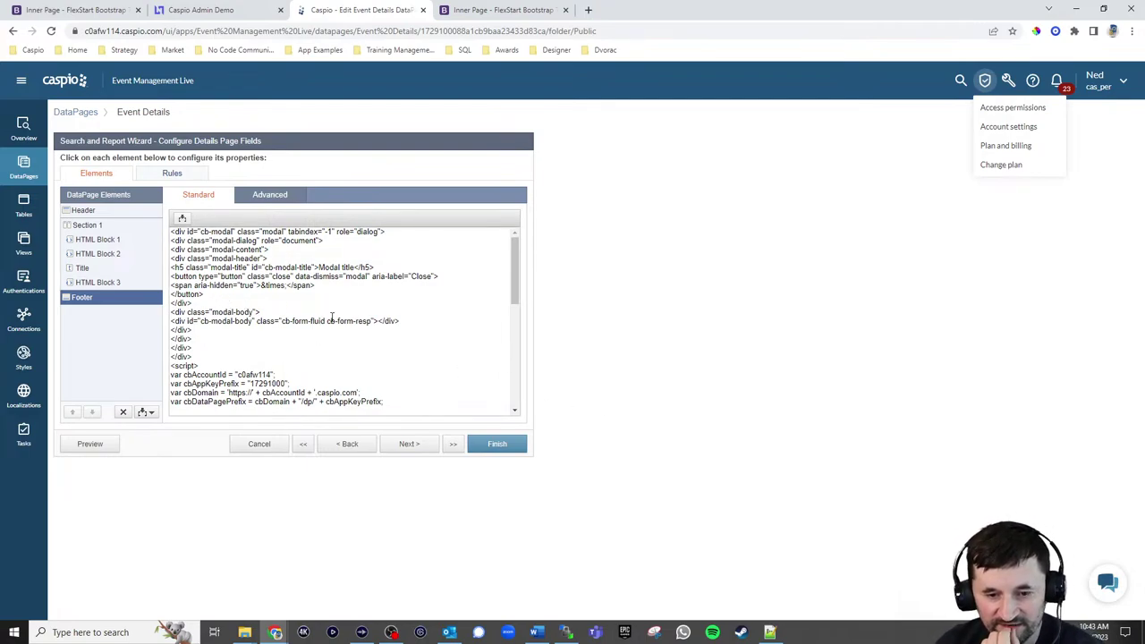
Review the HTML Blocks 1–3 and Header code, then finish the Event Details wizard
{"action": "left_click", "coordinate": [99, 282]}
{"action": "left_click", "coordinate": [97, 253]}
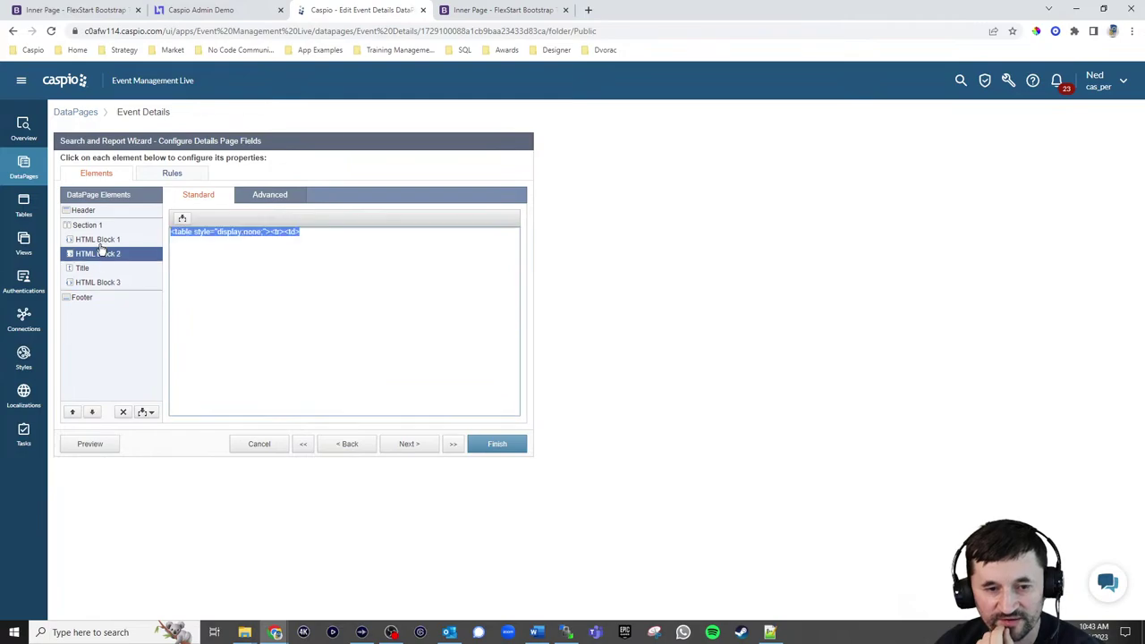
{"action": "left_click", "coordinate": [98, 240]}
{"action": "left_click", "coordinate": [350, 306]}
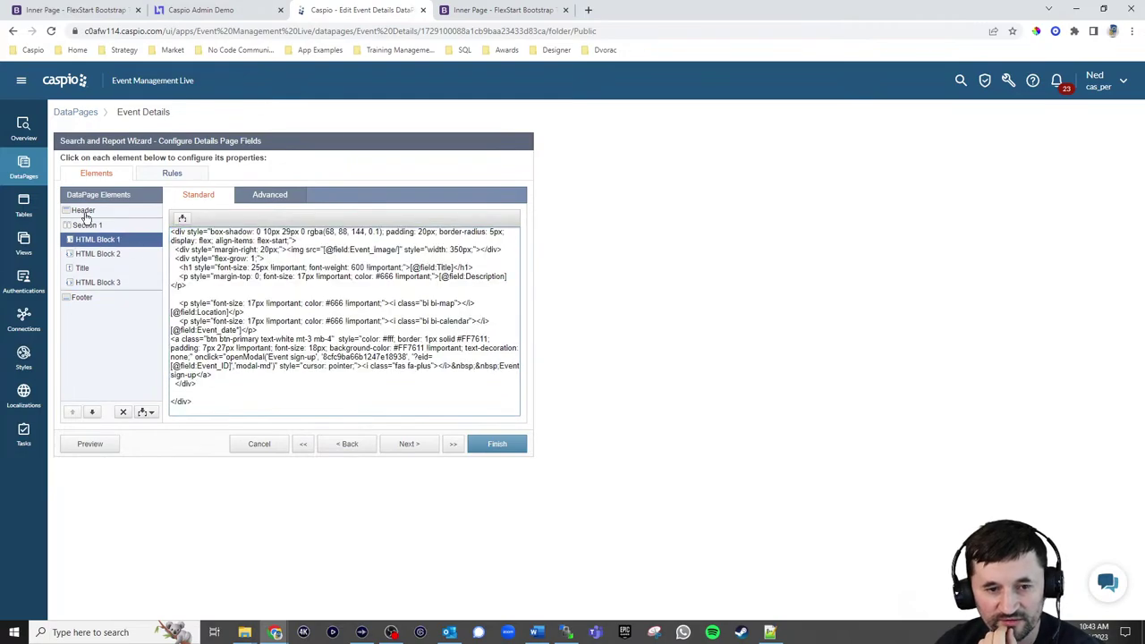
{"action": "left_click", "coordinate": [83, 212]}
{"action": "left_click", "coordinate": [499, 444]}
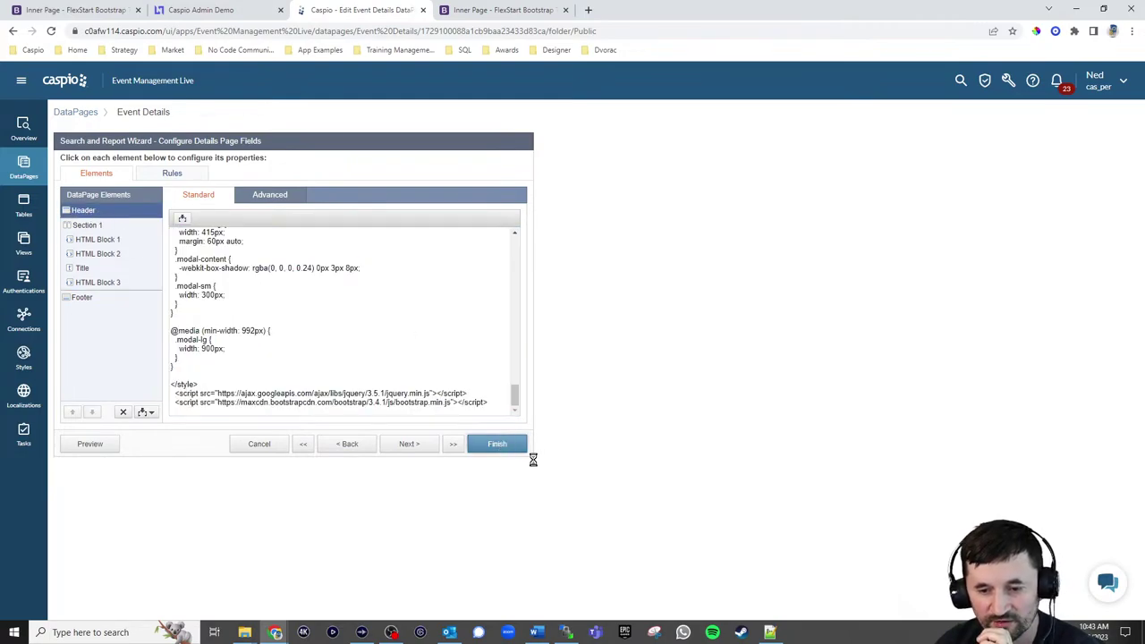
Open the sign-up form for the Accelerate App Development event on the public site
{"action": "left_click", "coordinate": [503, 10]}
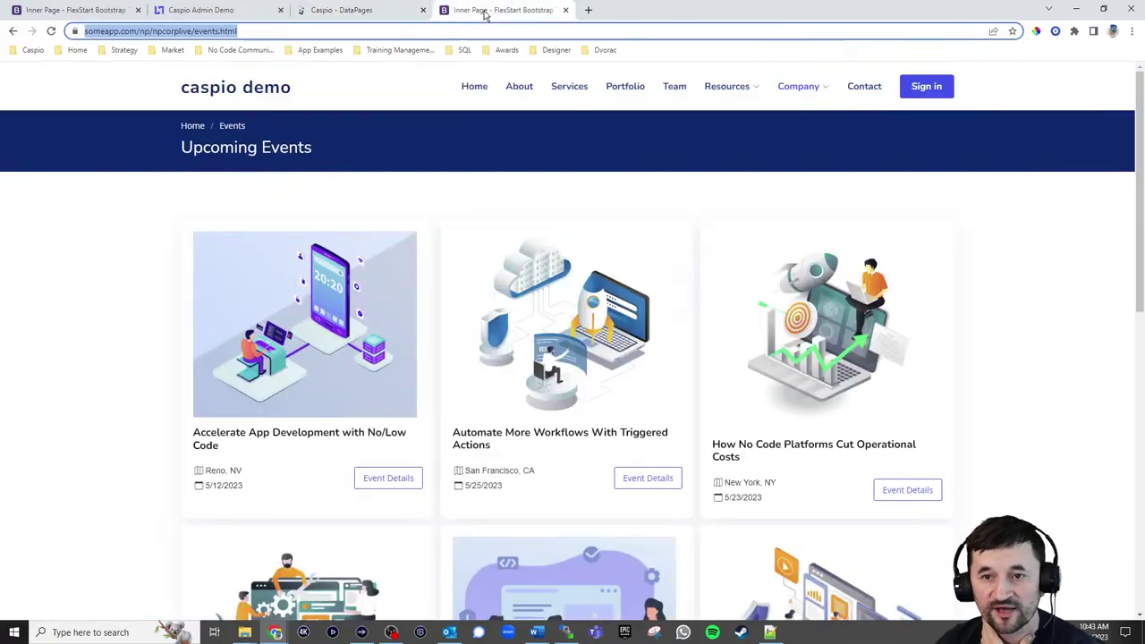
{"action": "left_click", "coordinate": [389, 479]}
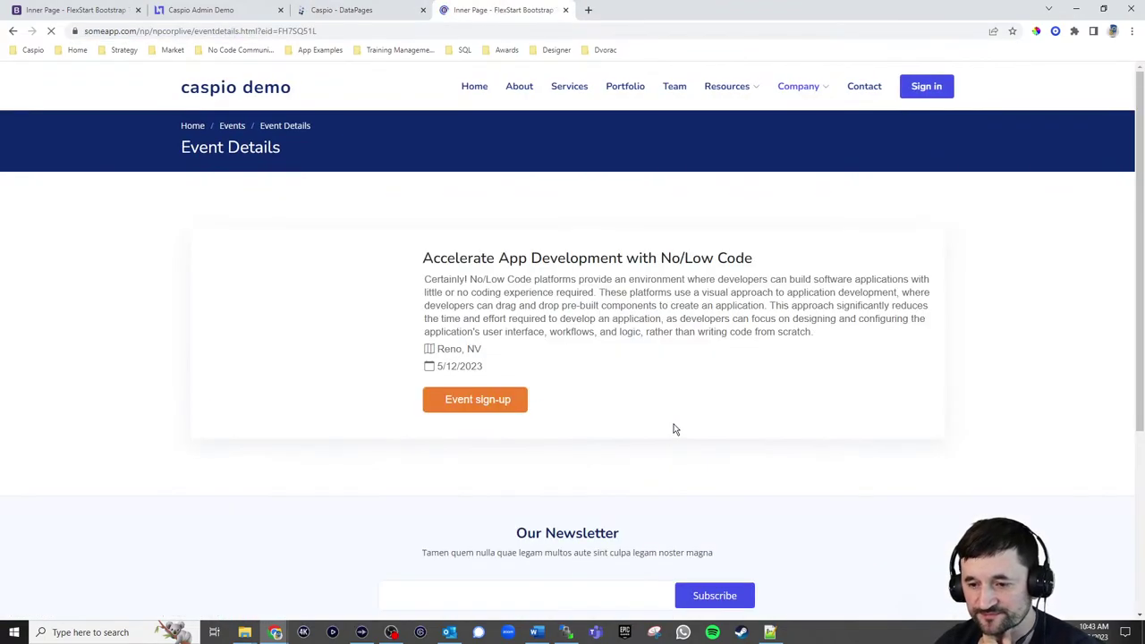
{"action": "left_click", "coordinate": [501, 408]}
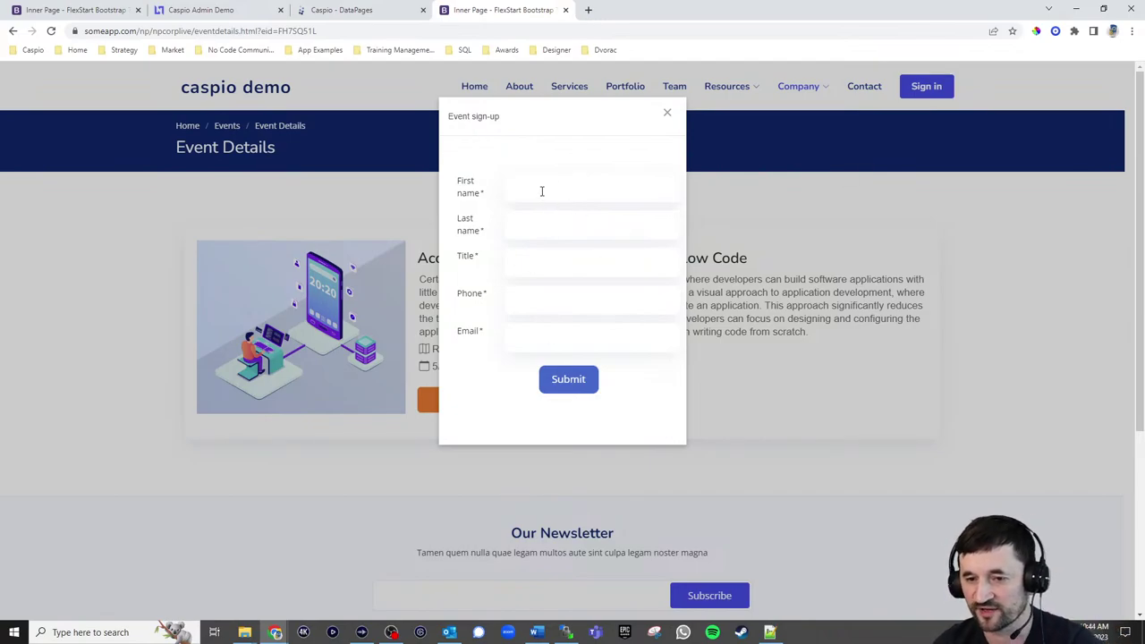
Fill in the attendee's name, title TE, phone and e-mail, and submit the sign-up
{"action": "left_click", "coordinate": [542, 190]}
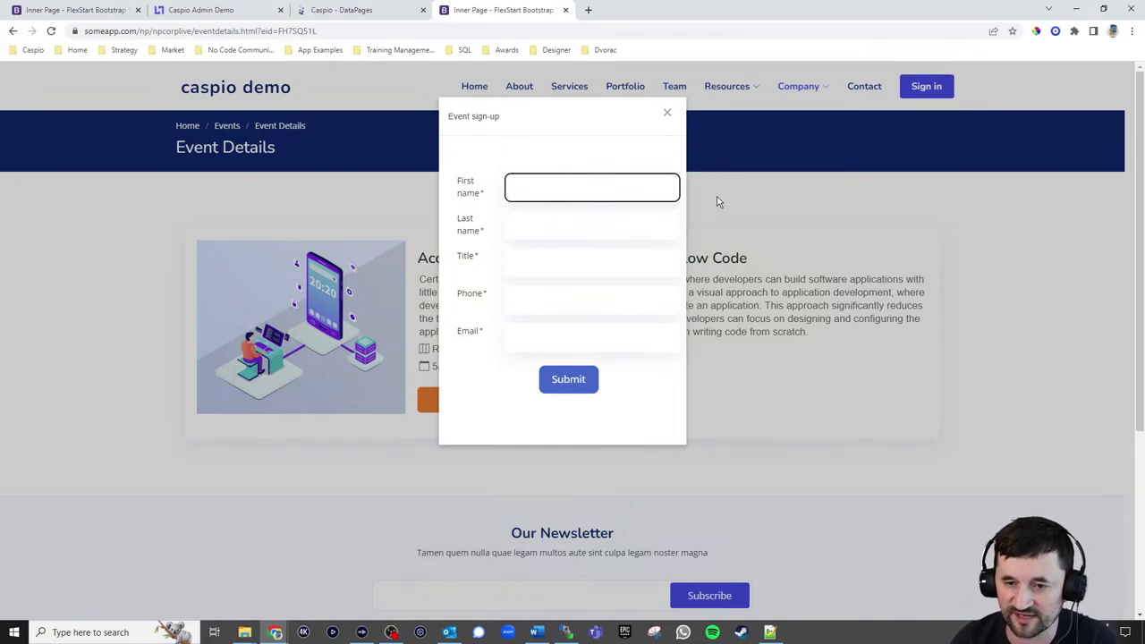
{"action": "key", "text": "Tab"}
{"action": "type", "text": "Pajic"}
{"action": "key", "text": "Tab"}
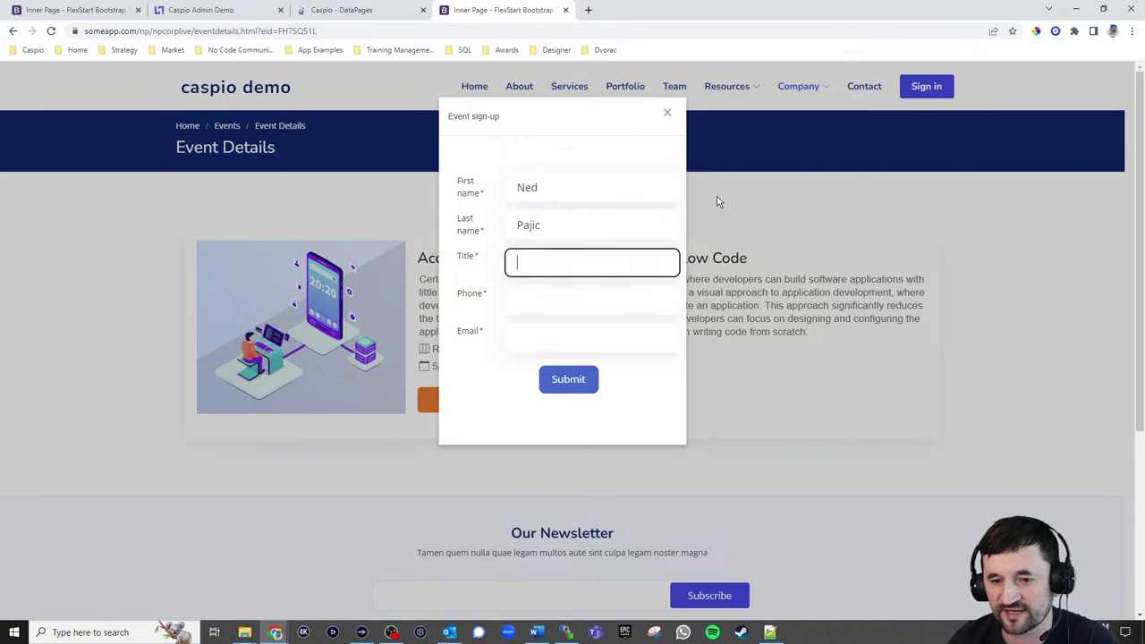
{"action": "key", "text": "Tab"}
{"action": "type", "text": "33"}
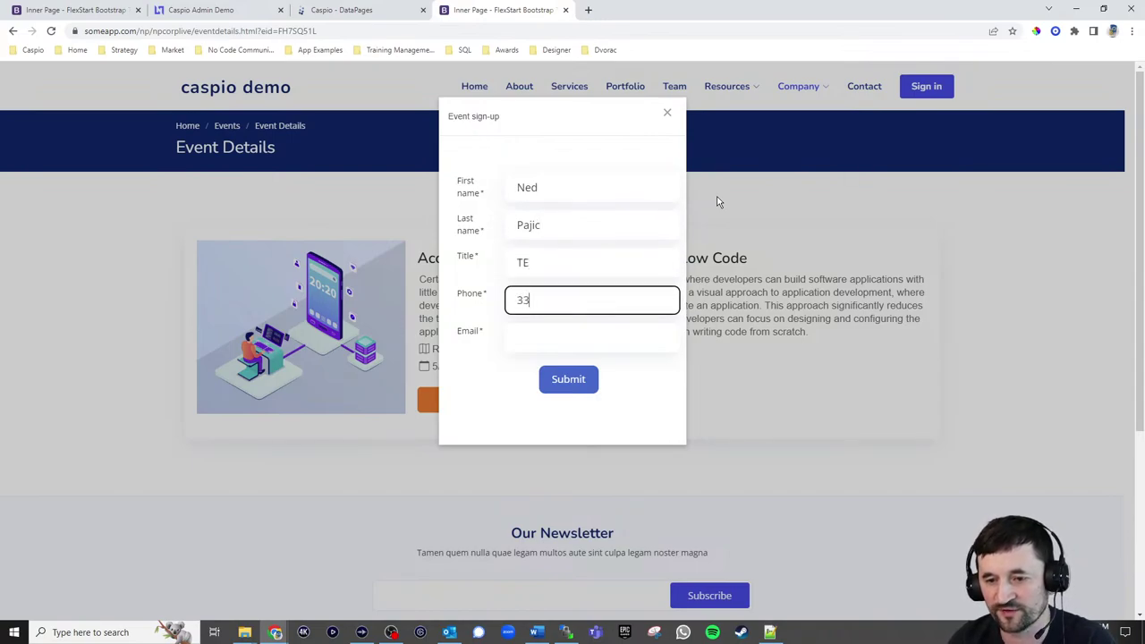
{"action": "type", "text": "3.333.3333"}
{"action": "key", "text": "Tab"}
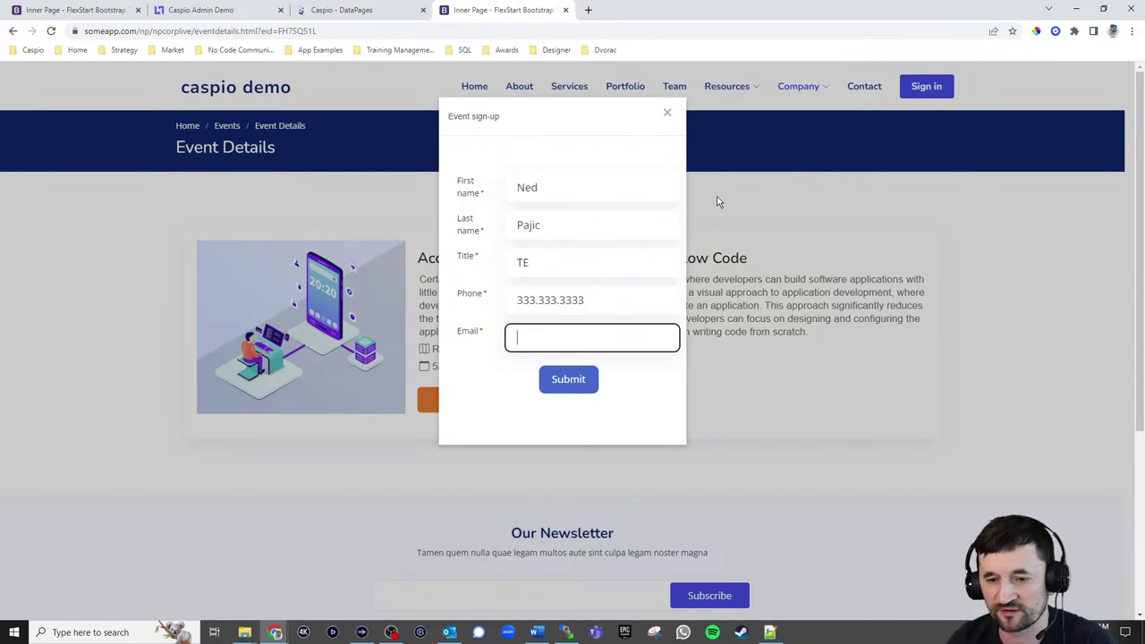
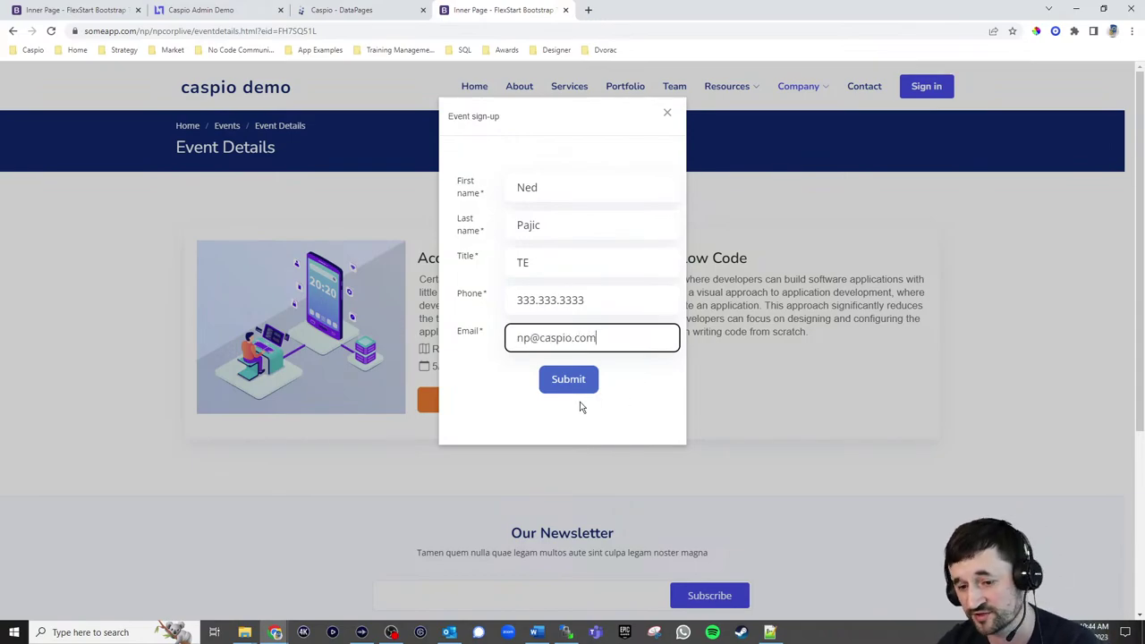
{"action": "left_click", "coordinate": [569, 385]}
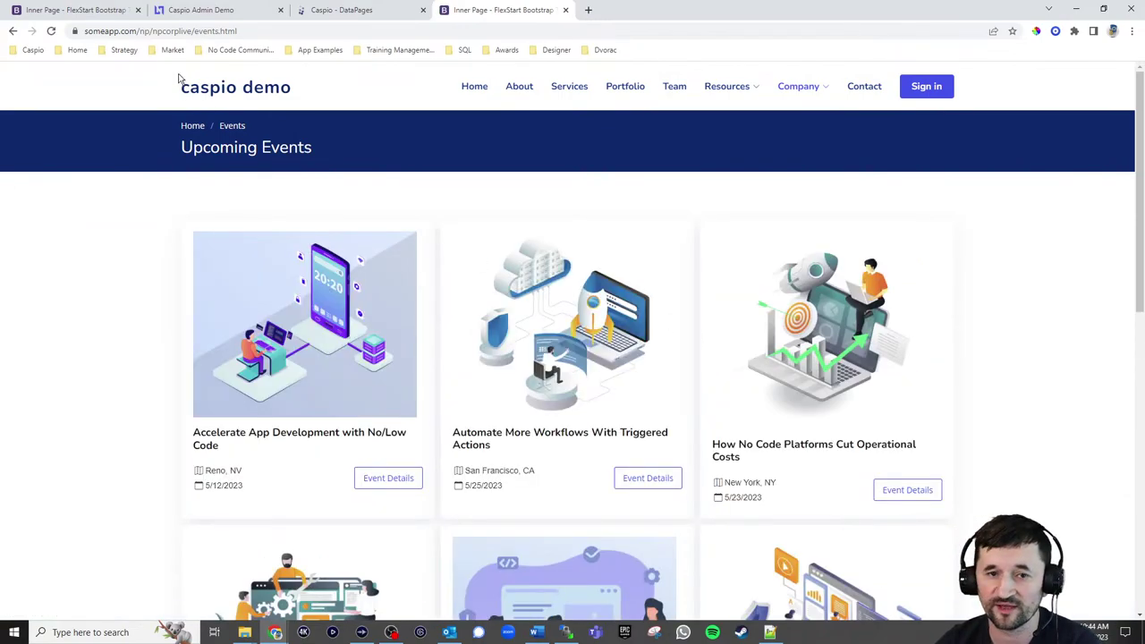
{"action": "left_click", "coordinate": [333, 12]}
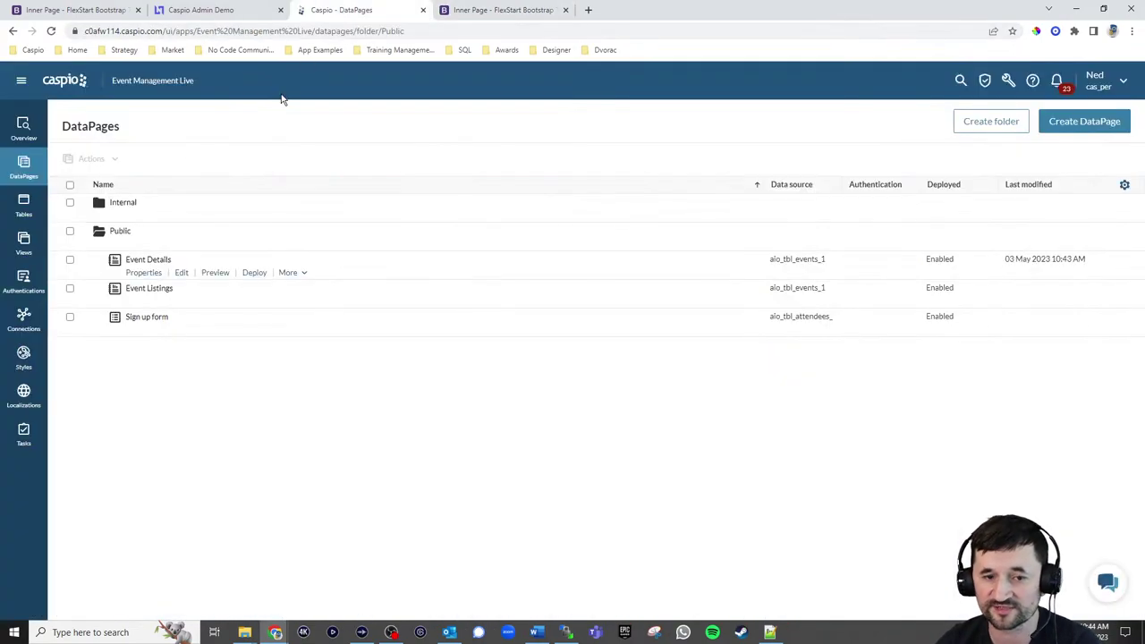
Inspect the attendees and events tables, widening their Event_ID and Title columns
{"action": "left_click", "coordinate": [23, 204]}
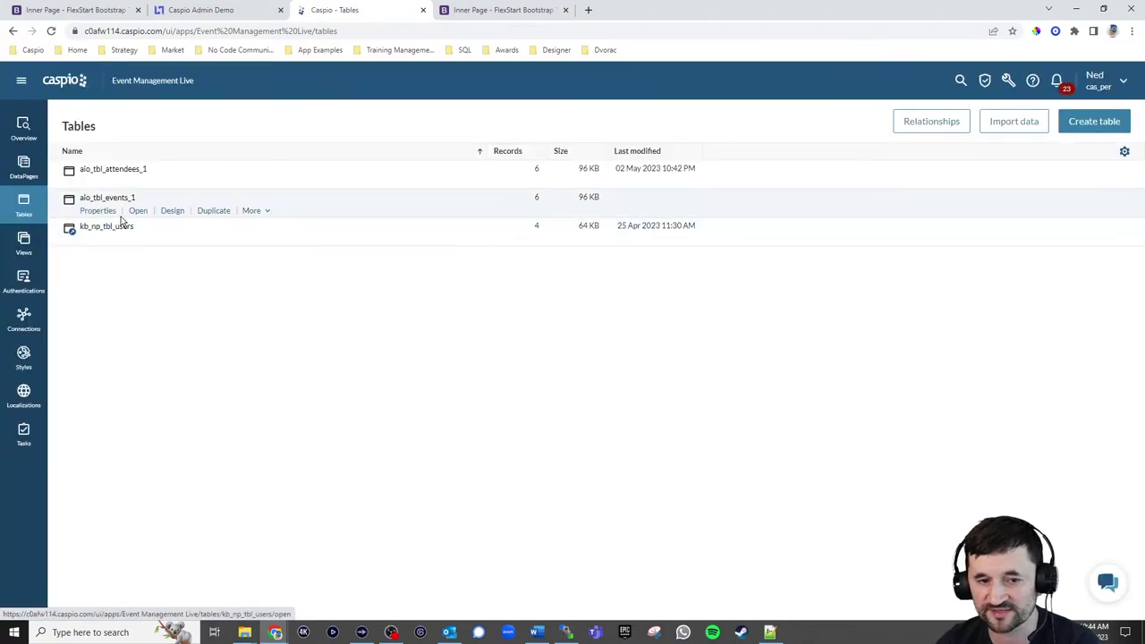
{"action": "left_click", "coordinate": [137, 183]}
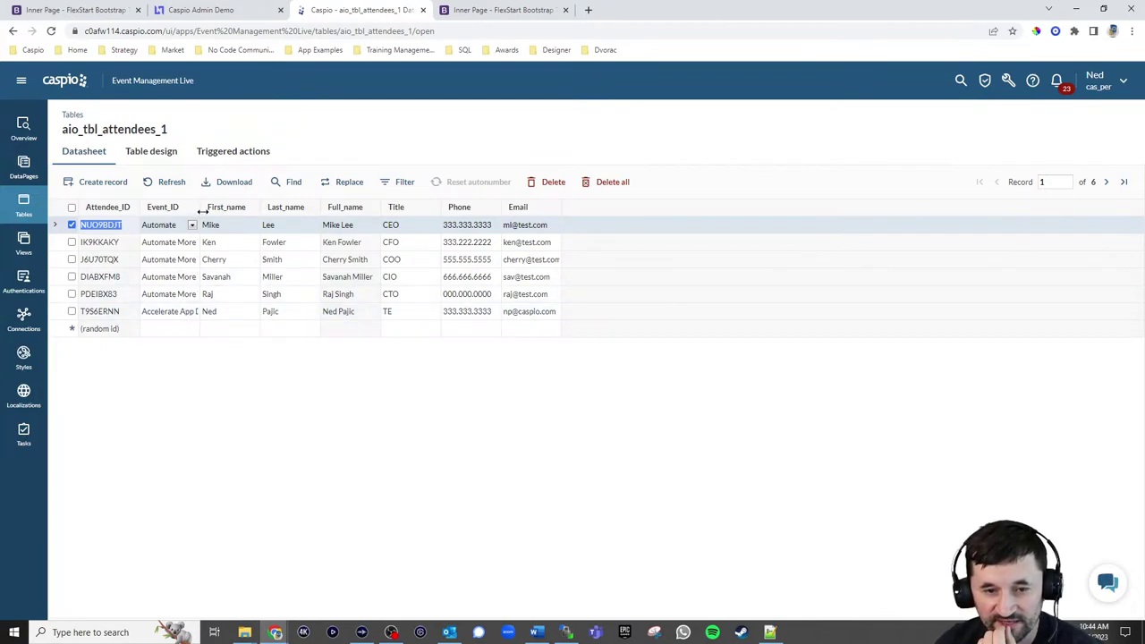
{"action": "left_click_drag", "start_coordinate": [203, 210], "coordinate": [447, 210]}
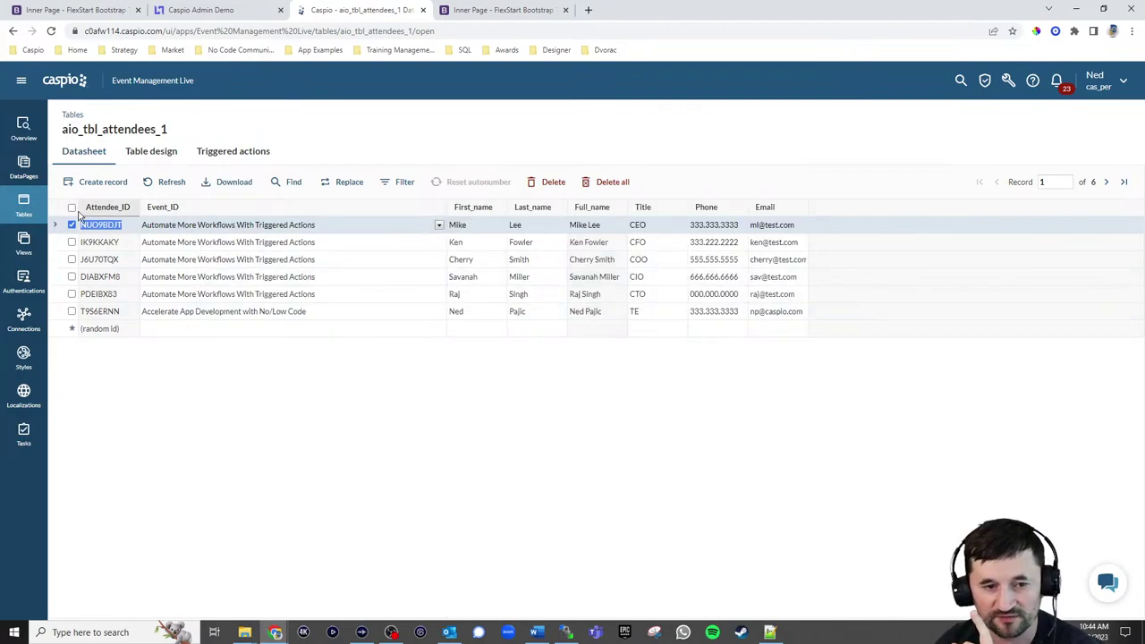
{"action": "left_click", "coordinate": [25, 207]}
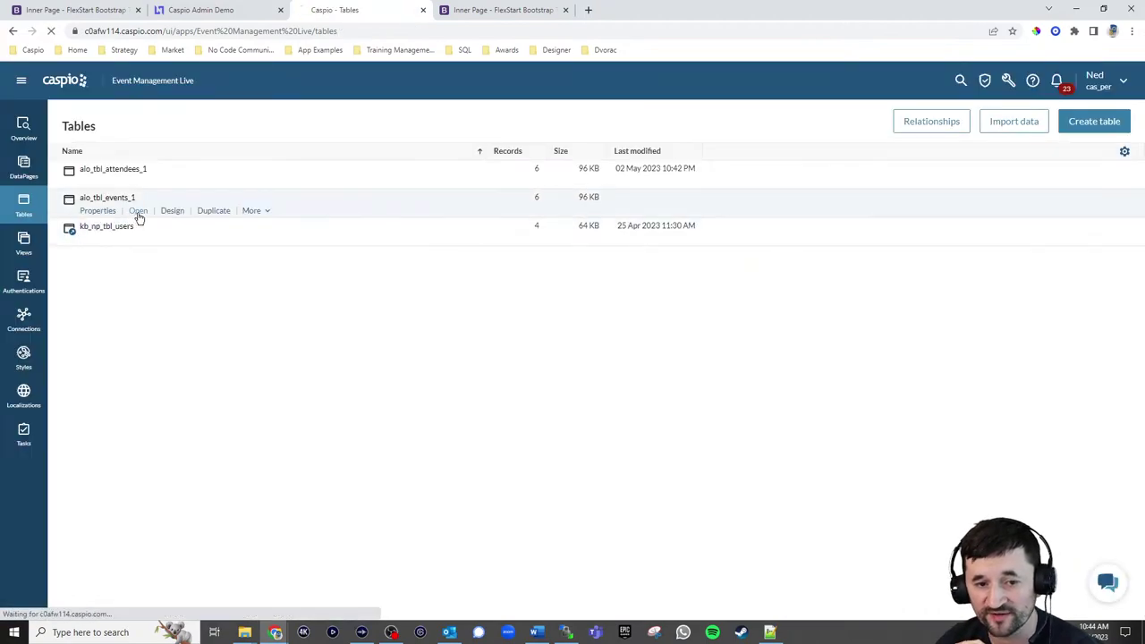
{"action": "left_click", "coordinate": [138, 212]}
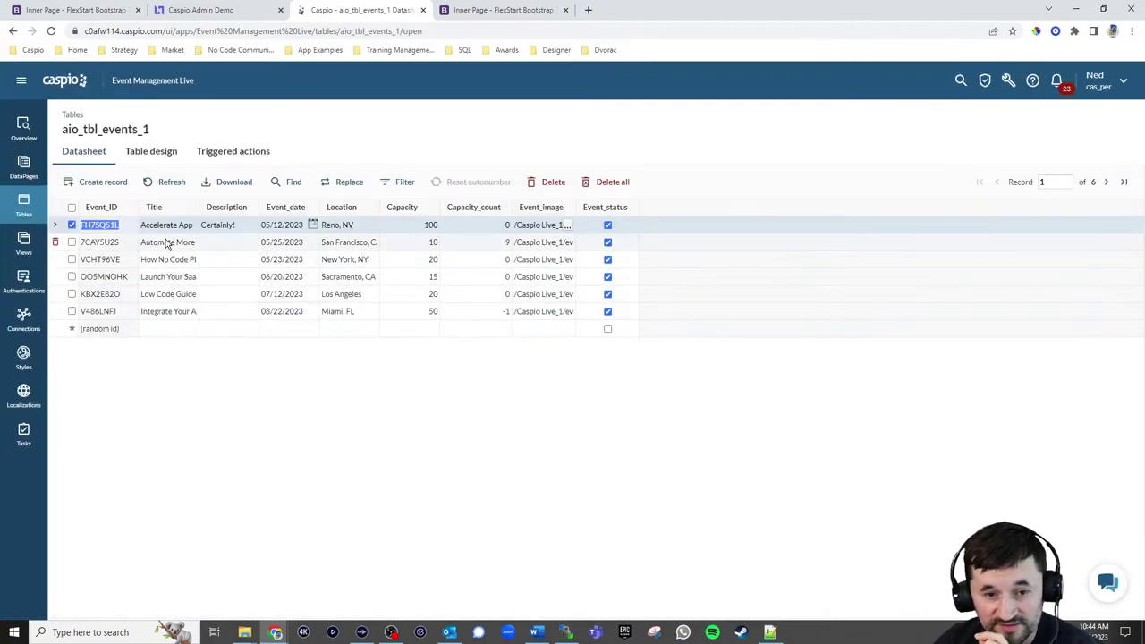
{"action": "double_click", "coordinate": [197, 207]}
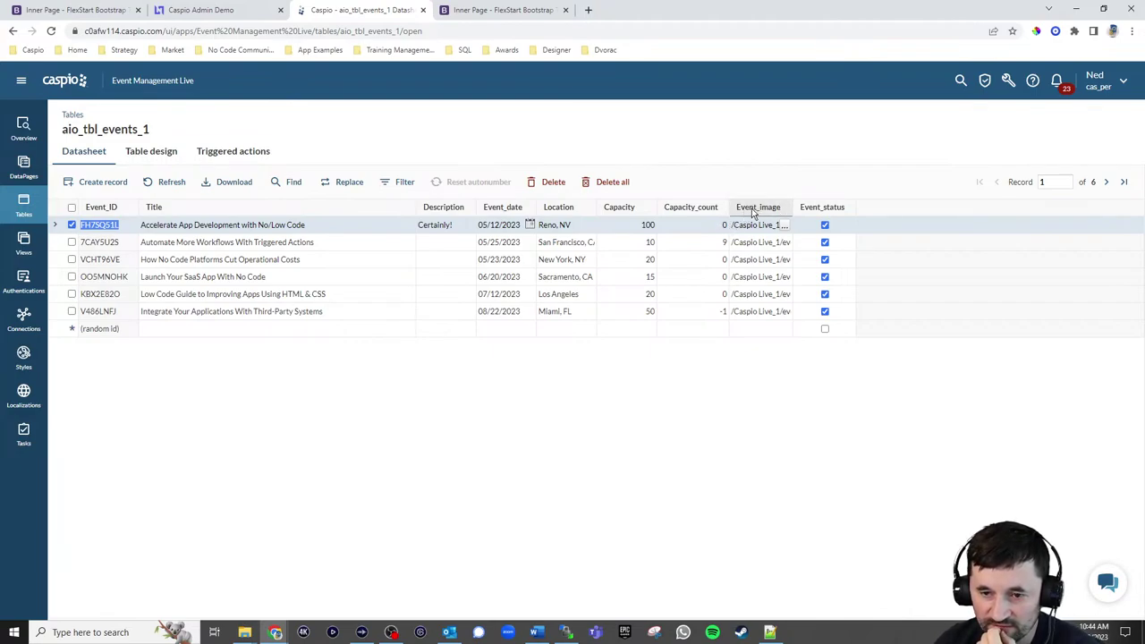
Enable the Add and Subtract attendee triggered actions on aio_tbl_attendees_1
{"action": "left_click", "coordinate": [23, 204]}
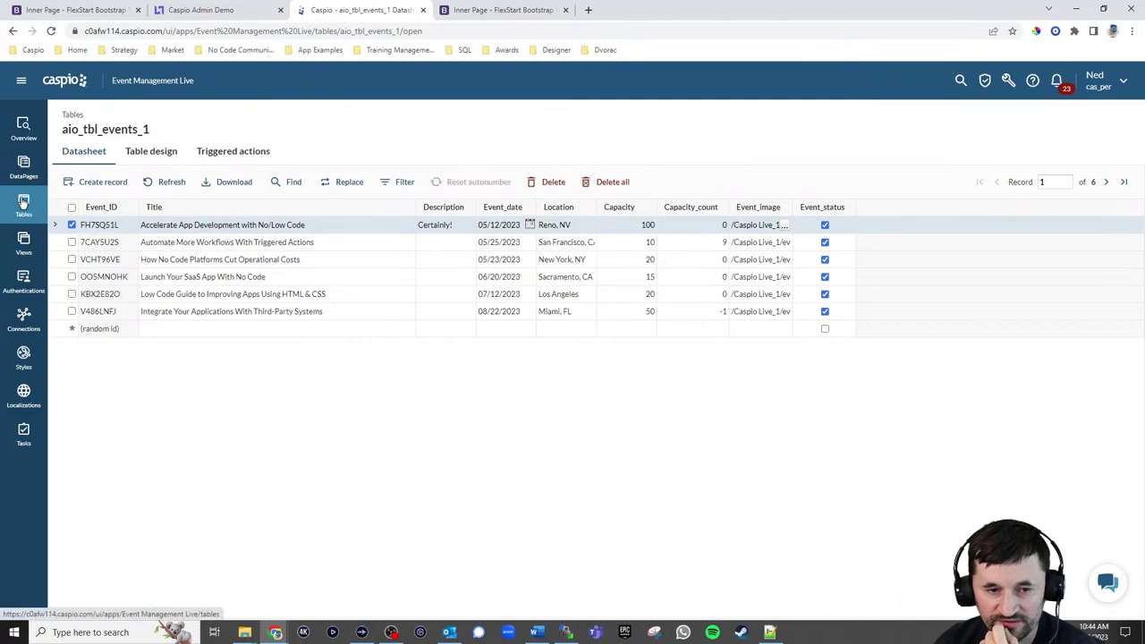
{"action": "left_click", "coordinate": [263, 182]}
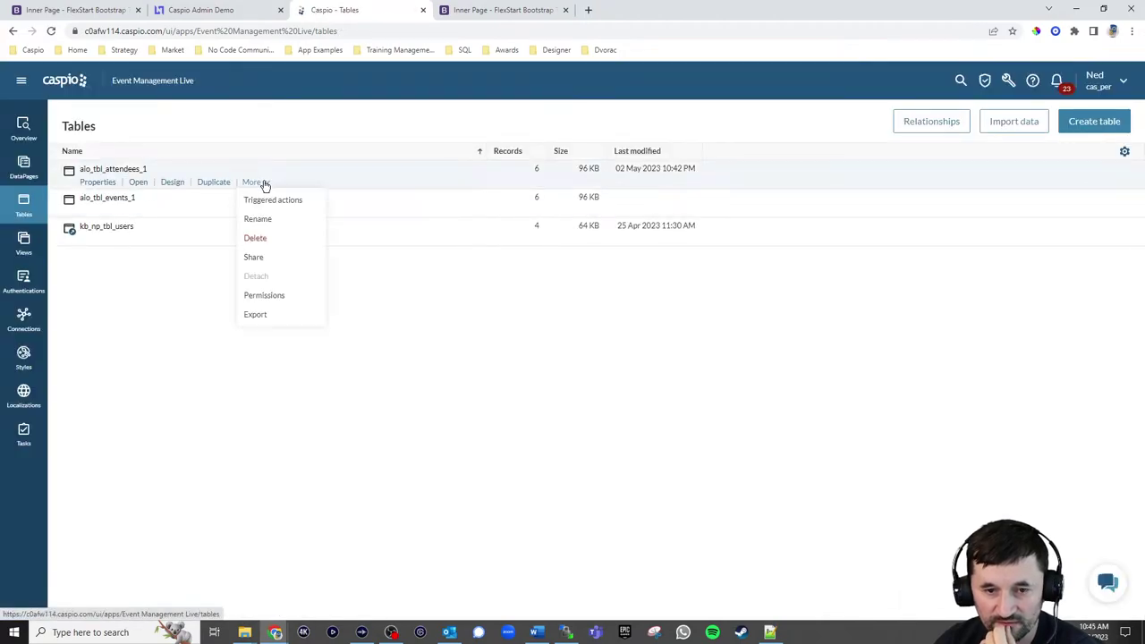
{"action": "left_click", "coordinate": [268, 199]}
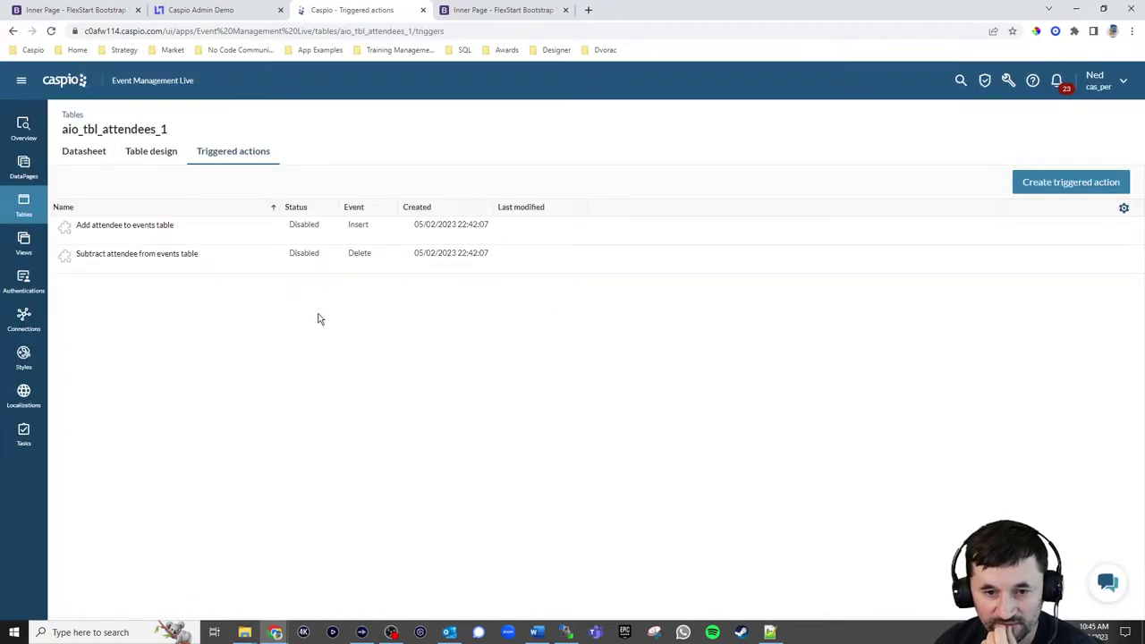
{"action": "left_click", "coordinate": [208, 239]}
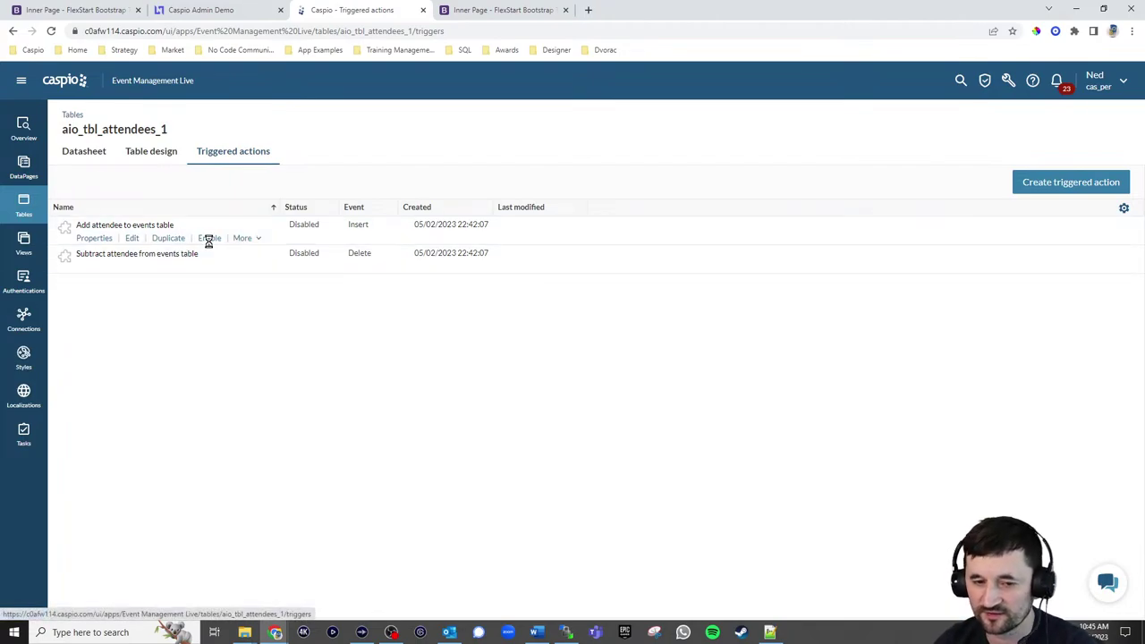
{"action": "left_click", "coordinate": [208, 268]}
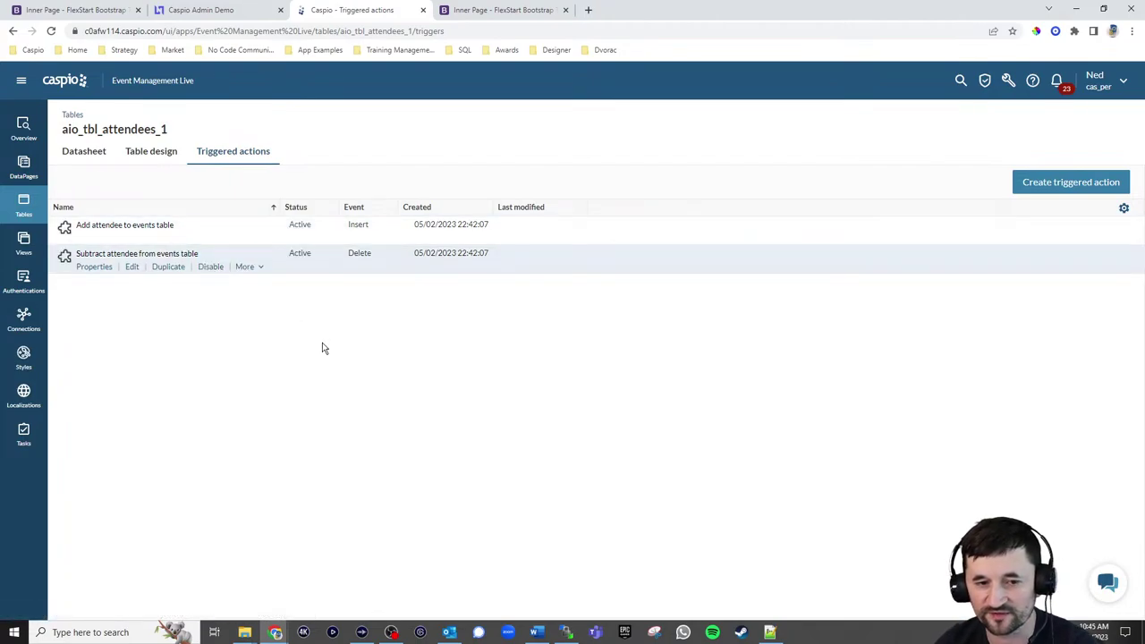
Open the Accelerate App Development event's sign-up form on the demo site
{"action": "left_click", "coordinate": [506, 10]}
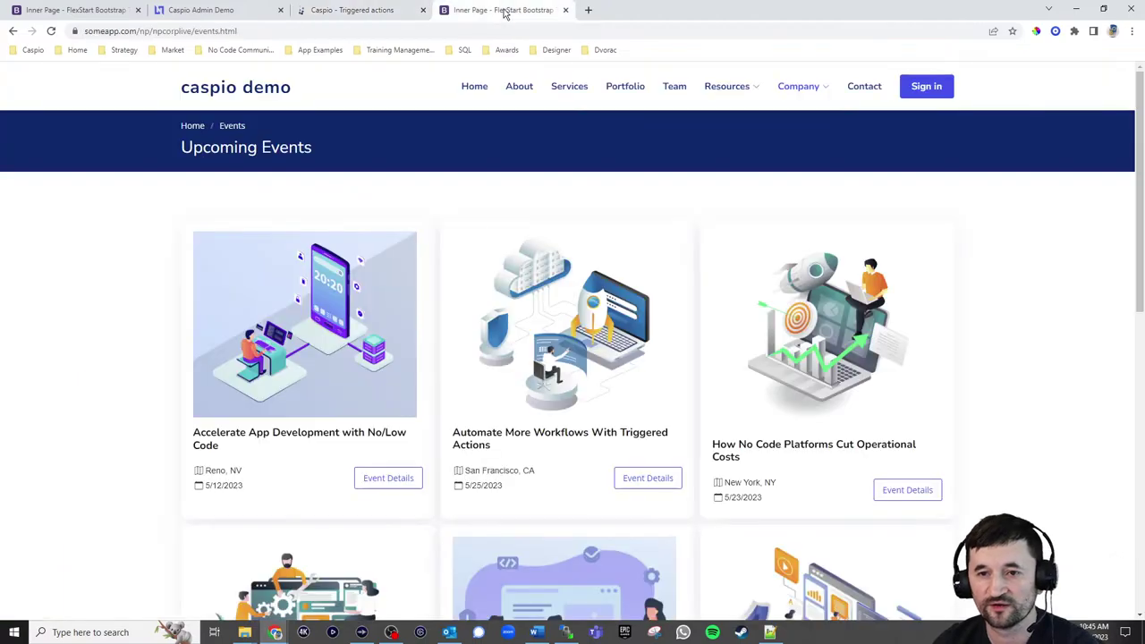
{"action": "left_click", "coordinate": [399, 479]}
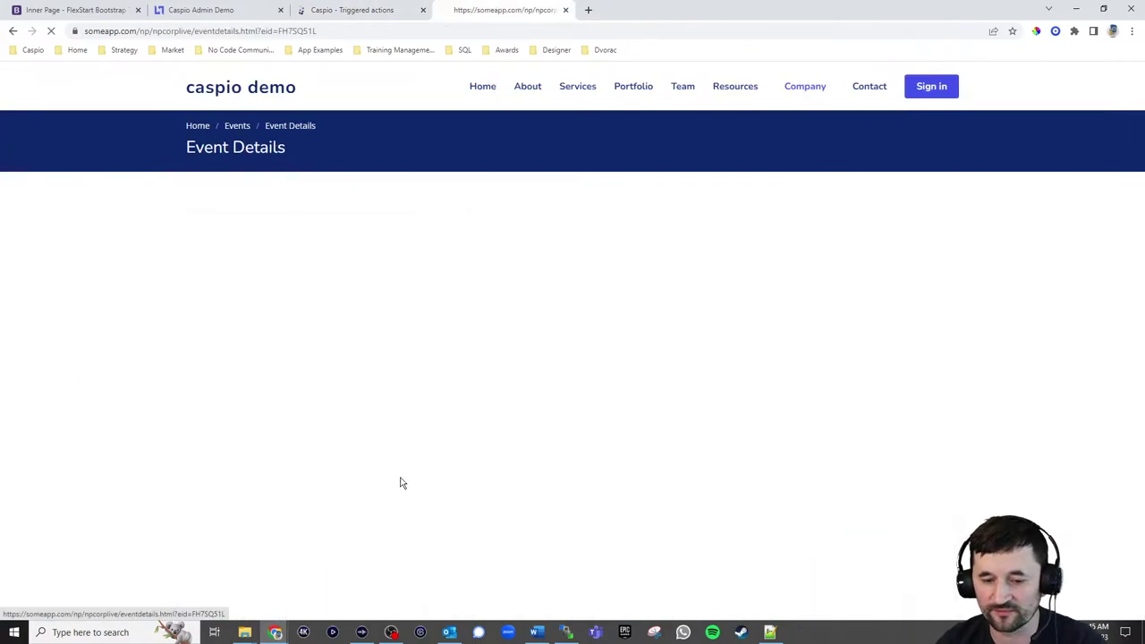
{"action": "left_click", "coordinate": [489, 402]}
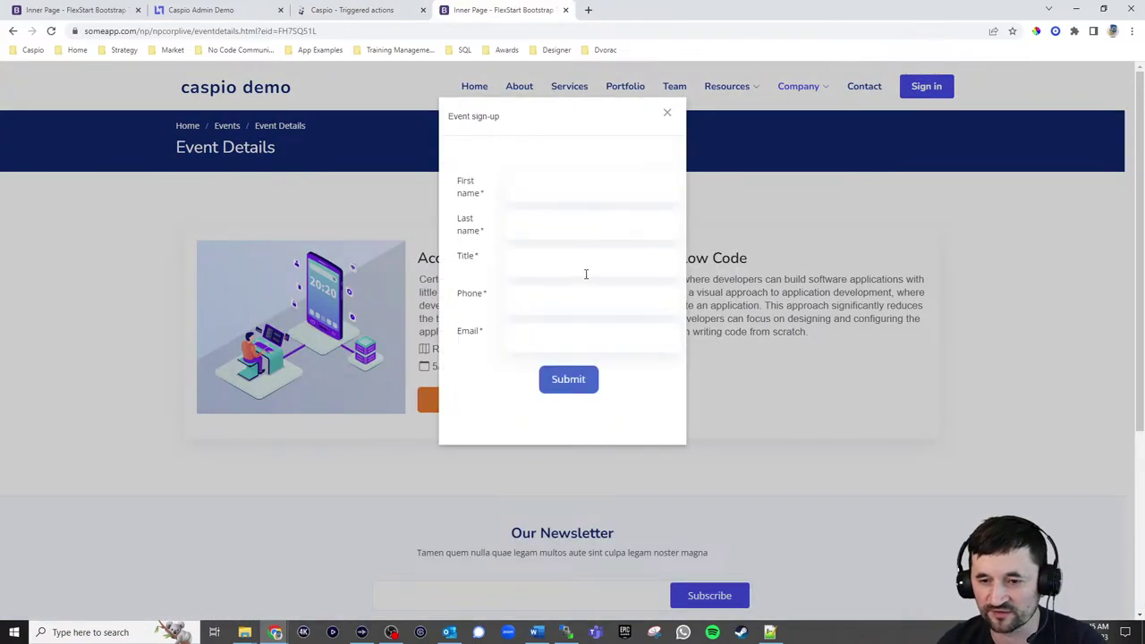
Enter a test attendee's name, title CEO, phone and e-mail, and submit the form
{"action": "left_click", "coordinate": [539, 195]}
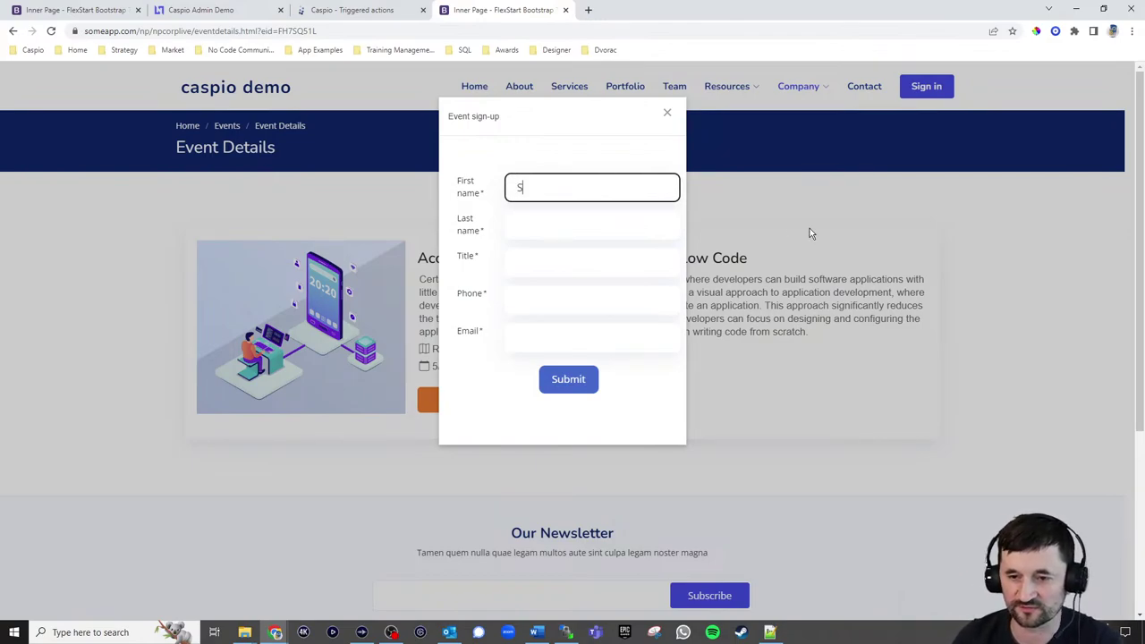
{"action": "key", "text": "Tab"}
{"action": "key", "text": "Tab"}
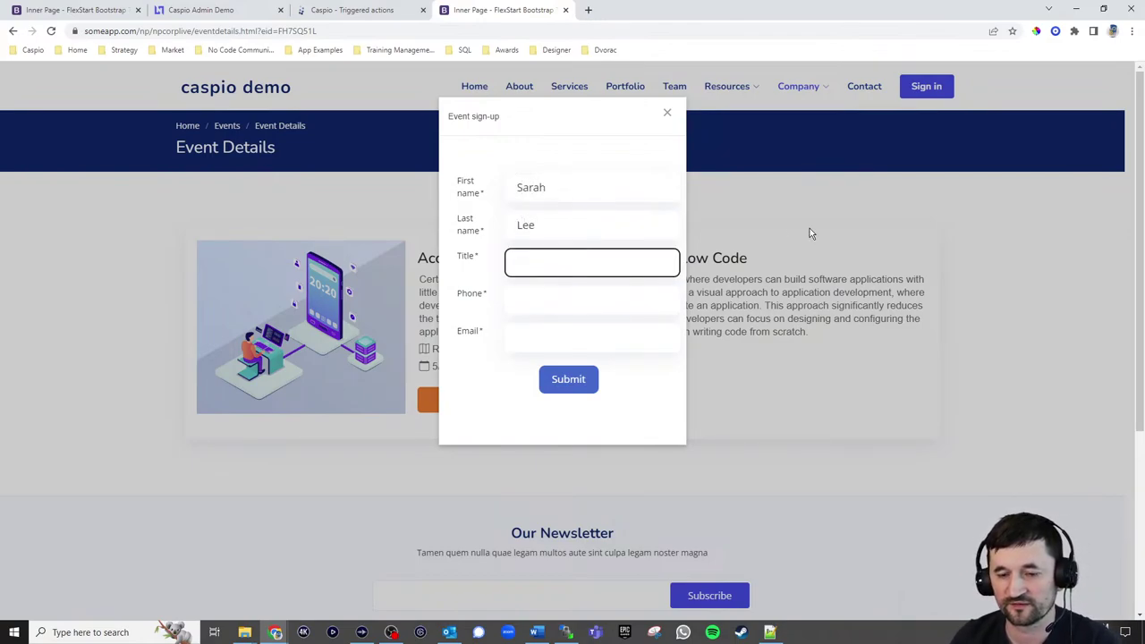
{"action": "type", "text": "455.555.5555"}
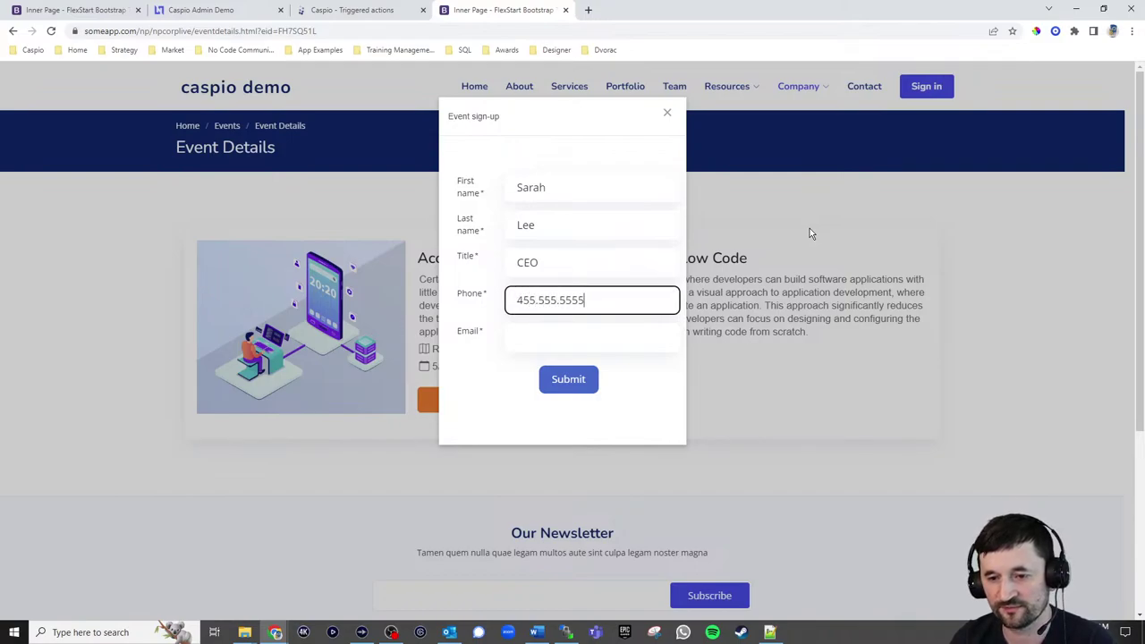
{"action": "key", "text": "Tab"}
{"action": "type", "text": "sara@test.com"}
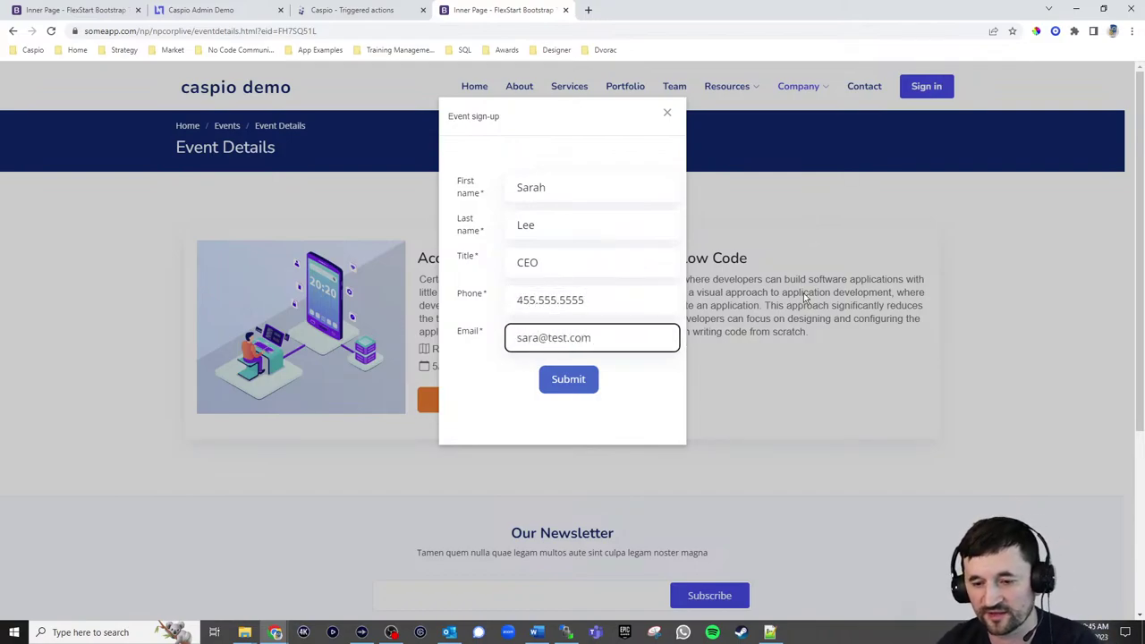
{"action": "left_click", "coordinate": [570, 386]}
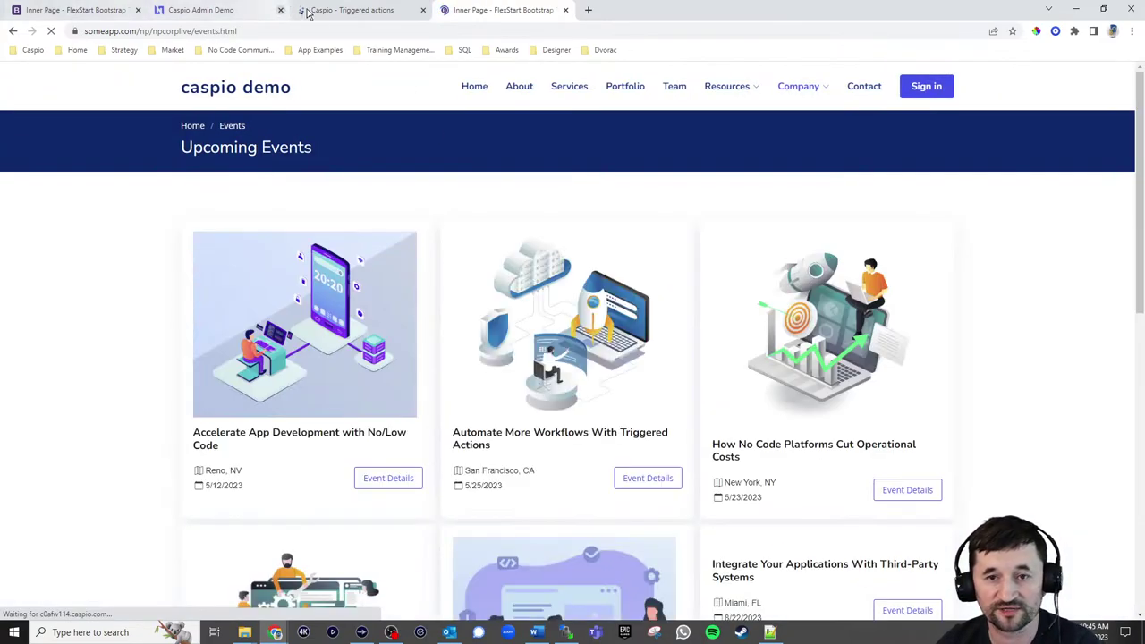
{"action": "left_click", "coordinate": [306, 10]}
{"action": "left_click", "coordinate": [23, 208]}
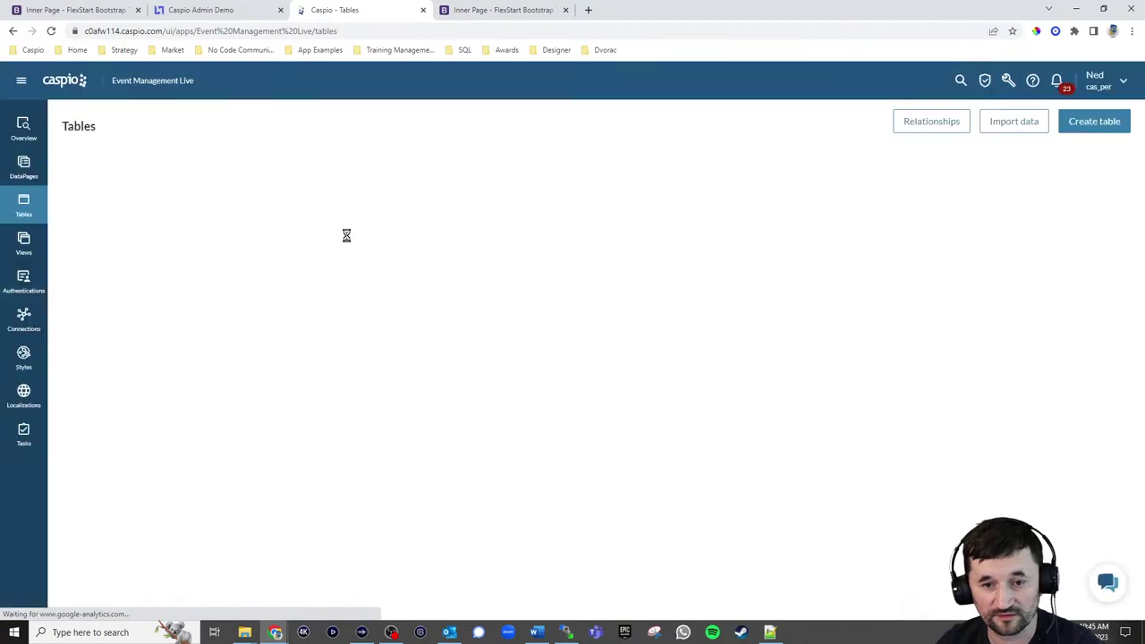
{"action": "left_click", "coordinate": [139, 211]}
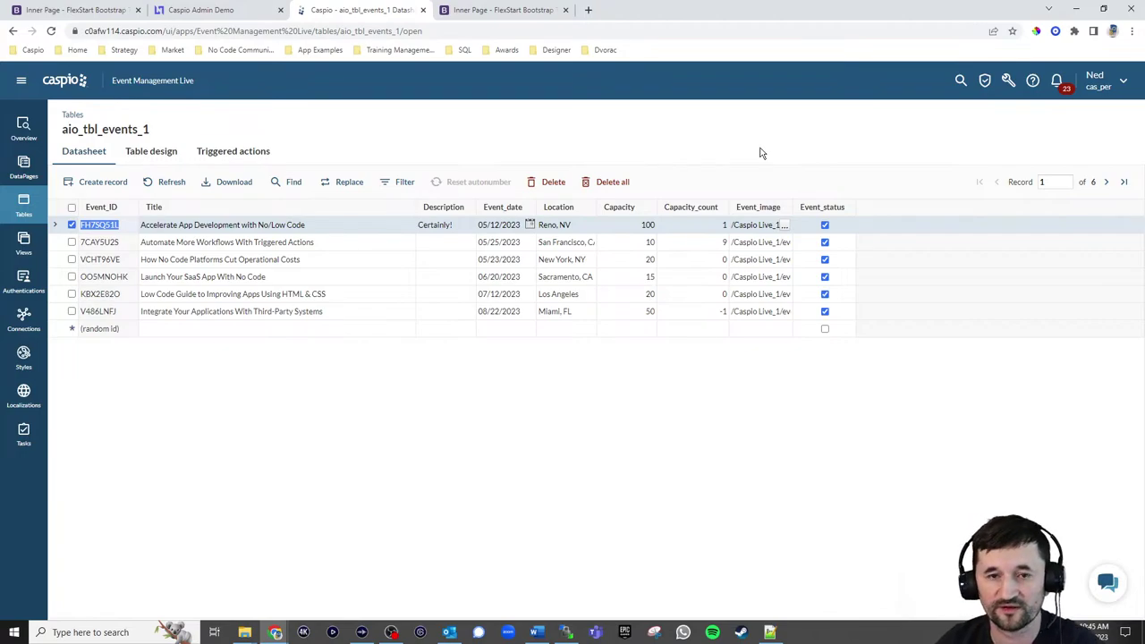
{"action": "left_click", "coordinate": [515, 14]}
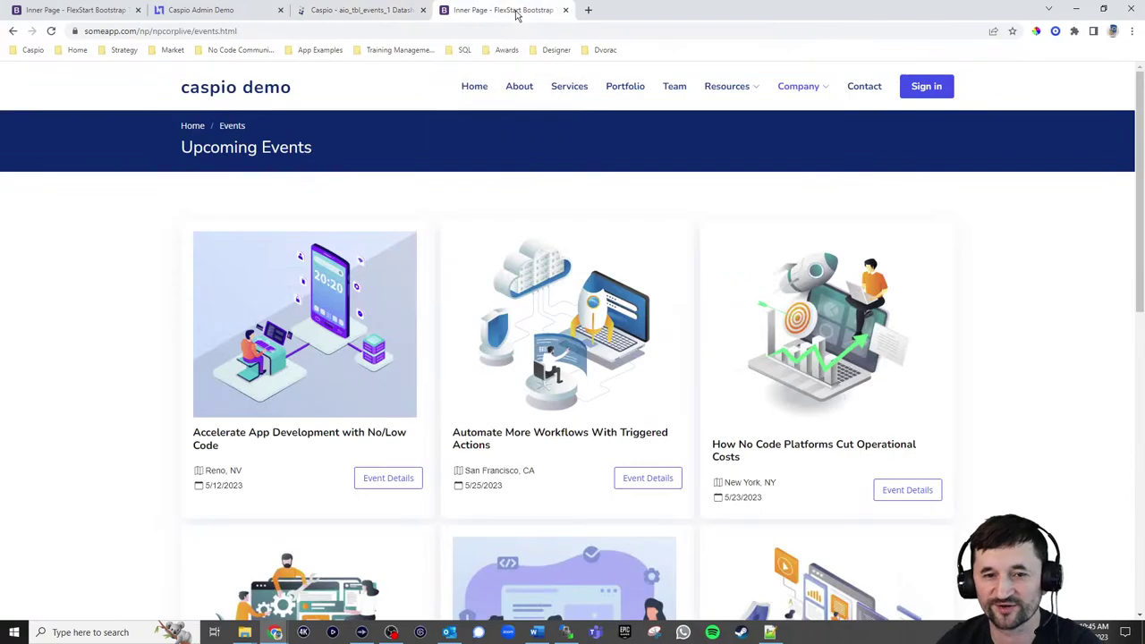
Load someapp.com/np/npadminlive/manageevents.html in a new tab, then return to the Caspio events datasheet
{"action": "left_click", "coordinate": [588, 10]}
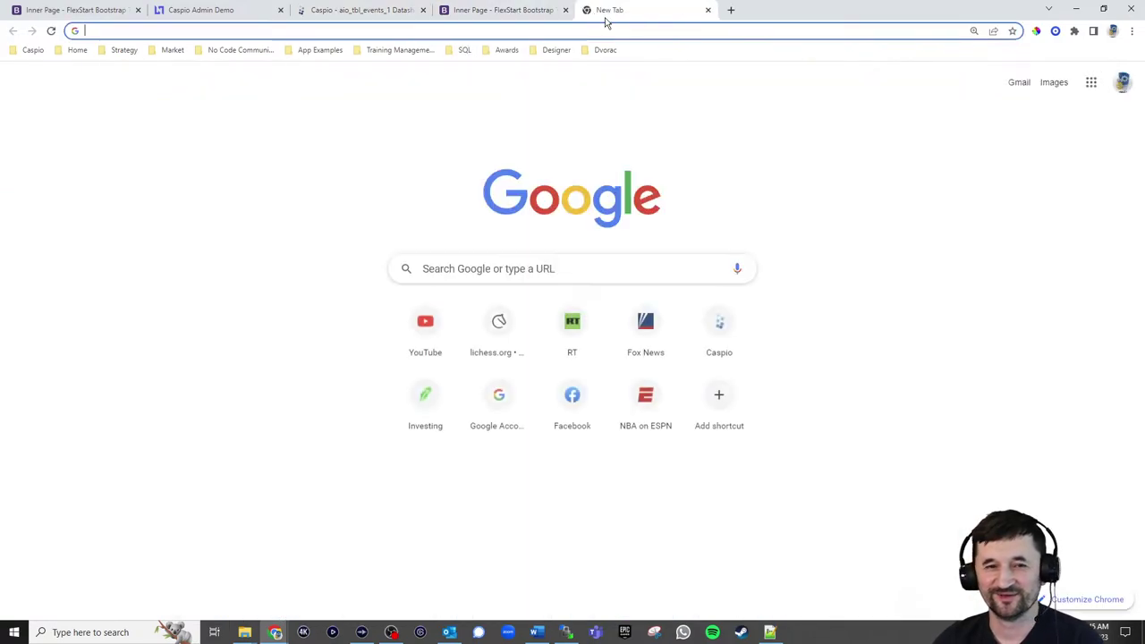
{"action": "type", "text": "someapp.co"}
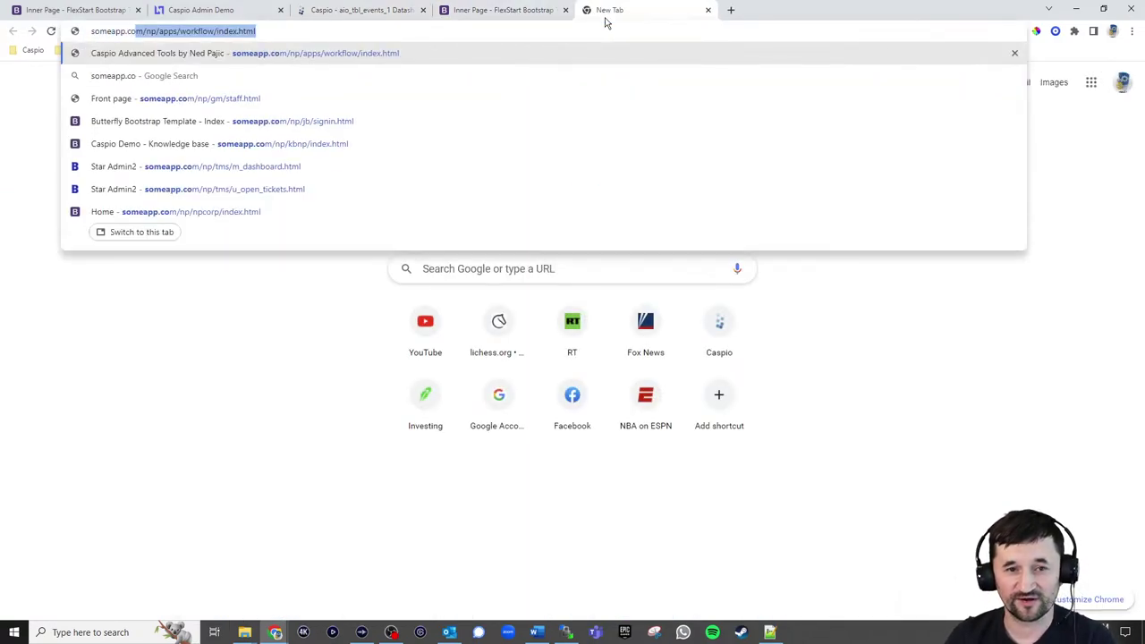
{"action": "type", "text": "m/np/a"}
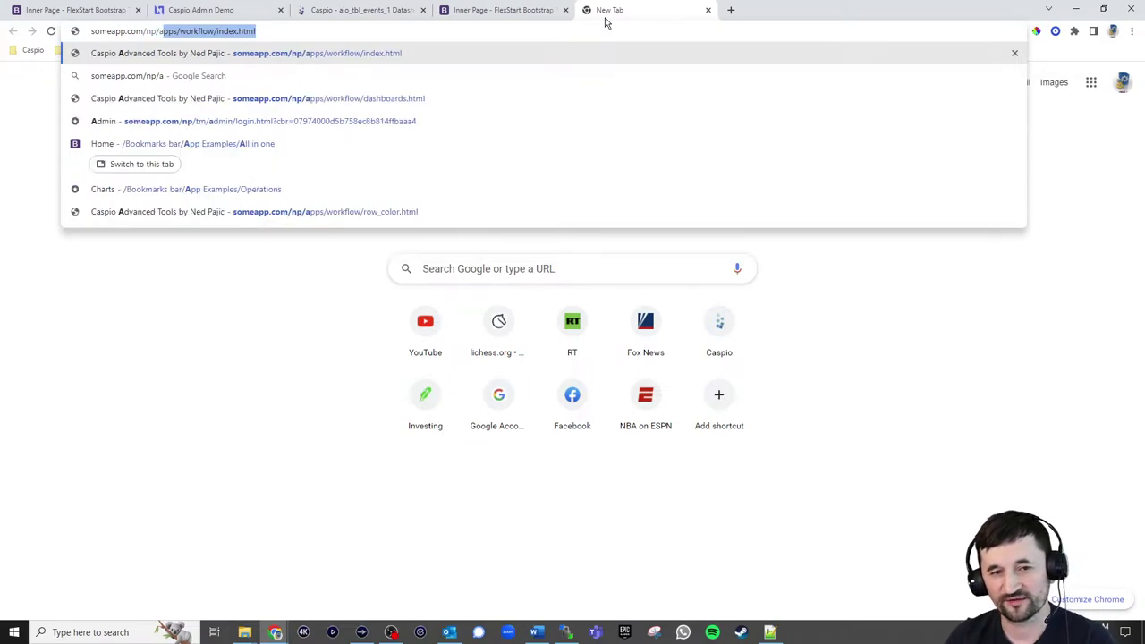
{"action": "key", "text": "BackSpace"}
{"action": "type", "text": "np"}
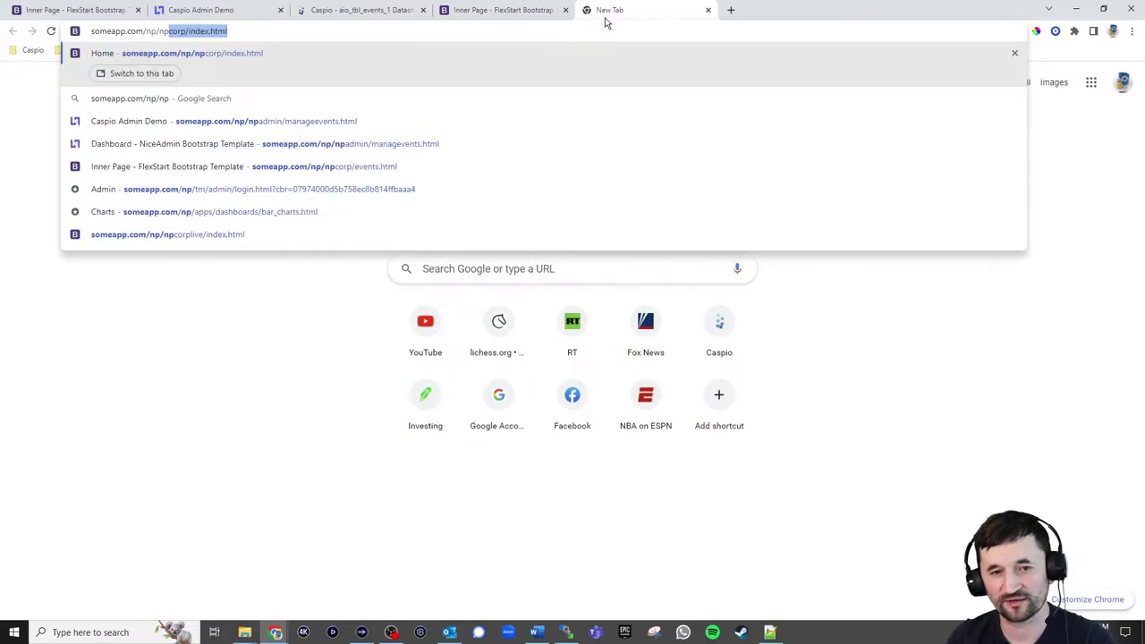
{"action": "type", "text": "adminli"}
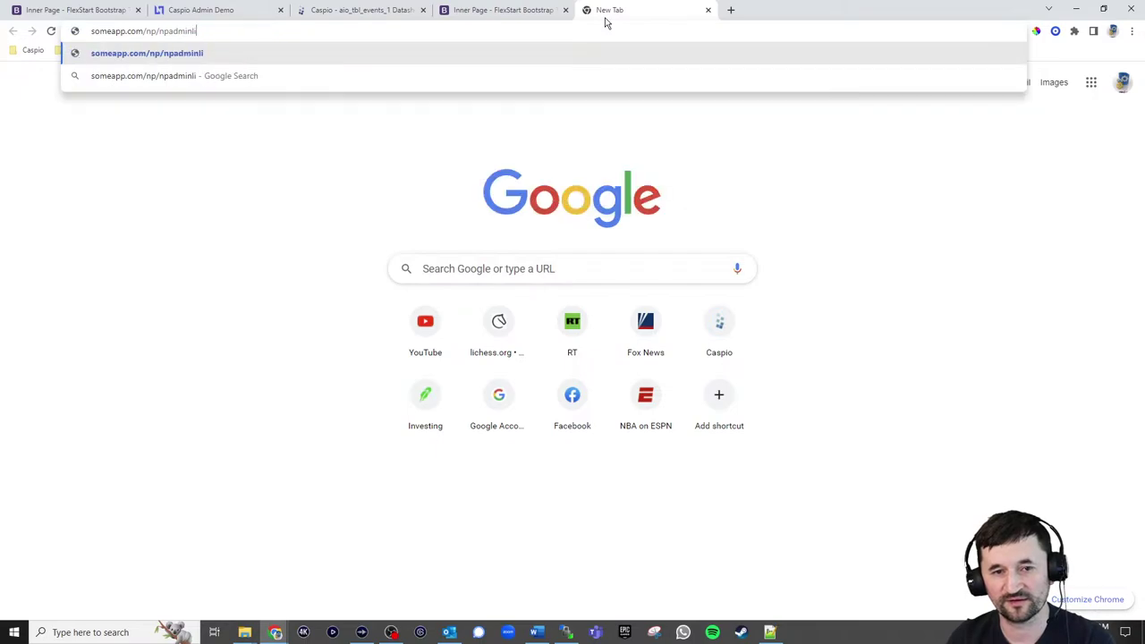
{"action": "type", "text": "ve/manag"}
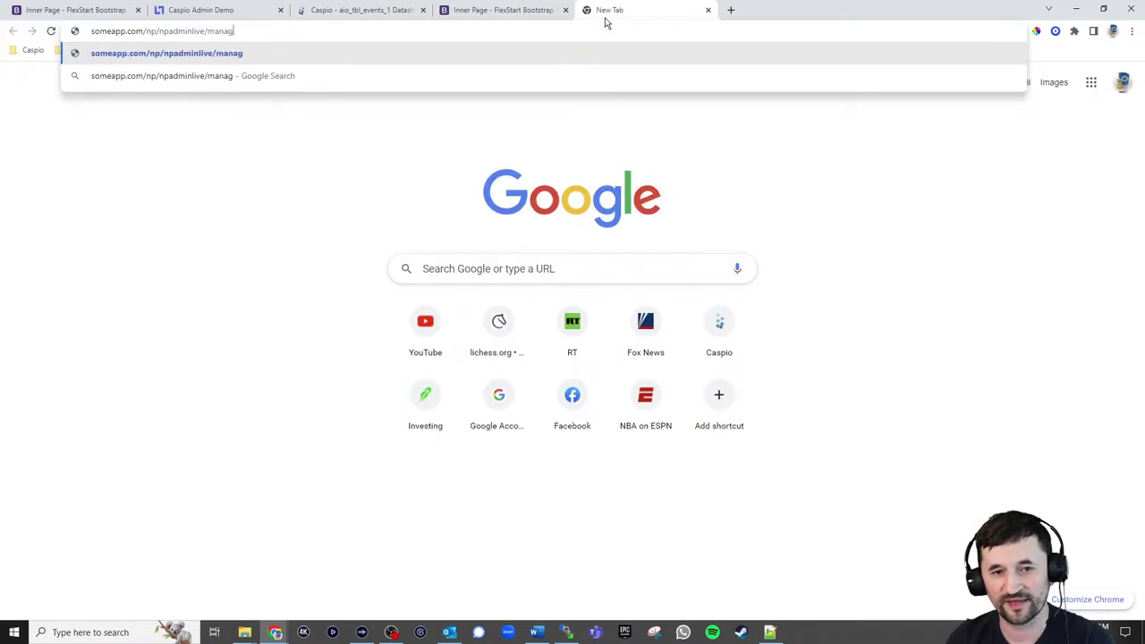
{"action": "type", "text": "e"}
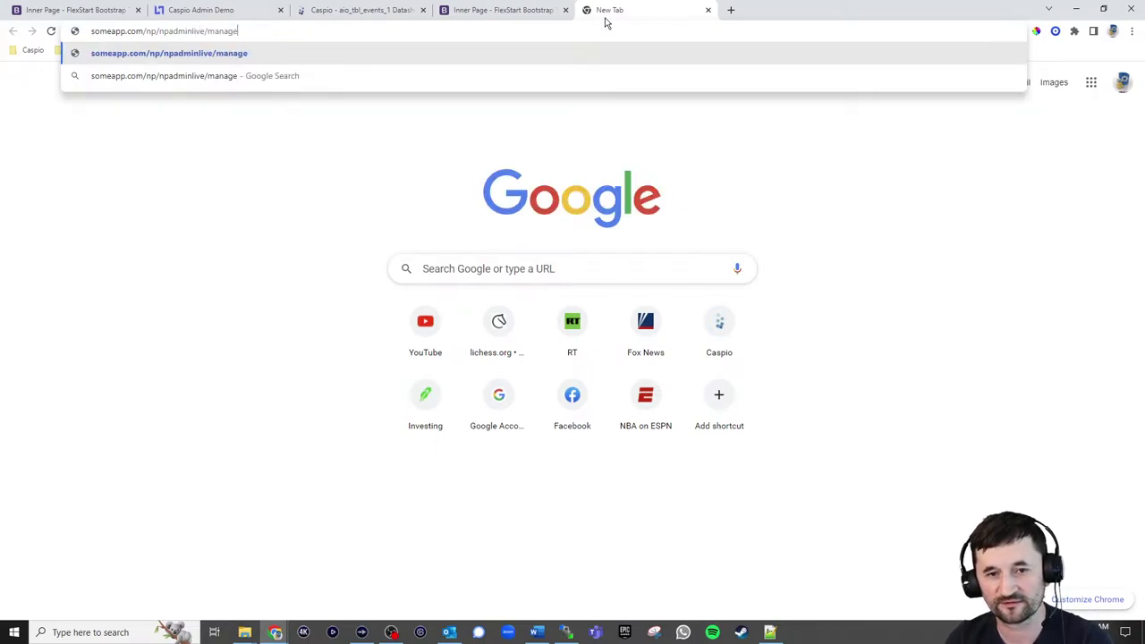
{"action": "type", "text": "events.html"}
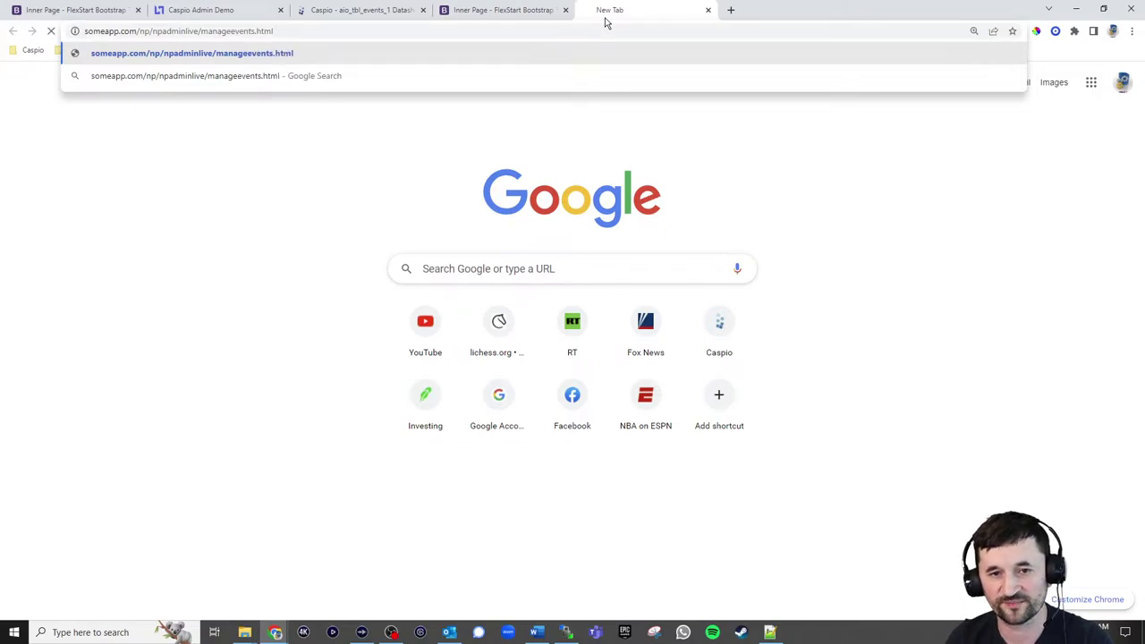
{"action": "key", "text": "Return"}
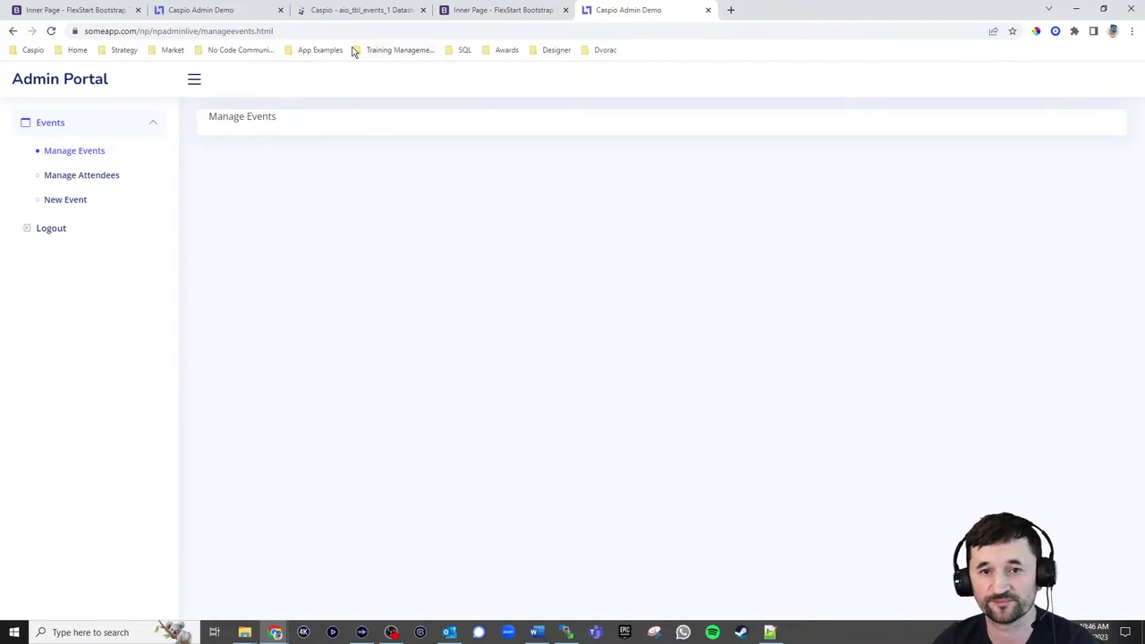
{"action": "left_click", "coordinate": [356, 13]}
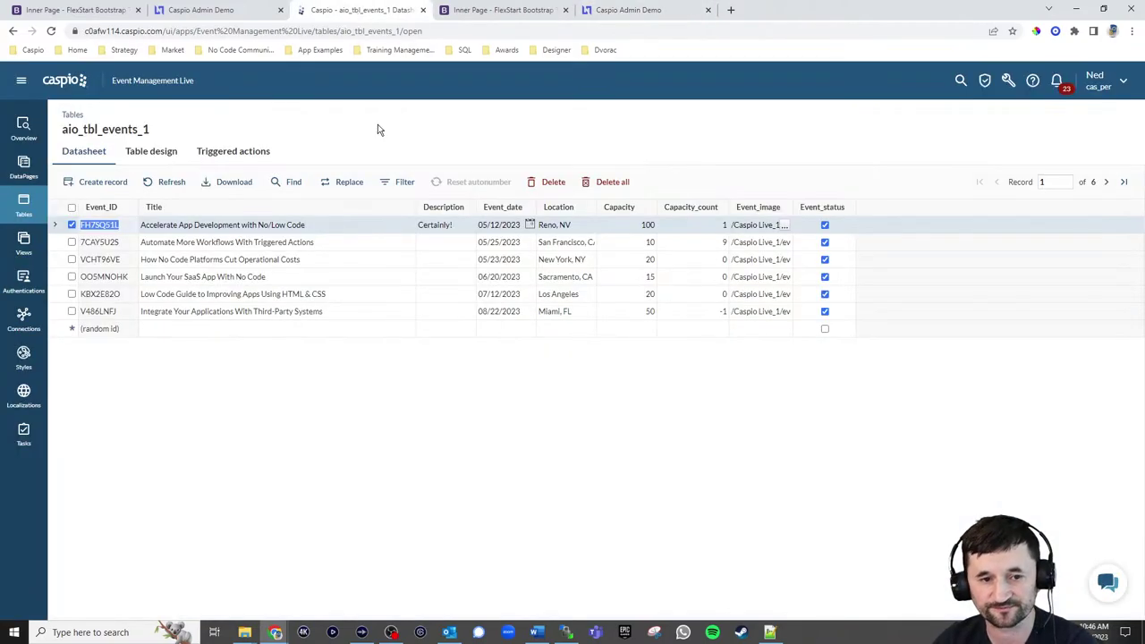
Create a Submission Form DataPage on aio_tbl_events_1 named 'Create Event'
{"action": "left_click", "coordinate": [25, 165]}
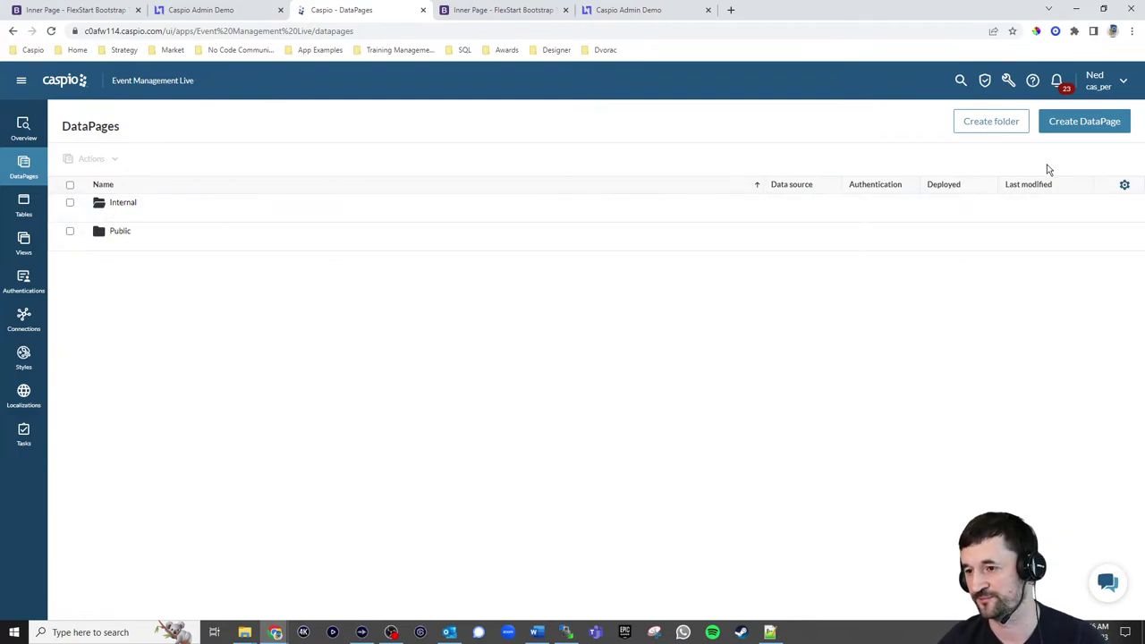
{"action": "left_click", "coordinate": [1074, 124]}
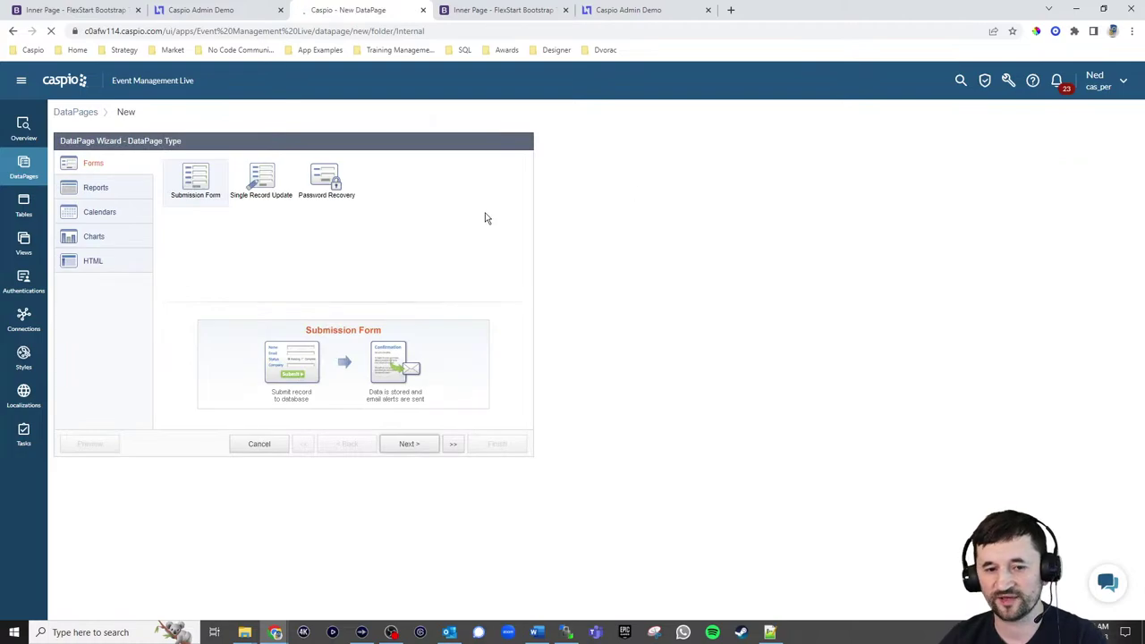
{"action": "left_click", "coordinate": [404, 444]}
{"action": "left_click", "coordinate": [145, 196]}
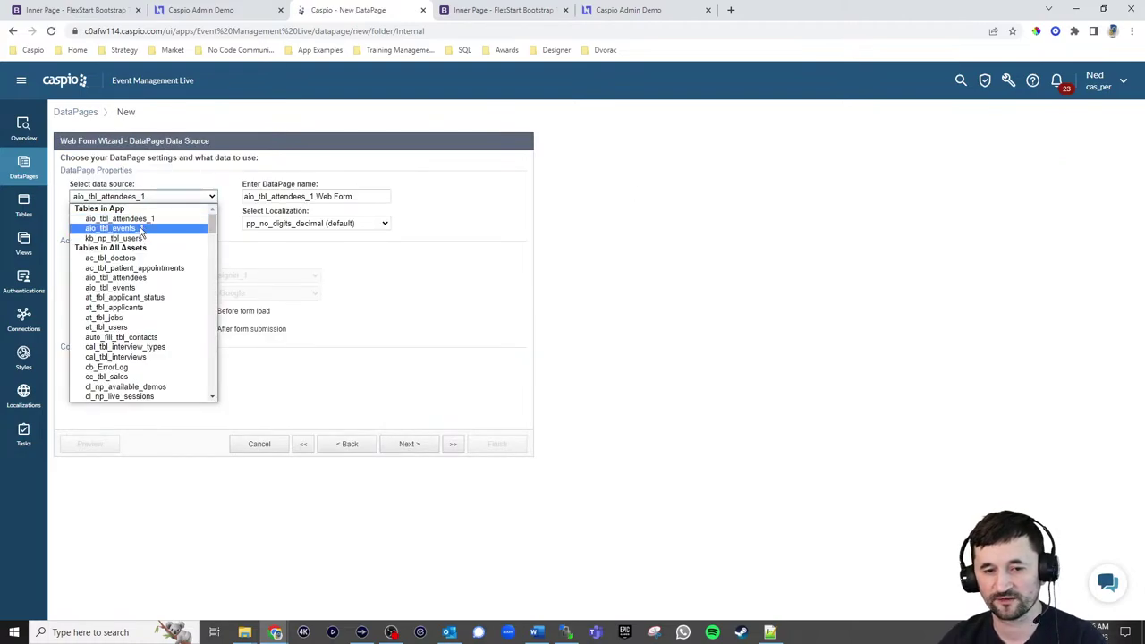
{"action": "left_click", "coordinate": [143, 229]}
{"action": "triple_click", "coordinate": [357, 196]}
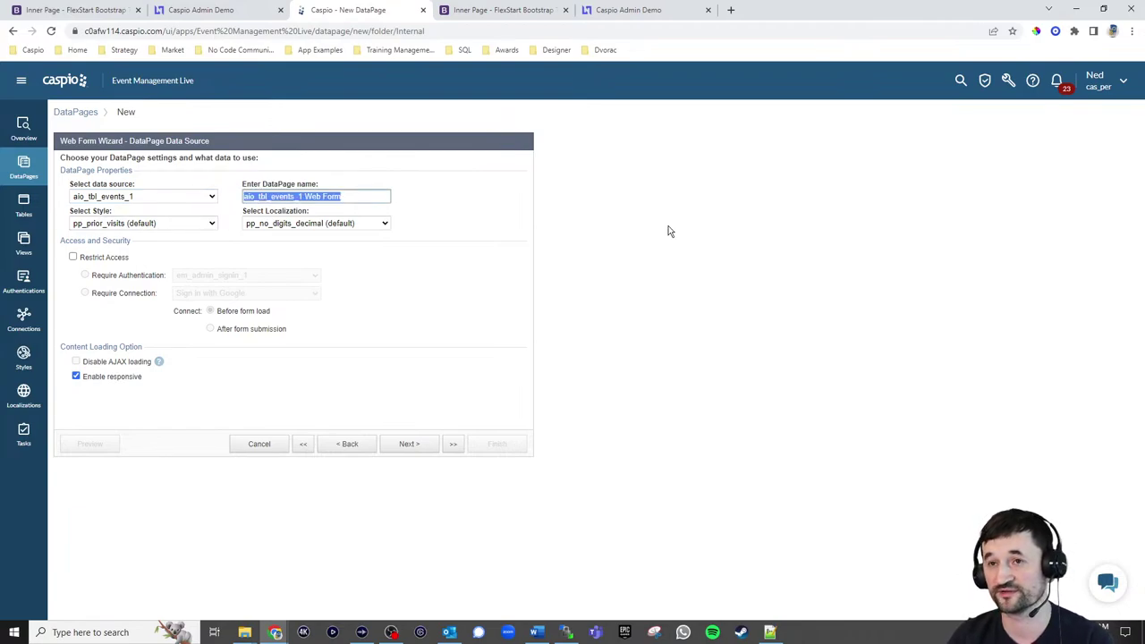
{"action": "type", "text": "Create Even"}
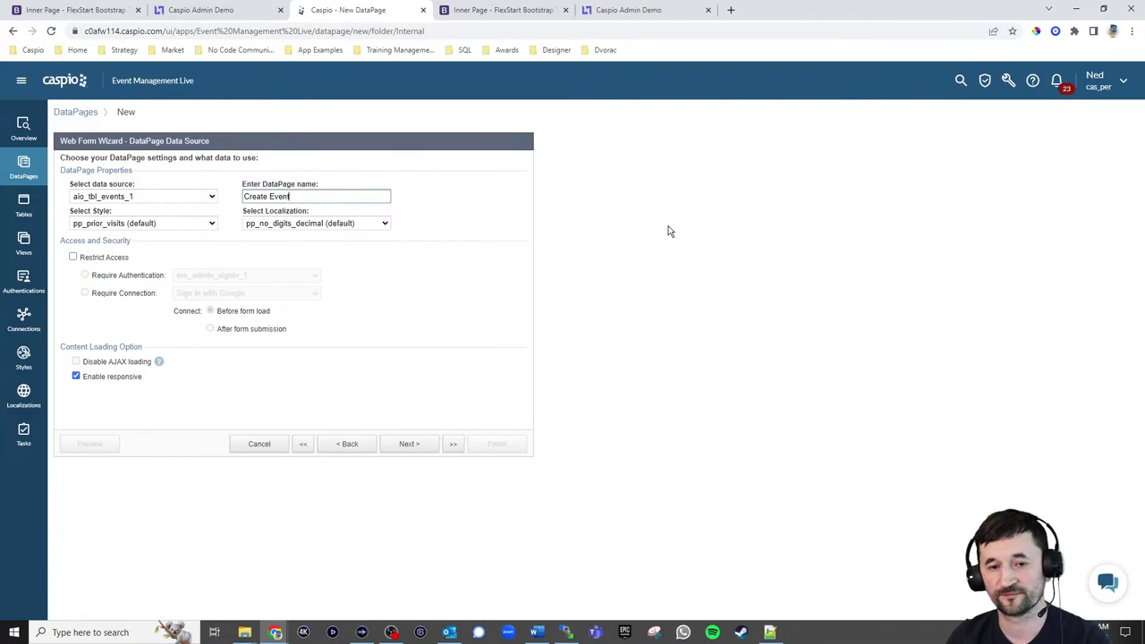
{"action": "type", "text": "t"}
Apply the em_np_style_admin_1 style and English localization, and require em_admin_signin_1 sign-in
{"action": "left_click", "coordinate": [179, 223]}
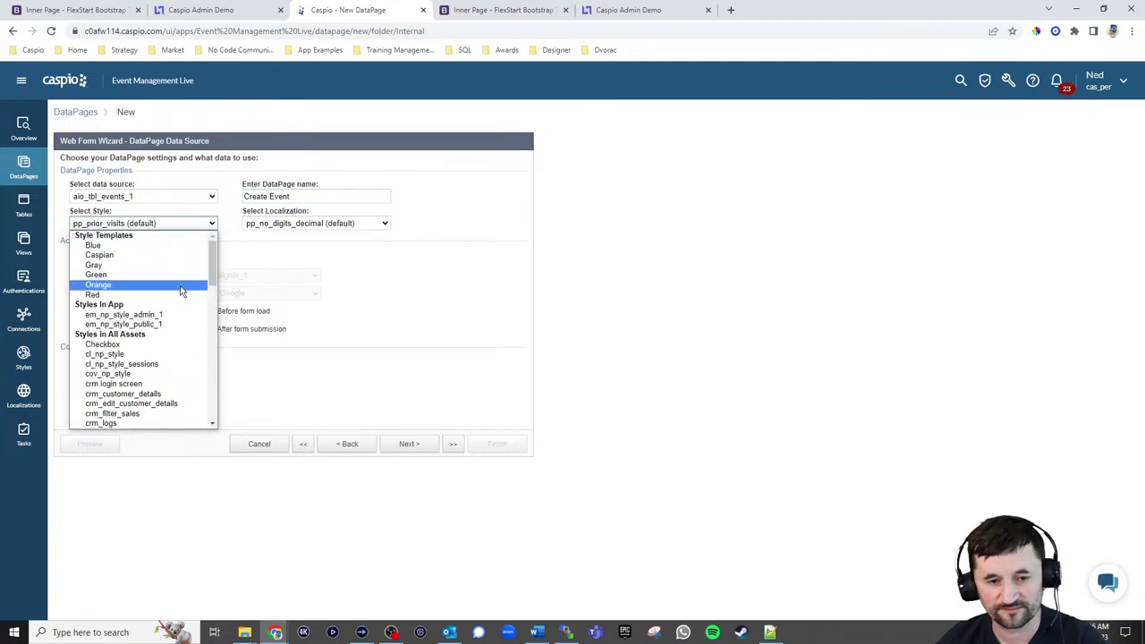
{"action": "left_click", "coordinate": [163, 315]}
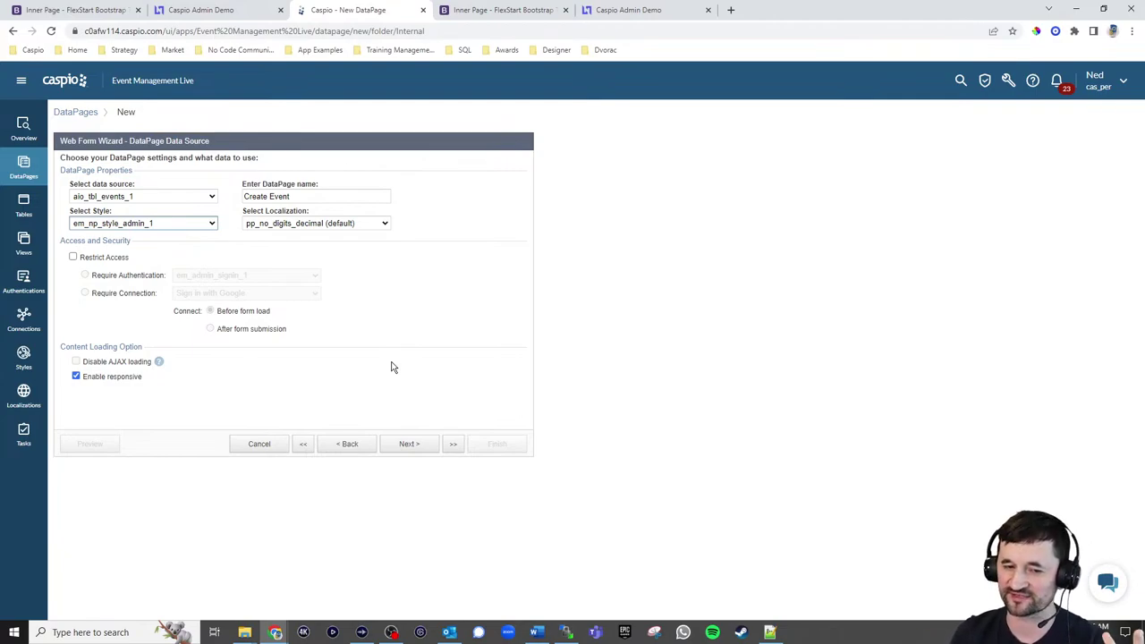
{"action": "left_click", "coordinate": [314, 223]}
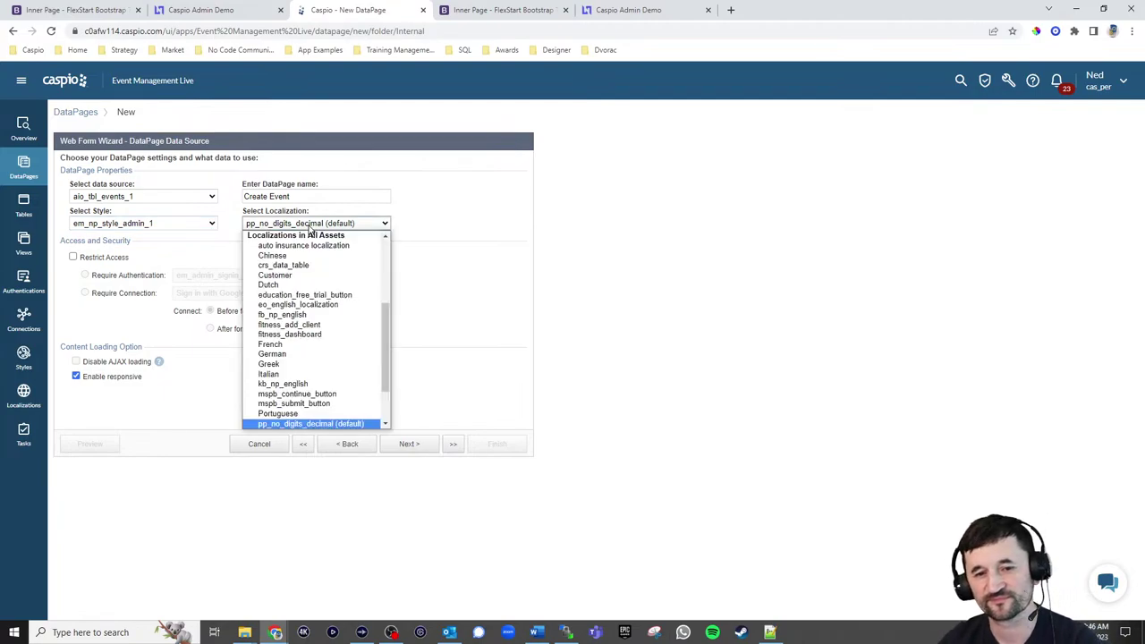
{"action": "scroll", "coordinate": [313, 273], "scroll_direction": "up", "scroll_amount": 5}
{"action": "left_click", "coordinate": [295, 267]}
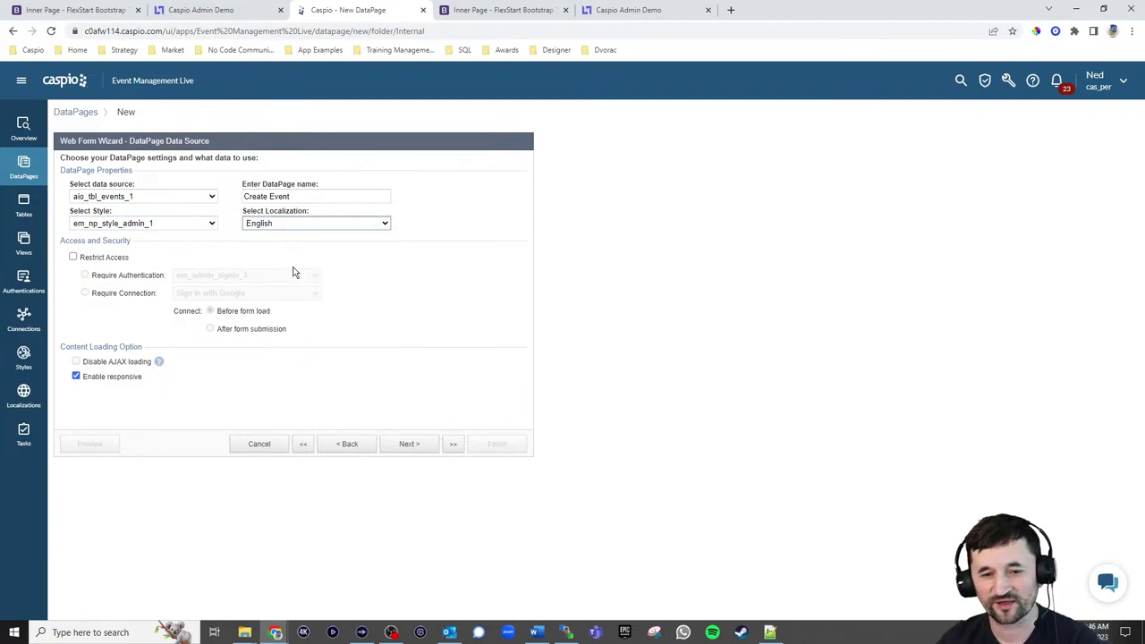
{"action": "left_click", "coordinate": [120, 260]}
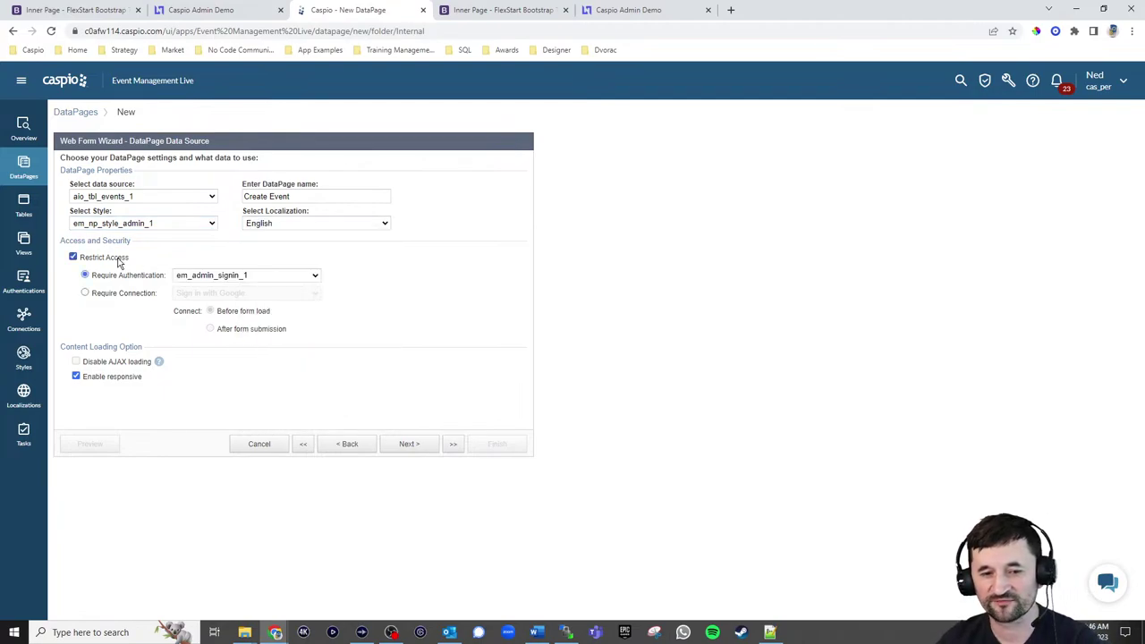
{"action": "left_click", "coordinate": [235, 281]}
{"action": "left_click", "coordinate": [234, 281]}
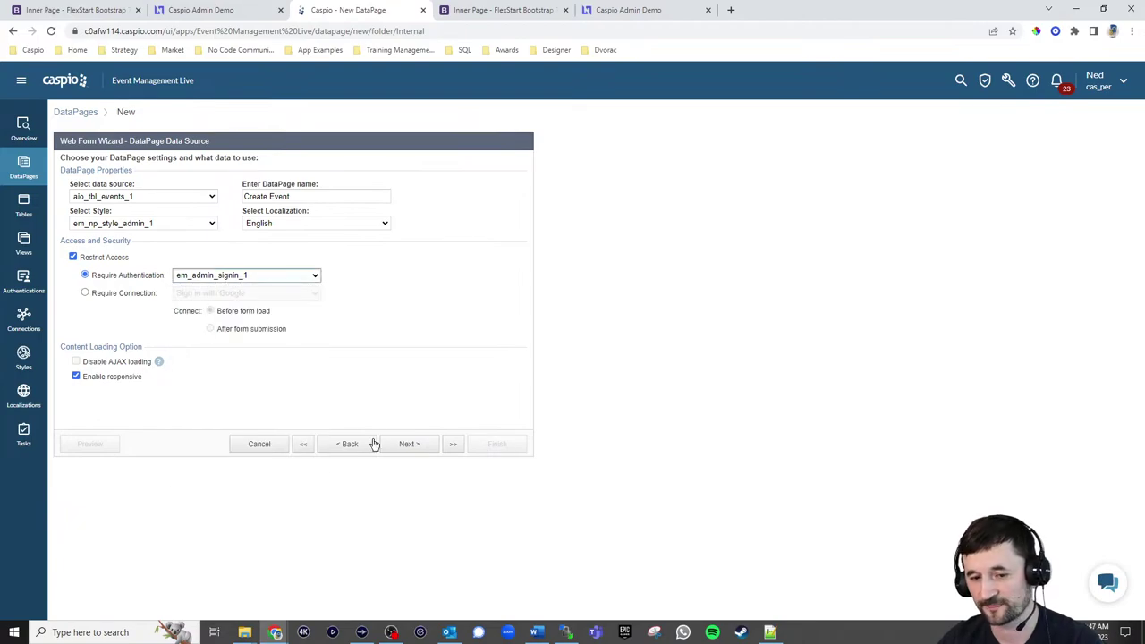
{"action": "left_click", "coordinate": [407, 445]}
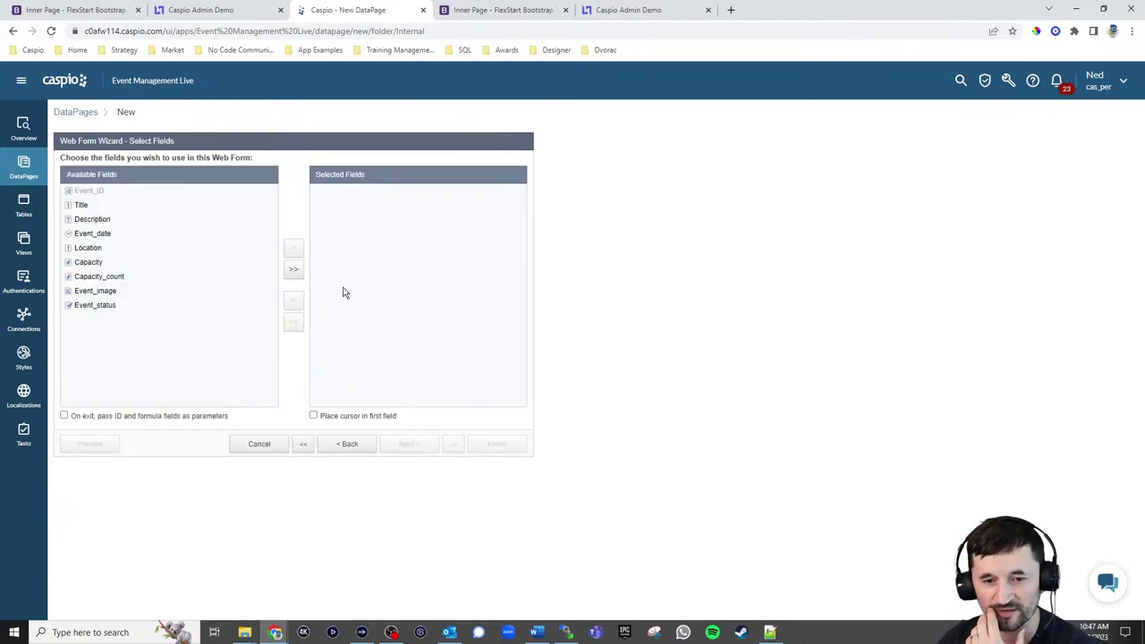
Add all event fields, make Title and Description required, and make Description a text area
{"action": "left_click", "coordinate": [295, 273]}
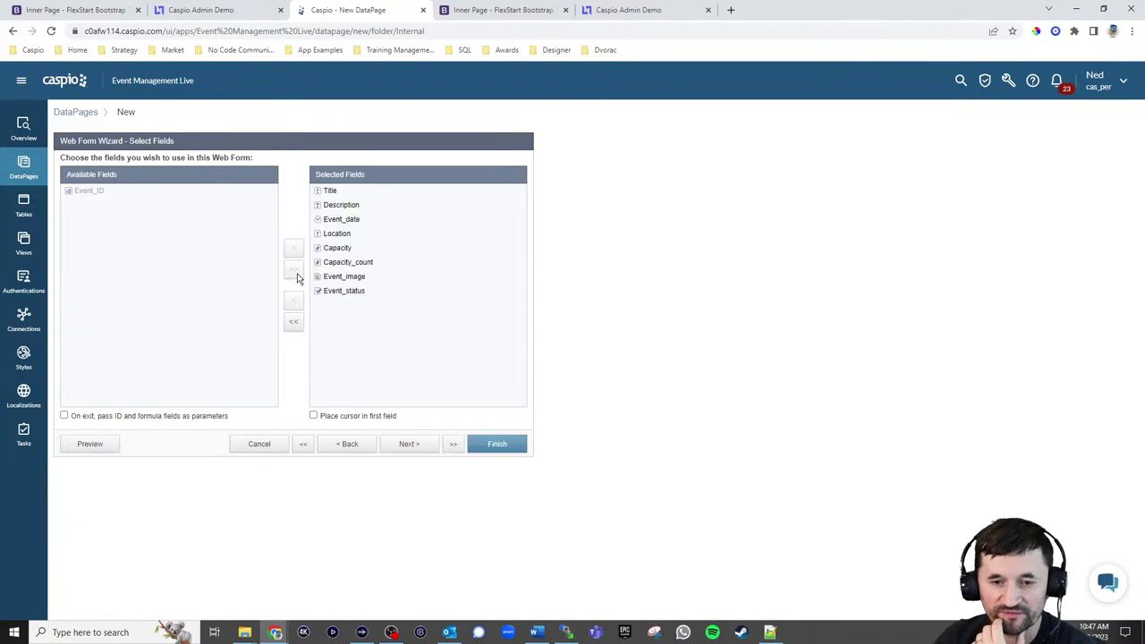
{"action": "left_click", "coordinate": [409, 445]}
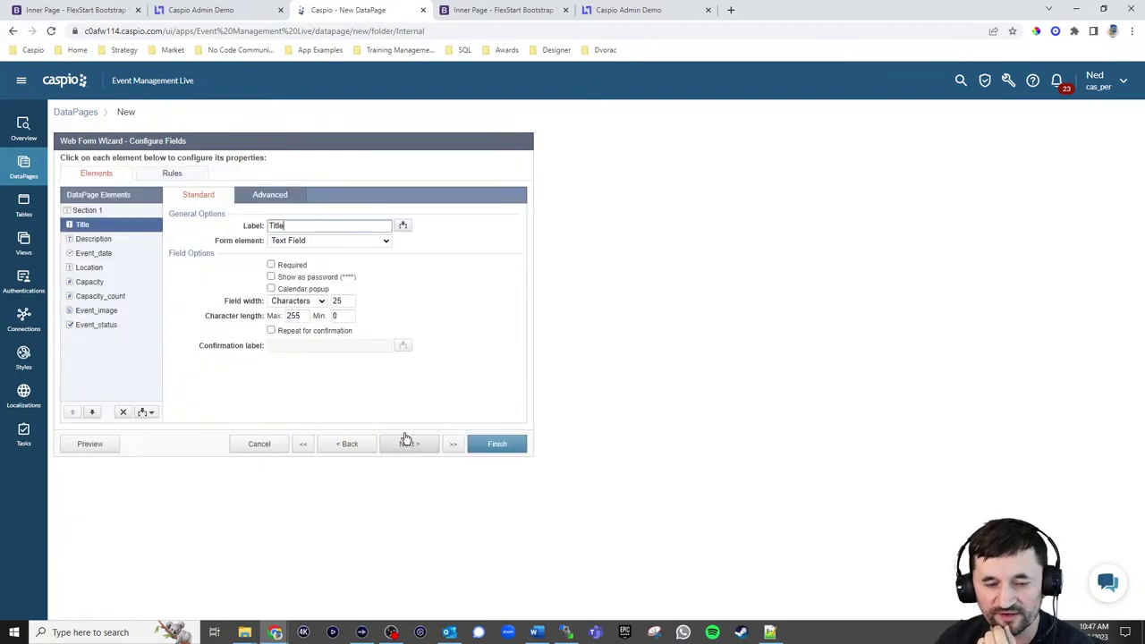
{"action": "left_click", "coordinate": [305, 266]}
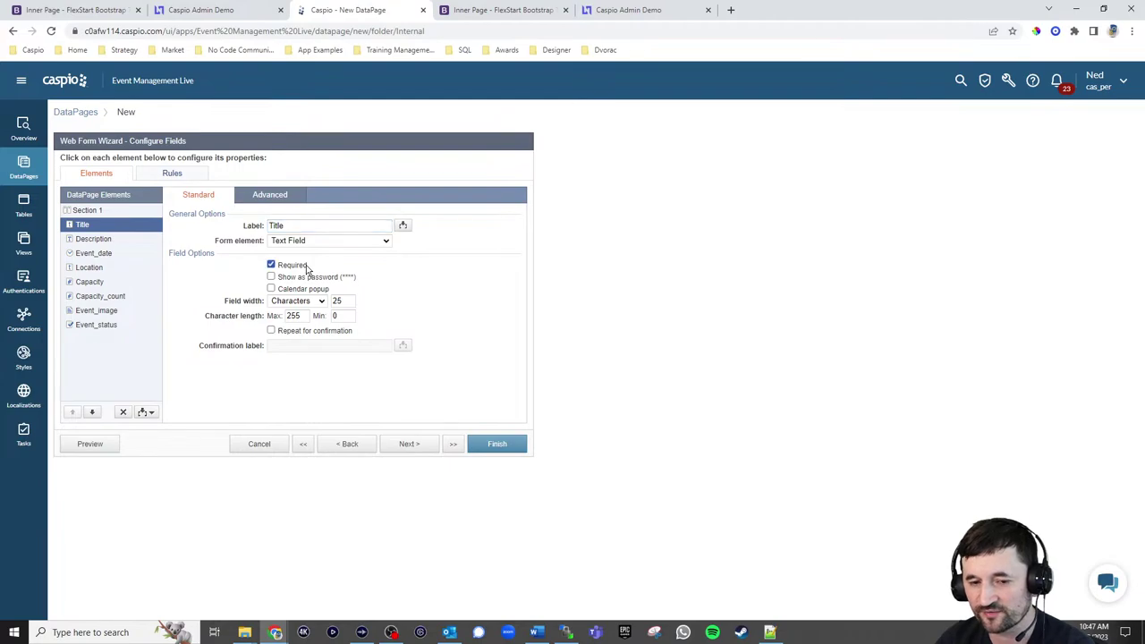
{"action": "left_click", "coordinate": [97, 240]}
{"action": "left_click", "coordinate": [292, 266]}
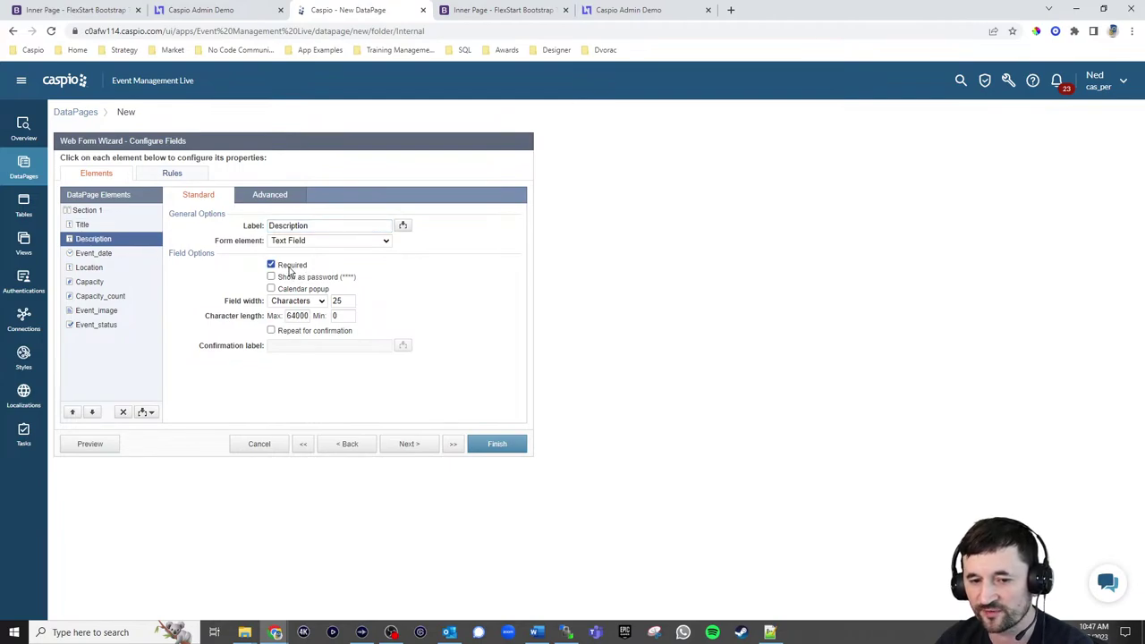
{"action": "left_click", "coordinate": [310, 240]}
{"action": "left_click", "coordinate": [312, 273]}
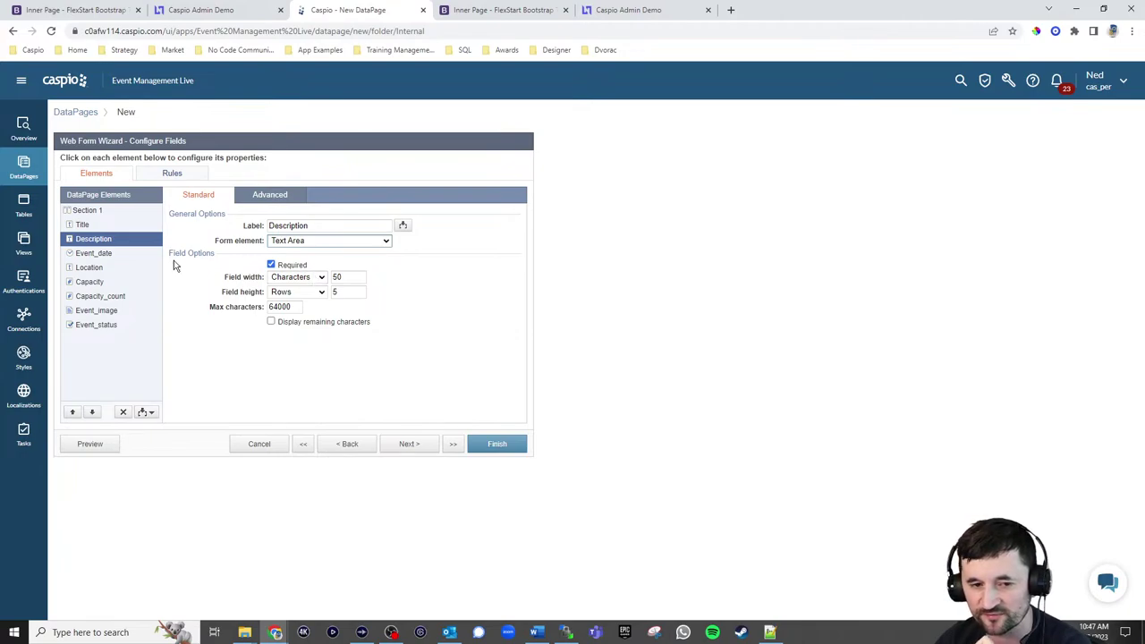
Require Event_date, Location and Capacity, and make Capacity_count hidden with a default value
{"action": "left_click", "coordinate": [95, 254]}
{"action": "left_click", "coordinate": [284, 267]}
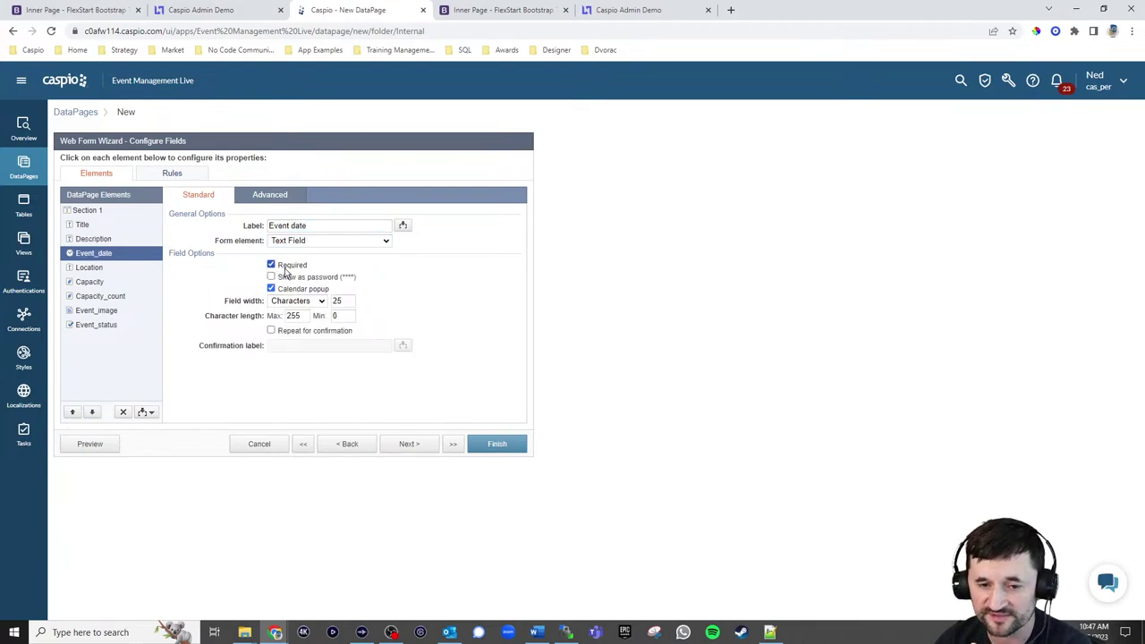
{"action": "left_click", "coordinate": [98, 268]}
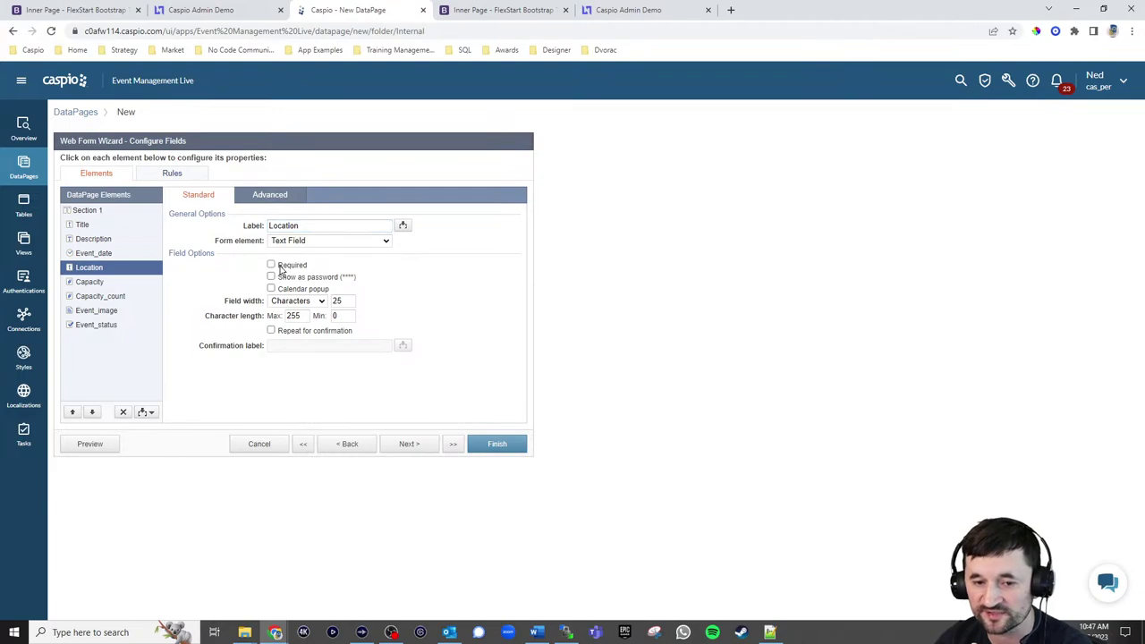
{"action": "left_click", "coordinate": [280, 266]}
{"action": "left_click", "coordinate": [108, 283]}
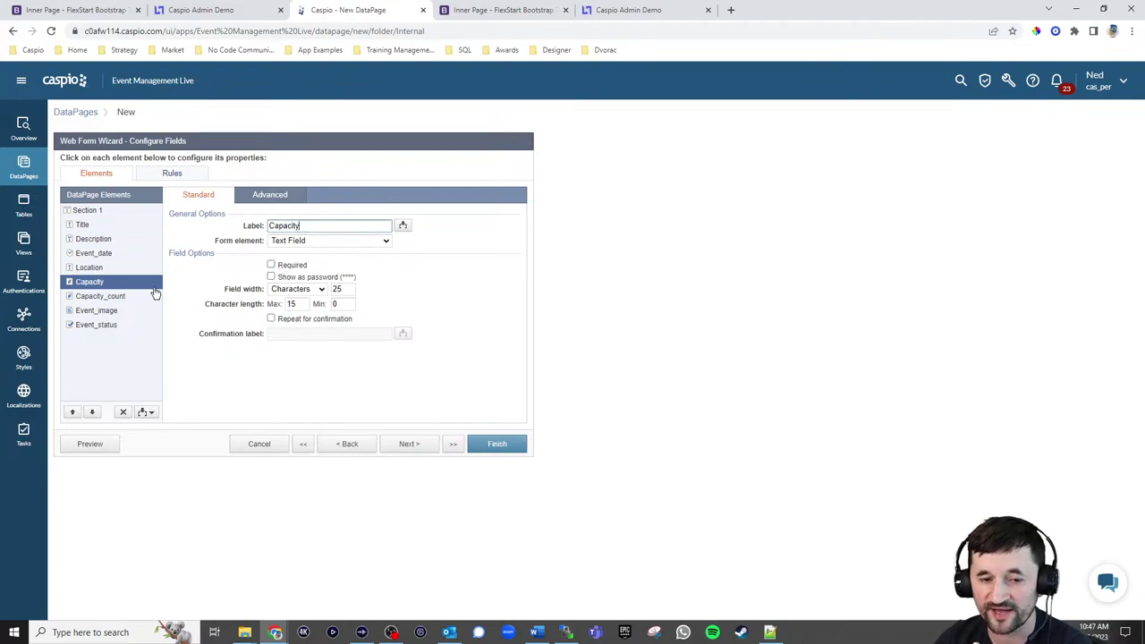
{"action": "left_click", "coordinate": [295, 267]}
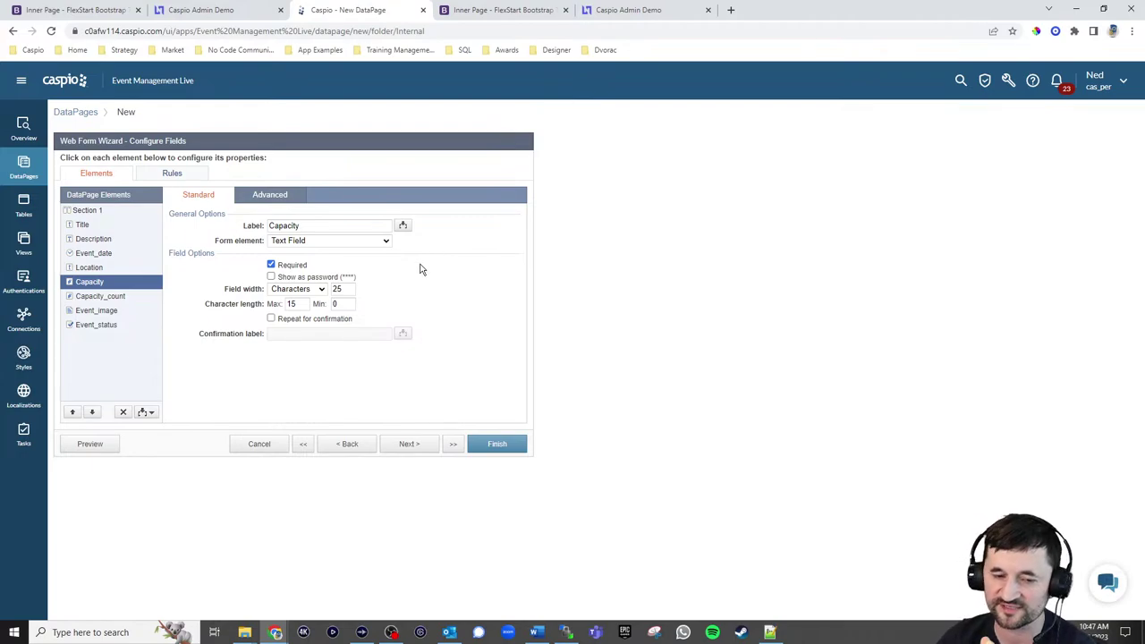
{"action": "left_click", "coordinate": [105, 297]}
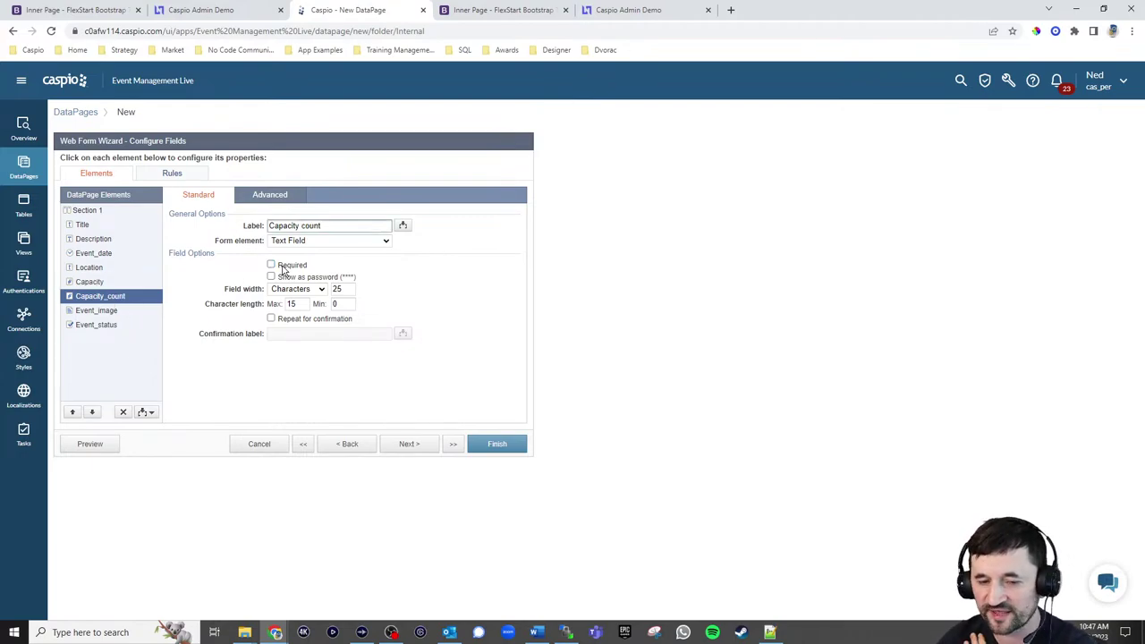
{"action": "left_click", "coordinate": [304, 242]}
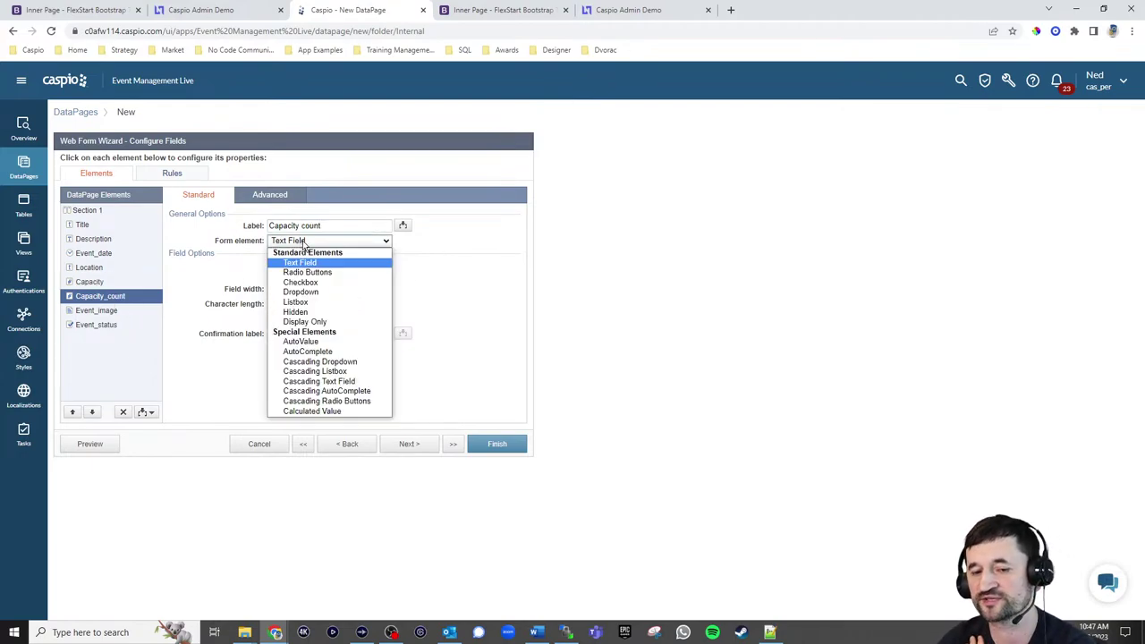
{"action": "left_click", "coordinate": [296, 311]}
{"action": "left_click", "coordinate": [404, 264]}
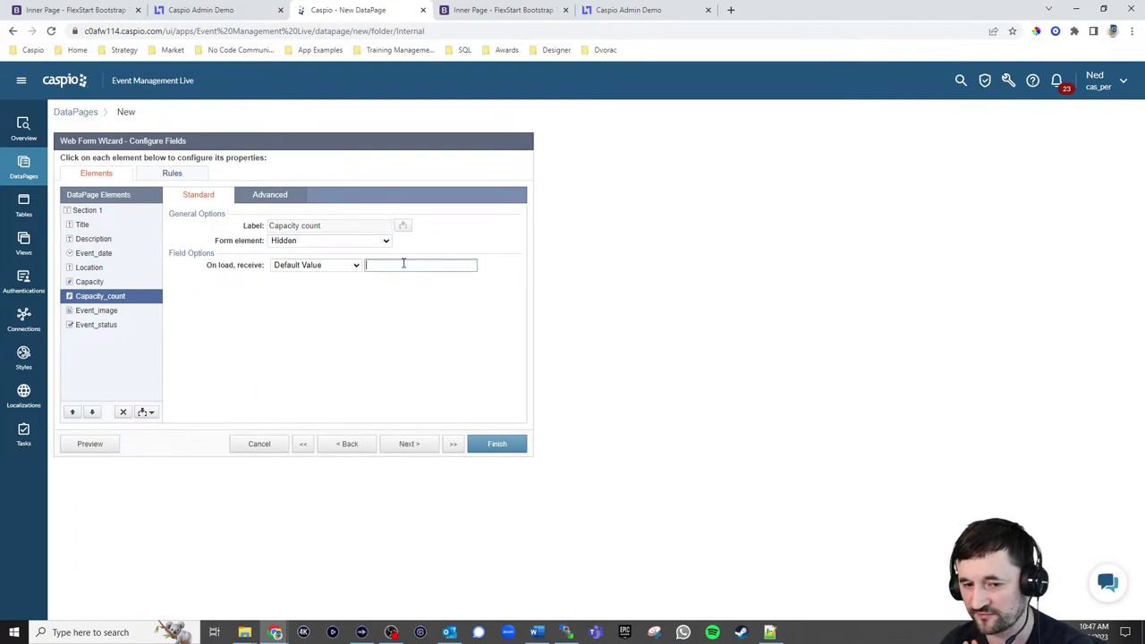
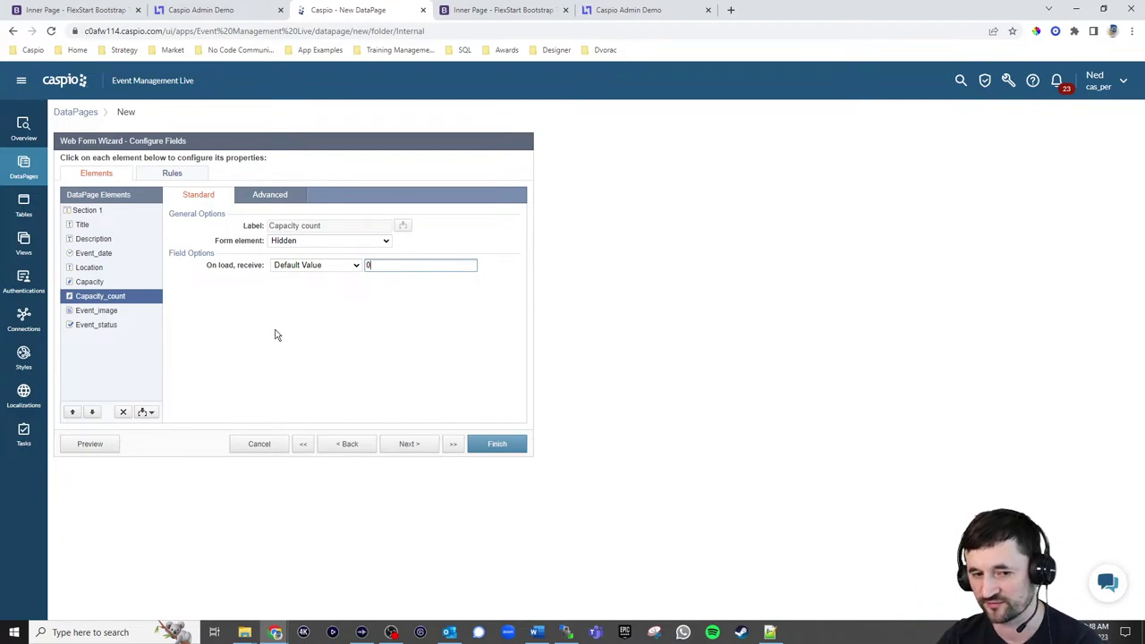
Make Event_image required, set the Event_status display text, and finish the Create Event DataPage
{"action": "left_click", "coordinate": [96, 310]}
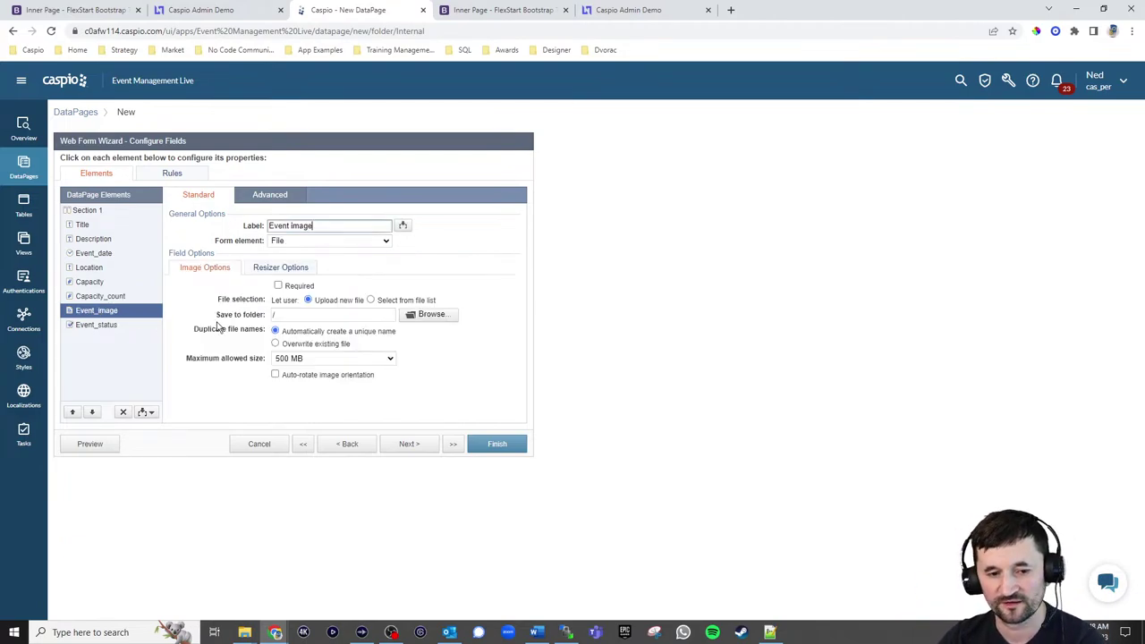
{"action": "left_click", "coordinate": [295, 286]}
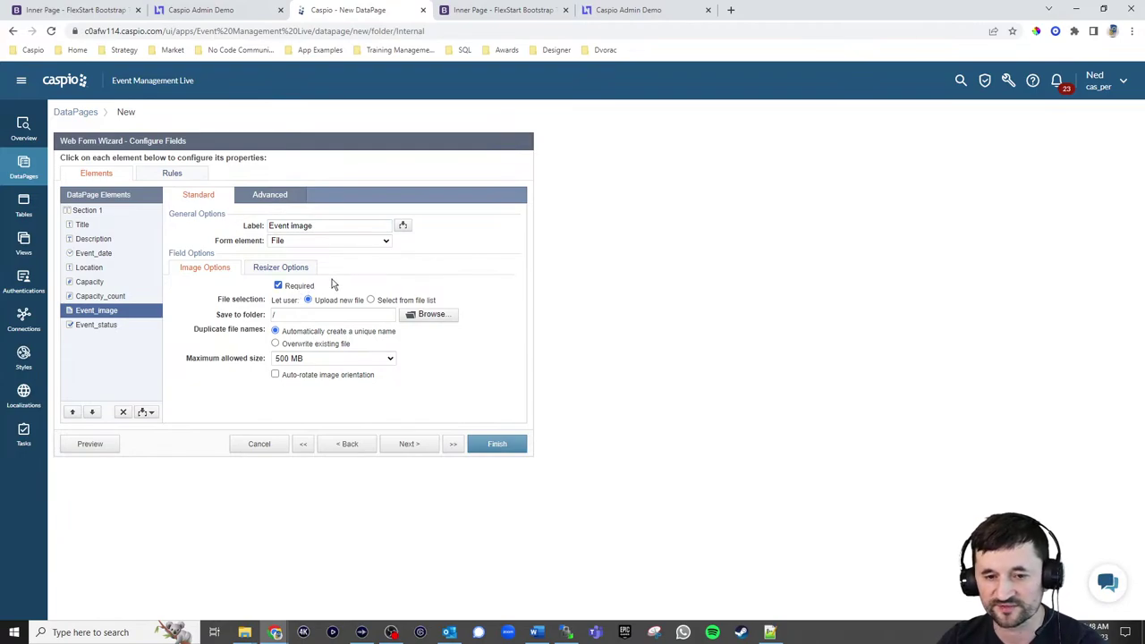
{"action": "left_click", "coordinate": [101, 329]}
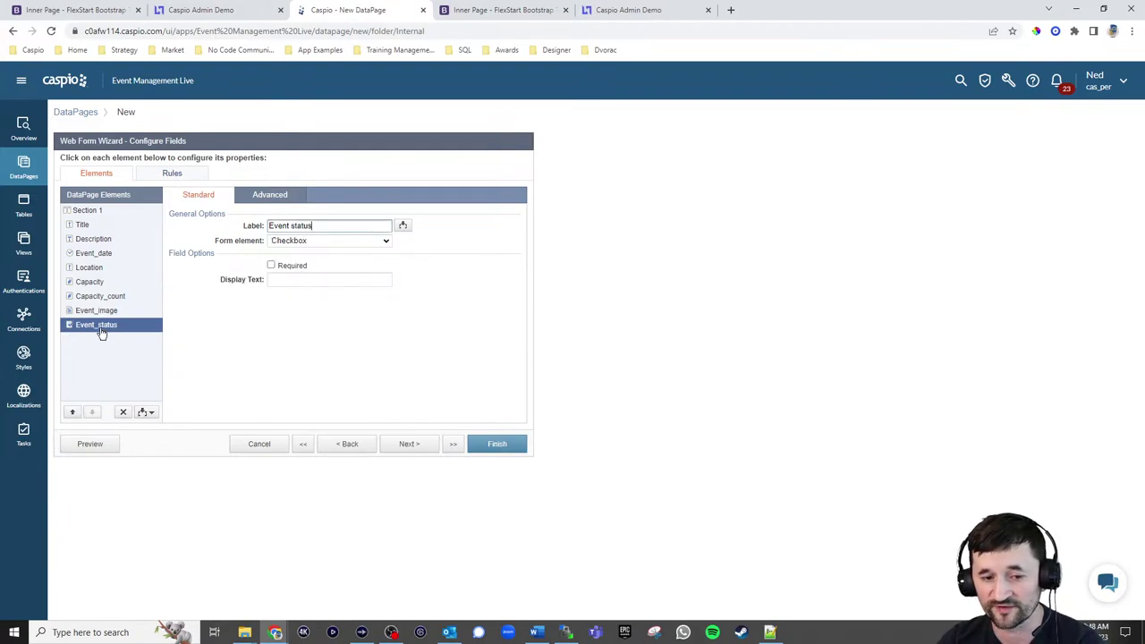
{"action": "left_click", "coordinate": [284, 280]}
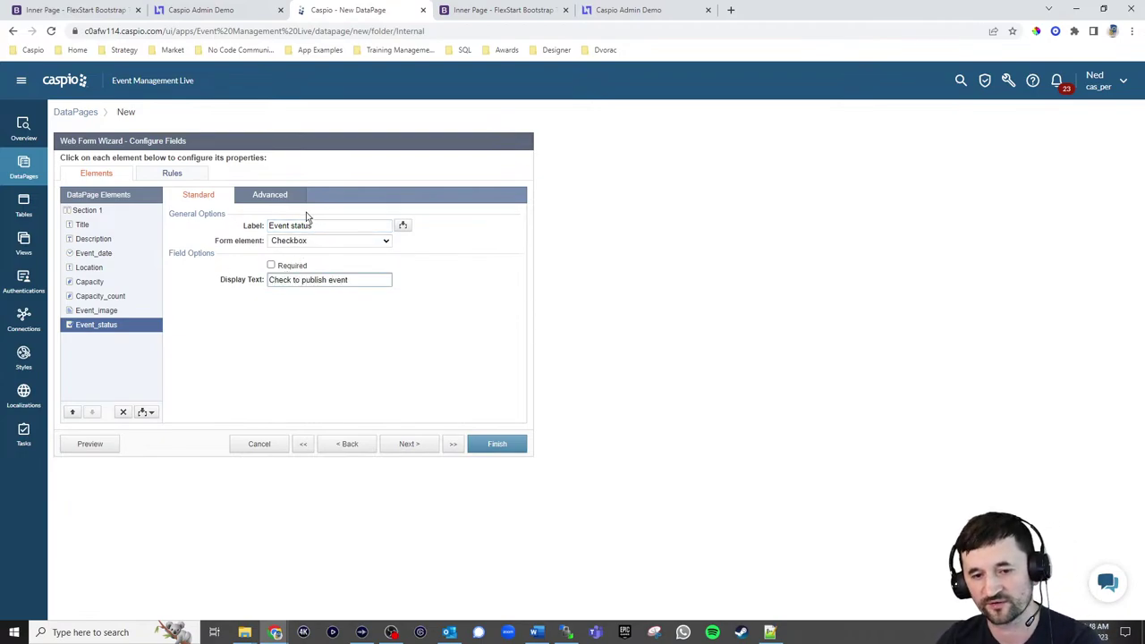
{"action": "left_click_drag", "start_coordinate": [333, 225], "coordinate": [260, 227]}
{"action": "left_click", "coordinate": [419, 266]}
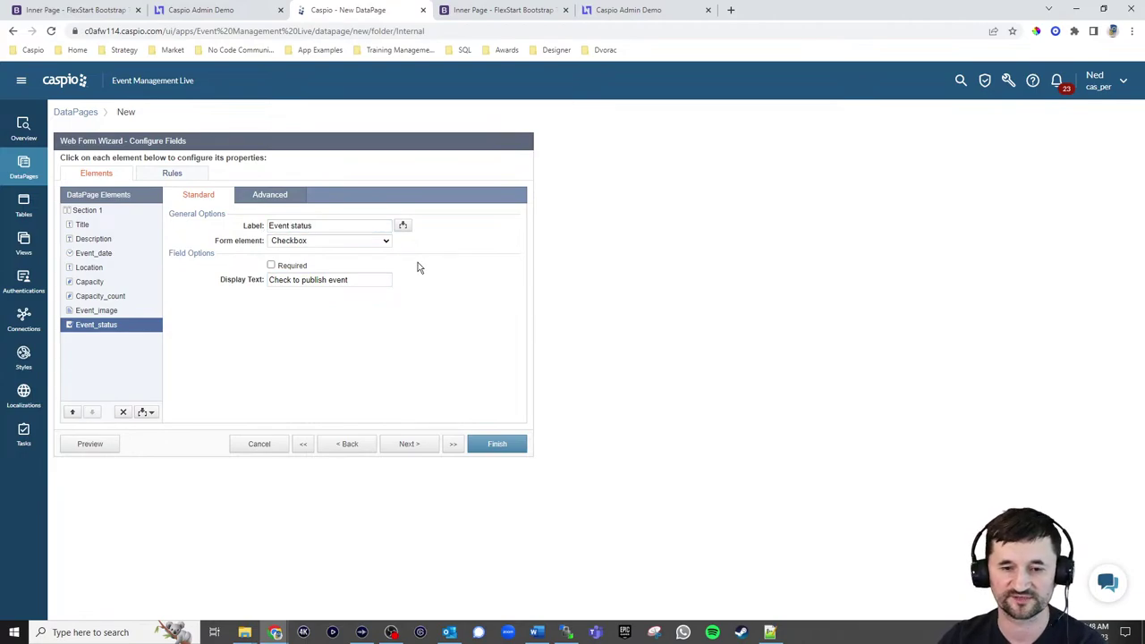
{"action": "left_click", "coordinate": [409, 446]}
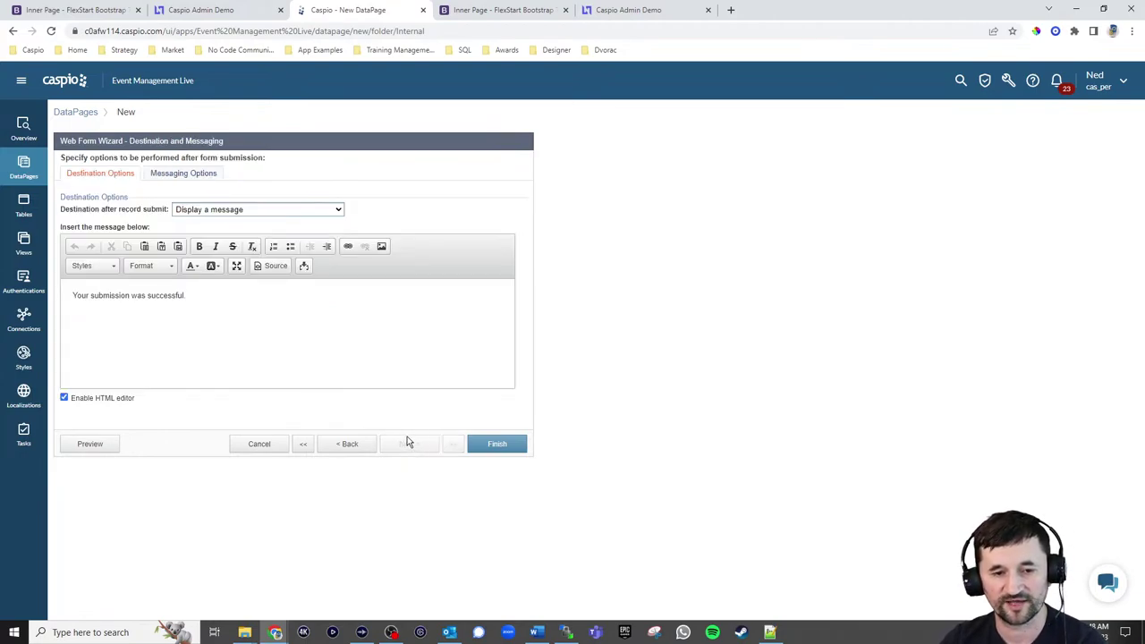
{"action": "left_click", "coordinate": [492, 448]}
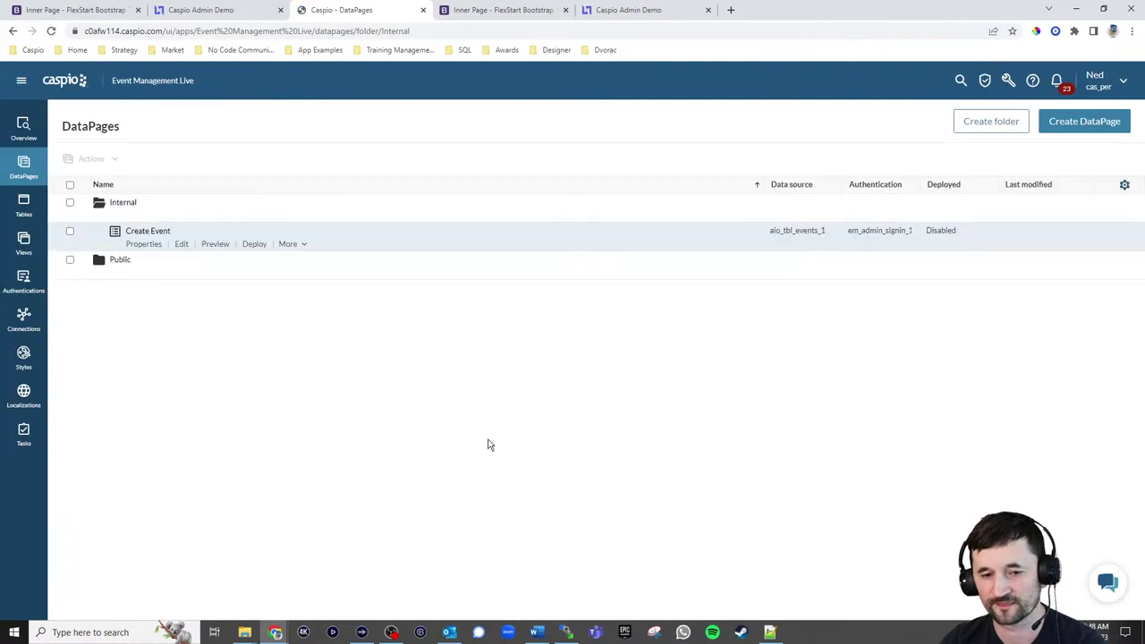
Enable deployment for the Create Event DataPage and select its embed code
{"action": "left_click", "coordinate": [255, 244]}
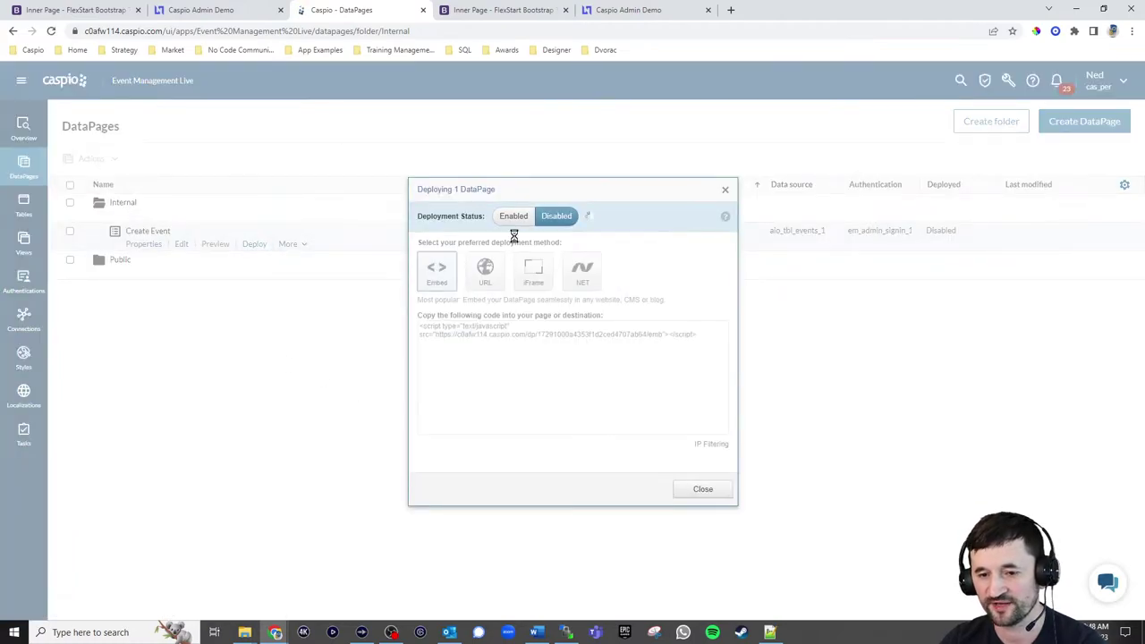
{"action": "left_click", "coordinate": [514, 216]}
{"action": "left_click", "coordinate": [504, 336]}
{"action": "key", "text": "ctrl+c"}
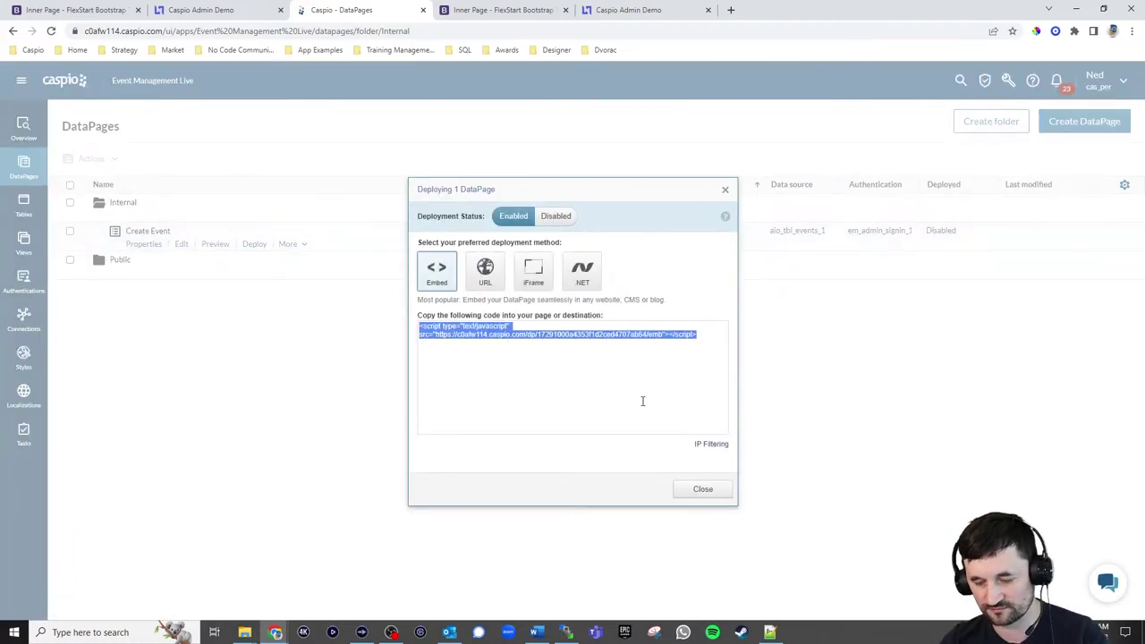
{"action": "left_click", "coordinate": [703, 488]}
{"action": "left_click", "coordinate": [769, 632]}
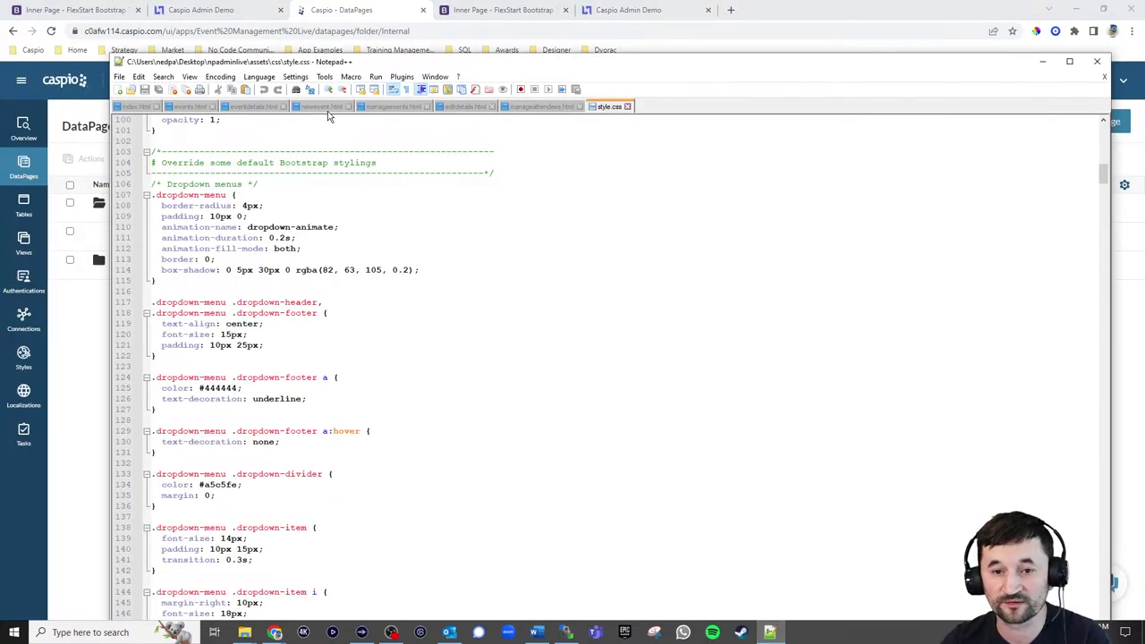
Replace the NEW EVENT placeholder line in newevent.html with the pasted Caspio embed script
{"action": "left_click", "coordinate": [323, 107]}
{"action": "left_click_drag", "start_coordinate": [200, 452], "coordinate": [143, 455]}
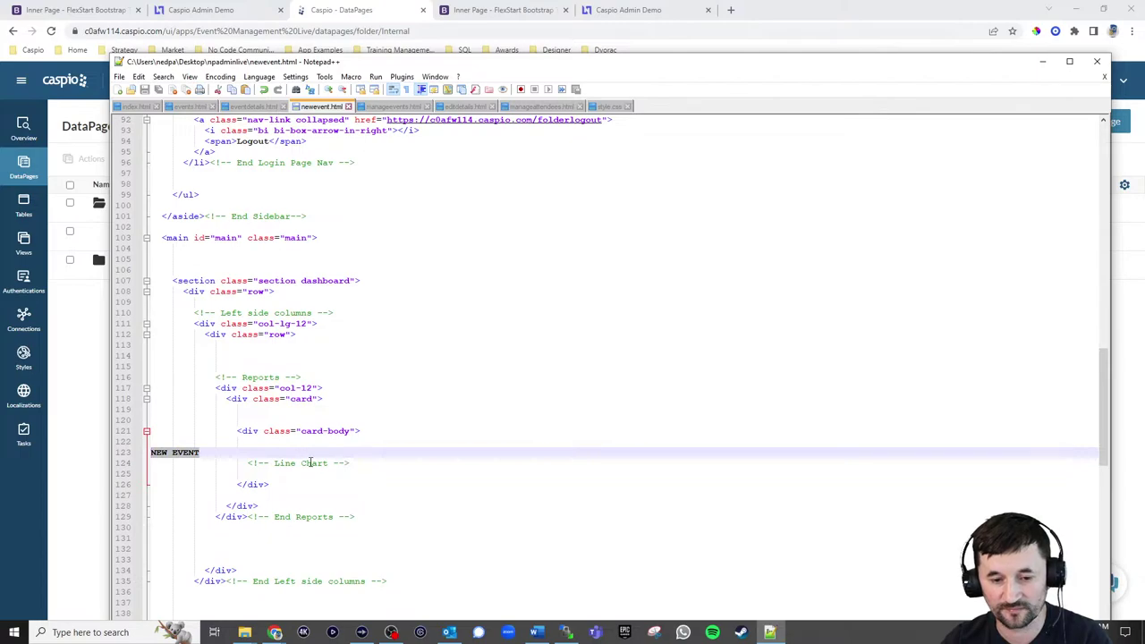
{"action": "key", "text": "ctrl+v"}
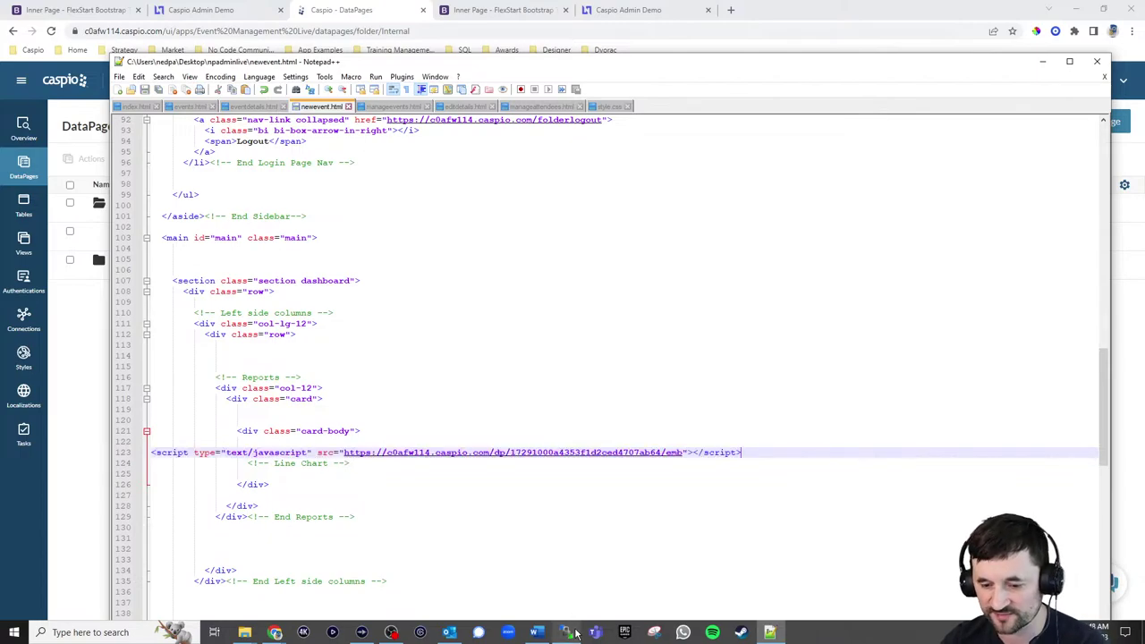
{"action": "left_click", "coordinate": [567, 631]}
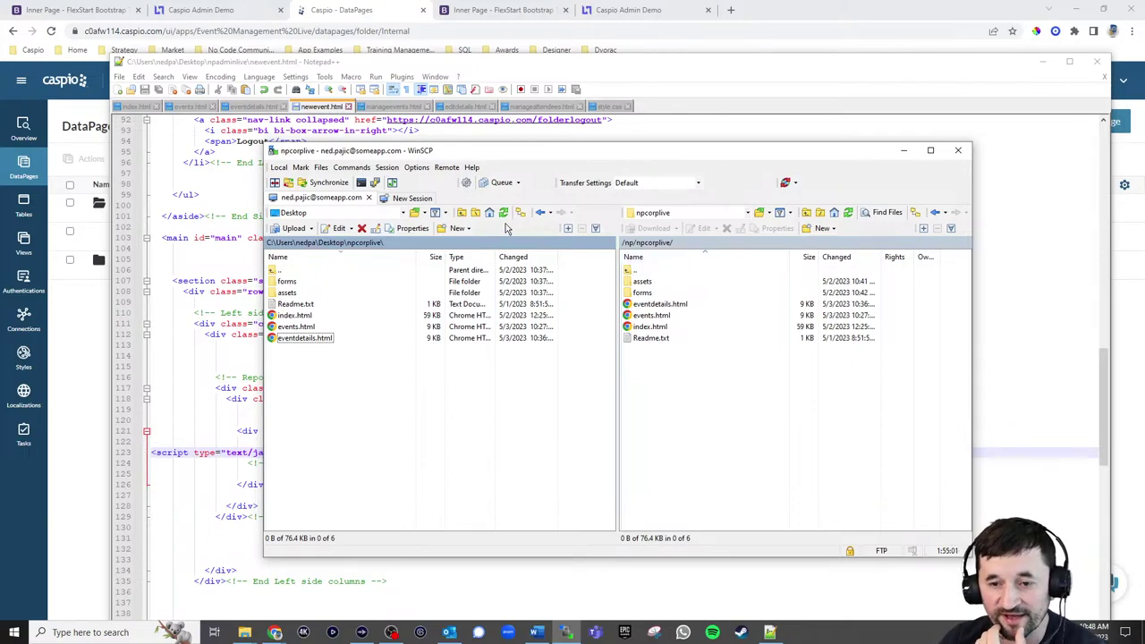
Upload newevent.html from local Desktop\npadminlive to the server's /np/npadminlive folder
{"action": "left_click", "coordinate": [461, 212]}
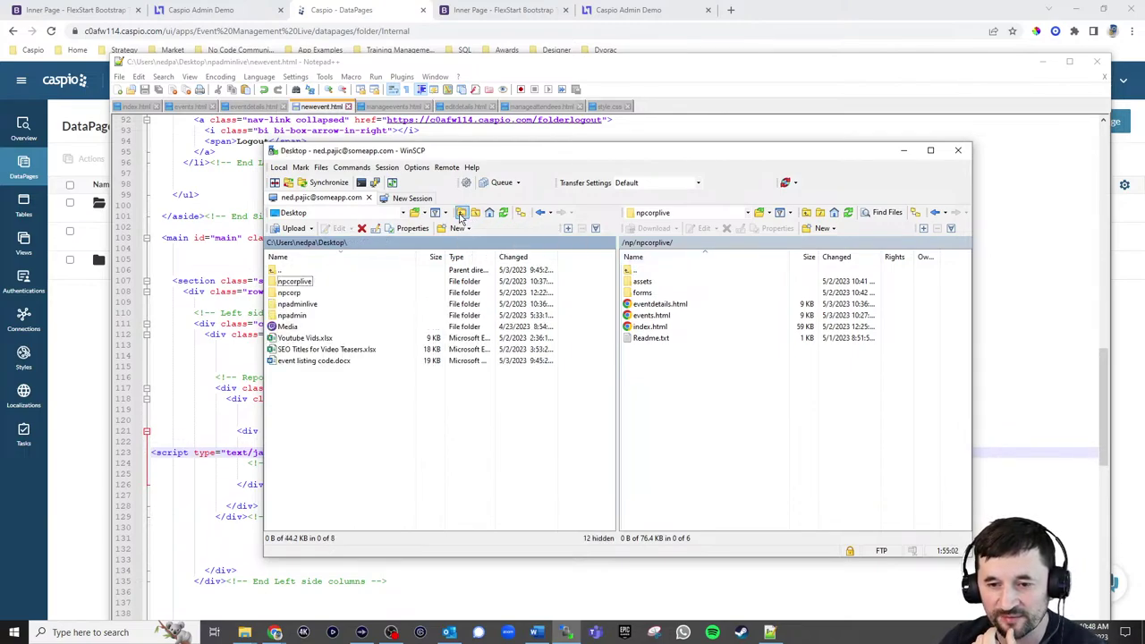
{"action": "double_click", "coordinate": [298, 305]}
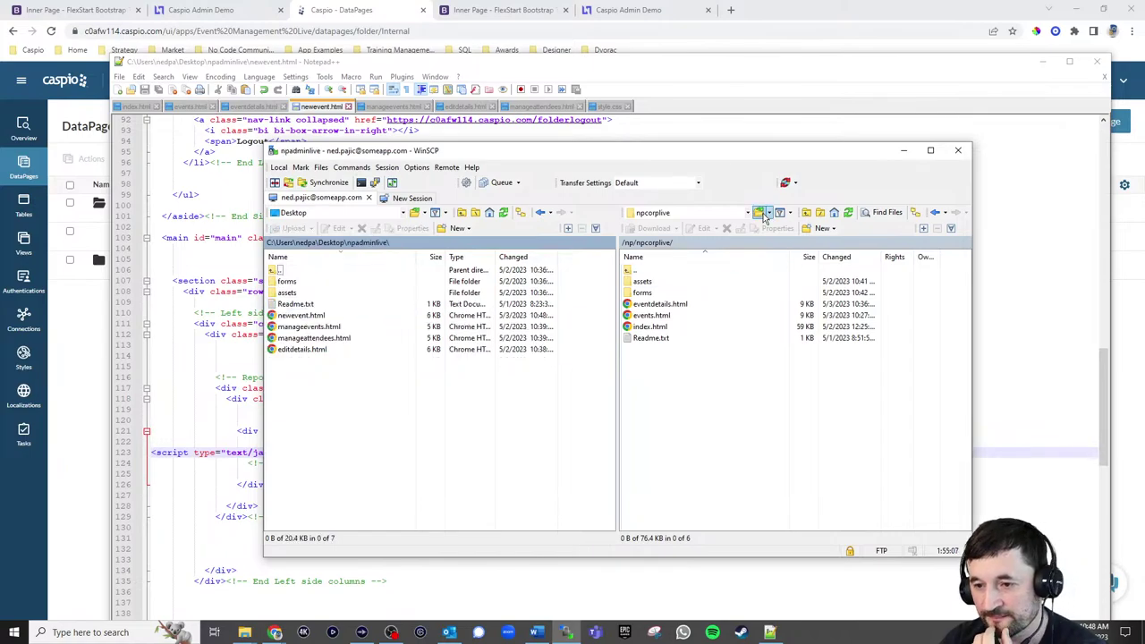
{"action": "left_click", "coordinate": [805, 213]}
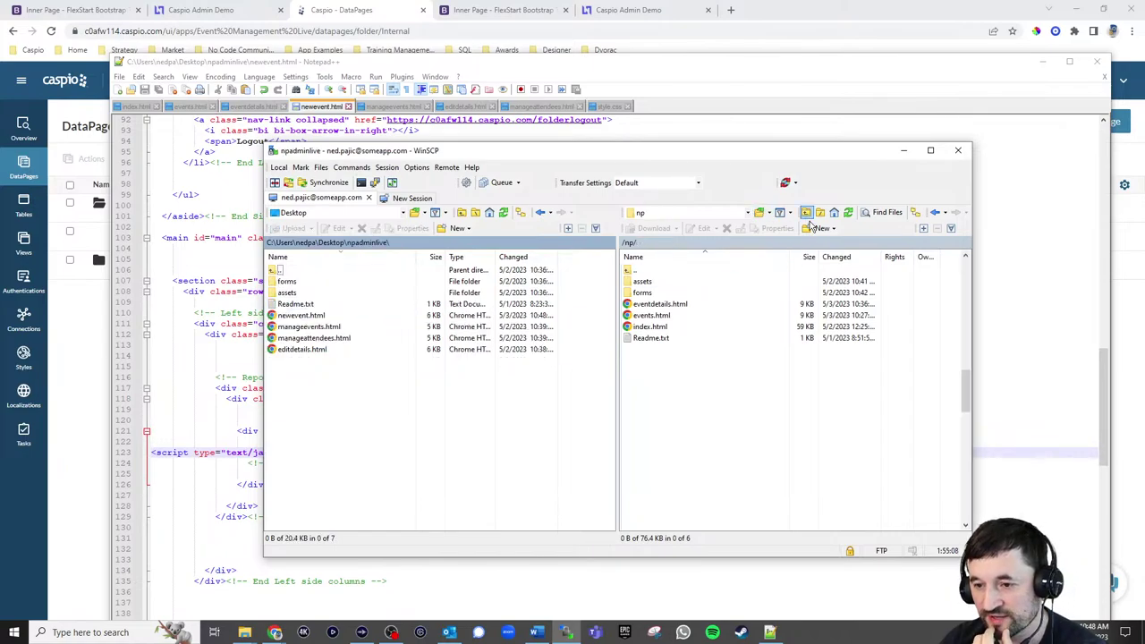
{"action": "left_click", "coordinate": [965, 398]}
{"action": "scroll", "coordinate": [971, 409], "scroll_direction": "down", "scroll_amount": 1}
{"action": "double_click", "coordinate": [653, 405]}
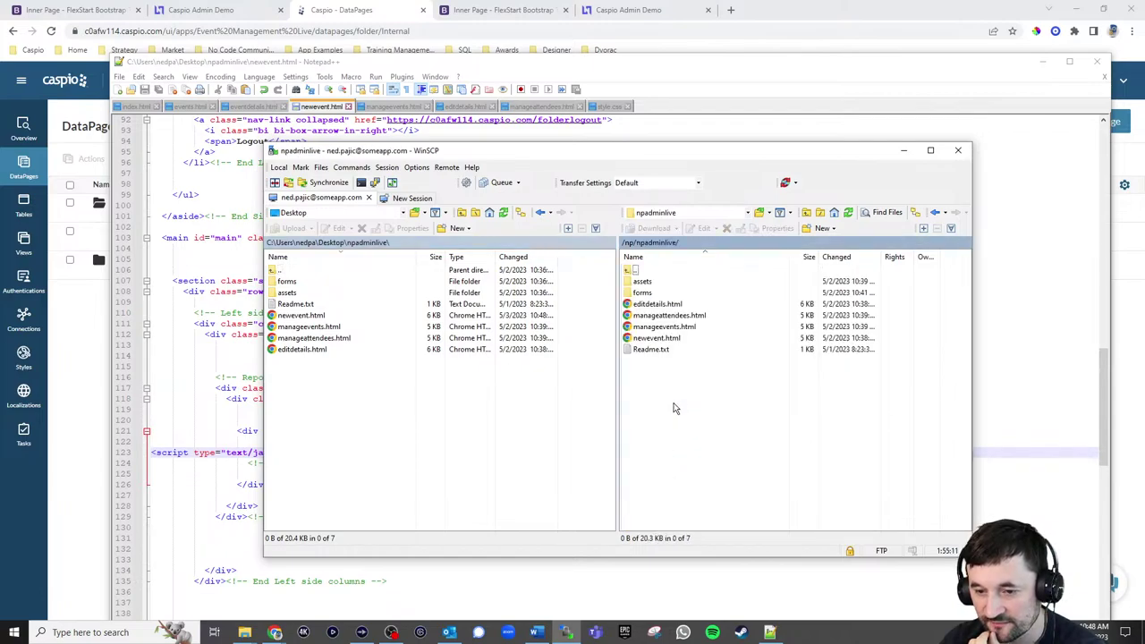
{"action": "left_click_drag", "start_coordinate": [301, 316], "coordinate": [730, 414]}
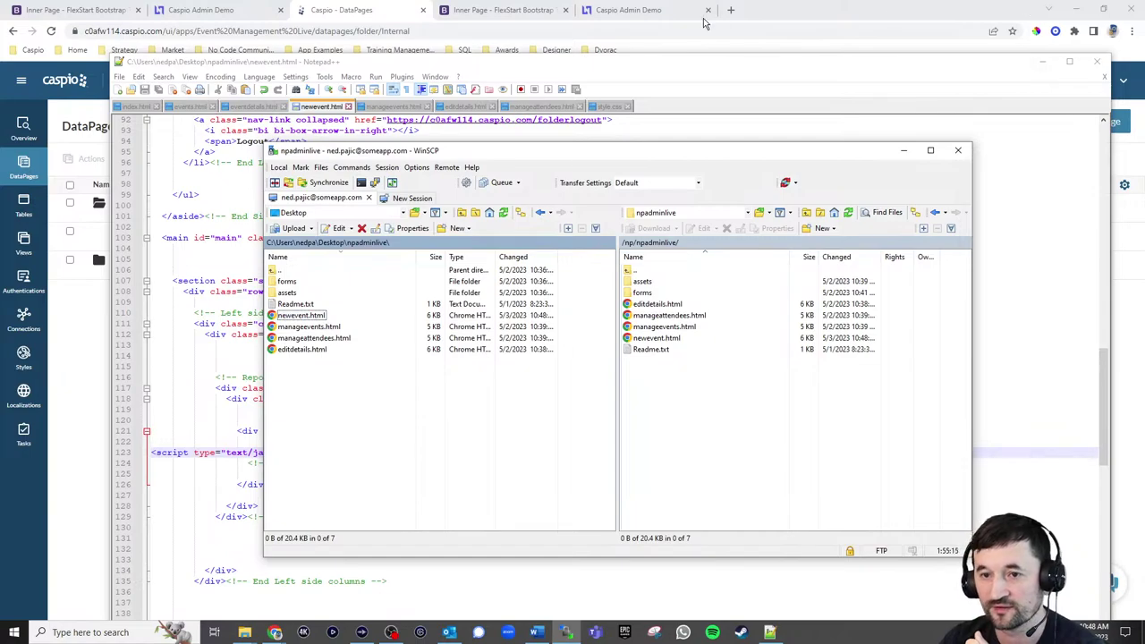
{"action": "left_click", "coordinate": [649, 11]}
View the admin portal's New Event page, log out, then go back and reopen New Event
{"action": "left_click", "coordinate": [97, 200]}
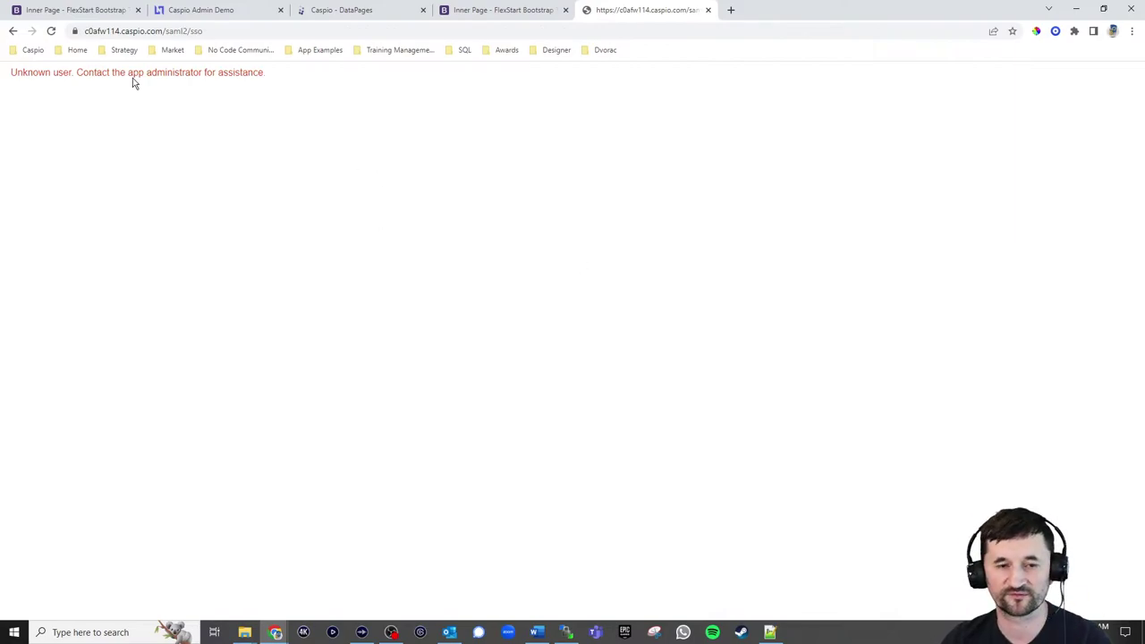
{"action": "left_click", "coordinate": [189, 12]}
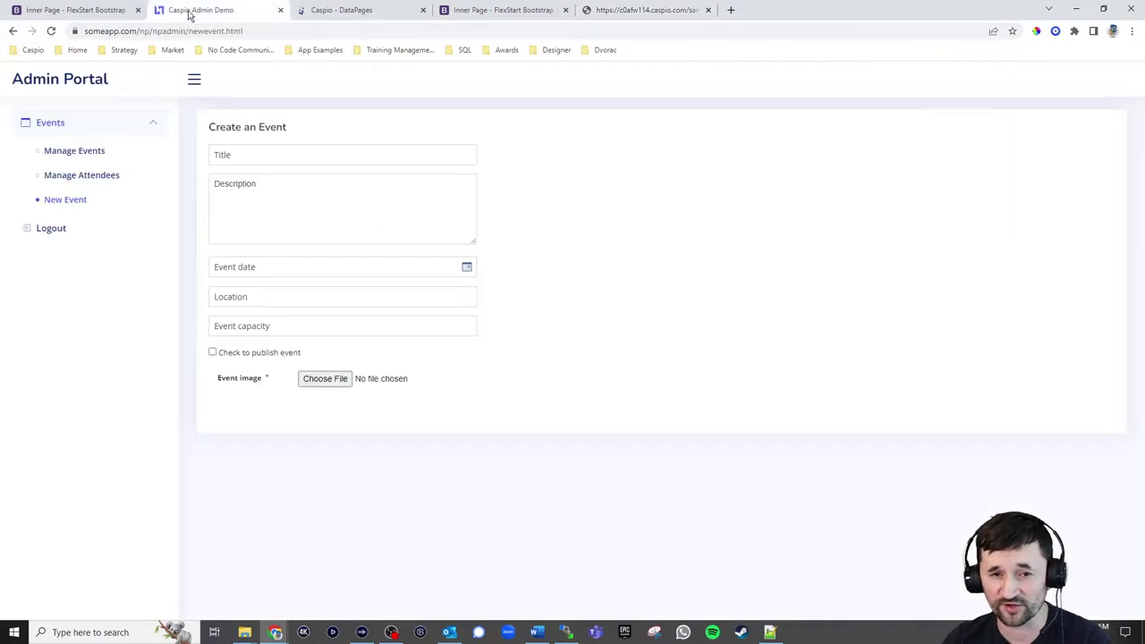
{"action": "left_click", "coordinate": [51, 228]}
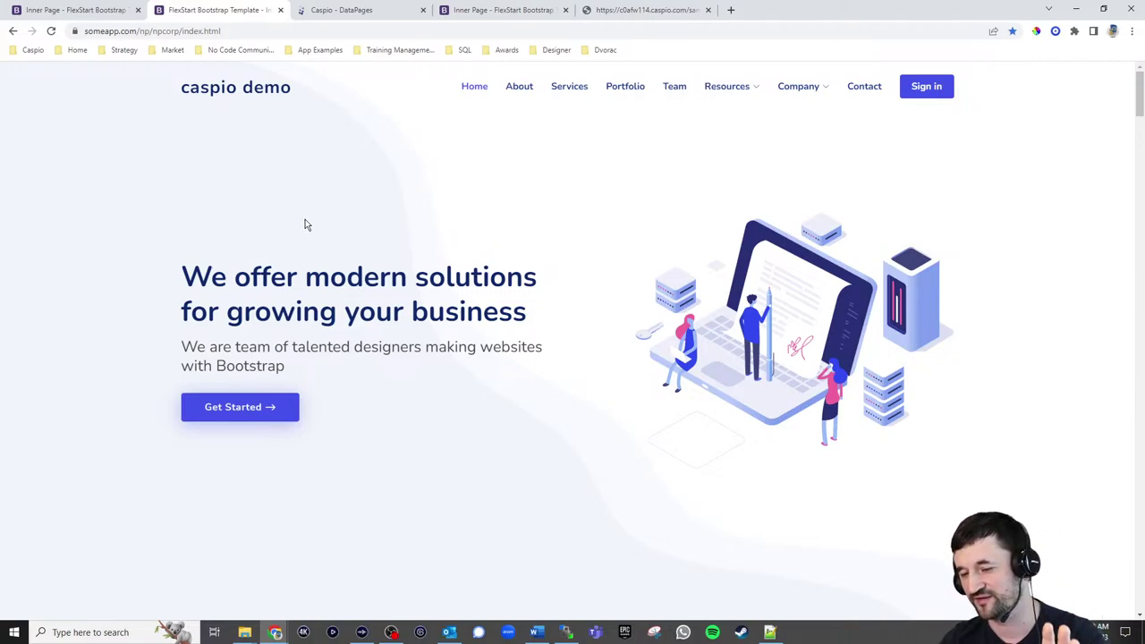
{"action": "left_click", "coordinate": [640, 11]}
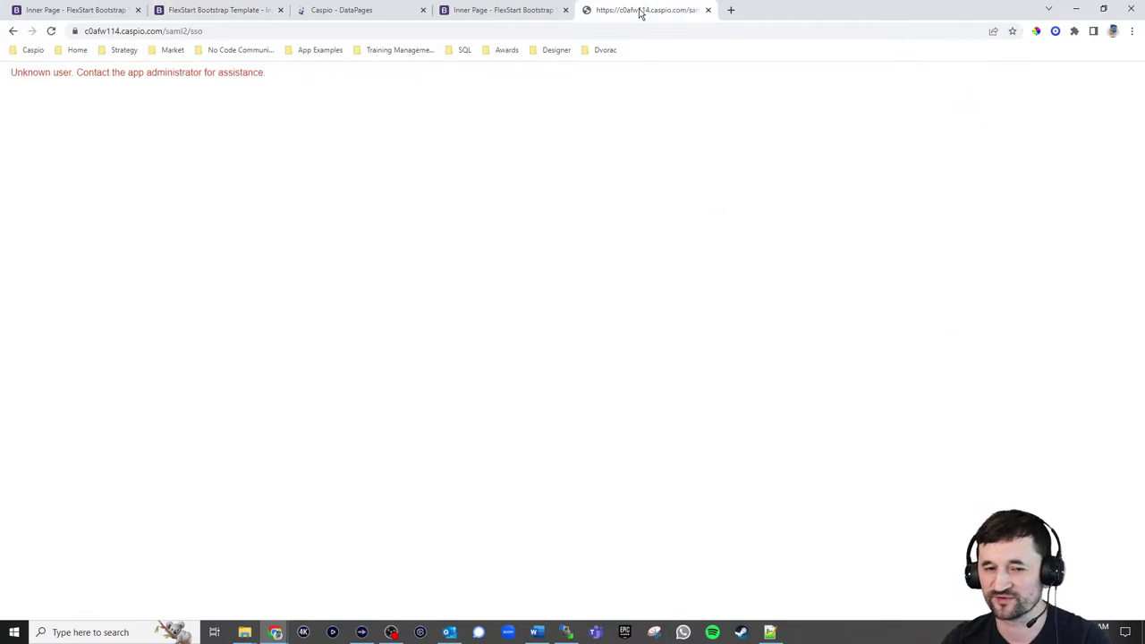
{"action": "left_click", "coordinate": [12, 31]}
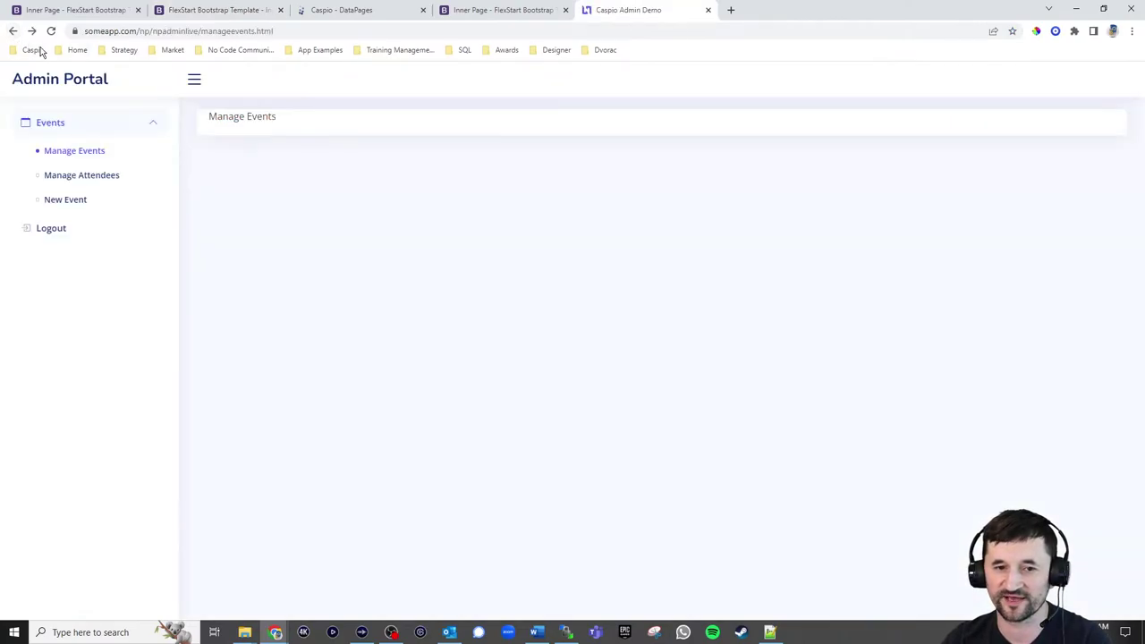
{"action": "left_click", "coordinate": [75, 205]}
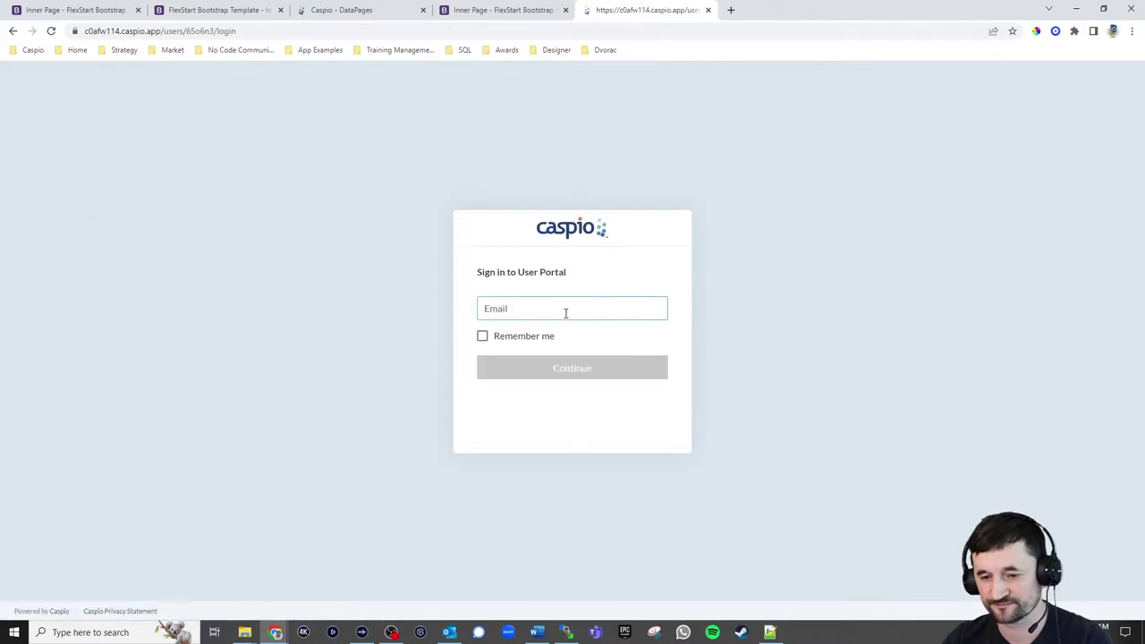
Sign in with the account e-mail and pasted password, then move to the caspio demo site tab
{"action": "left_click", "coordinate": [566, 312]}
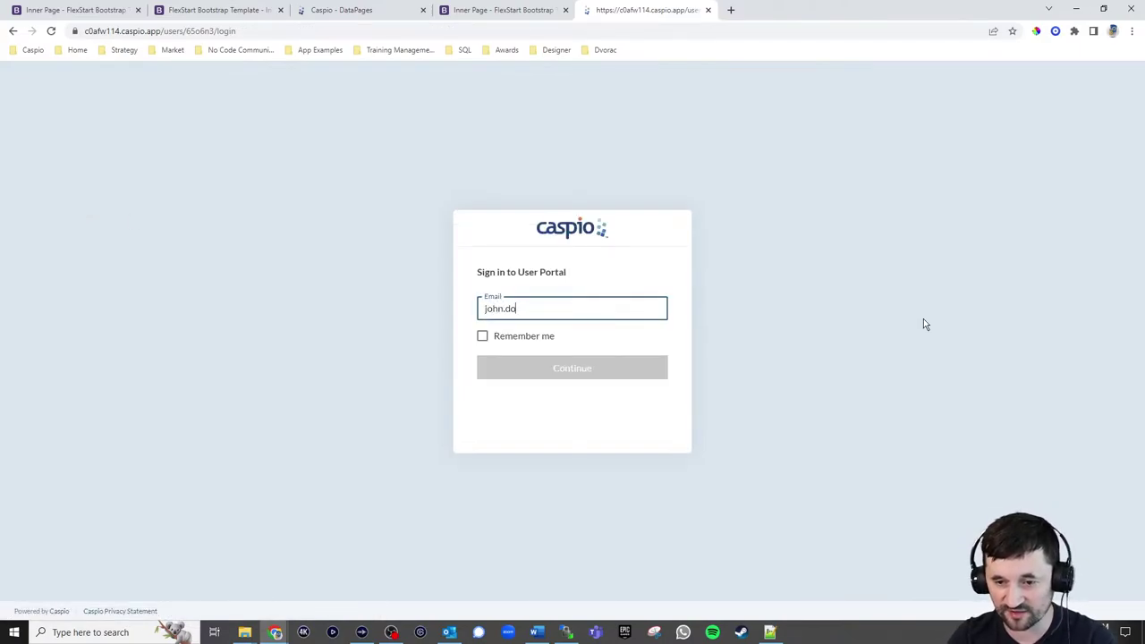
{"action": "type", "text": "john.doe@company."}
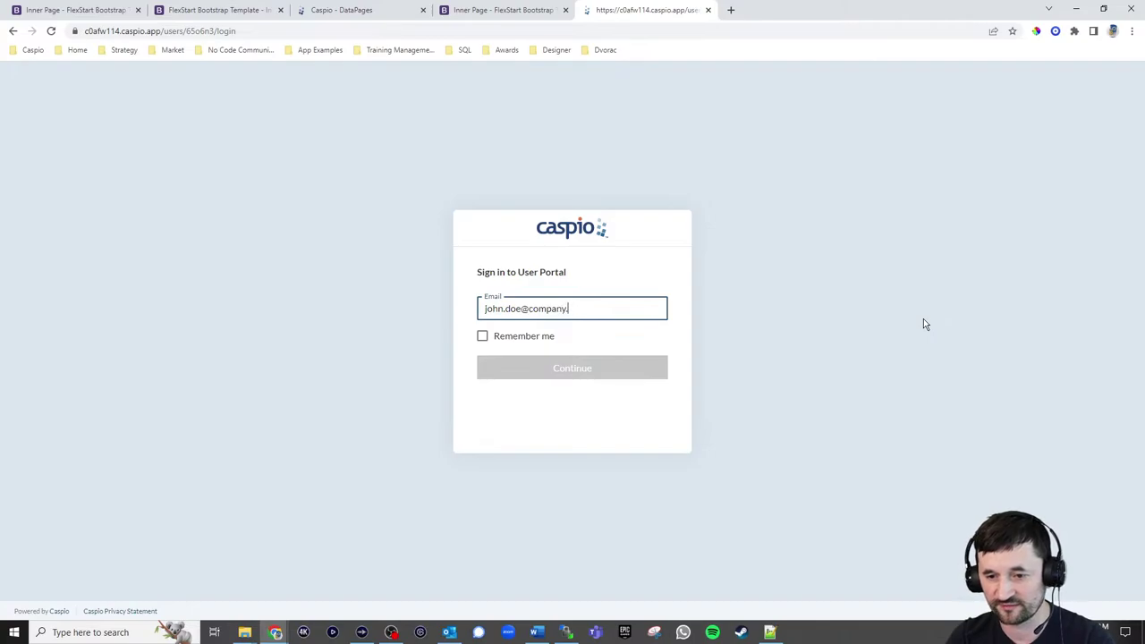
{"action": "type", "text": "com"}
{"action": "key", "text": "Return"}
{"action": "key", "text": "ctrl+v"}
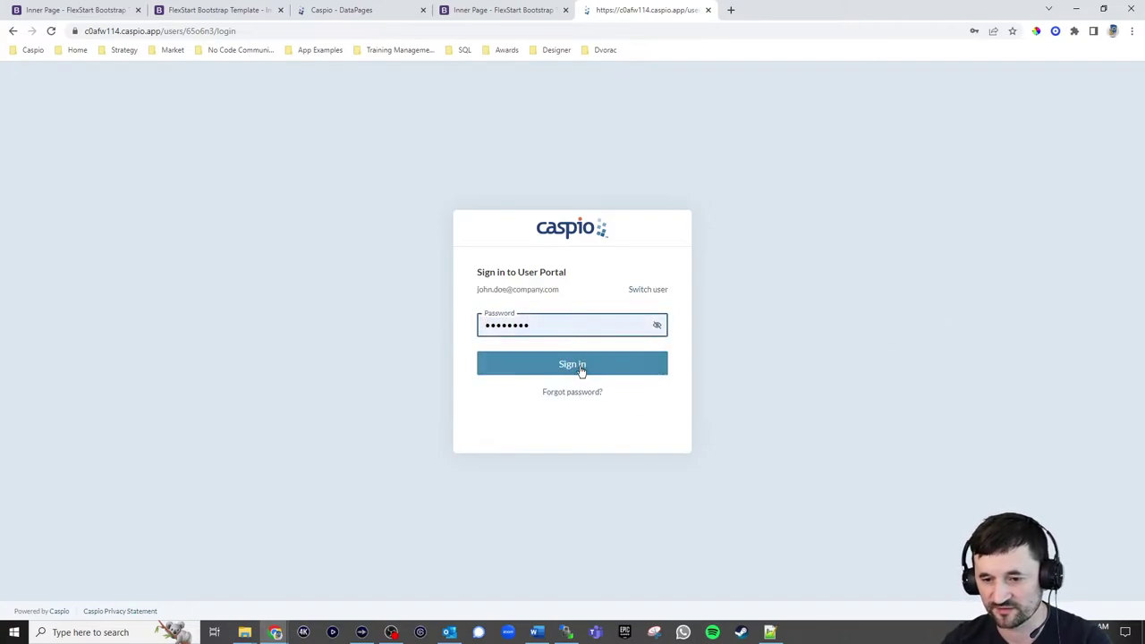
{"action": "left_click", "coordinate": [577, 366]}
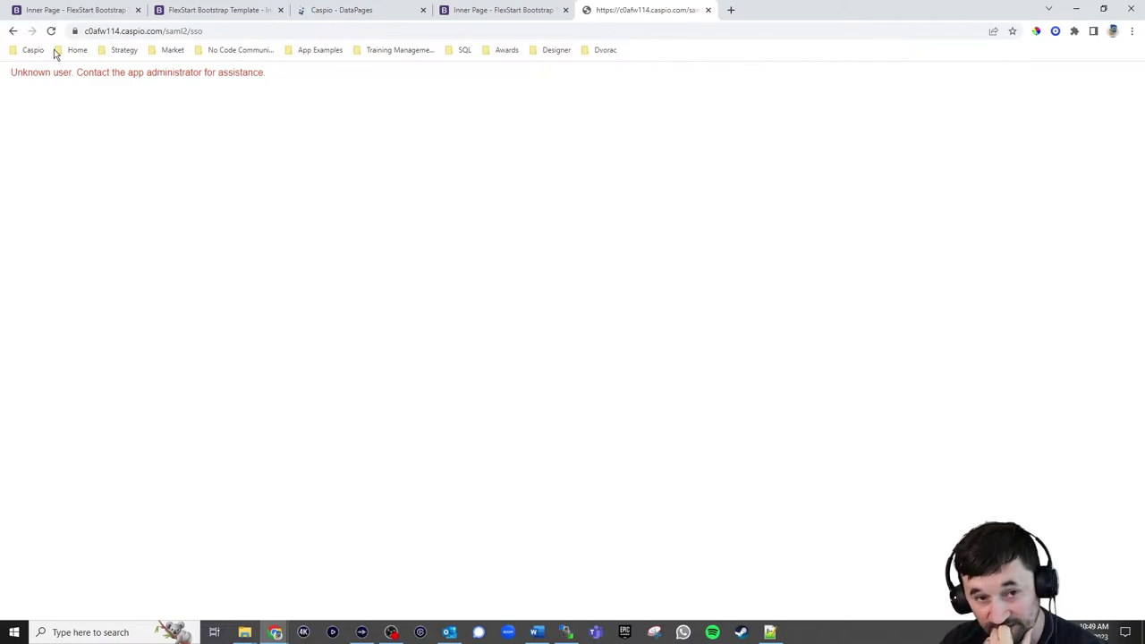
{"action": "left_click", "coordinate": [86, 13]}
{"action": "left_click", "coordinate": [178, 16]}
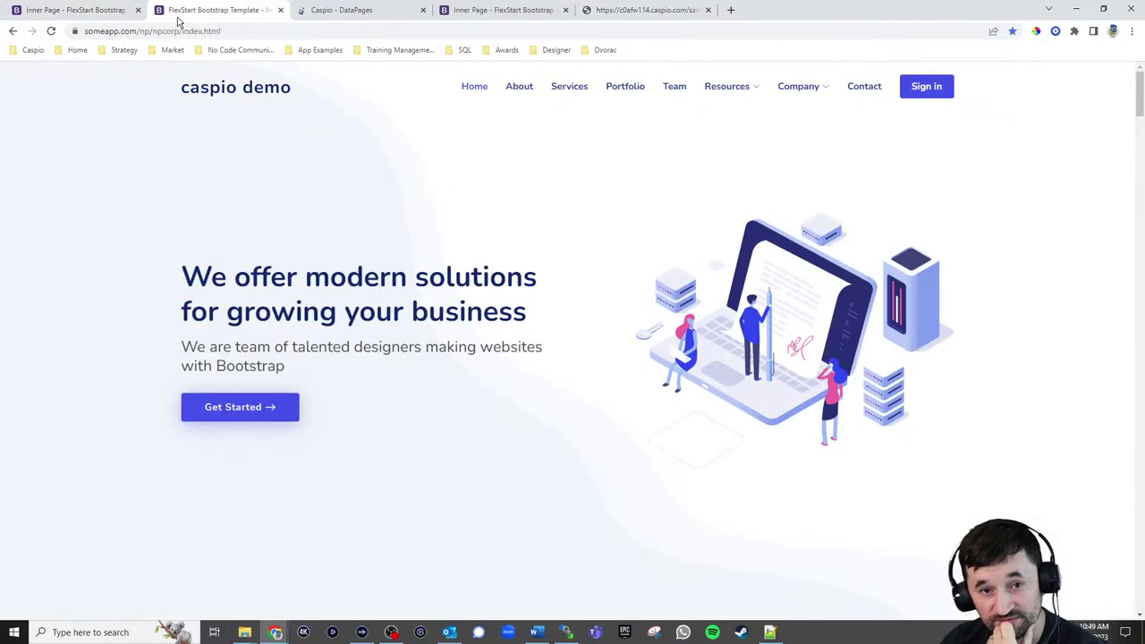
Reload the caspio demo homepage, open the Admin Portal, log out and sign in again
{"action": "left_click", "coordinate": [51, 30]}
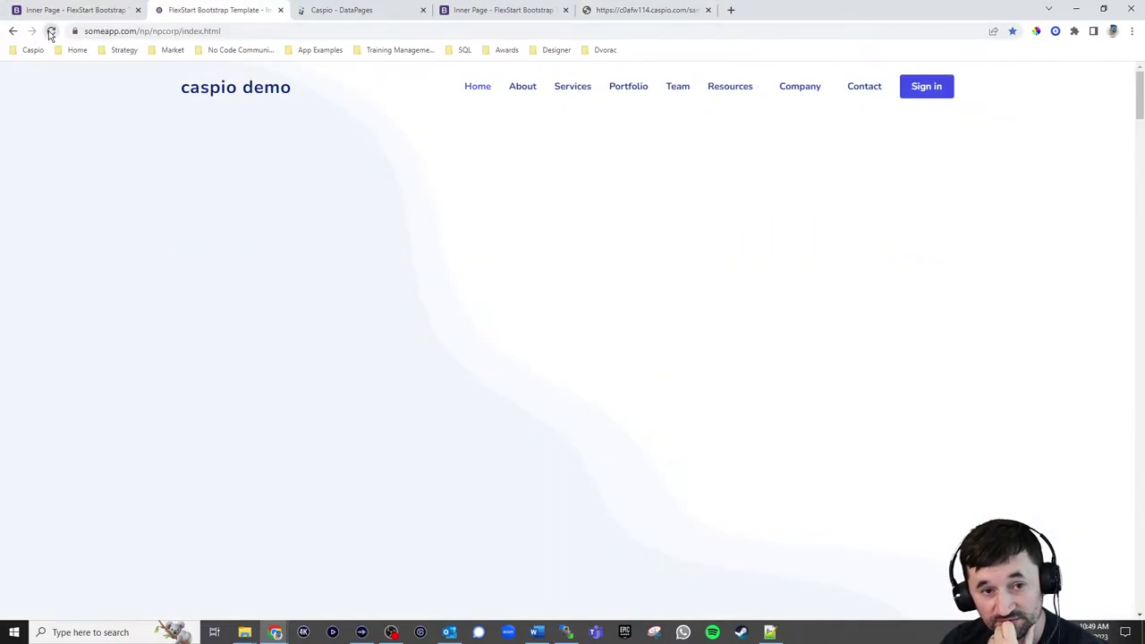
{"action": "left_click", "coordinate": [923, 89]}
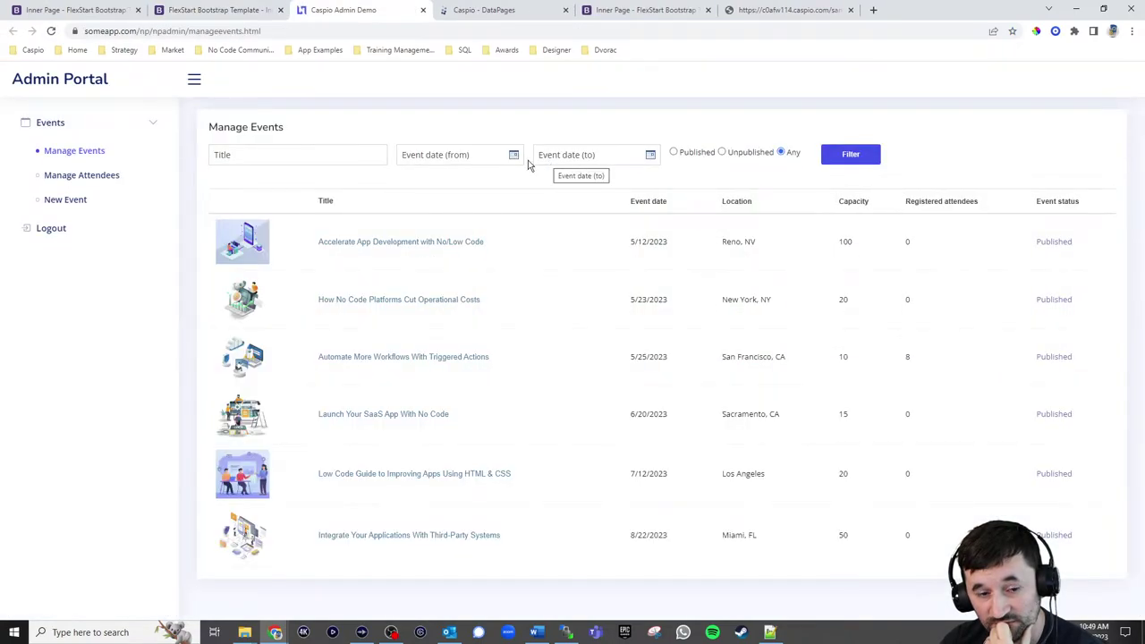
{"action": "left_click", "coordinate": [38, 235]}
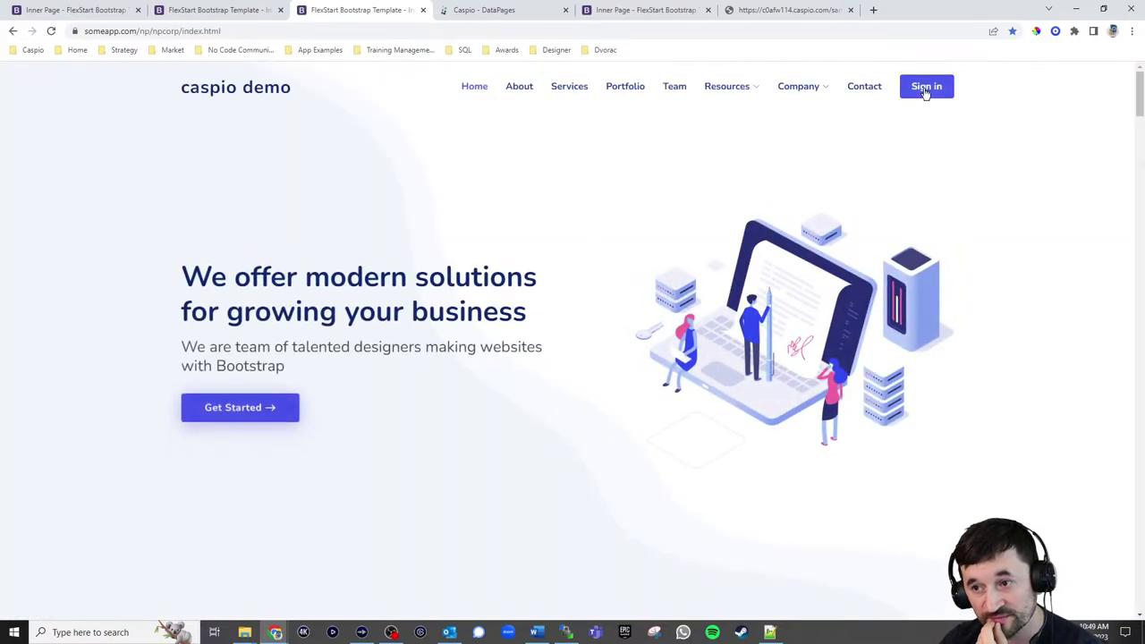
{"action": "left_click", "coordinate": [926, 90]}
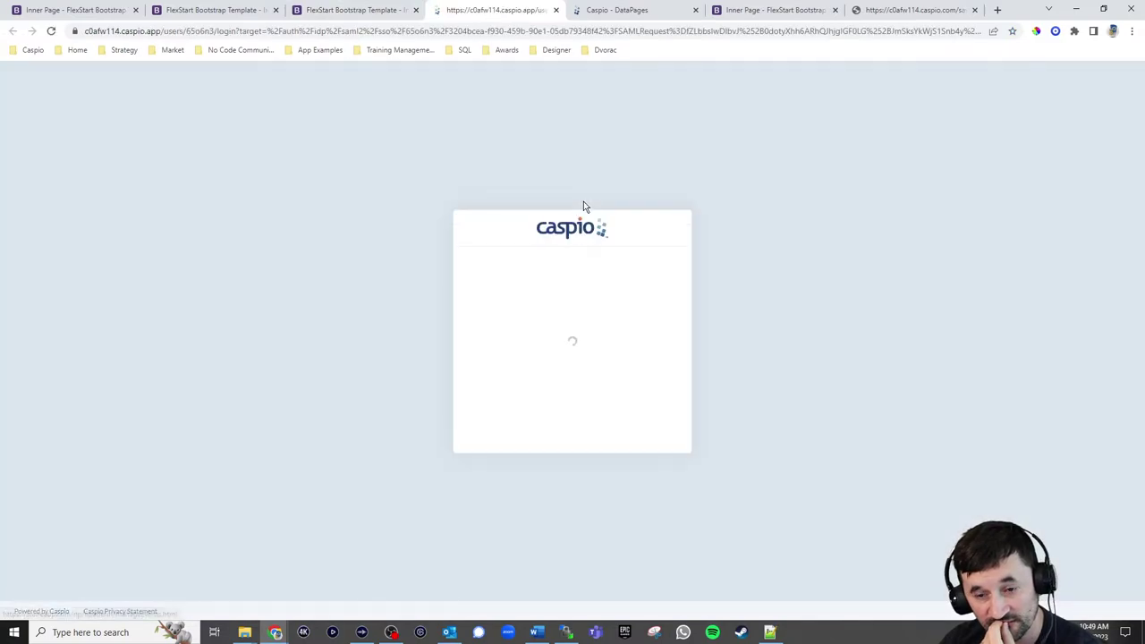
Close the extra login and homepage tabs, then reload the SSO tab confirming resubmission
{"action": "left_click", "coordinate": [555, 10]}
{"action": "left_click", "coordinate": [415, 10]}
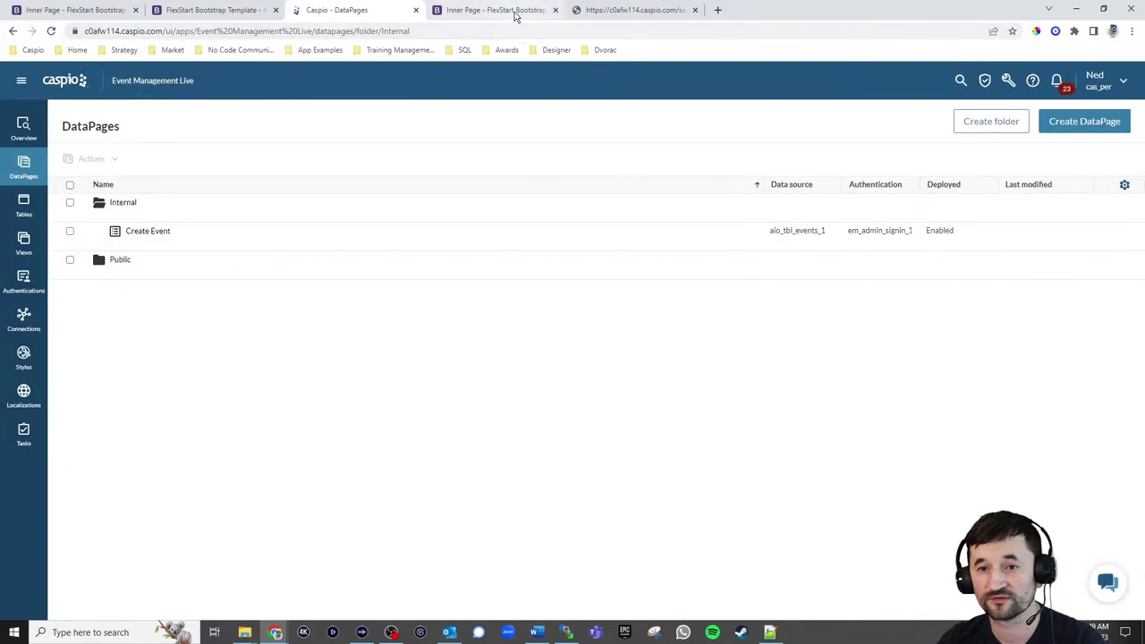
{"action": "left_click", "coordinate": [526, 10]}
{"action": "left_click", "coordinate": [629, 12]}
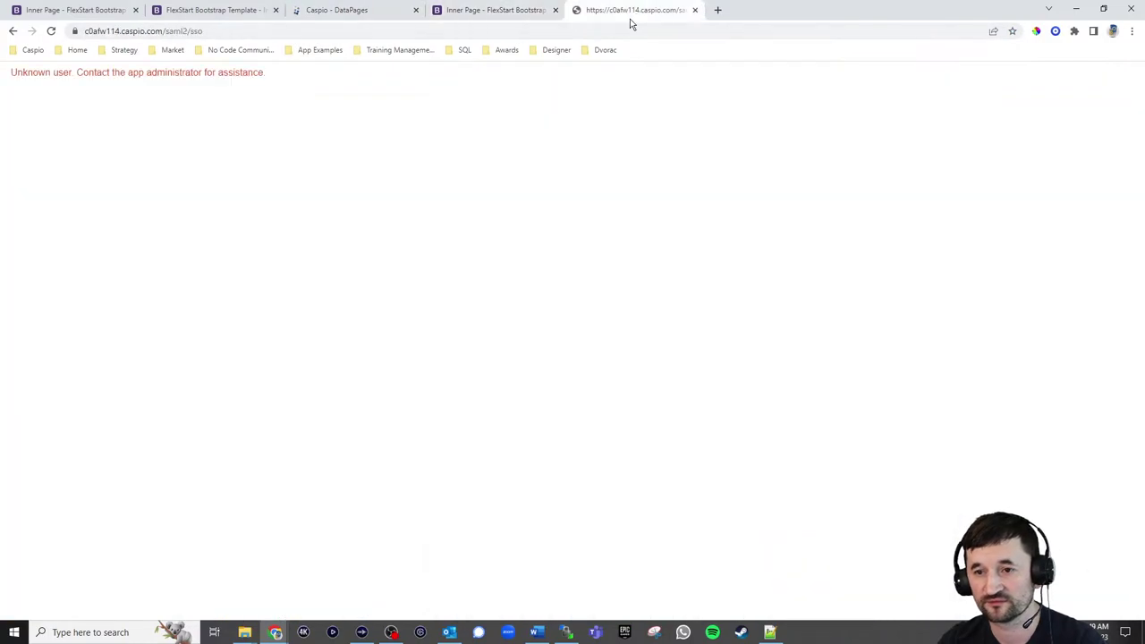
{"action": "left_click", "coordinate": [51, 31]}
{"action": "left_click", "coordinate": [619, 123]}
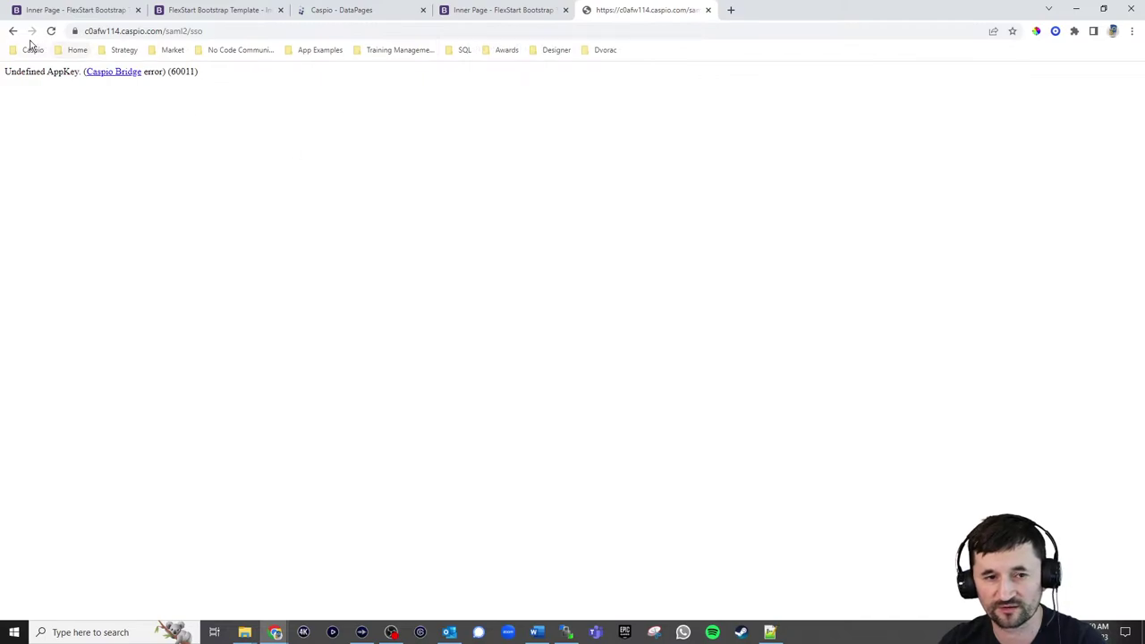
Load someapp.com/np/npadminlive/manageevents.html, open New Event, and sign in with the account e-mail
{"action": "left_click", "coordinate": [159, 34]}
{"action": "type", "text": "someapp.com/np/"}
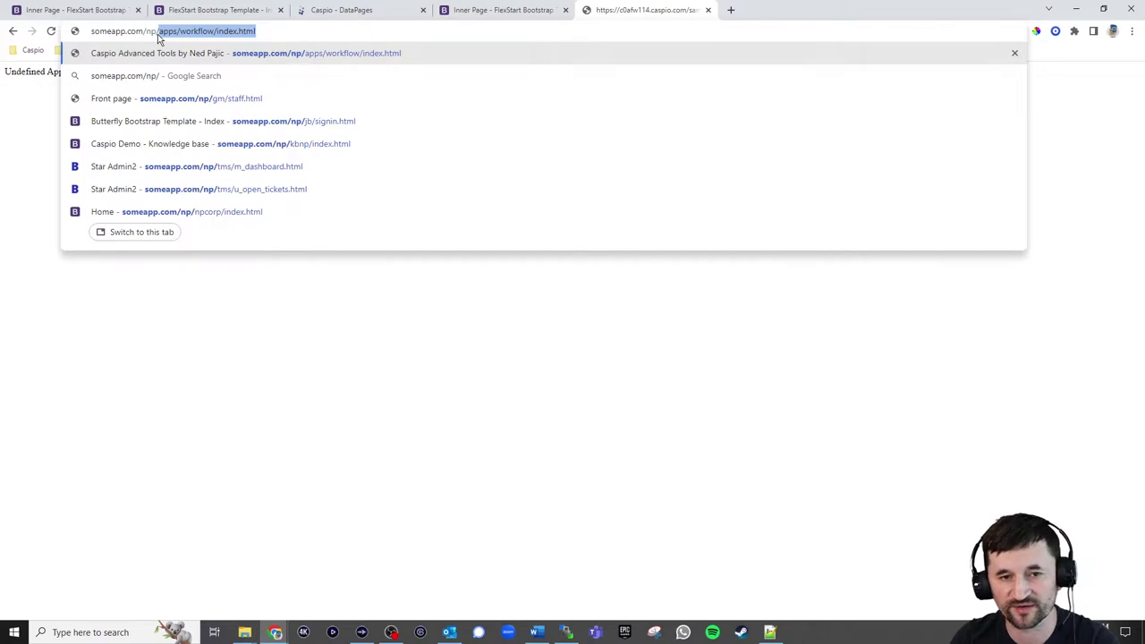
{"action": "type", "text": "npadminlive"}
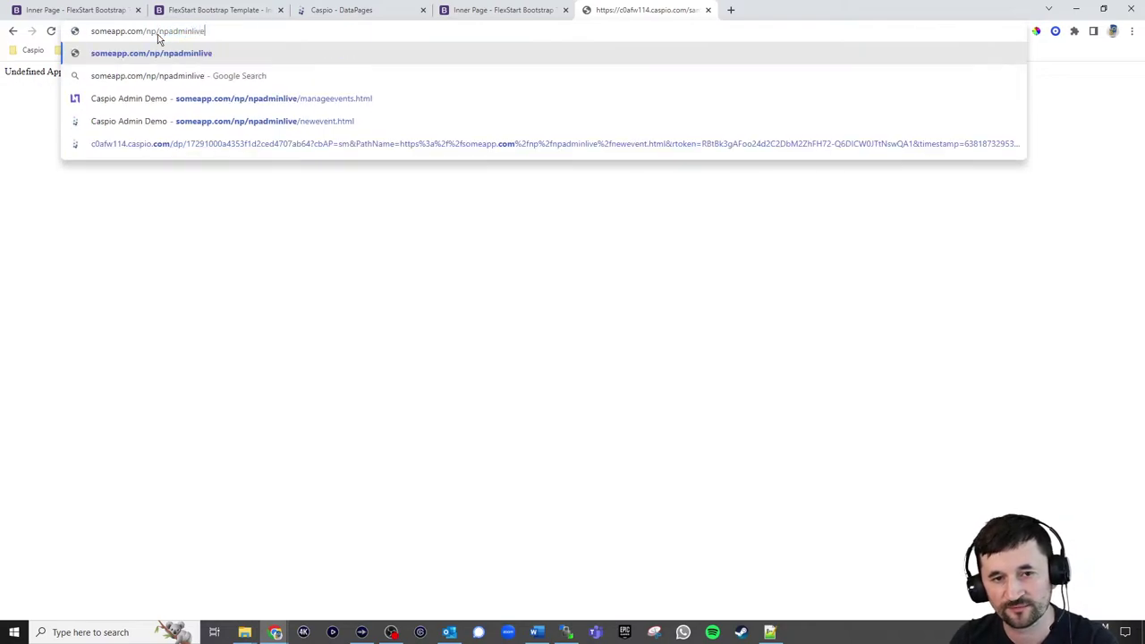
{"action": "type", "text": "/managee"}
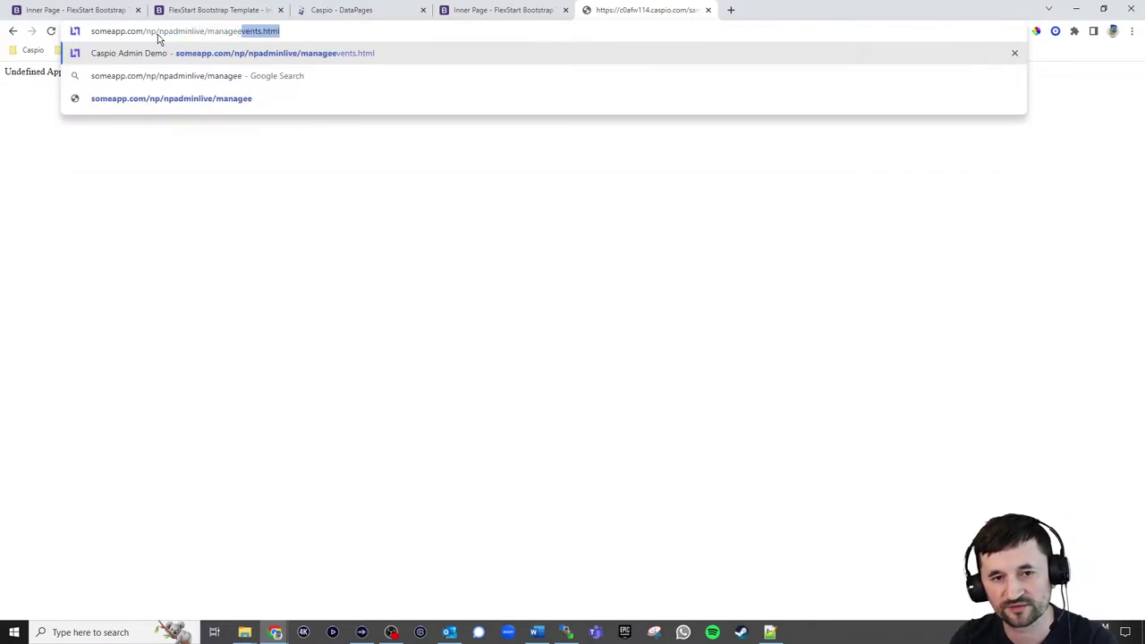
{"action": "type", "text": "vents.html"}
{"action": "key", "text": "Return"}
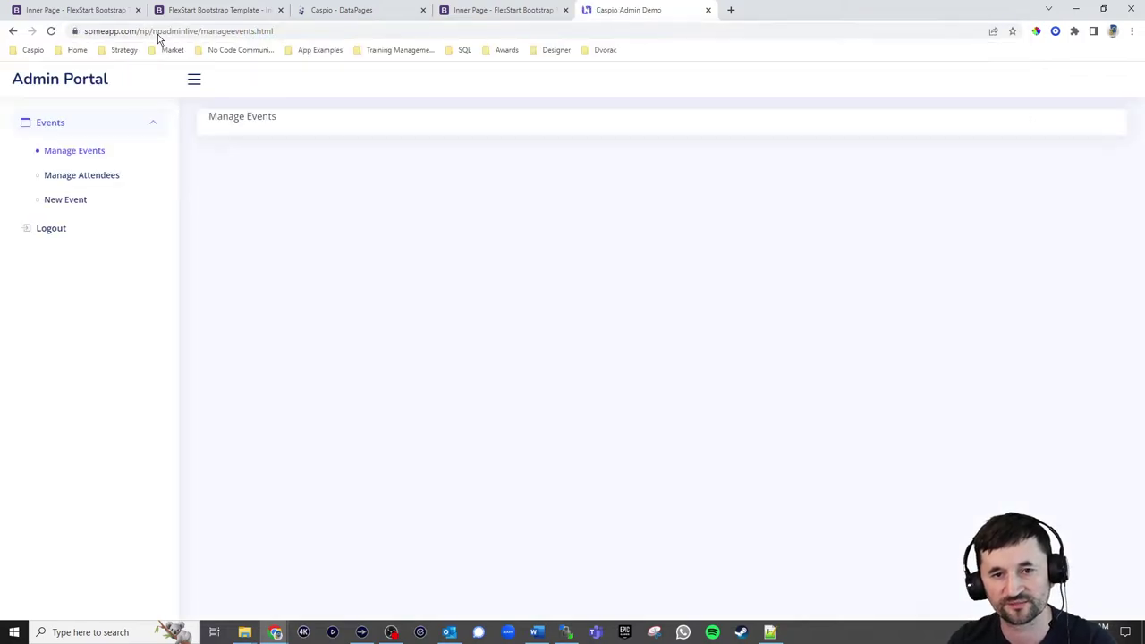
{"action": "left_click", "coordinate": [66, 205]}
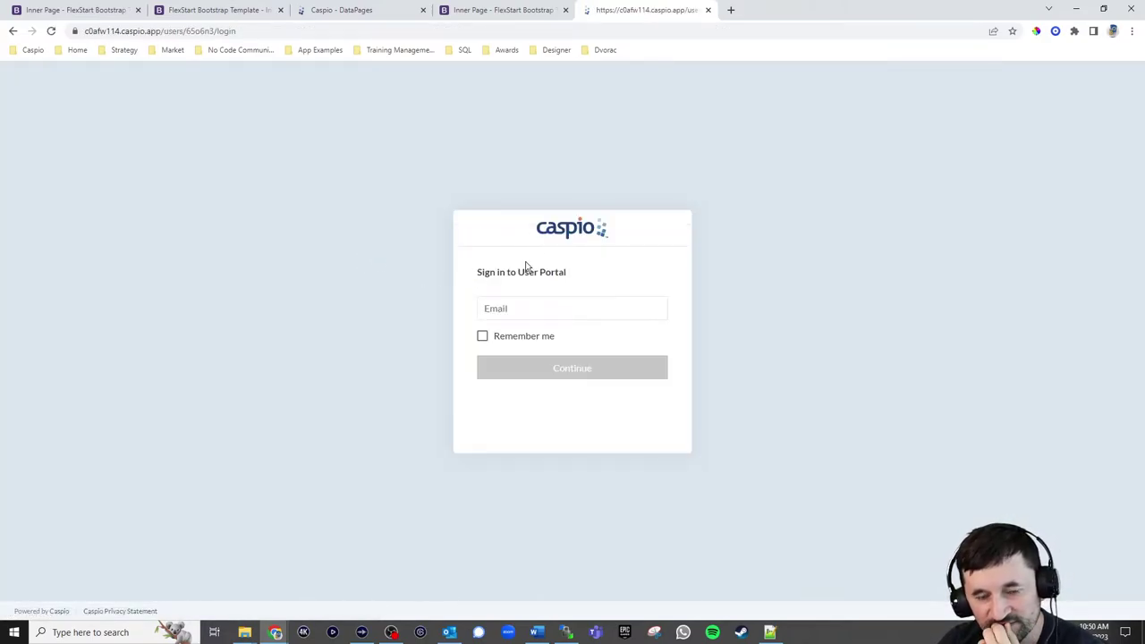
{"action": "left_click", "coordinate": [527, 304]}
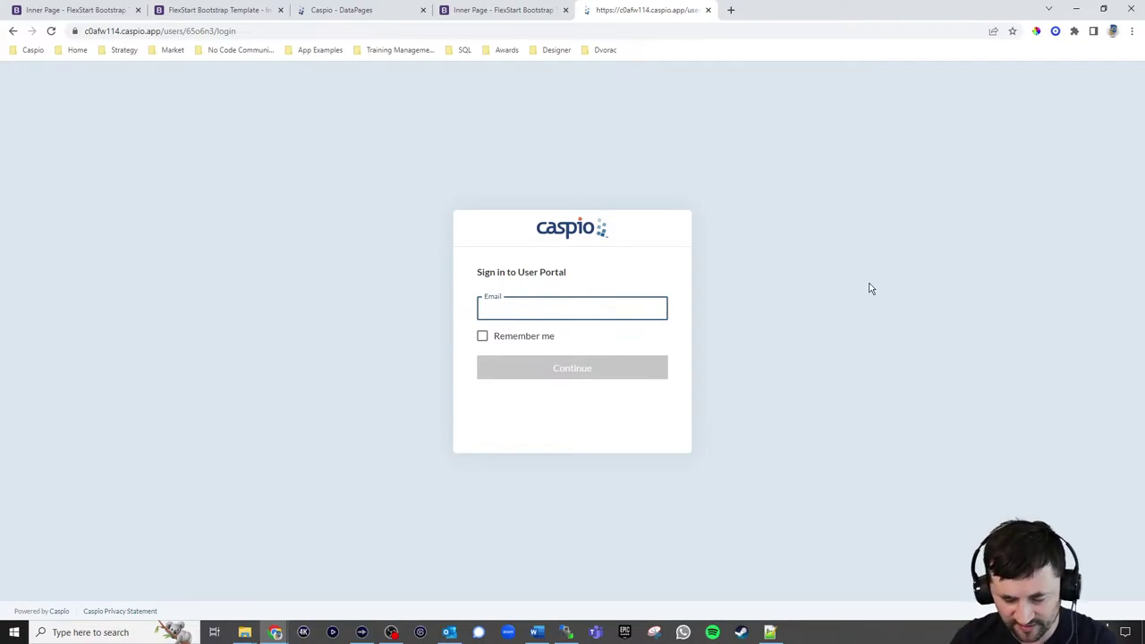
{"action": "type", "text": "john.doe@"}
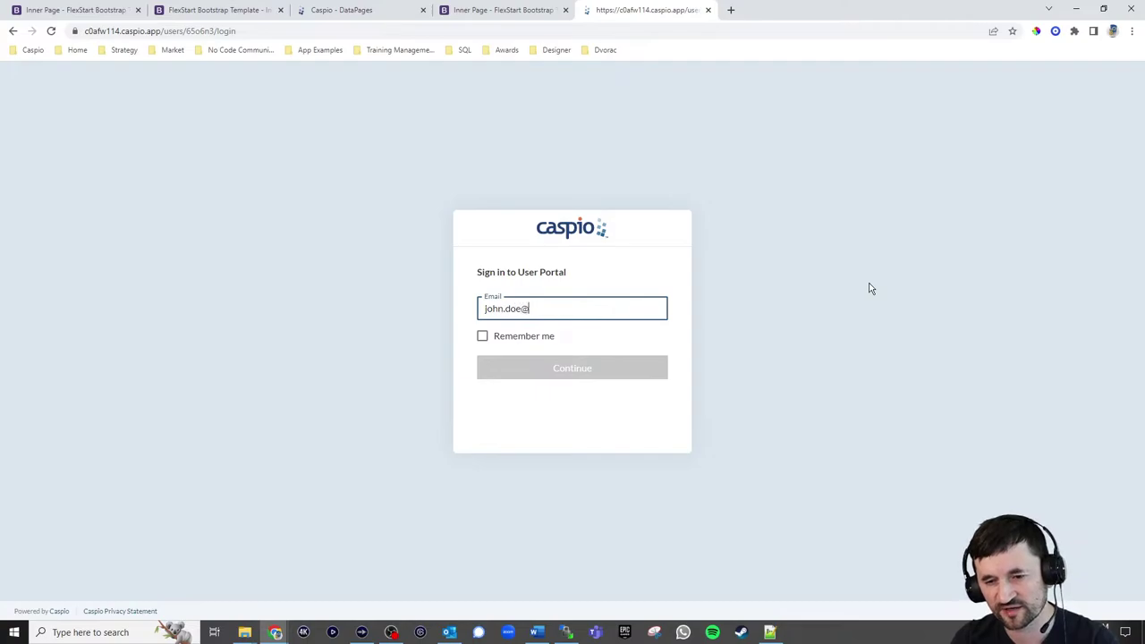
{"action": "type", "text": "company.com"}
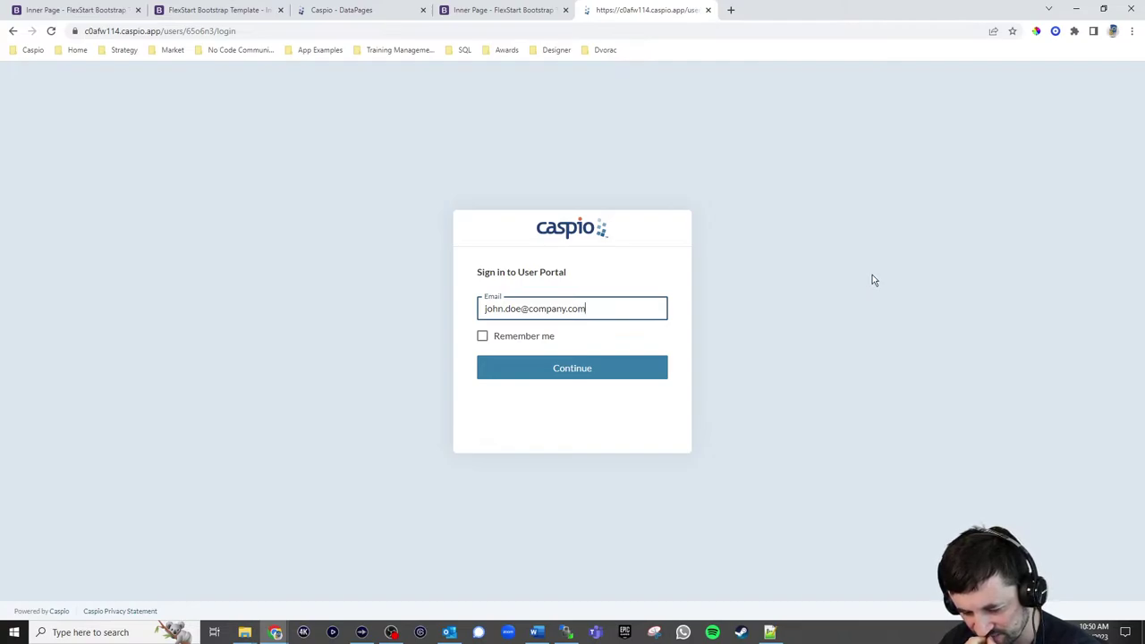
{"action": "left_click", "coordinate": [570, 370]}
{"action": "left_click", "coordinate": [574, 370]}
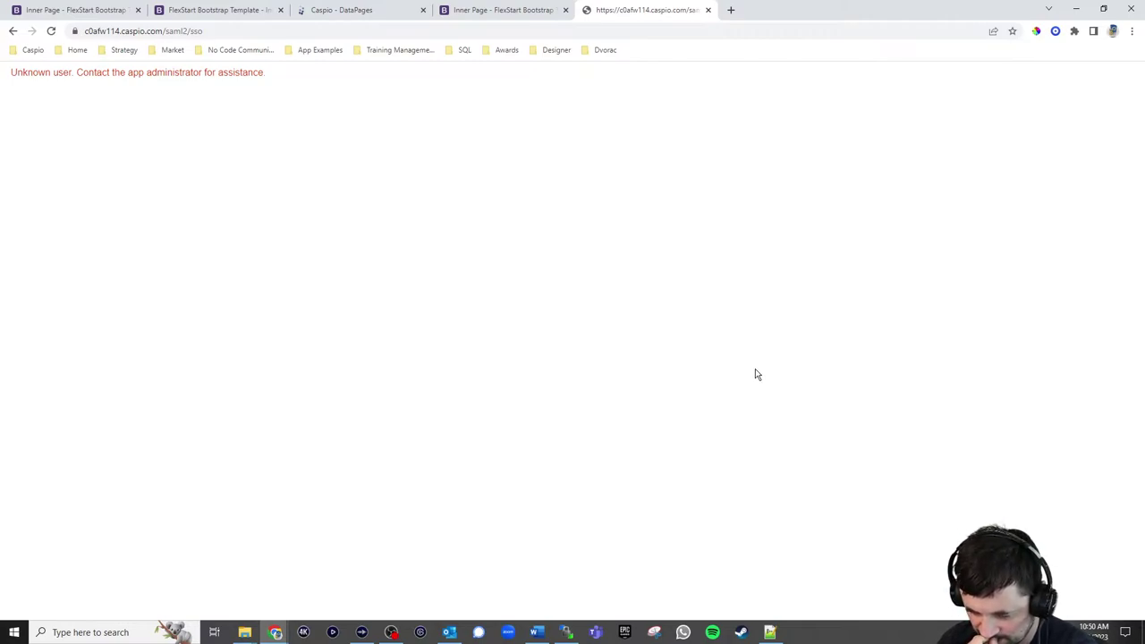
Review the kb_np_tbl_users table records, then edit the em_admin_signin_1 authentication
{"action": "left_click", "coordinate": [353, 13]}
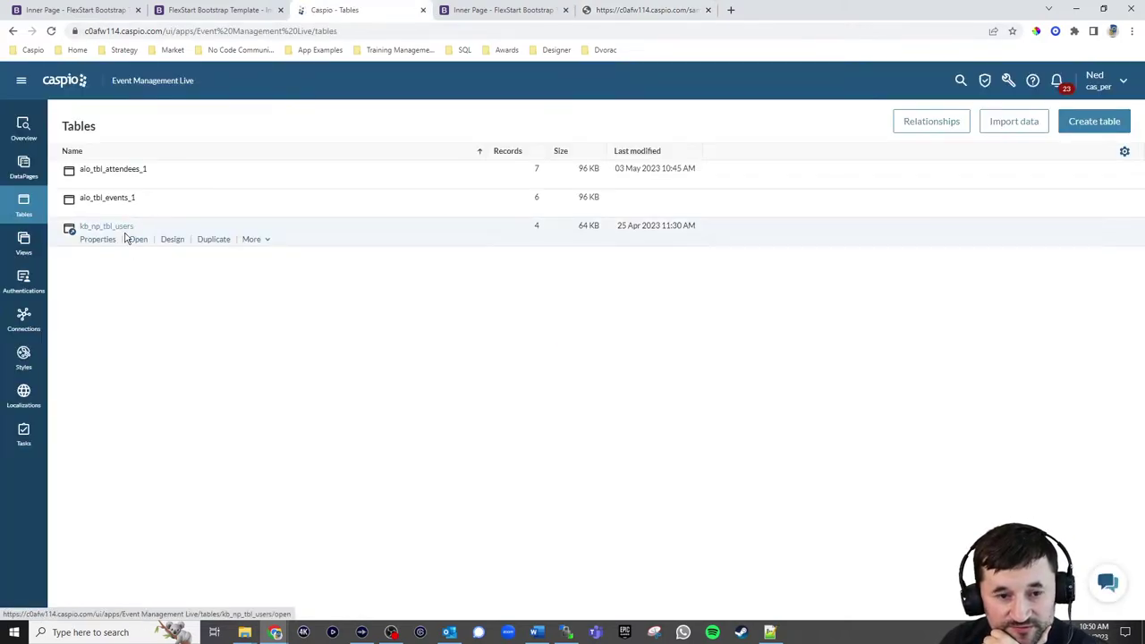
{"action": "left_click", "coordinate": [136, 240]}
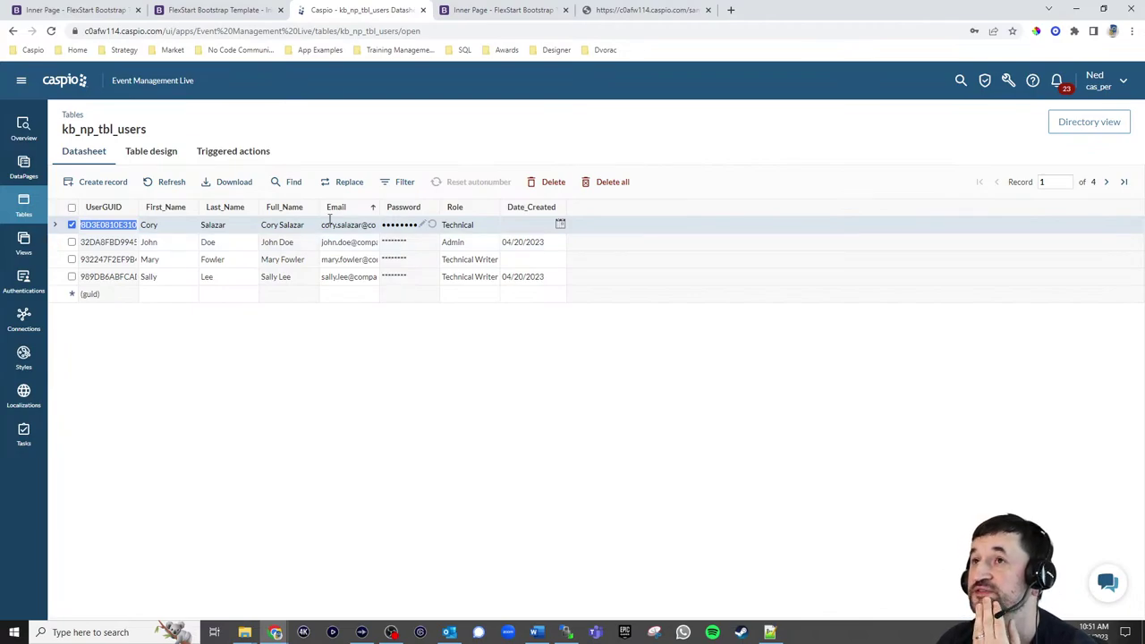
{"action": "left_click", "coordinate": [23, 282]}
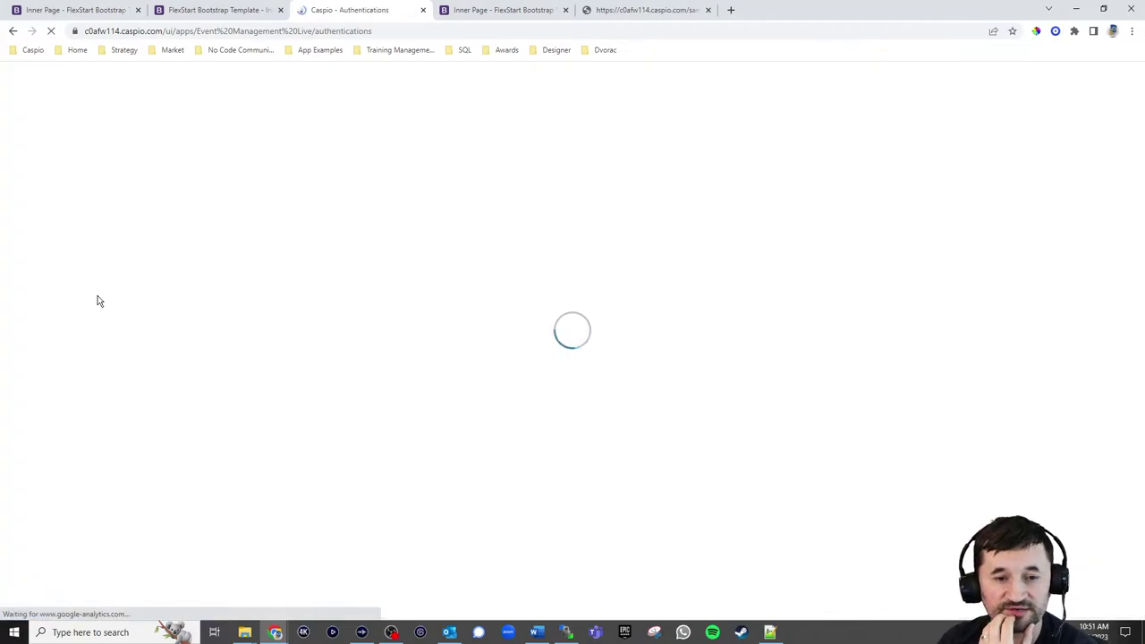
{"action": "left_click", "coordinate": [137, 183]}
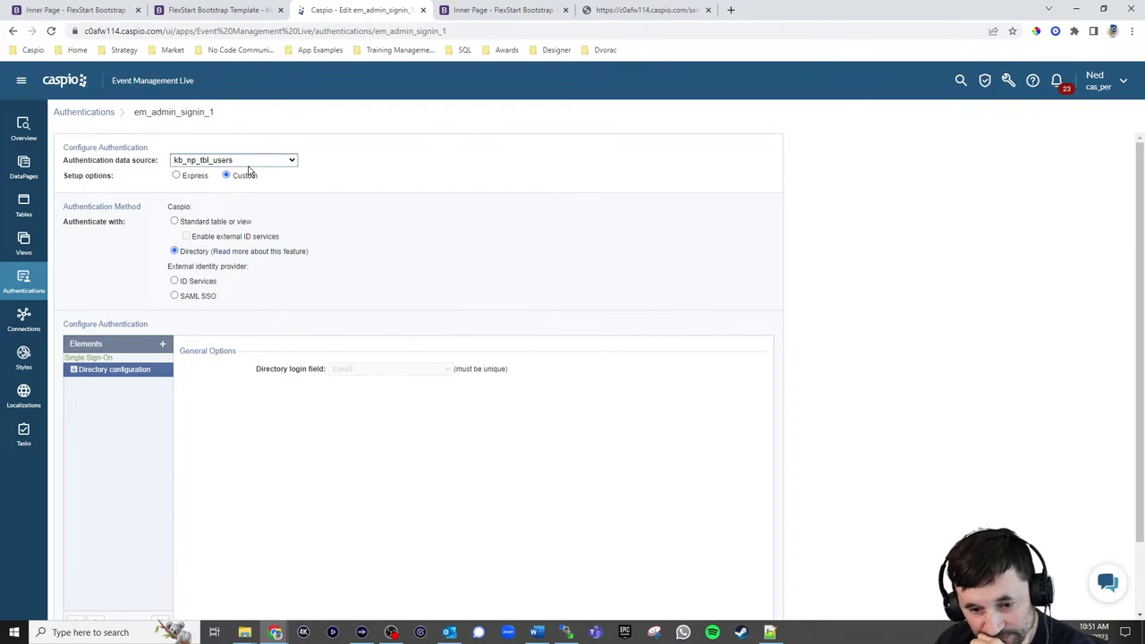
Open the Directories section from the navigation drawer in a new tab
{"action": "left_click", "coordinate": [21, 81]}
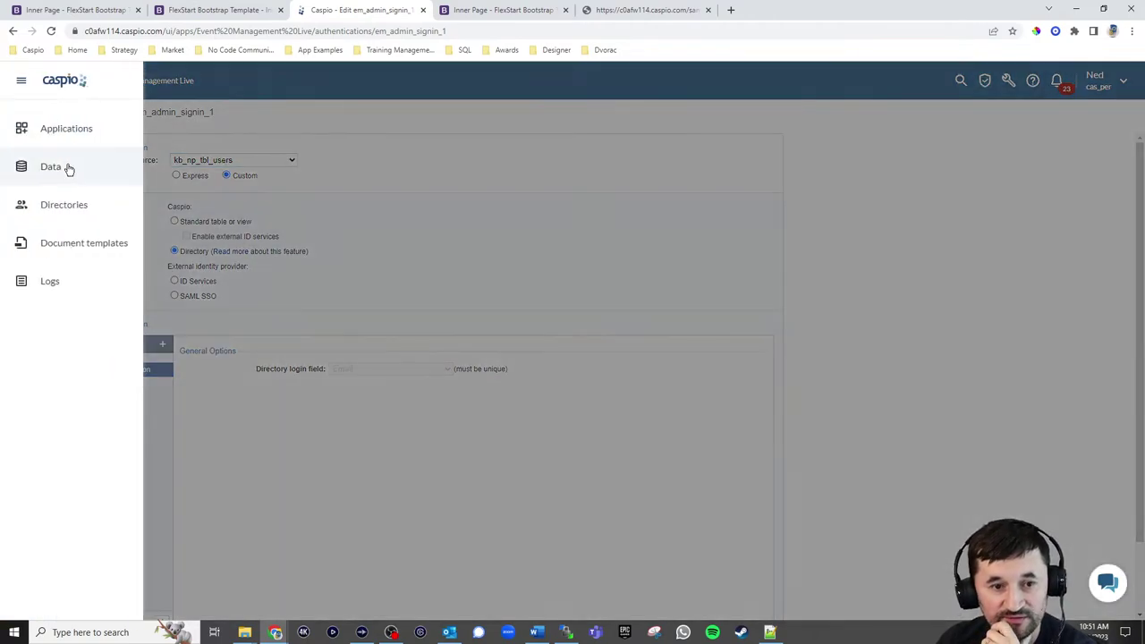
{"action": "right_click", "coordinate": [64, 215]}
{"action": "left_click", "coordinate": [103, 224]}
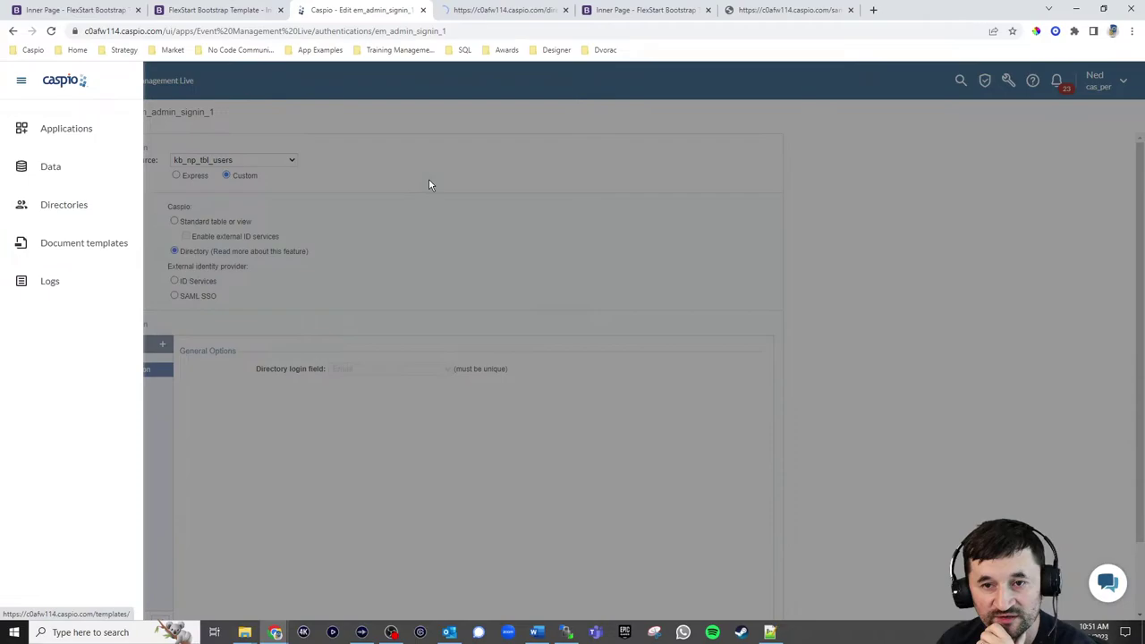
{"action": "left_click", "coordinate": [487, 11]}
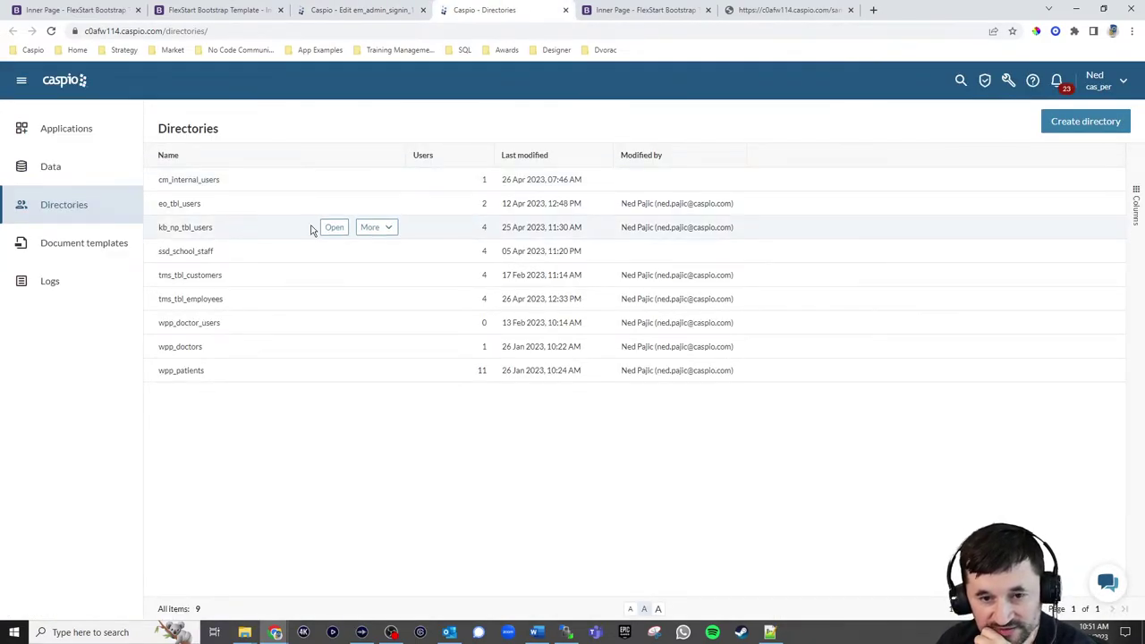
Open the kb_np_tbl_users directory and scroll its Users table to check the four Active users
{"action": "left_click", "coordinate": [330, 229]}
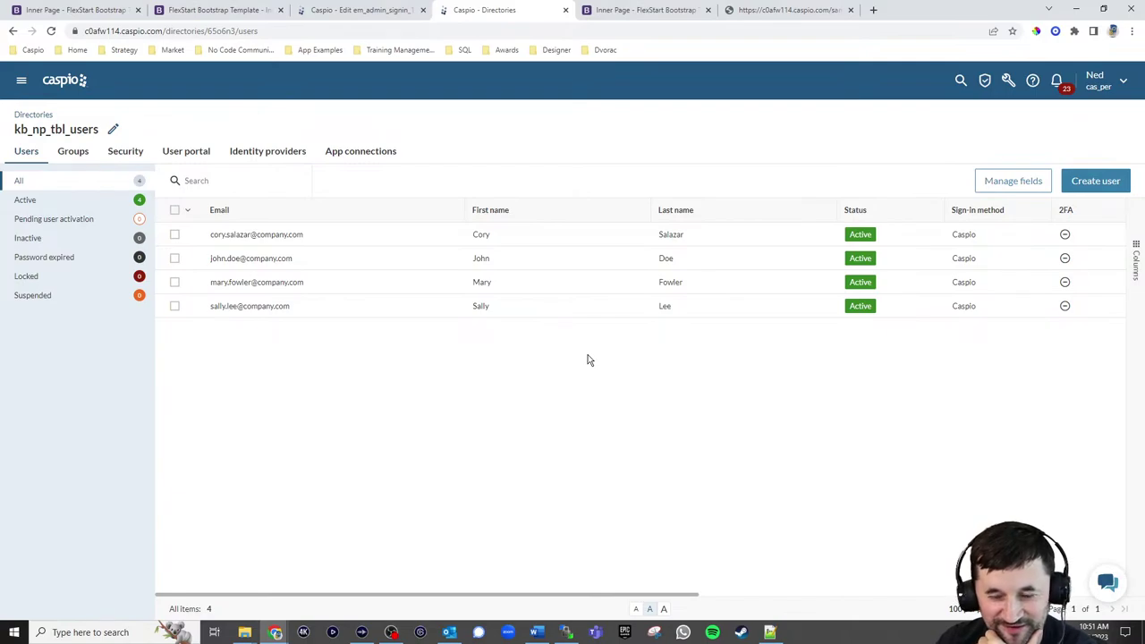
{"action": "mouse_move", "coordinate": [440, 264]}
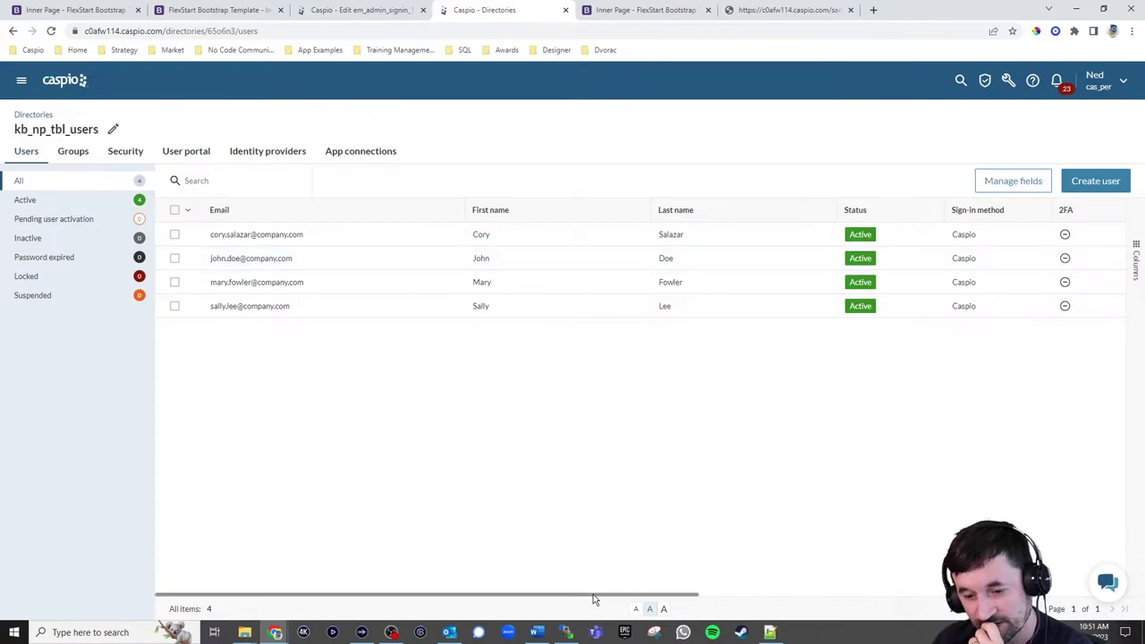
{"action": "left_click_drag", "start_coordinate": [595, 595], "coordinate": [539, 596]}
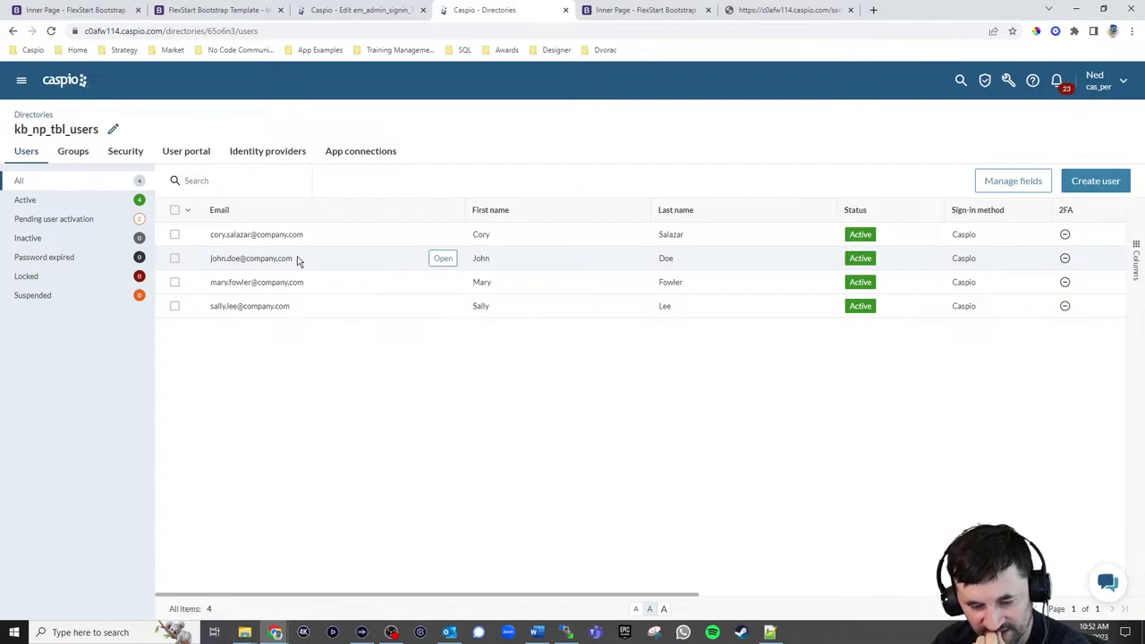
Reload the npadminlive/newevent.html page in the error tab, then return to the directory's users list
{"action": "left_click", "coordinate": [753, 11]}
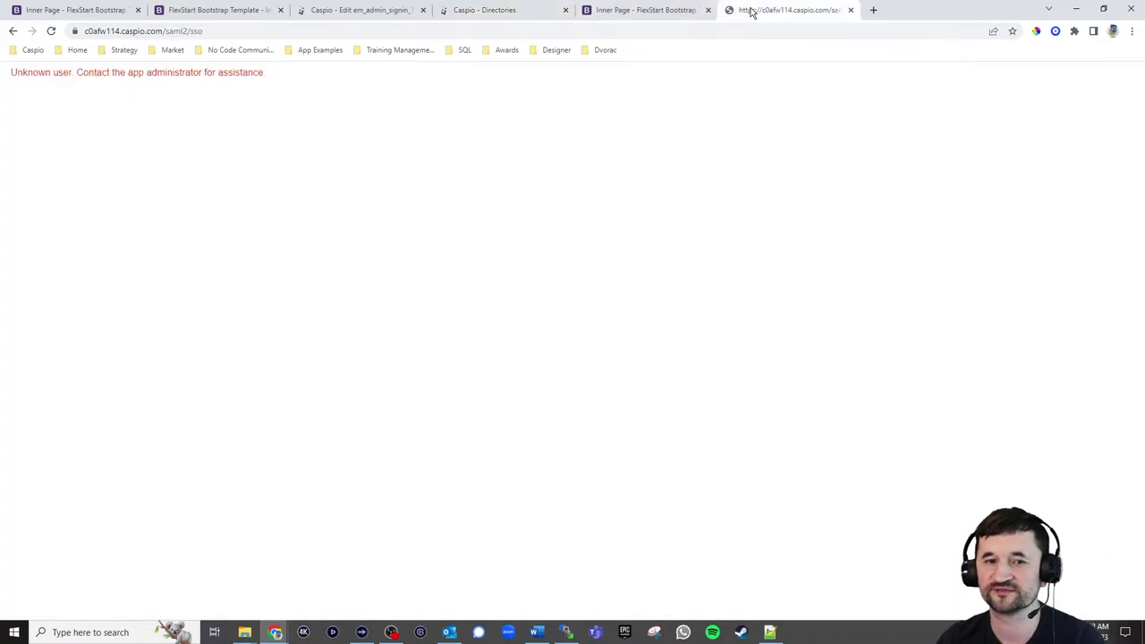
{"action": "left_click", "coordinate": [235, 30]}
{"action": "type", "text": "someapp.co"}
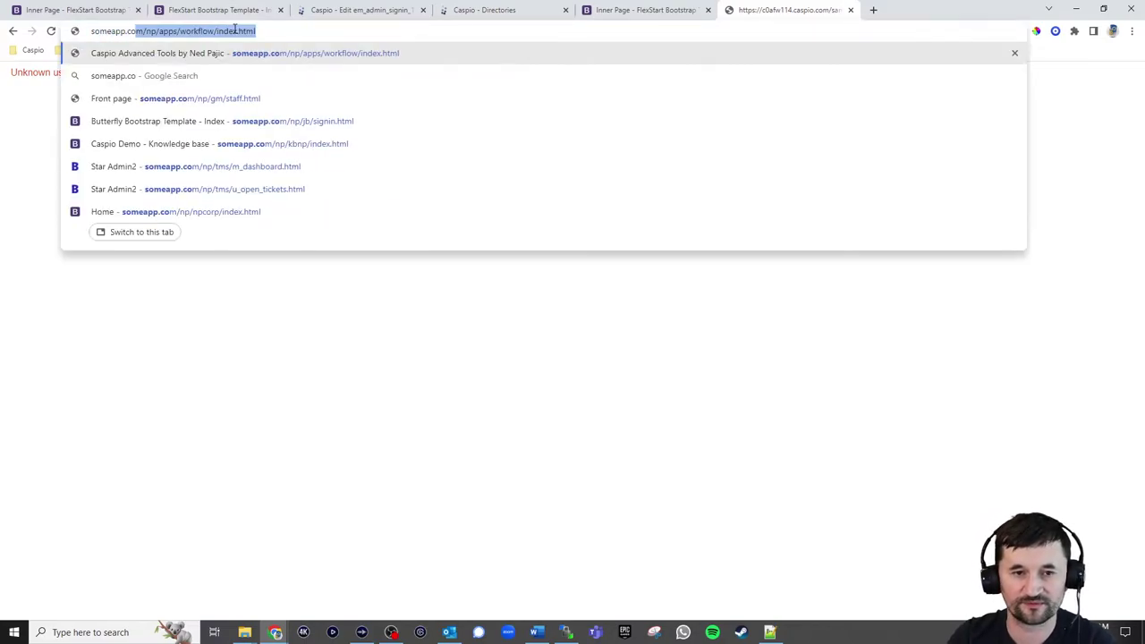
{"action": "type", "text": "m/np/apps/np"}
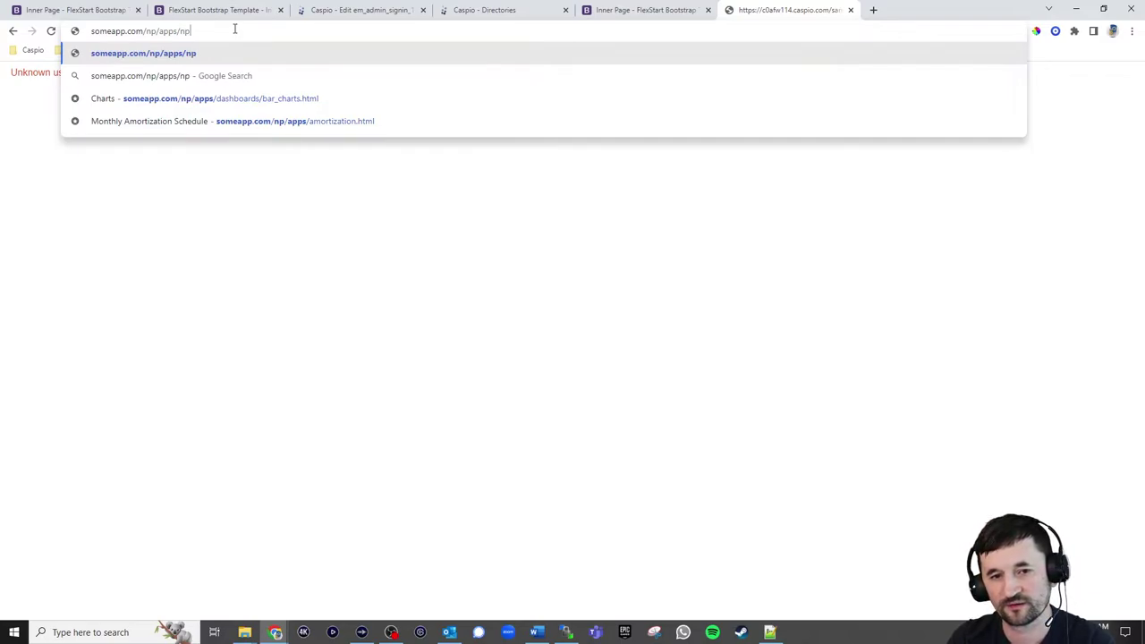
{"action": "type", "text": "admin"}
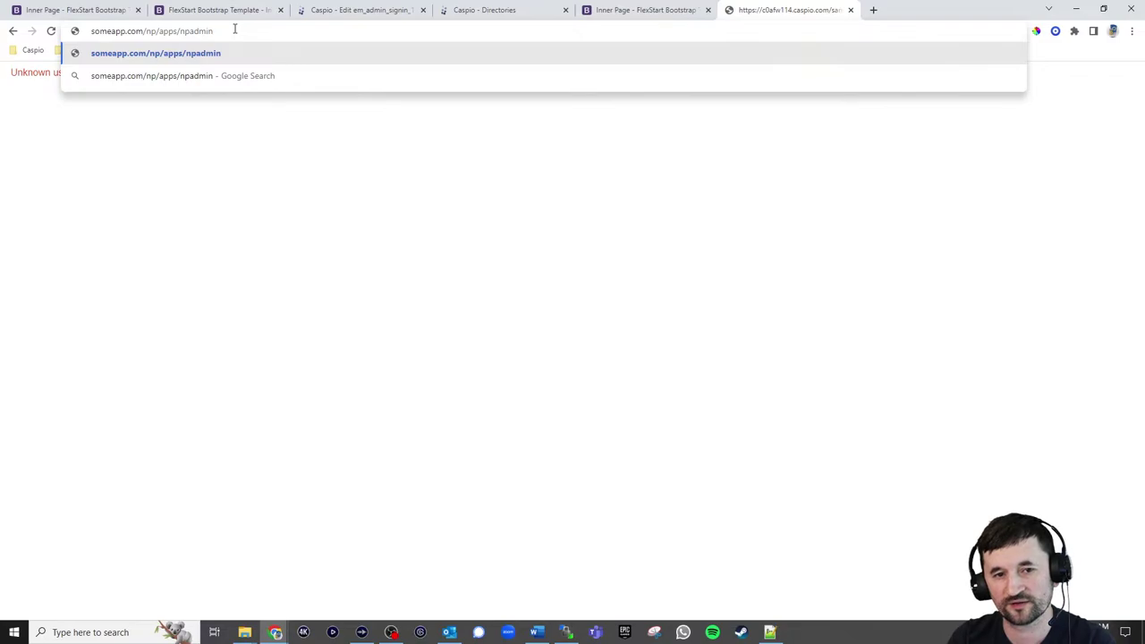
{"action": "key", "text": "BackSpace"}
{"action": "key", "text": "BackSpace"}
{"action": "key", "text": "BackSpace"}
{"action": "key", "text": "BackSpace"}
{"action": "key", "text": "BackSpace"}
{"action": "key", "text": "BackSpace"}
{"action": "key", "text": "BackSpace"}
{"action": "key", "text": "BackSpace"}
{"action": "key", "text": "BackSpace"}
{"action": "key", "text": "BackSpace"}
{"action": "key", "text": "BackSpace"}
{"action": "key", "text": "BackSpace"}
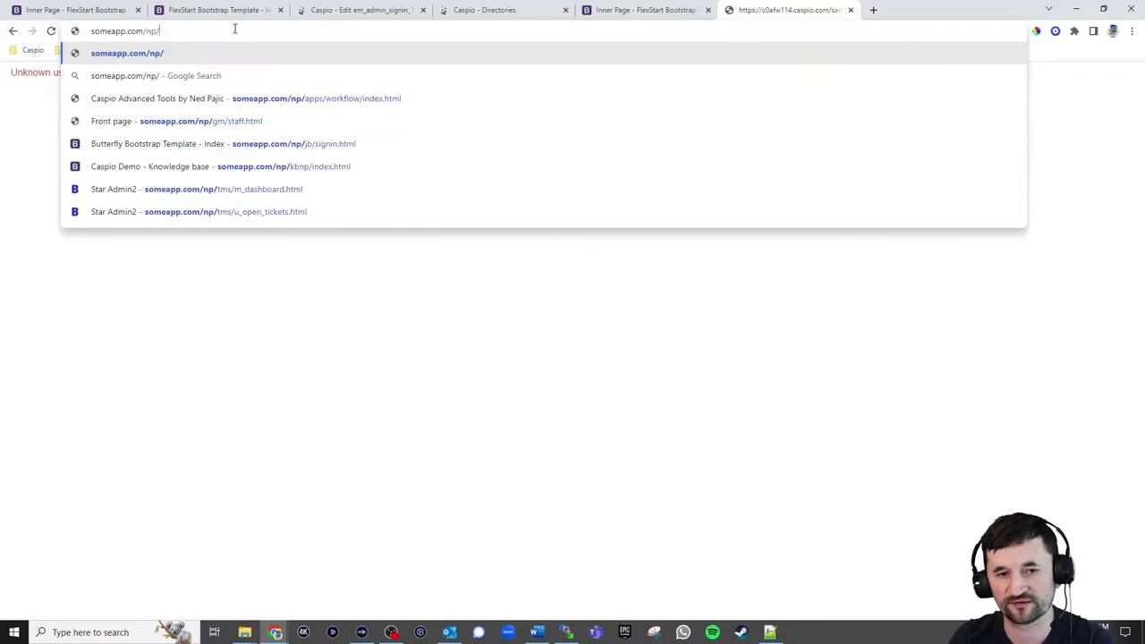
{"action": "type", "text": "np"}
{"action": "type", "text": "adminliv"}
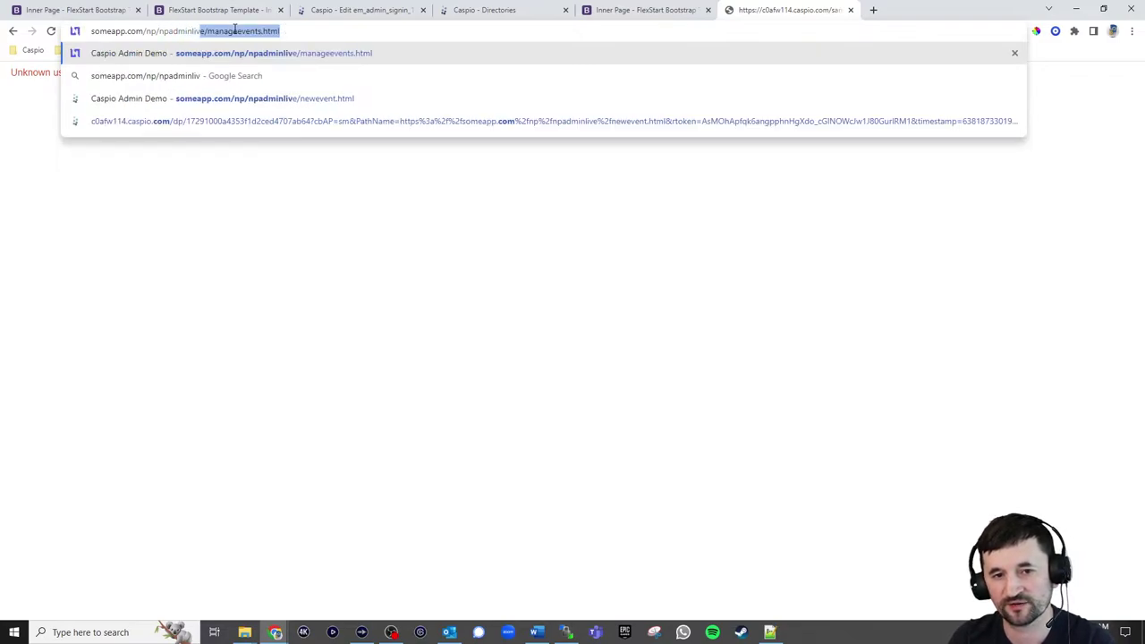
{"action": "type", "text": "e/newevent.html"}
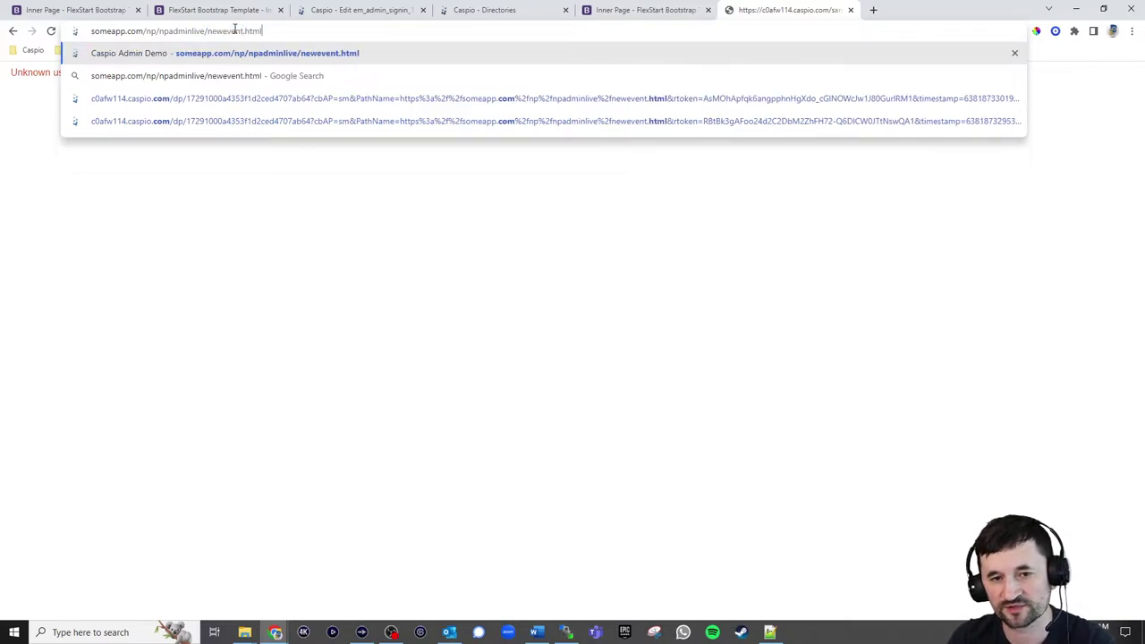
{"action": "key", "text": "Return"}
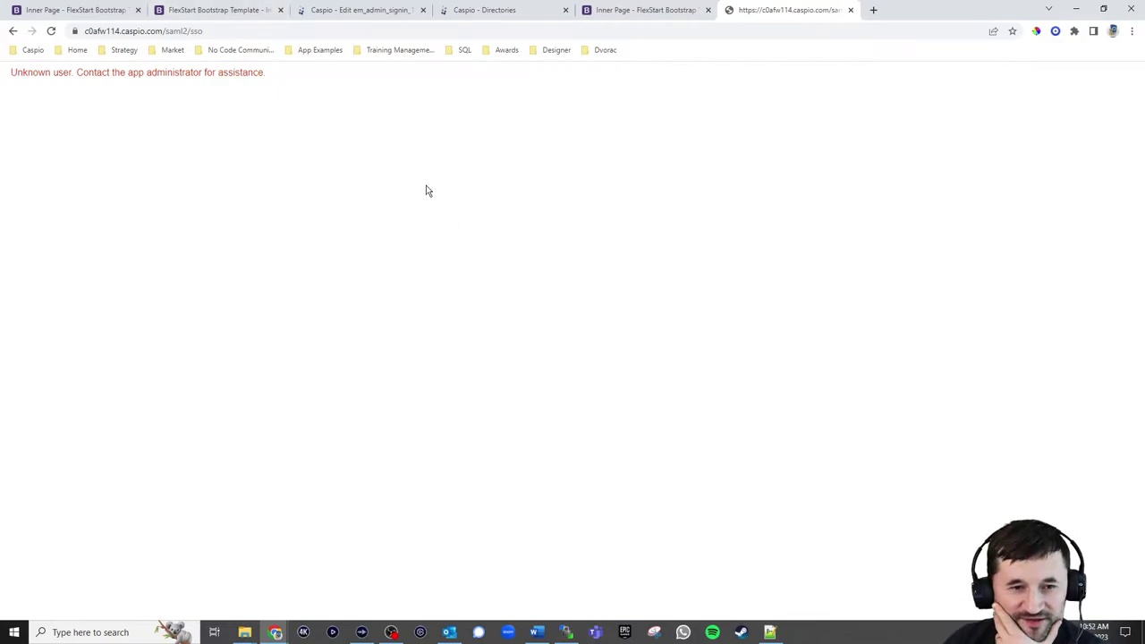
{"action": "left_click", "coordinate": [525, 15]}
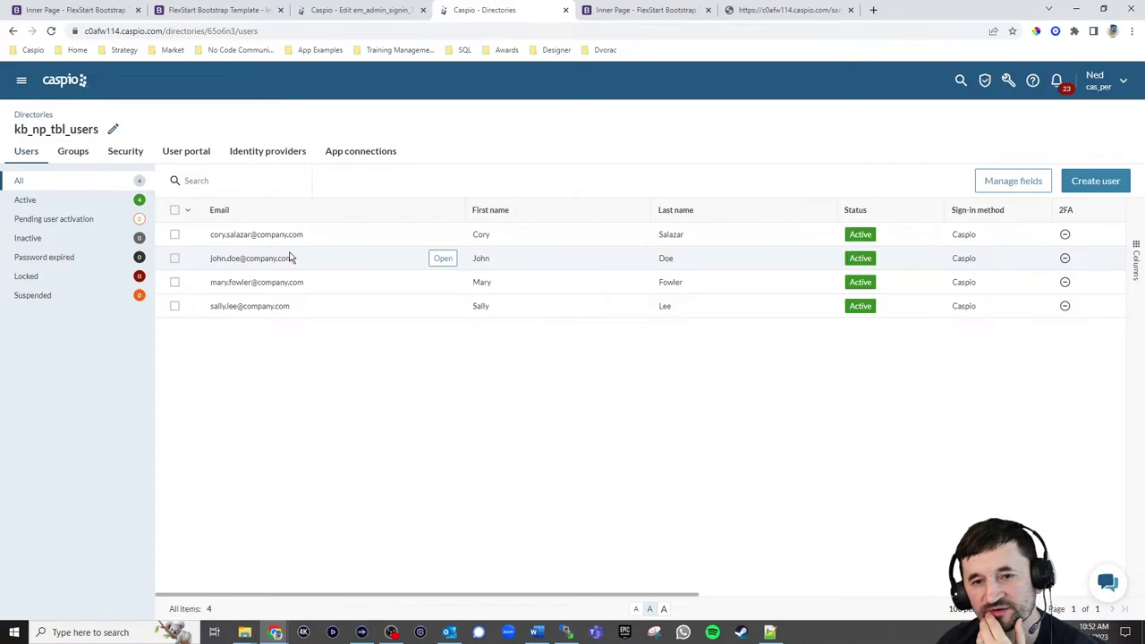
Tick 'Only one session per user' in em_admin_signin_1's Advanced Settings and save
{"action": "left_click", "coordinate": [367, 10]}
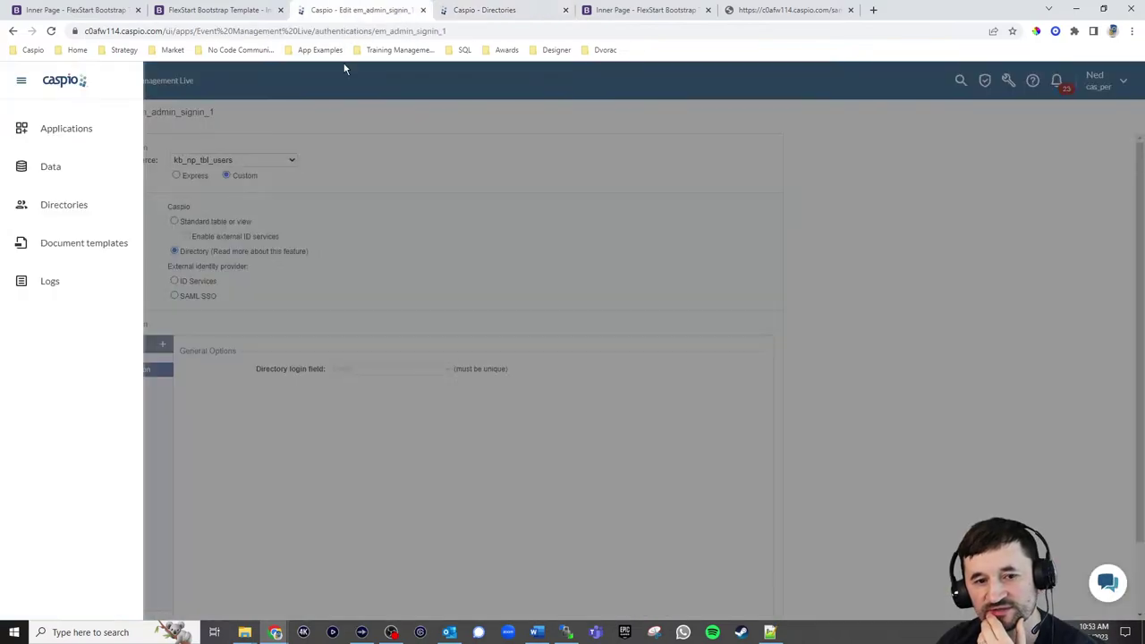
{"action": "left_click", "coordinate": [214, 283]}
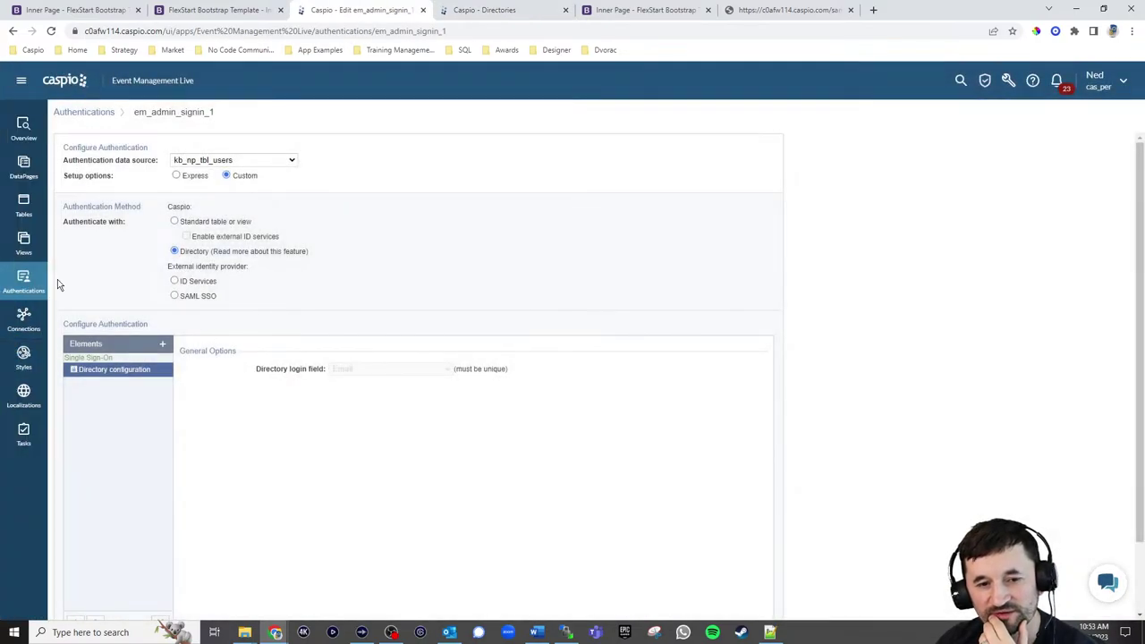
{"action": "scroll", "coordinate": [413, 272], "scroll_direction": "down", "scroll_amount": 2}
{"action": "left_click", "coordinate": [124, 572]}
{"action": "scroll", "coordinate": [367, 389], "scroll_direction": "down", "scroll_amount": 2}
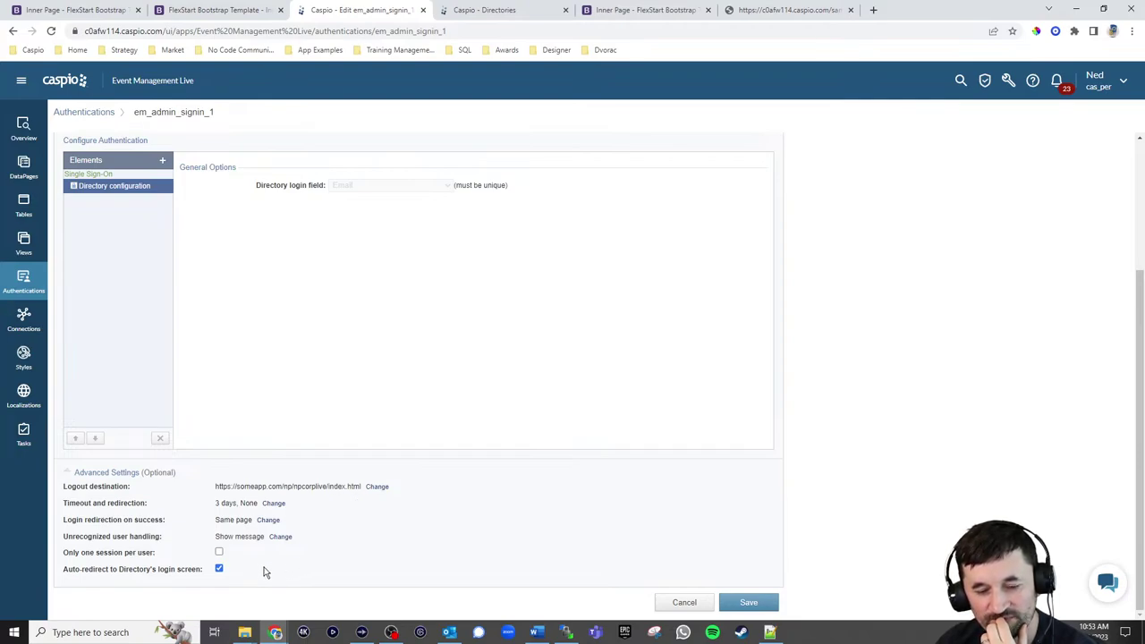
{"action": "left_click", "coordinate": [219, 552]}
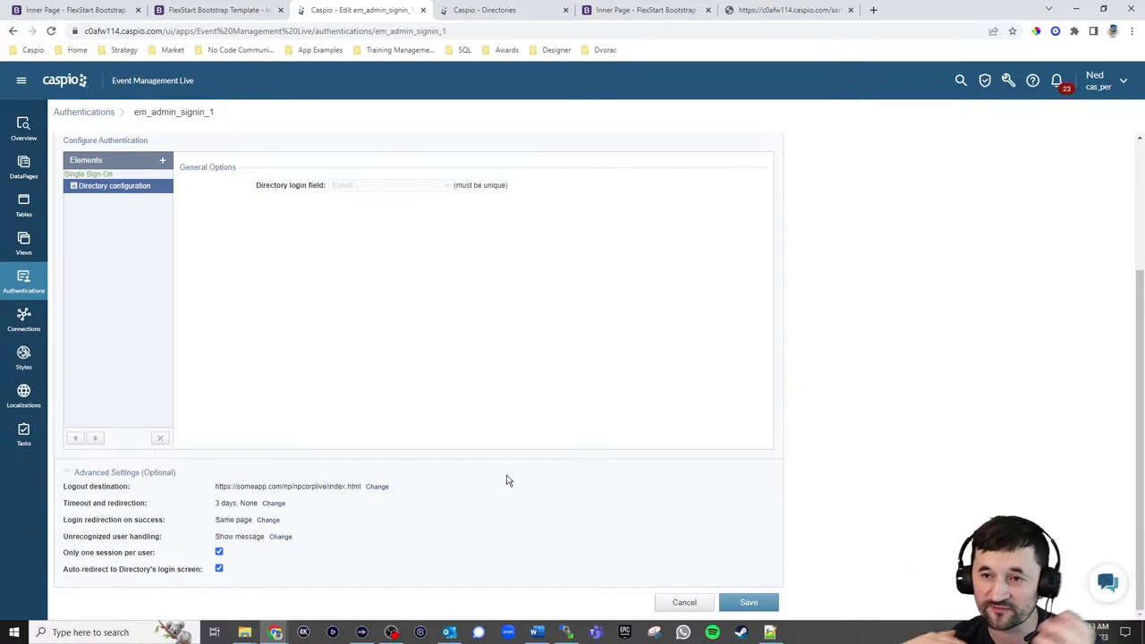
{"action": "left_click", "coordinate": [746, 602]}
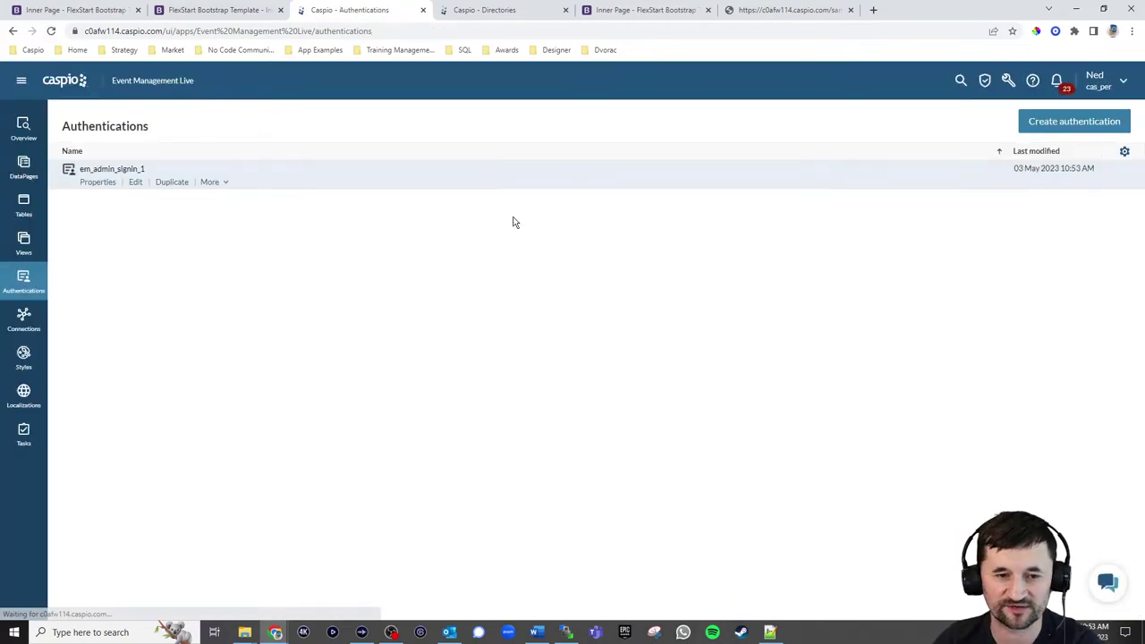
Reload the demo site, log out from the Admin Portal's Manage Events page, and return to Upcoming Events
{"action": "left_click", "coordinate": [188, 10]}
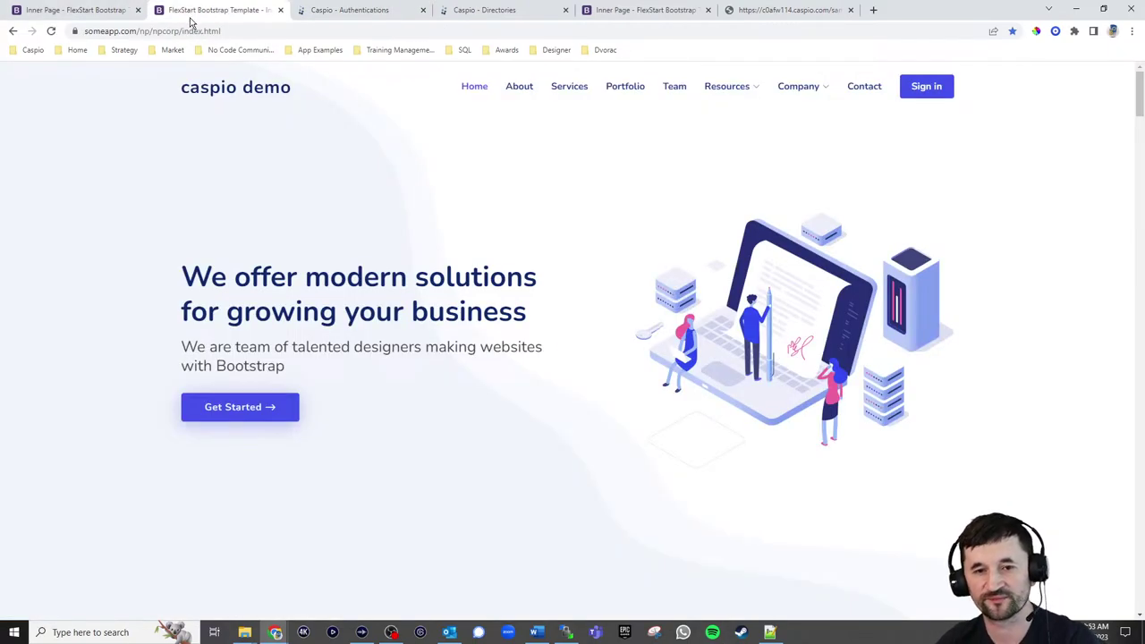
{"action": "left_click", "coordinate": [51, 30]}
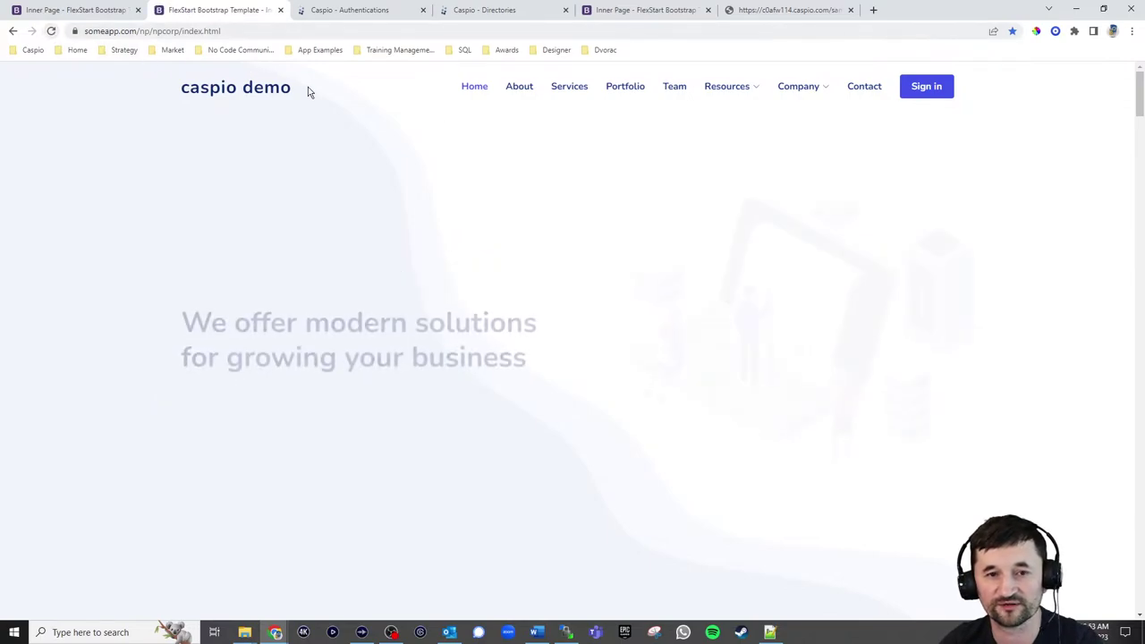
{"action": "left_click", "coordinate": [903, 93]}
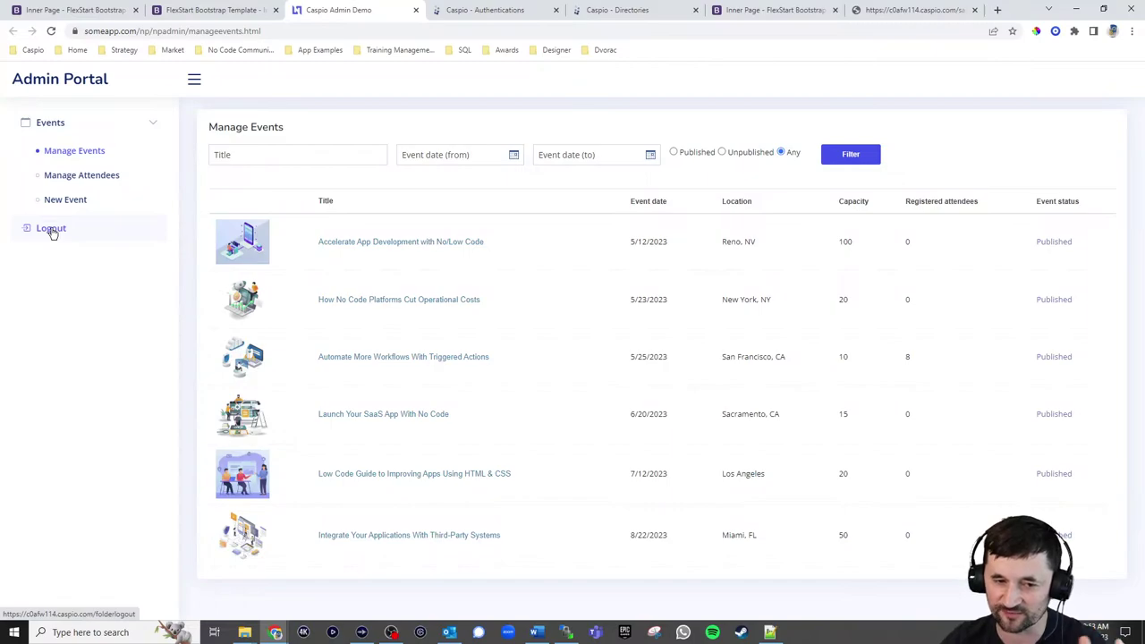
{"action": "left_click", "coordinate": [51, 229]}
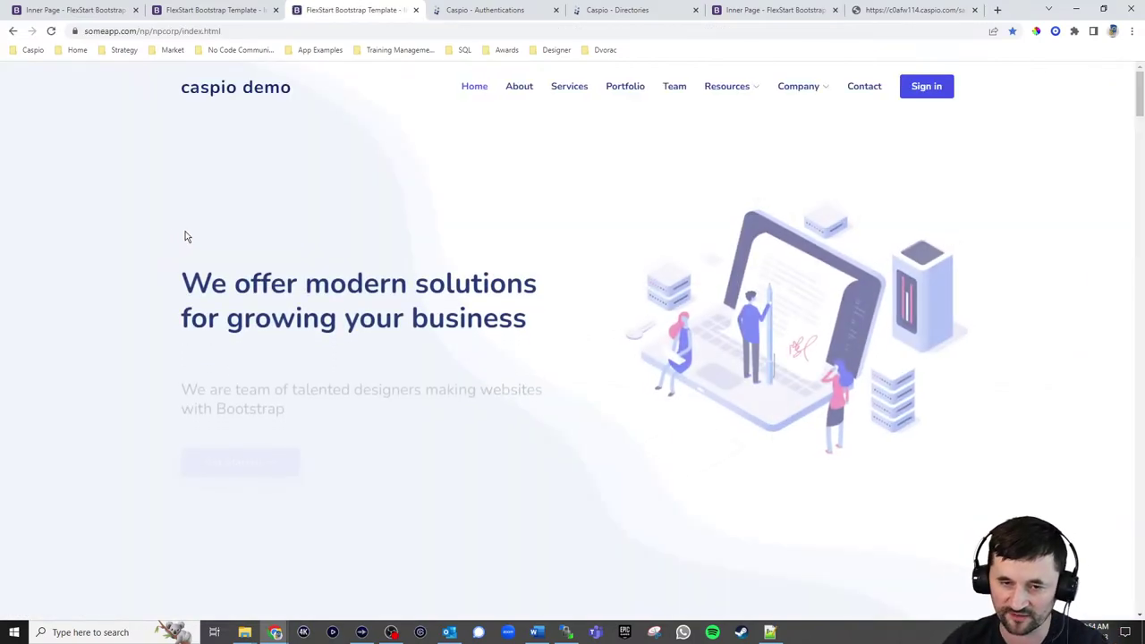
{"action": "left_click", "coordinate": [751, 12]}
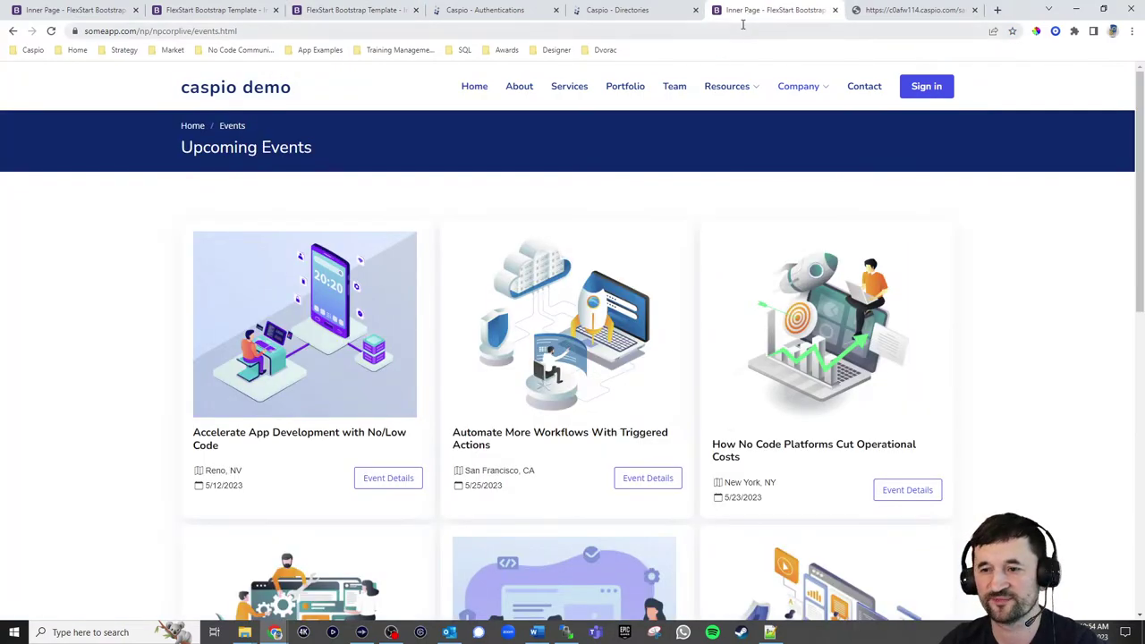
In the error tab, load the someapp.com/np/npadmin address to reach the Admin Portal's Manage Events page
{"action": "left_click", "coordinate": [866, 13]}
{"action": "left_click", "coordinate": [219, 31]}
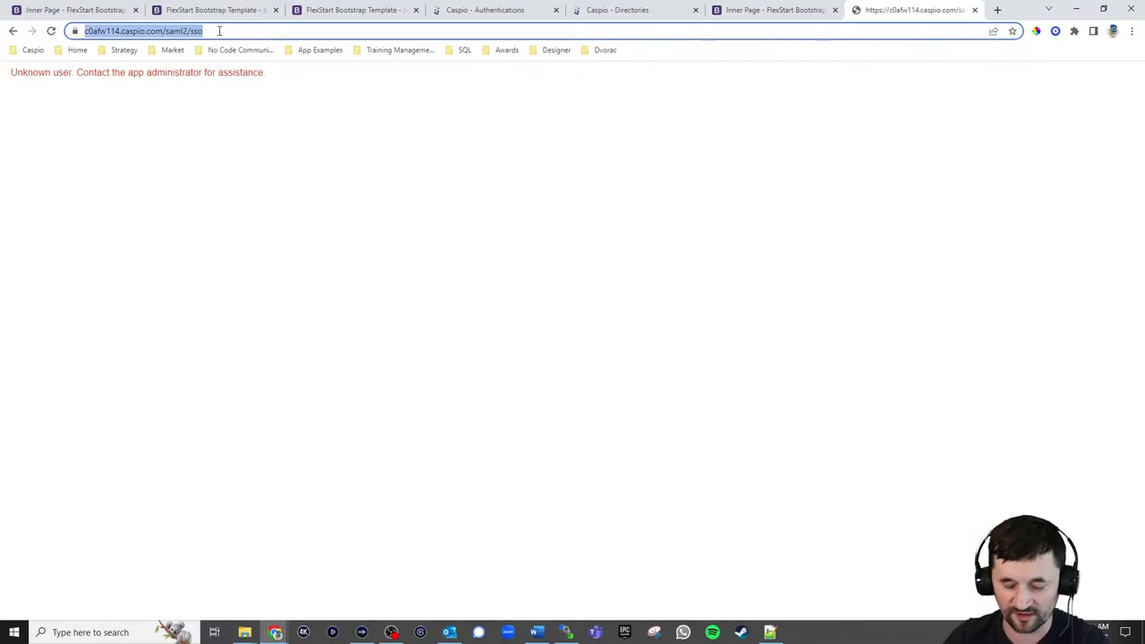
{"action": "type", "text": "someapp"}
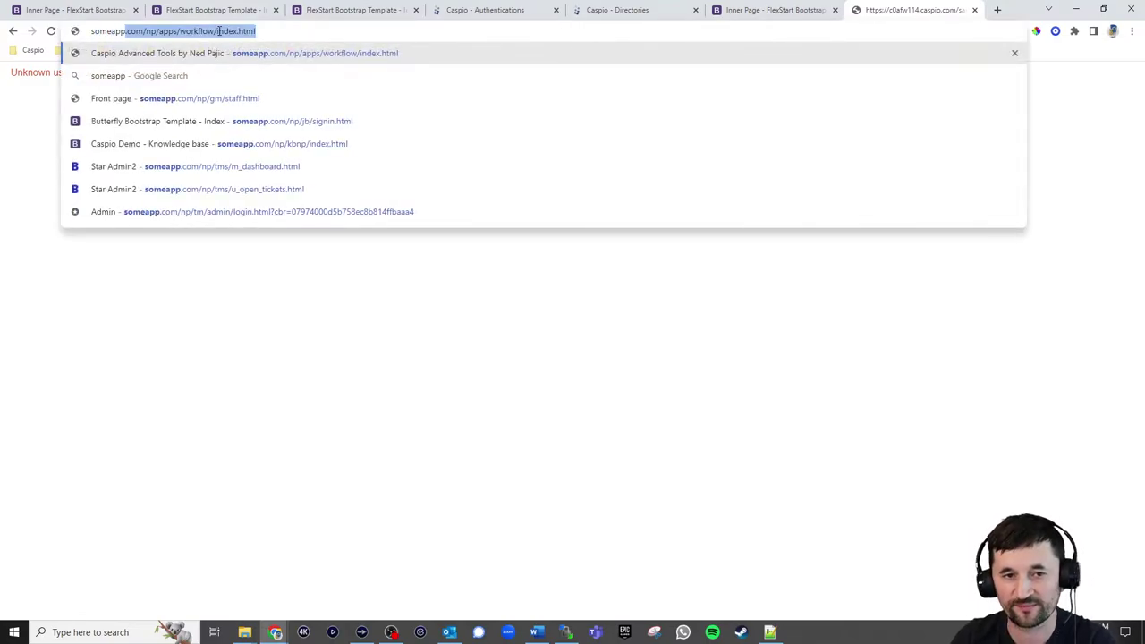
{"action": "type", "text": ".com/np/apps/"}
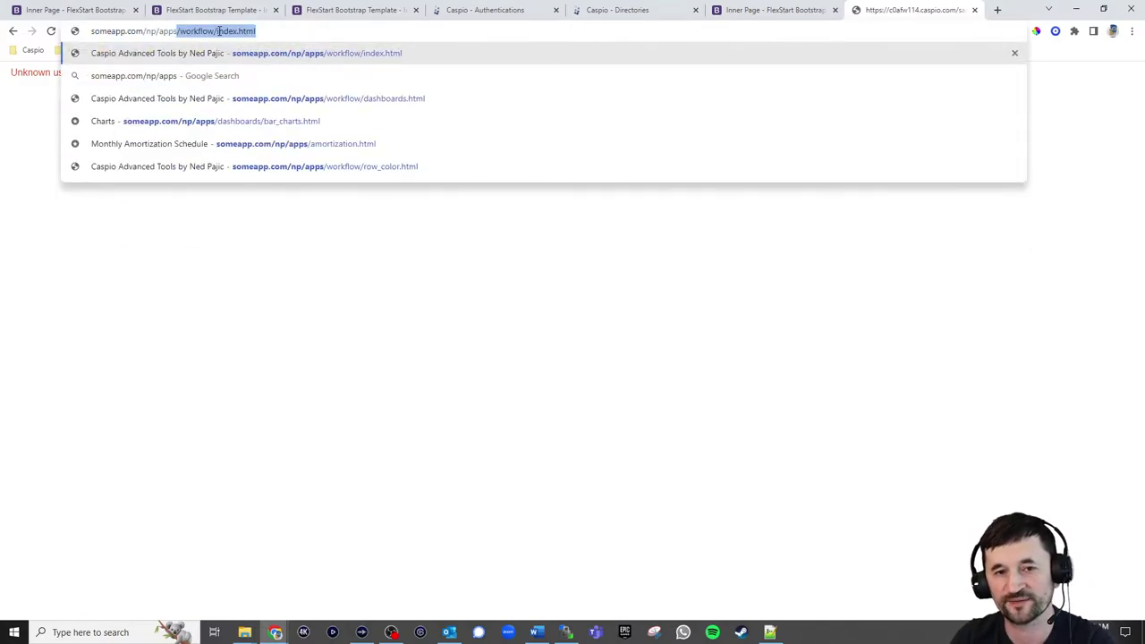
{"action": "key", "text": "BackSpace"}
{"action": "key", "text": "BackSpace"}
{"action": "key", "text": "BackSpace"}
{"action": "key", "text": "BackSpace"}
{"action": "key", "text": "BackSpace"}
{"action": "key", "text": "BackSpace"}
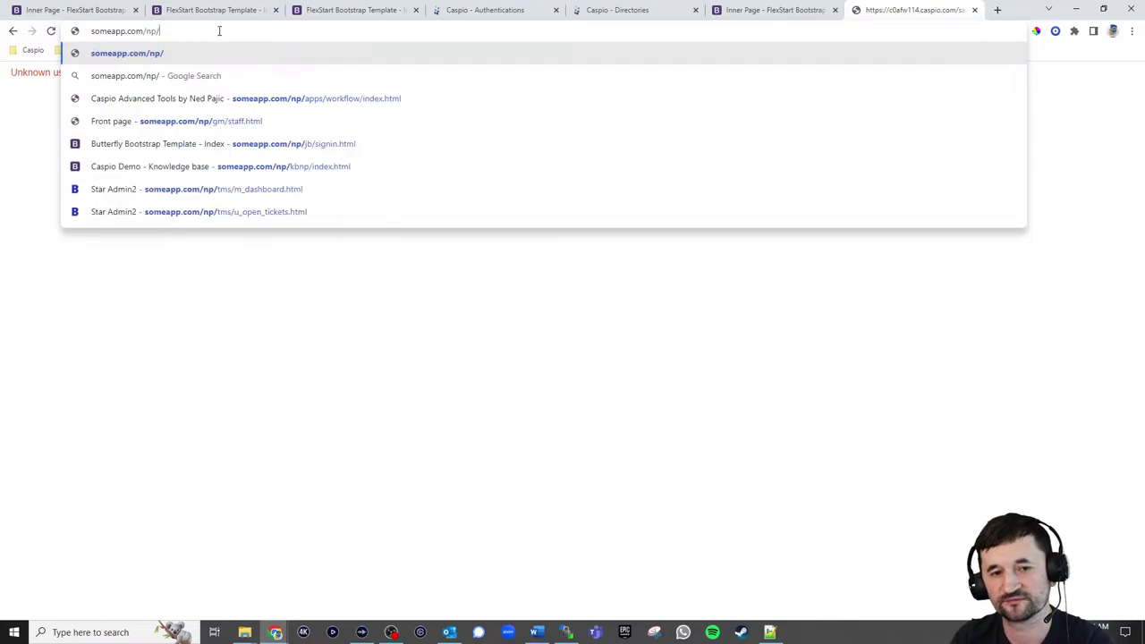
{"action": "type", "text": "npadmin"}
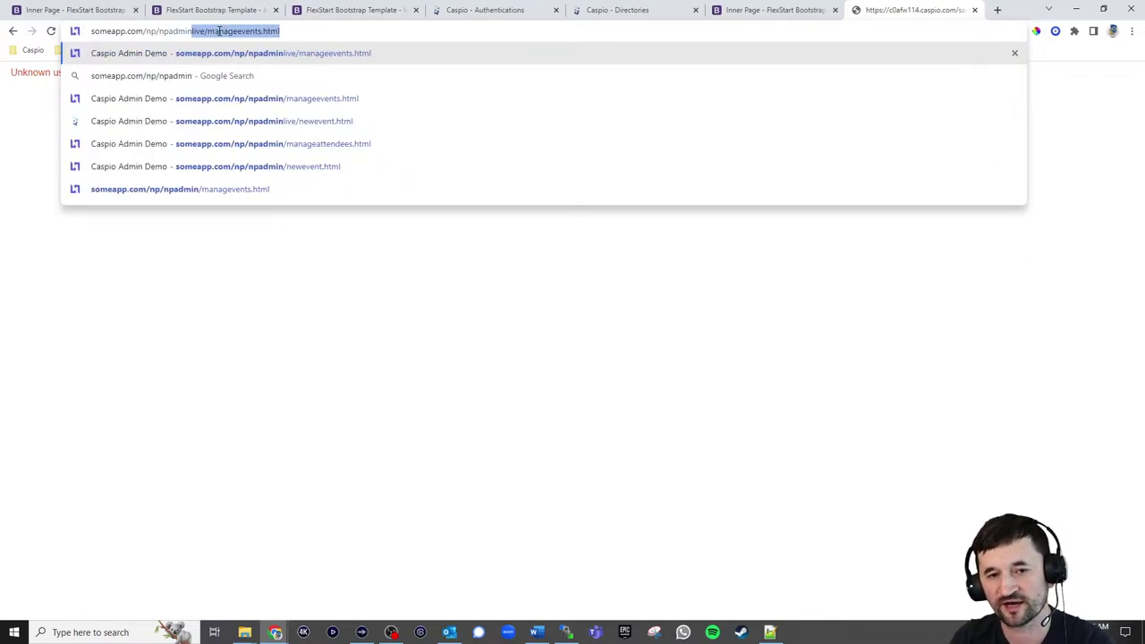
{"action": "key", "text": "Return"}
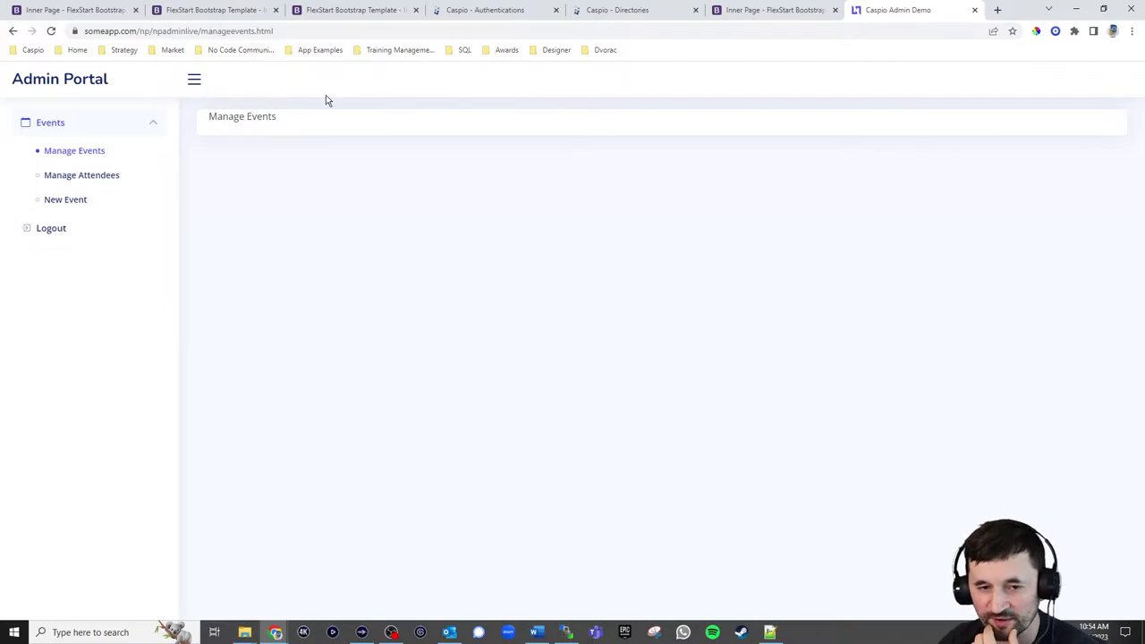
Open New Event and sign in with the user's email and saved password
{"action": "left_click", "coordinate": [65, 203]}
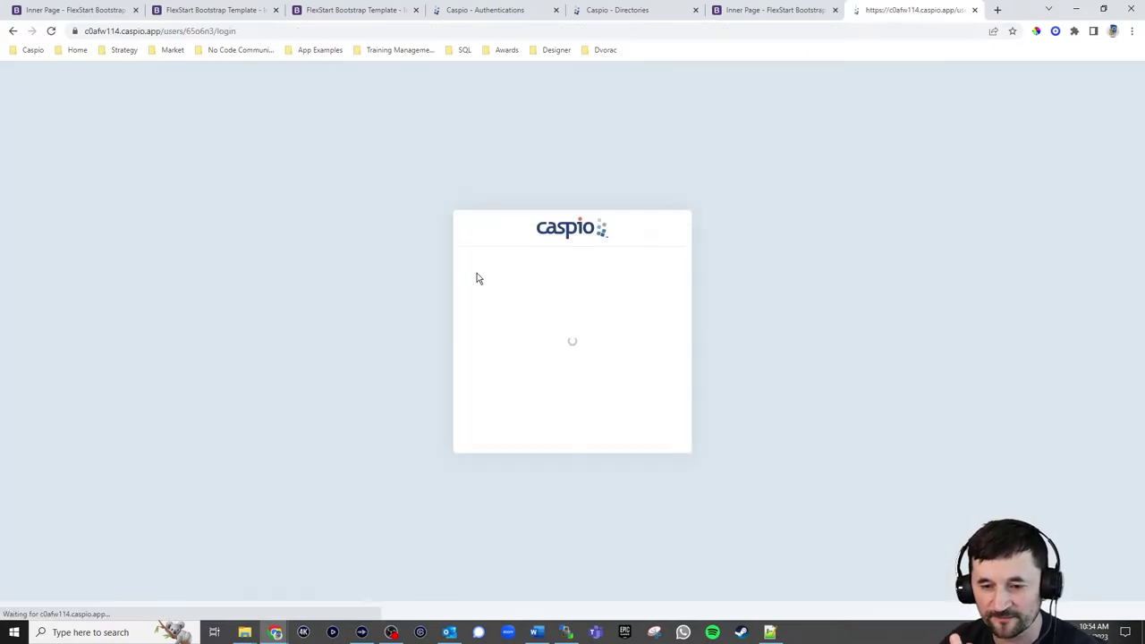
{"action": "left_click", "coordinate": [558, 305]}
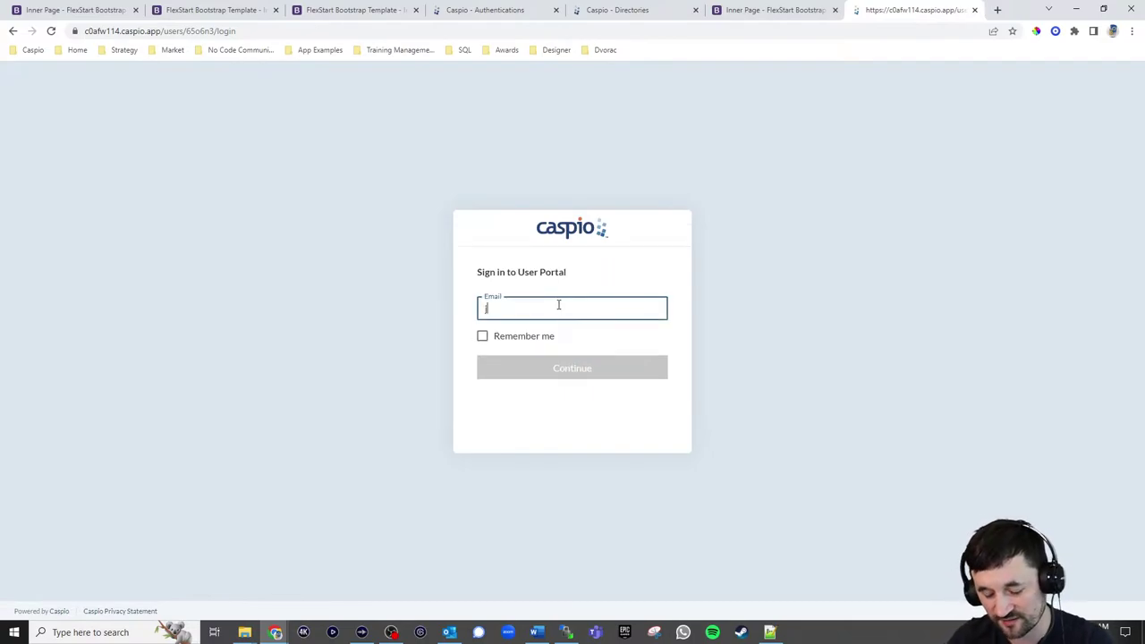
{"action": "type", "text": "john.doe@company"}
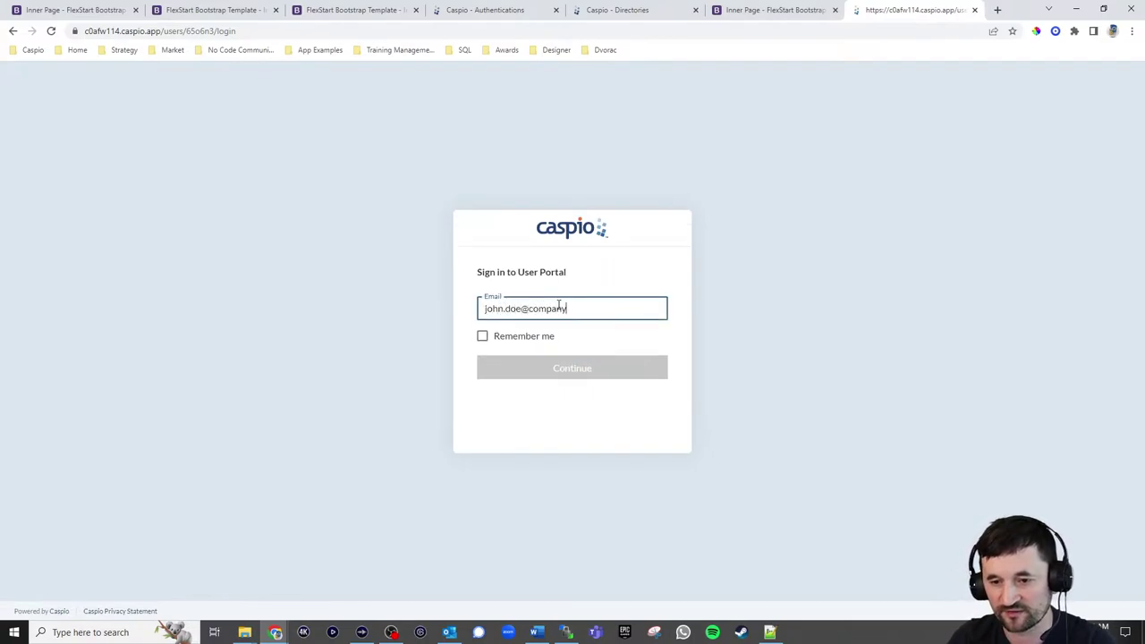
{"action": "type", "text": ".com"}
{"action": "key", "text": "Return"}
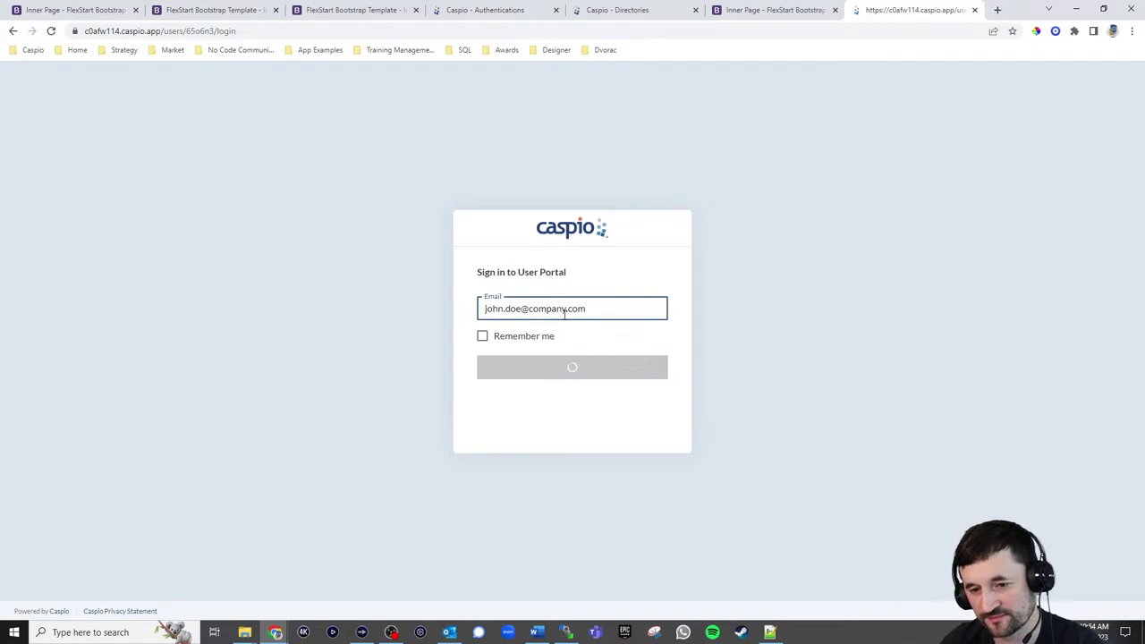
{"action": "left_click", "coordinate": [567, 374]}
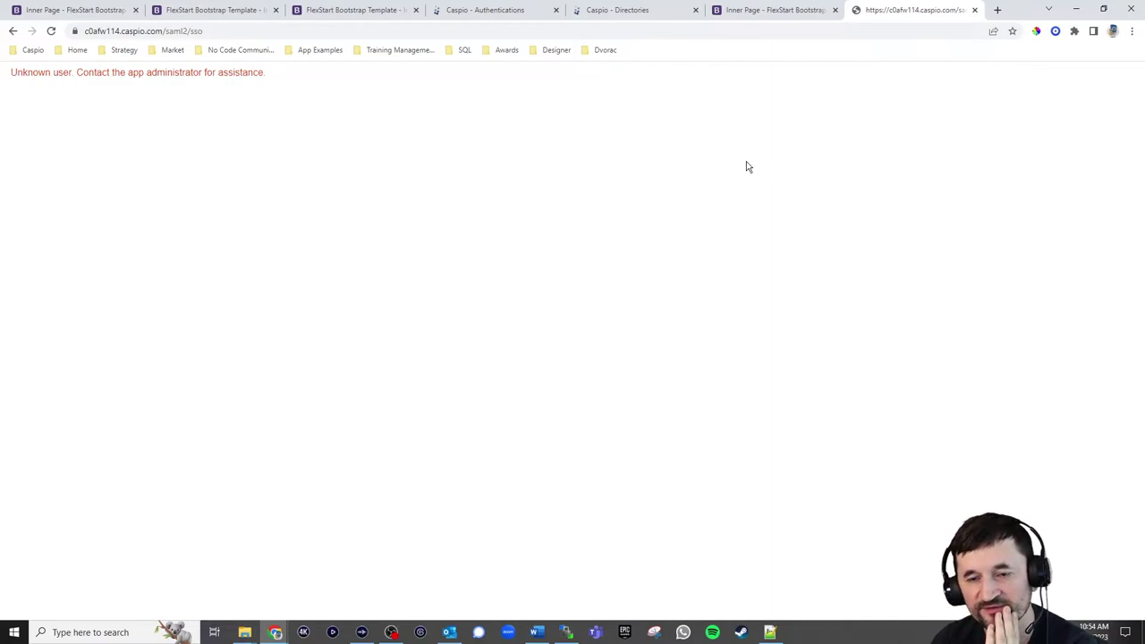
From the Authentications tab, go to Tables and choose Duplicate for kb_np_tbl_users
{"action": "left_click", "coordinate": [503, 16]}
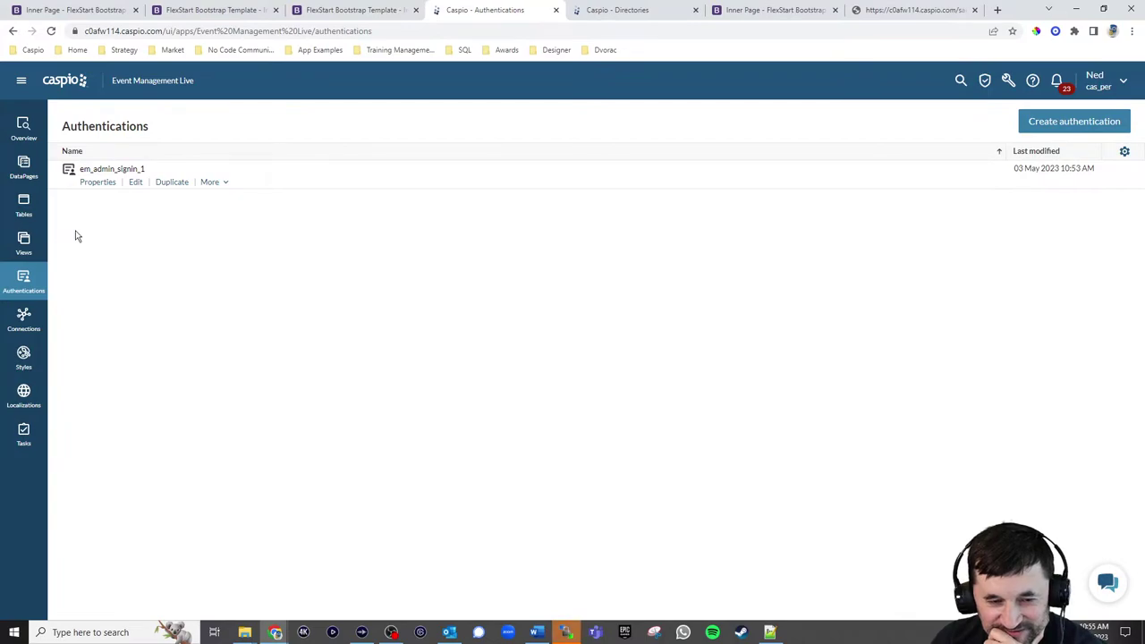
{"action": "left_click", "coordinate": [25, 211]}
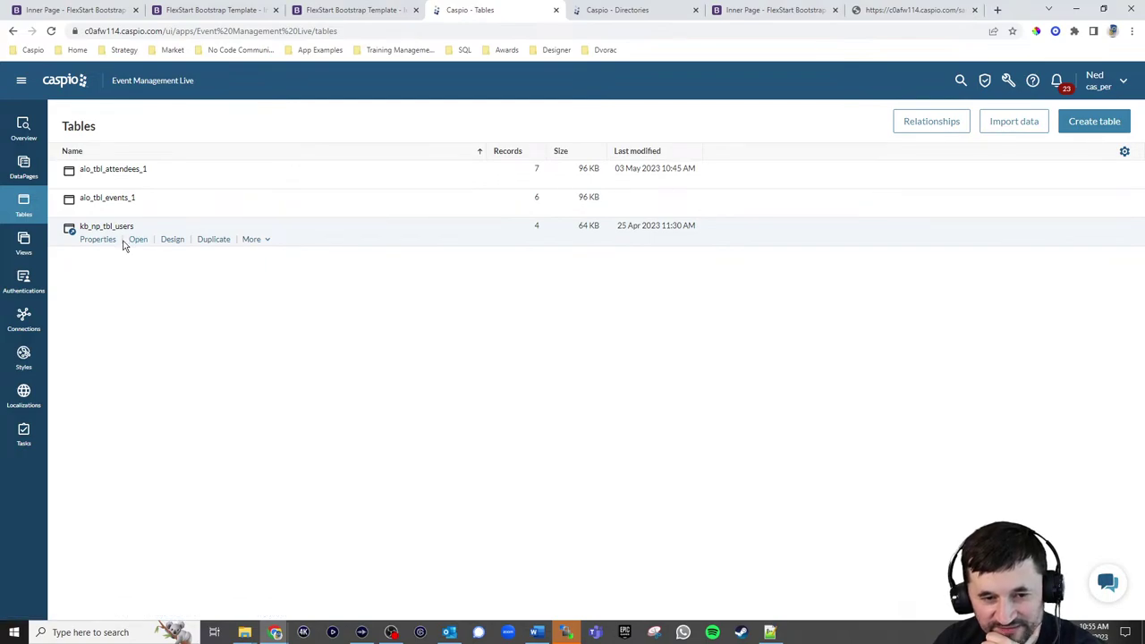
{"action": "left_click", "coordinate": [211, 241]}
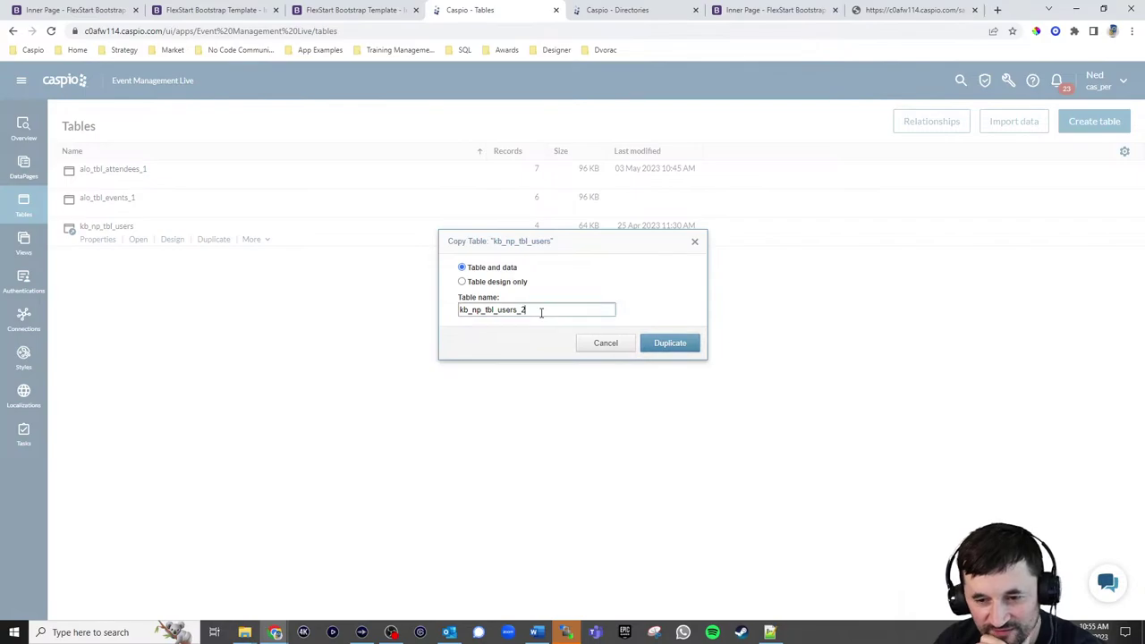
Duplicate kb_np_tbl_users with its data as kb_np_tbl_users_2, then begin a new table
{"action": "left_click", "coordinate": [685, 344]}
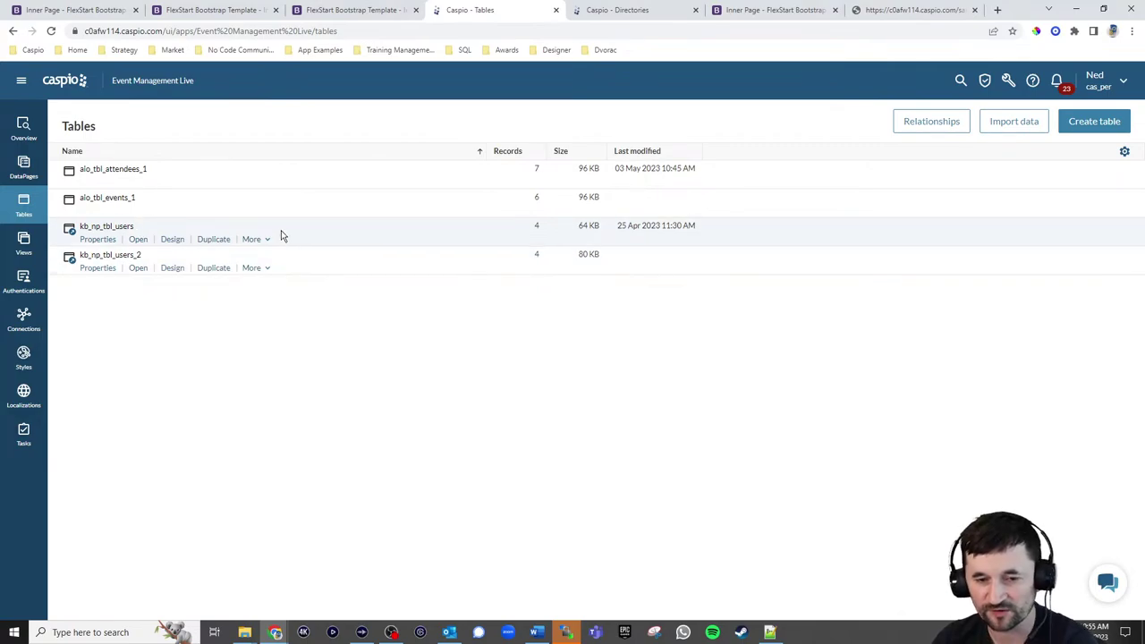
{"action": "left_click", "coordinate": [1081, 127]}
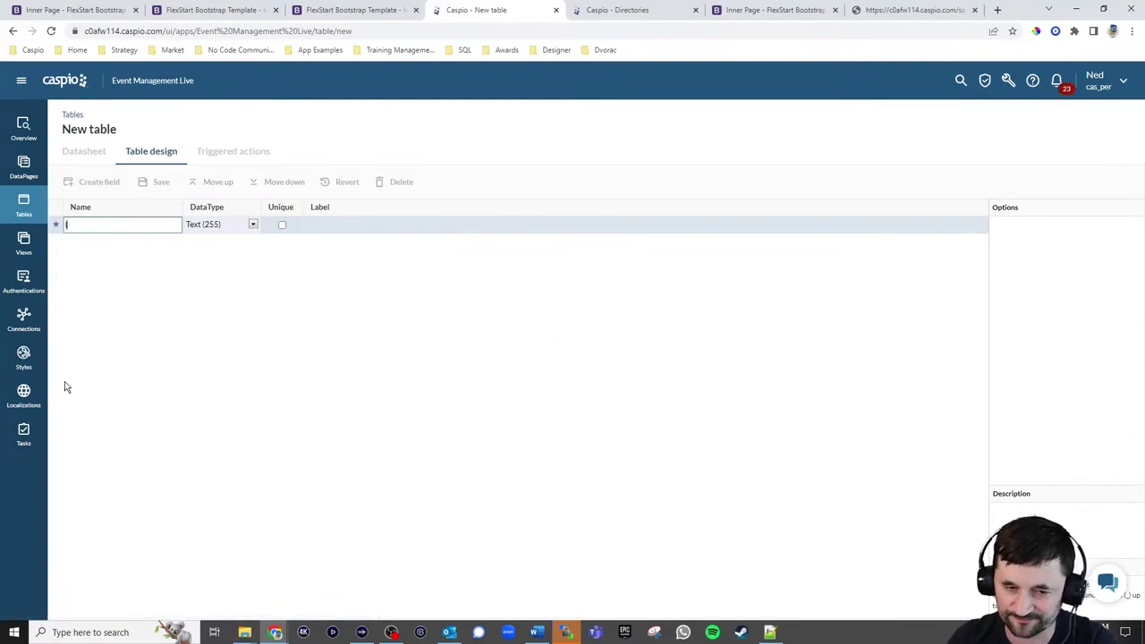
Add an Autonumber ID field, followed by Name and Email fields
{"action": "type", "text": "ID"}
{"action": "left_click", "coordinate": [233, 225]}
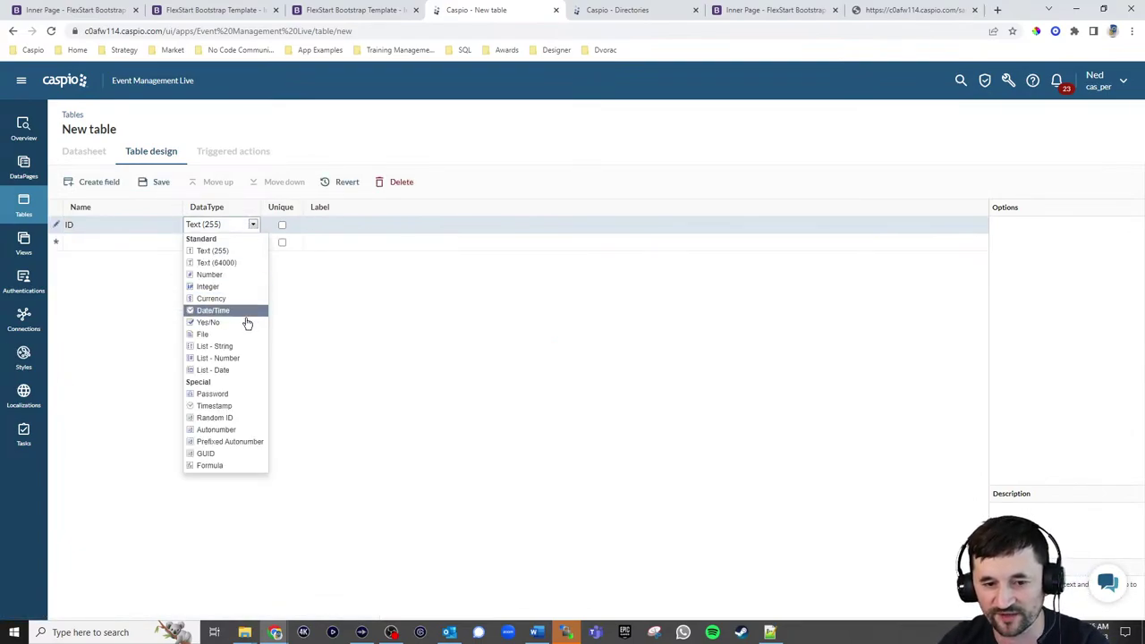
{"action": "left_click", "coordinate": [215, 429]}
{"action": "left_click", "coordinate": [109, 248]}
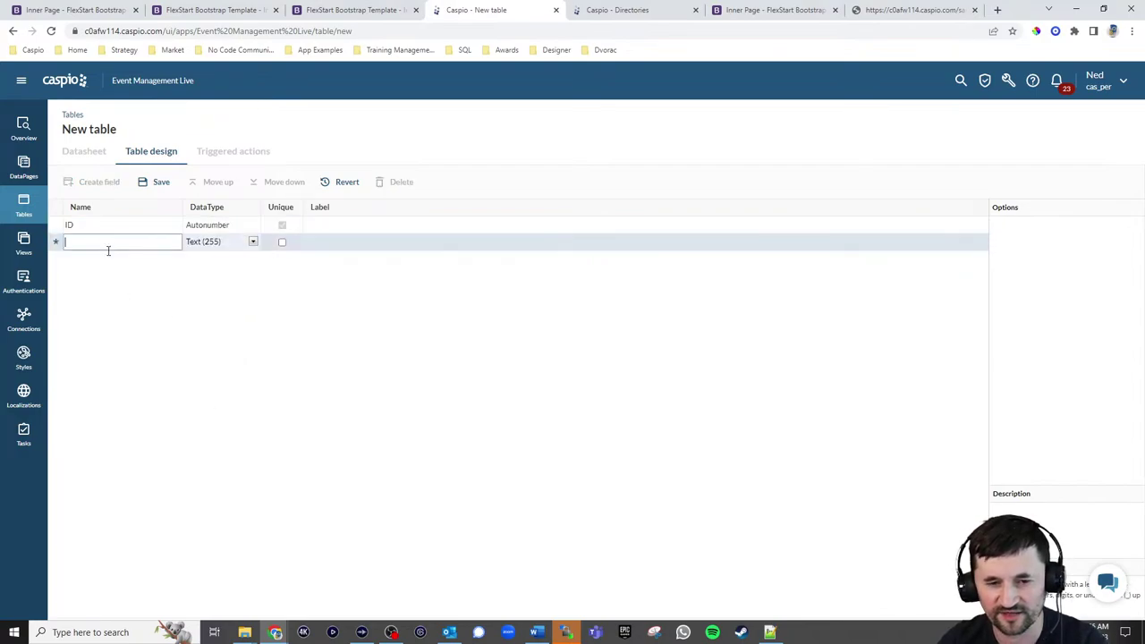
{"action": "type", "text": "Name"}
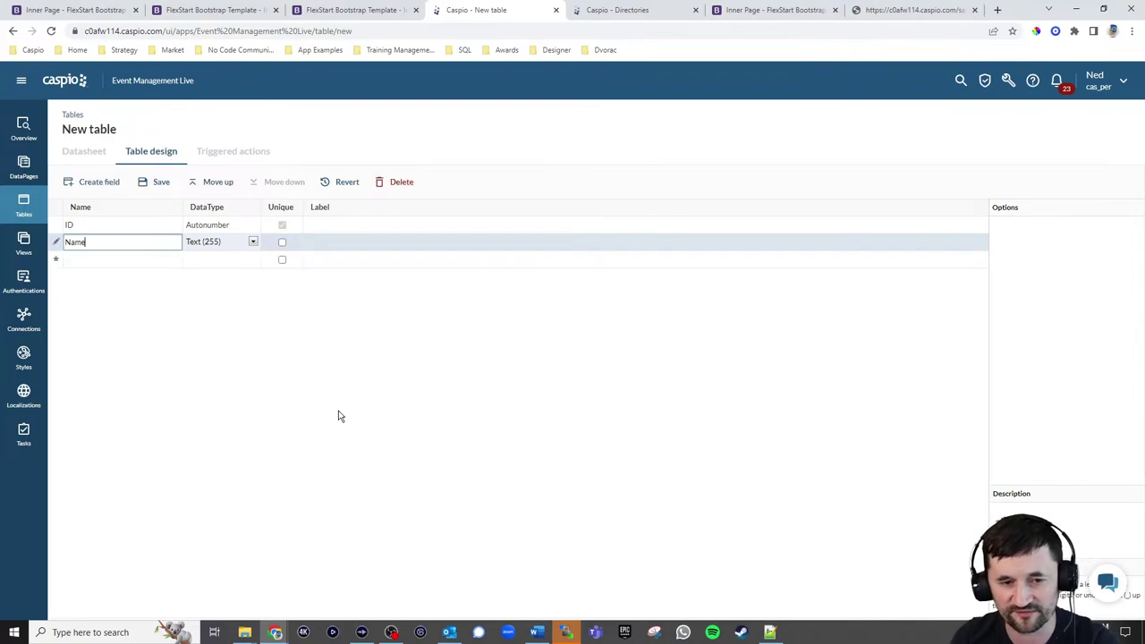
{"action": "key", "text": "Return"}
{"action": "type", "text": "ERm"}
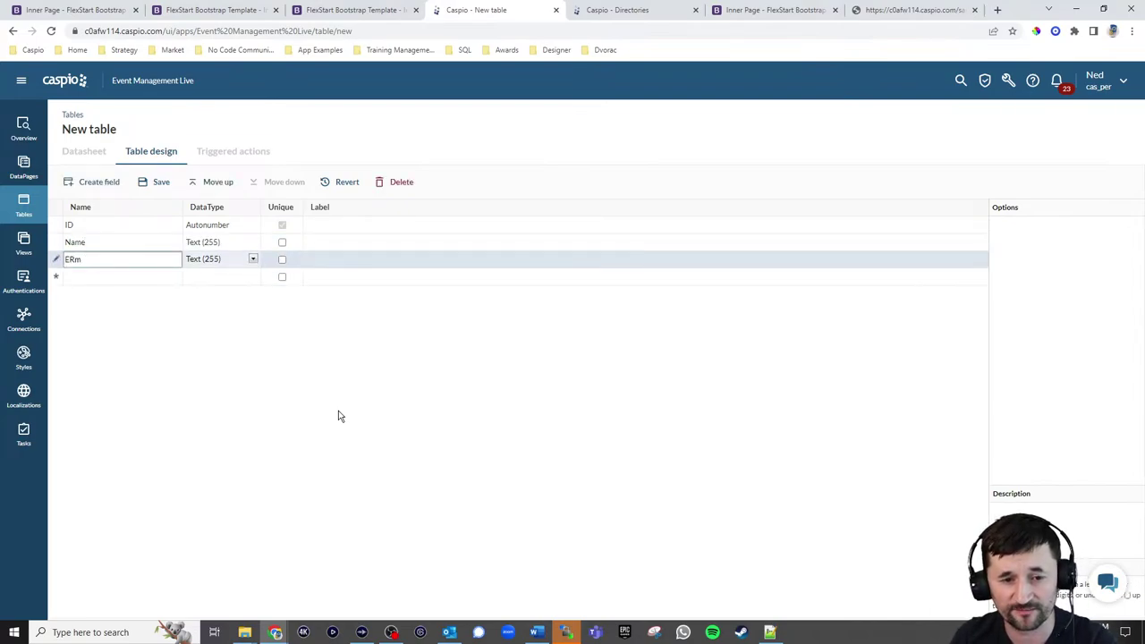
{"action": "type", "text": "ailail"}
{"action": "key", "text": "Return"}
Add a Password-type Password field, make Email unique, and save the table as np_em_usertable
{"action": "type", "text": "P"}
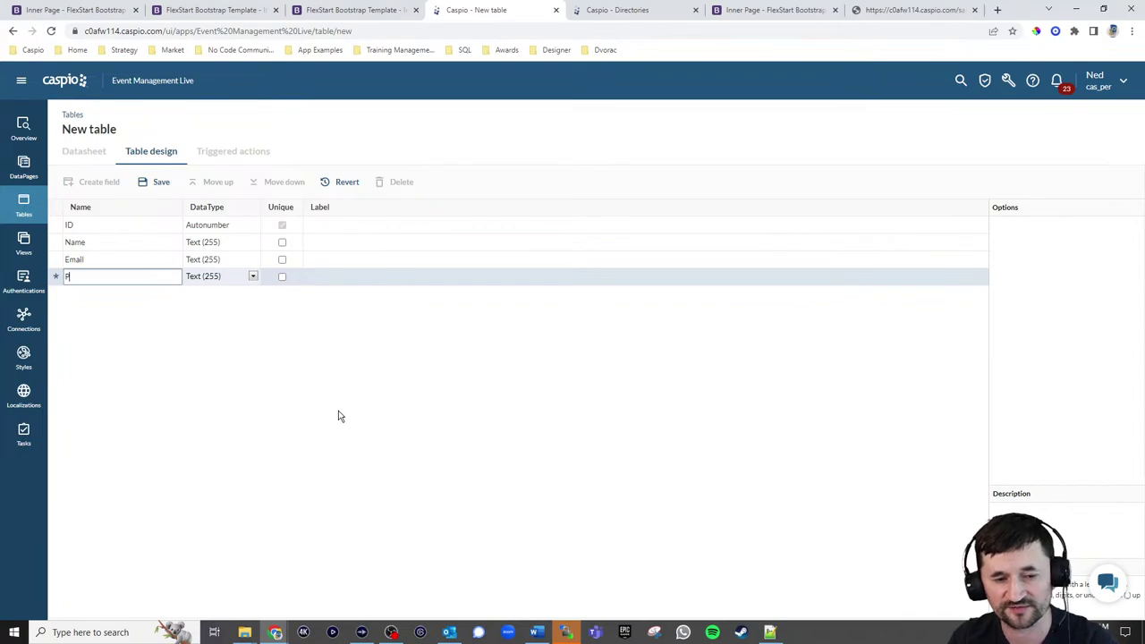
{"action": "type", "text": "assword"}
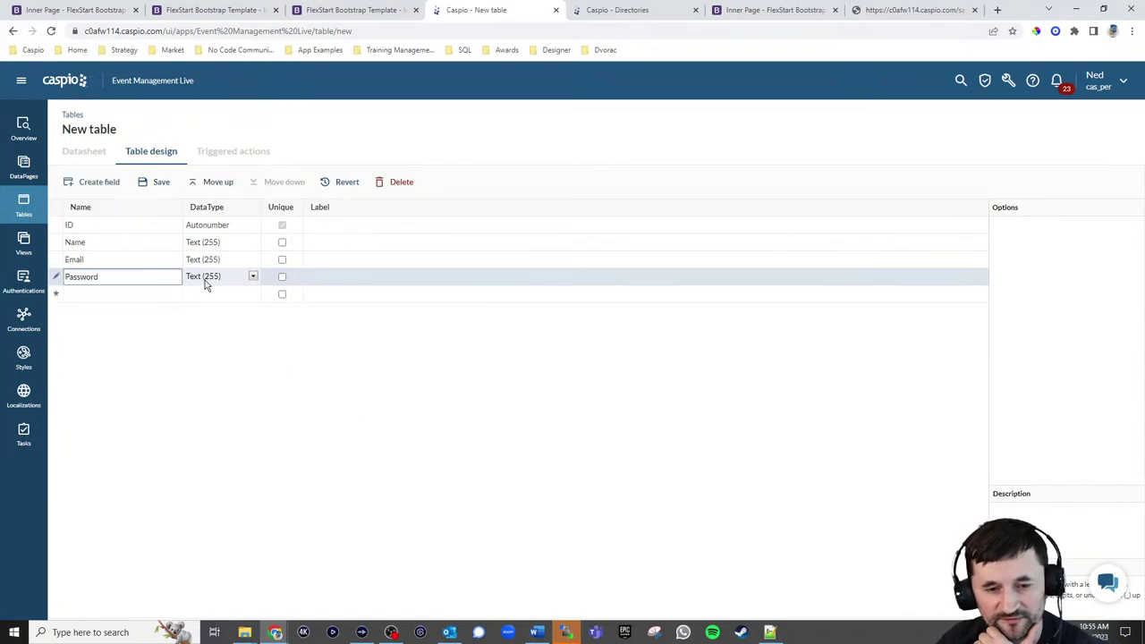
{"action": "left_click", "coordinate": [204, 278]}
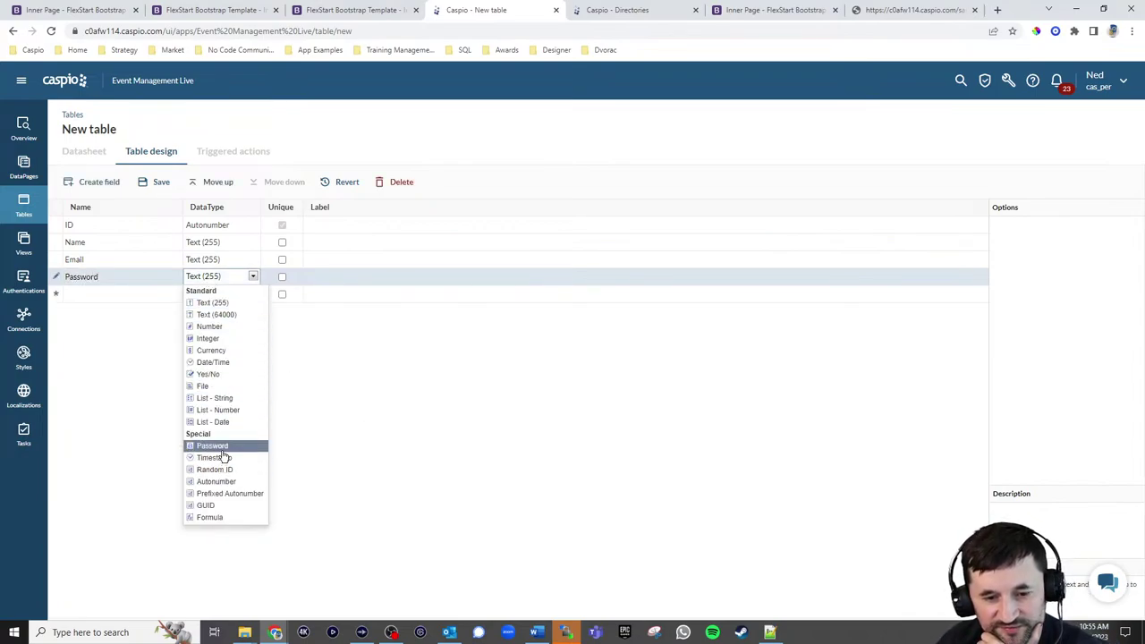
{"action": "left_click", "coordinate": [213, 446]}
{"action": "left_click", "coordinate": [282, 261]}
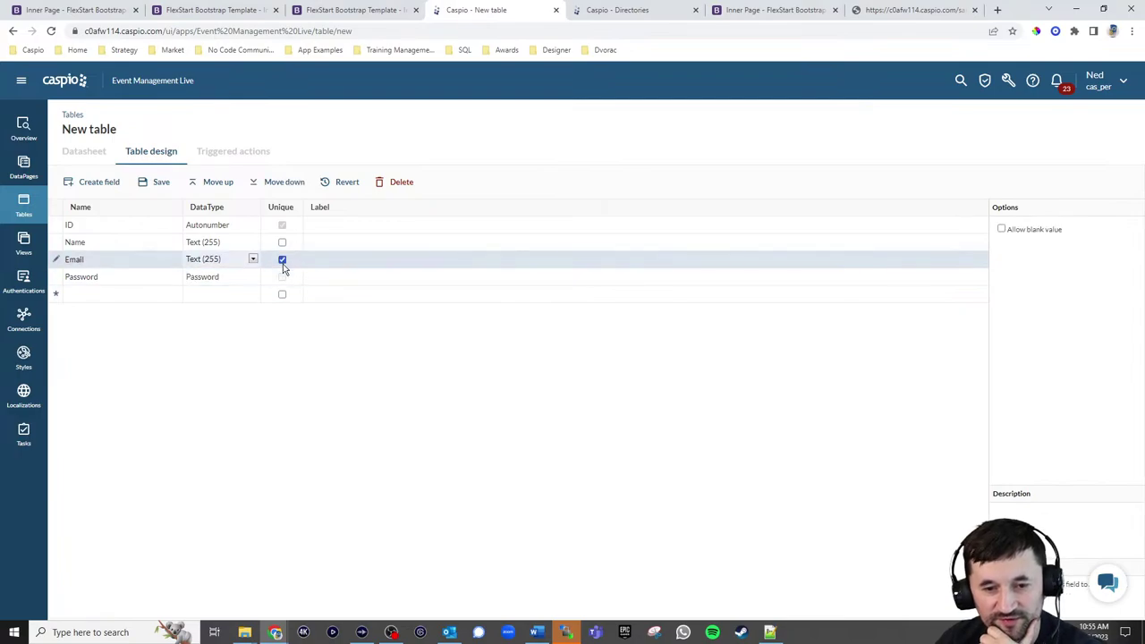
{"action": "left_click", "coordinate": [161, 182]}
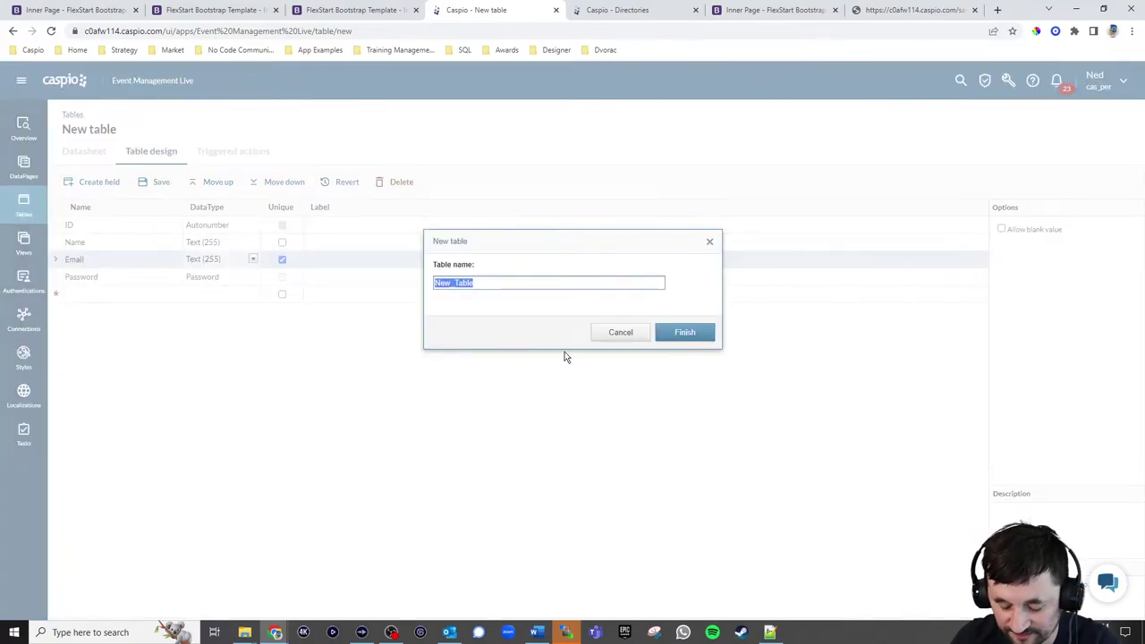
{"action": "type", "text": "np"}
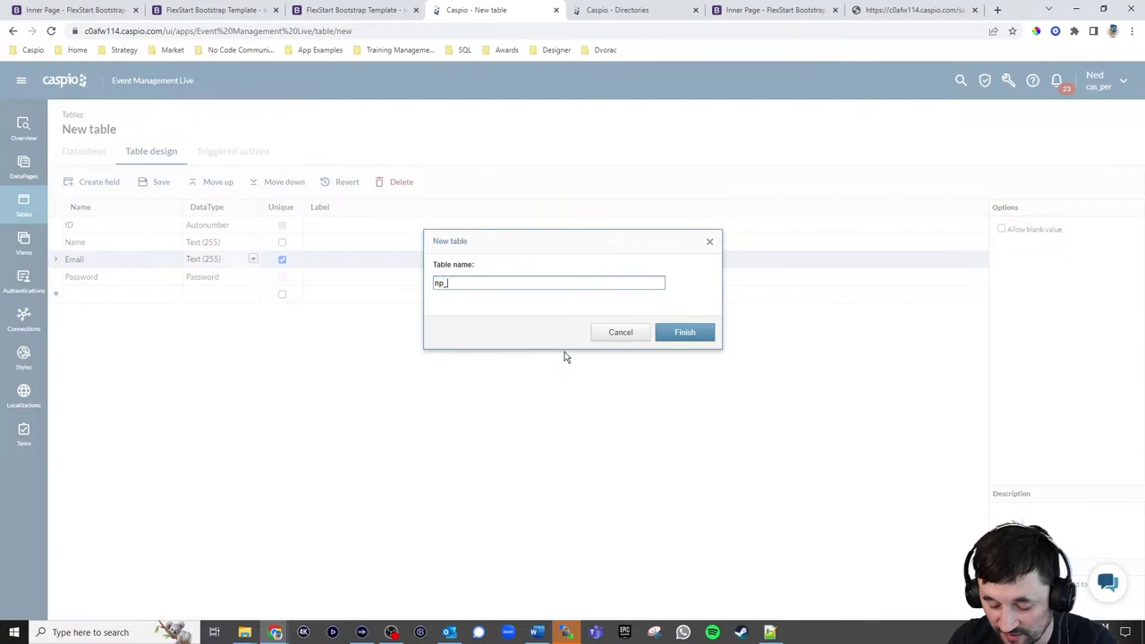
{"action": "type", "text": "_"}
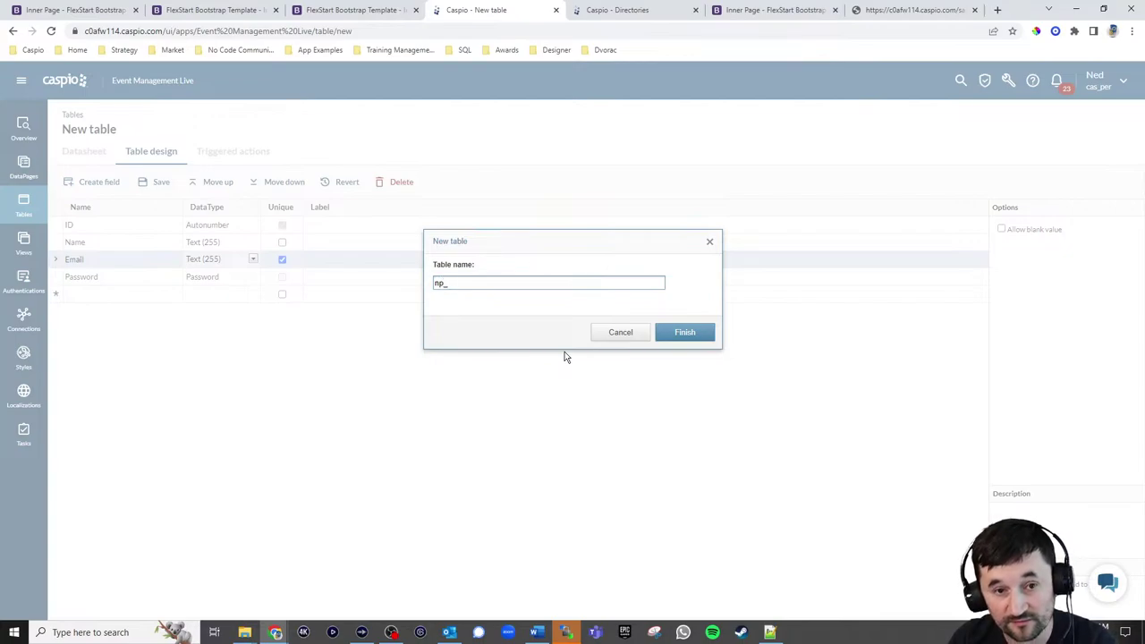
{"action": "type", "text": "em"}
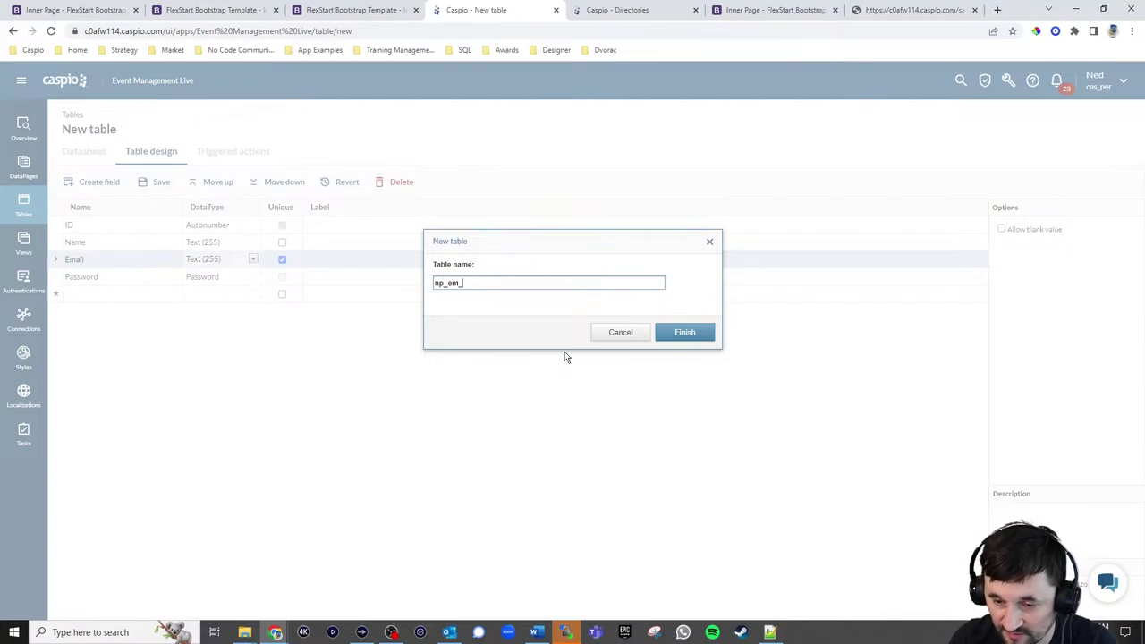
{"action": "type", "text": "_"}
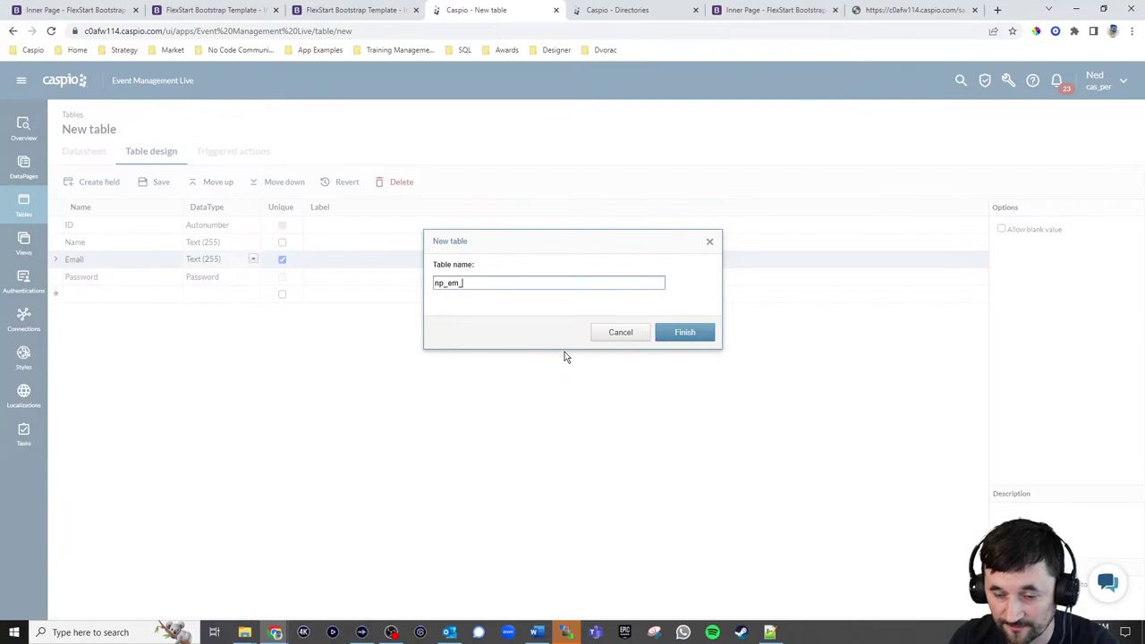
{"action": "type", "text": "members"}
{"action": "key", "text": "Return"}
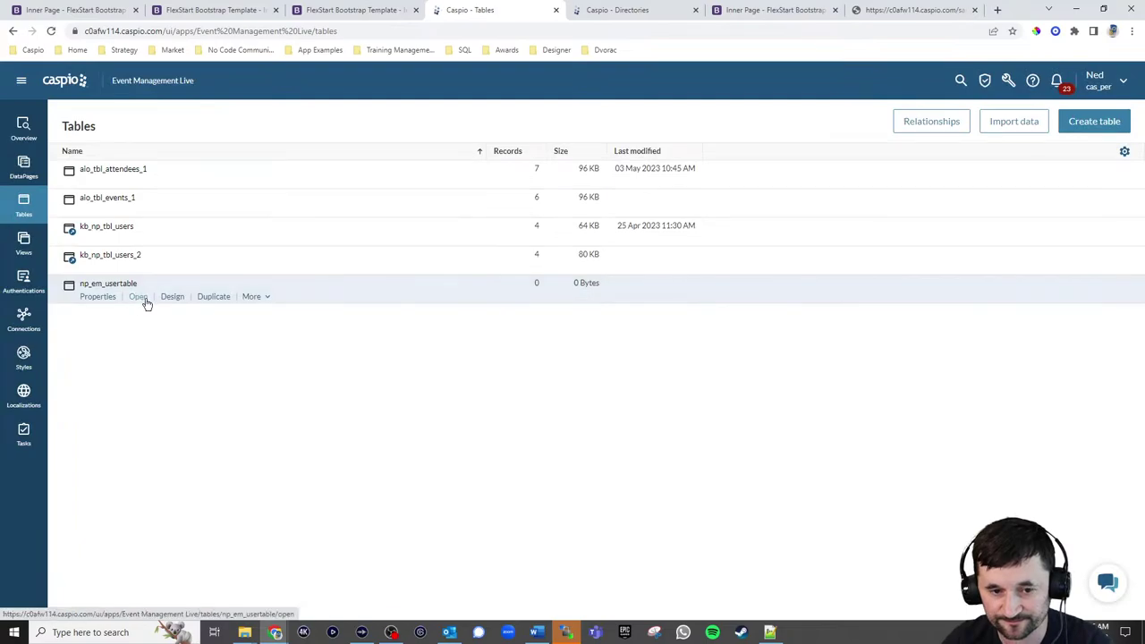
In the np_em_usertable datasheet, enter the test user's name and e-mail in a new record
{"action": "left_click", "coordinate": [146, 303]}
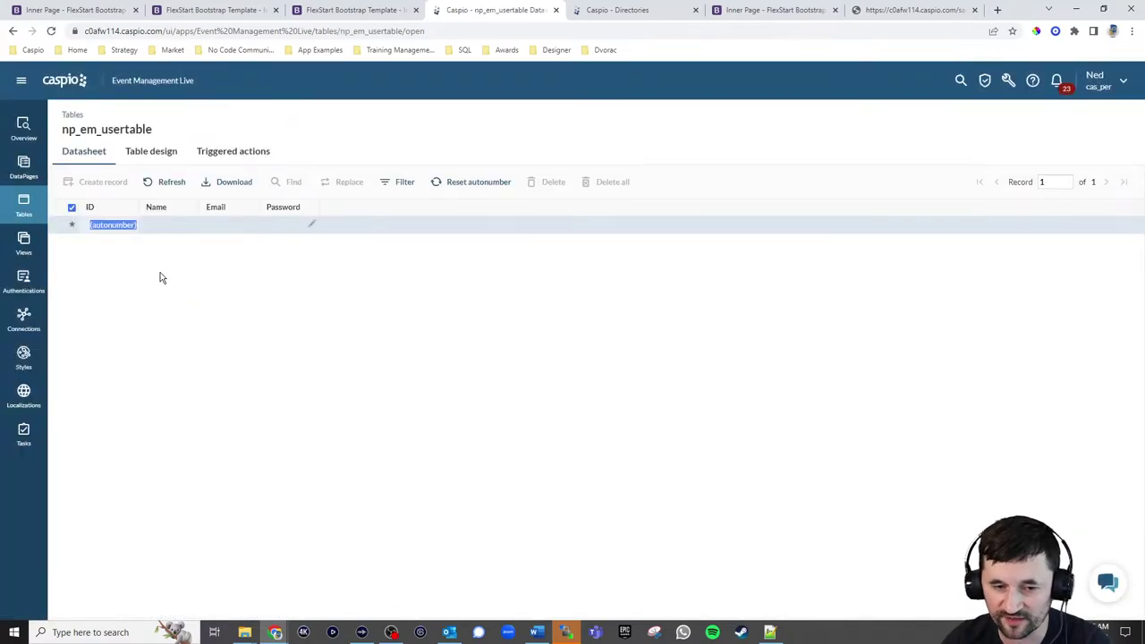
{"action": "key", "text": "Tab"}
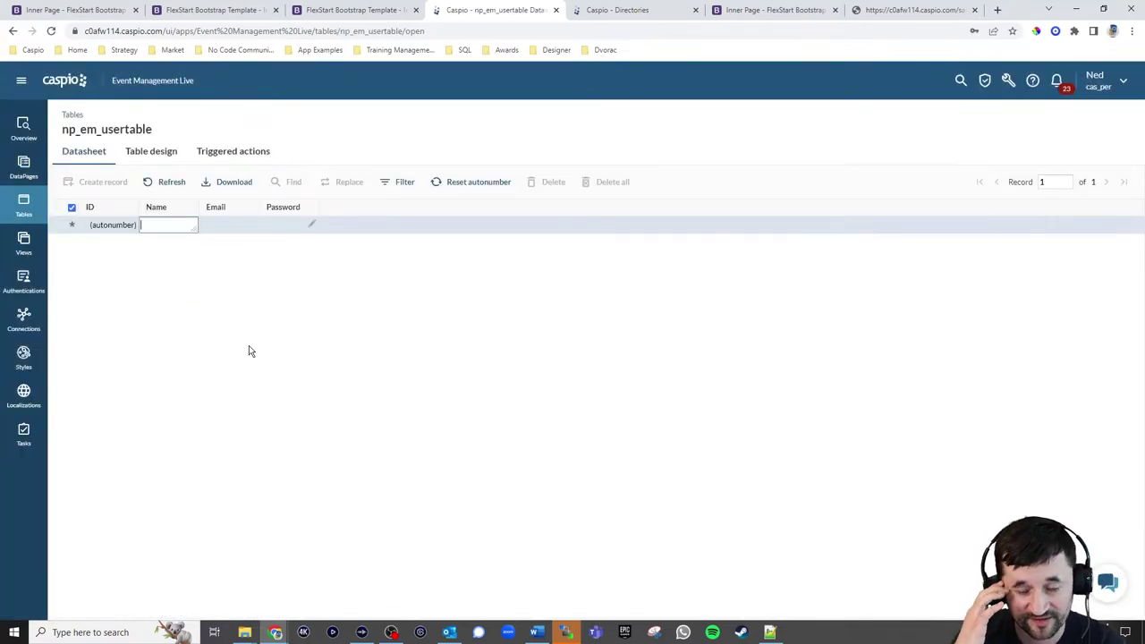
{"action": "type", "text": "Ned"}
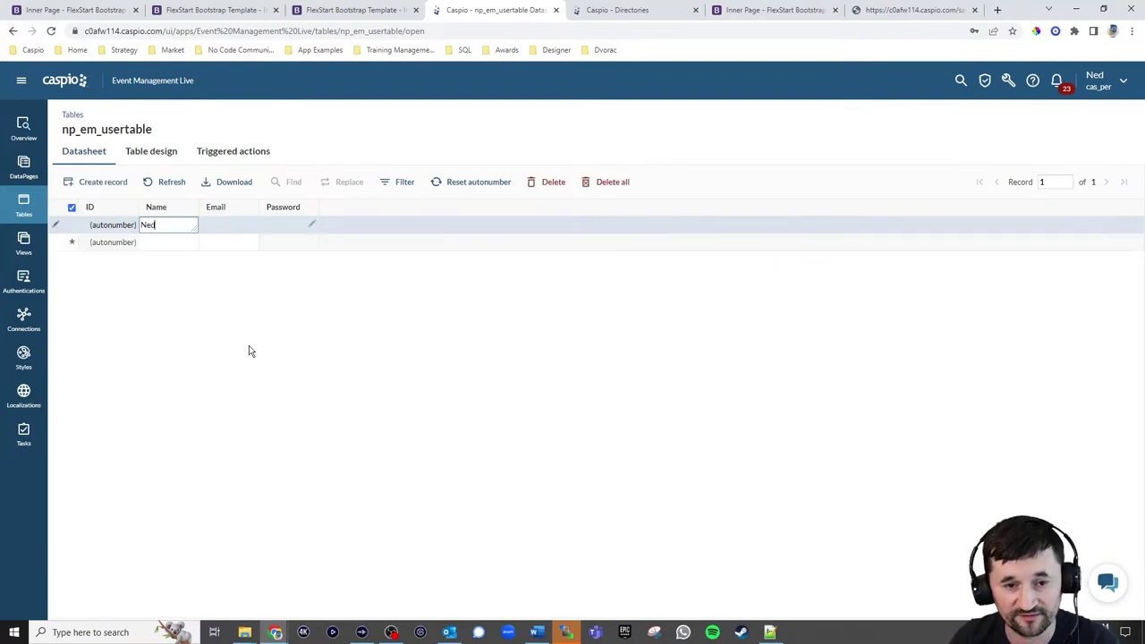
{"action": "key", "text": "Tab"}
{"action": "type", "text": "np@test.com"}
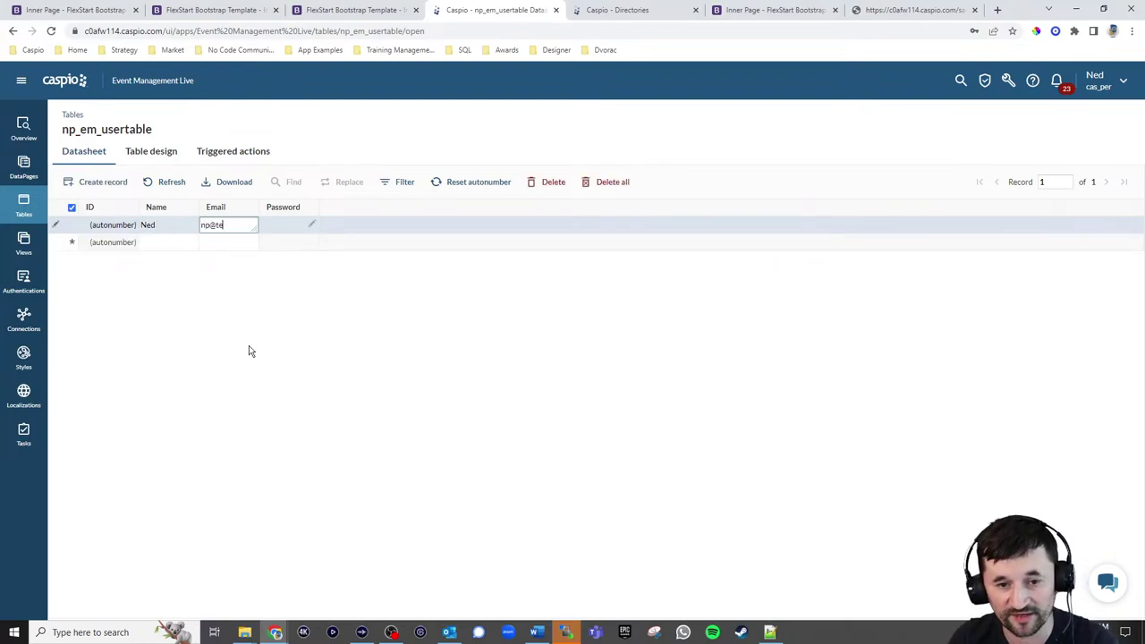
Set and confirm the record's password, save it, and return to Authentications
{"action": "left_click", "coordinate": [313, 224]}
{"action": "type", "text": "123"}
{"action": "left_click", "coordinate": [580, 289]}
{"action": "type", "text": "123"}
{"action": "key", "text": "Return"}
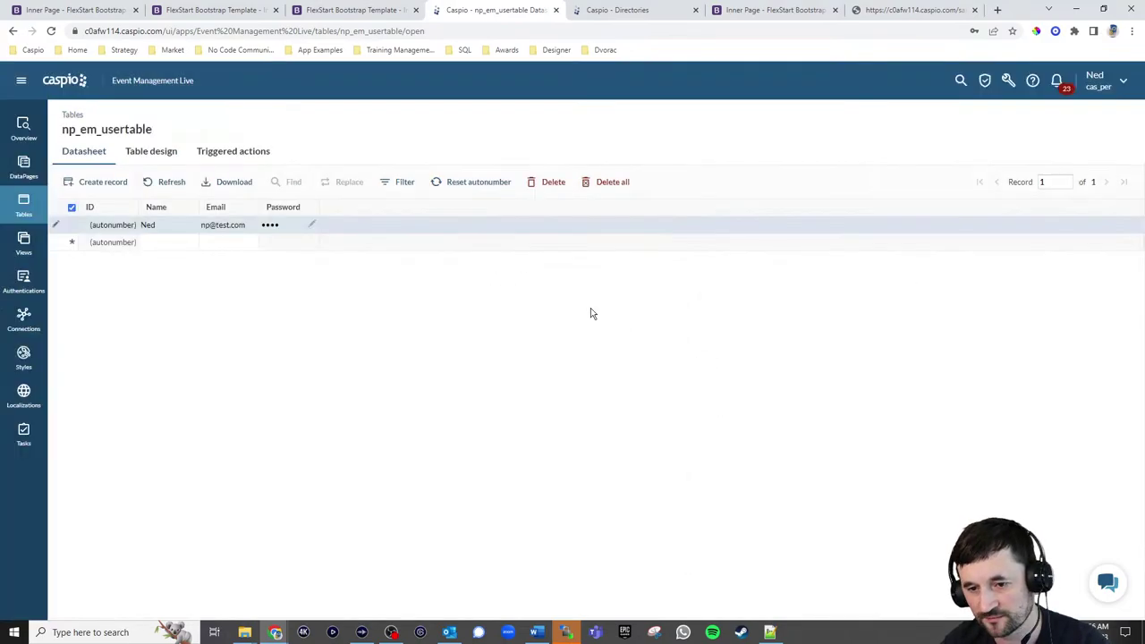
{"action": "left_click", "coordinate": [177, 243]}
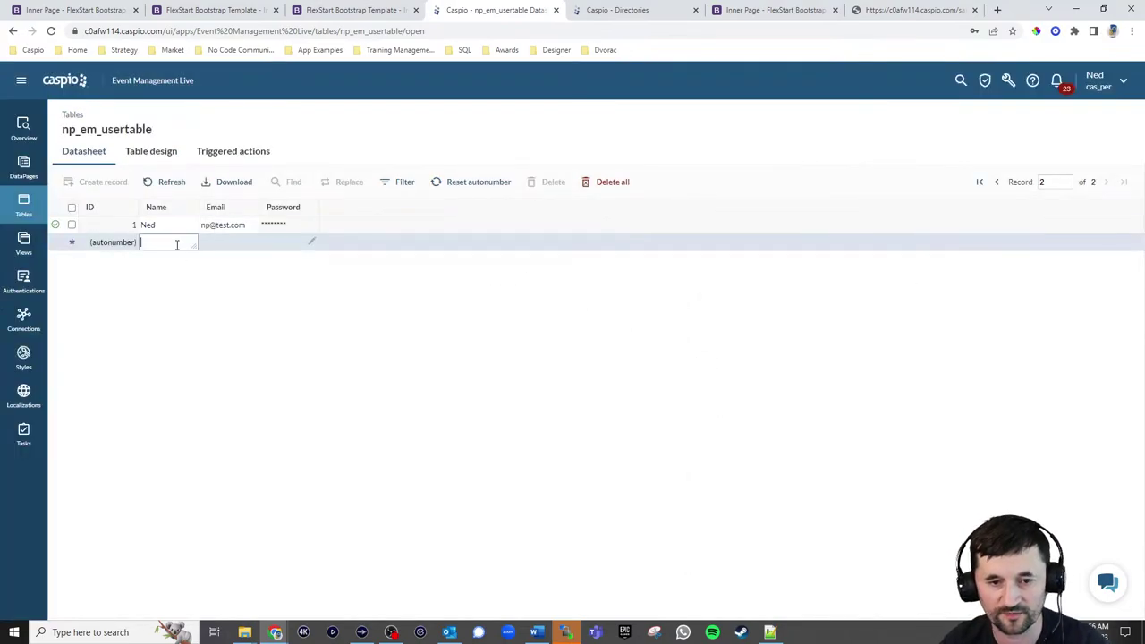
{"action": "left_click", "coordinate": [24, 284]}
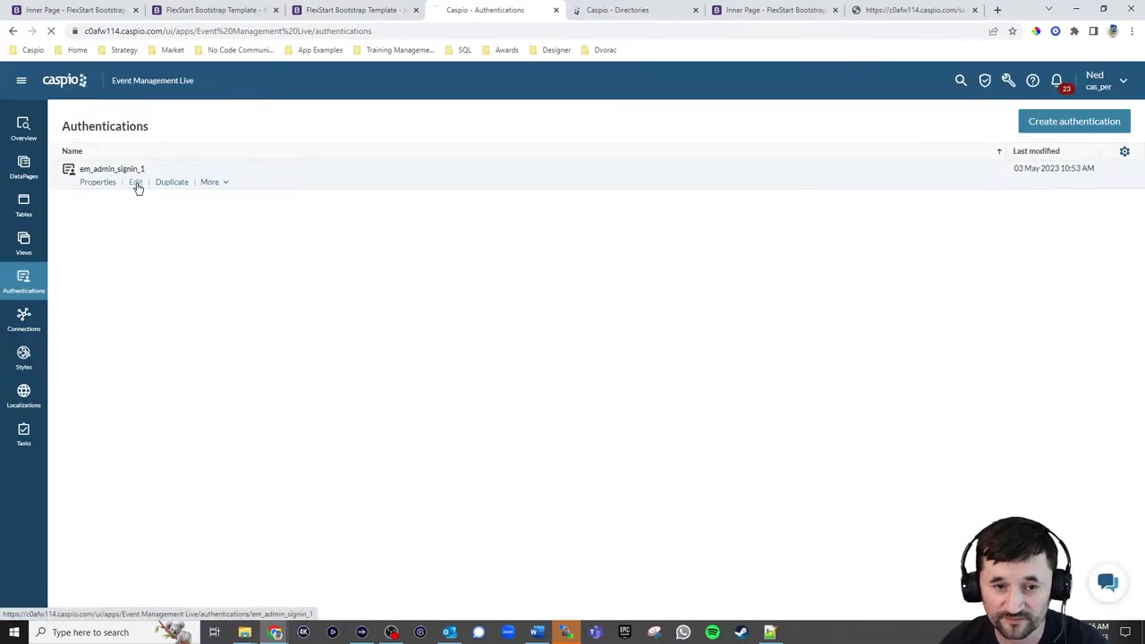
Set em_admin_signin_1's authentication data source to np_em_usertable
{"action": "left_click", "coordinate": [136, 184]}
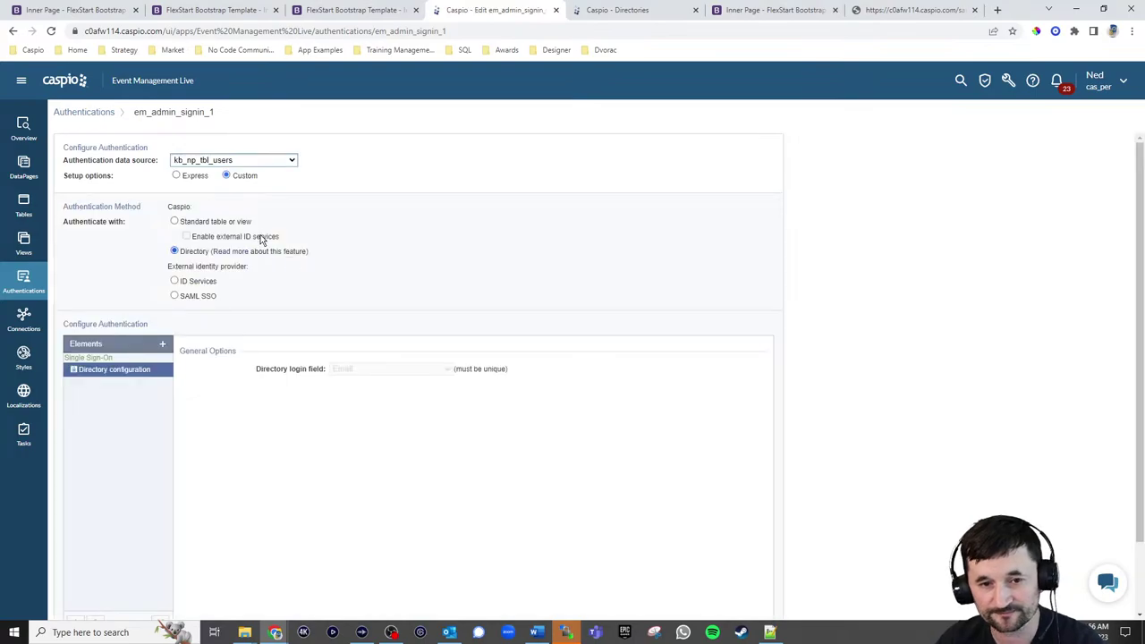
{"action": "left_click", "coordinate": [237, 163]}
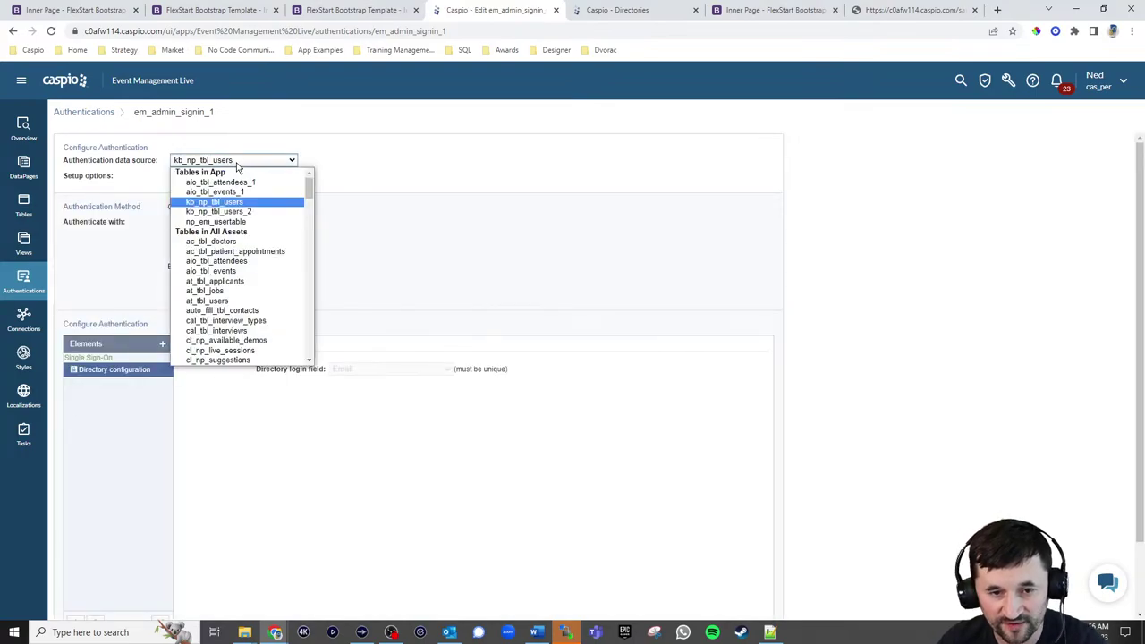
{"action": "left_click", "coordinate": [238, 221]}
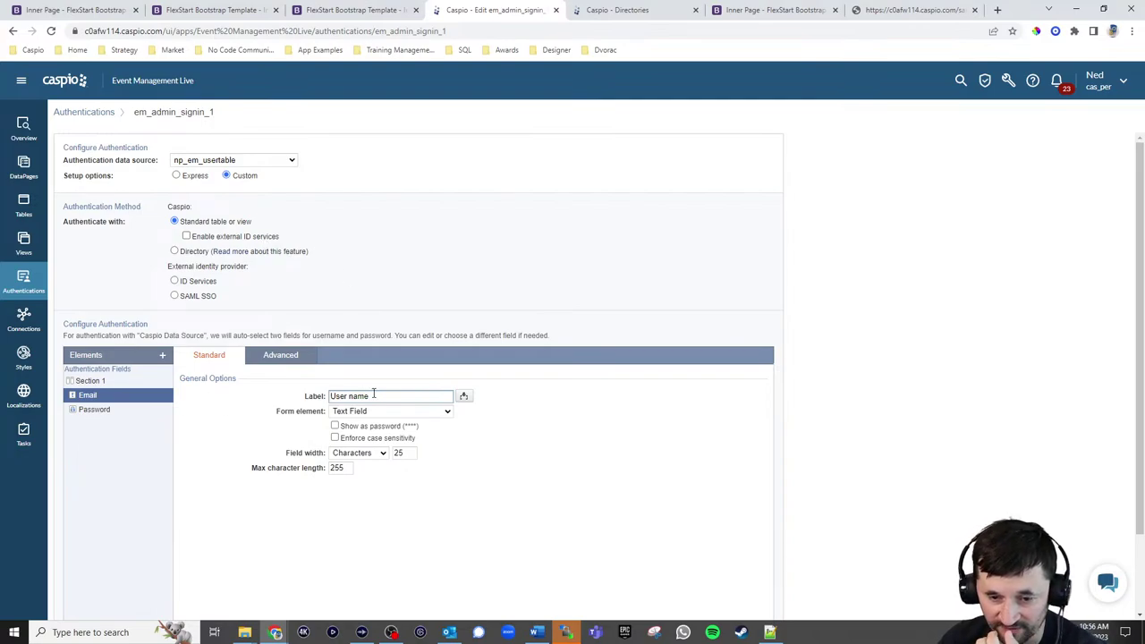
Relabel the User name field as Email, expand Advanced Settings, and save the authentication
{"action": "left_click_drag", "start_coordinate": [373, 395], "coordinate": [316, 394]}
{"action": "type", "text": "Emai"}
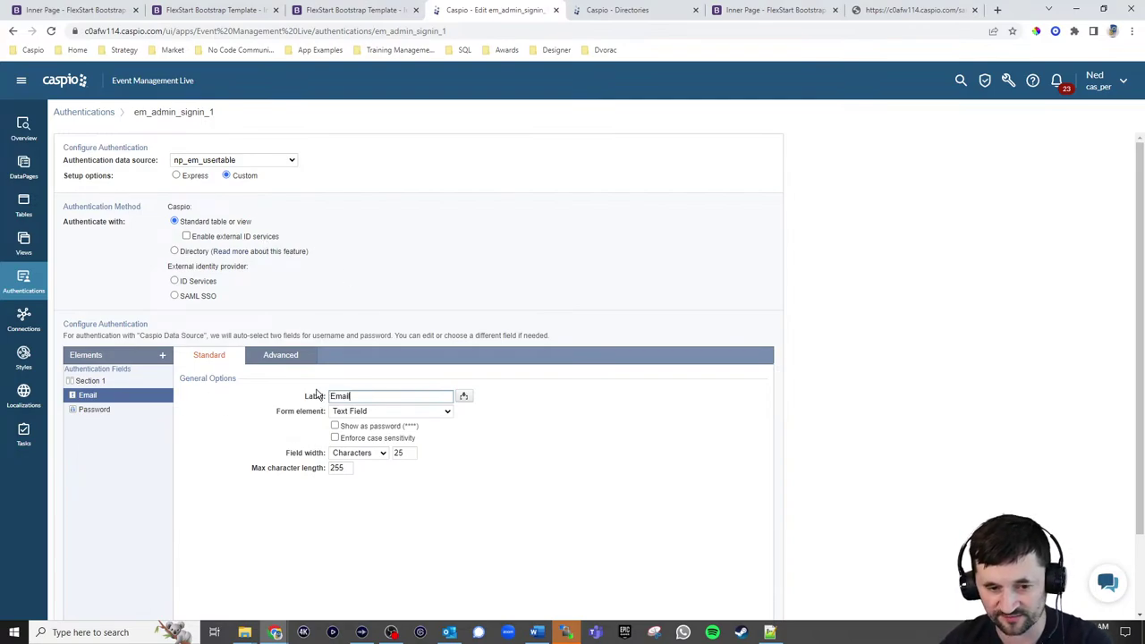
{"action": "type", "text": "l"}
{"action": "scroll", "coordinate": [912, 361], "scroll_direction": "down", "scroll_amount": 1}
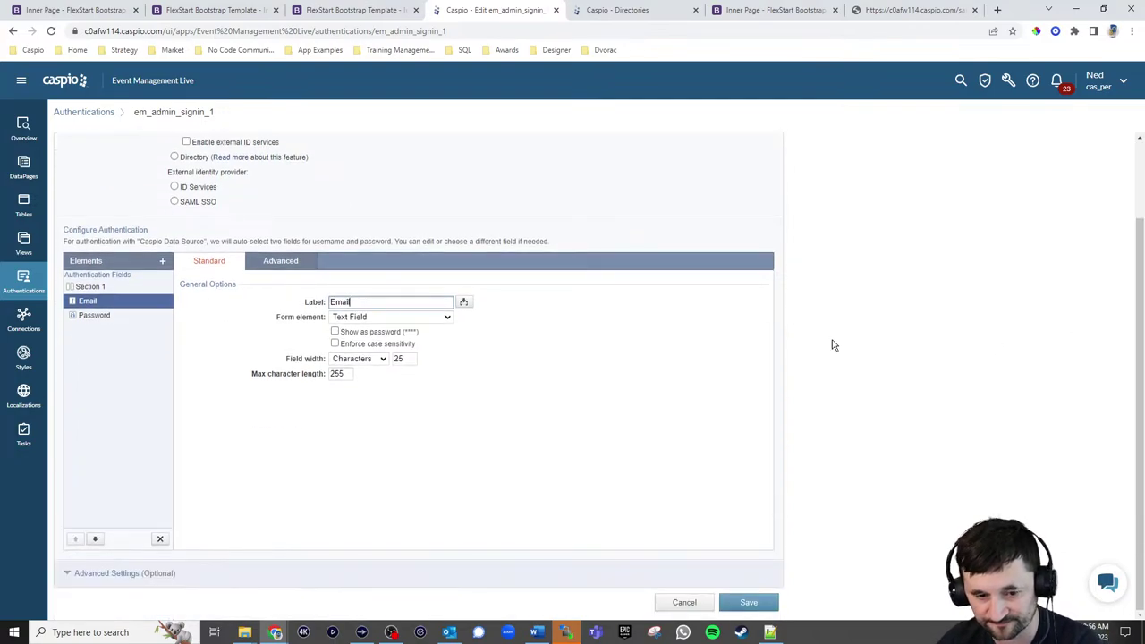
{"action": "left_click", "coordinate": [98, 568]}
{"action": "scroll", "coordinate": [491, 414], "scroll_direction": "down", "scroll_amount": 2}
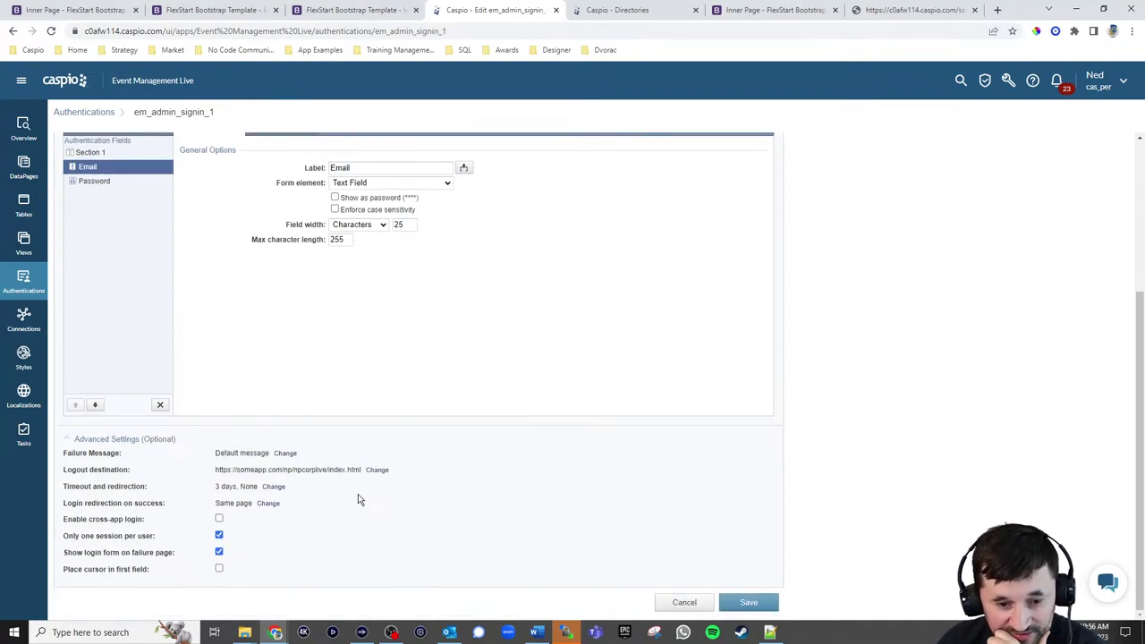
{"action": "left_click", "coordinate": [759, 602]}
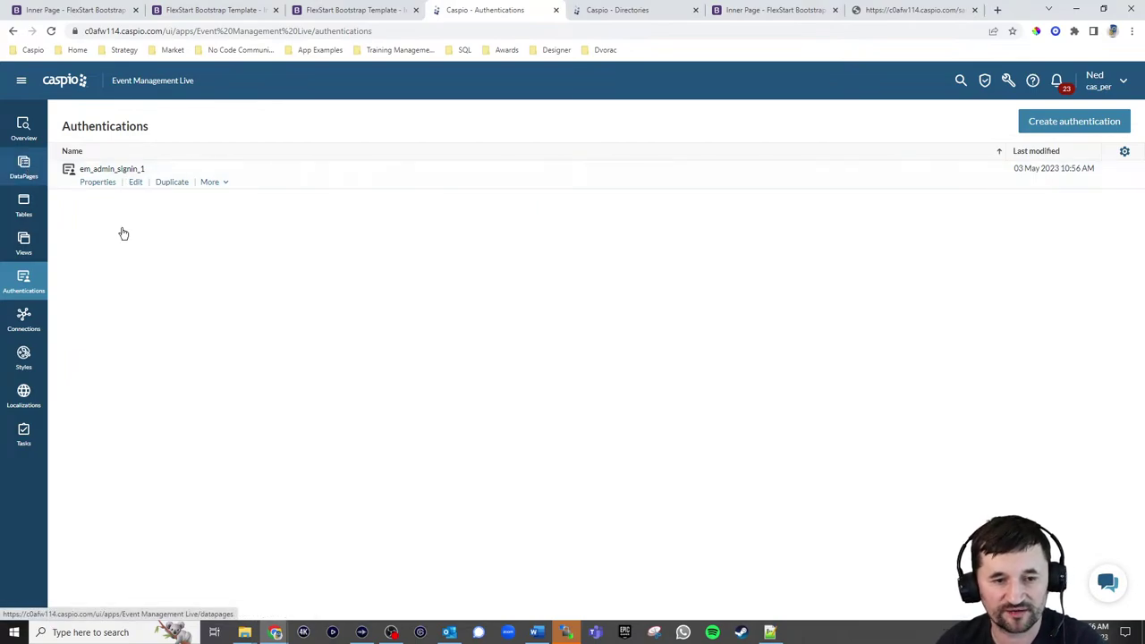
Re-run the Internal folder's Create Event DataPage through its wizard to Finish, then return to the sign-on tab
{"action": "left_click", "coordinate": [44, 195]}
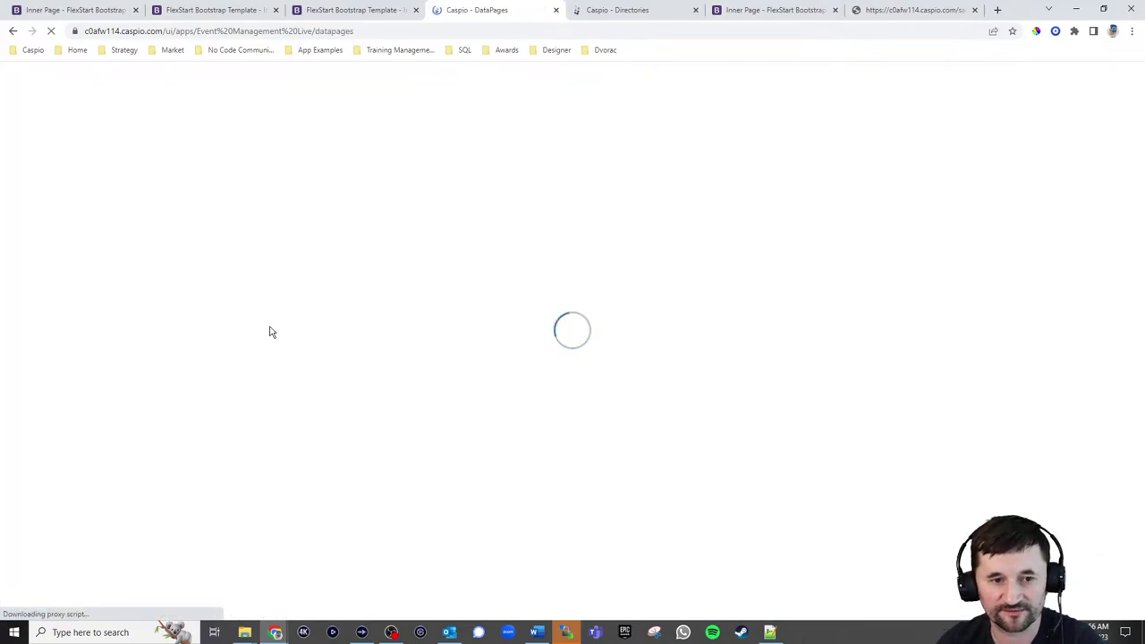
{"action": "left_click", "coordinate": [120, 217]}
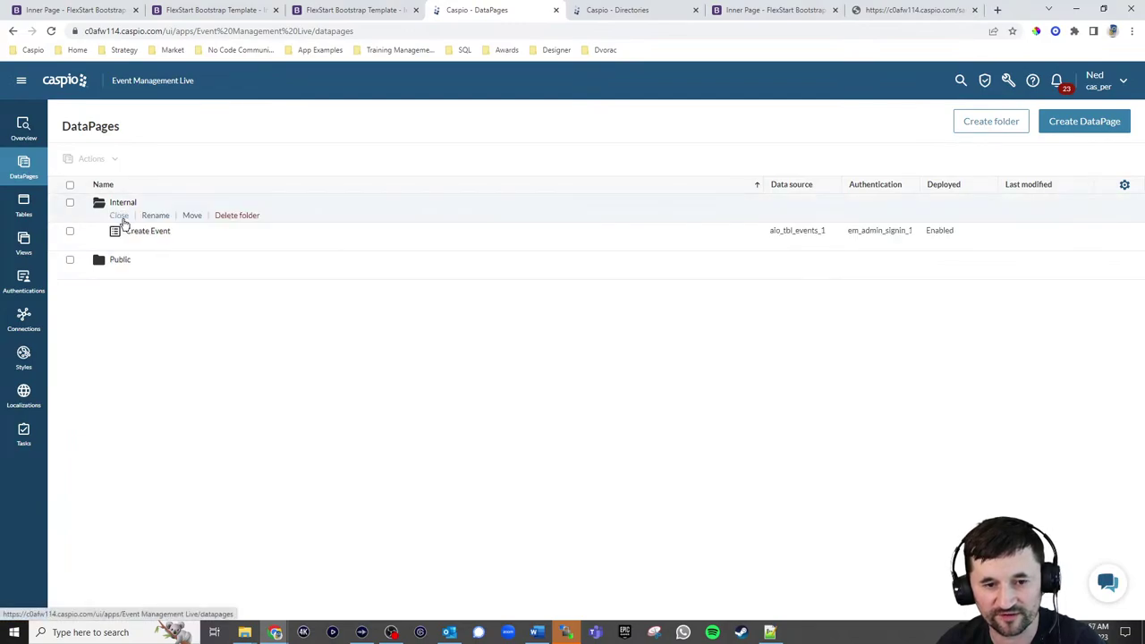
{"action": "left_click", "coordinate": [180, 245]}
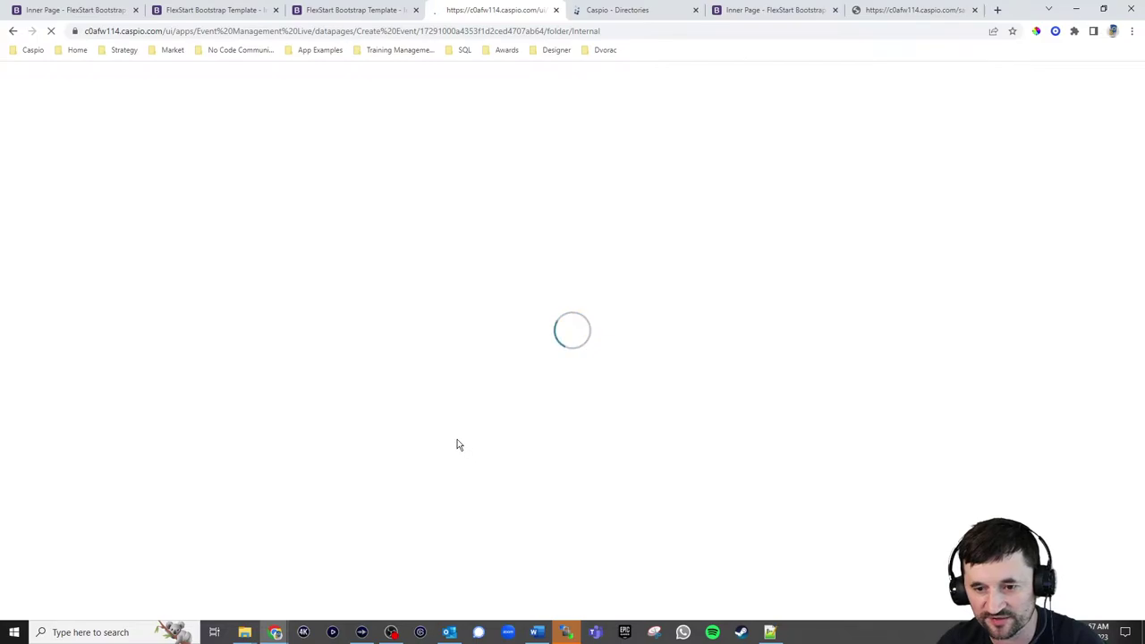
{"action": "left_click", "coordinate": [413, 444]}
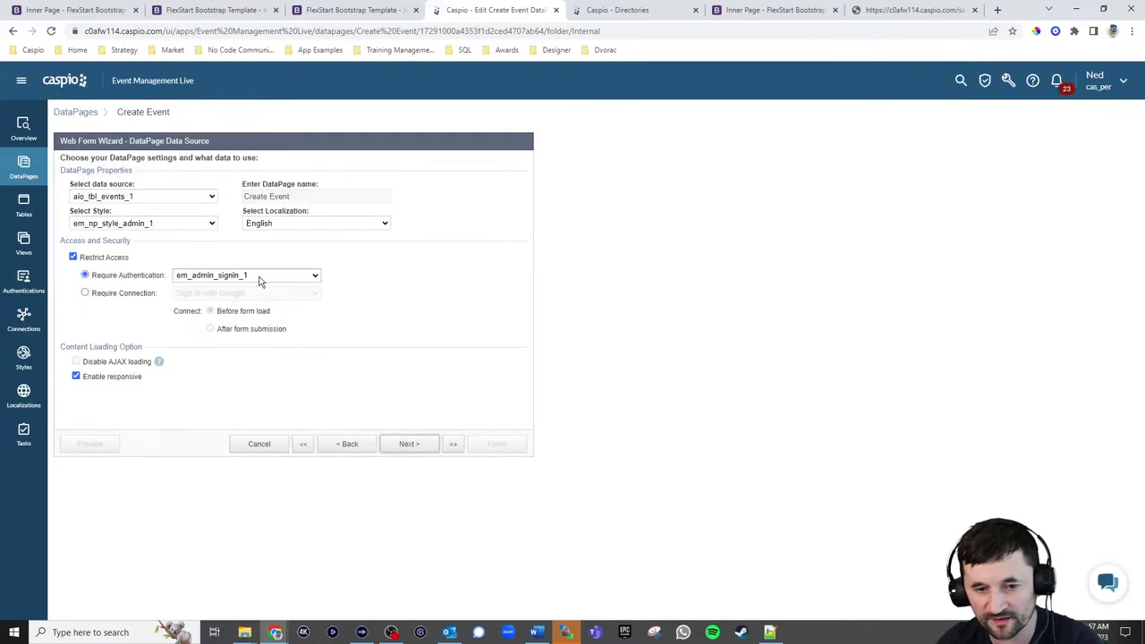
{"action": "left_click", "coordinate": [409, 444]}
{"action": "left_click", "coordinate": [496, 445]}
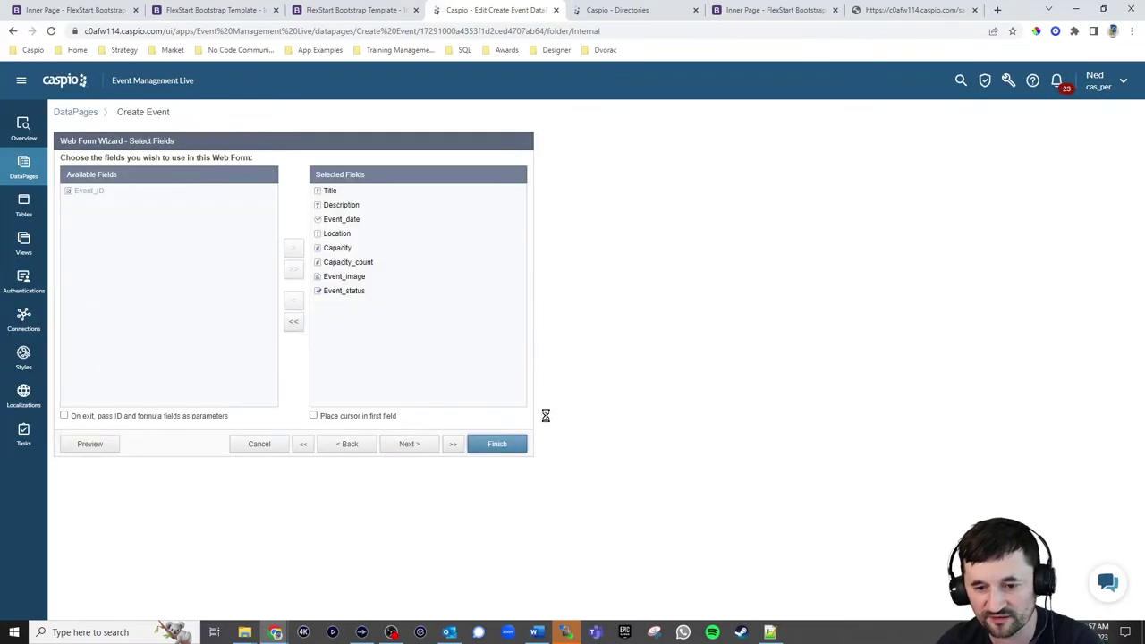
{"action": "left_click", "coordinate": [903, 10]}
Load someapp.com/np/npadmin and go to the portal's New Event page
{"action": "left_click", "coordinate": [812, 35]}
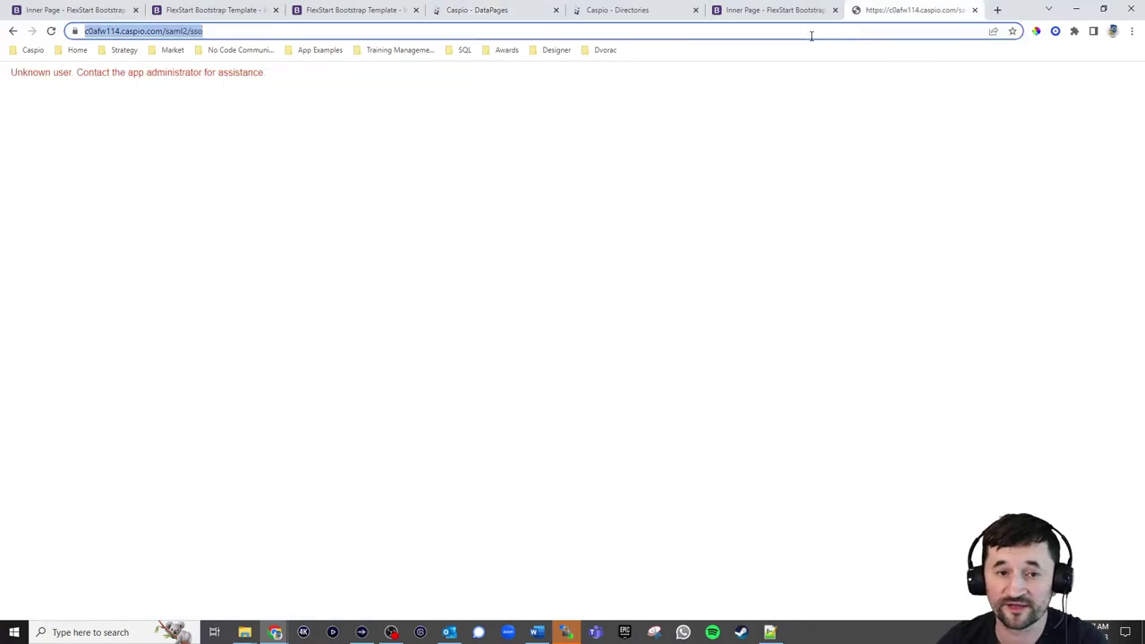
{"action": "type", "text": "someapp.com/n"}
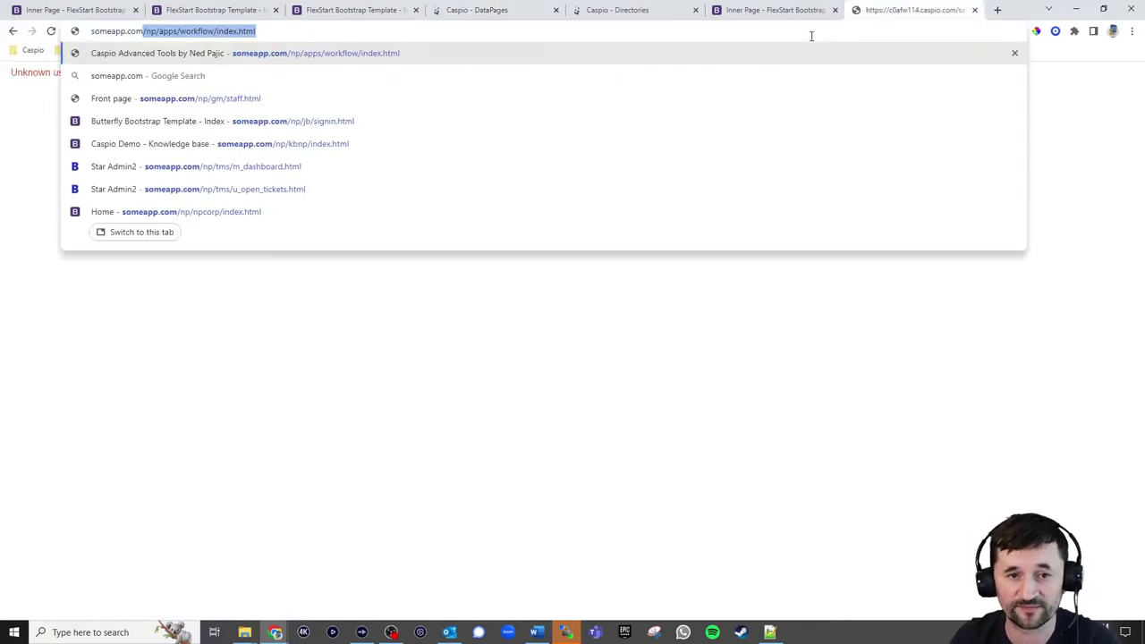
{"action": "type", "text": "p/"}
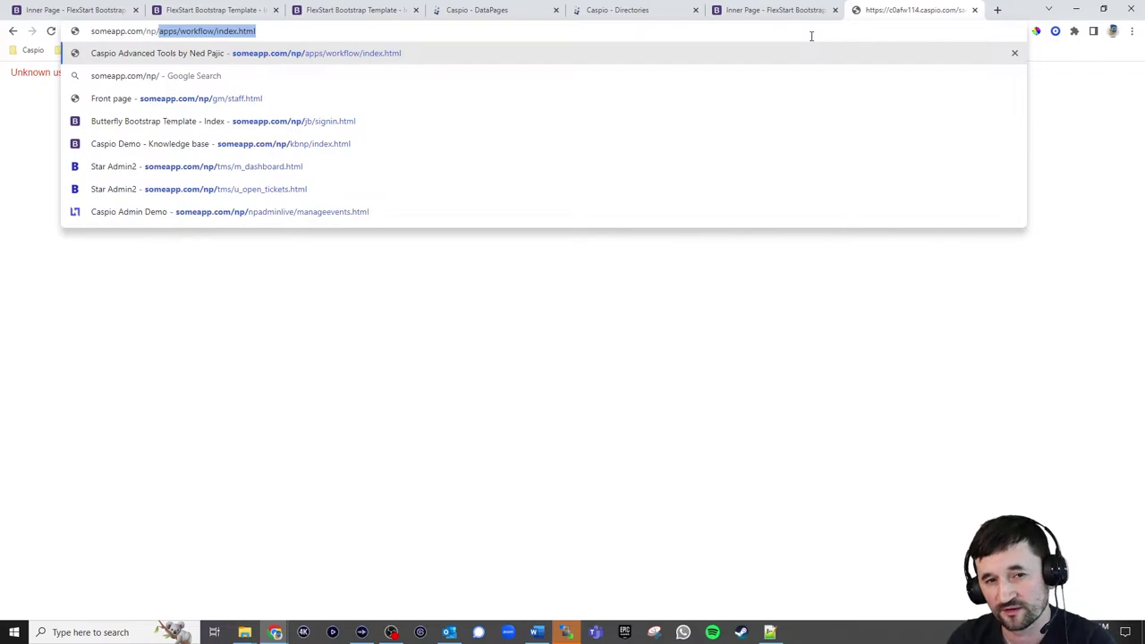
{"action": "type", "text": "npadminli"}
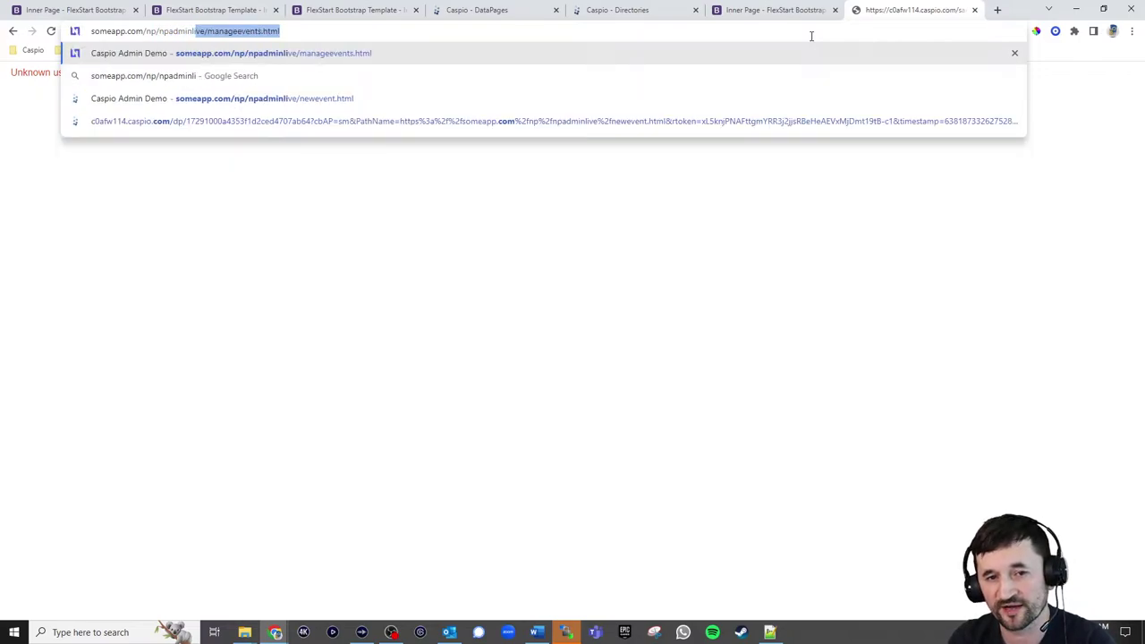
{"action": "key", "text": "Return"}
{"action": "left_click", "coordinate": [76, 204]}
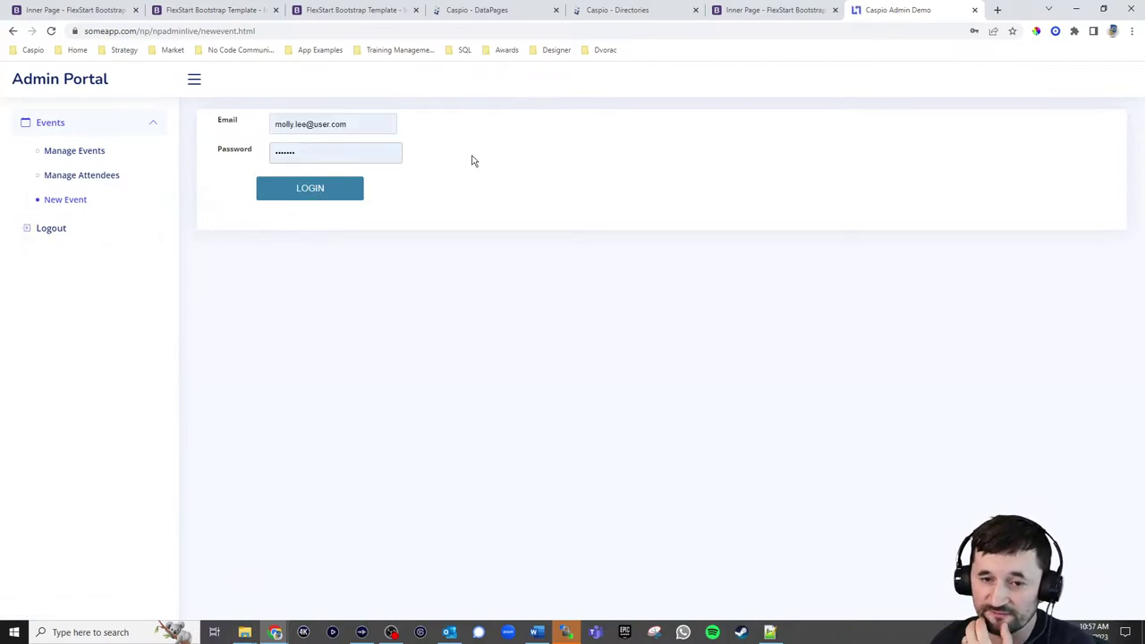
Start replacing the login email, checking the test user's details in the np_em_usertable datasheet
{"action": "left_click", "coordinate": [370, 126]}
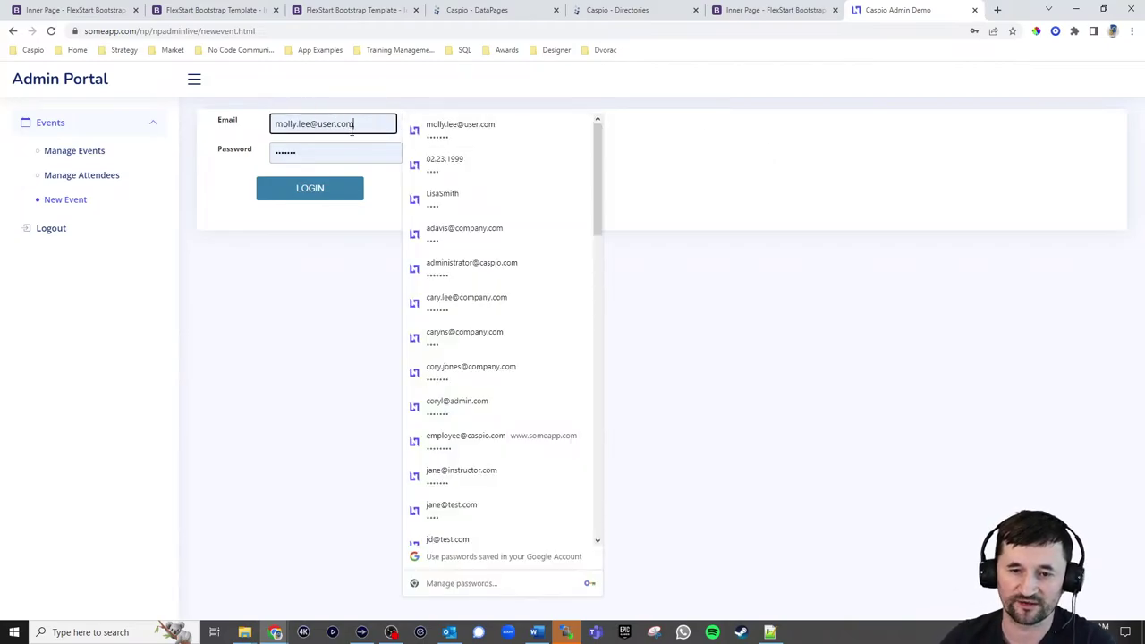
{"action": "left_click_drag", "start_coordinate": [351, 129], "coordinate": [230, 131]}
{"action": "type", "text": "n"}
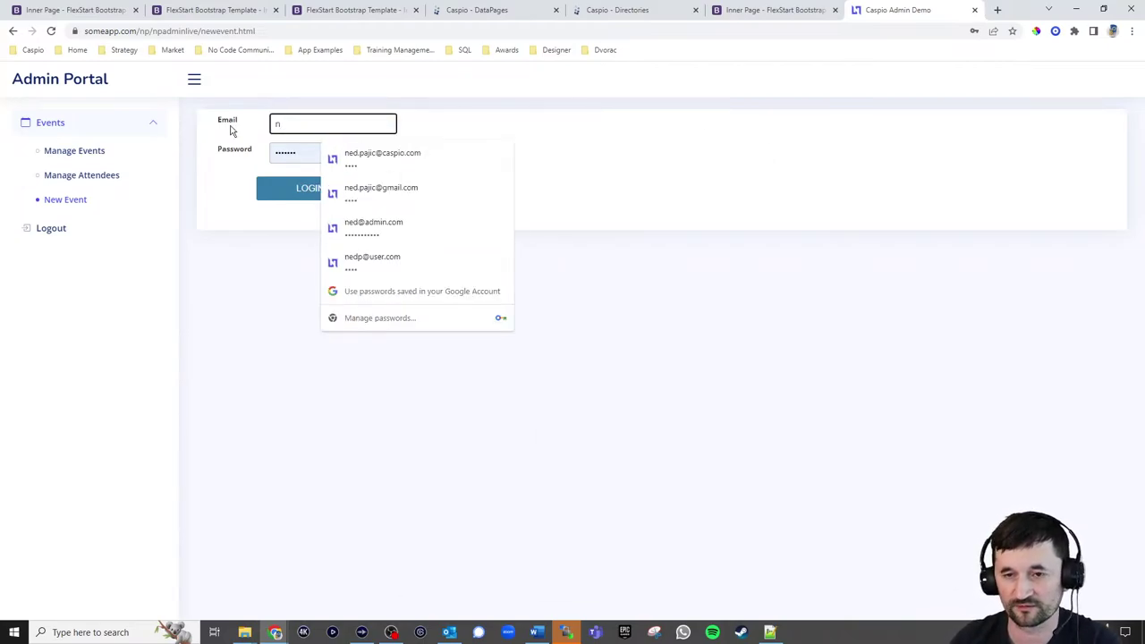
{"action": "left_click", "coordinate": [477, 10]}
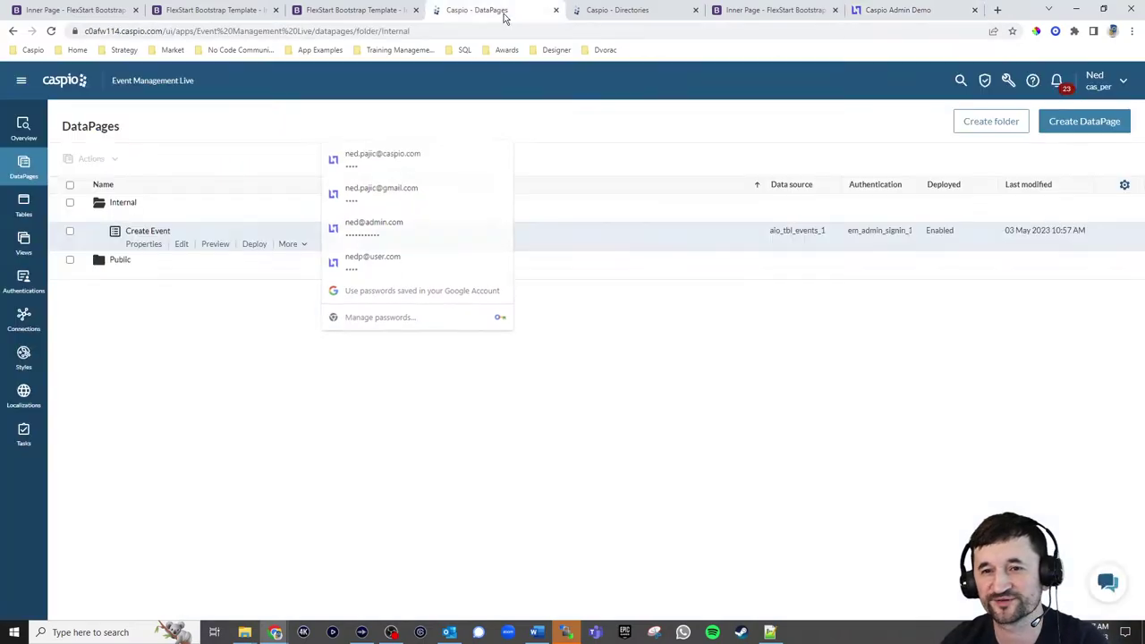
{"action": "left_click", "coordinate": [21, 205]}
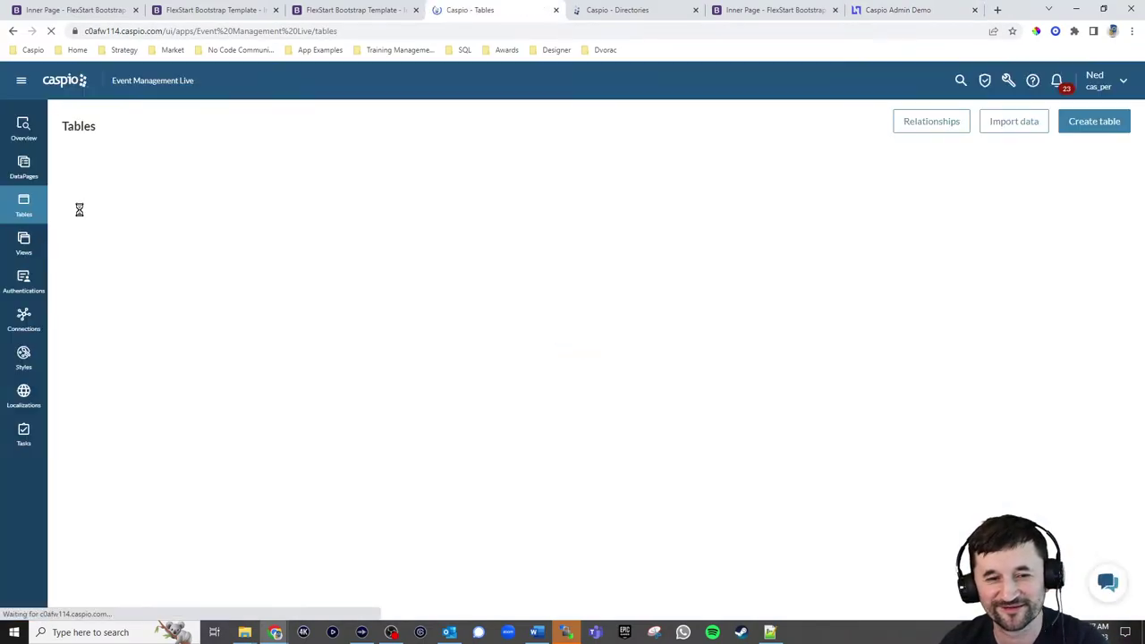
{"action": "left_click", "coordinate": [136, 296]}
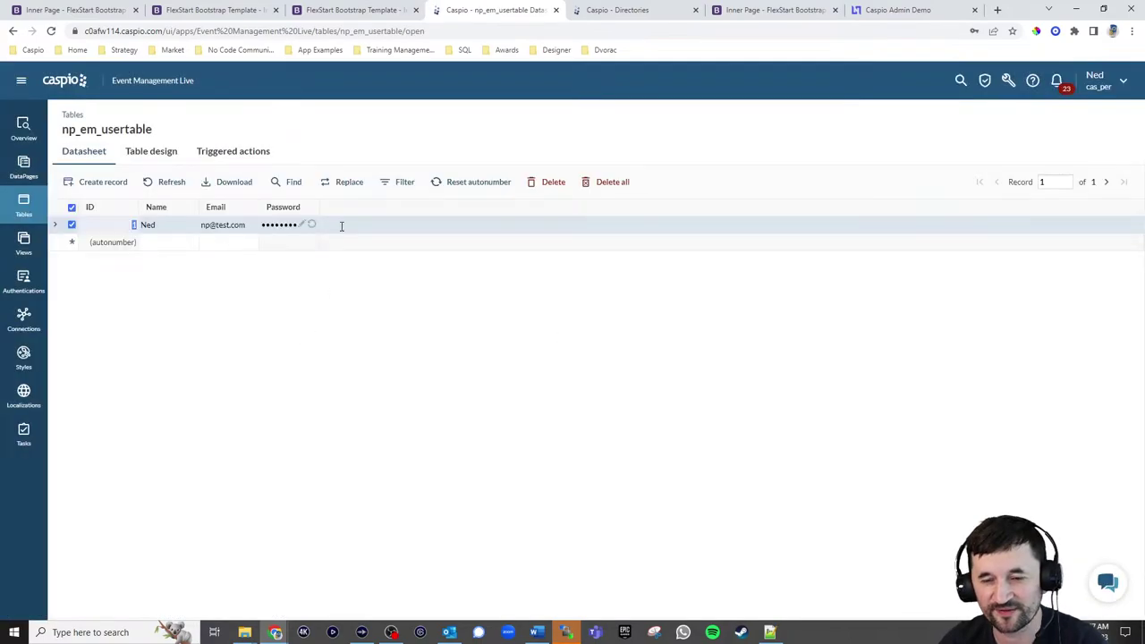
{"action": "left_click", "coordinate": [881, 11]}
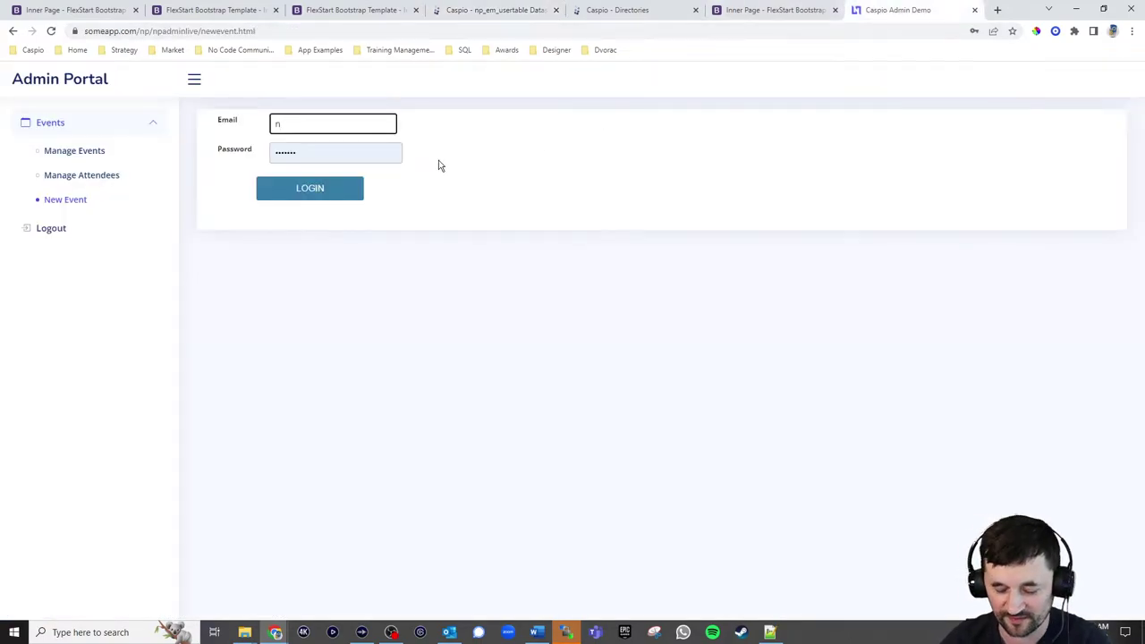
Finish the test user's email and password, submit the login, and dismiss Chrome's password prompts
{"action": "type", "text": "@test.com"}
{"action": "key", "text": "Tab"}
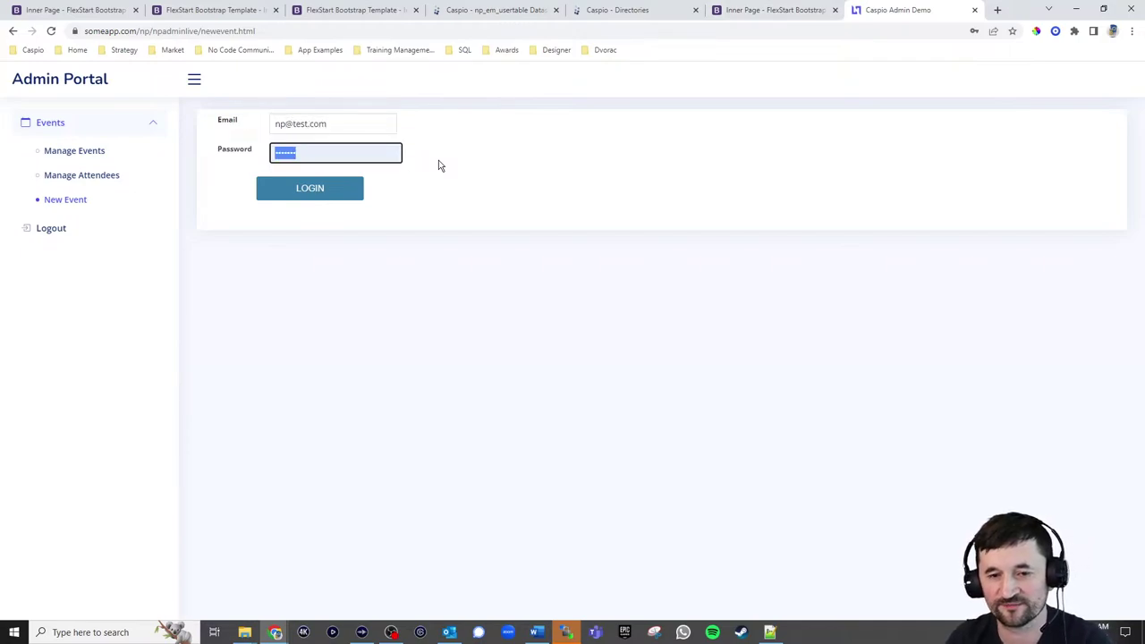
{"action": "key", "text": "BackSpace"}
{"action": "type", "text": "test"}
{"action": "key", "text": "Return"}
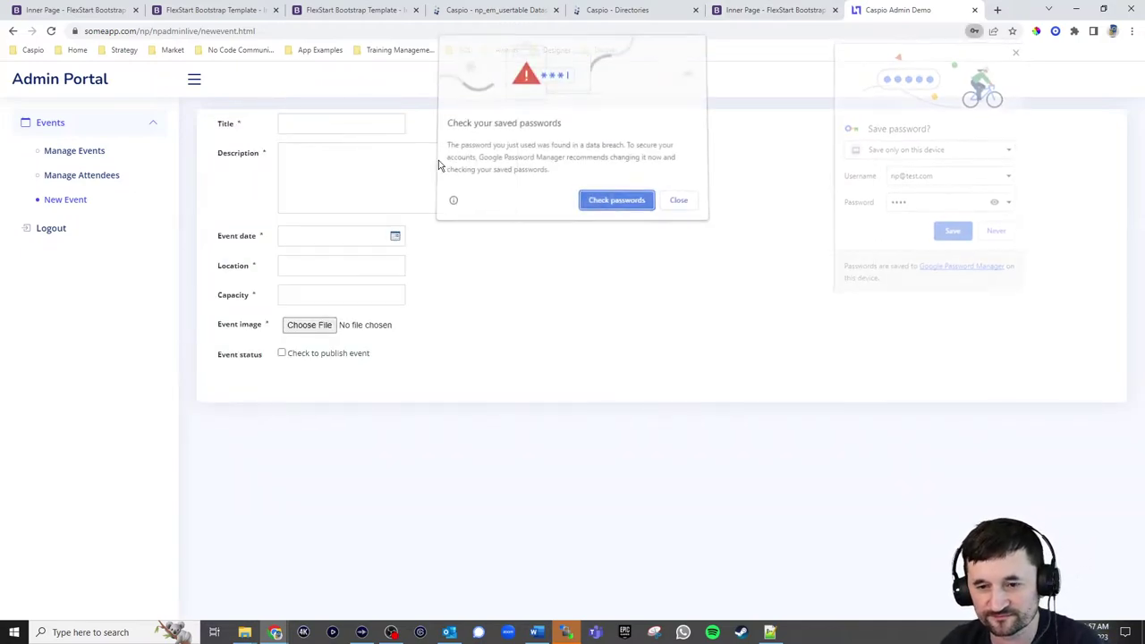
{"action": "left_click", "coordinate": [677, 202]}
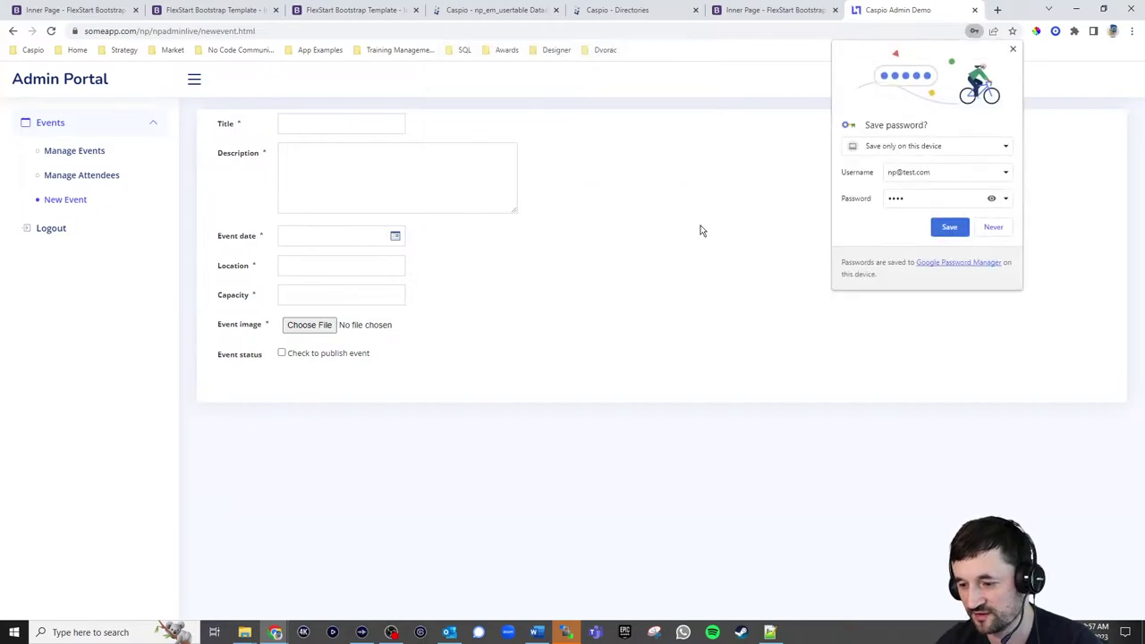
{"action": "left_click", "coordinate": [954, 229]}
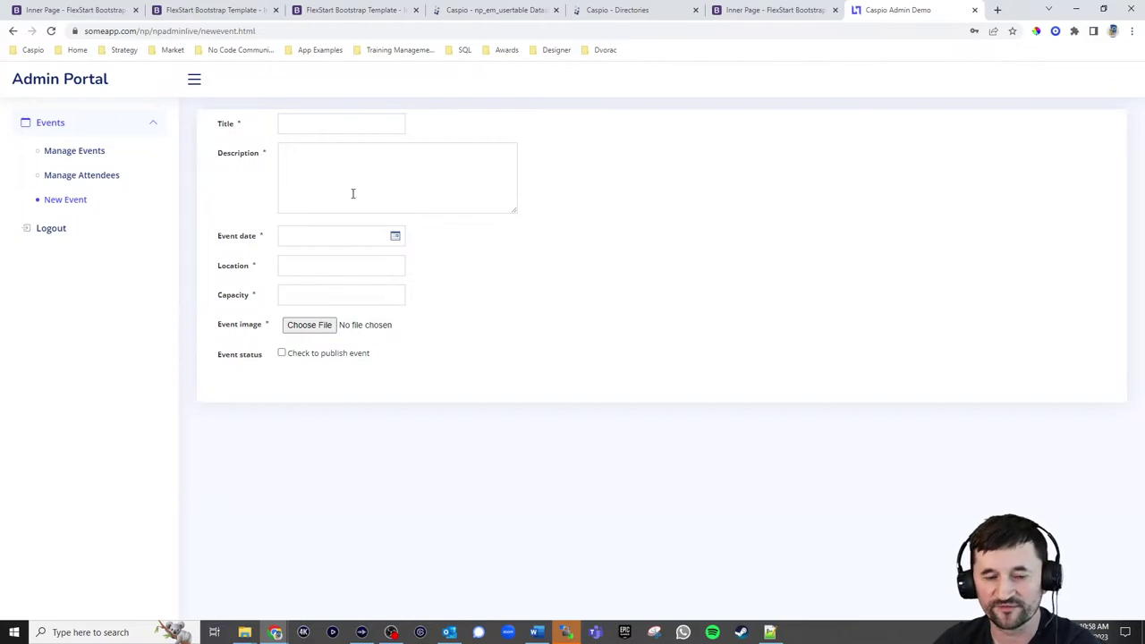
Open the portal's Manage Events, then in Caspio start a new DataPage in the Internal folder
{"action": "left_click", "coordinate": [81, 152]}
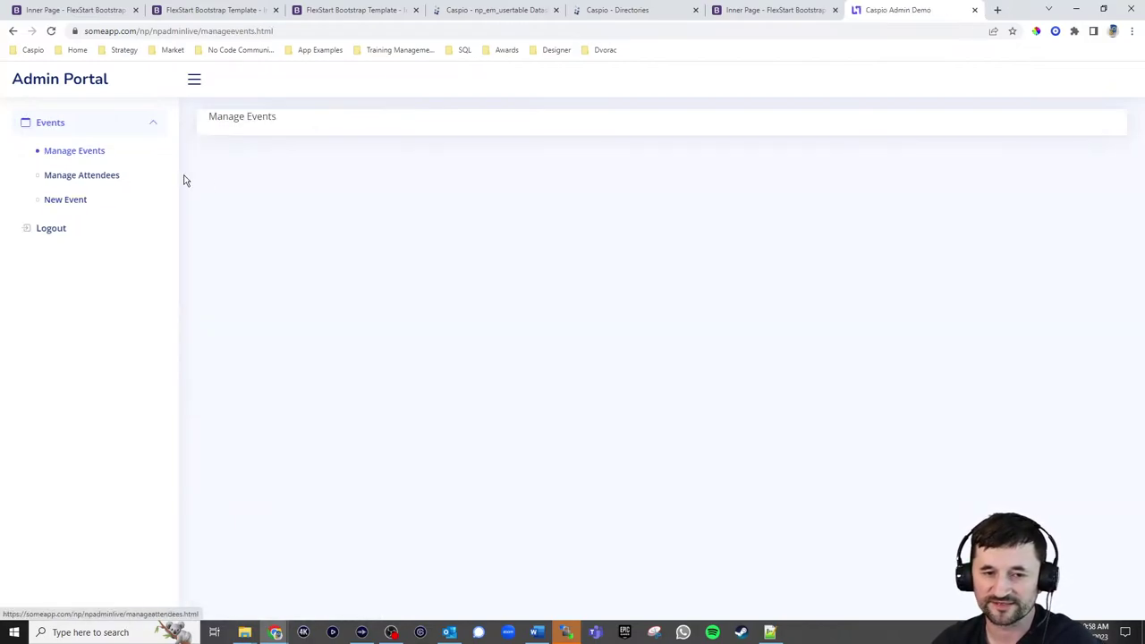
{"action": "left_click", "coordinate": [626, 12]}
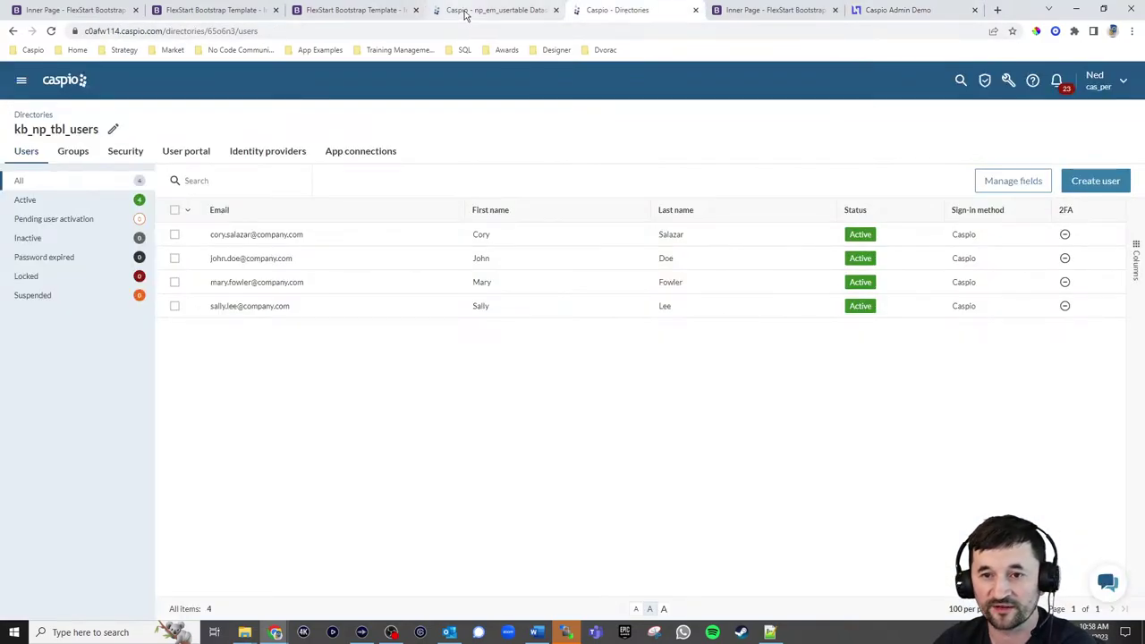
{"action": "left_click", "coordinate": [494, 10]}
{"action": "left_click", "coordinate": [25, 175]}
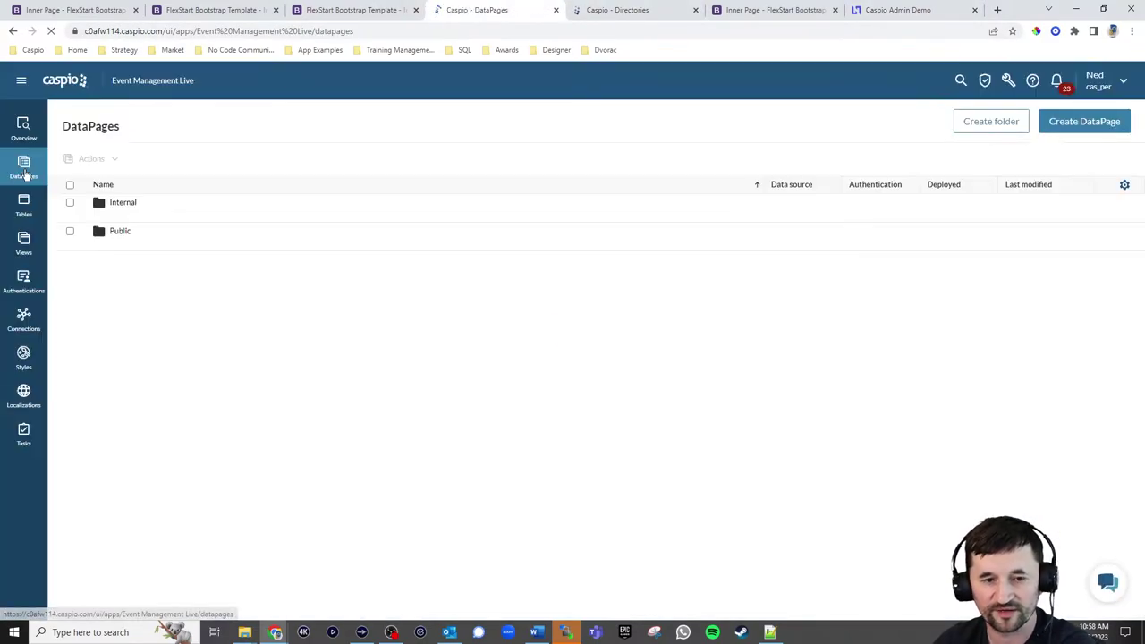
{"action": "left_click", "coordinate": [122, 205]}
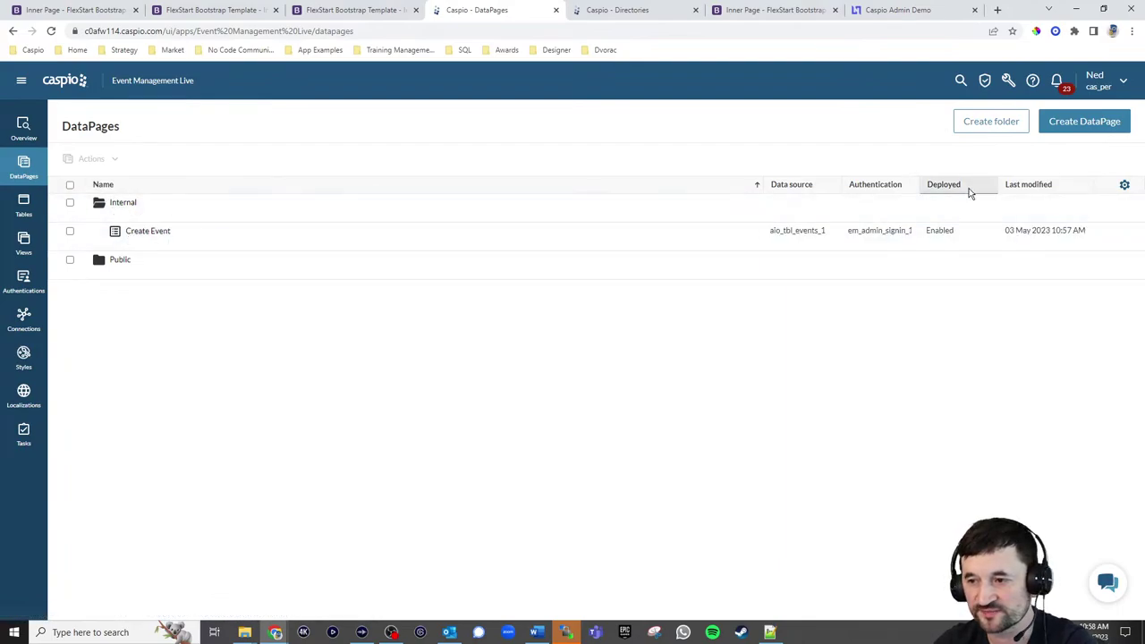
{"action": "left_click", "coordinate": [1073, 124]}
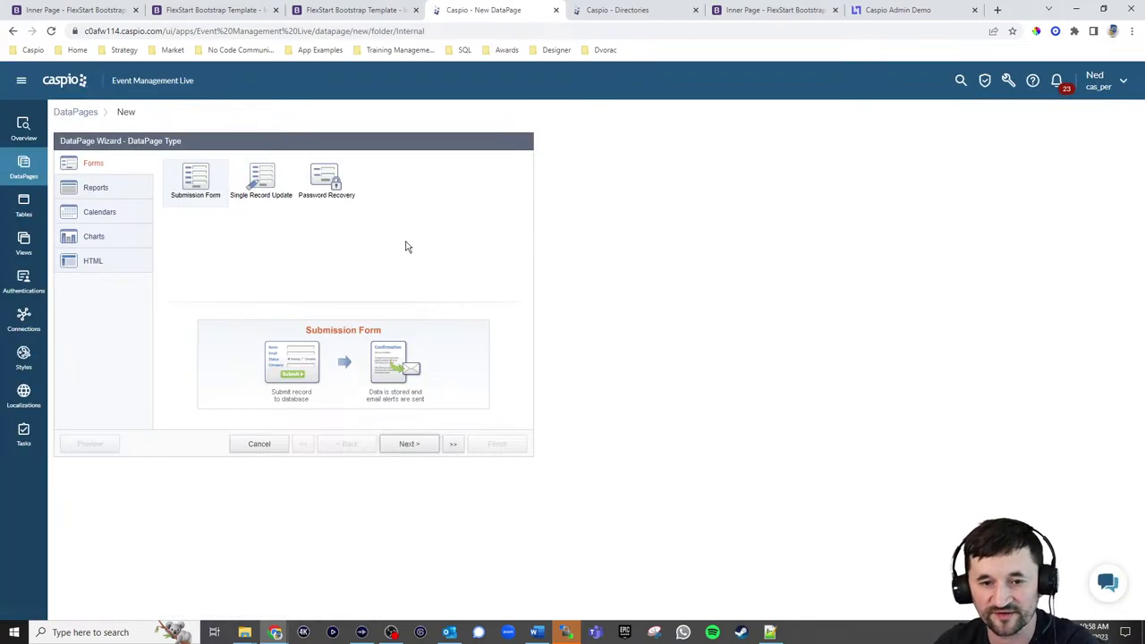
Choose a Tabular report on aio_tbl_events_1 and name it Manage Events
{"action": "left_click", "coordinate": [96, 188]}
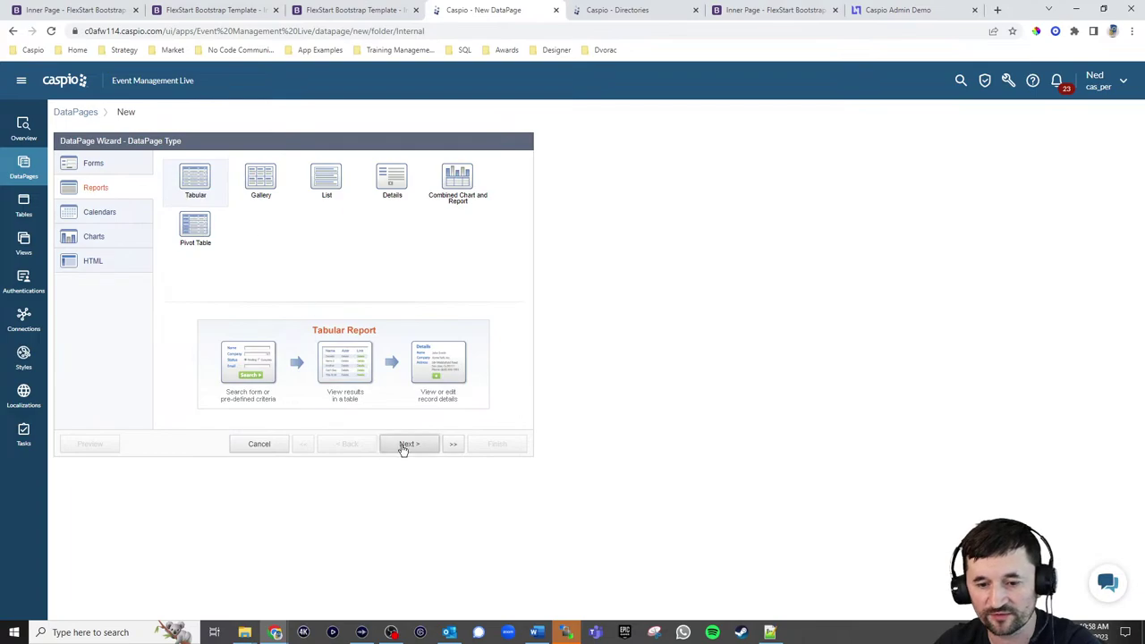
{"action": "left_click", "coordinate": [407, 444]}
{"action": "left_click", "coordinate": [156, 203]}
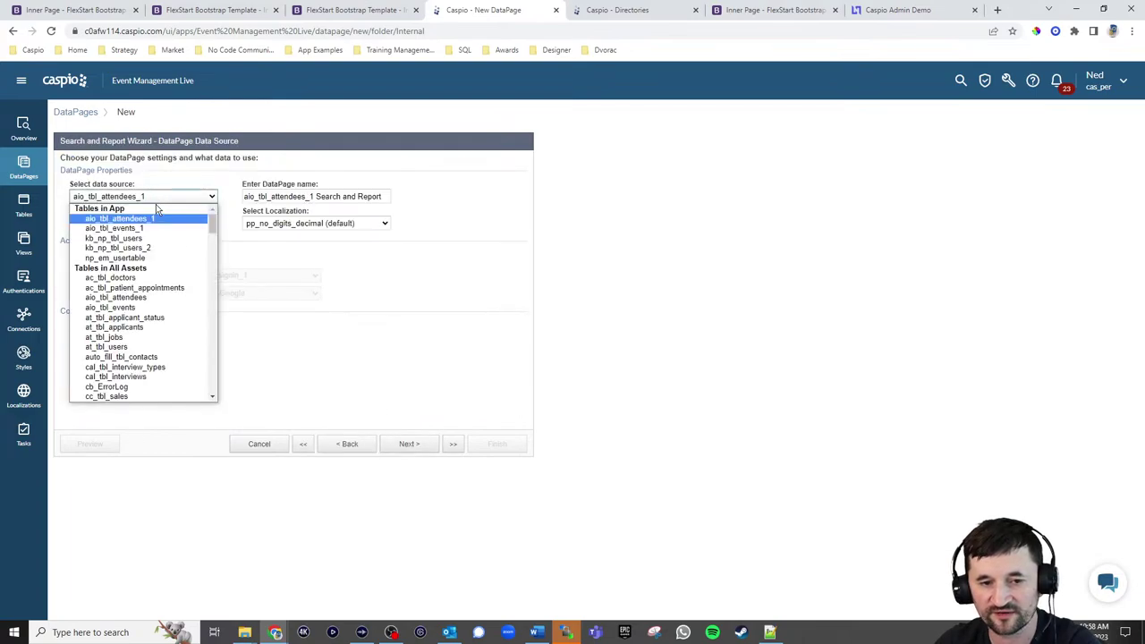
{"action": "left_click", "coordinate": [156, 229]}
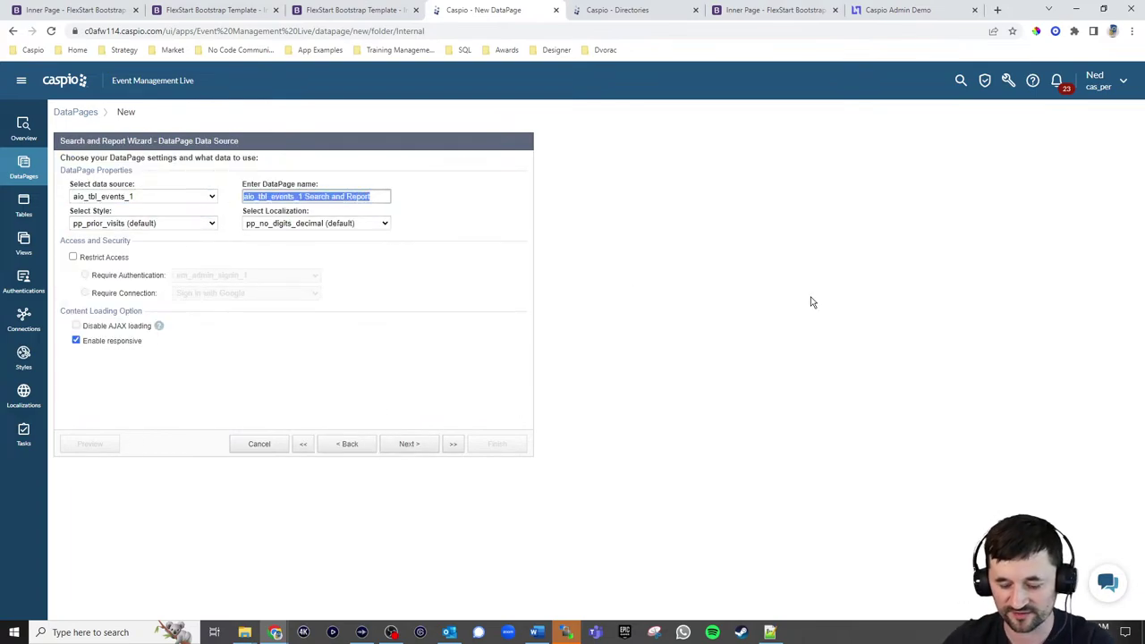
{"action": "type", "text": "Manage Events"}
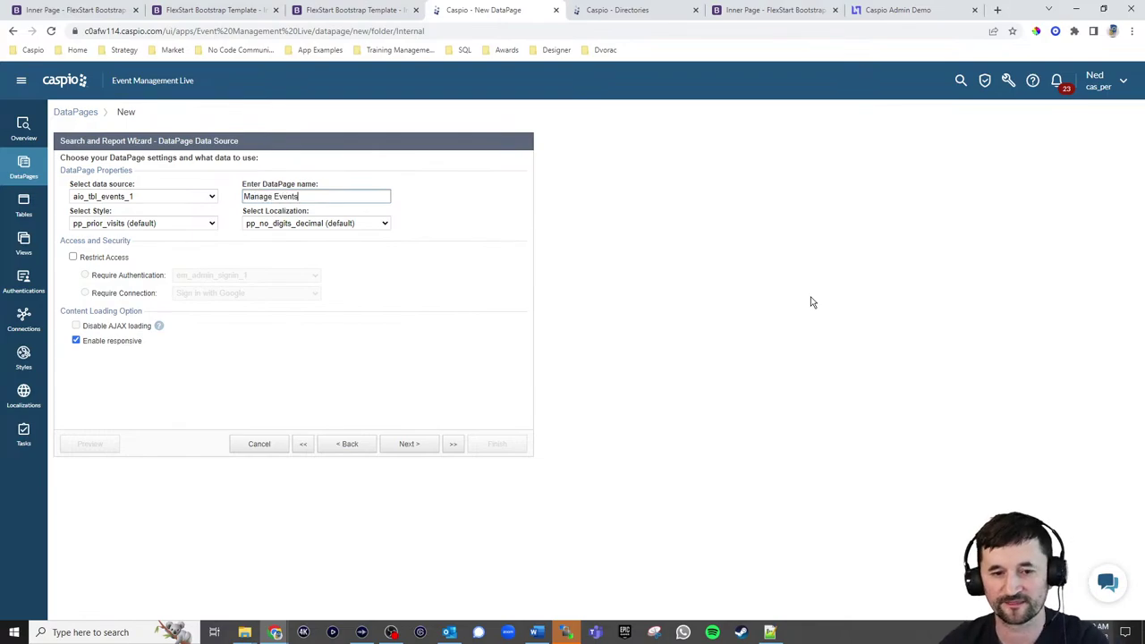
Apply the em_np_style_admin_1 style, English localization, and restrict access to authenticated users
{"action": "left_click", "coordinate": [123, 223]}
{"action": "scroll", "coordinate": [148, 286], "scroll_direction": "up", "scroll_amount": 10}
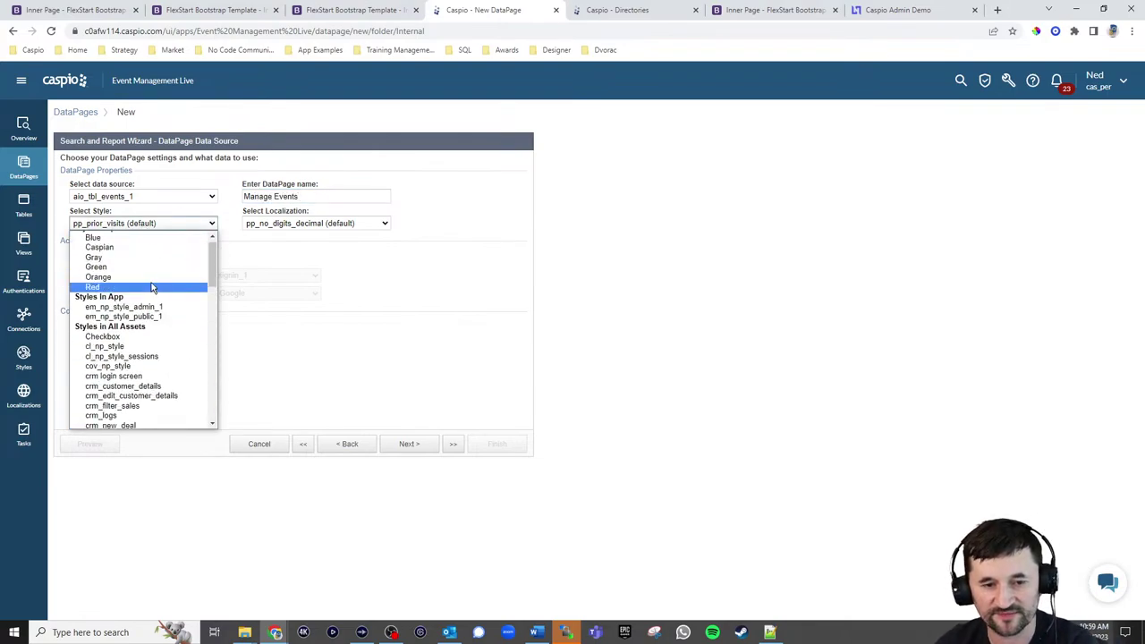
{"action": "left_click", "coordinate": [125, 306]}
{"action": "left_click", "coordinate": [304, 223]}
{"action": "scroll", "coordinate": [299, 275], "scroll_direction": "up", "scroll_amount": 10}
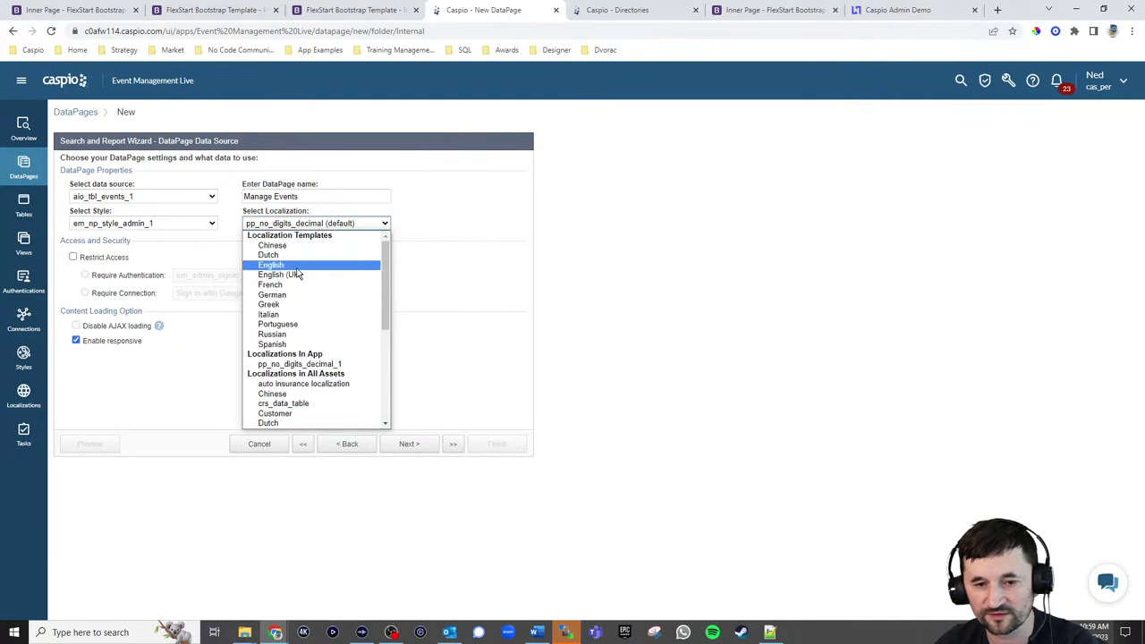
{"action": "left_click", "coordinate": [295, 266]}
{"action": "left_click", "coordinate": [108, 259]}
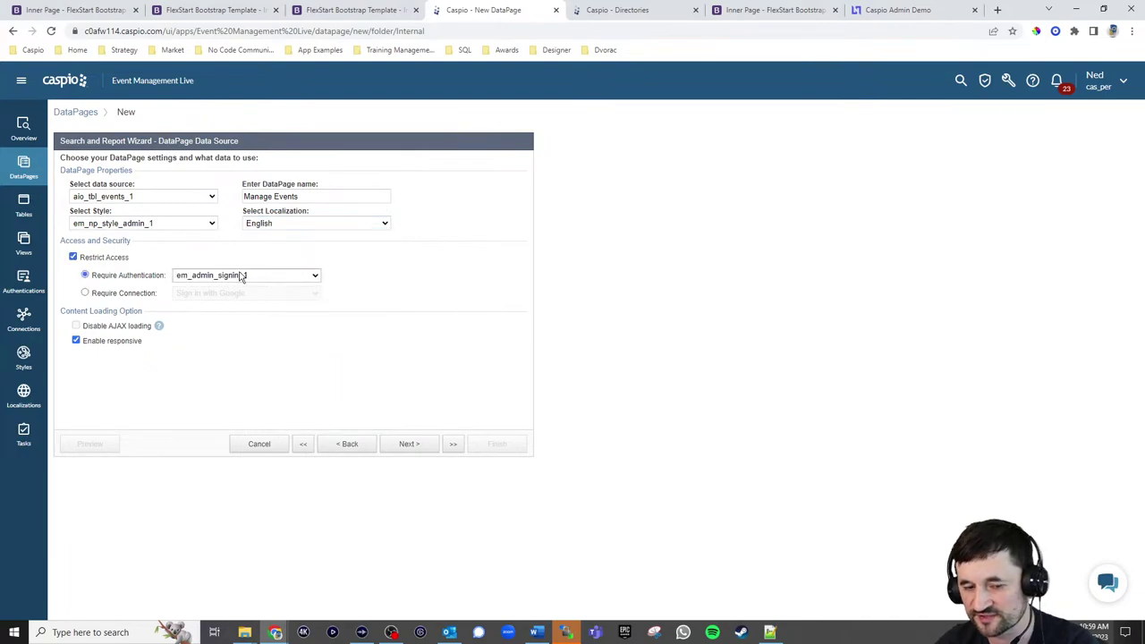
{"action": "left_click", "coordinate": [413, 445]}
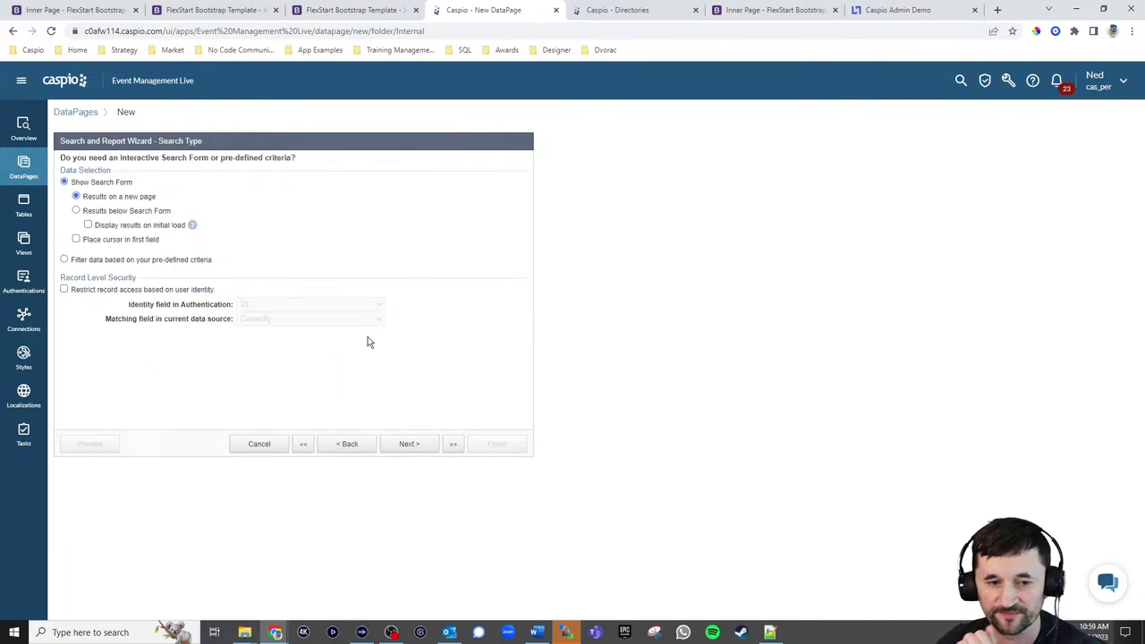
Show results on initial load and add Title and Event_status as search fields
{"action": "left_click", "coordinate": [110, 226]}
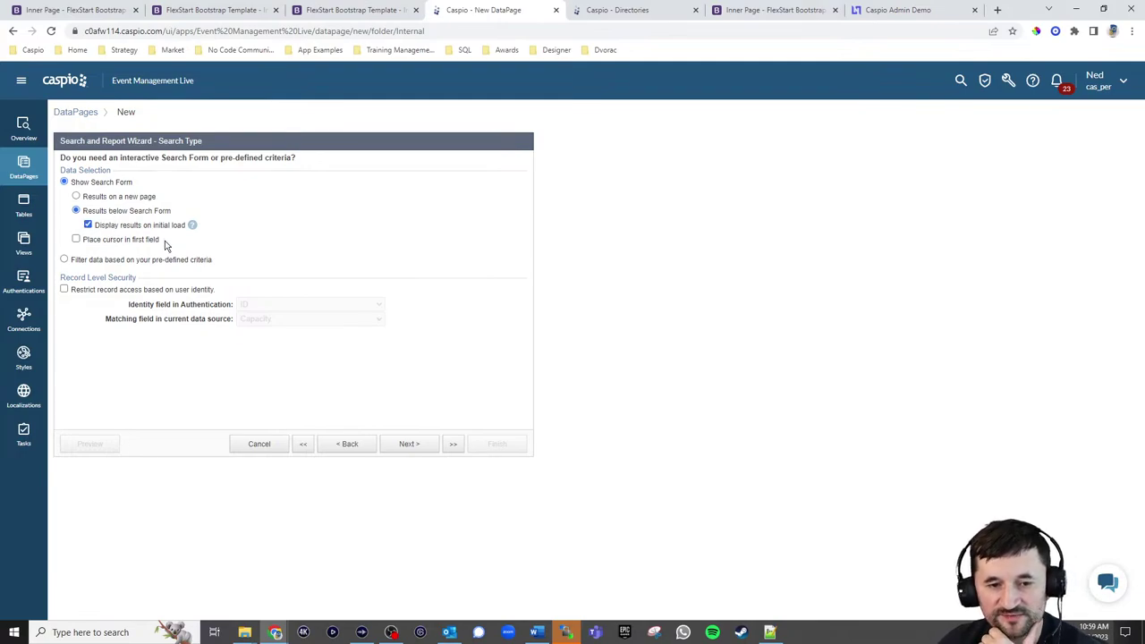
{"action": "left_click", "coordinate": [409, 444]}
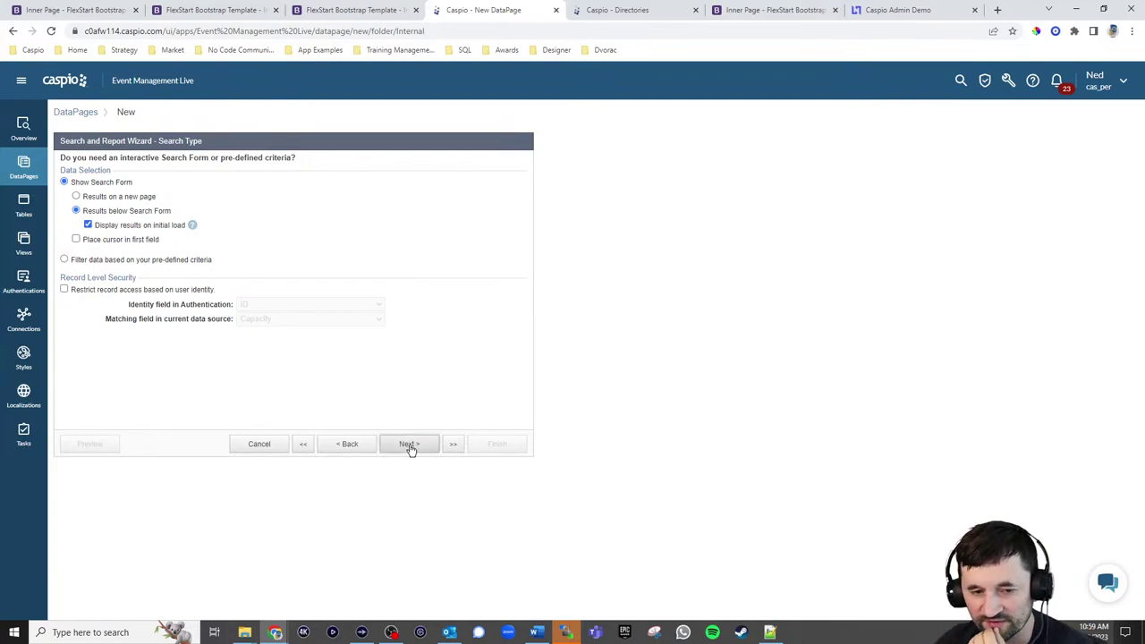
{"action": "left_click", "coordinate": [92, 205]}
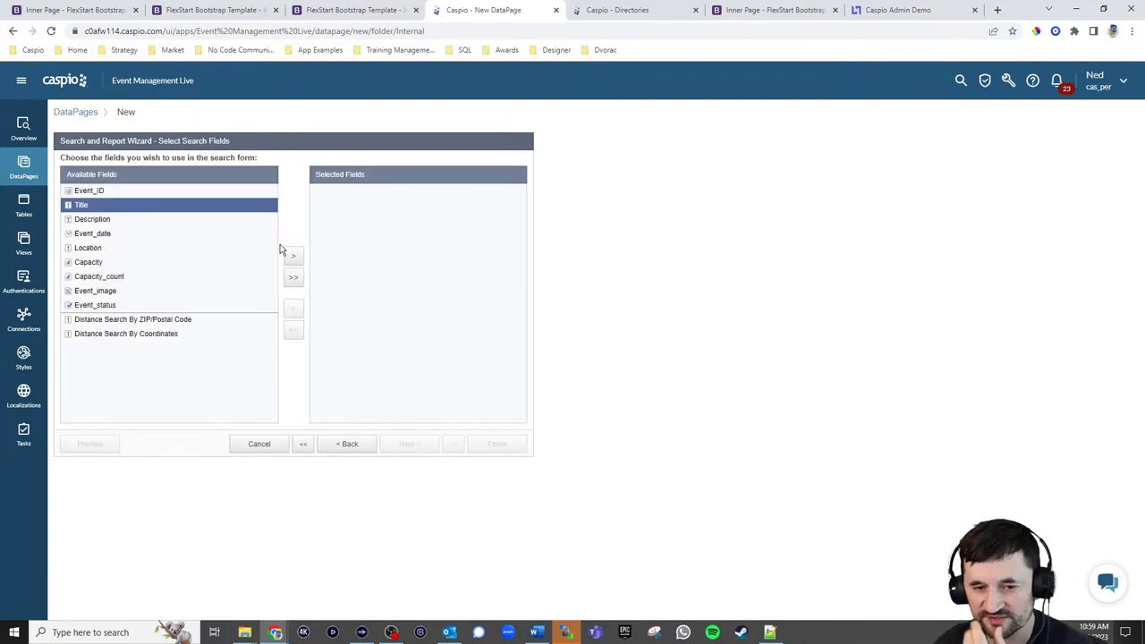
{"action": "left_click", "coordinate": [292, 256]}
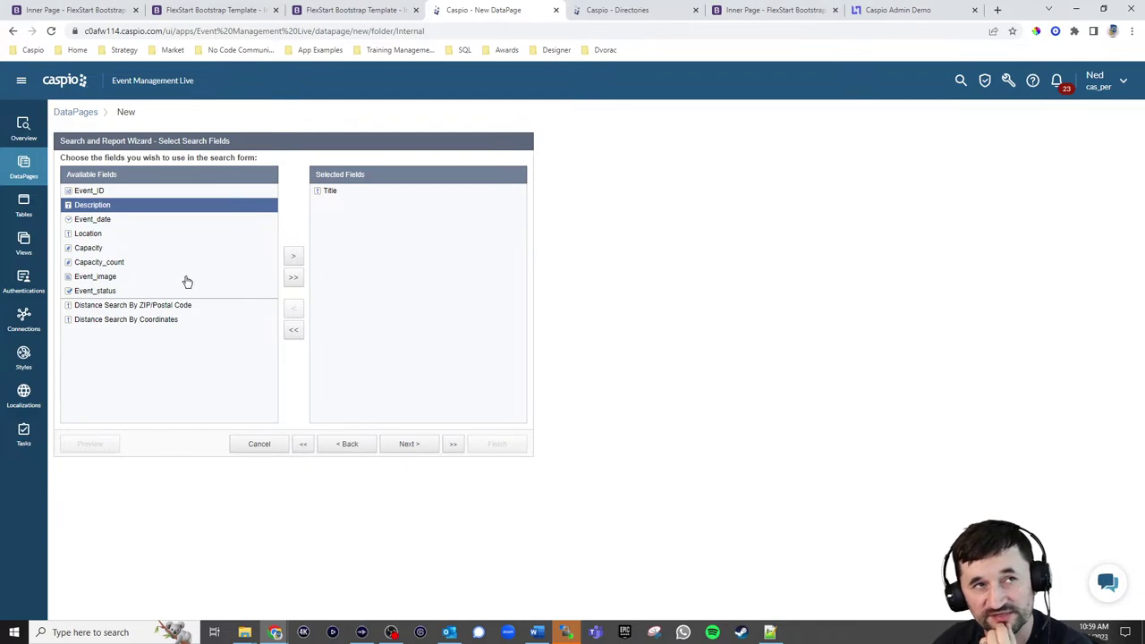
{"action": "left_click", "coordinate": [119, 292]}
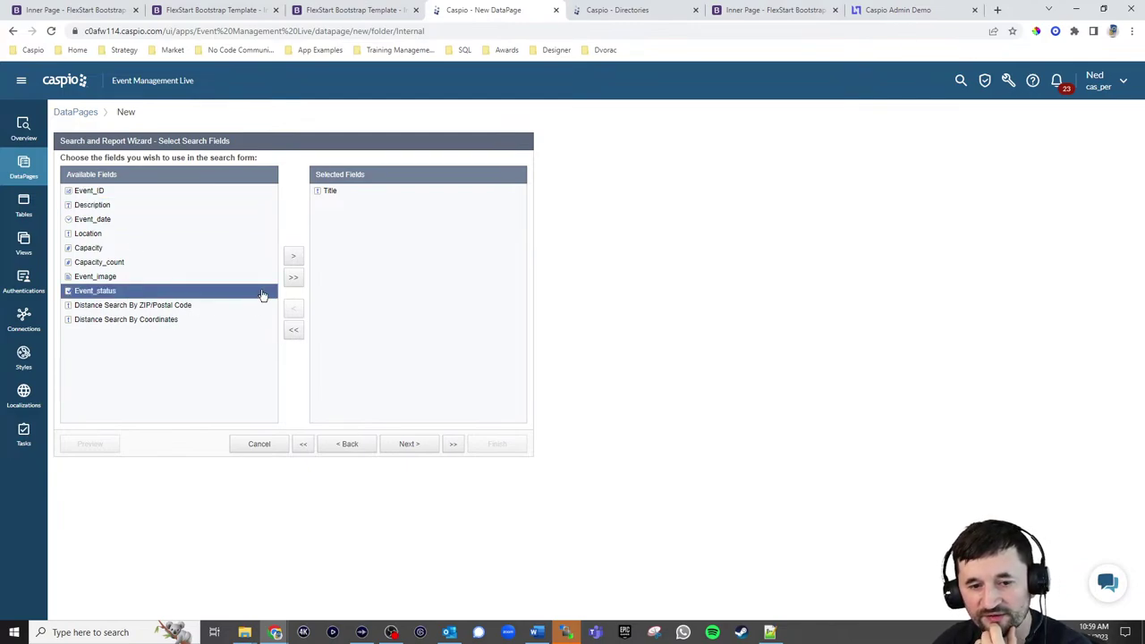
{"action": "left_click", "coordinate": [294, 258]}
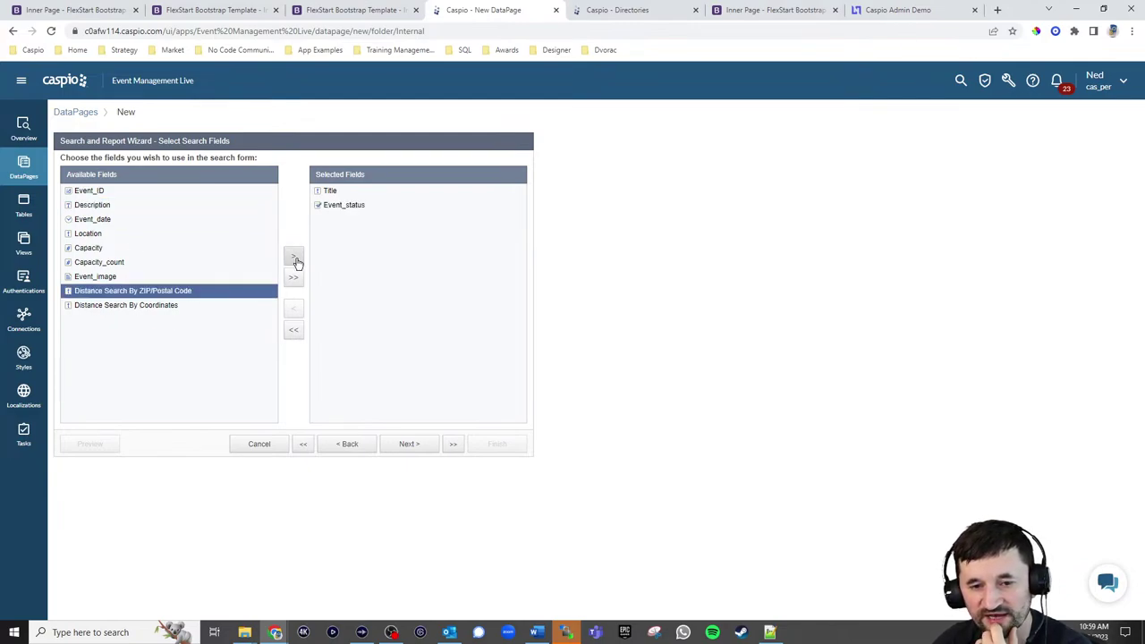
{"action": "left_click", "coordinate": [409, 444]}
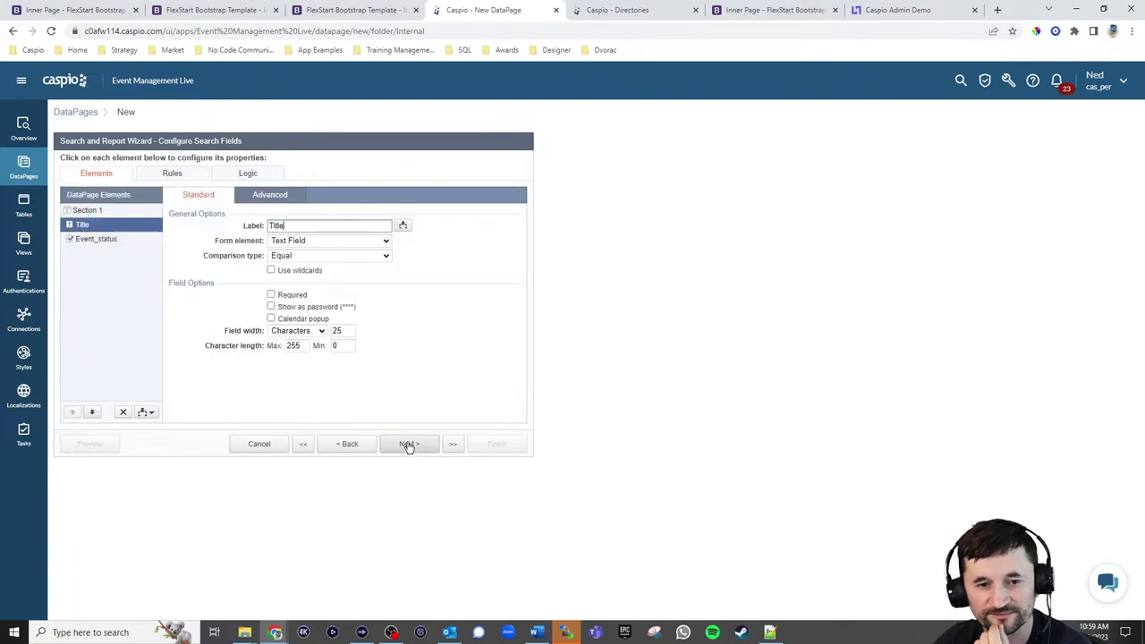
Rename the Event_status options to Published and Unpublished, with Any as the default
{"action": "left_click", "coordinate": [313, 257]}
{"action": "left_click", "coordinate": [312, 279]}
{"action": "left_click", "coordinate": [123, 238]}
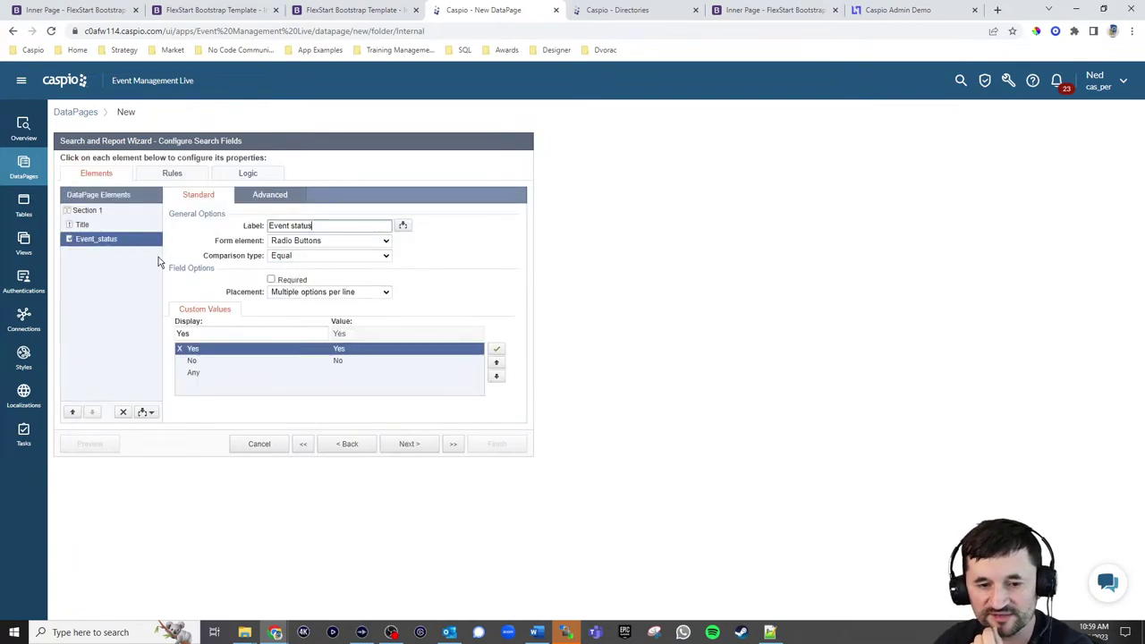
{"action": "left_click", "coordinate": [177, 335]}
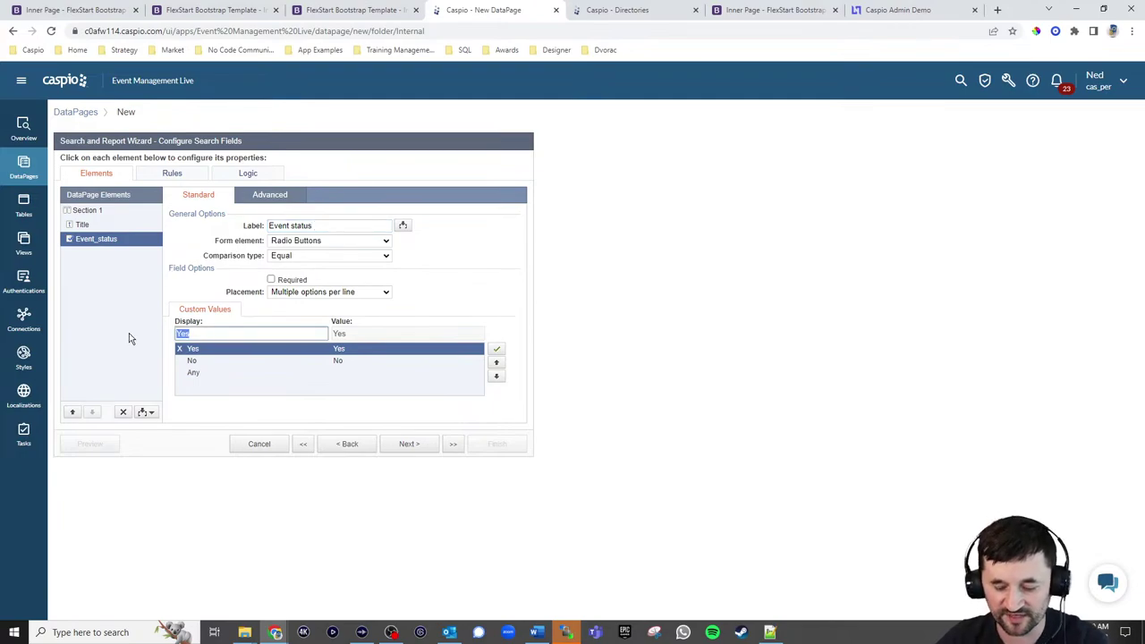
{"action": "type", "text": "Published"}
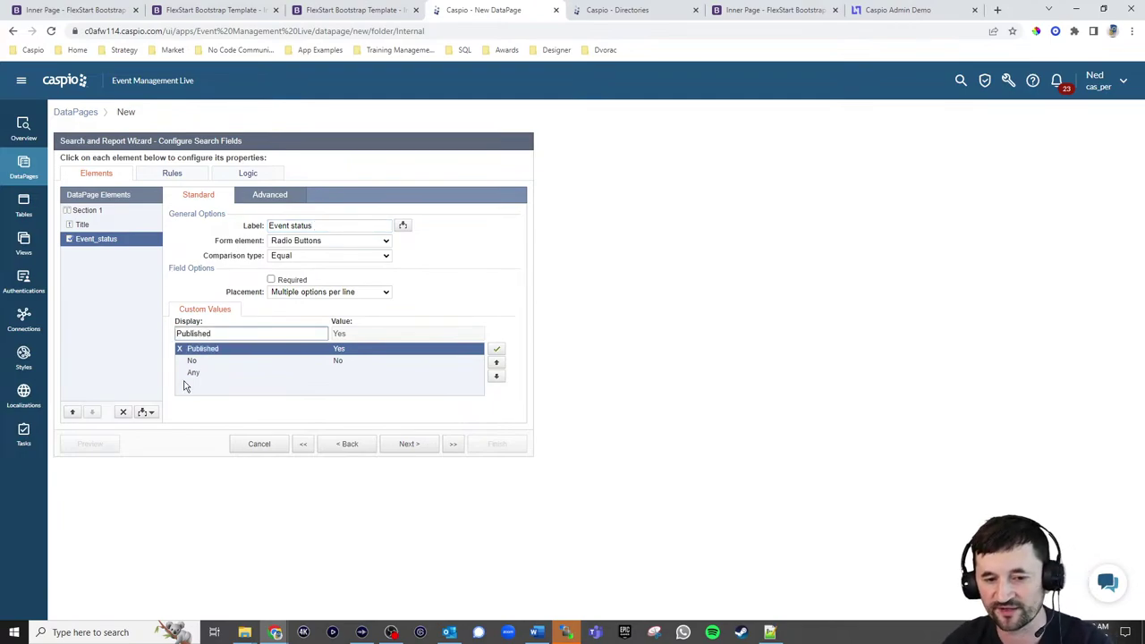
{"action": "left_click", "coordinate": [193, 362]}
{"action": "left_click_drag", "start_coordinate": [210, 333], "coordinate": [160, 336]}
{"action": "type", "text": "Unp"}
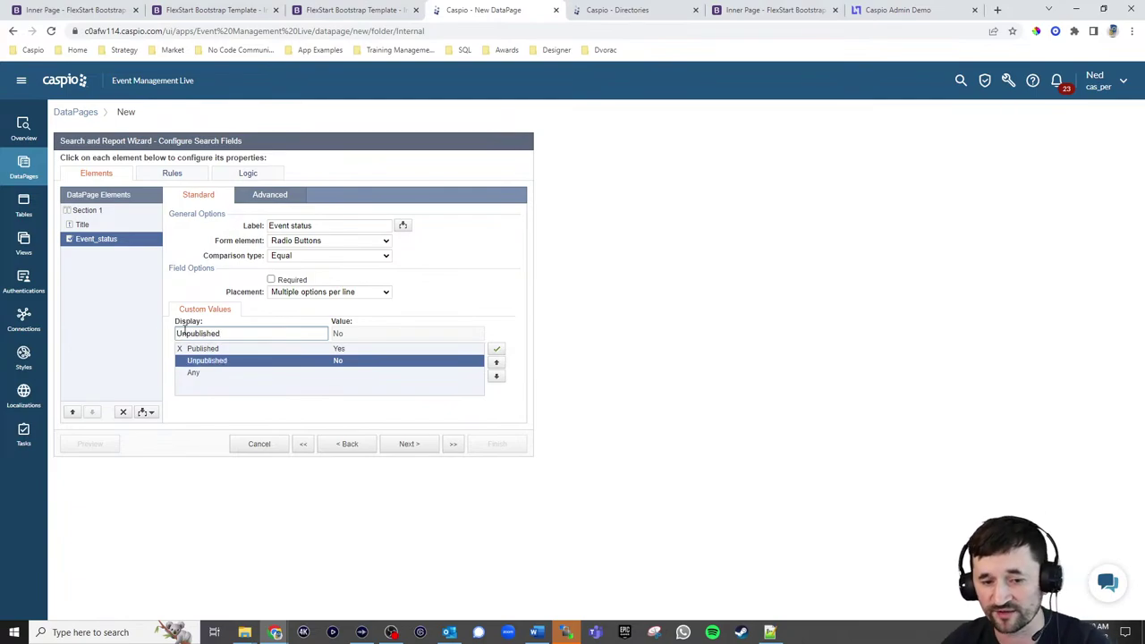
{"action": "left_click", "coordinate": [196, 374]}
{"action": "left_click", "coordinate": [497, 349]}
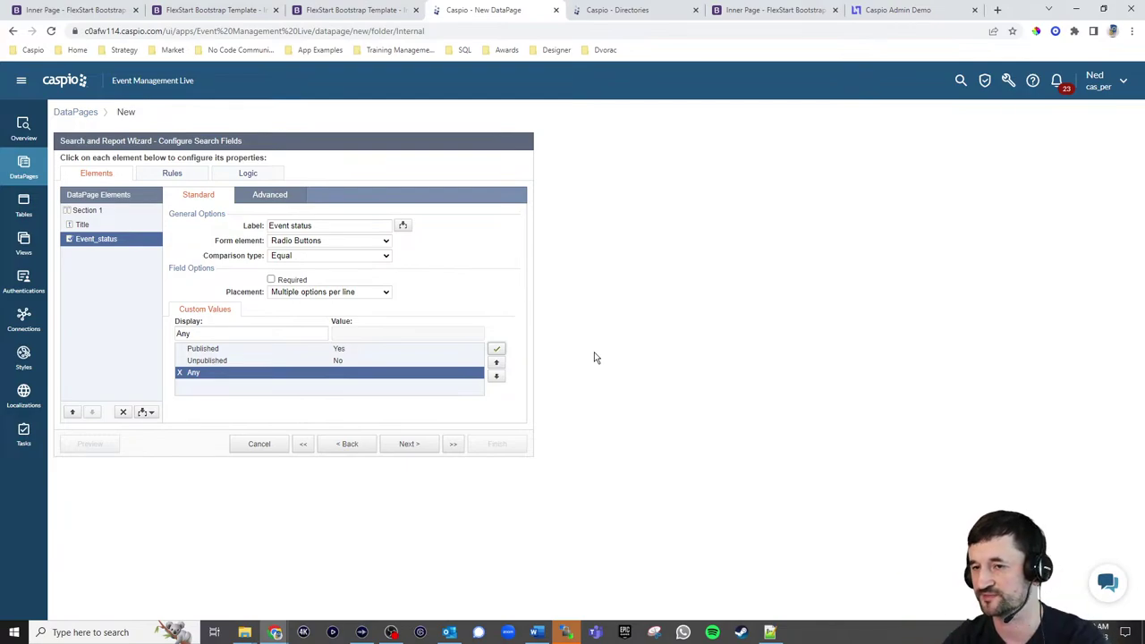
{"action": "left_click", "coordinate": [412, 447]}
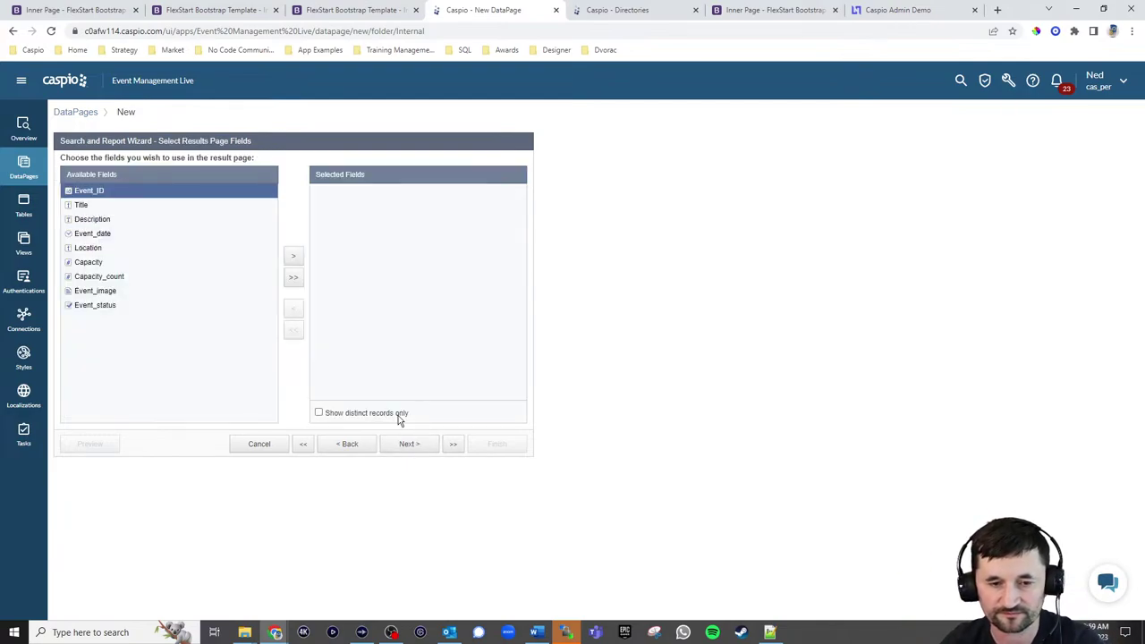
Add Event_image, Title, Event_date, Location, Capacity, Capacity_count and Event_status as results fields
{"action": "left_click", "coordinate": [114, 292]}
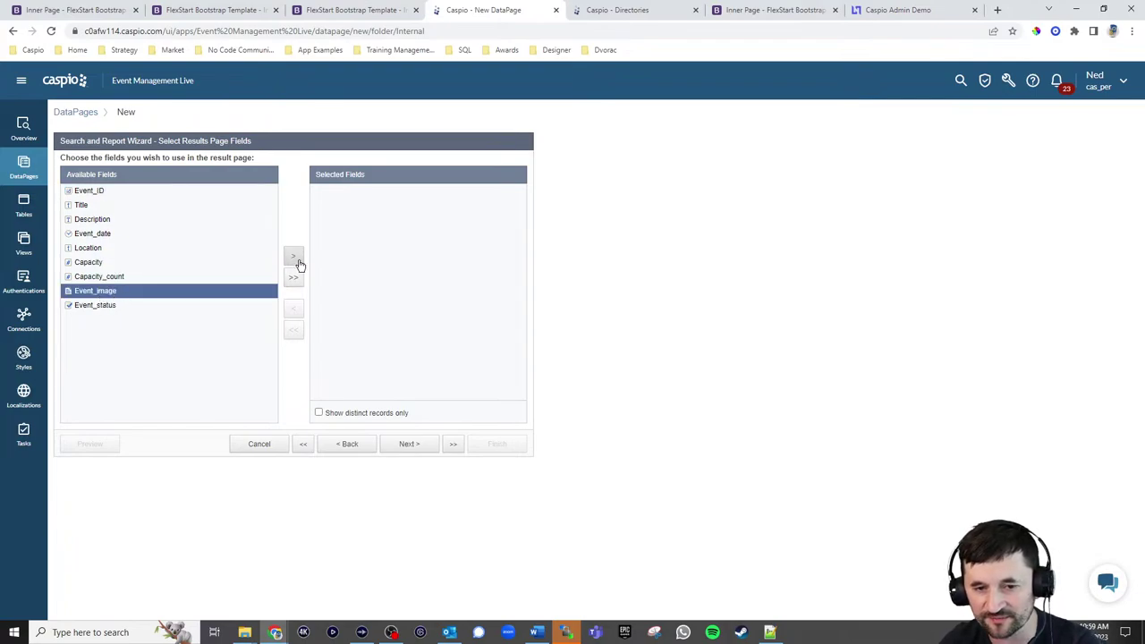
{"action": "left_click", "coordinate": [292, 257]}
{"action": "left_click", "coordinate": [101, 208]}
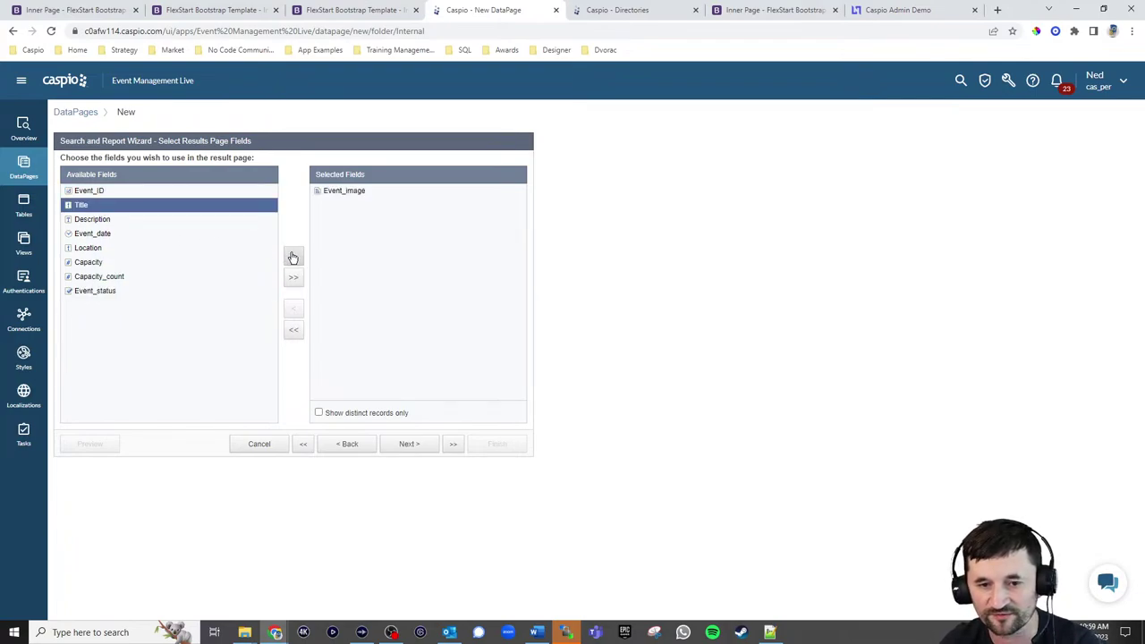
{"action": "left_click", "coordinate": [293, 257]}
{"action": "left_click", "coordinate": [106, 221]}
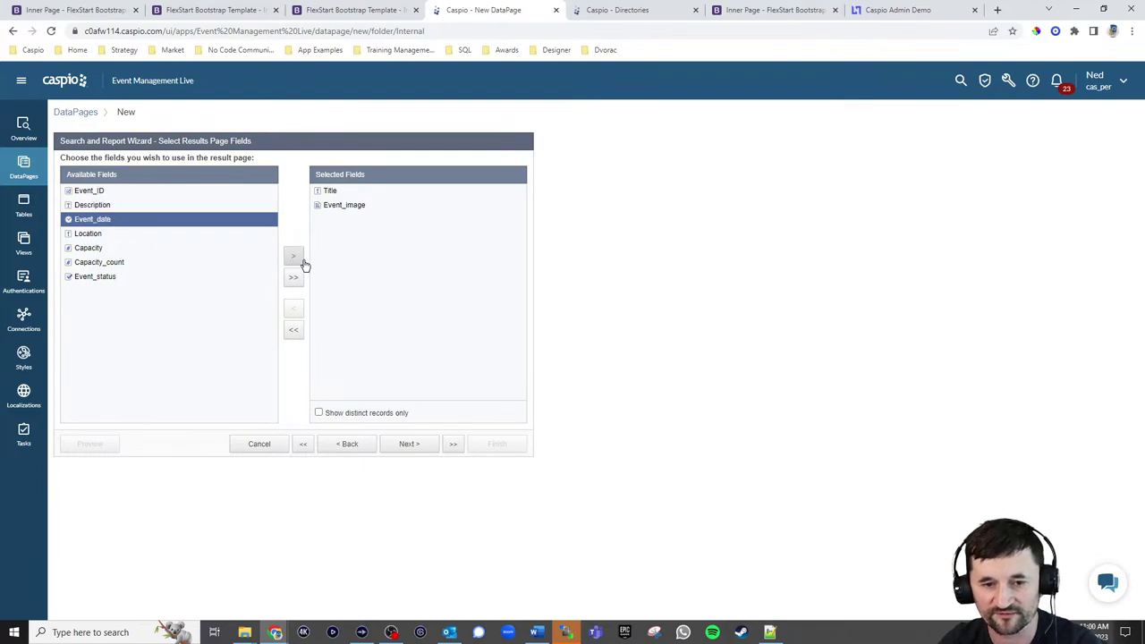
{"action": "left_click", "coordinate": [293, 258]}
{"action": "left_click", "coordinate": [293, 257]}
{"action": "left_click", "coordinate": [293, 257]}
{"action": "left_click", "coordinate": [293, 257]}
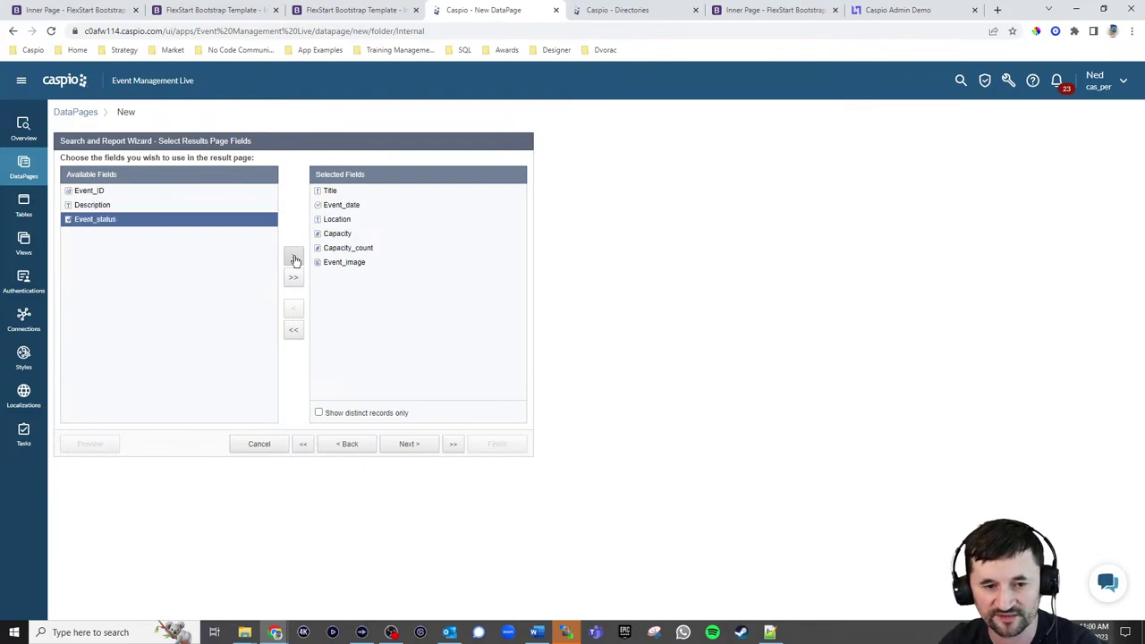
{"action": "left_click", "coordinate": [294, 259]}
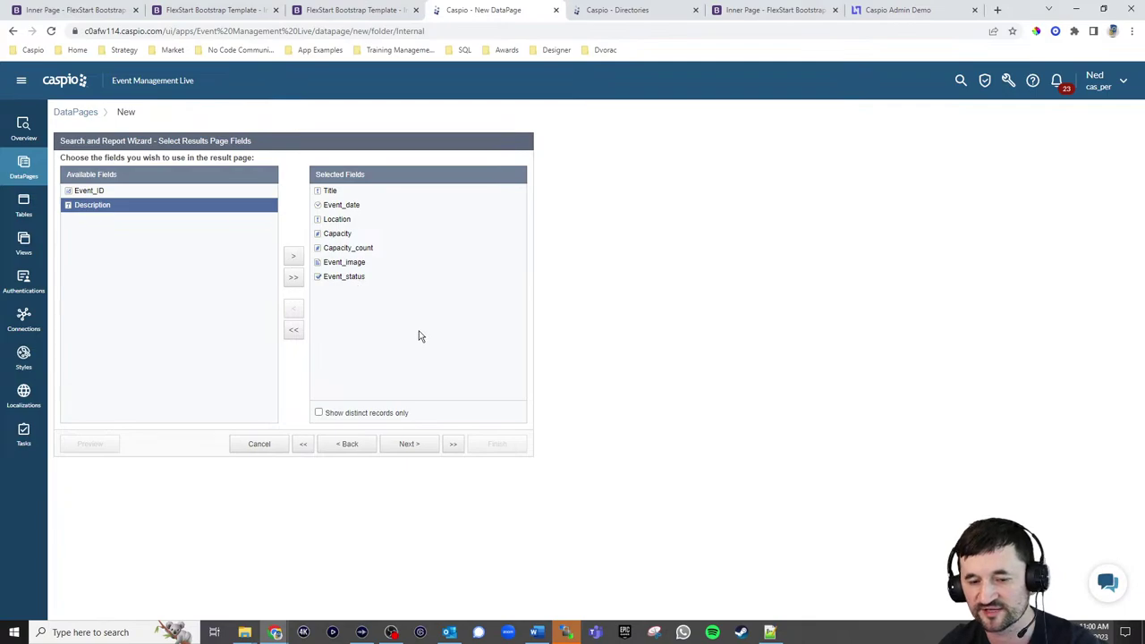
{"action": "left_click", "coordinate": [410, 445]}
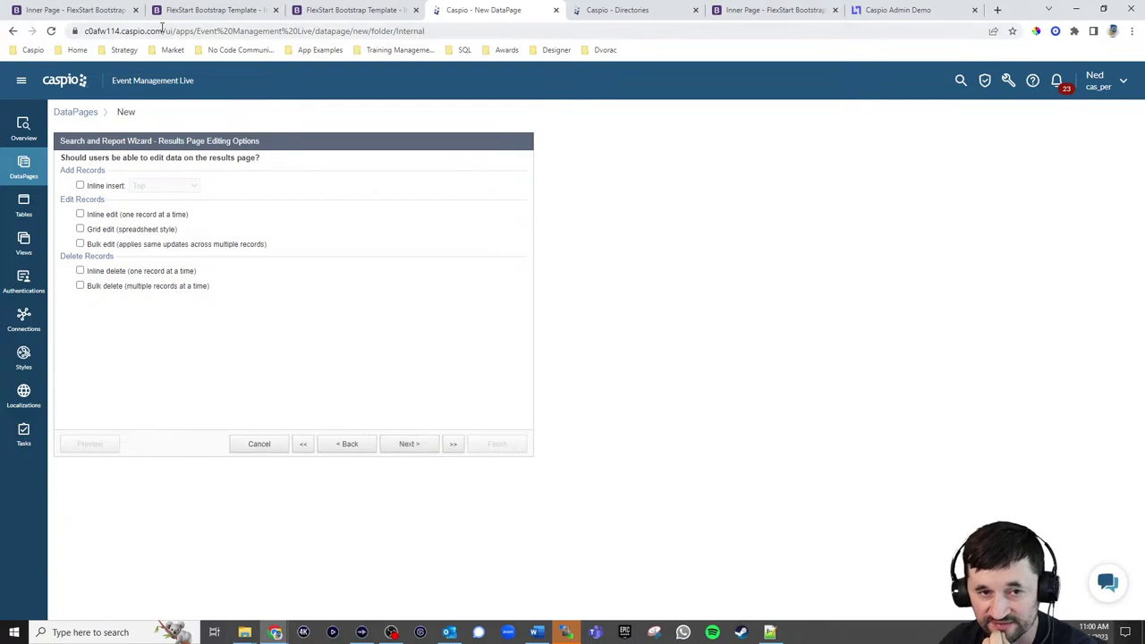
Review the Admin Portal's Manage Events page in the browser
{"action": "left_click", "coordinate": [96, 13]}
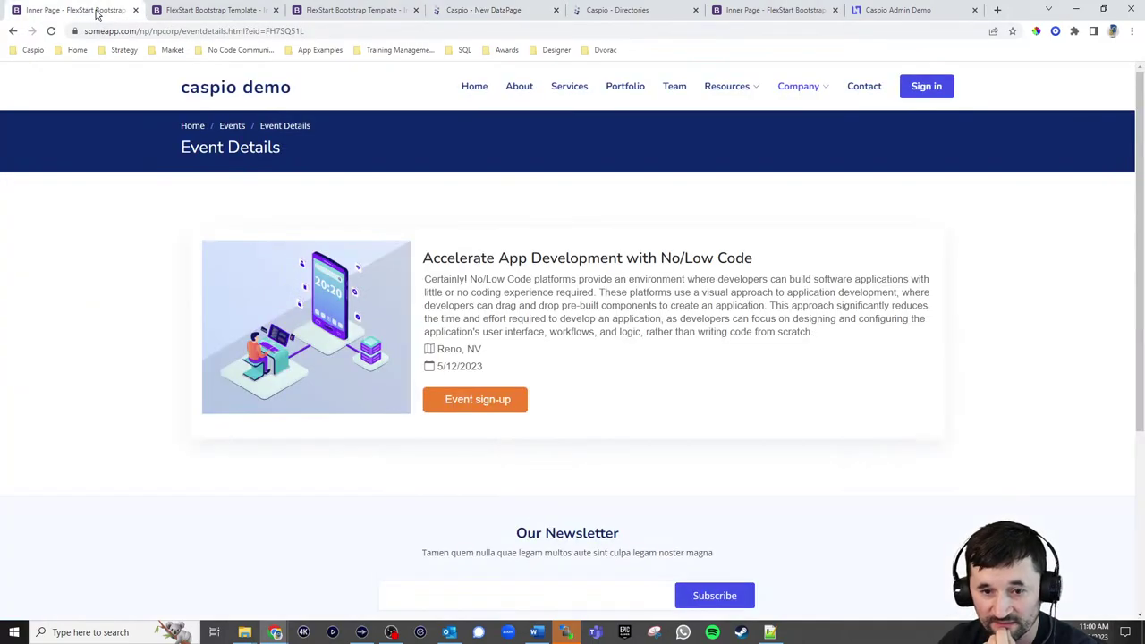
{"action": "left_click", "coordinate": [925, 85]}
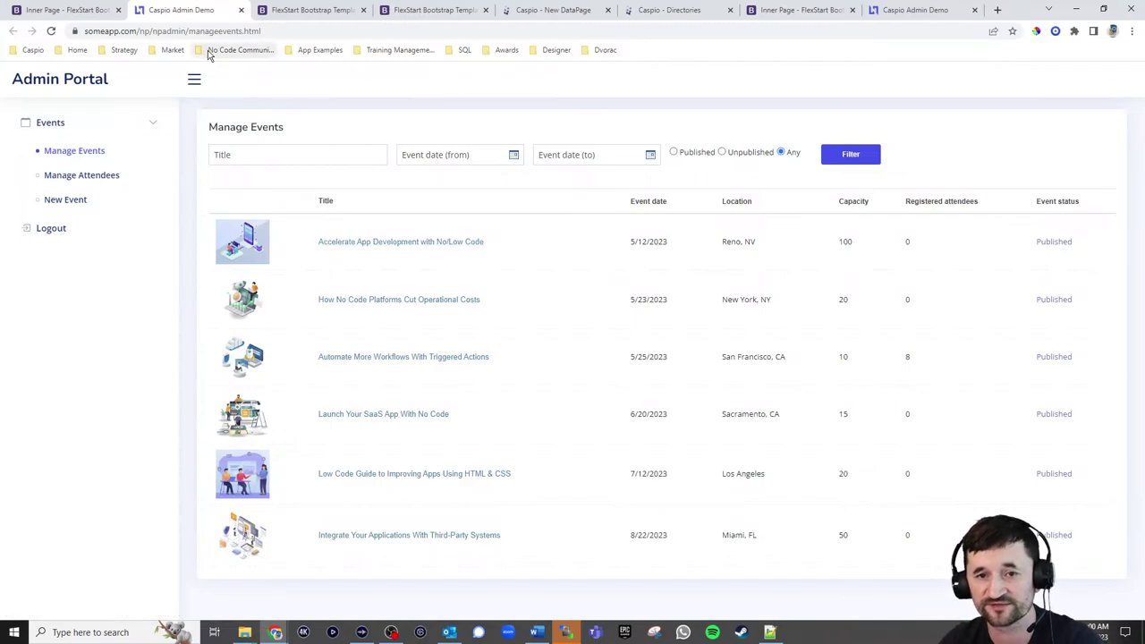
{"action": "left_click", "coordinate": [563, 13]}
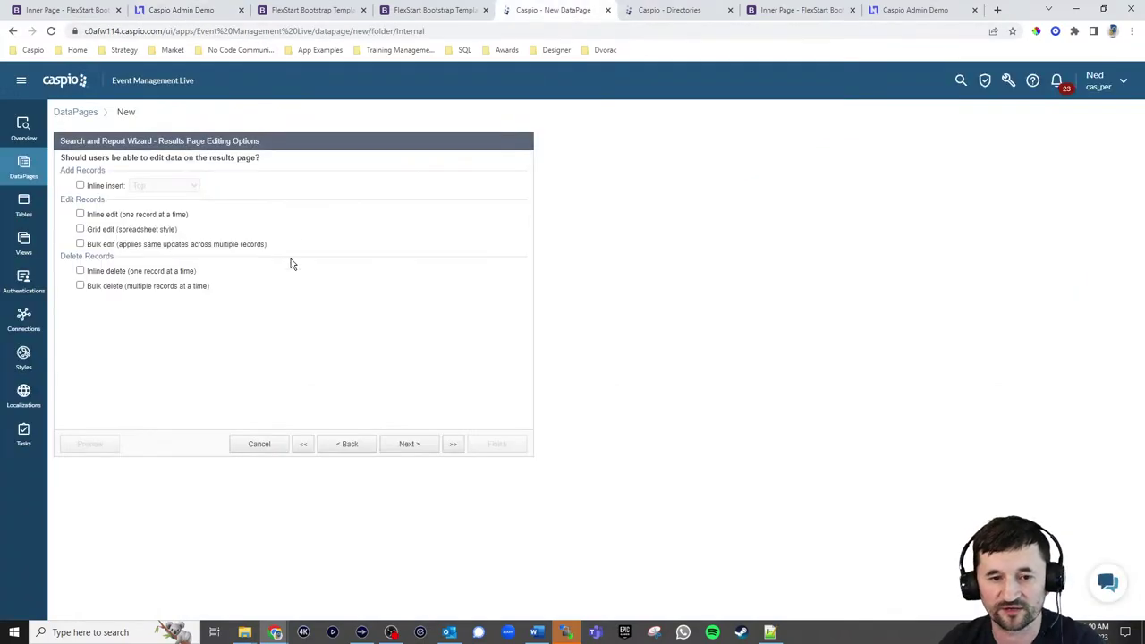
Insert an HTML Block 1 at the top of the results page fields
{"action": "left_click", "coordinate": [352, 444]}
{"action": "left_click", "coordinate": [413, 445]}
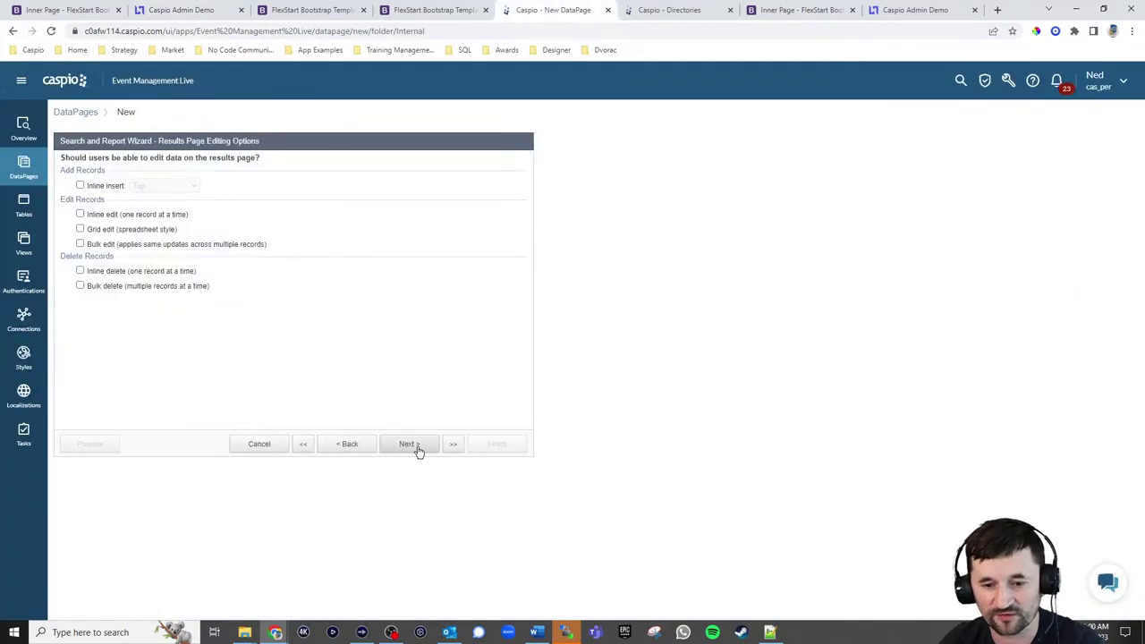
{"action": "left_click", "coordinate": [414, 446]}
{"action": "left_click", "coordinate": [145, 412]}
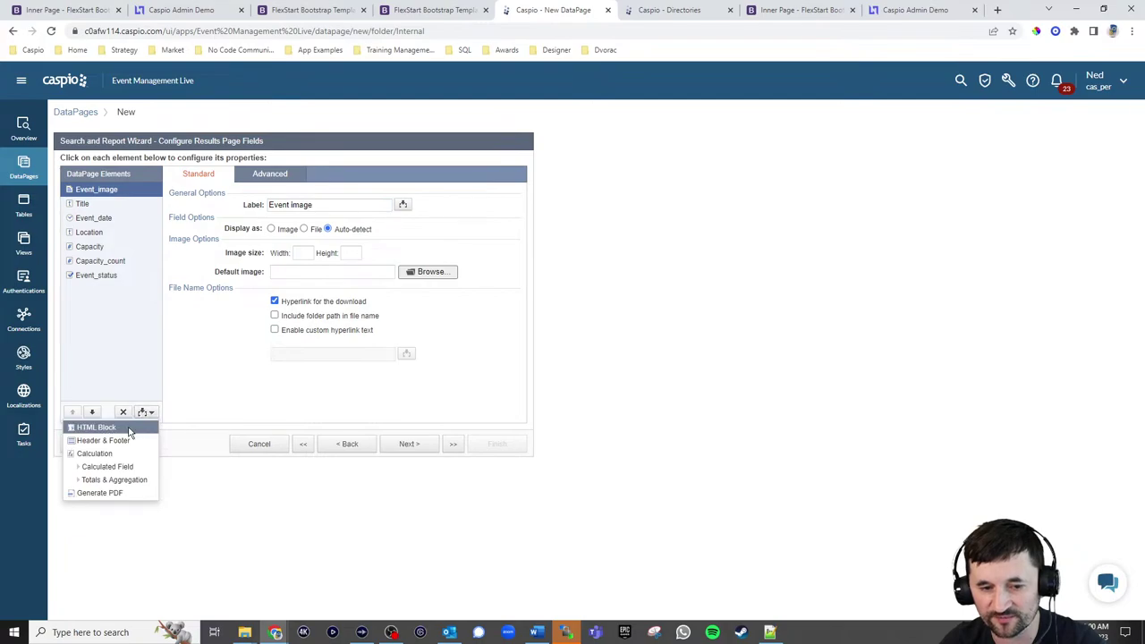
{"action": "left_click", "coordinate": [109, 427]}
{"action": "left_click", "coordinate": [273, 175]}
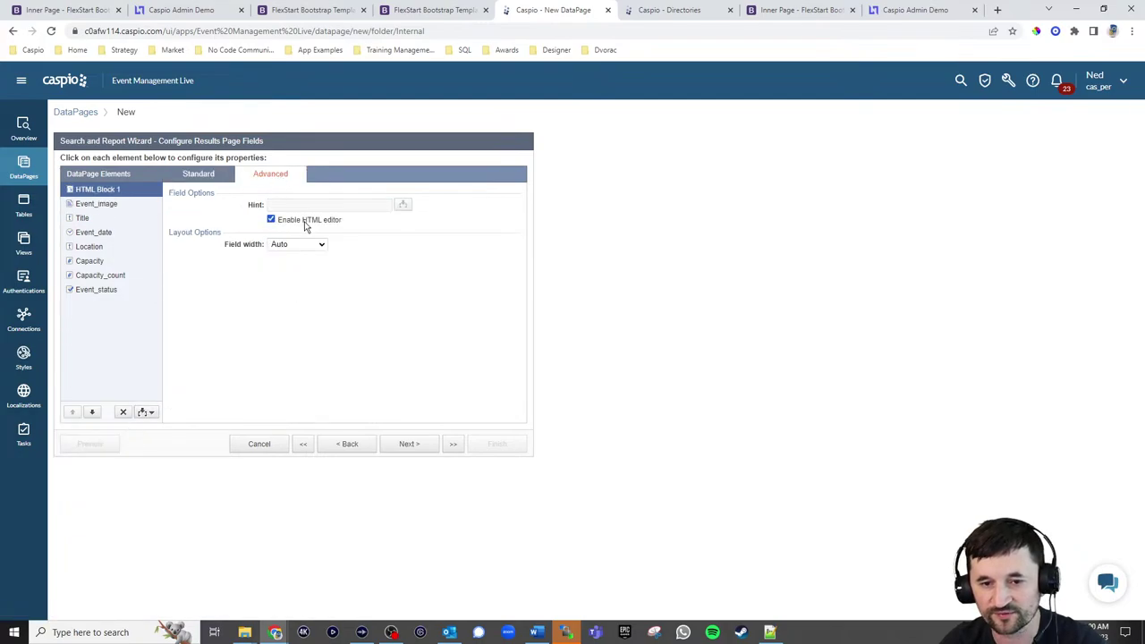
{"action": "left_click", "coordinate": [292, 224]}
{"action": "left_click", "coordinate": [203, 175]}
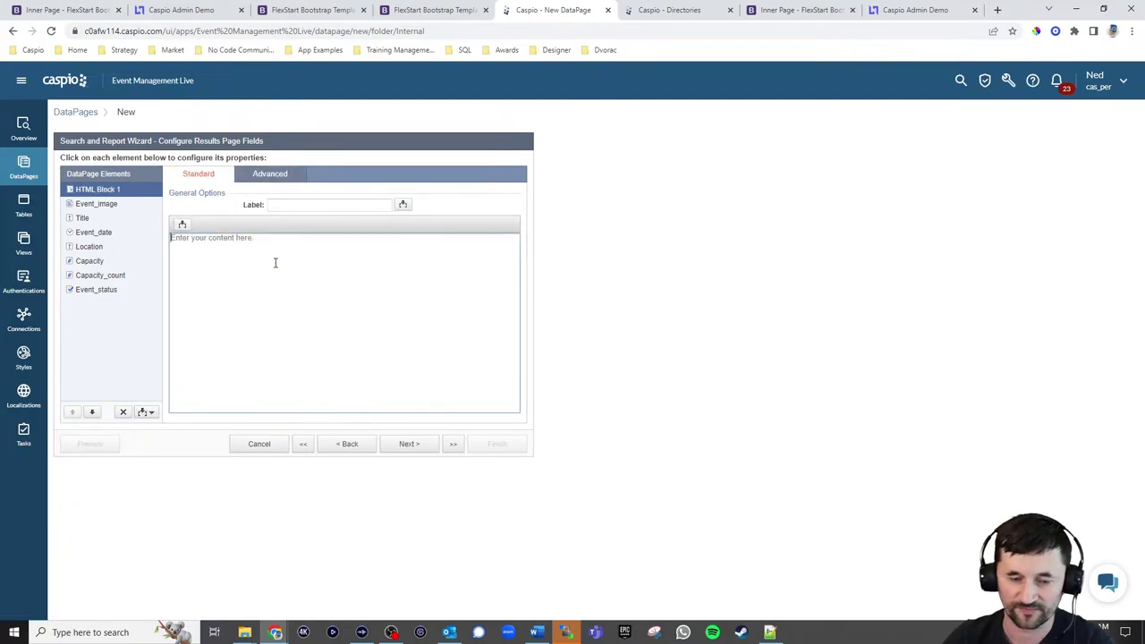
{"action": "type", "text": "<a href=\""}
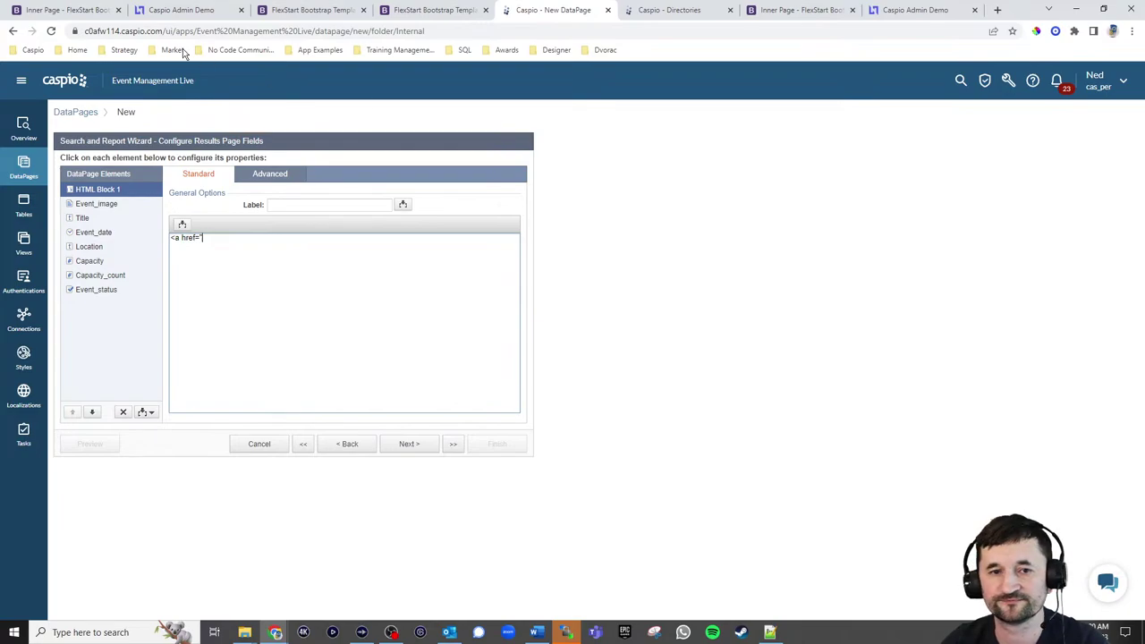
{"action": "left_click", "coordinate": [164, 13]}
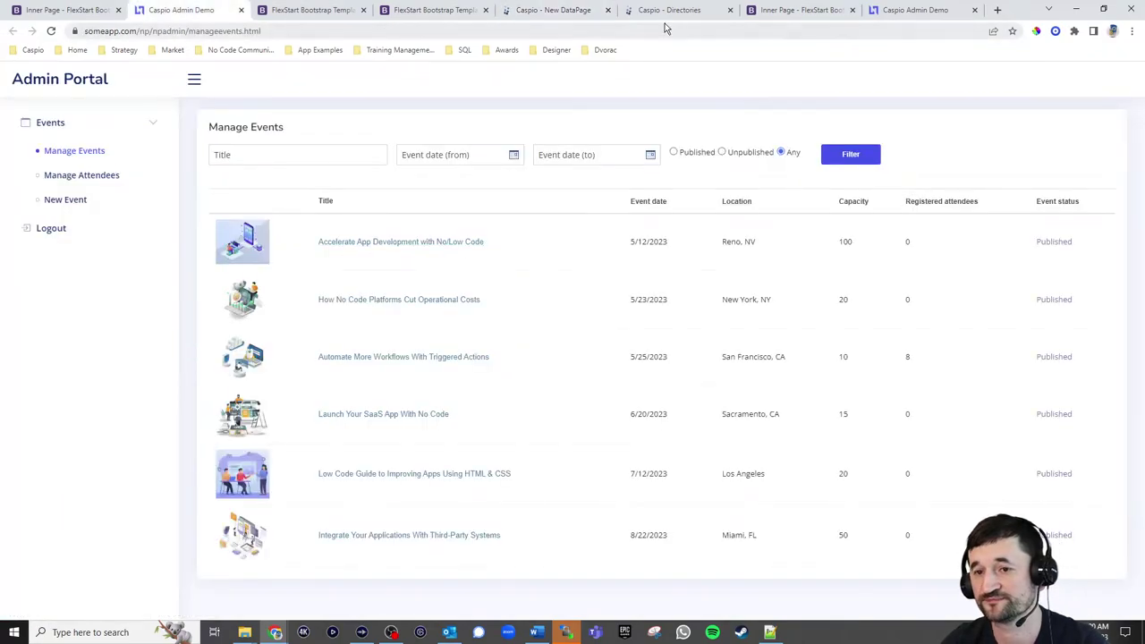
{"action": "left_click", "coordinate": [555, 10]}
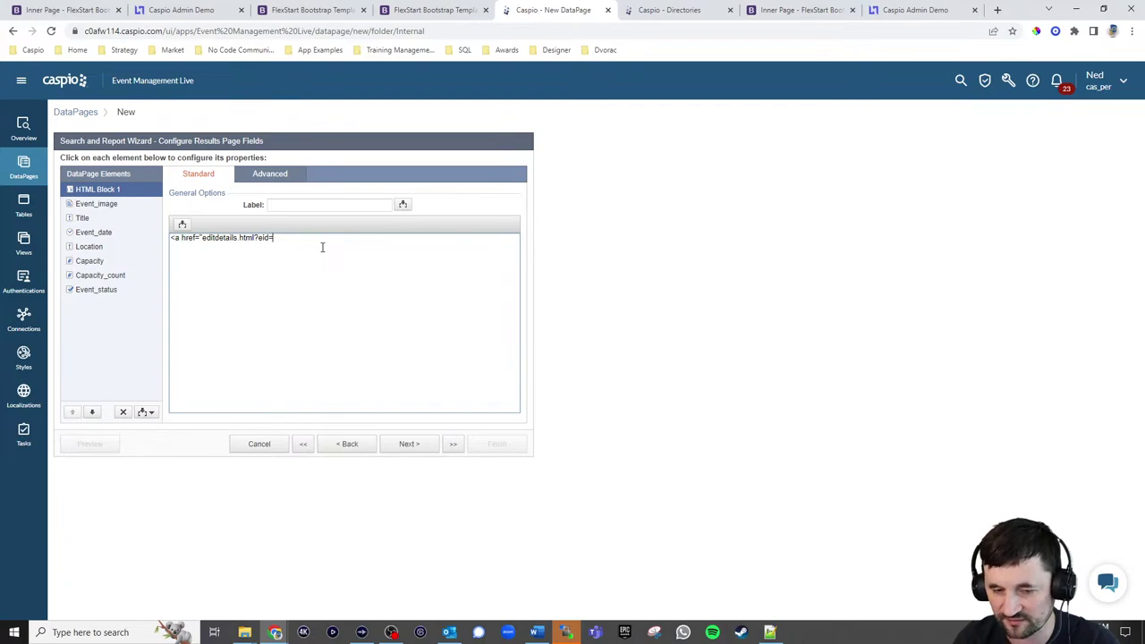
{"action": "left_click", "coordinate": [183, 225]}
{"action": "left_click", "coordinate": [176, 245]}
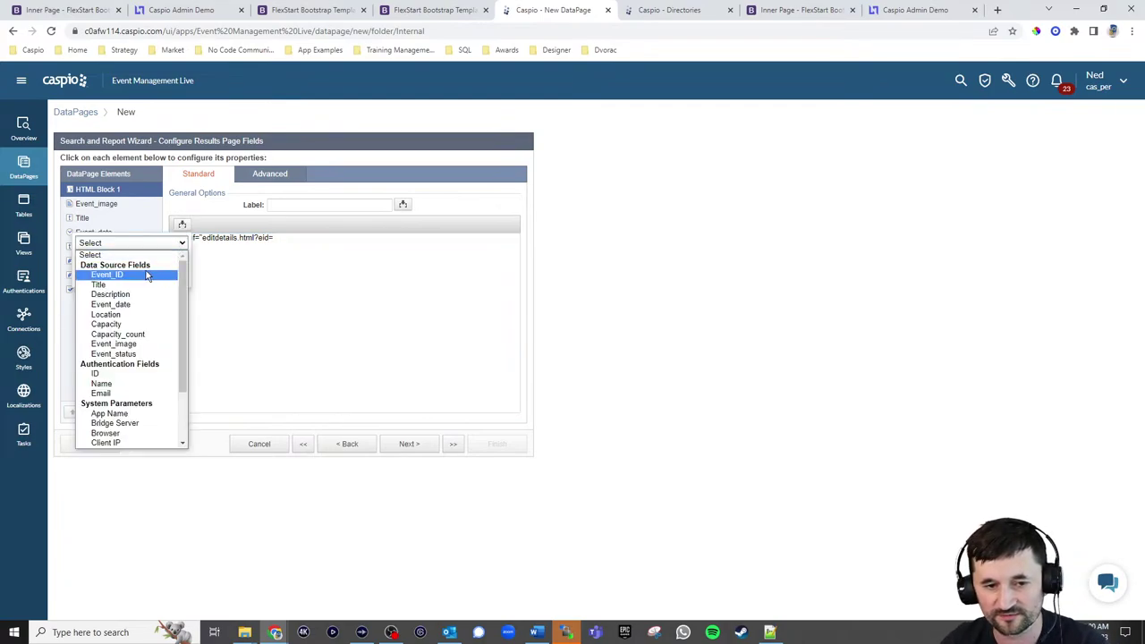
{"action": "left_click", "coordinate": [115, 271]}
{"action": "left_click", "coordinate": [143, 274]}
{"action": "left_click", "coordinate": [353, 242]}
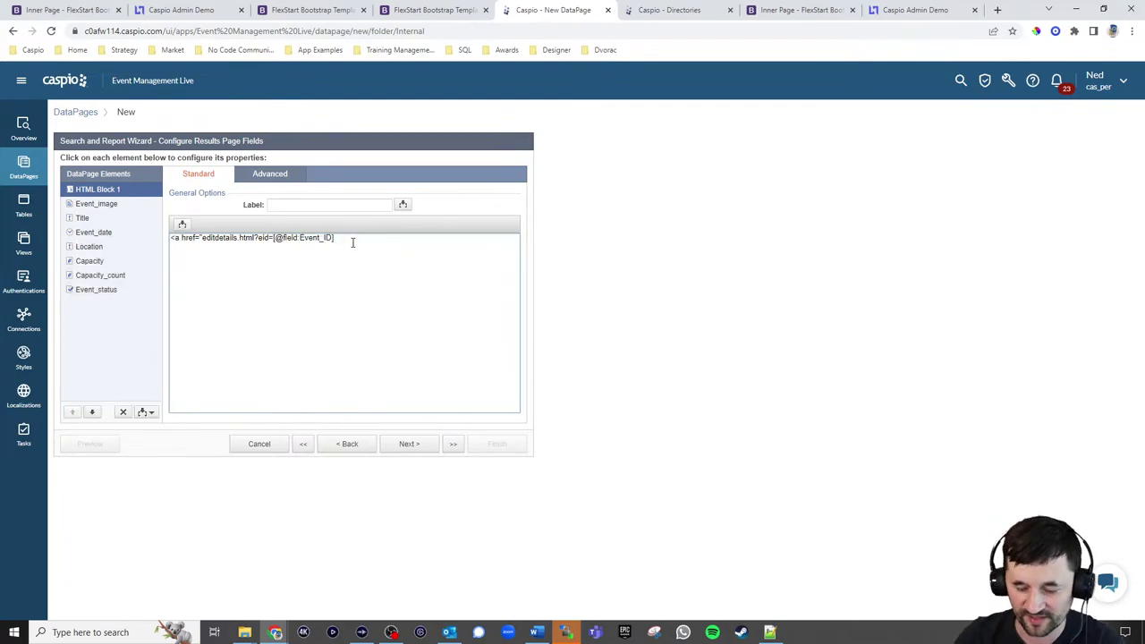
{"action": "type", "text": "\">"}
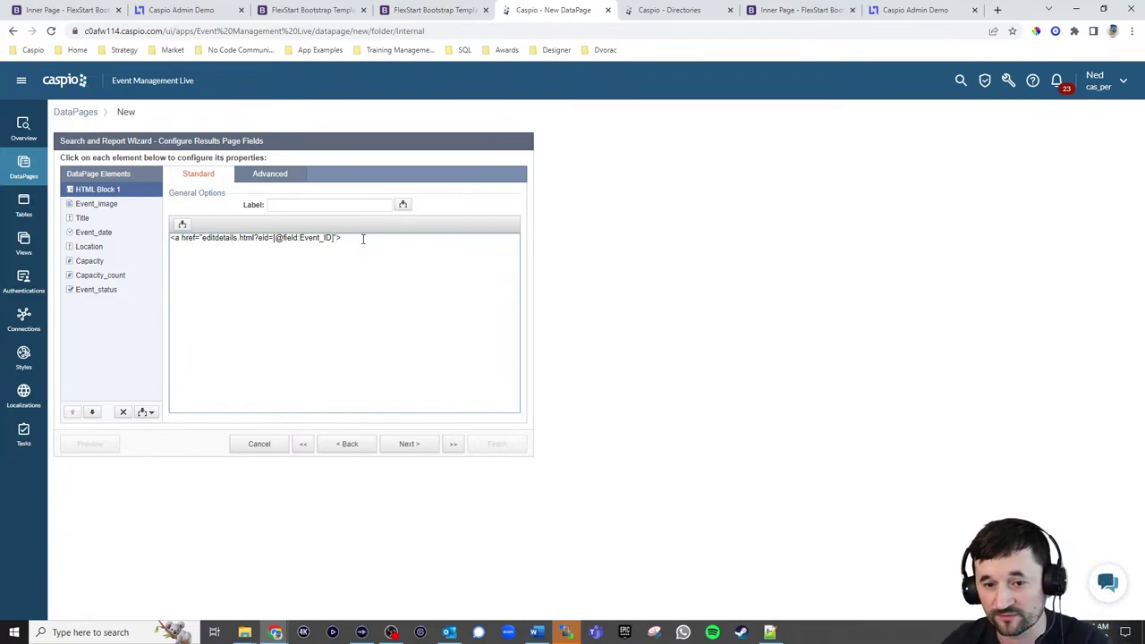
{"action": "left_click", "coordinate": [183, 224]}
{"action": "left_click", "coordinate": [134, 244]}
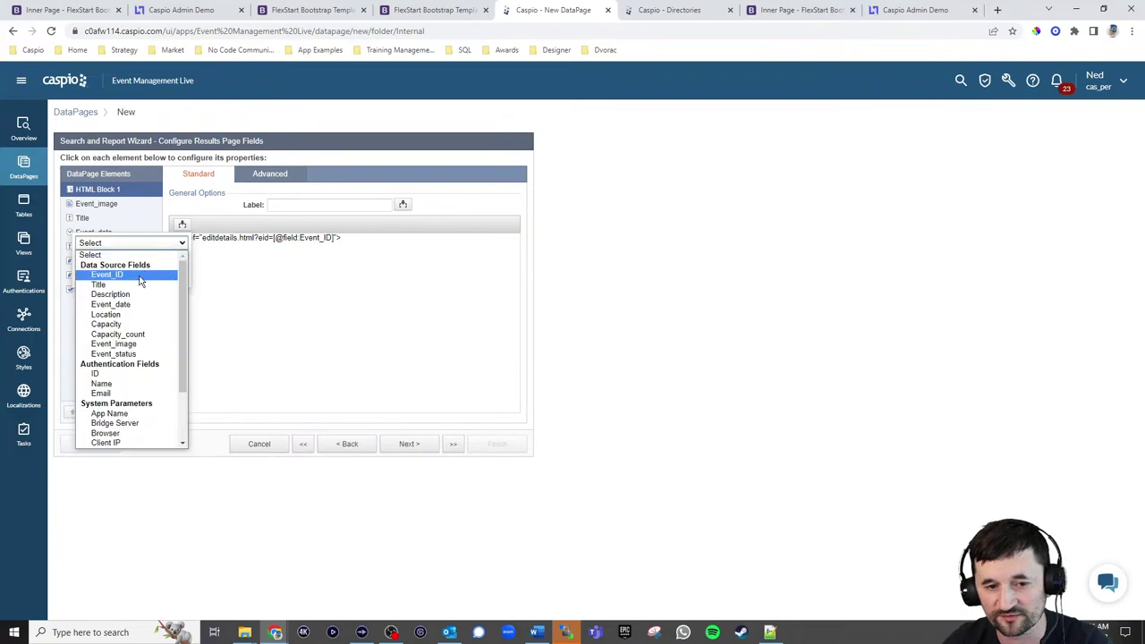
{"action": "left_click", "coordinate": [134, 284]}
{"action": "left_click", "coordinate": [133, 287]}
{"action": "left_click", "coordinate": [399, 240]}
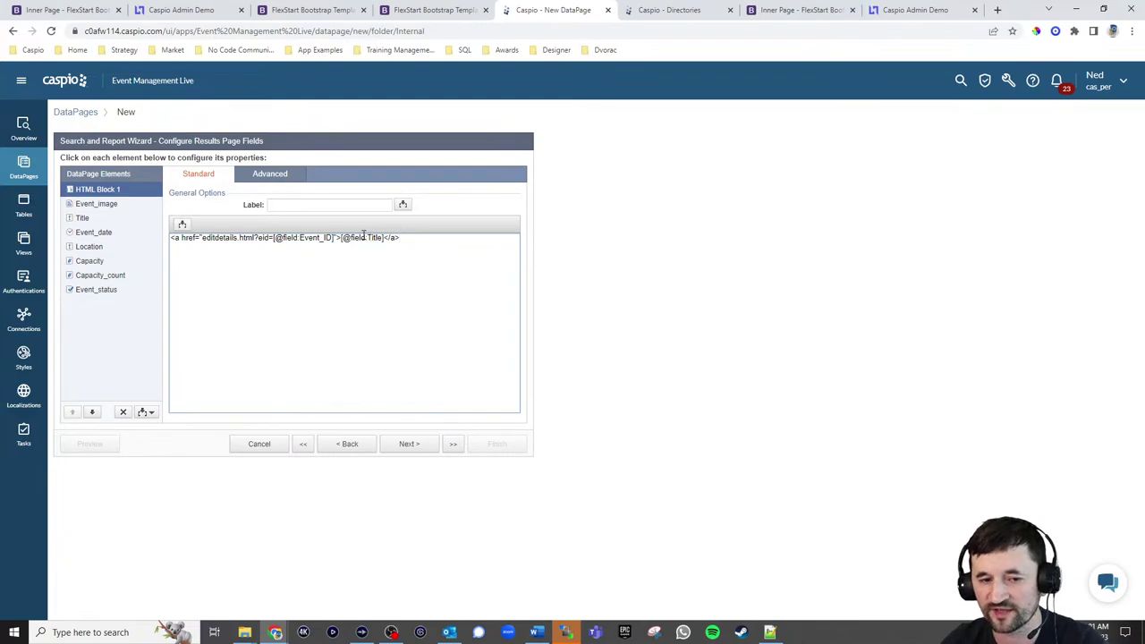
Remove the separate Title field and show Event_image first as an image with width 75
{"action": "left_click", "coordinate": [90, 220]}
{"action": "left_click", "coordinate": [125, 412]}
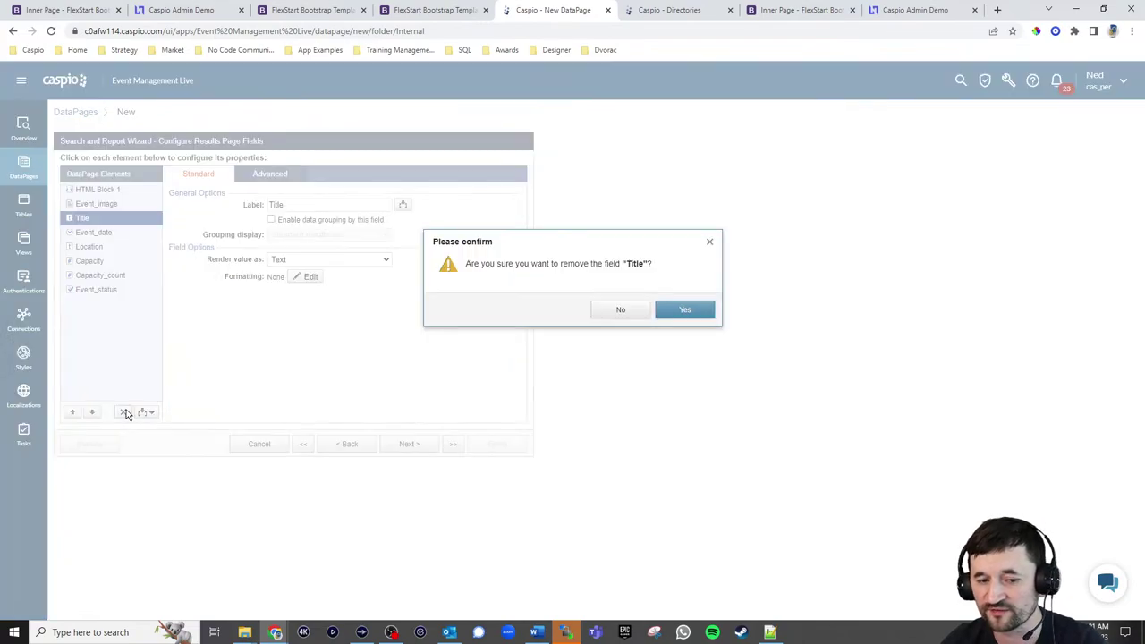
{"action": "left_click", "coordinate": [678, 311]}
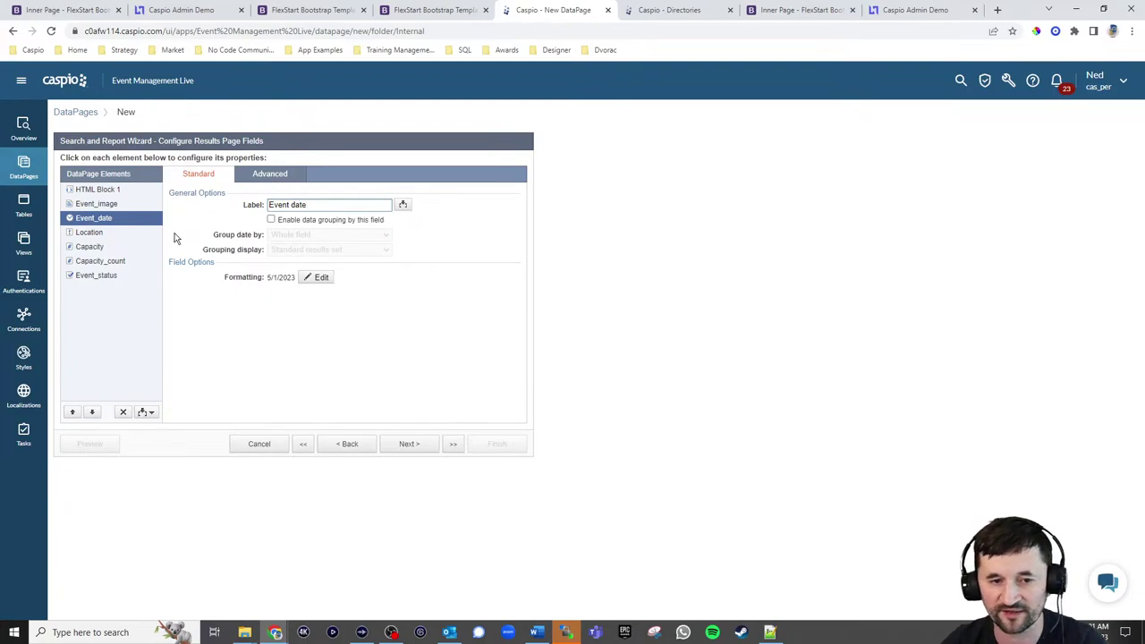
{"action": "left_click", "coordinate": [104, 205]}
{"action": "left_click", "coordinate": [72, 411]}
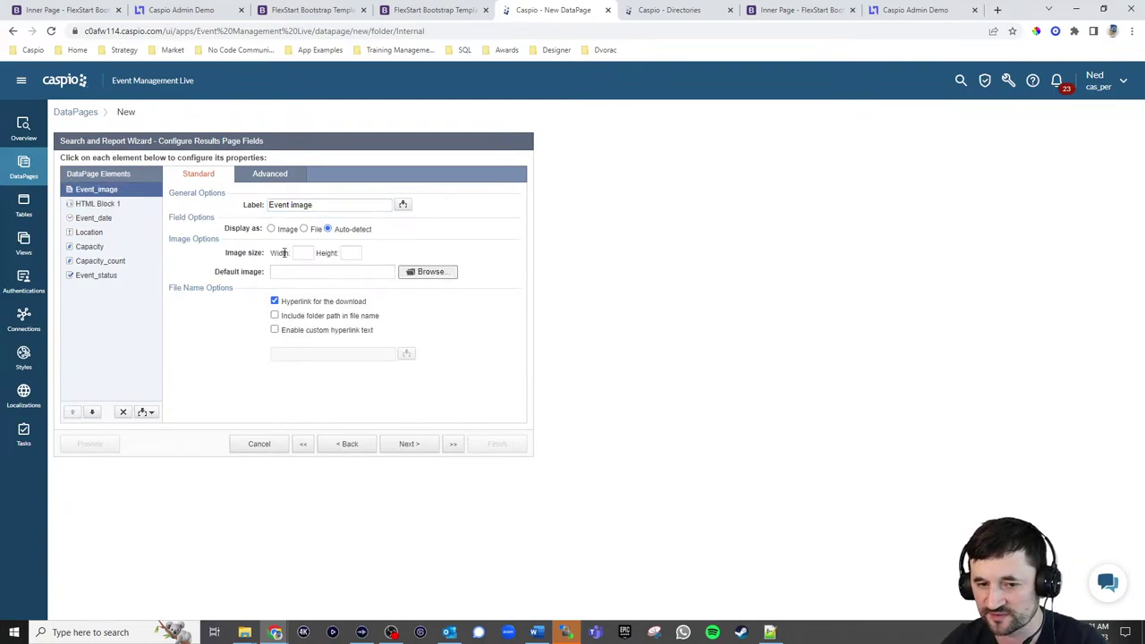
{"action": "left_click", "coordinate": [287, 230]}
{"action": "left_click", "coordinate": [303, 252]}
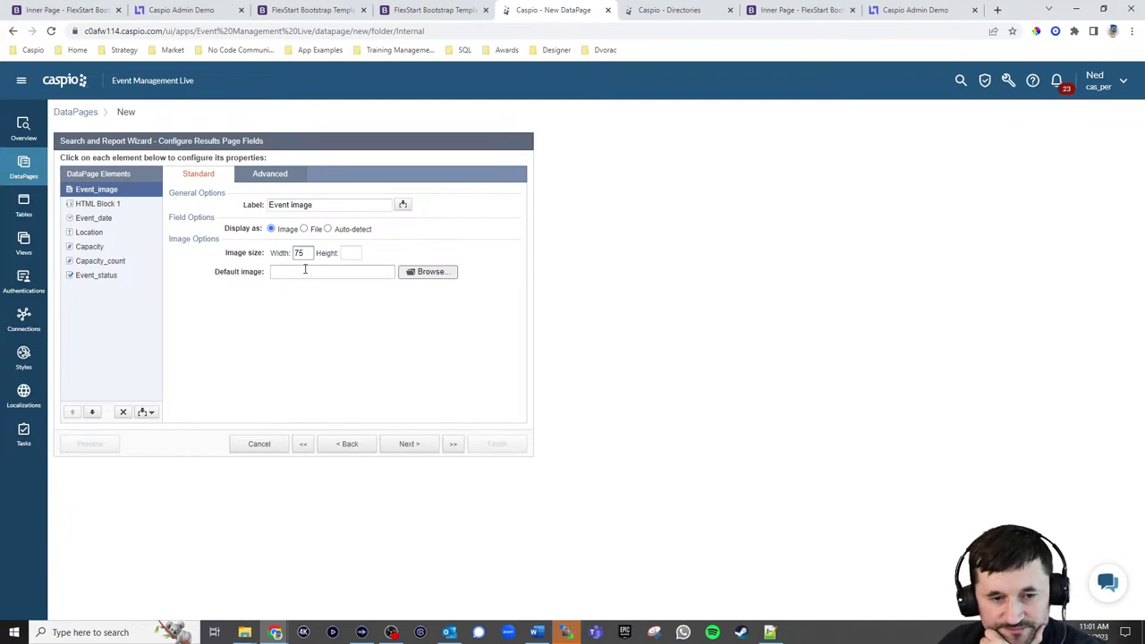
{"action": "left_click", "coordinate": [404, 444]}
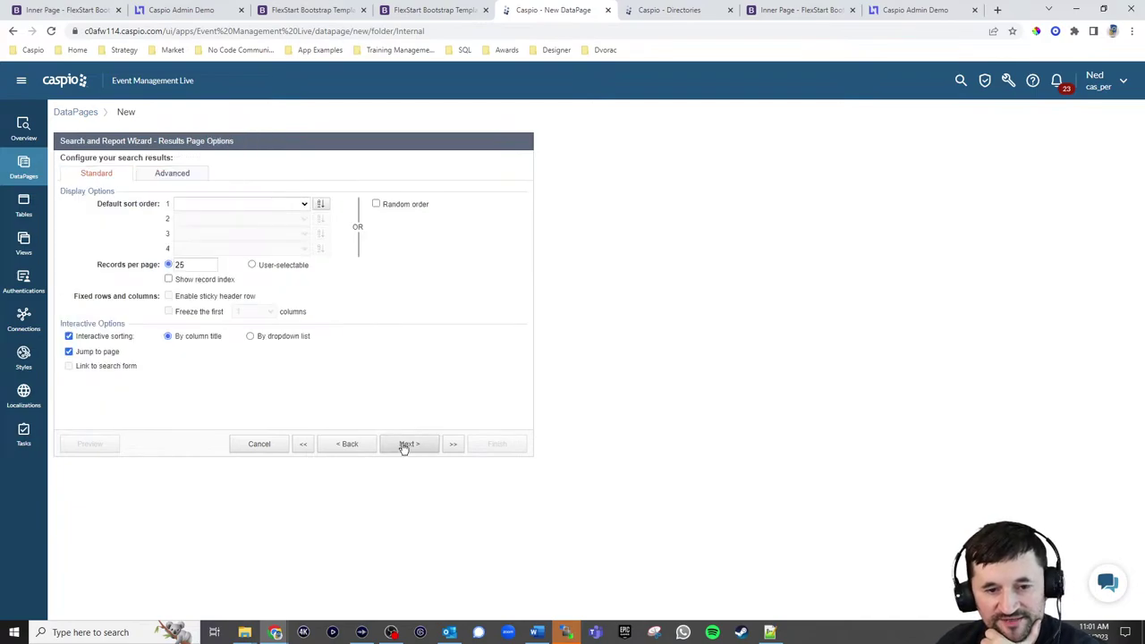
Sort results by Event_date and finish the DataPage with no details page
{"action": "double_click", "coordinate": [183, 265]}
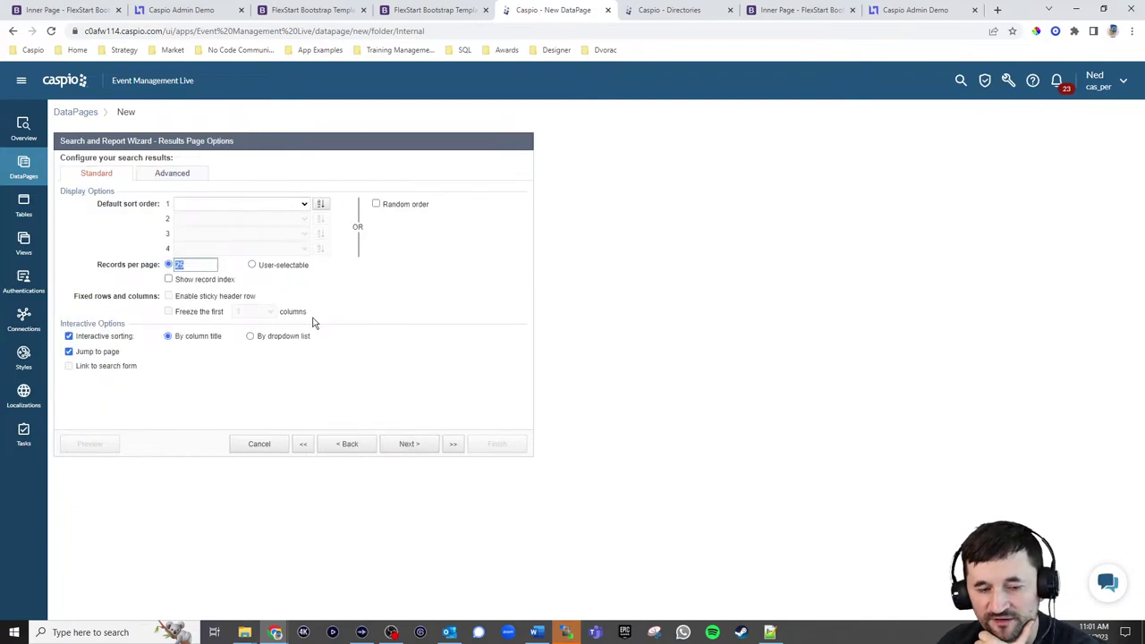
{"action": "left_click", "coordinate": [304, 204]}
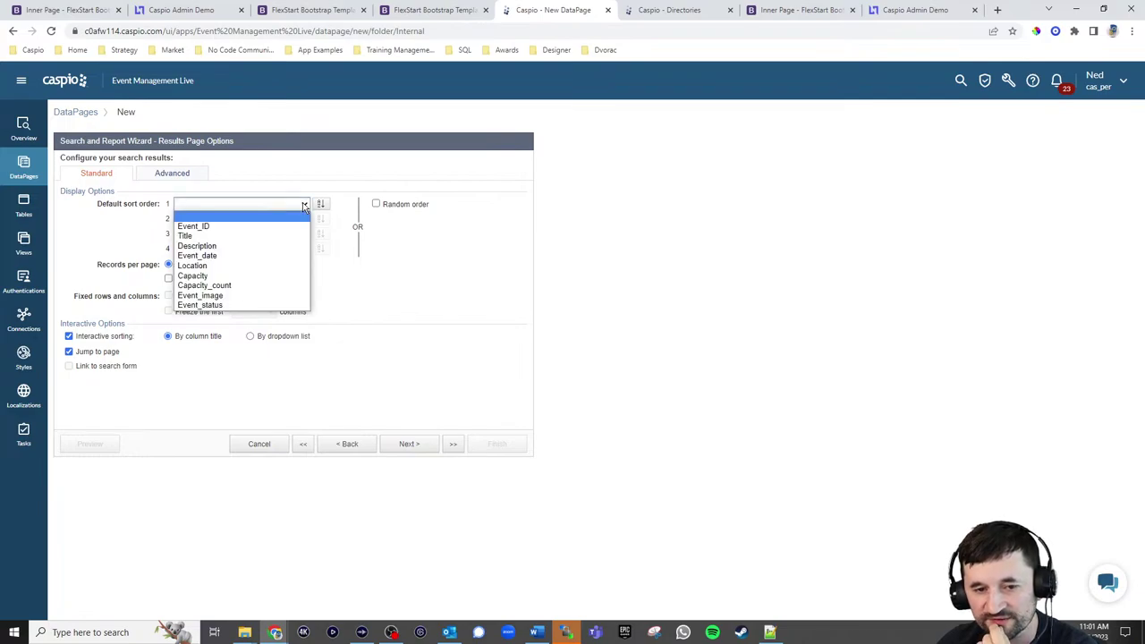
{"action": "left_click", "coordinate": [229, 256]}
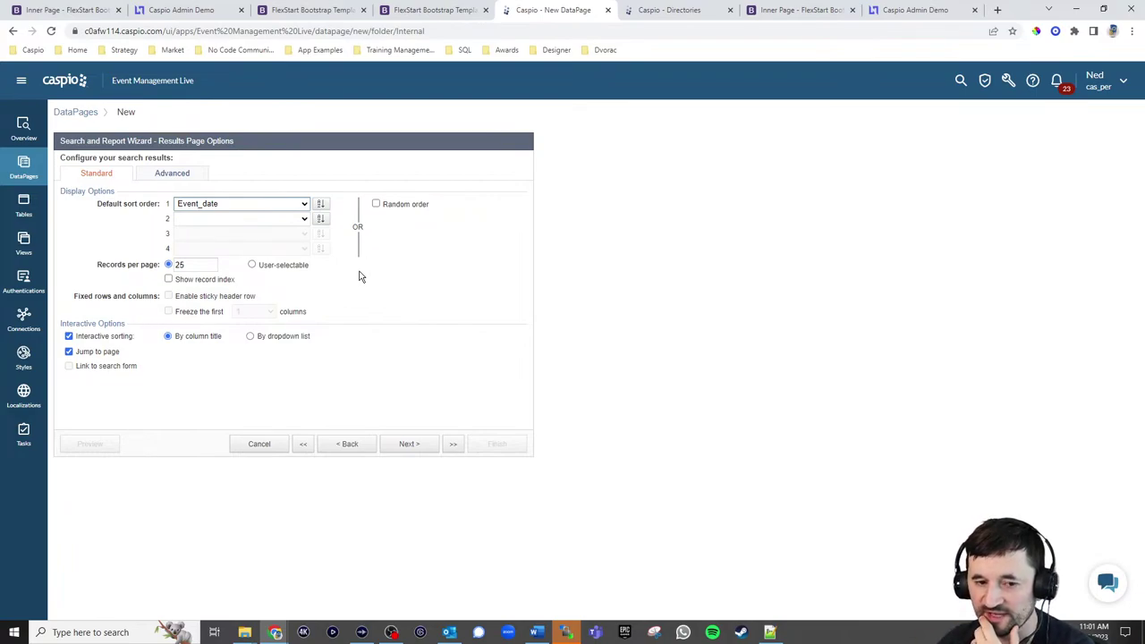
{"action": "left_click", "coordinate": [417, 443]}
{"action": "left_click", "coordinate": [97, 251]}
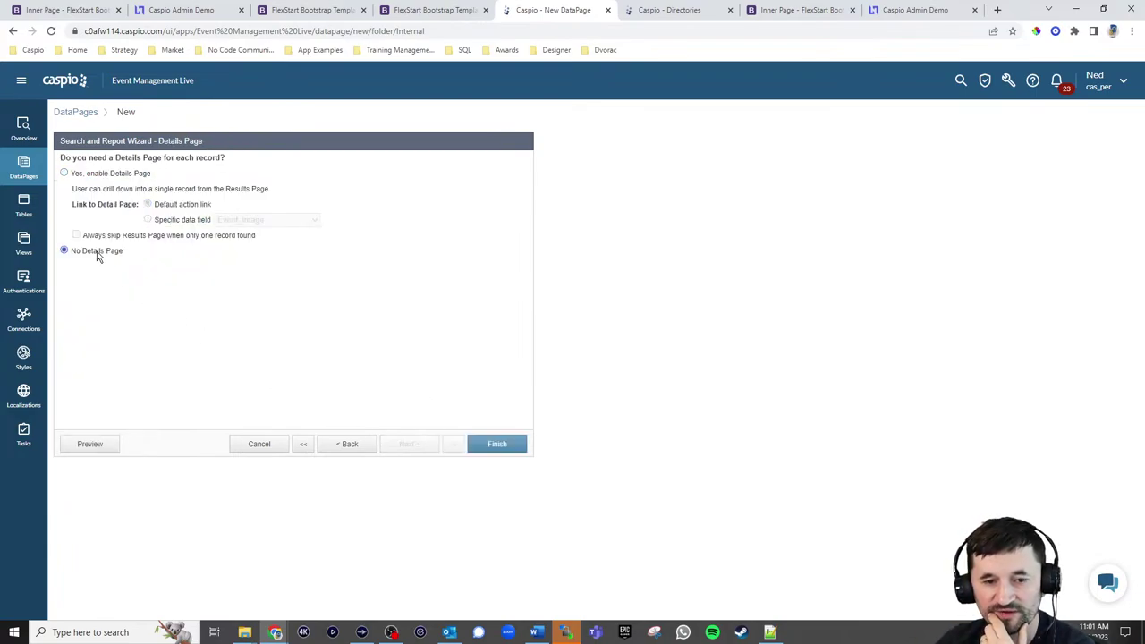
{"action": "left_click", "coordinate": [482, 443]}
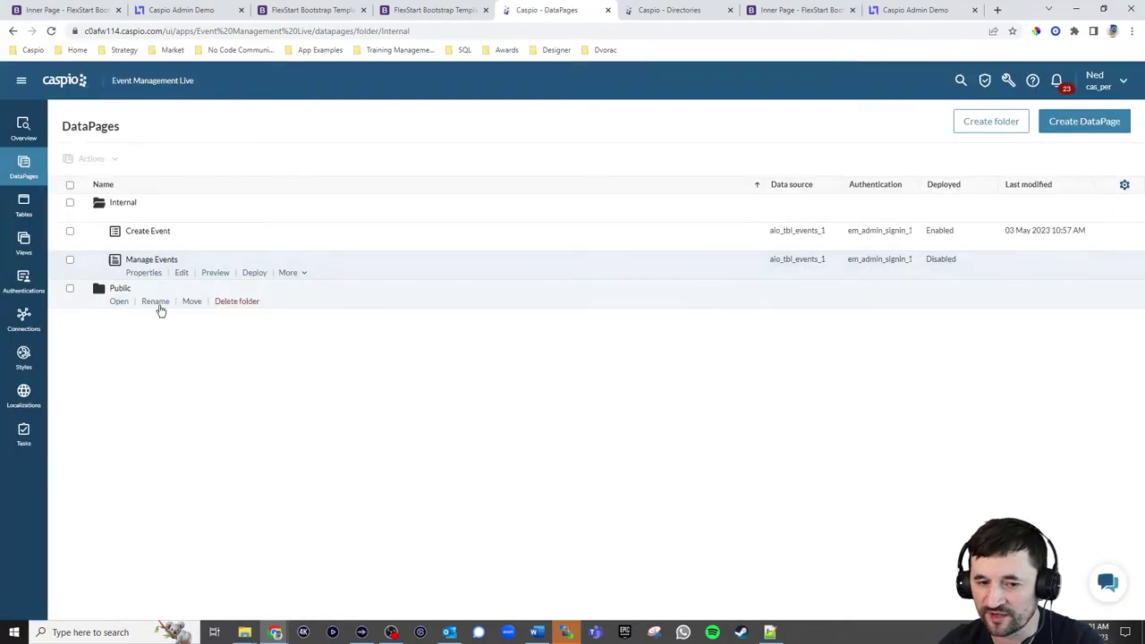
Deploy Manage Events, enable deployment and copy its embed code
{"action": "left_click", "coordinate": [256, 274]}
{"action": "left_click", "coordinate": [505, 216]}
{"action": "left_click", "coordinate": [484, 336]}
{"action": "key", "text": "ctrl+c"}
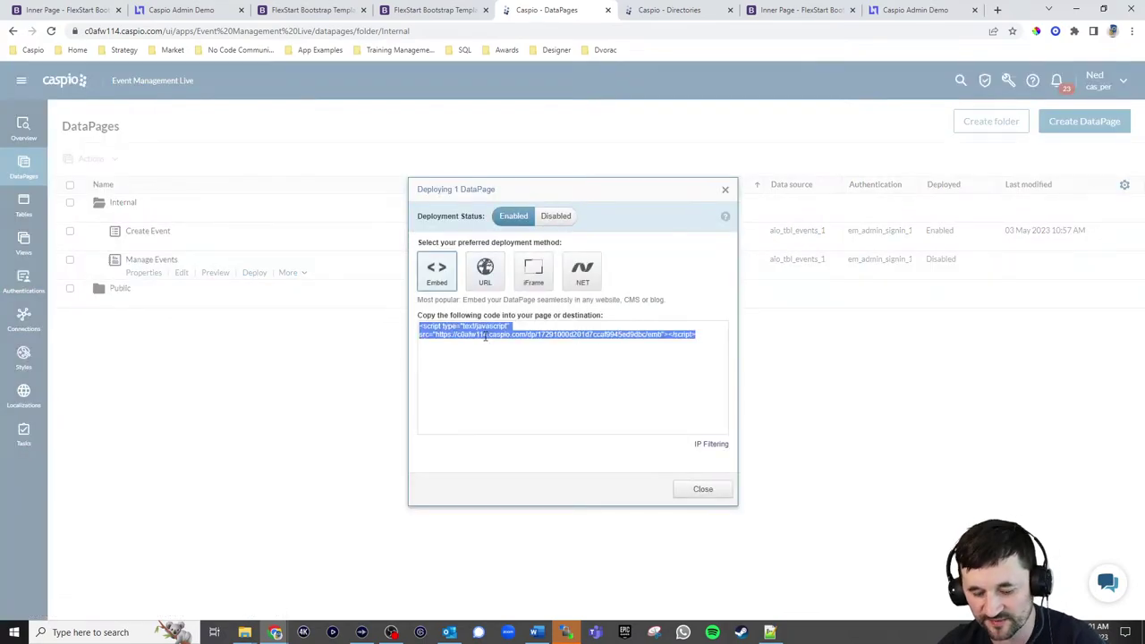
{"action": "left_click", "coordinate": [695, 494]}
Replace the 'Manage Events' placeholder on line 120 of manageevents.html with the embed script and save
{"action": "left_click", "coordinate": [770, 632]}
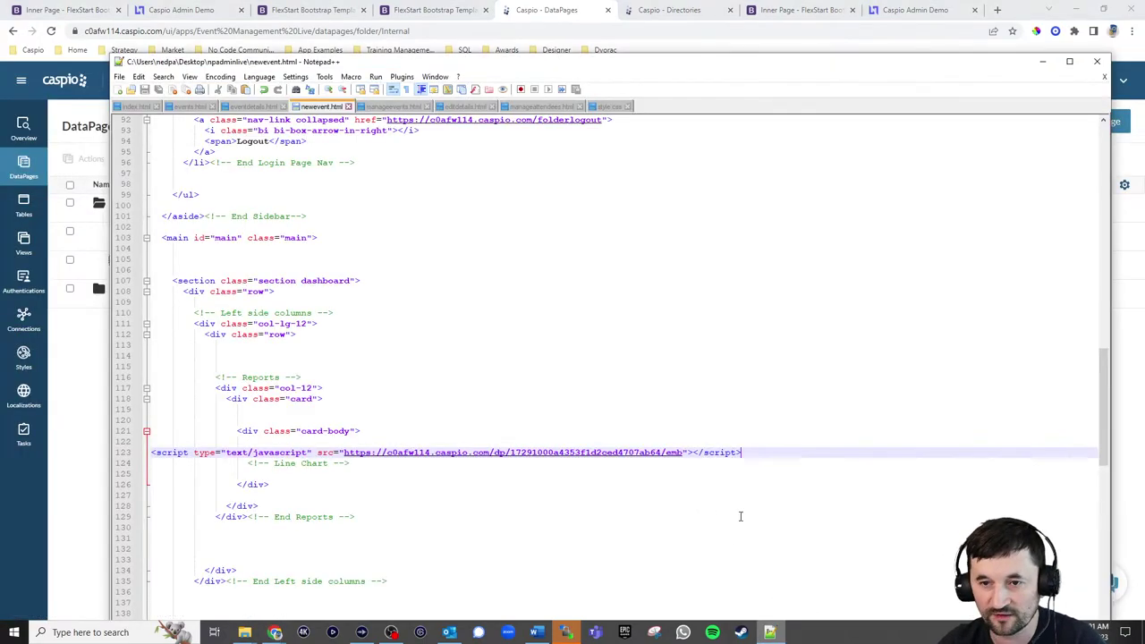
{"action": "left_click", "coordinate": [393, 107]}
{"action": "scroll", "coordinate": [501, 385], "scroll_direction": "down", "scroll_amount": 20}
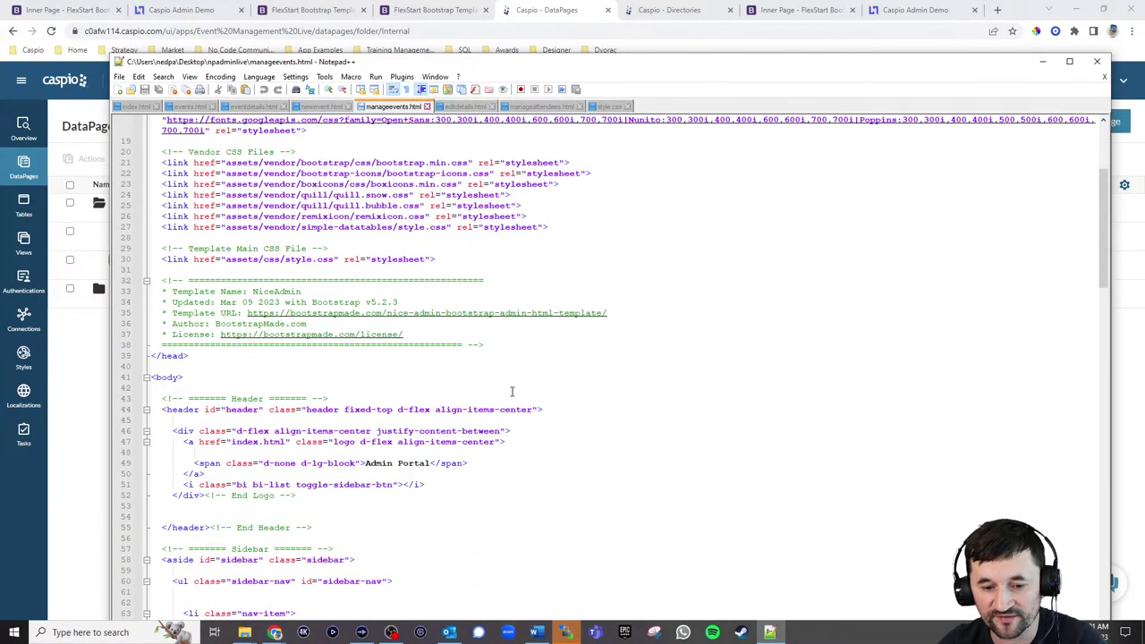
{"action": "scroll", "coordinate": [492, 378], "scroll_direction": "down", "scroll_amount": 14}
{"action": "left_click_drag", "start_coordinate": [222, 292], "coordinate": [152, 292]}
{"action": "key", "text": "ctrl+v"}
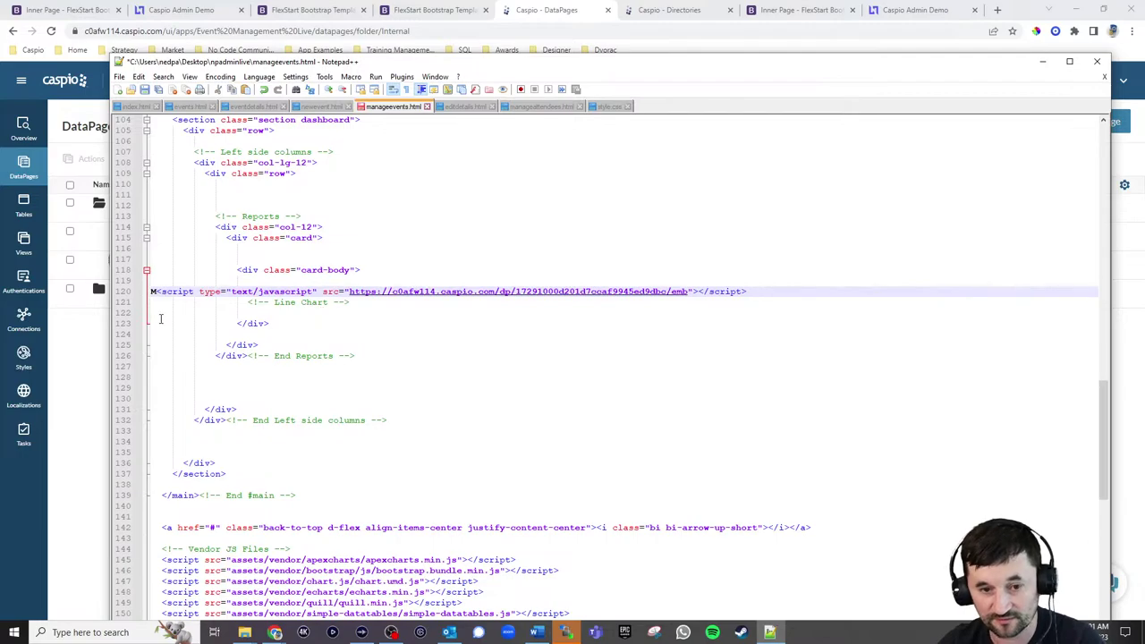
{"action": "key", "text": "Delete"}
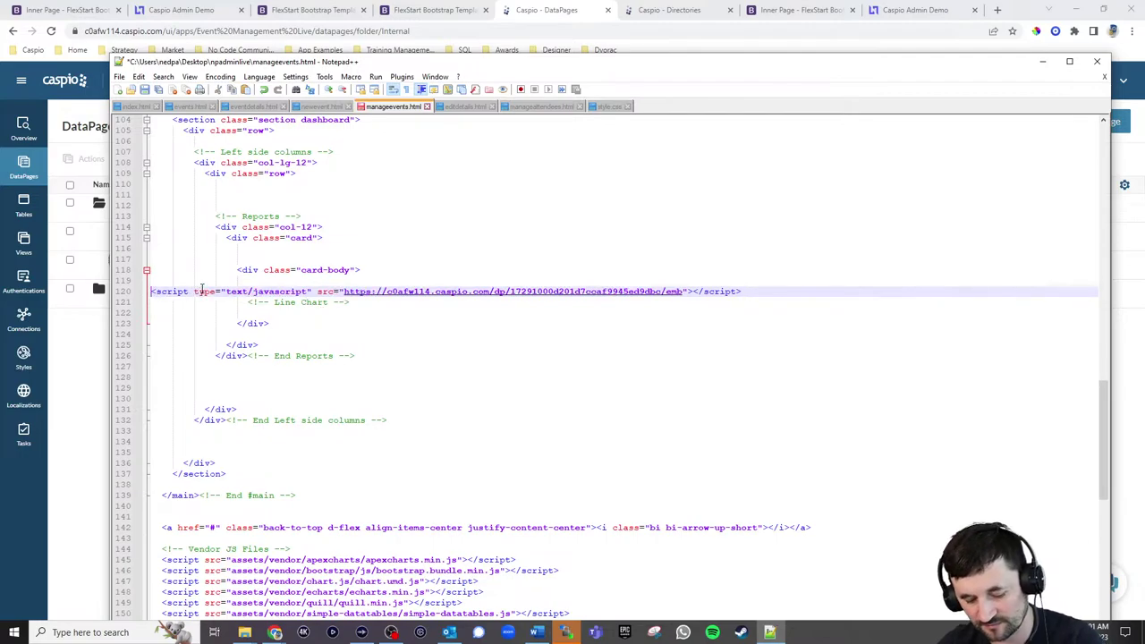
{"action": "key", "text": "ctrl+s"}
Upload manageevents.html to the server in WinSCP
{"action": "left_click", "coordinate": [564, 633]}
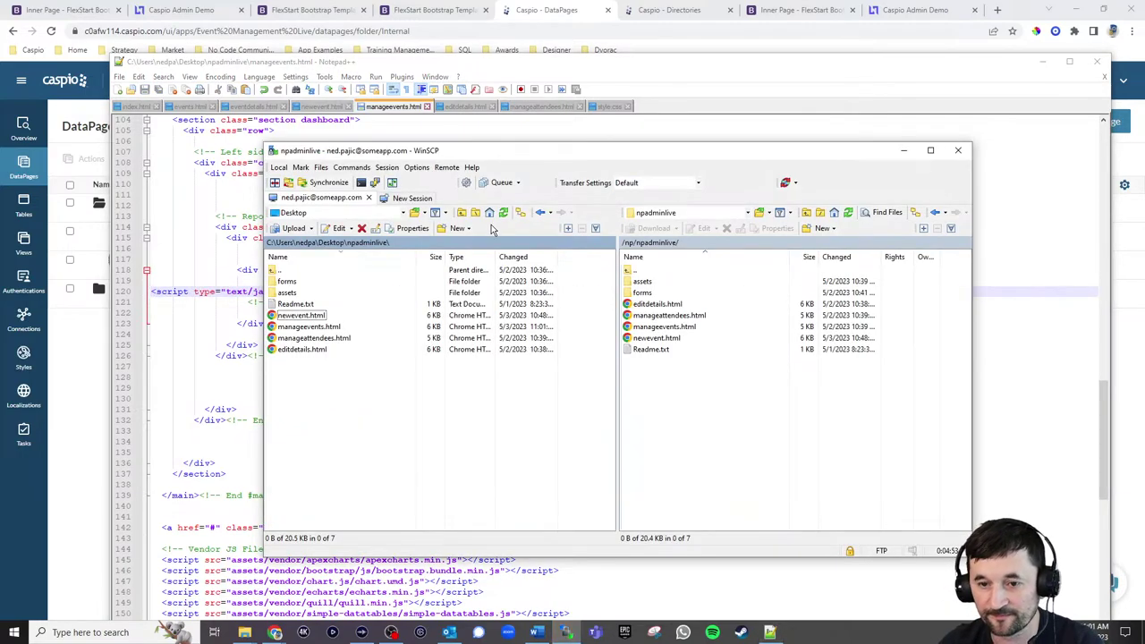
{"action": "left_click_drag", "start_coordinate": [293, 330], "coordinate": [651, 414]}
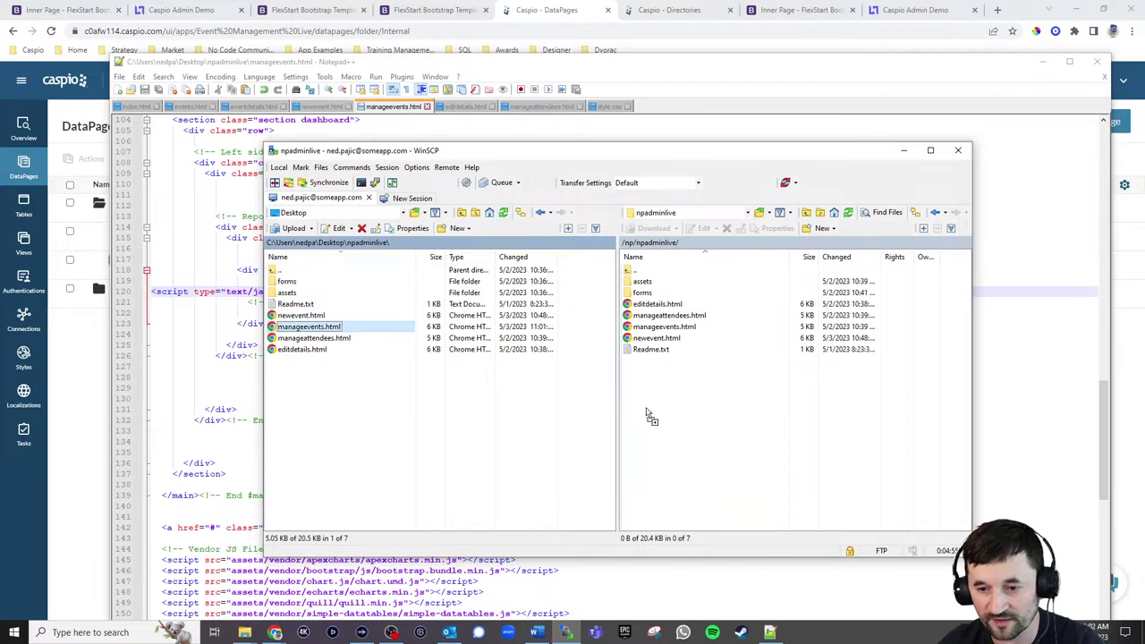
{"action": "left_click", "coordinate": [794, 16]}
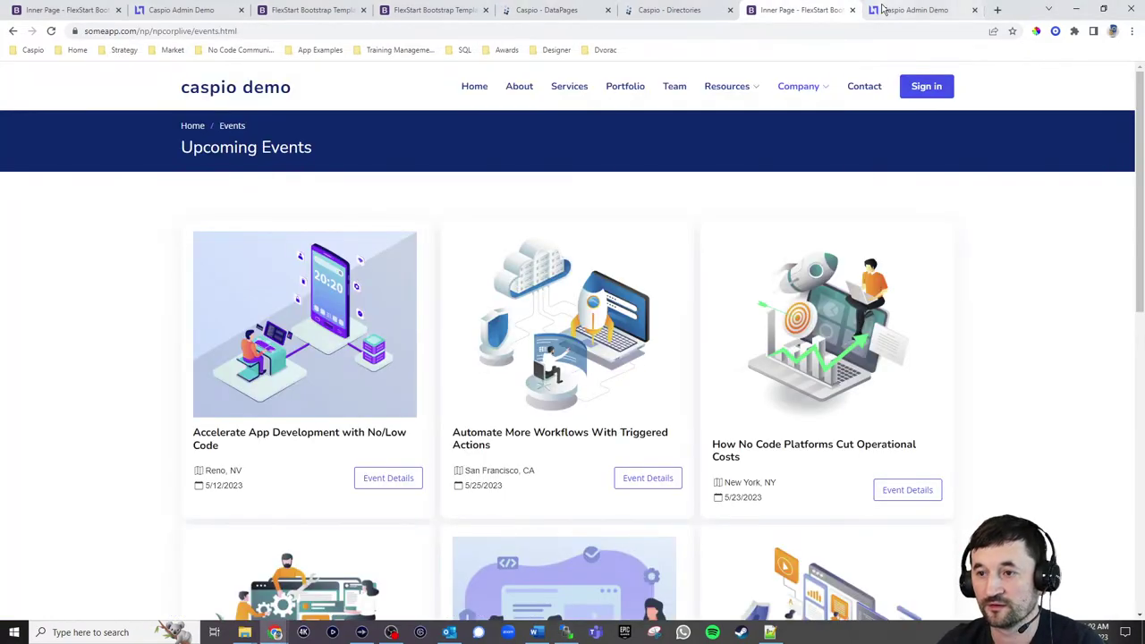
Log in to the Admin Portal and open the first event's editdetails.html page from Manage Events
{"action": "left_click", "coordinate": [907, 10]}
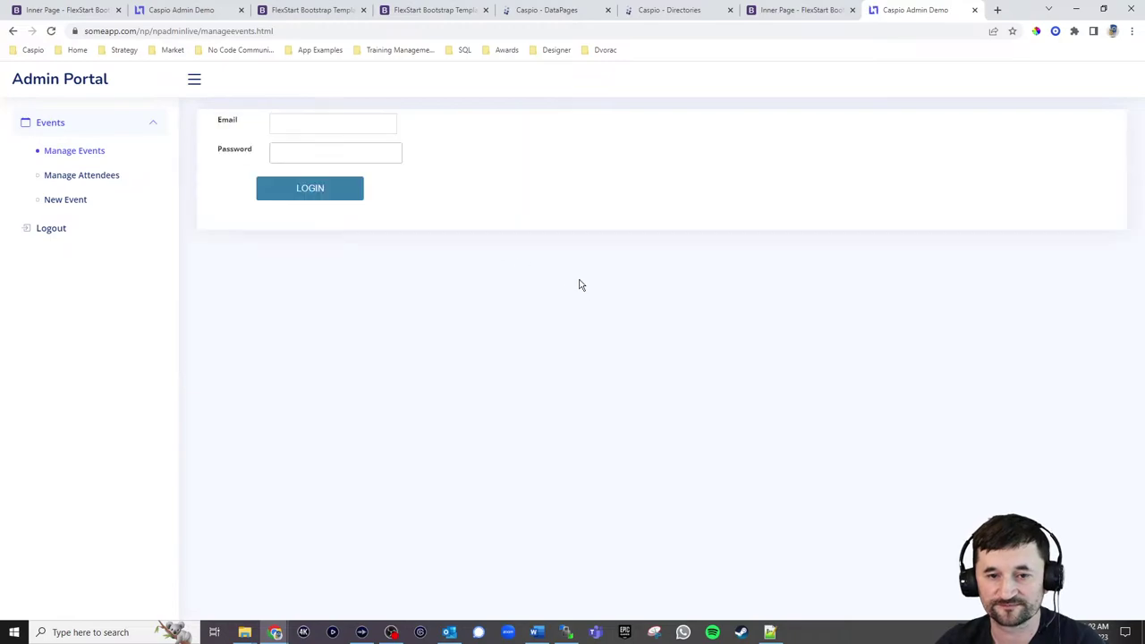
{"action": "left_click", "coordinate": [333, 122]}
{"action": "left_click", "coordinate": [322, 192]}
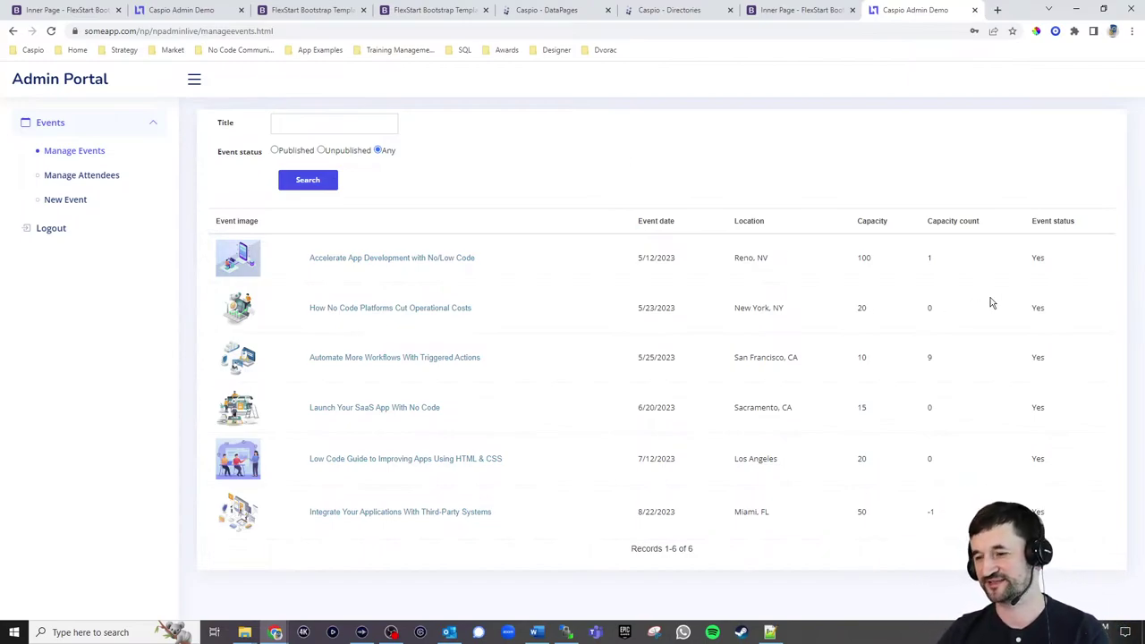
{"action": "left_click_drag", "start_coordinate": [1032, 260], "coordinate": [1052, 265]}
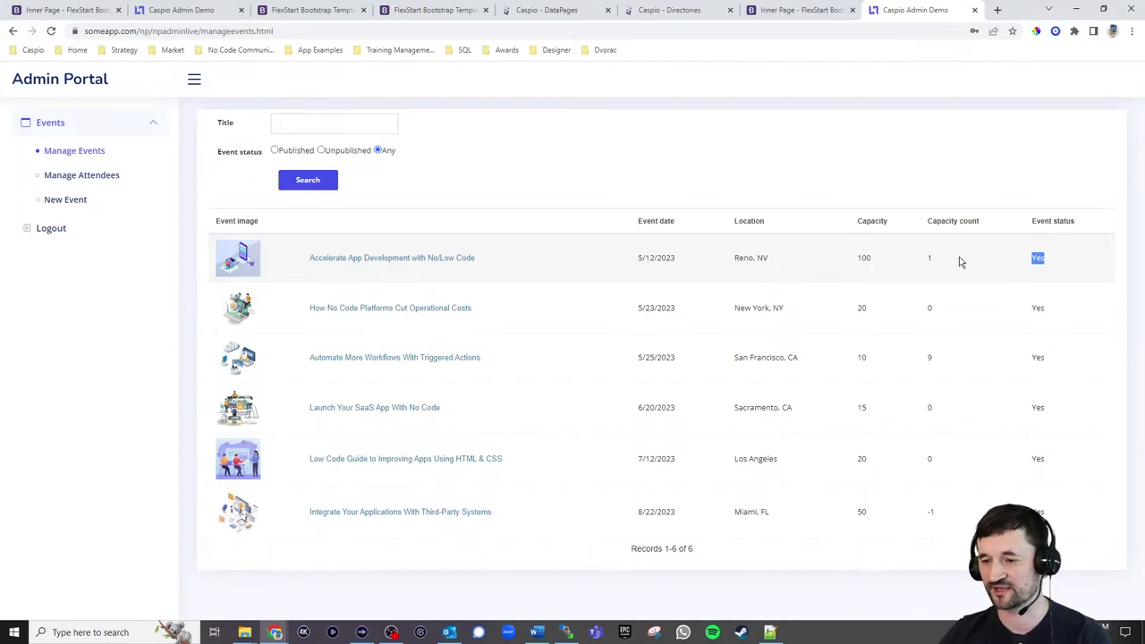
{"action": "left_click", "coordinate": [405, 260]}
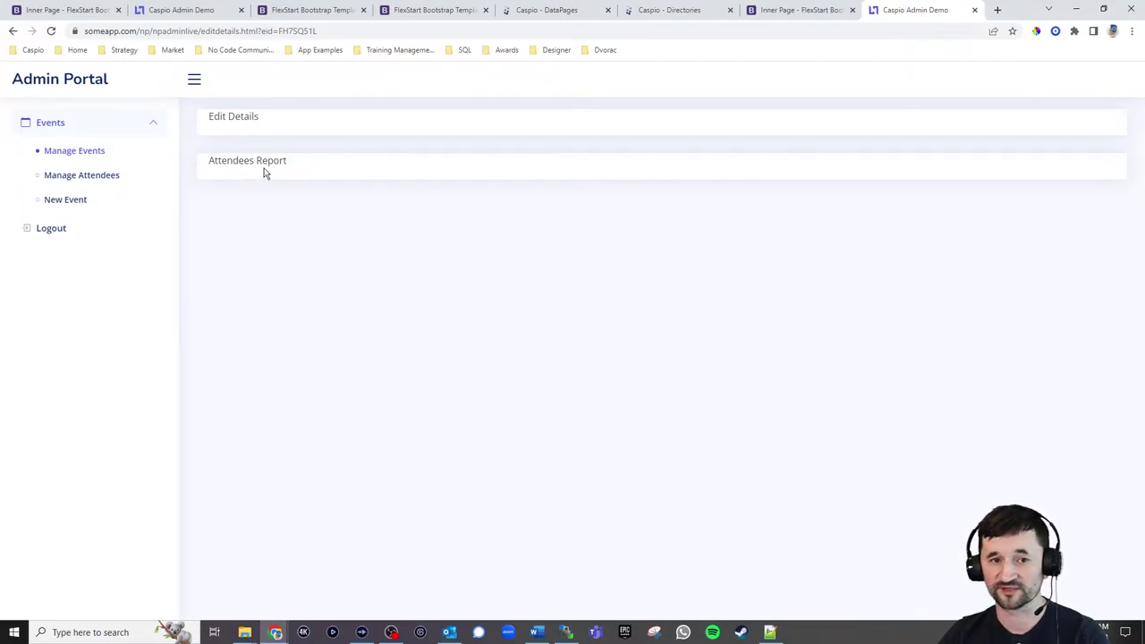
{"action": "left_click", "coordinate": [554, 16]}
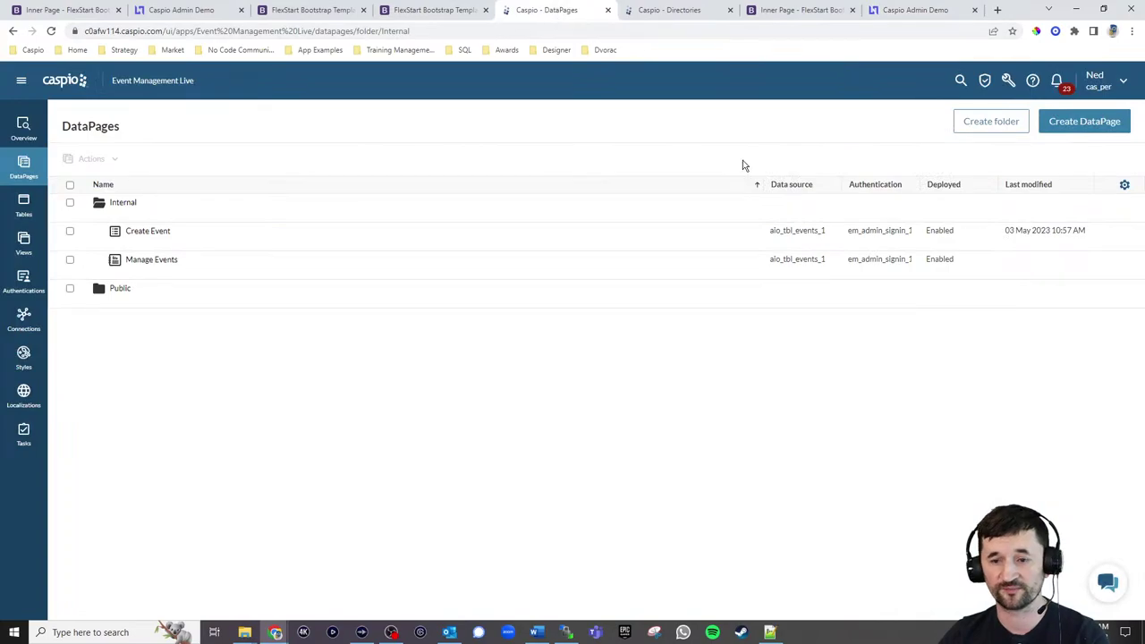
Create a Details report DataPage on aio_tbl_events_1 named Edit Details
{"action": "left_click", "coordinate": [1055, 134]}
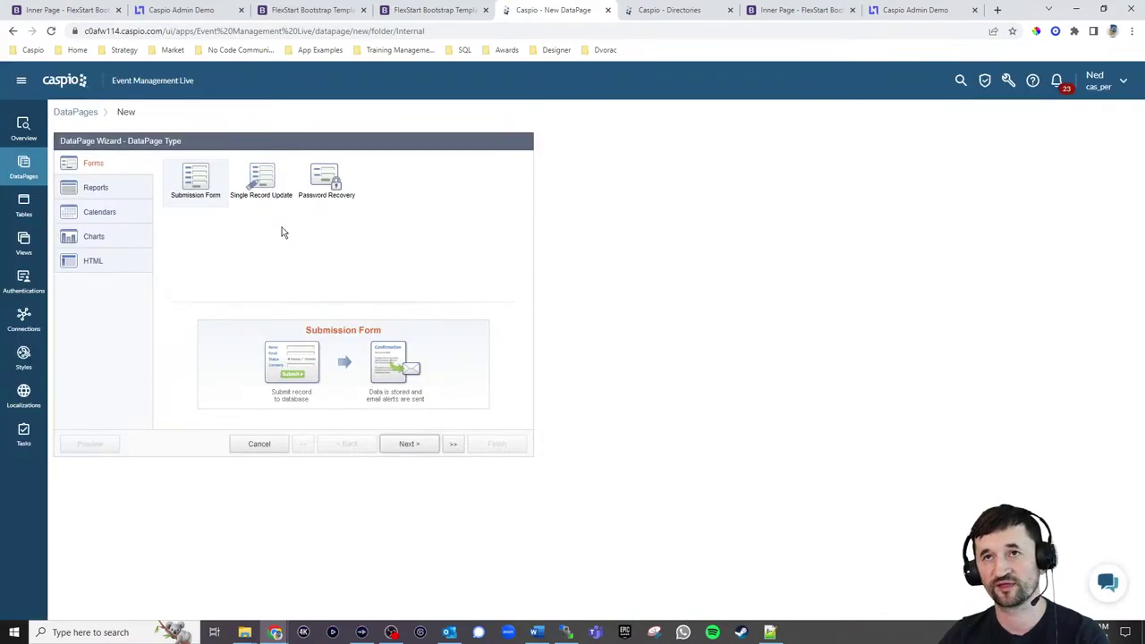
{"action": "left_click", "coordinate": [118, 193]}
{"action": "left_click", "coordinate": [391, 182]}
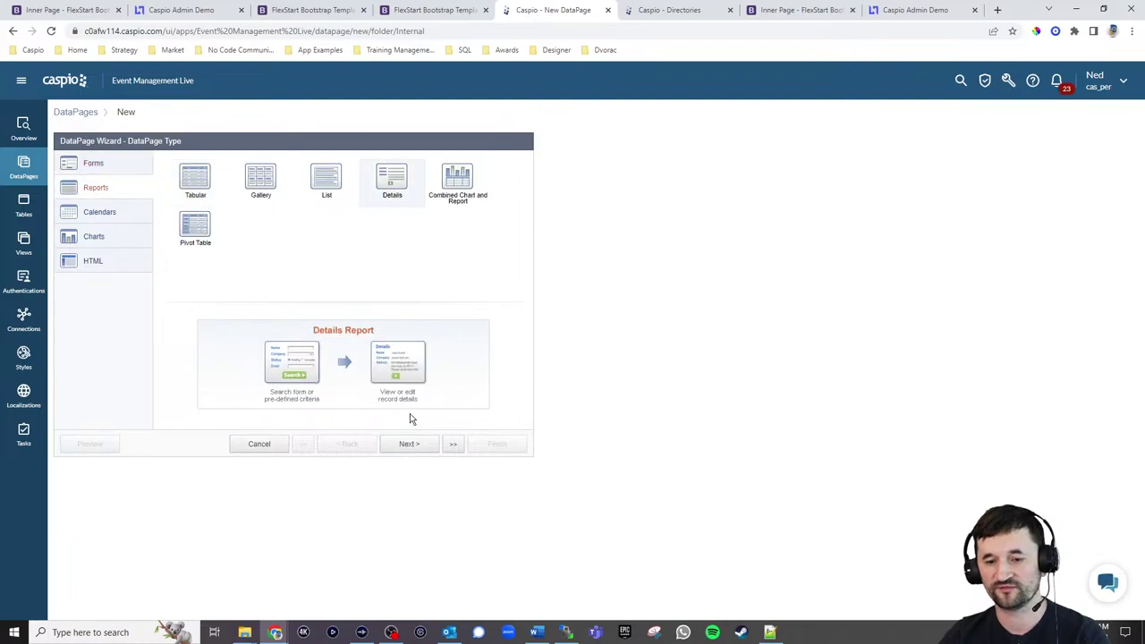
{"action": "left_click", "coordinate": [409, 442]}
{"action": "left_click", "coordinate": [156, 197]}
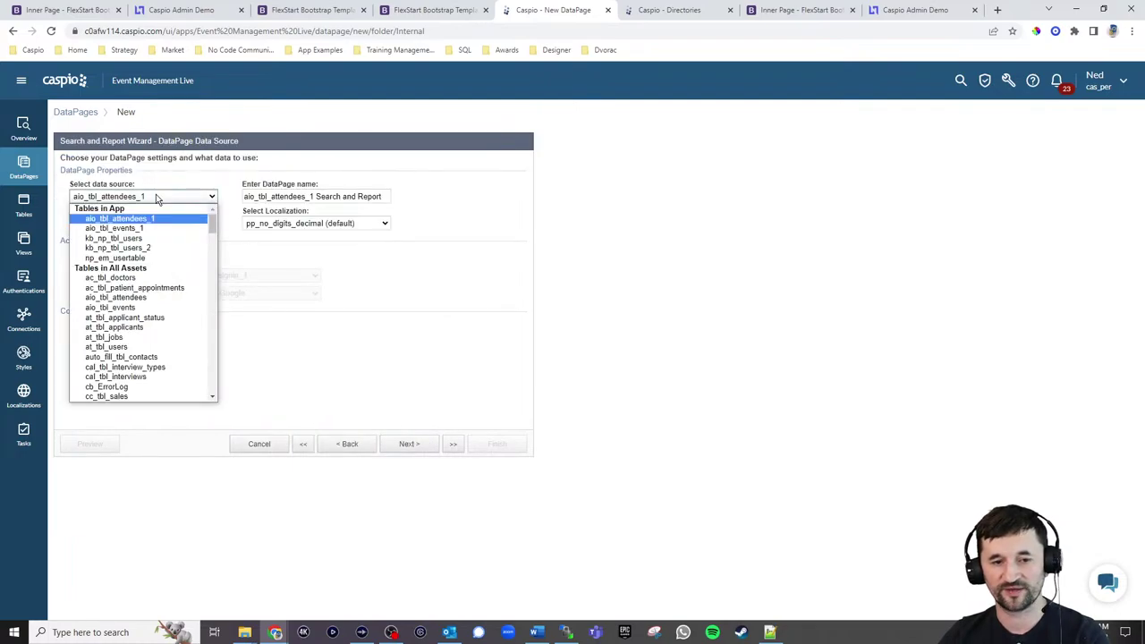
{"action": "left_click", "coordinate": [114, 228]}
{"action": "key", "text": "Tab"}
{"action": "type", "text": "E"}
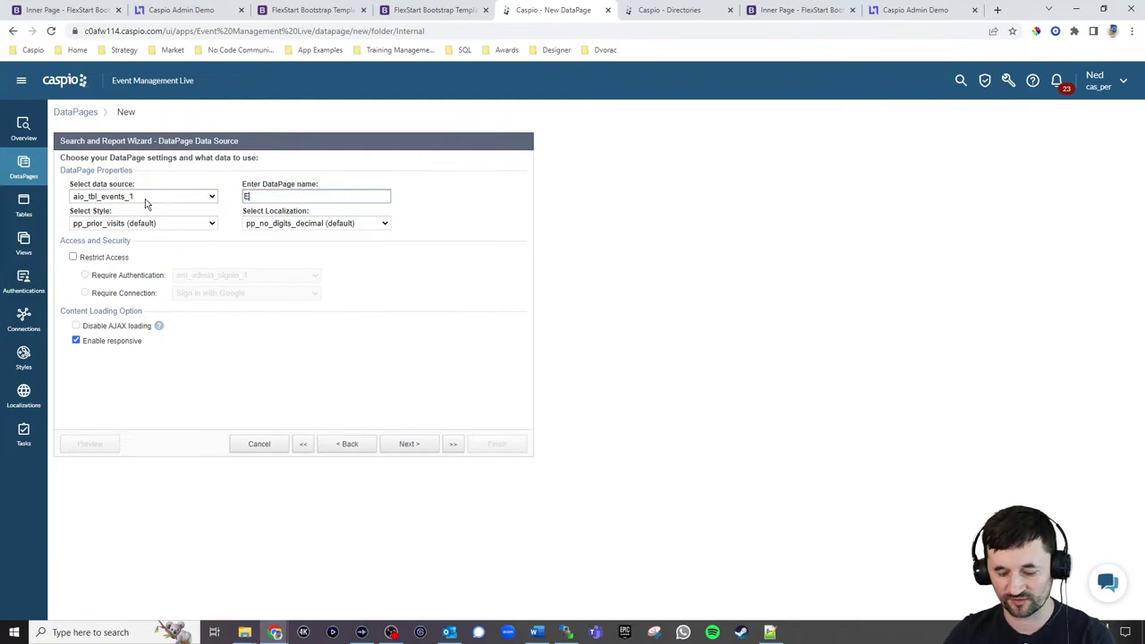
{"action": "type", "text": "dit Deta"}
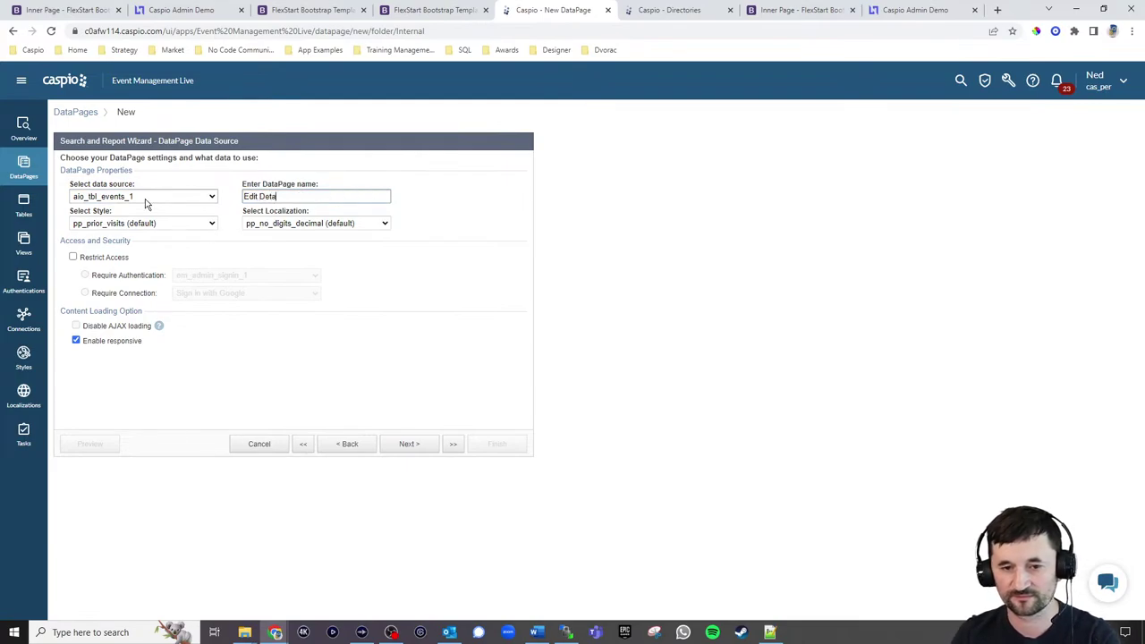
{"action": "type", "text": "ils"}
Apply the em_np_style_admin_1 style and English, restricting access to em_admin_signin_1
{"action": "left_click", "coordinate": [114, 225]}
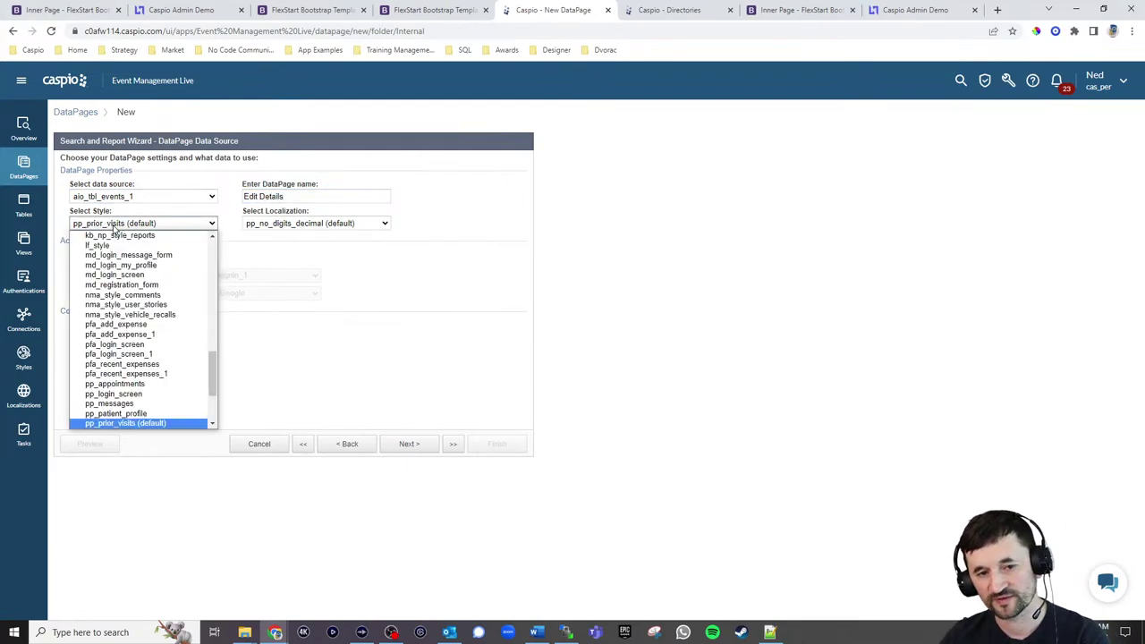
{"action": "left_click", "coordinate": [115, 225]}
{"action": "left_click", "coordinate": [135, 225]}
{"action": "scroll", "coordinate": [174, 281], "scroll_direction": "up", "scroll_amount": 15}
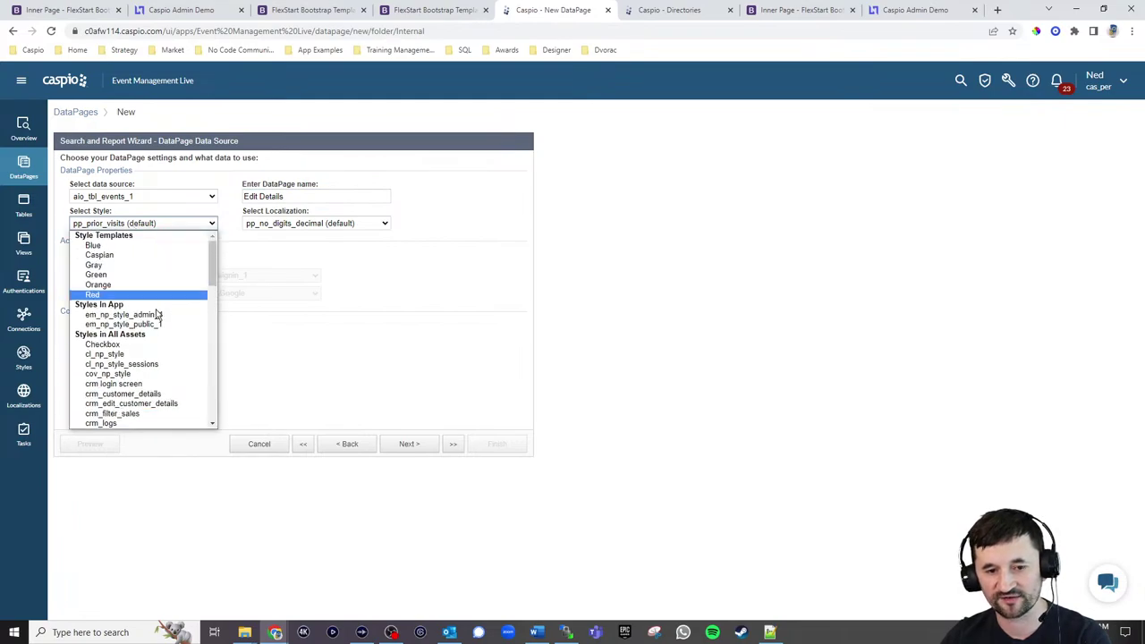
{"action": "left_click", "coordinate": [157, 315]}
{"action": "left_click", "coordinate": [313, 223]}
{"action": "scroll", "coordinate": [295, 295], "scroll_direction": "up", "scroll_amount": 10}
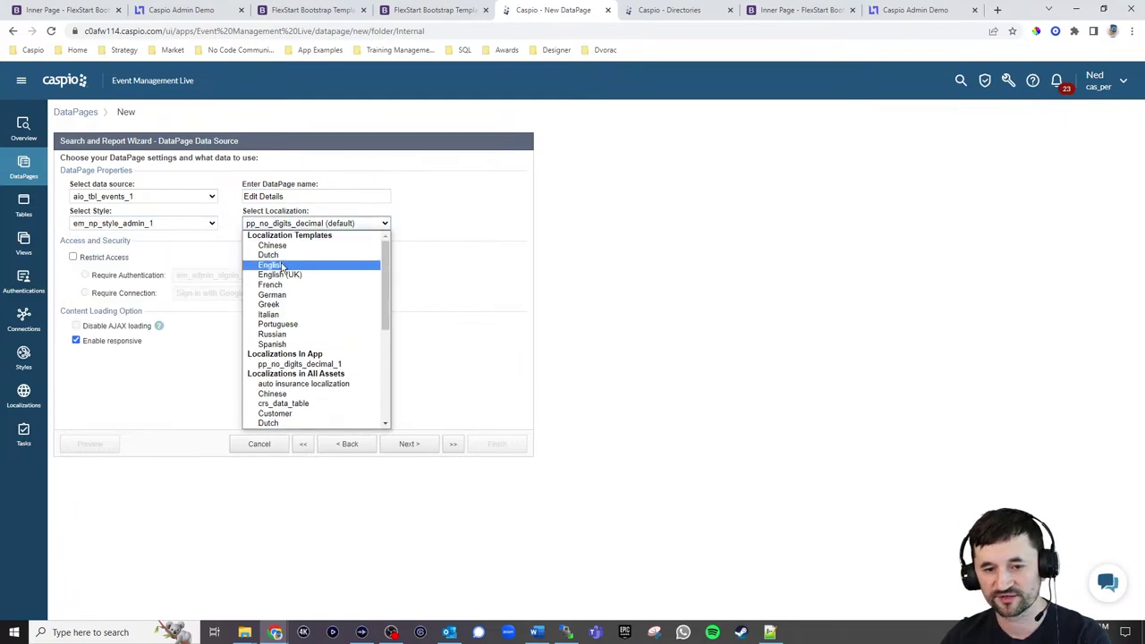
{"action": "left_click", "coordinate": [282, 266]}
{"action": "left_click", "coordinate": [117, 261]}
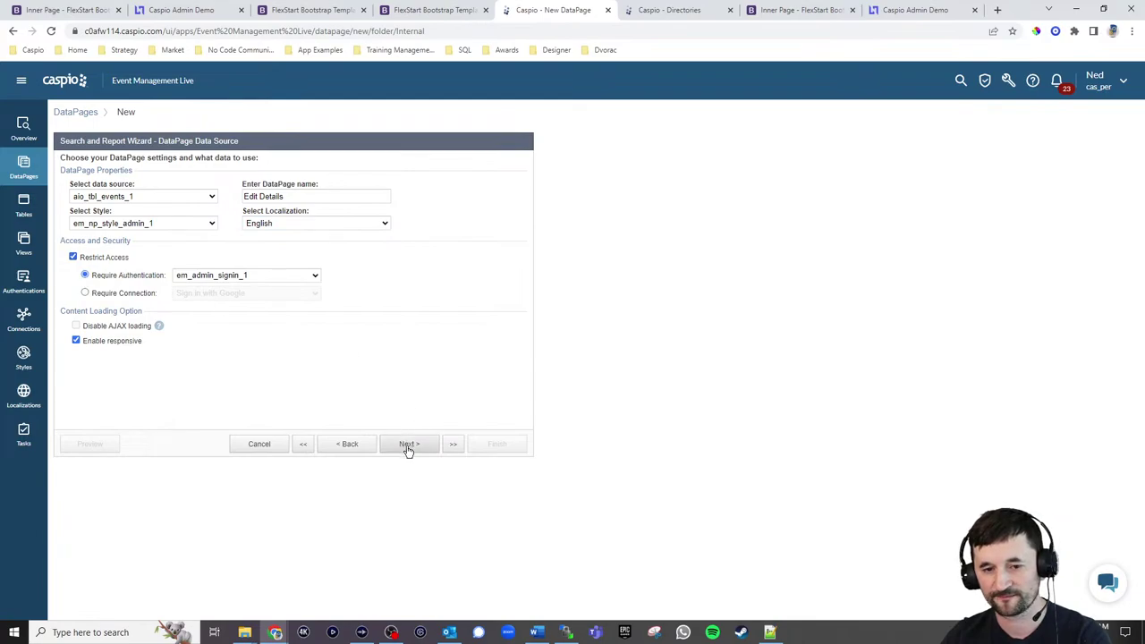
{"action": "left_click", "coordinate": [259, 275]}
{"action": "left_click", "coordinate": [263, 275]}
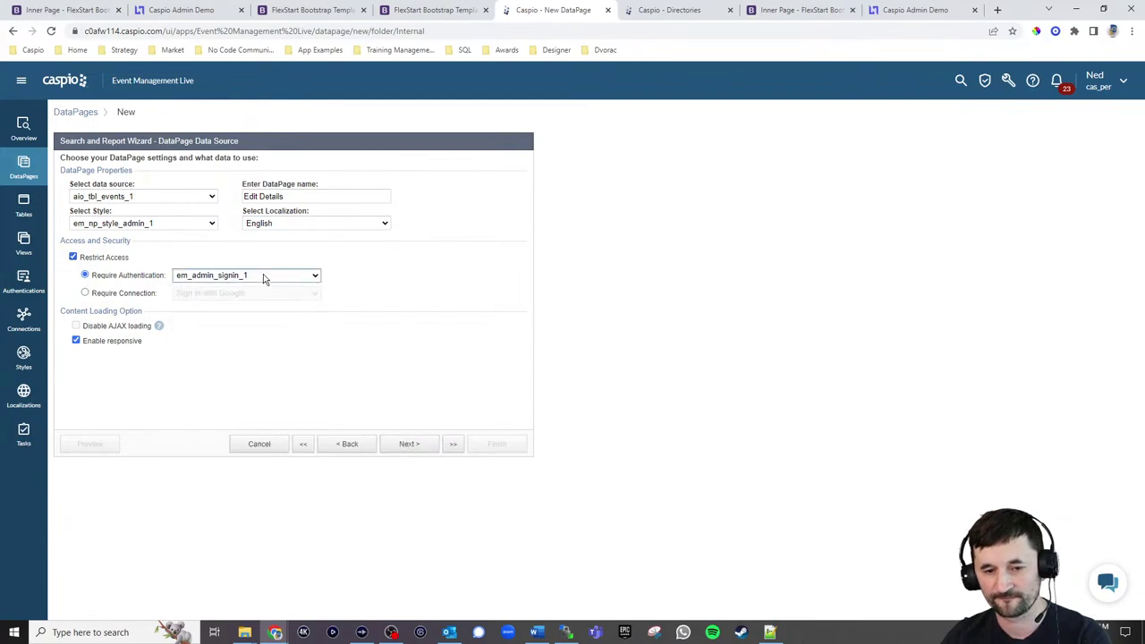
{"action": "left_click", "coordinate": [409, 444]}
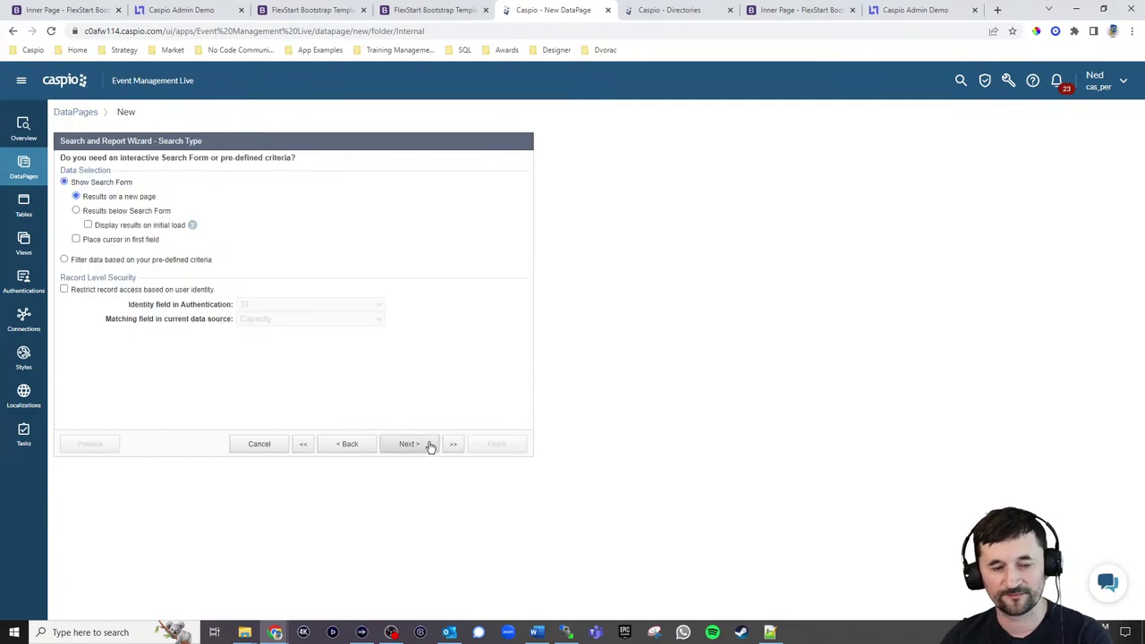
Filter by pre-defined criteria using Event_ID as the filtering field
{"action": "left_click", "coordinate": [99, 262]}
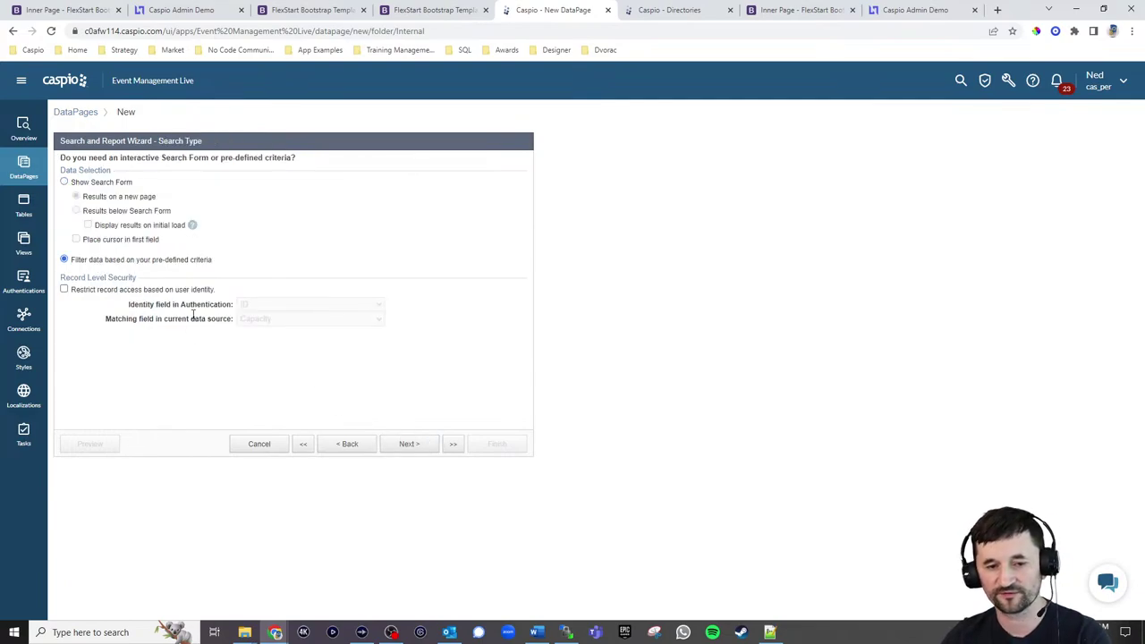
{"action": "left_click", "coordinate": [407, 444]}
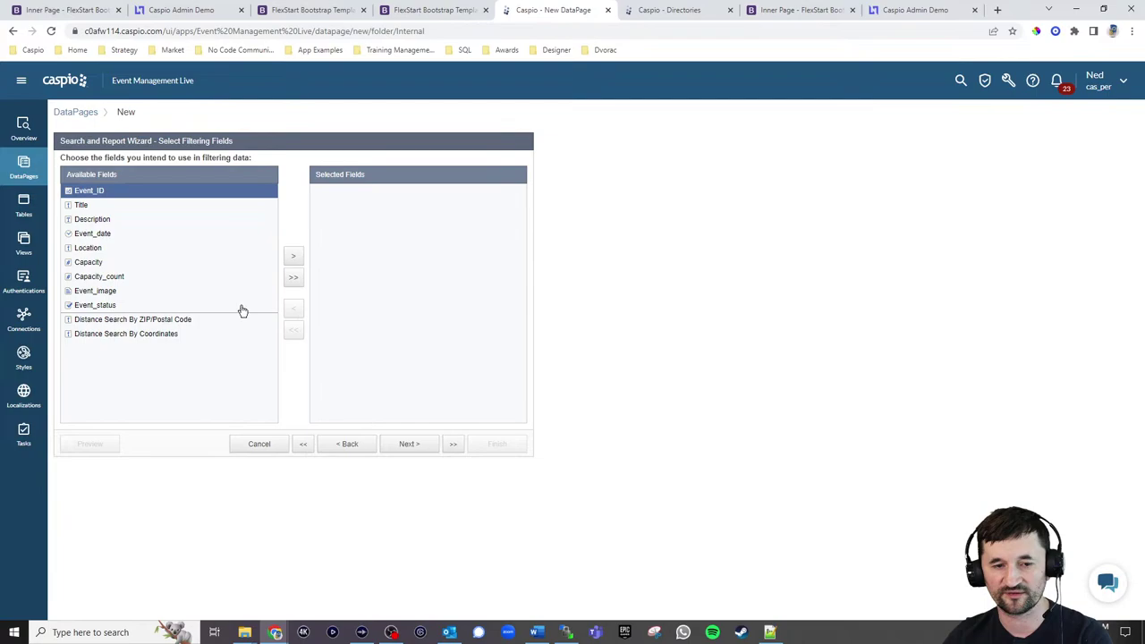
{"action": "left_click", "coordinate": [293, 257]}
{"action": "left_click", "coordinate": [409, 444]}
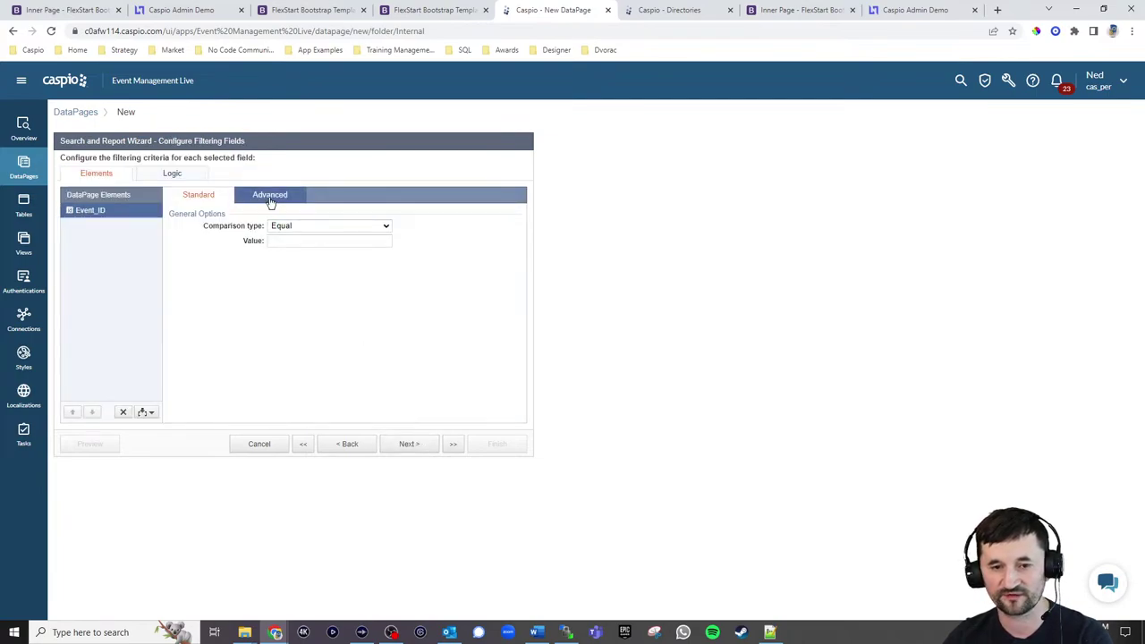
Take the Event_ID filter value from external parameter eid and make it required
{"action": "left_click", "coordinate": [270, 195]}
{"action": "left_click", "coordinate": [271, 225]}
{"action": "left_click", "coordinate": [318, 240]}
{"action": "left_click", "coordinate": [304, 267]}
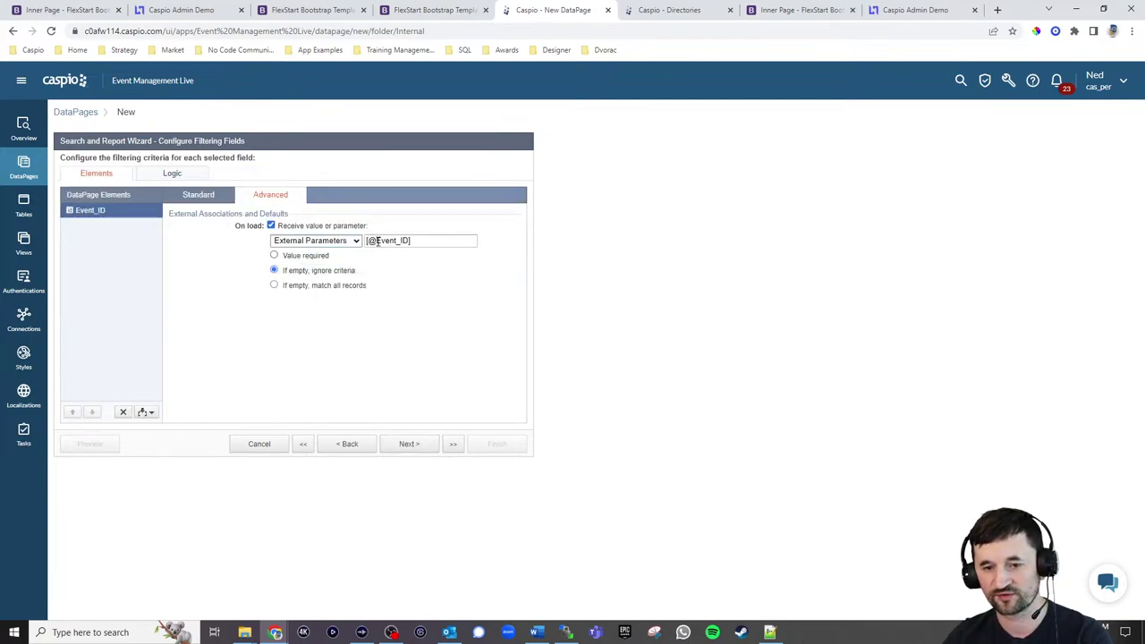
{"action": "left_click_drag", "start_coordinate": [376, 241], "coordinate": [410, 241]}
{"action": "type", "text": "e"}
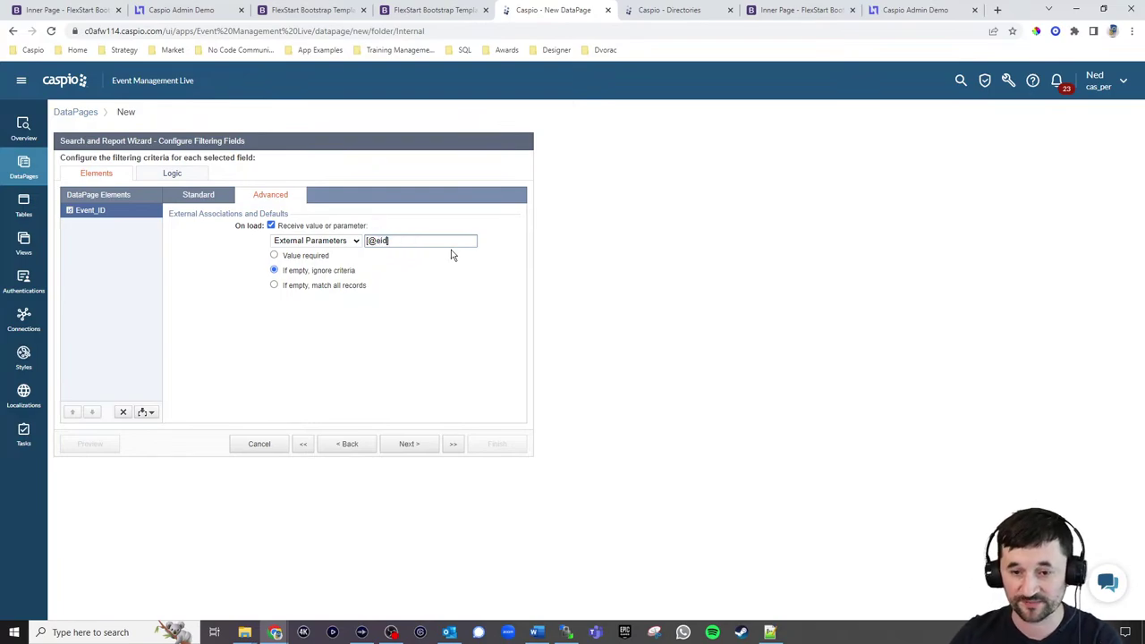
{"action": "type", "text": "id"}
{"action": "left_click", "coordinate": [320, 256]}
Add the event fields from Title through Event_image and Event_status to the details page
{"action": "left_click", "coordinate": [409, 443]}
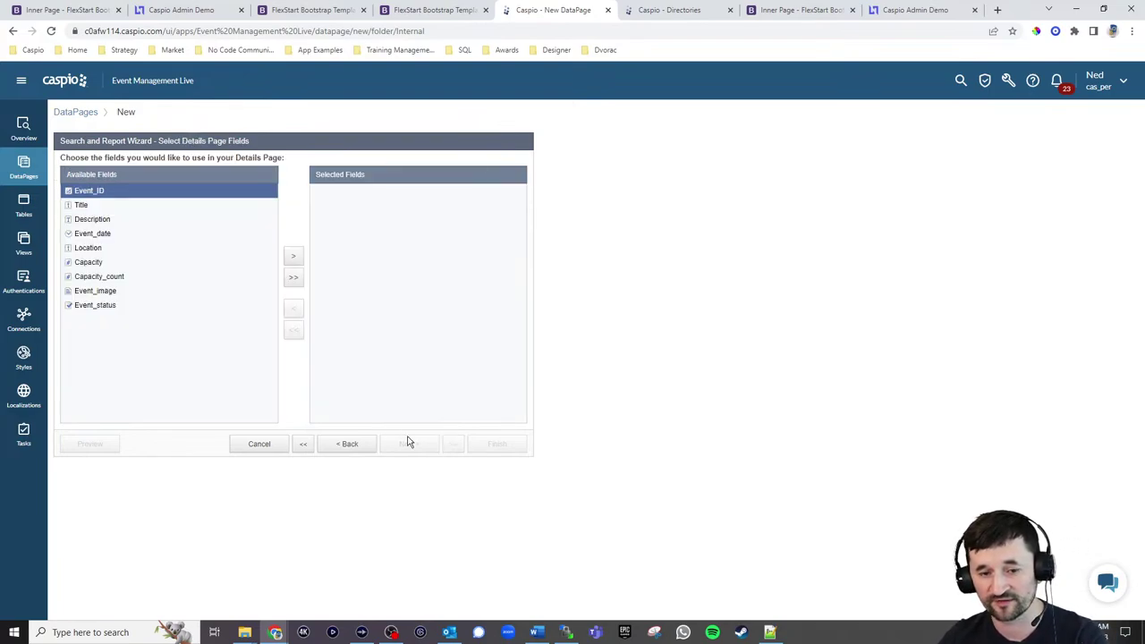
{"action": "left_click", "coordinate": [80, 208]}
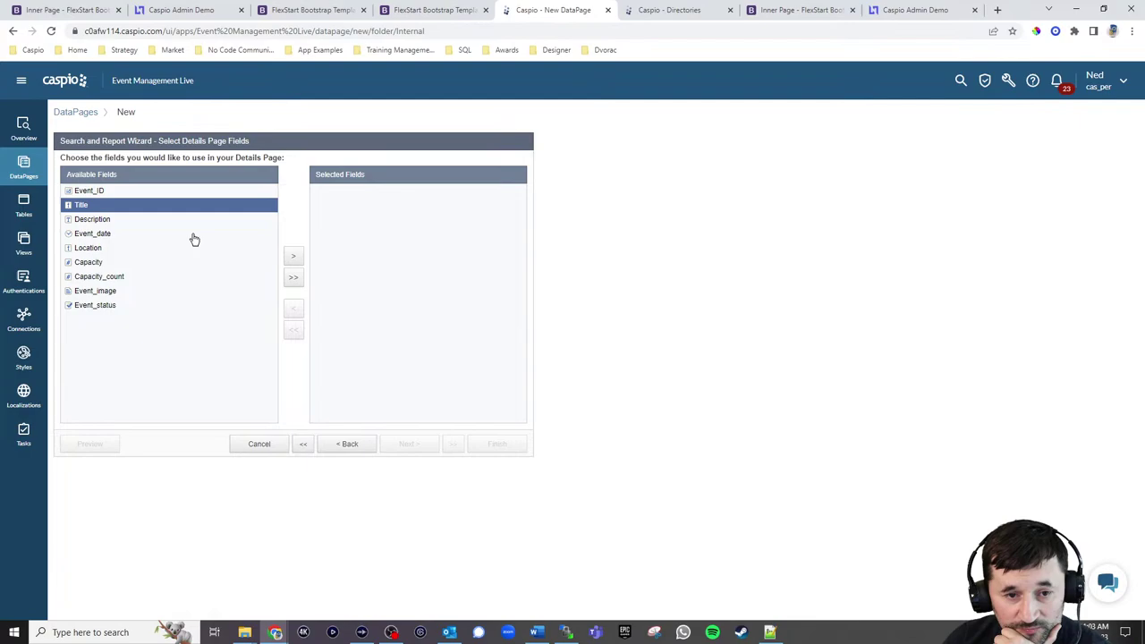
{"action": "left_click", "coordinate": [293, 260]}
{"action": "left_click", "coordinate": [292, 259]}
{"action": "left_click", "coordinate": [292, 259]}
{"action": "left_click", "coordinate": [292, 259]}
{"action": "left_click", "coordinate": [293, 260]}
{"action": "left_click", "coordinate": [293, 259]}
{"action": "left_click", "coordinate": [293, 259]}
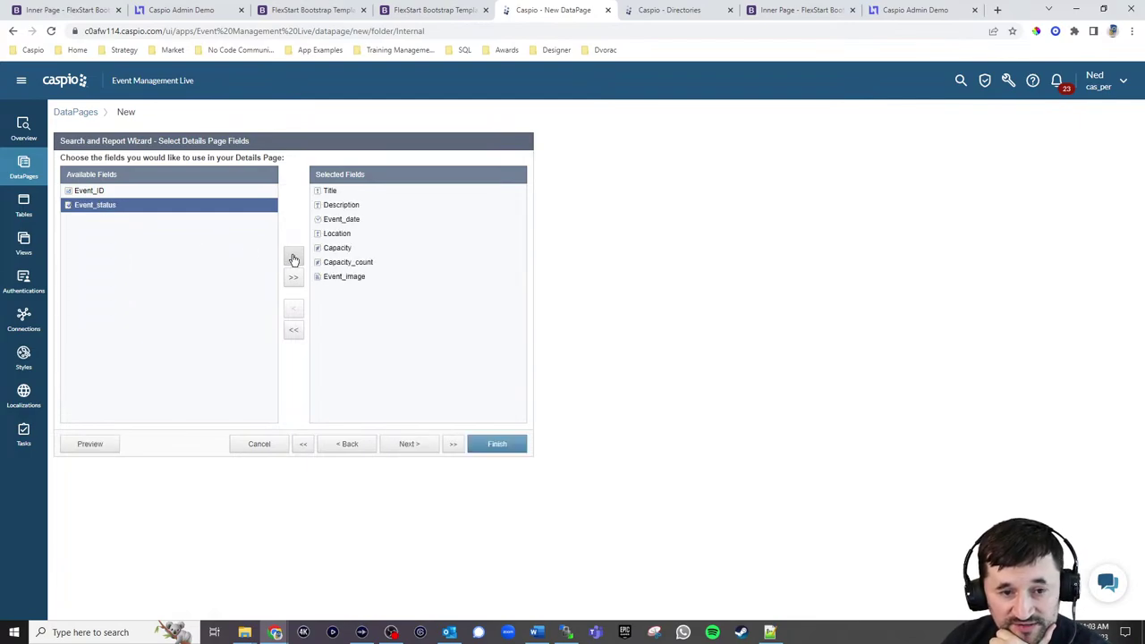
{"action": "left_click", "coordinate": [292, 260]}
{"action": "left_click", "coordinate": [406, 444]}
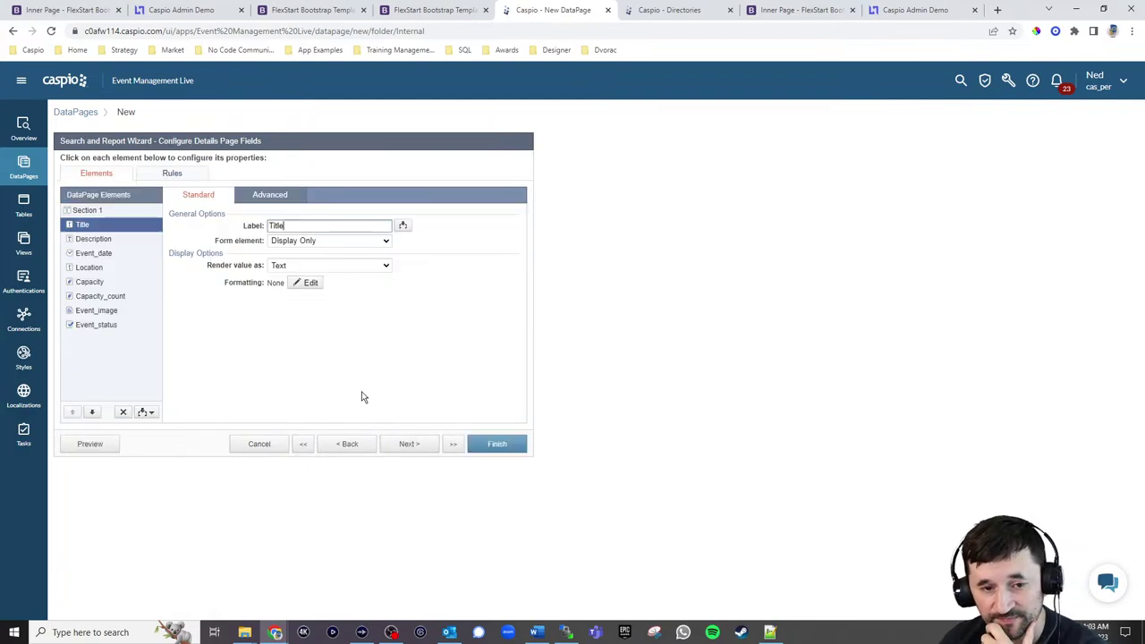
Make Title and Event_date text fields and Description a required multi-line text area
{"action": "left_click", "coordinate": [315, 241]}
{"action": "left_click", "coordinate": [311, 264]}
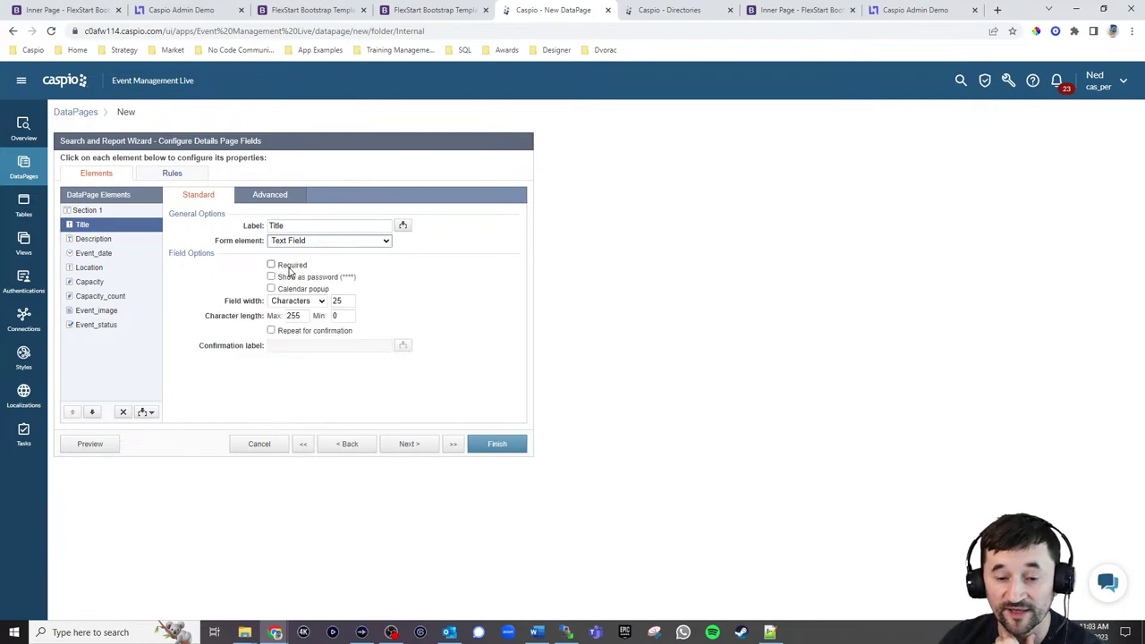
{"action": "left_click", "coordinate": [98, 239]}
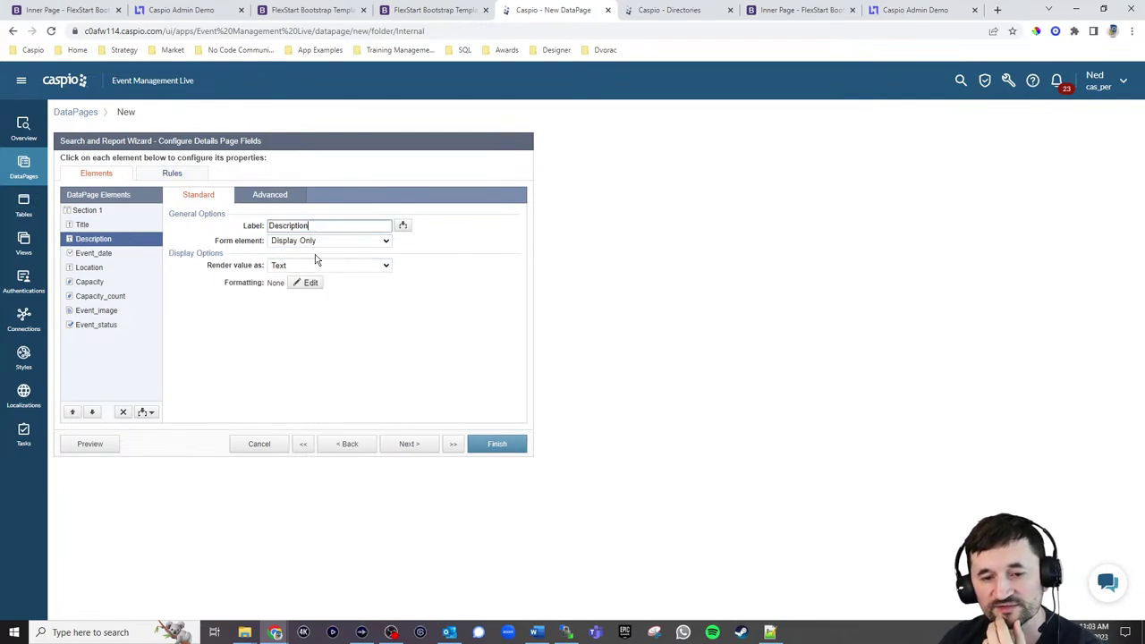
{"action": "left_click", "coordinate": [318, 241]}
{"action": "left_click", "coordinate": [300, 271]}
{"action": "left_click", "coordinate": [271, 264]}
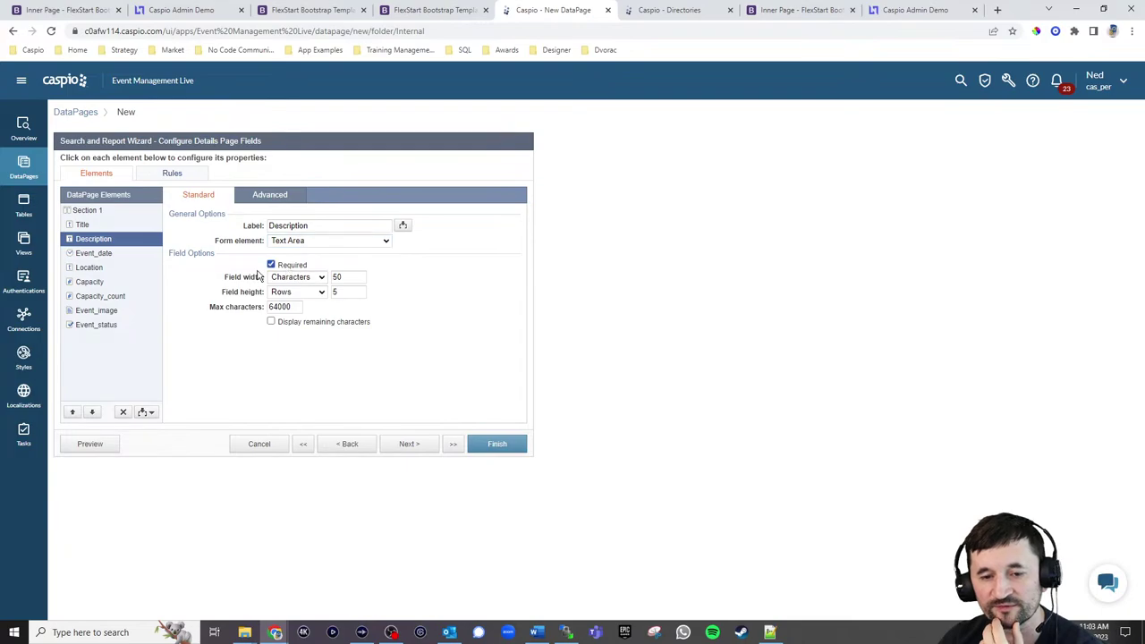
{"action": "left_click", "coordinate": [93, 253]}
{"action": "left_click", "coordinate": [322, 241]}
{"action": "left_click", "coordinate": [297, 260]}
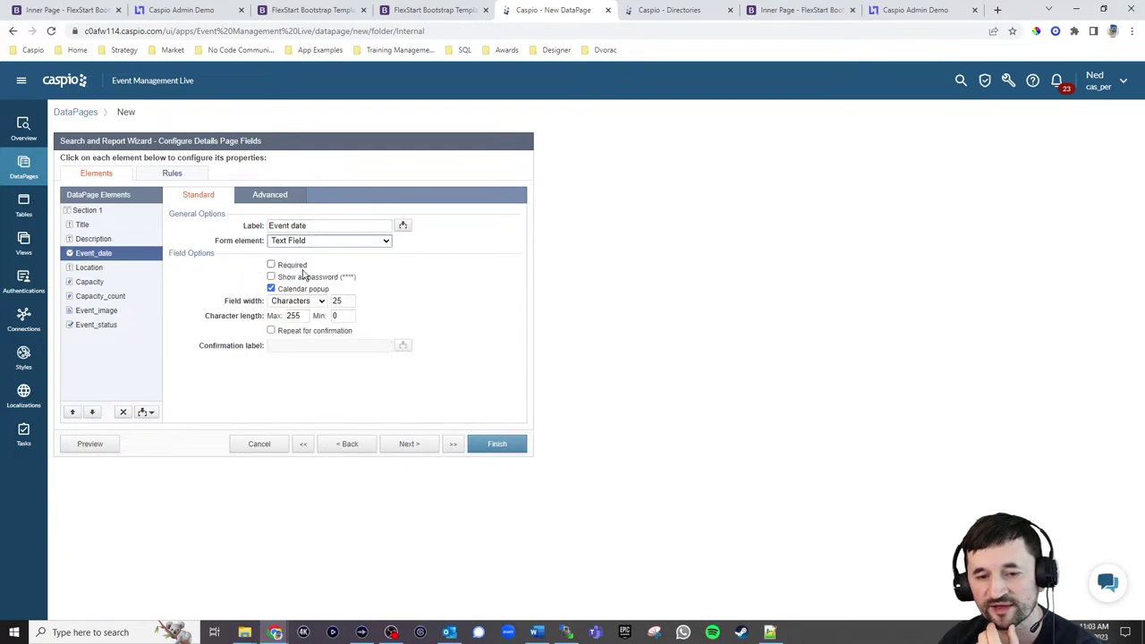
Make Location and Capacity required text fields
{"action": "left_click", "coordinate": [89, 268]}
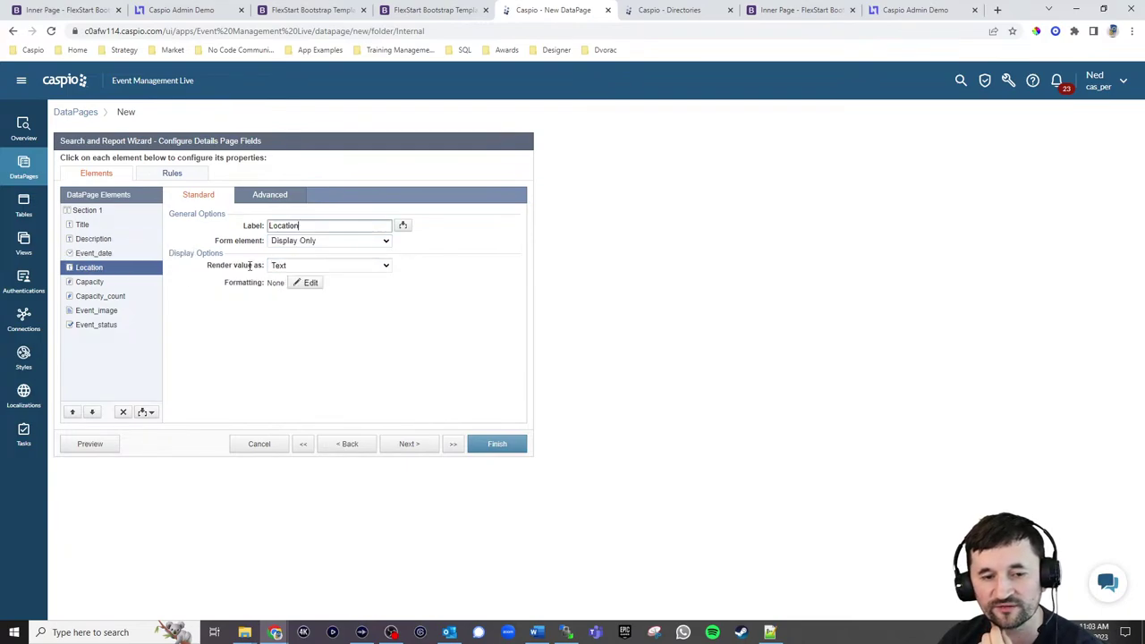
{"action": "left_click", "coordinate": [324, 241]}
{"action": "left_click", "coordinate": [299, 259]}
{"action": "left_click", "coordinate": [271, 265]}
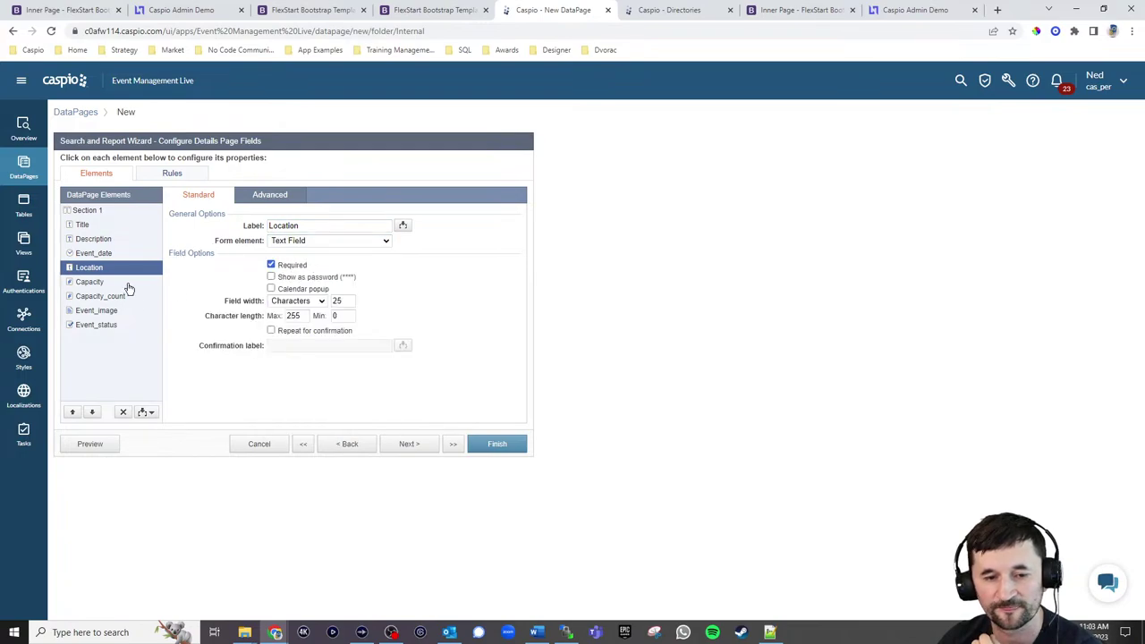
{"action": "left_click", "coordinate": [127, 282]}
{"action": "left_click", "coordinate": [313, 241]}
{"action": "left_click", "coordinate": [300, 262]}
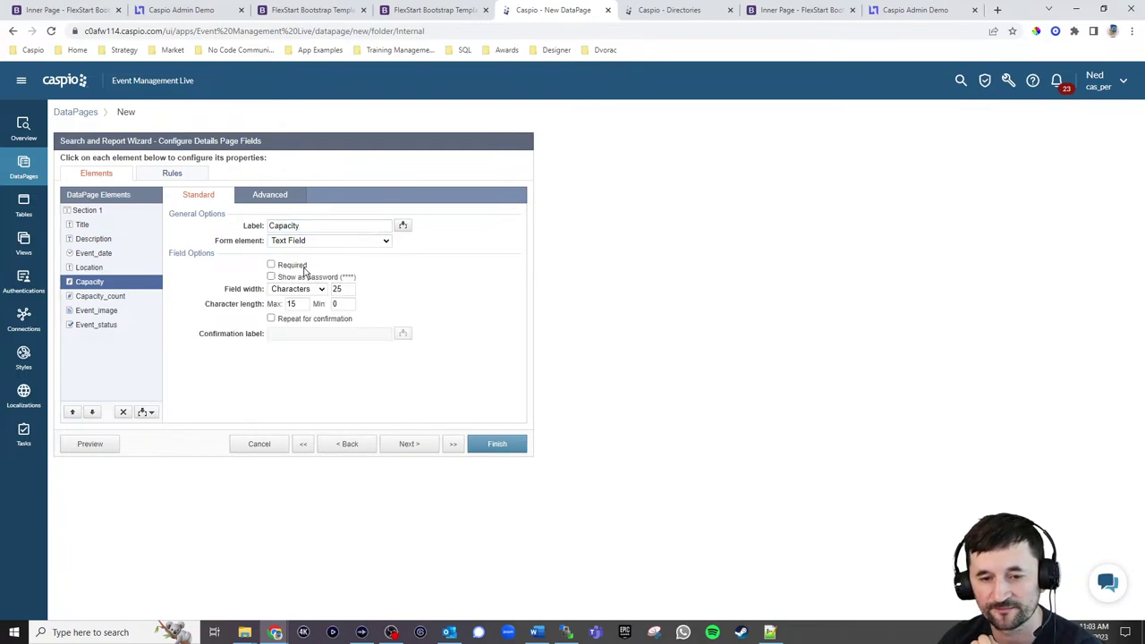
{"action": "left_click", "coordinate": [271, 264]}
Remove Capacity_count from the details page and place Event_image below Event_status
{"action": "left_click", "coordinate": [100, 296]}
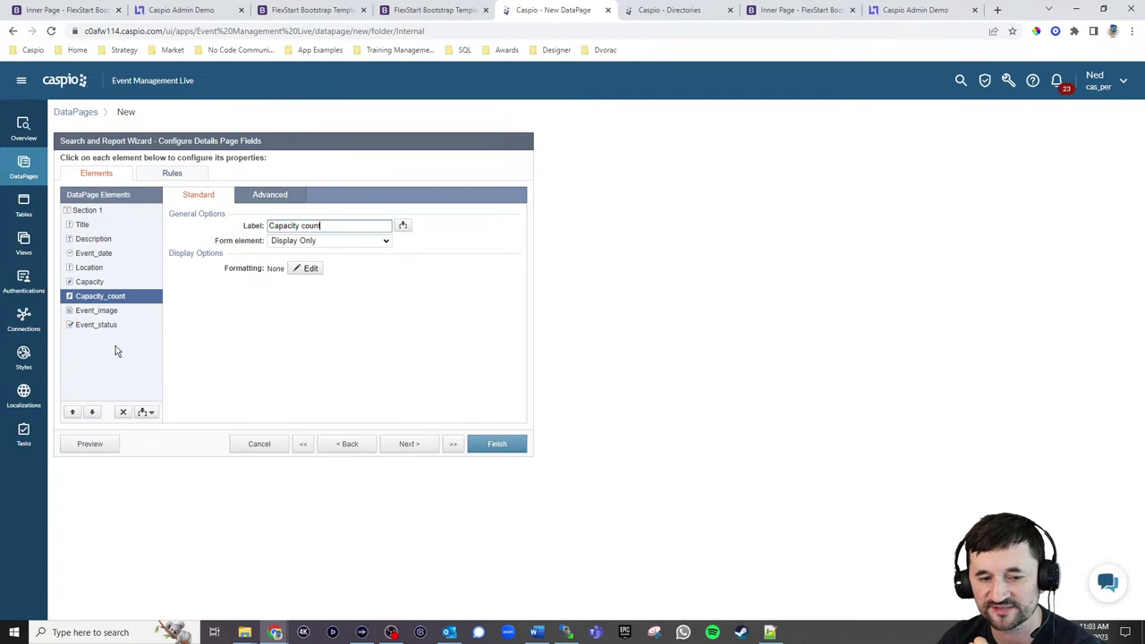
{"action": "left_click", "coordinate": [123, 411]}
{"action": "left_click", "coordinate": [669, 311]}
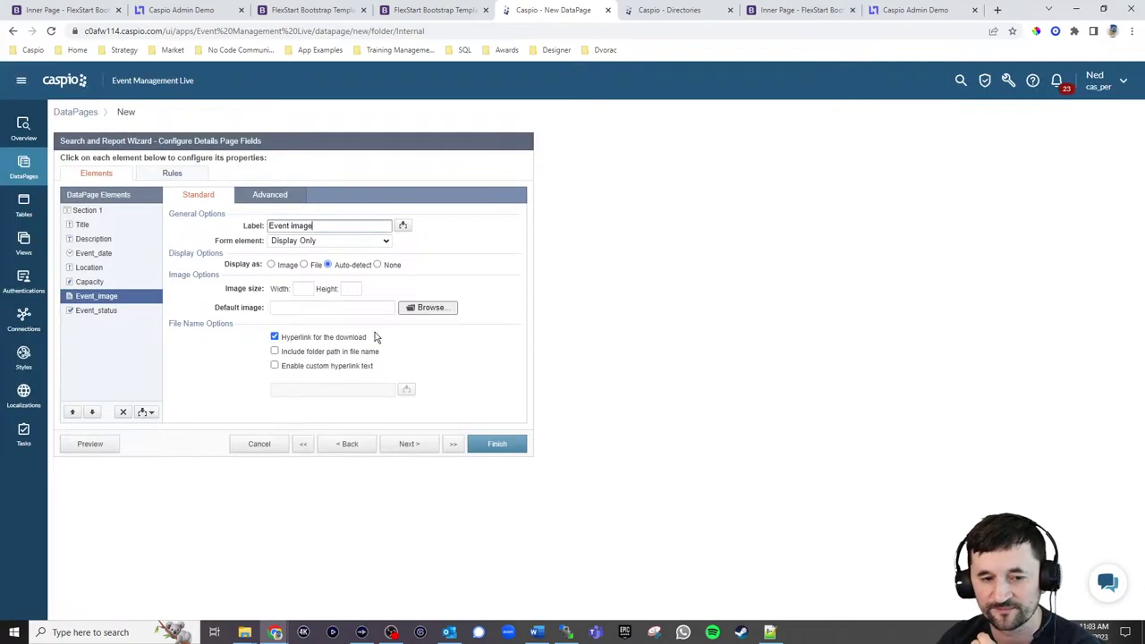
{"action": "left_click", "coordinate": [103, 282]}
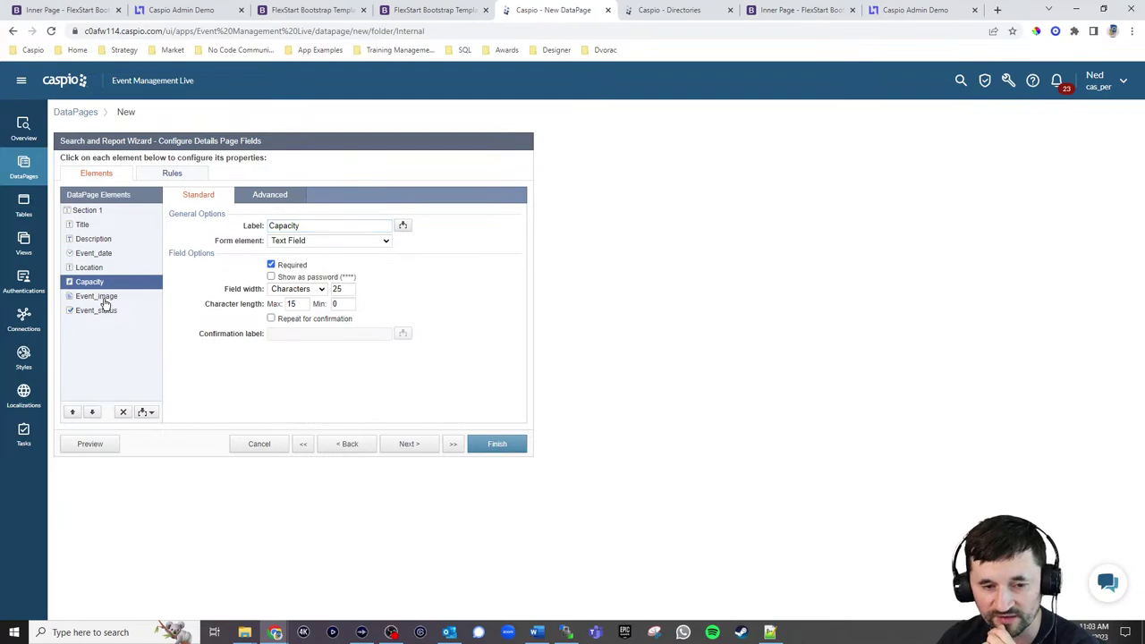
{"action": "left_click", "coordinate": [104, 301]}
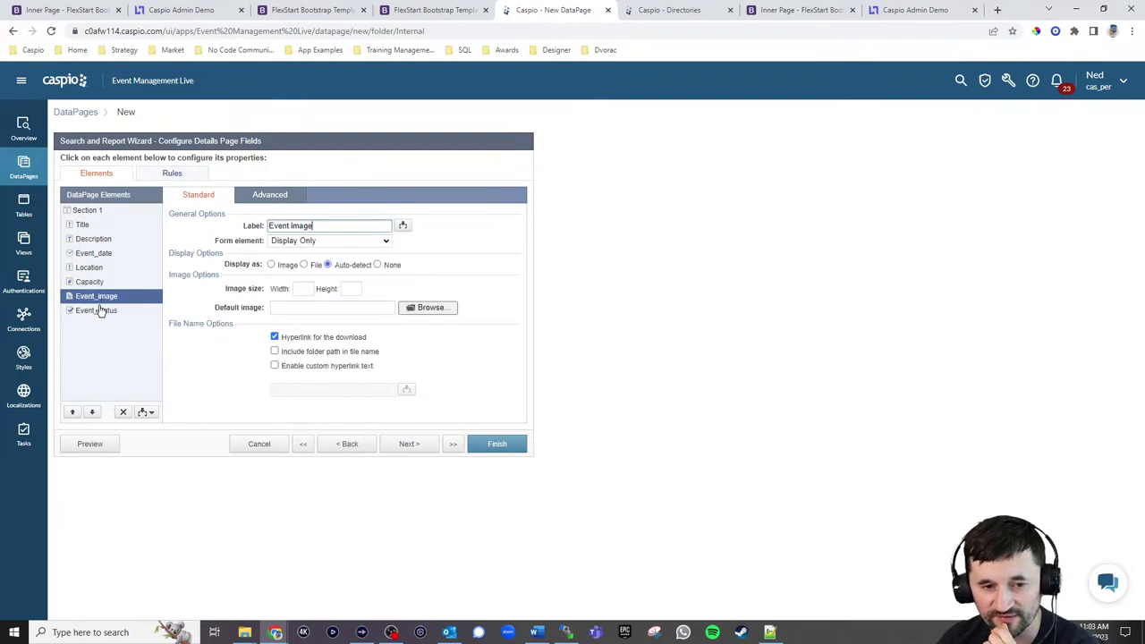
{"action": "left_click", "coordinate": [92, 412]}
Make Event_status a checkbox and Event_image a file upload shown as a file link
{"action": "left_click", "coordinate": [106, 299]}
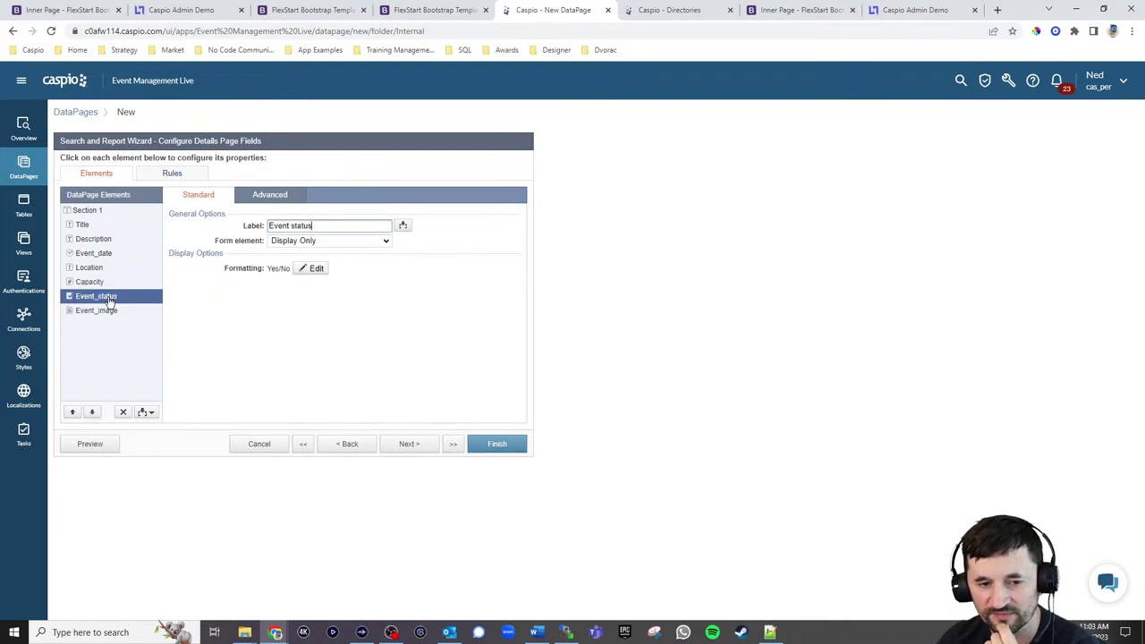
{"action": "left_click", "coordinate": [327, 240]}
{"action": "left_click", "coordinate": [300, 256]}
{"action": "left_click", "coordinate": [301, 281]}
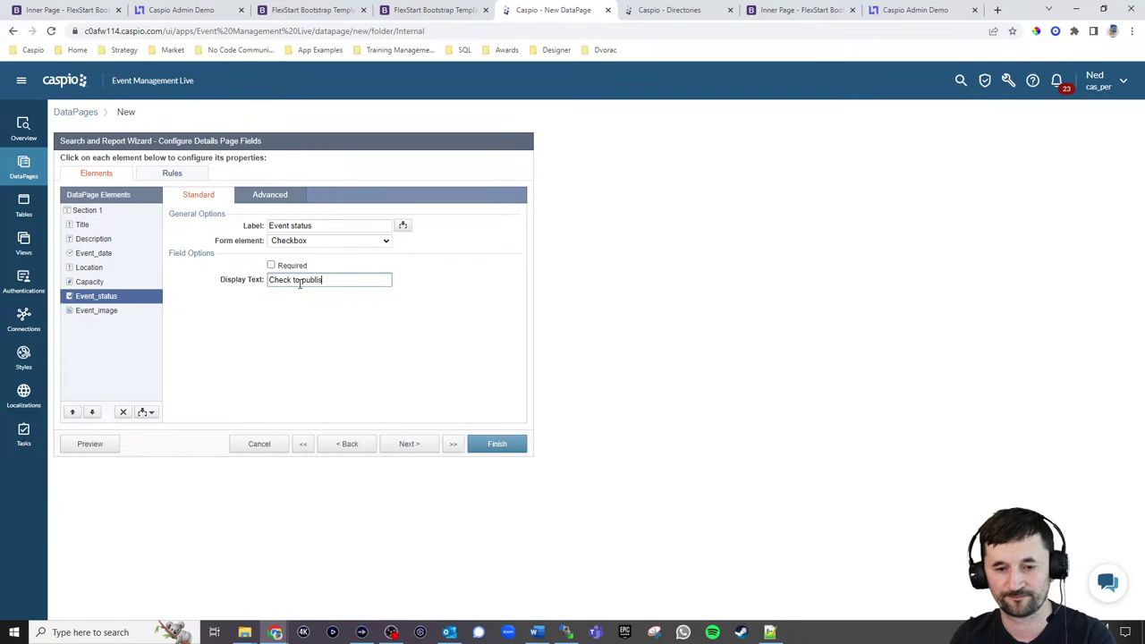
{"action": "left_click", "coordinate": [98, 310]}
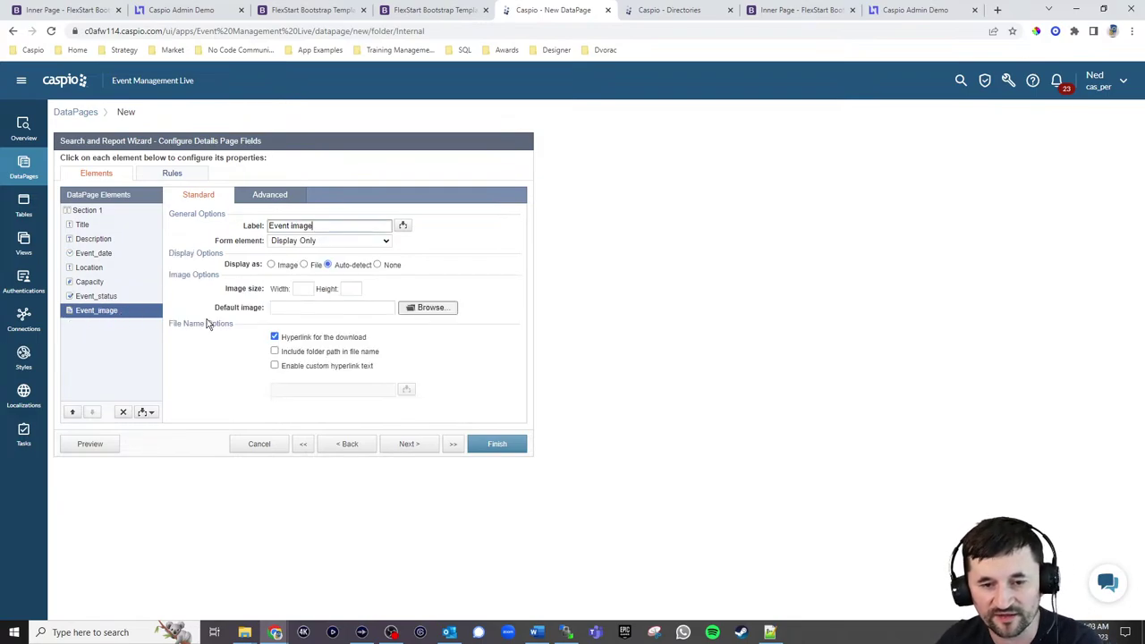
{"action": "left_click", "coordinate": [327, 240]}
{"action": "left_click", "coordinate": [306, 268]}
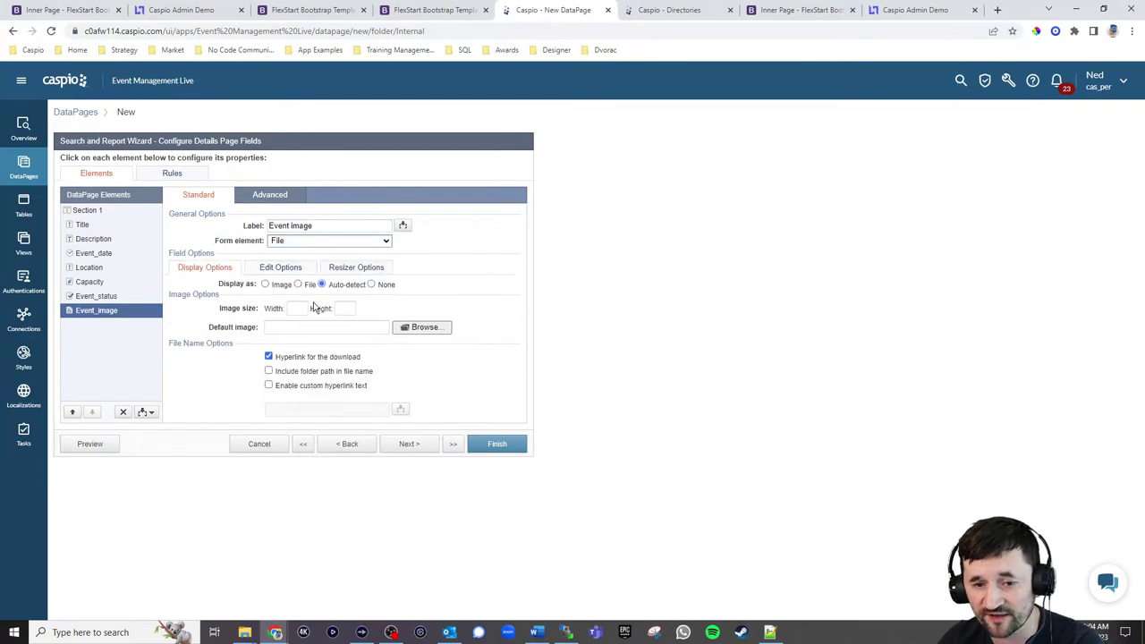
{"action": "left_click", "coordinate": [304, 284]}
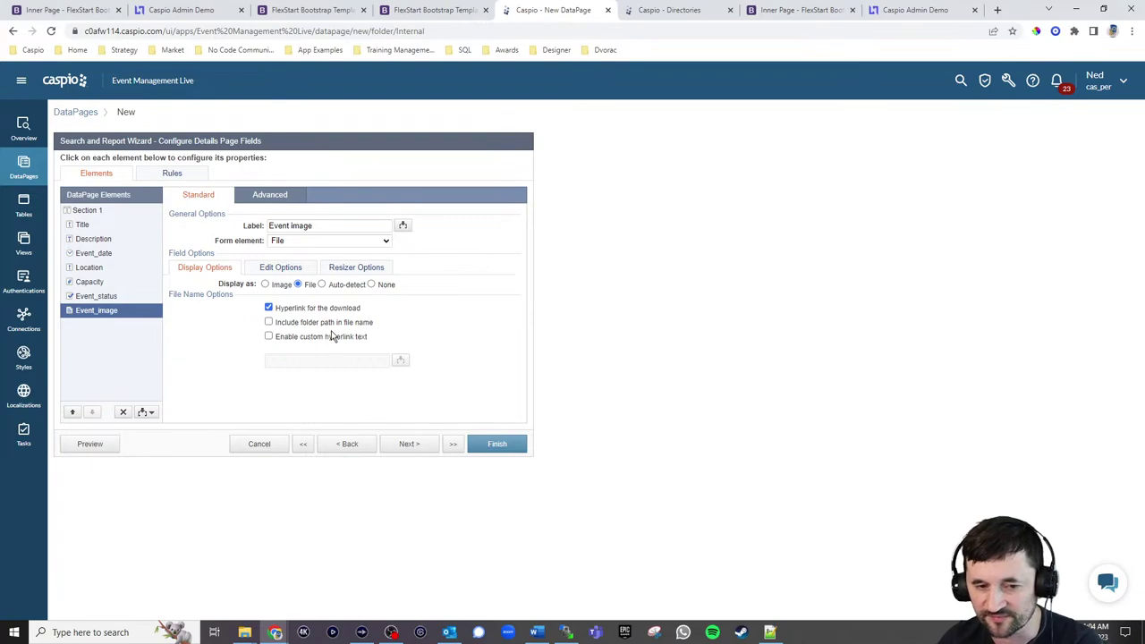
Disable next/previous record navigation, finish the DataPage, enable its deployment and copy the embed code
{"action": "left_click", "coordinate": [416, 446]}
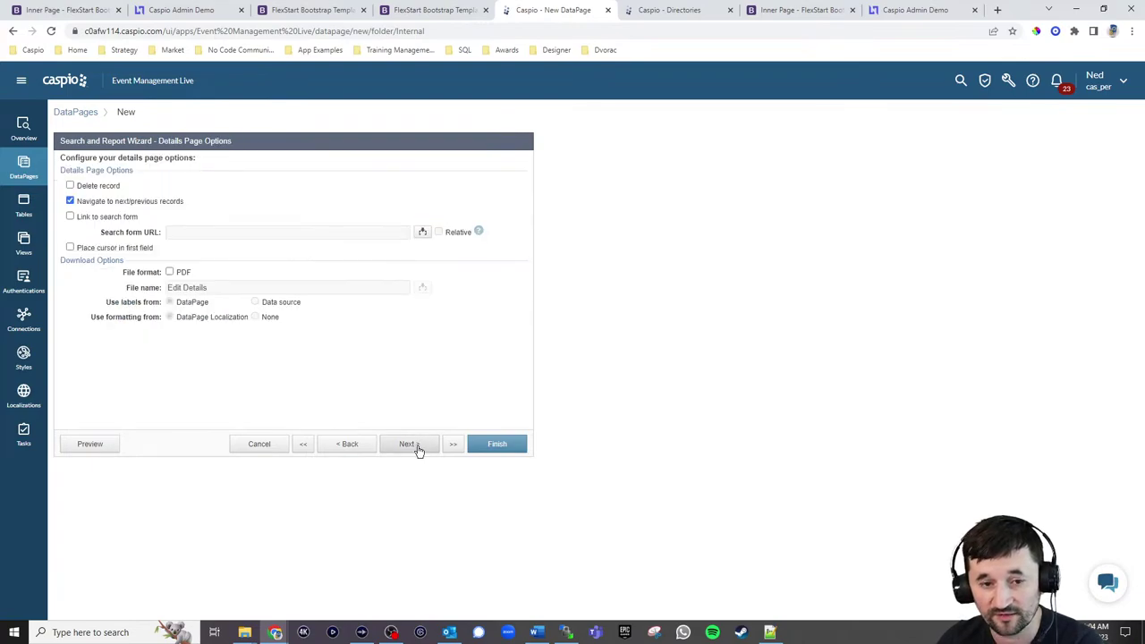
{"action": "left_click", "coordinate": [104, 201]}
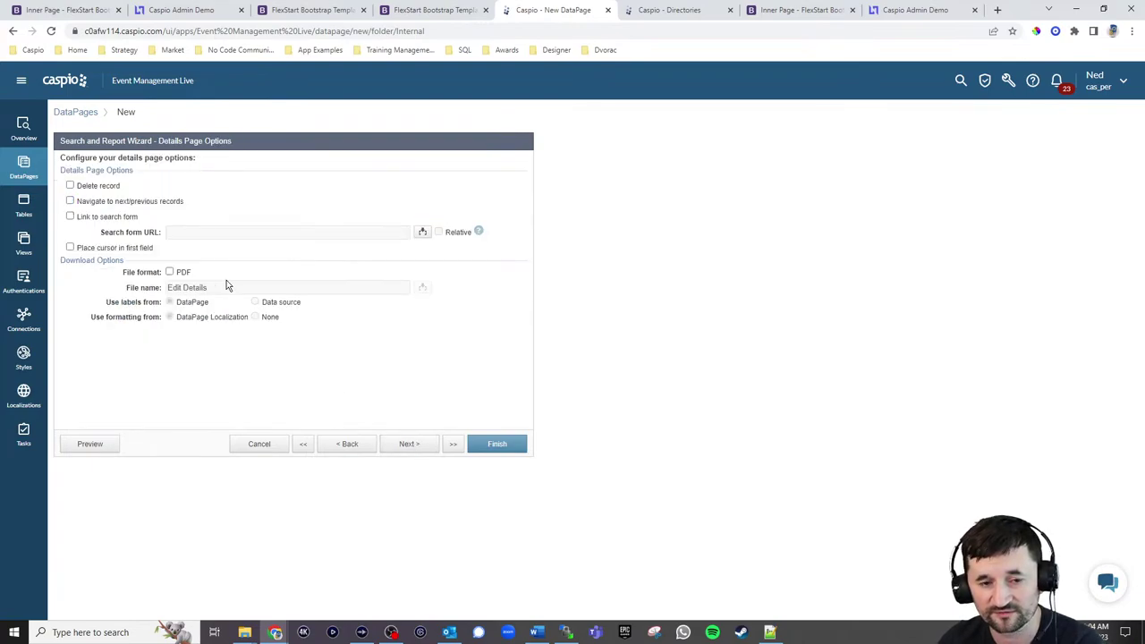
{"action": "left_click", "coordinate": [485, 443]}
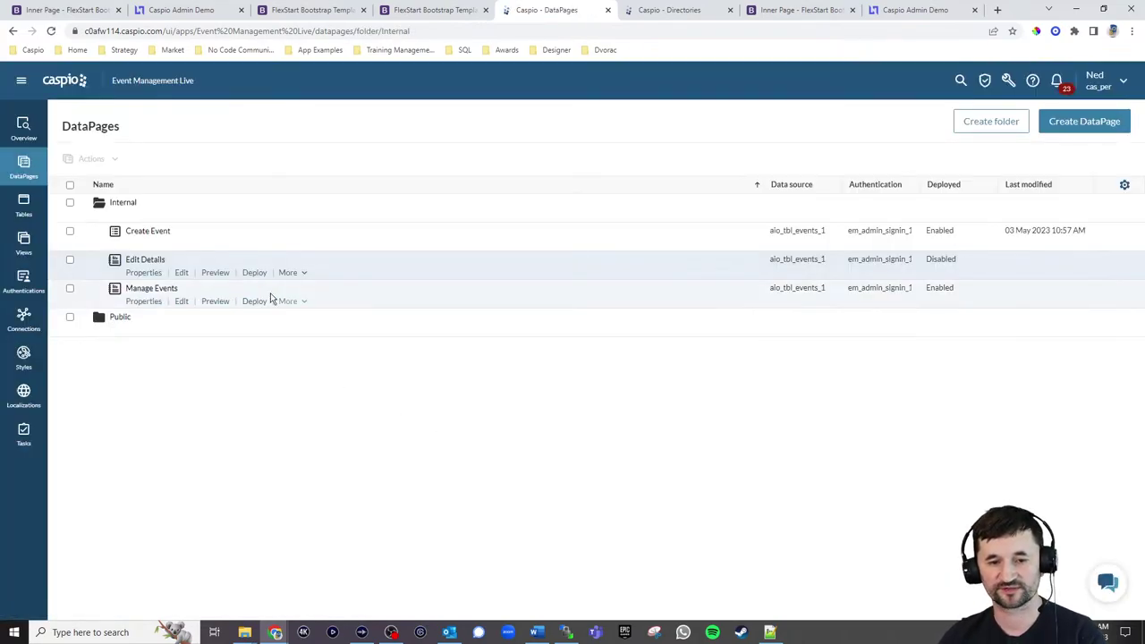
{"action": "left_click", "coordinate": [255, 273]}
{"action": "left_click", "coordinate": [513, 216]}
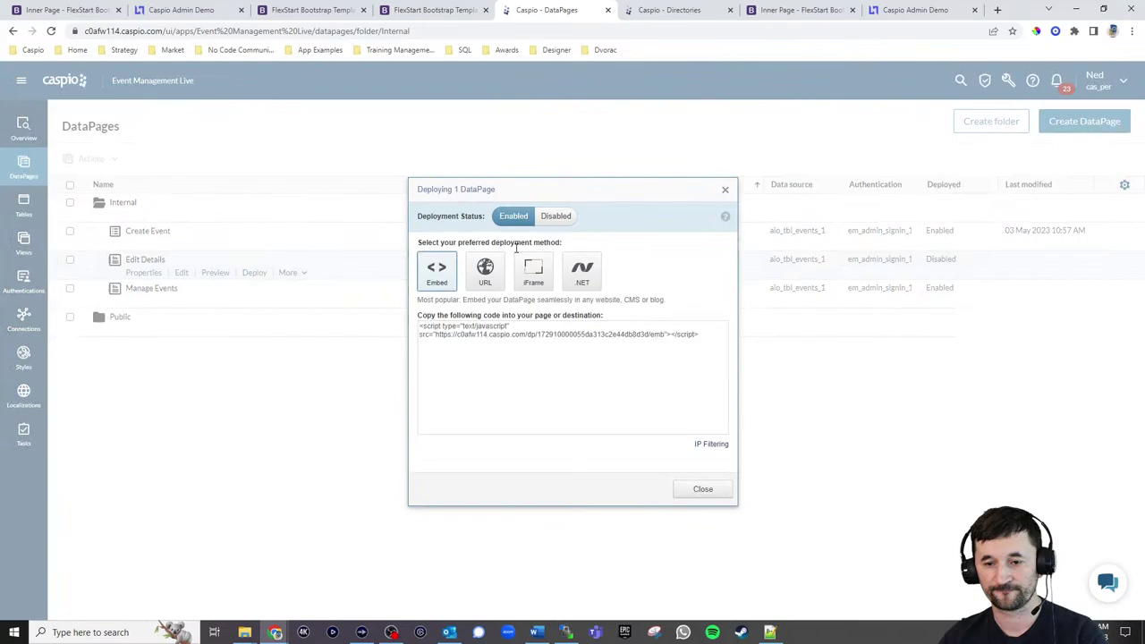
{"action": "left_click", "coordinate": [502, 341]}
{"action": "key", "text": "ctrl+c"}
{"action": "left_click", "coordinate": [703, 488]}
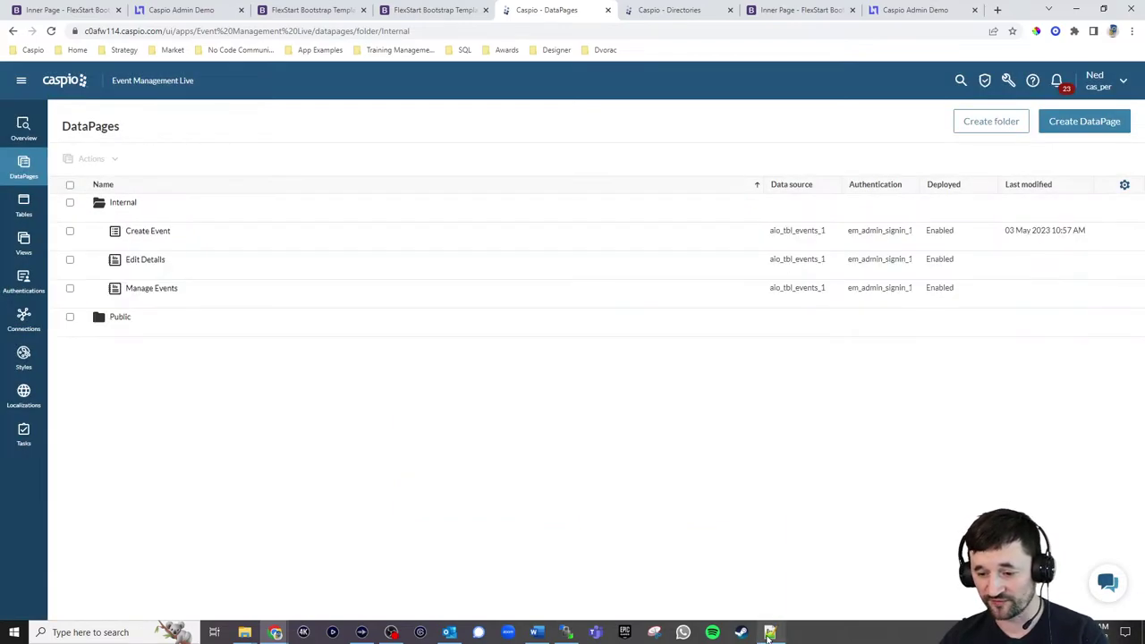
{"action": "left_click", "coordinate": [769, 632]}
In editdetails.html, replace the 'Edit Details' placeholder on line 122 with the copied Caspio embed code
{"action": "left_click", "coordinate": [465, 106]}
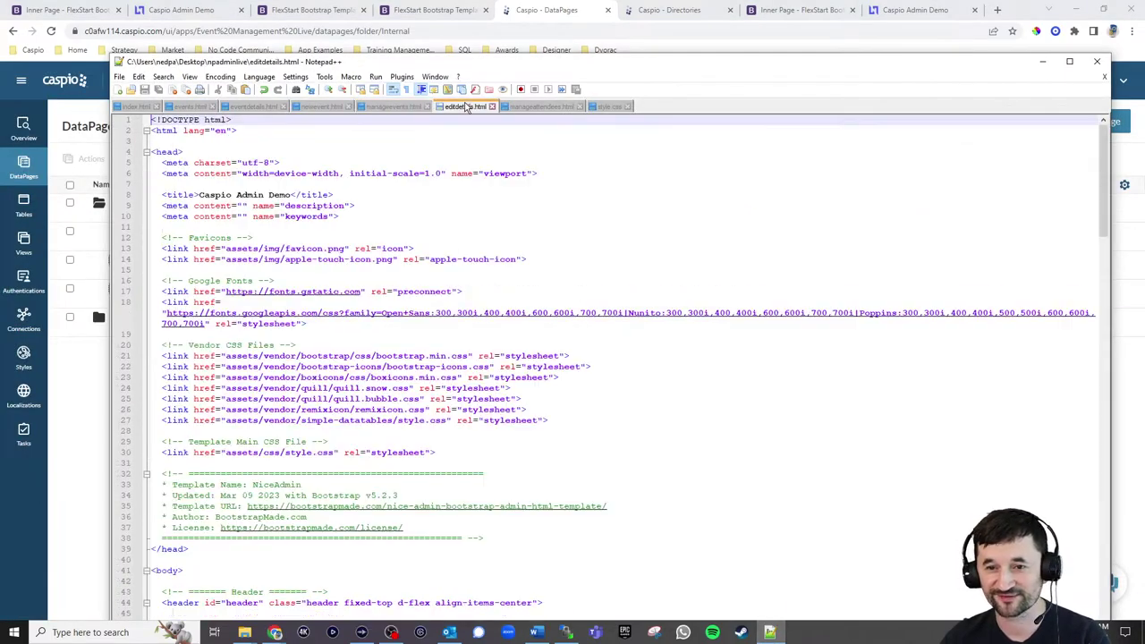
{"action": "scroll", "coordinate": [431, 306], "scroll_direction": "down", "scroll_amount": 20}
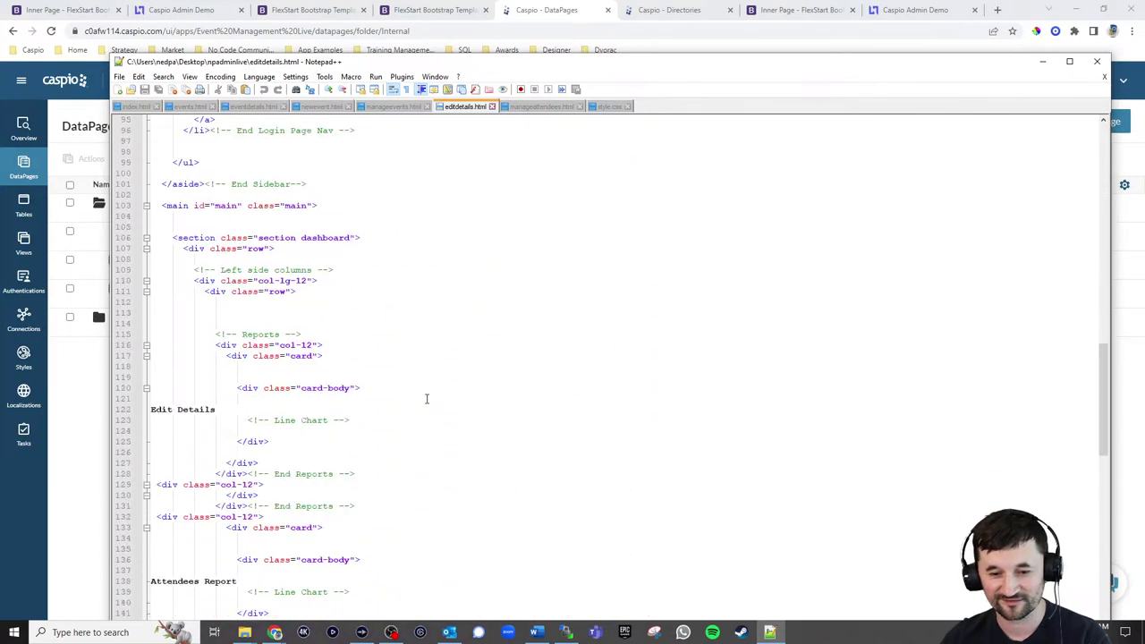
{"action": "left_click_drag", "start_coordinate": [231, 249], "coordinate": [150, 249]}
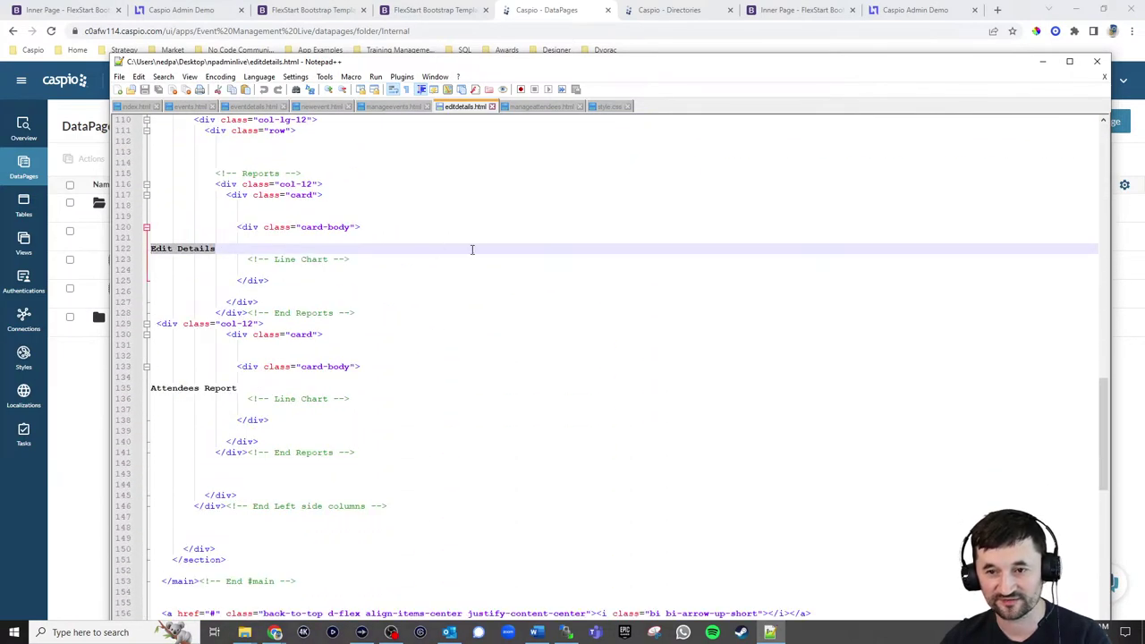
{"action": "key", "text": "ctrl+v"}
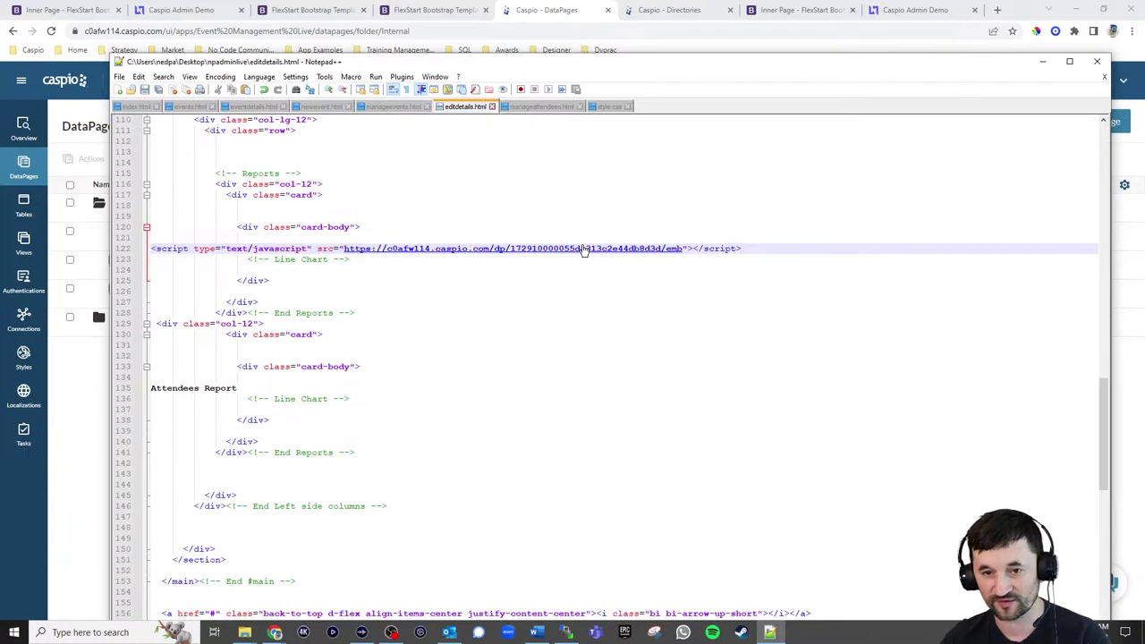
{"action": "left_click", "coordinate": [566, 632]}
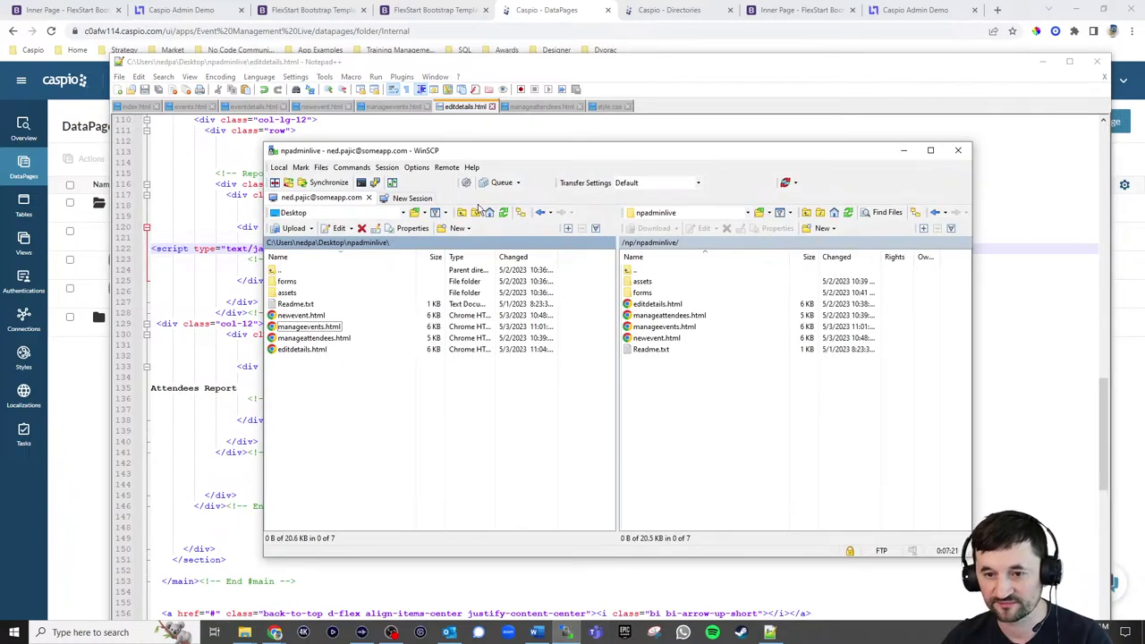
Upload editdetails.html from Desktop\npadminlive to the server and reload the Admin Portal page
{"action": "left_click", "coordinate": [489, 212]}
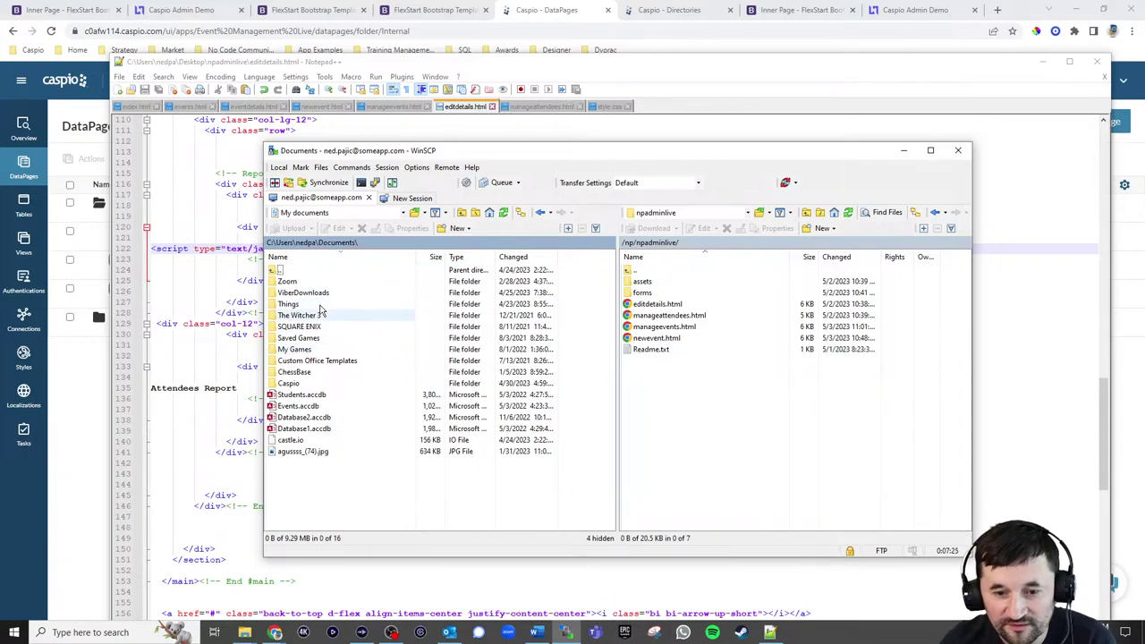
{"action": "double_click", "coordinate": [274, 270]}
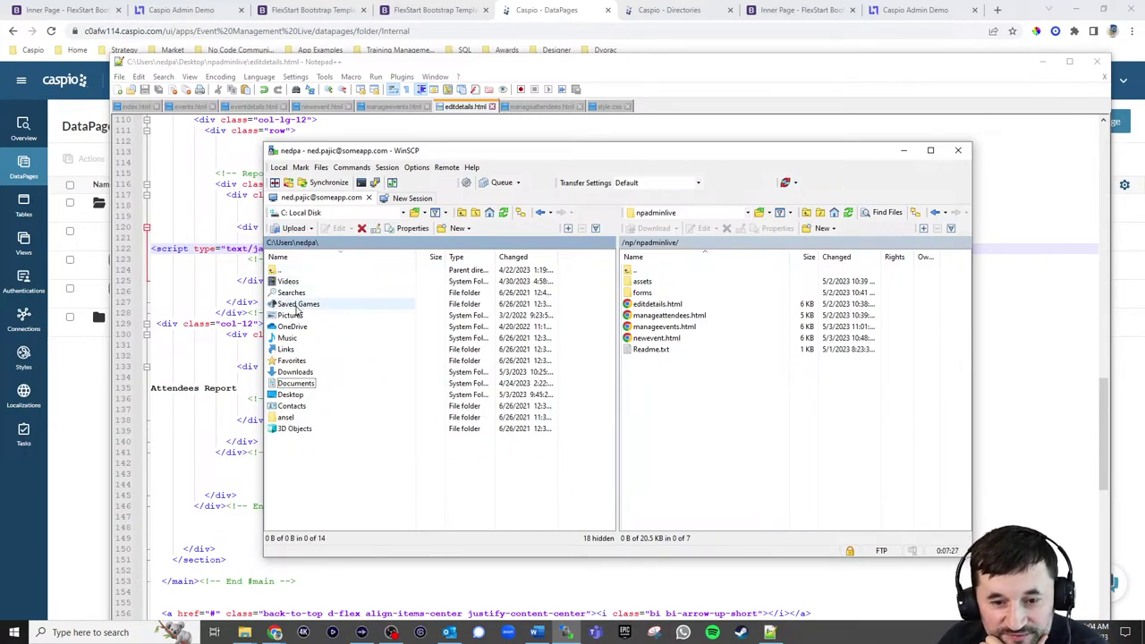
{"action": "left_click", "coordinate": [292, 399]}
{"action": "double_click", "coordinate": [292, 400]}
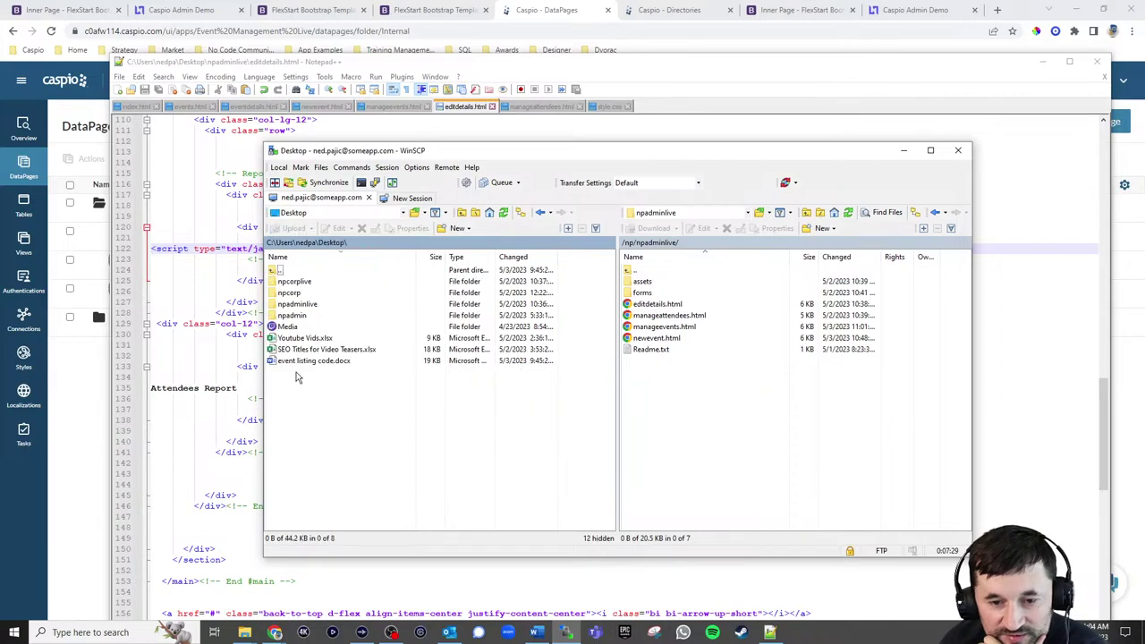
{"action": "double_click", "coordinate": [295, 304]}
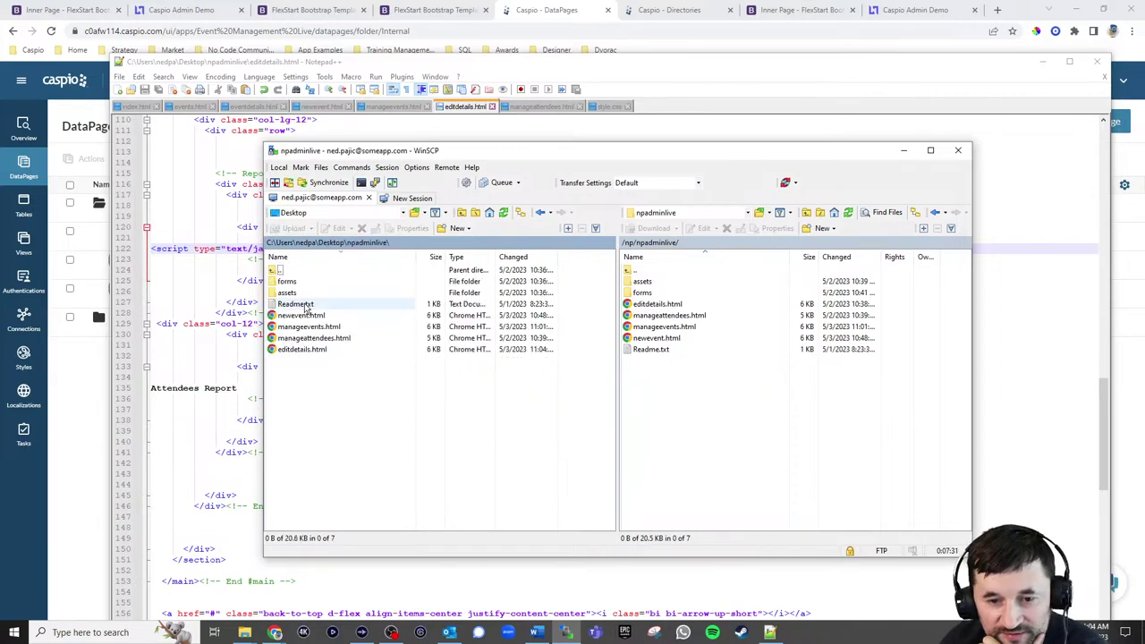
{"action": "left_click_drag", "start_coordinate": [302, 349], "coordinate": [704, 424]}
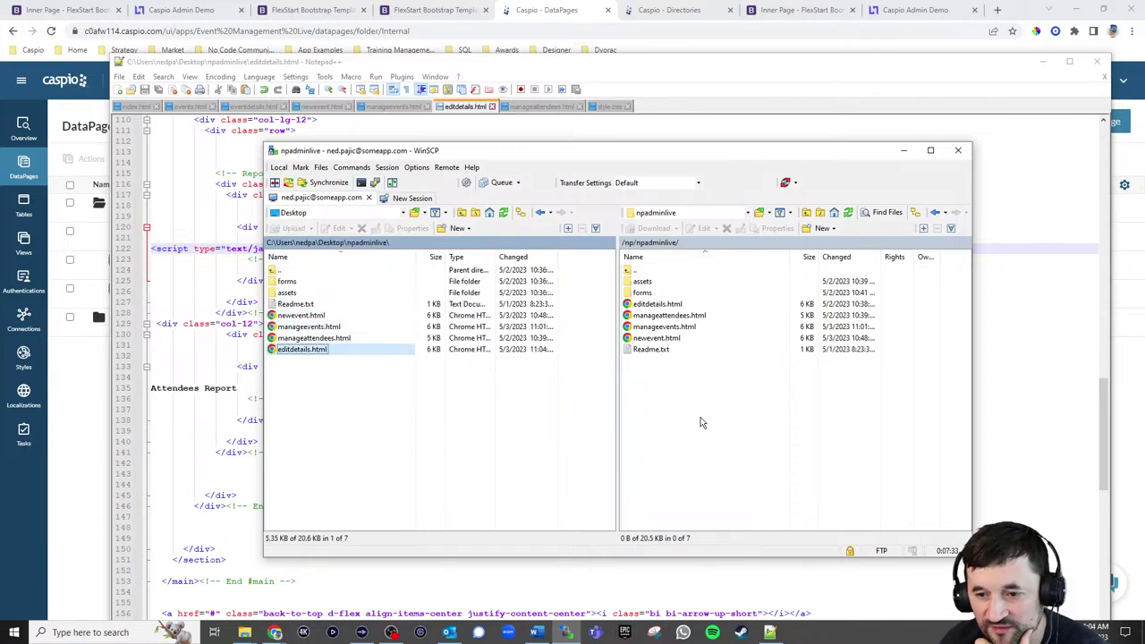
{"action": "left_click", "coordinate": [908, 11]}
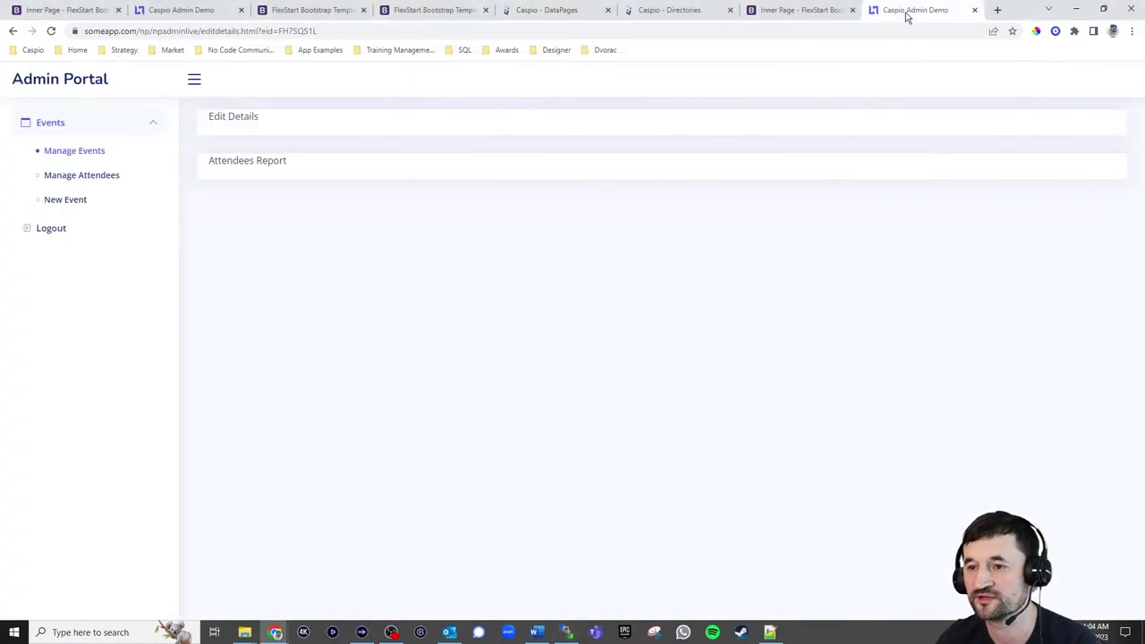
{"action": "left_click", "coordinate": [51, 31]}
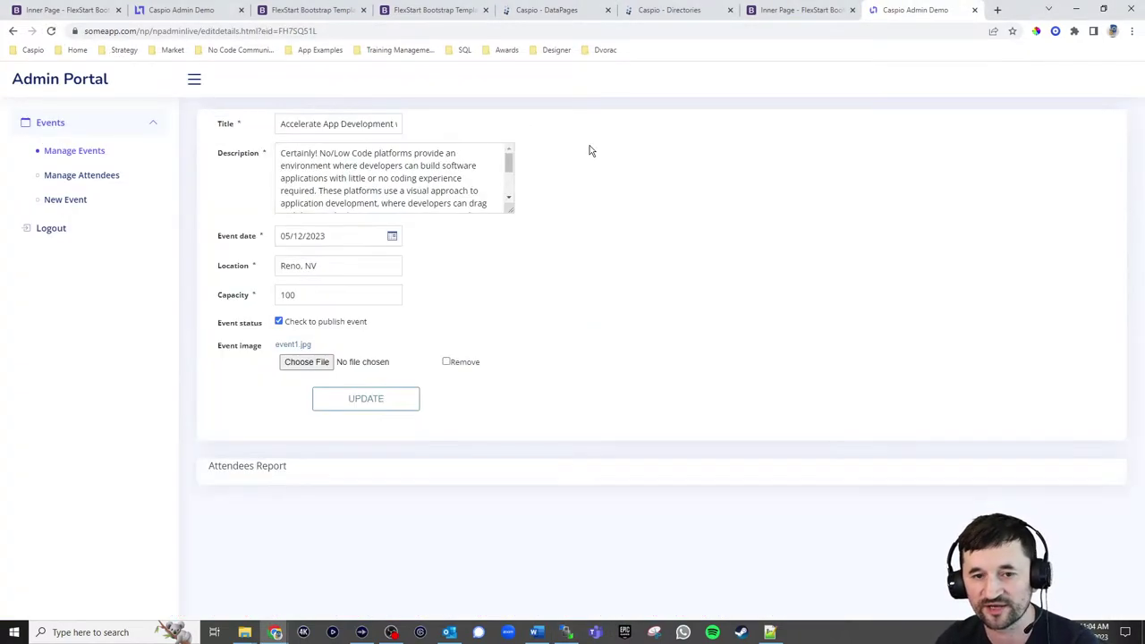
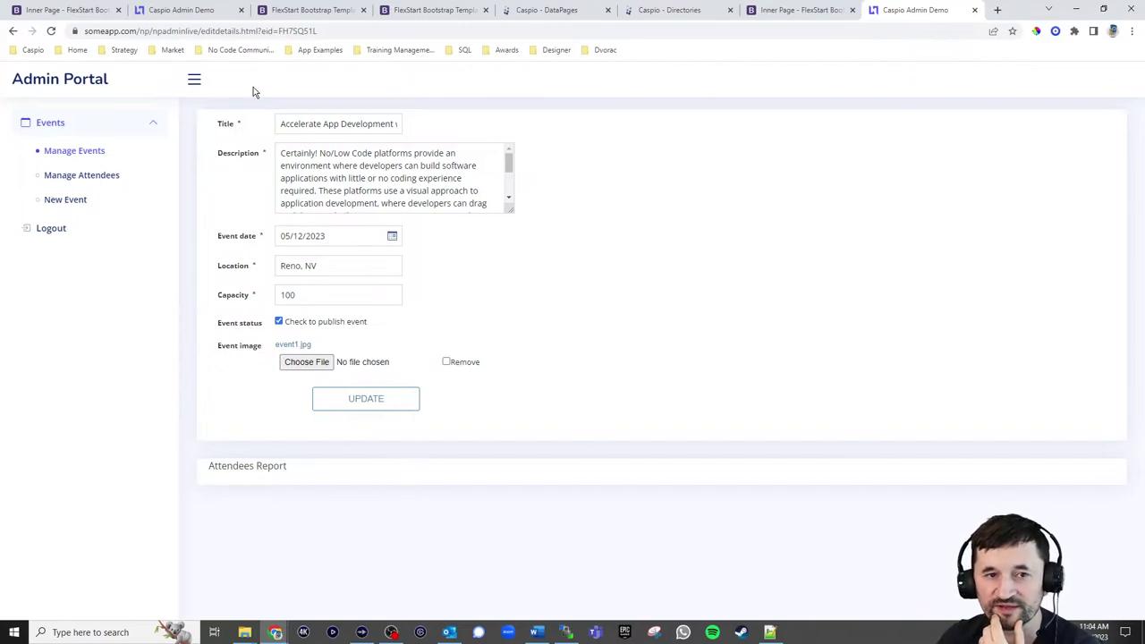
Start a new Reports DataPage and choose its data source
{"action": "left_click", "coordinate": [547, 10]}
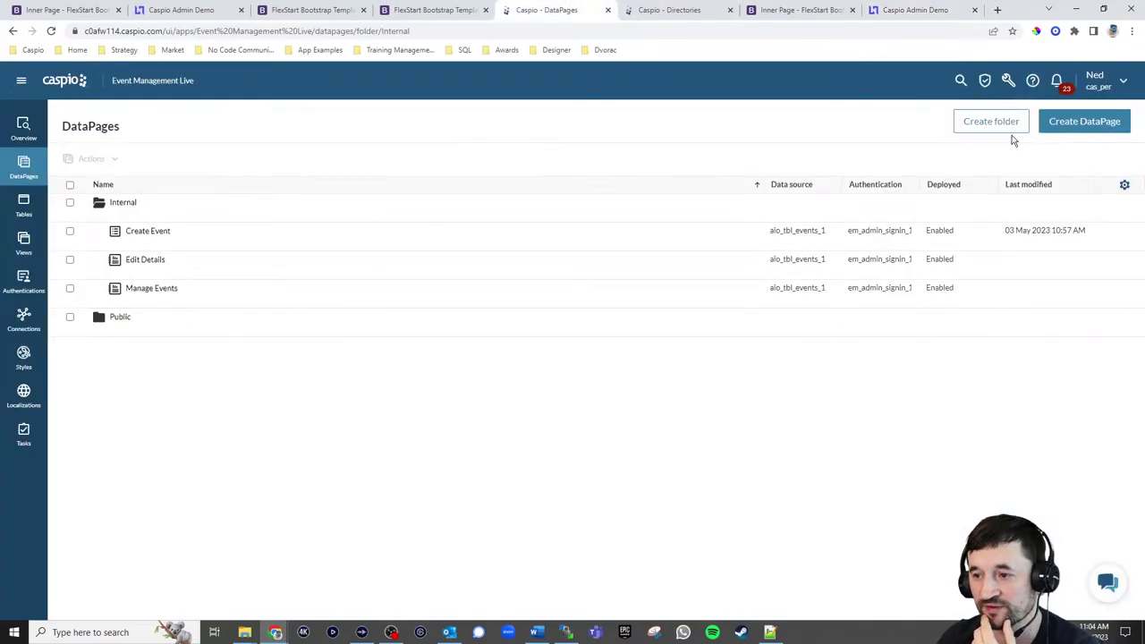
{"action": "left_click", "coordinate": [1042, 128]}
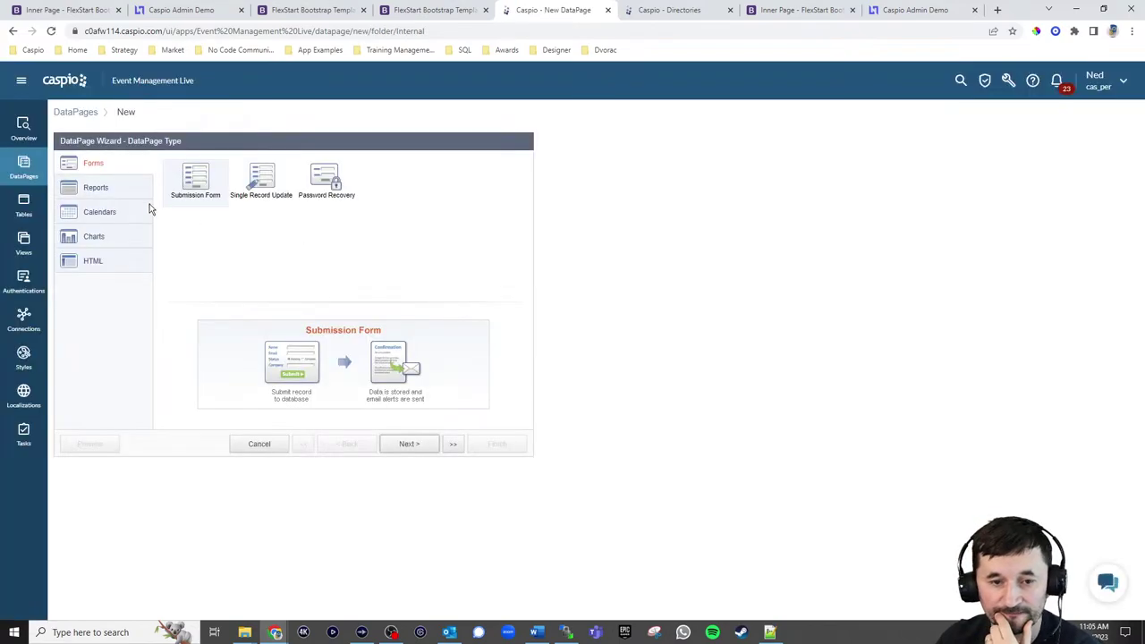
{"action": "left_click", "coordinate": [107, 188]}
{"action": "left_click", "coordinate": [414, 444]}
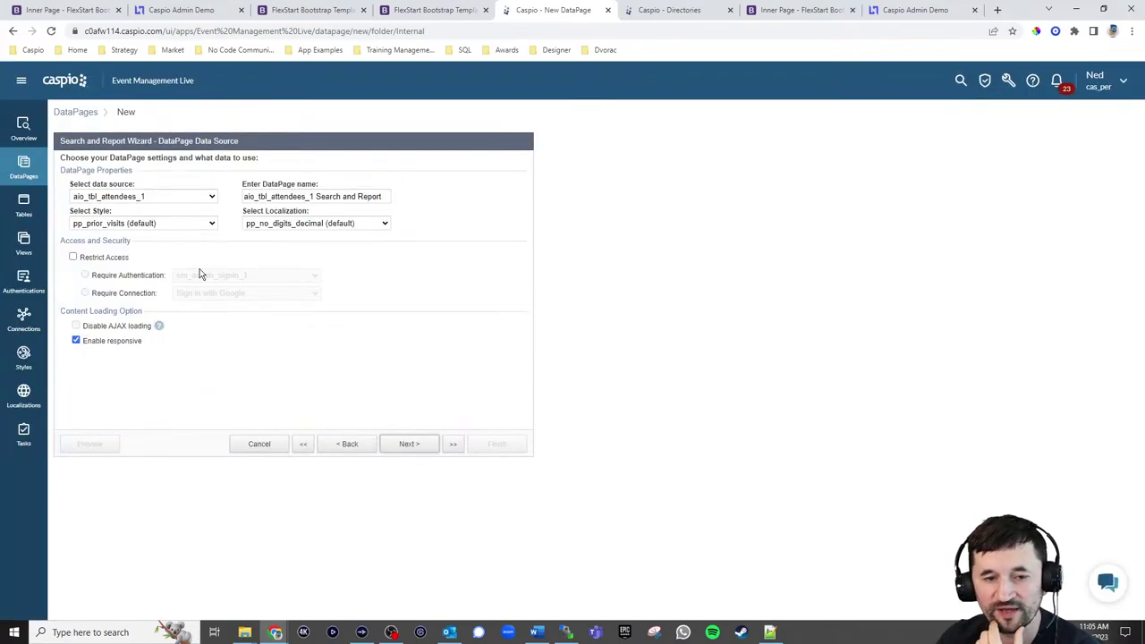
{"action": "left_click", "coordinate": [143, 196]}
{"action": "left_click", "coordinate": [108, 216]}
Name the report View Attendees with em_np_style_admin_1 style, English localization and restricted access
{"action": "left_click", "coordinate": [331, 196]}
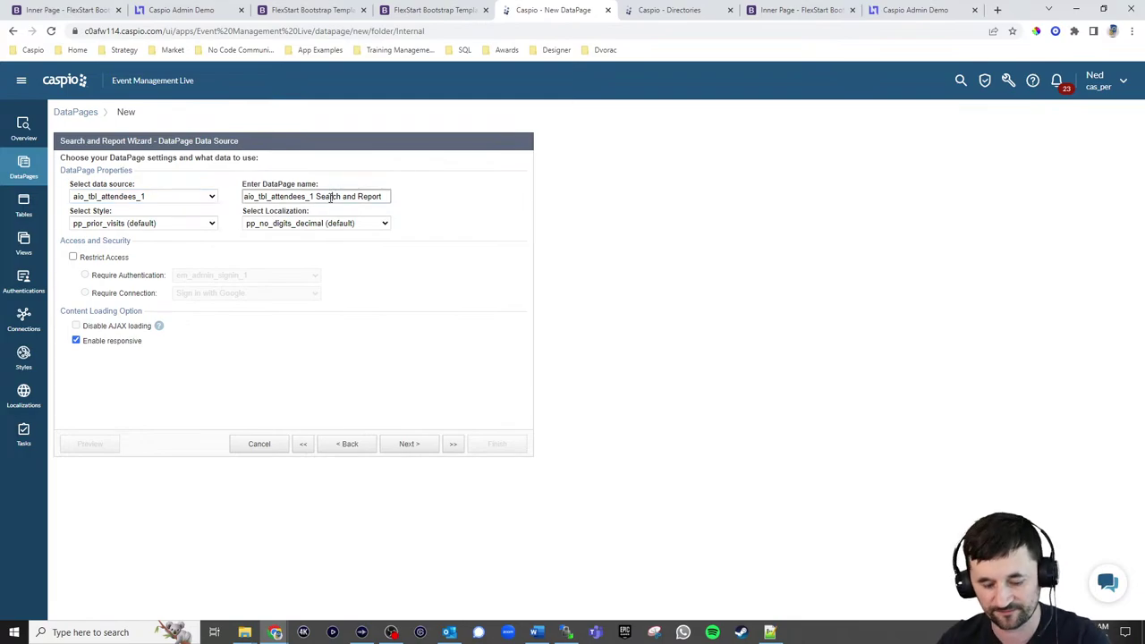
{"action": "key", "text": "ctrl+a"}
{"action": "type", "text": "Vi"}
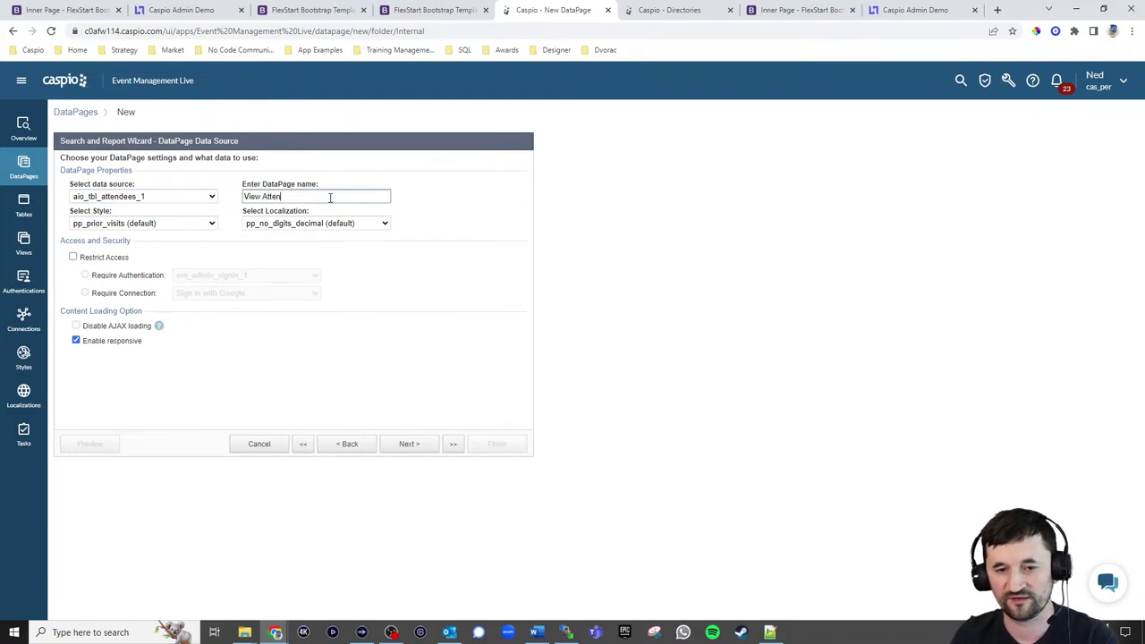
{"action": "left_click", "coordinate": [179, 224]}
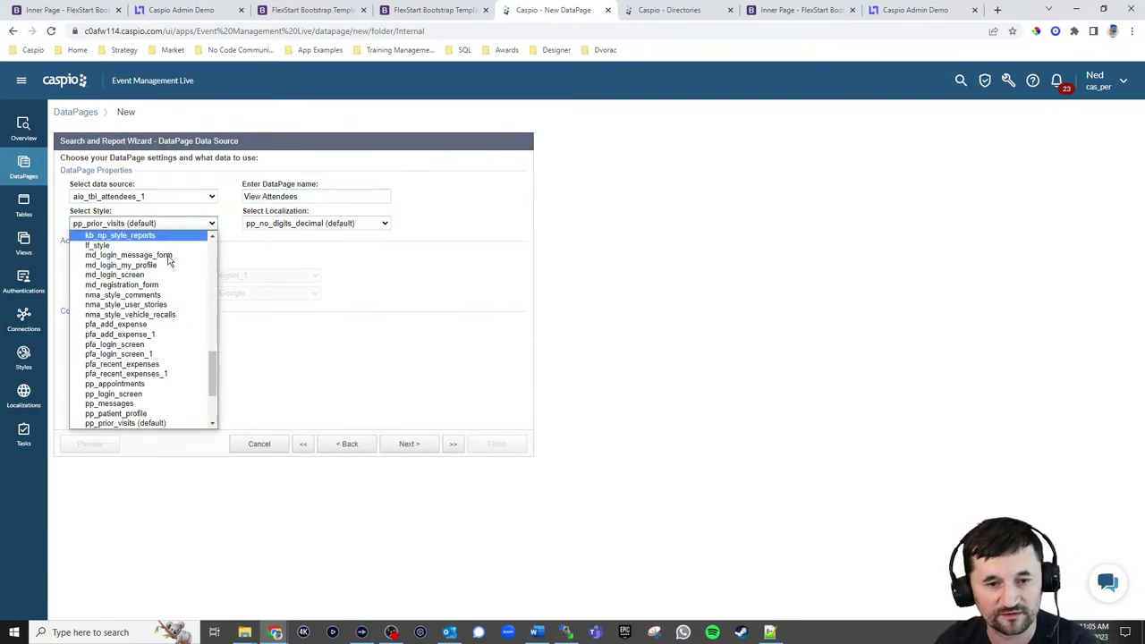
{"action": "scroll", "coordinate": [156, 295], "scroll_direction": "up", "scroll_amount": 5}
{"action": "left_click", "coordinate": [170, 311]}
{"action": "left_click", "coordinate": [316, 223]}
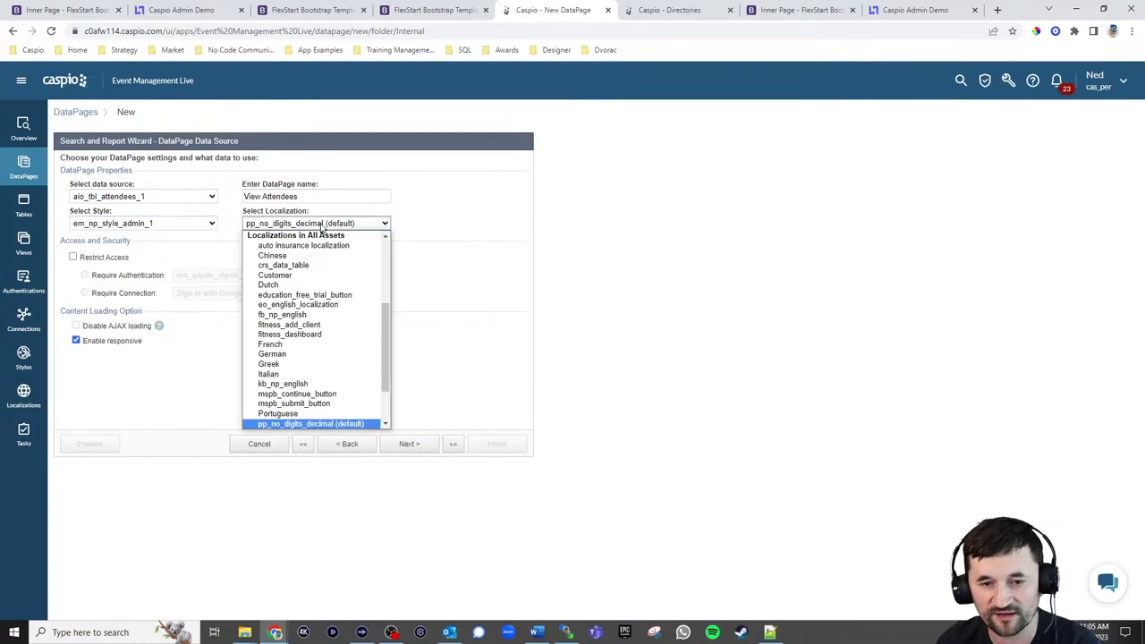
{"action": "scroll", "coordinate": [331, 277], "scroll_direction": "up", "scroll_amount": 3}
{"action": "left_click", "coordinate": [291, 263]}
{"action": "left_click", "coordinate": [117, 262]}
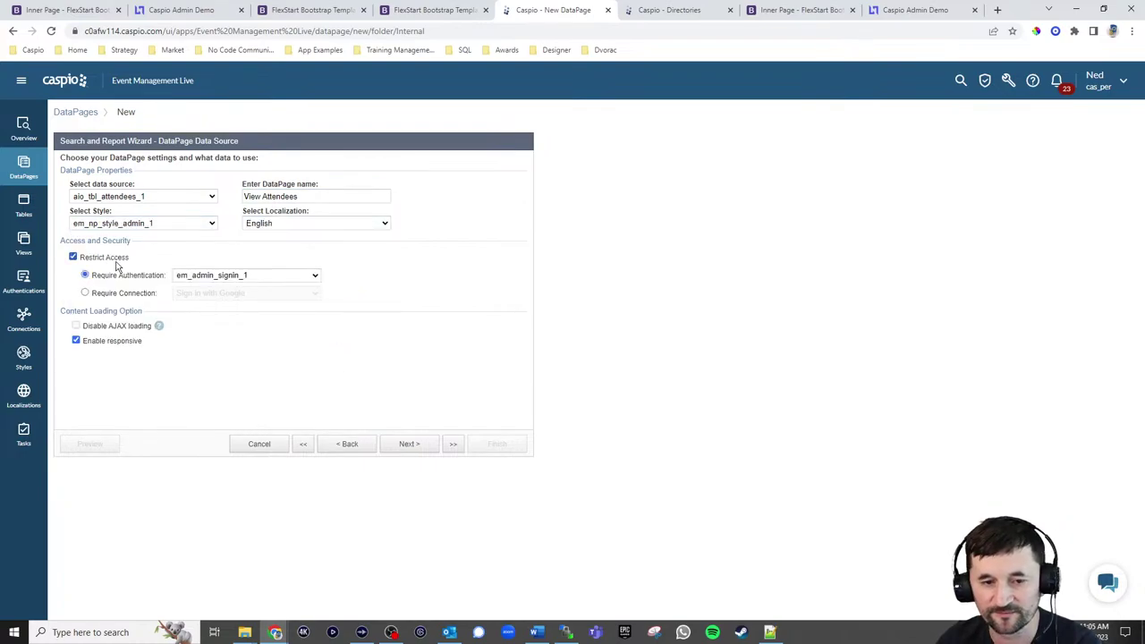
{"action": "left_click", "coordinate": [411, 446]}
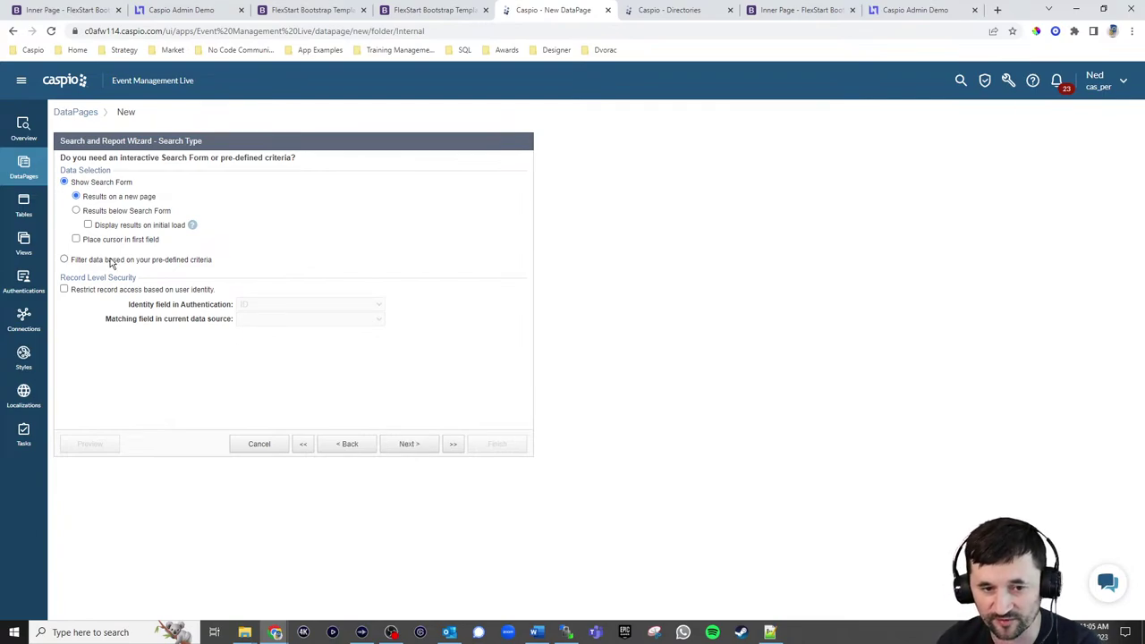
{"action": "left_click", "coordinate": [411, 445]}
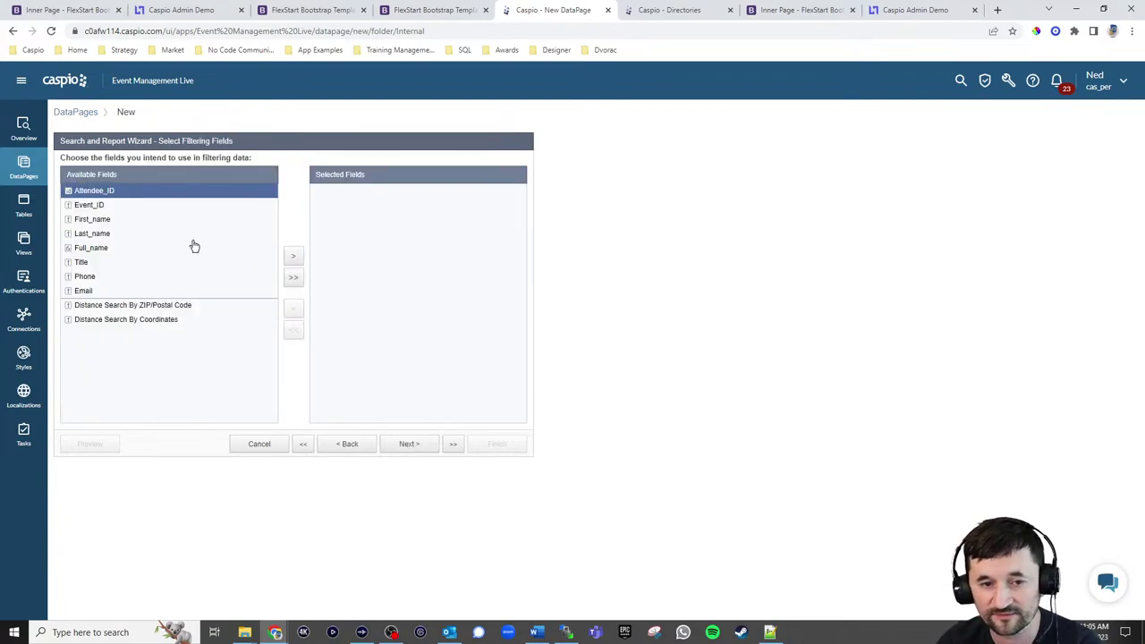
{"action": "left_click", "coordinate": [106, 206]}
{"action": "left_click", "coordinate": [293, 260]}
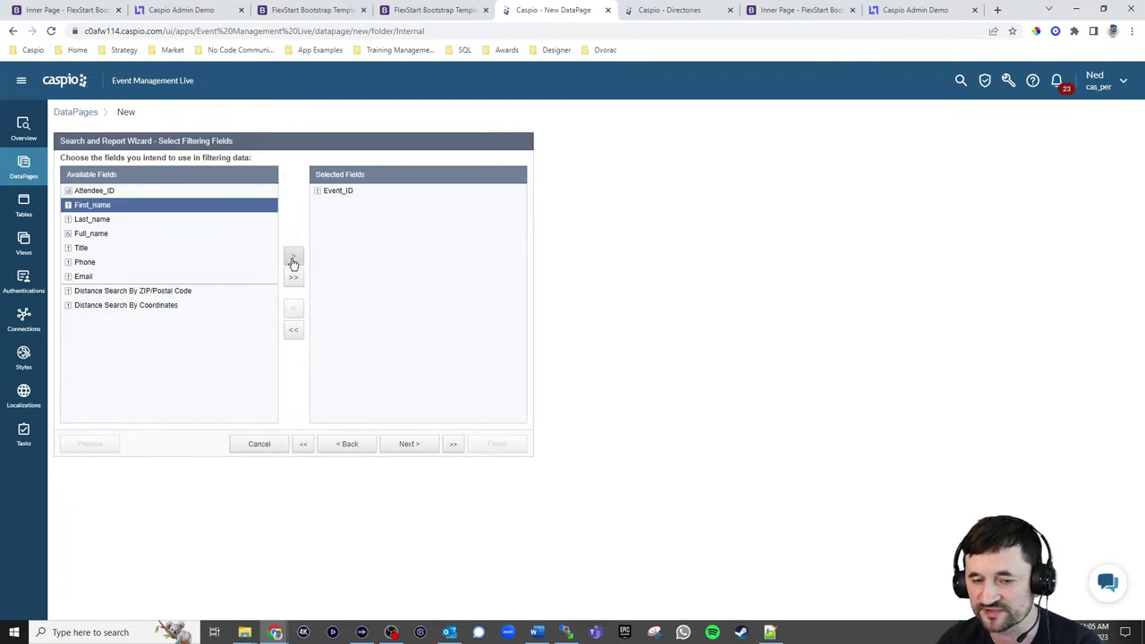
{"action": "left_click", "coordinate": [434, 443]}
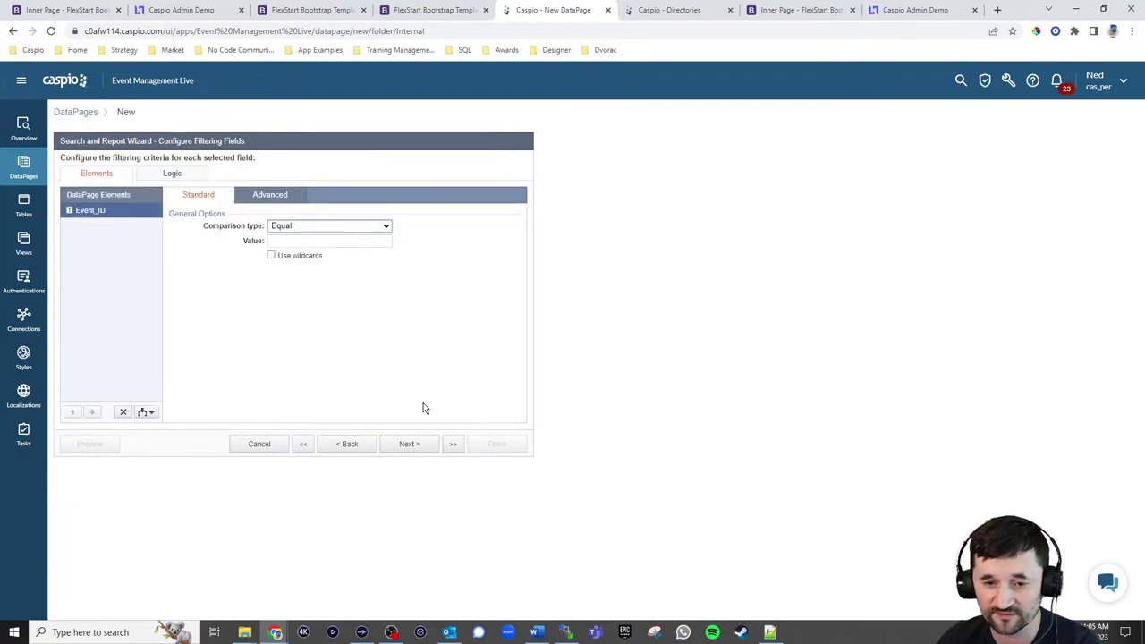
{"action": "left_click", "coordinate": [273, 194]}
{"action": "left_click", "coordinate": [298, 240]}
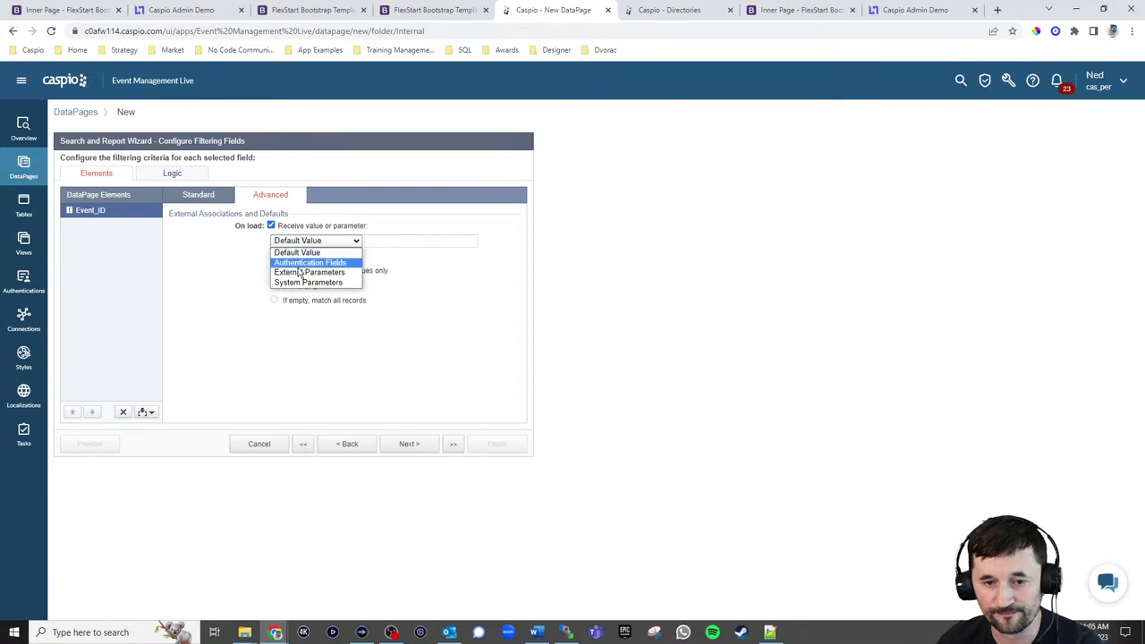
{"action": "left_click", "coordinate": [307, 275]}
{"action": "left_click_drag", "start_coordinate": [377, 242], "coordinate": [407, 245]}
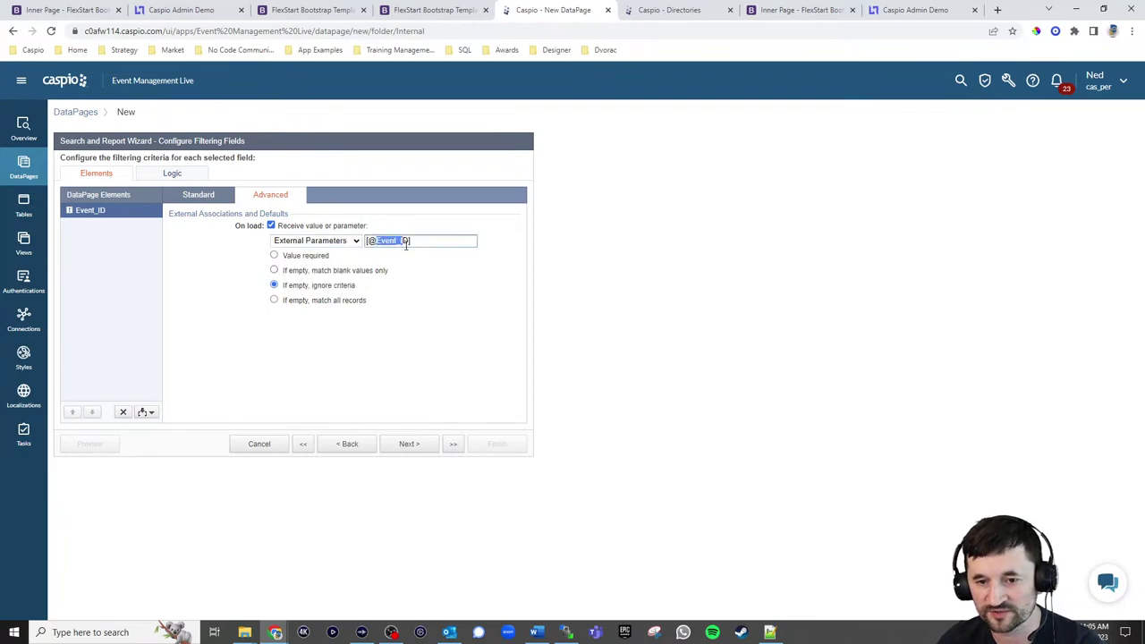
{"action": "type", "text": "eid"}
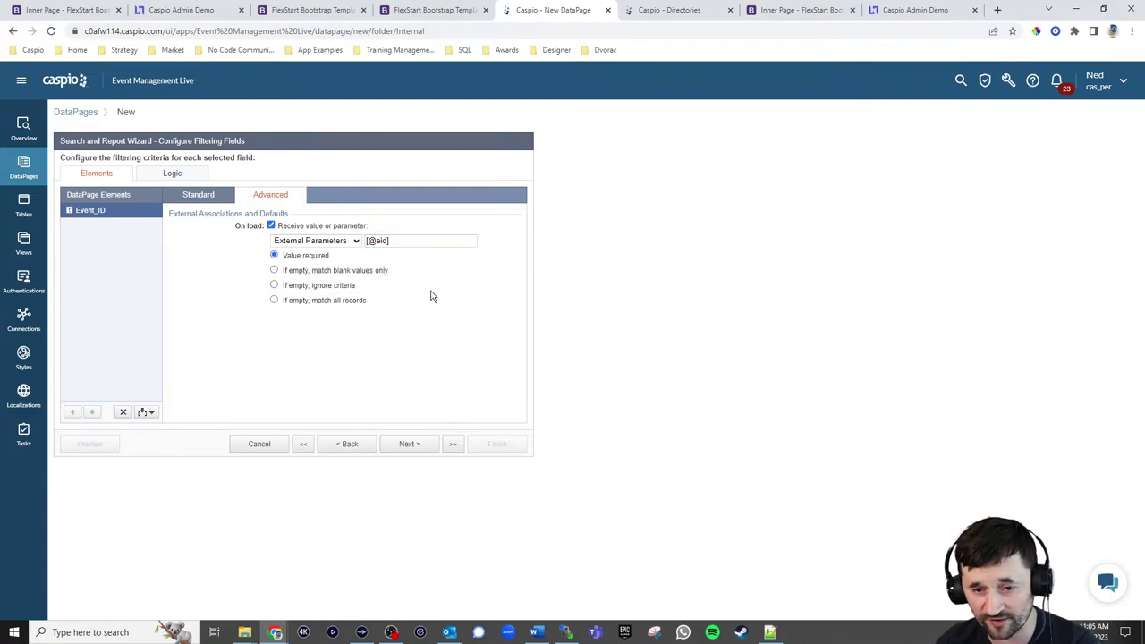
Add First_name, Last_name, Title, Phone and Email to the results listing
{"action": "left_click", "coordinate": [407, 446]}
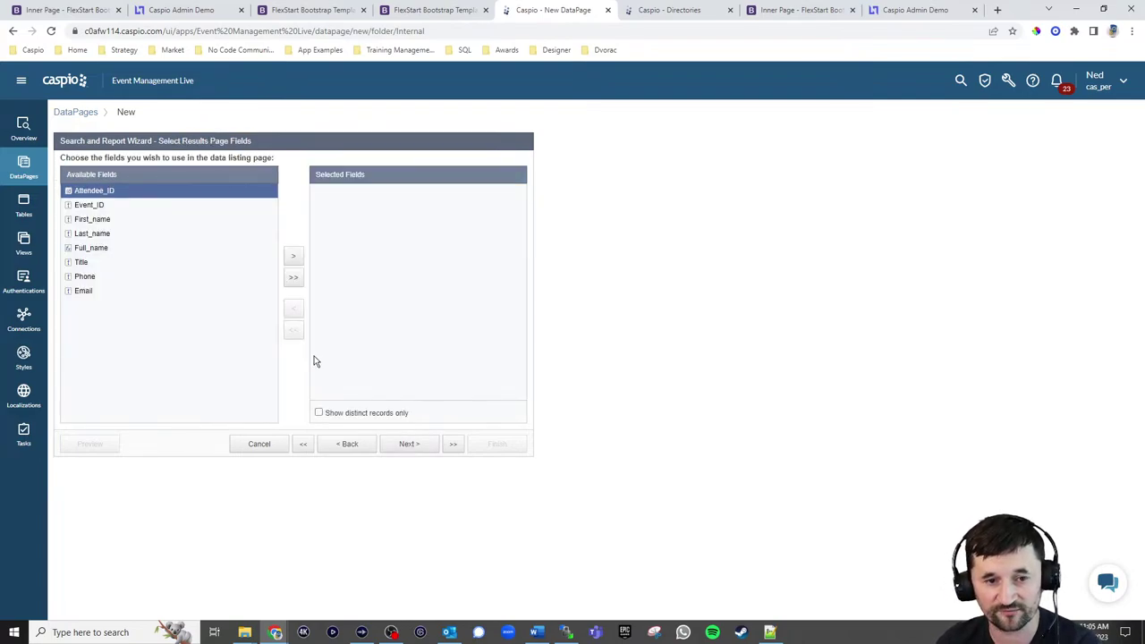
{"action": "left_click", "coordinate": [93, 222]}
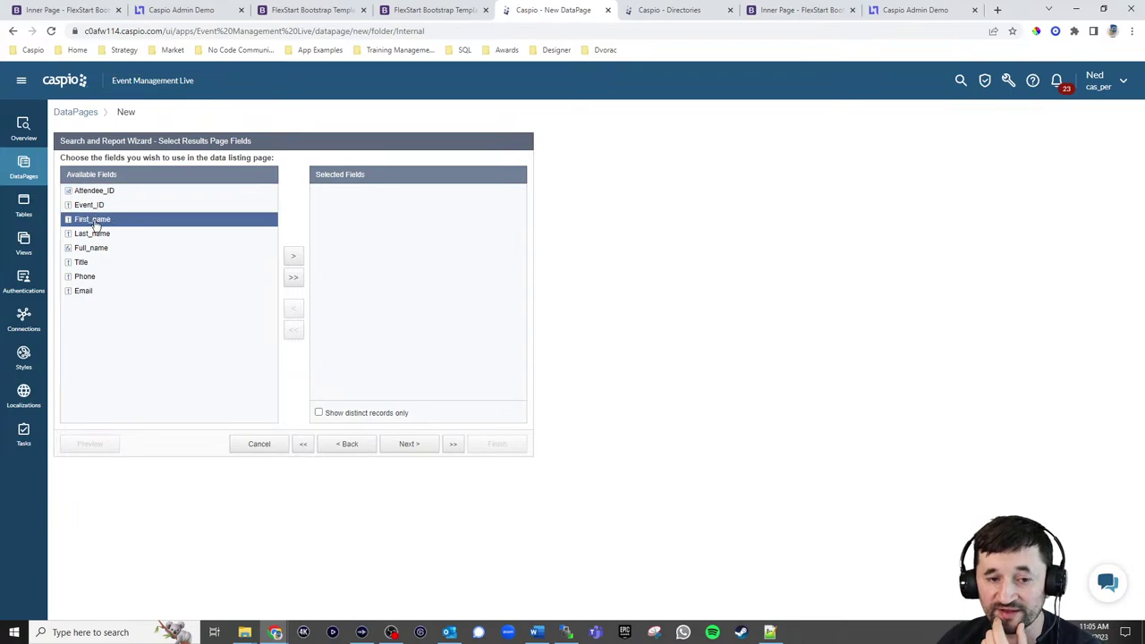
{"action": "left_click", "coordinate": [292, 256]}
{"action": "left_click", "coordinate": [293, 255]}
{"action": "left_click", "coordinate": [148, 234]}
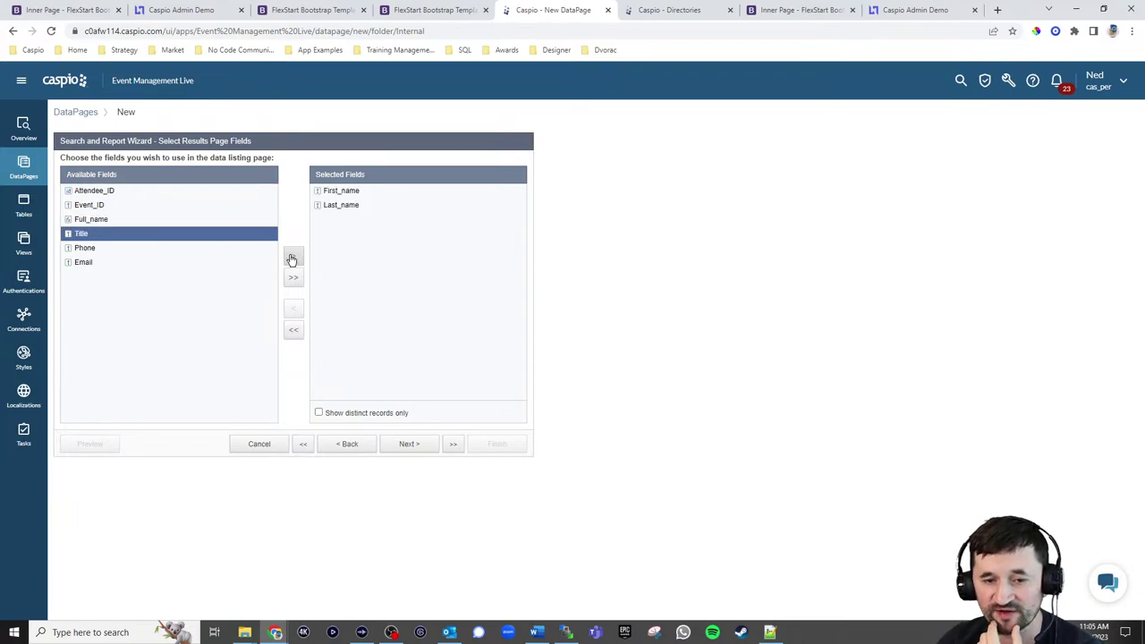
{"action": "left_click", "coordinate": [296, 258]}
{"action": "left_click", "coordinate": [295, 258]}
{"action": "left_click", "coordinate": [295, 258]}
Enable inline delete of attendee records, then bring up the admin portal's Manage Events page
{"action": "left_click", "coordinate": [408, 444]}
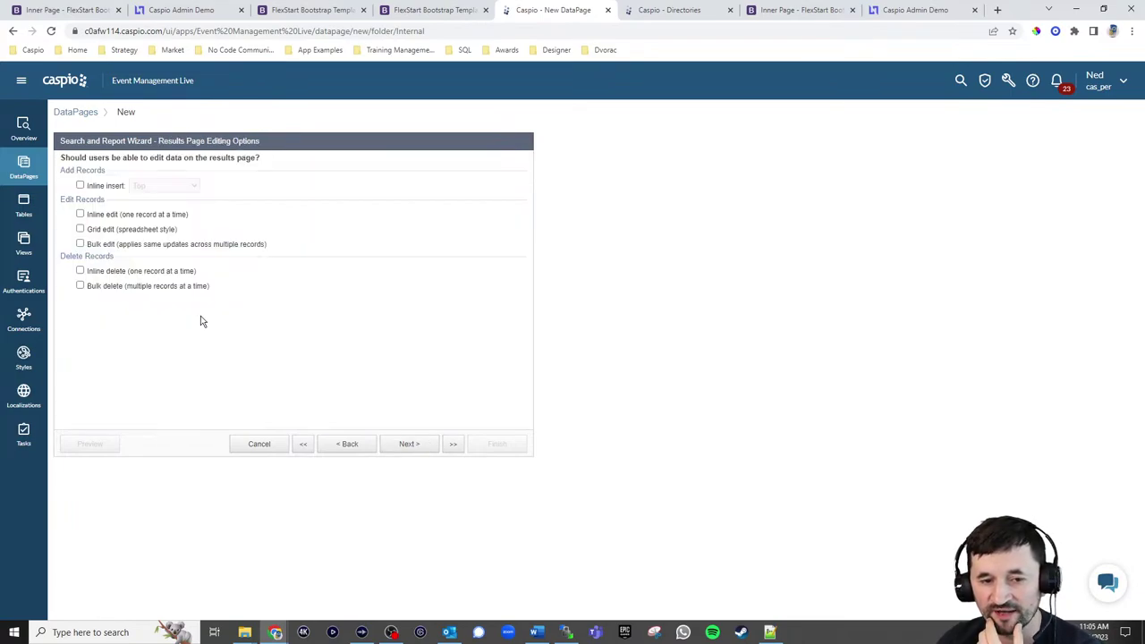
{"action": "left_click", "coordinate": [100, 273]}
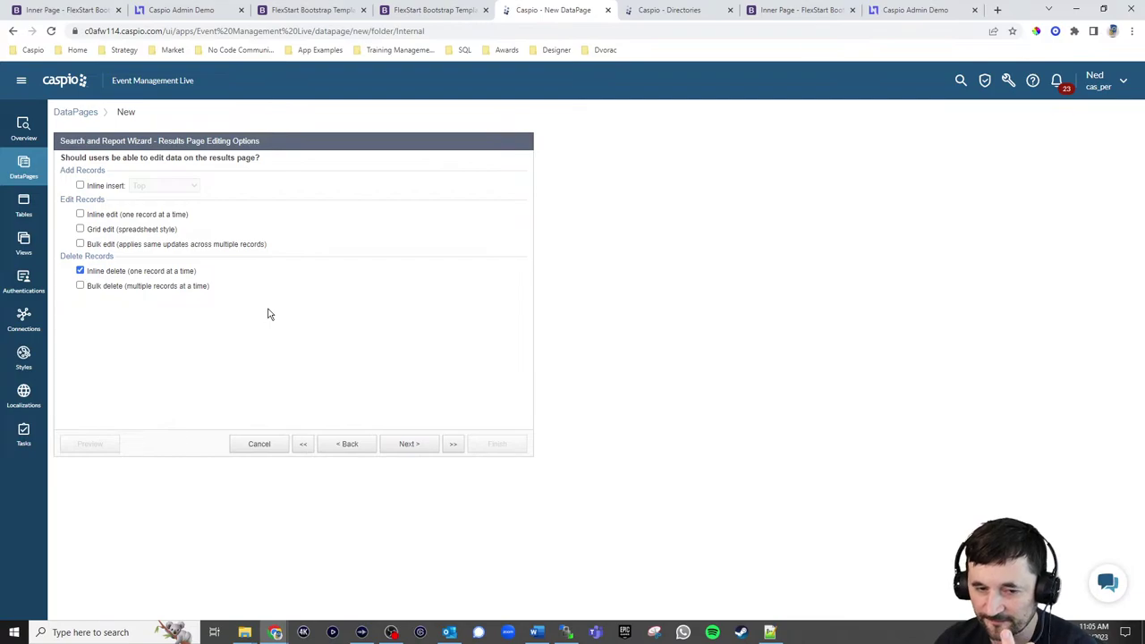
{"action": "left_click", "coordinate": [71, 10]}
{"action": "left_click", "coordinate": [170, 10]}
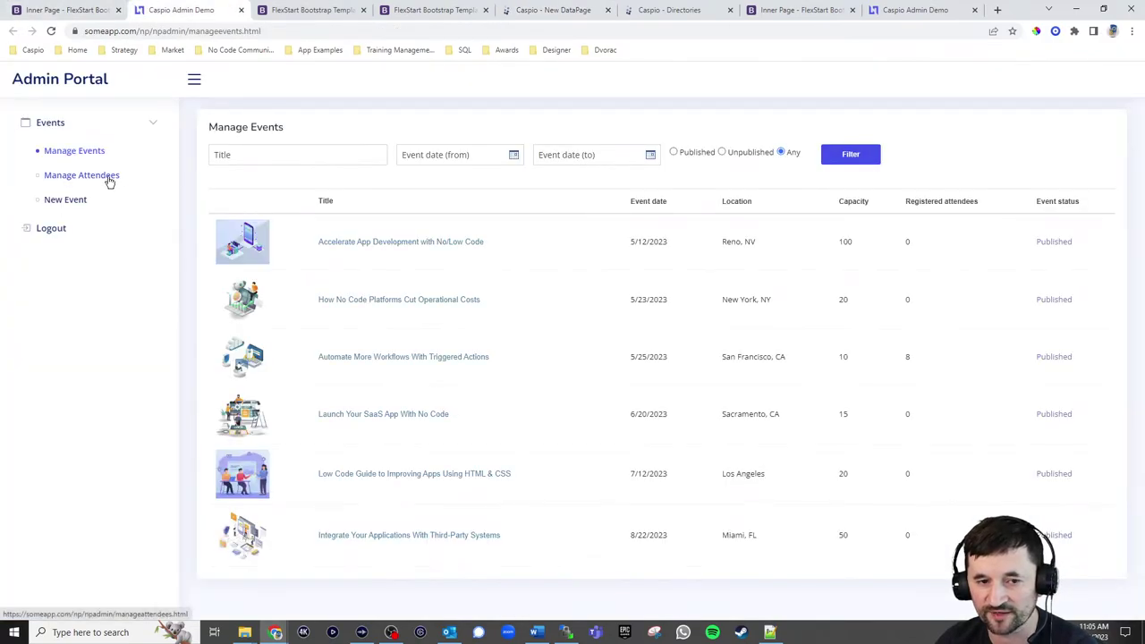
View the Automate More Workflows With Triggered Actions event's registered attendees, then go back to the Caspio wizard
{"action": "left_click", "coordinate": [400, 357]}
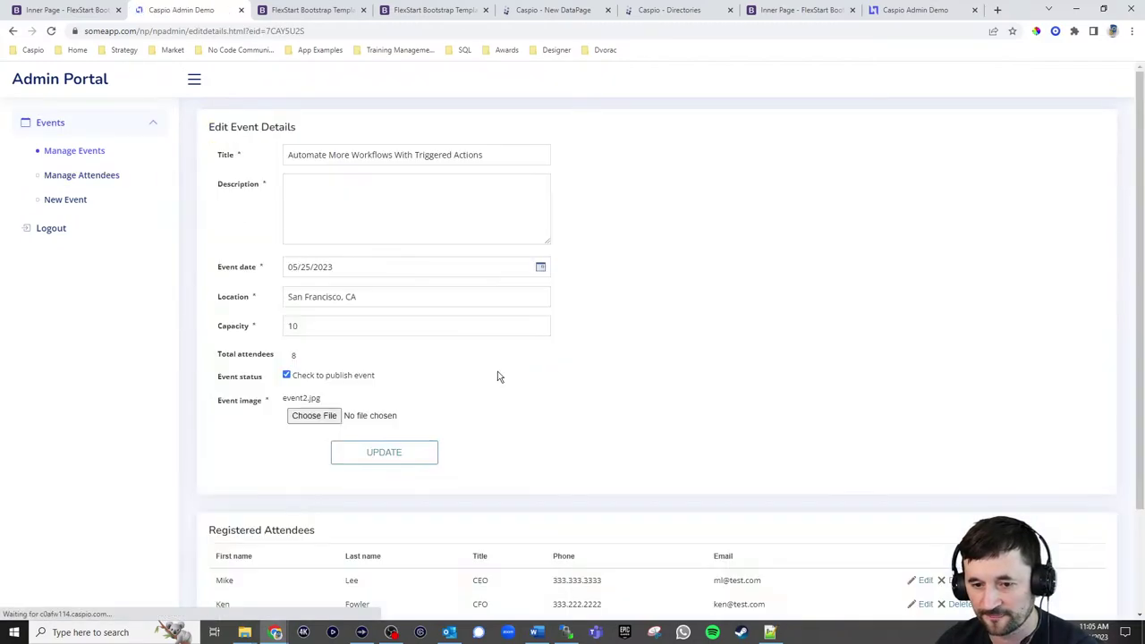
{"action": "scroll", "coordinate": [708, 325], "scroll_direction": "down", "scroll_amount": 2}
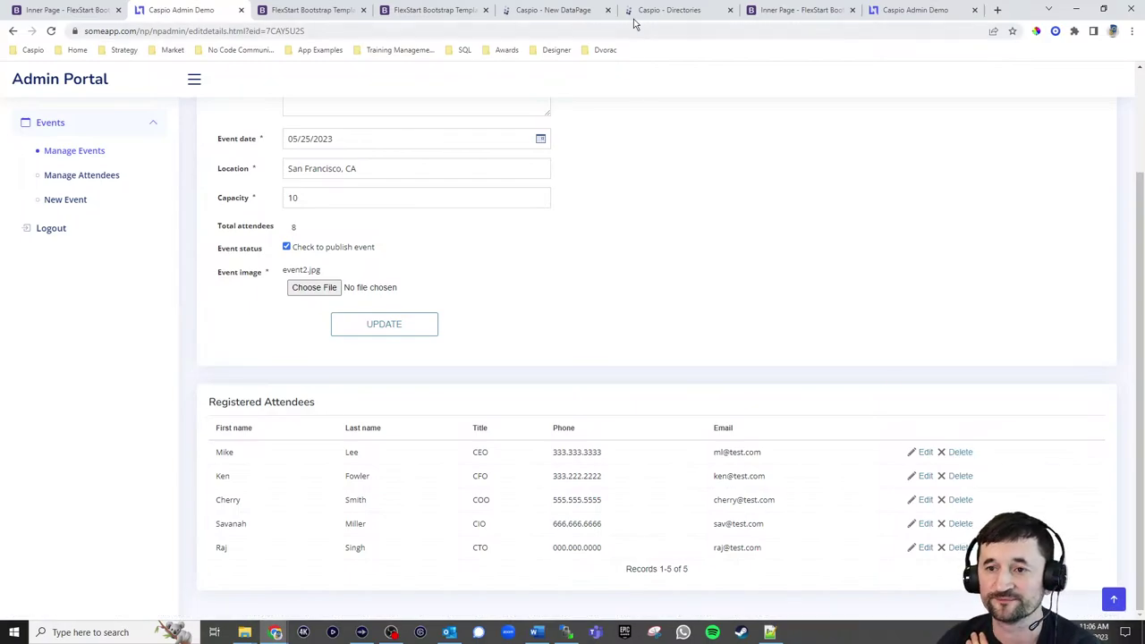
{"action": "left_click", "coordinate": [577, 10]}
Finish the View Attendees report with no details page
{"action": "left_click", "coordinate": [411, 445]}
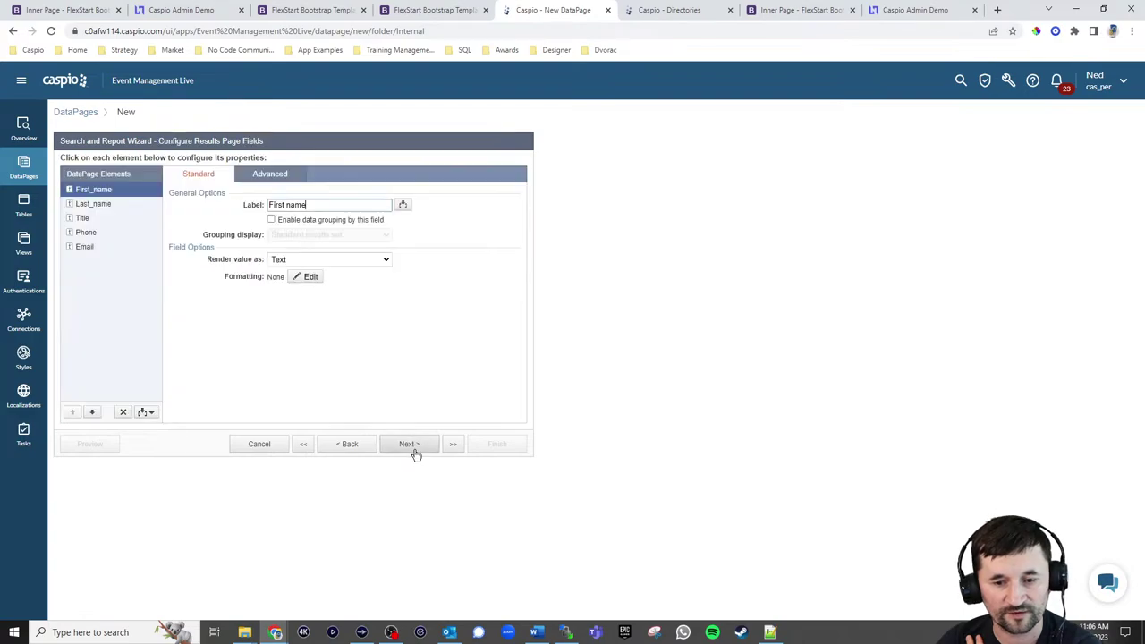
{"action": "left_click", "coordinate": [405, 443]}
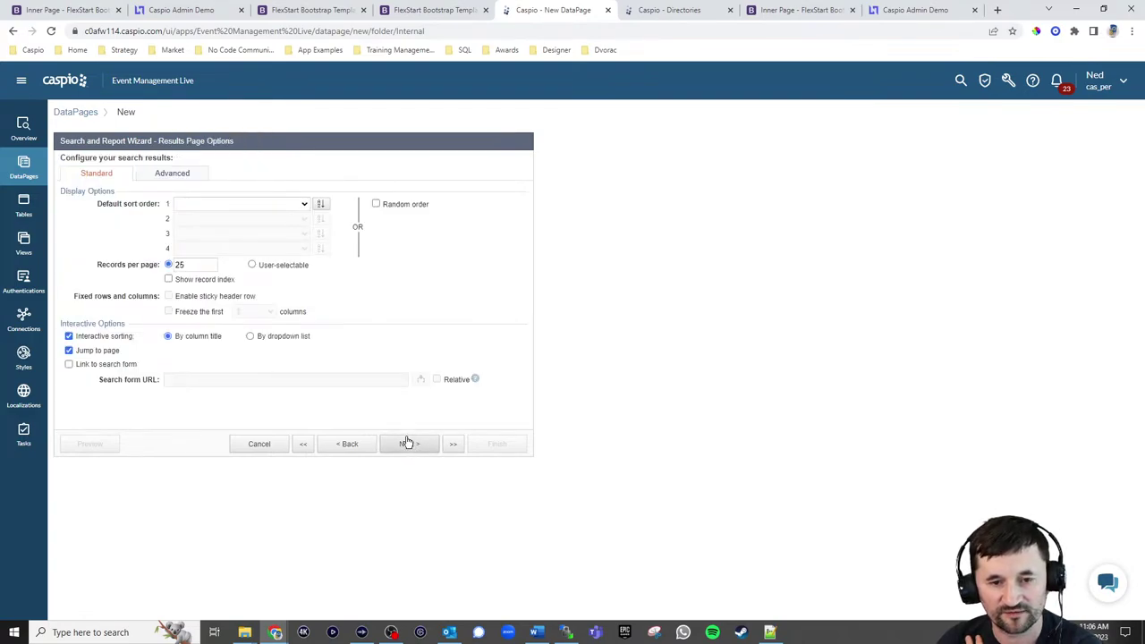
{"action": "left_click", "coordinate": [413, 447]}
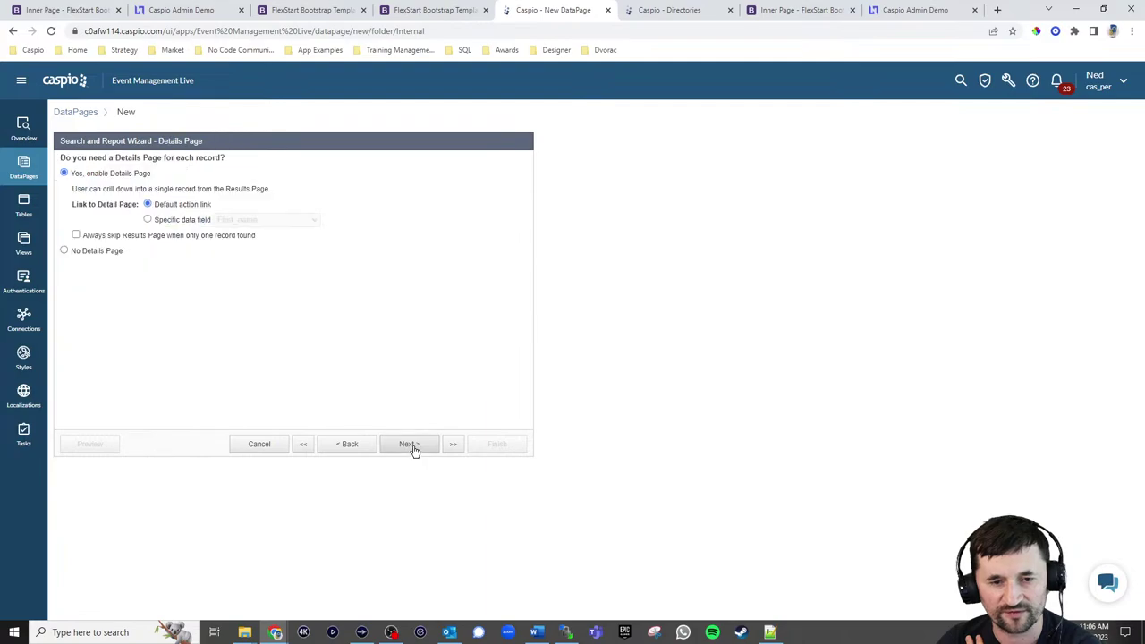
{"action": "left_click", "coordinate": [98, 253]}
{"action": "left_click", "coordinate": [499, 444]}
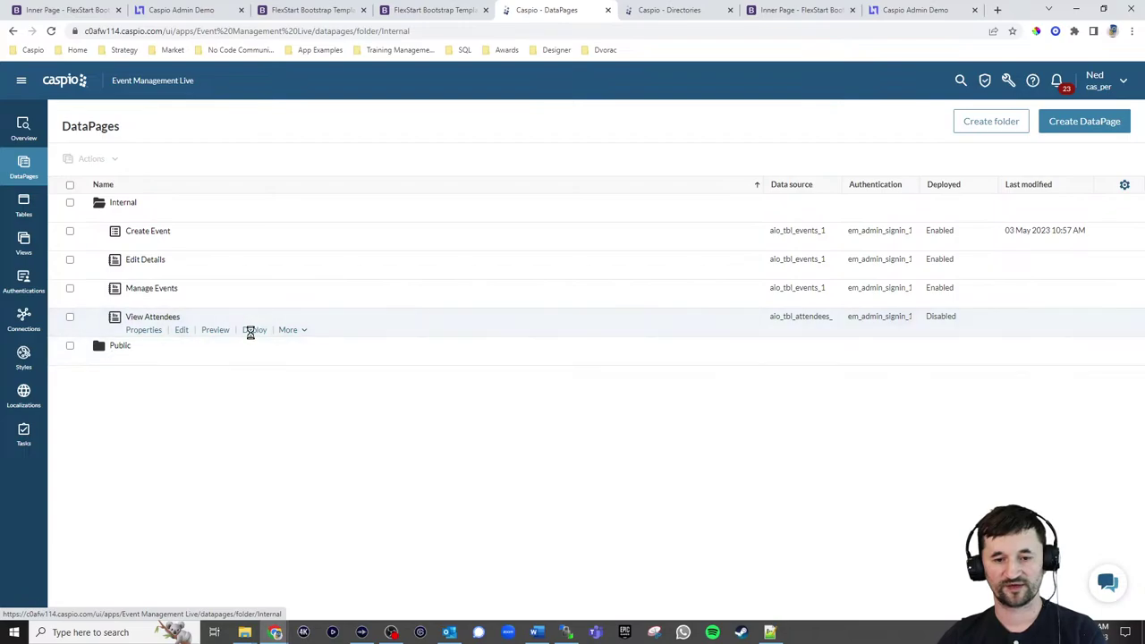
Enable View Attendees deployment and paste its embed script over the Attendees Report placeholder in editdetails.html
{"action": "left_click", "coordinate": [253, 330]}
{"action": "left_click", "coordinate": [513, 215]}
{"action": "left_click", "coordinate": [517, 331]}
{"action": "key", "text": "ctrl+c"}
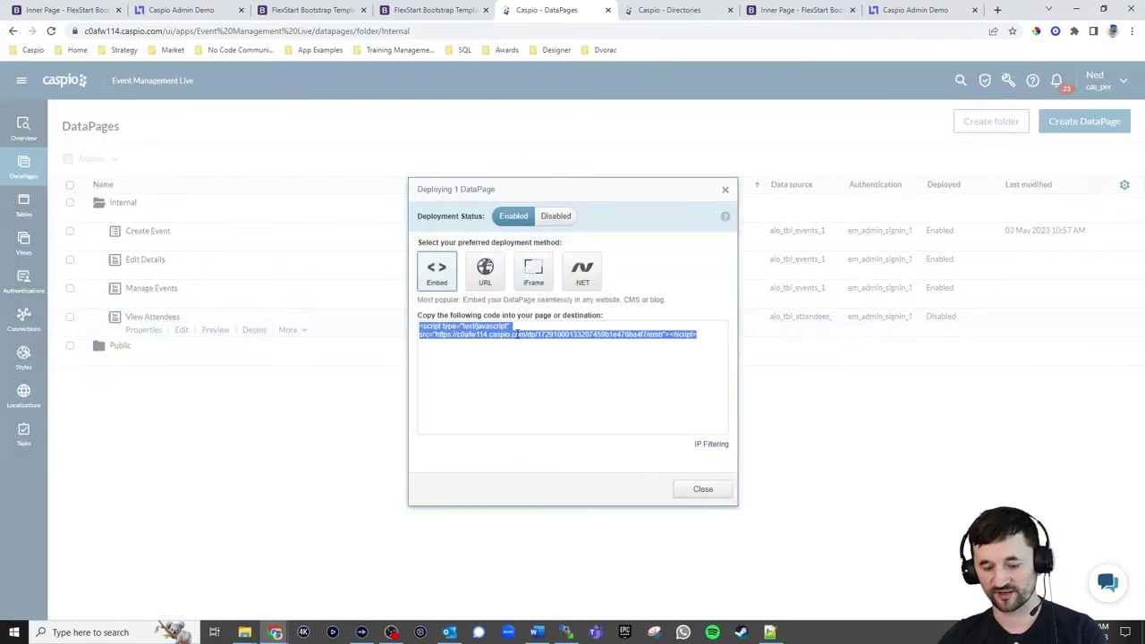
{"action": "left_click", "coordinate": [703, 490]}
{"action": "key", "text": "alt+Tab"}
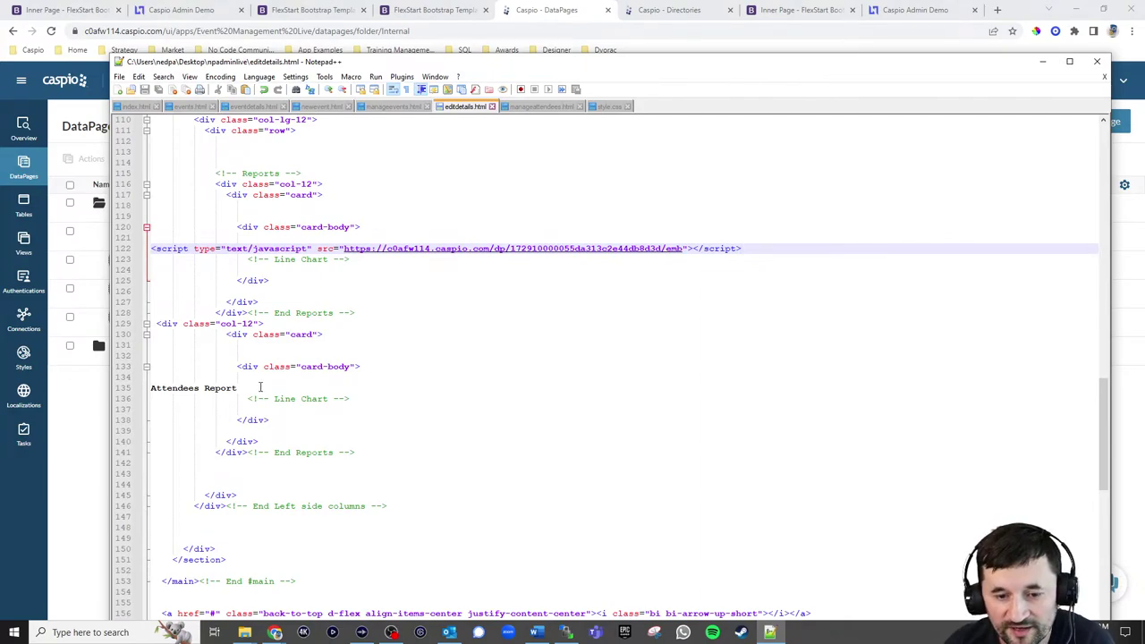
{"action": "left_click_drag", "start_coordinate": [260, 386], "coordinate": [124, 388]}
{"action": "key", "text": "ctrl+v"}
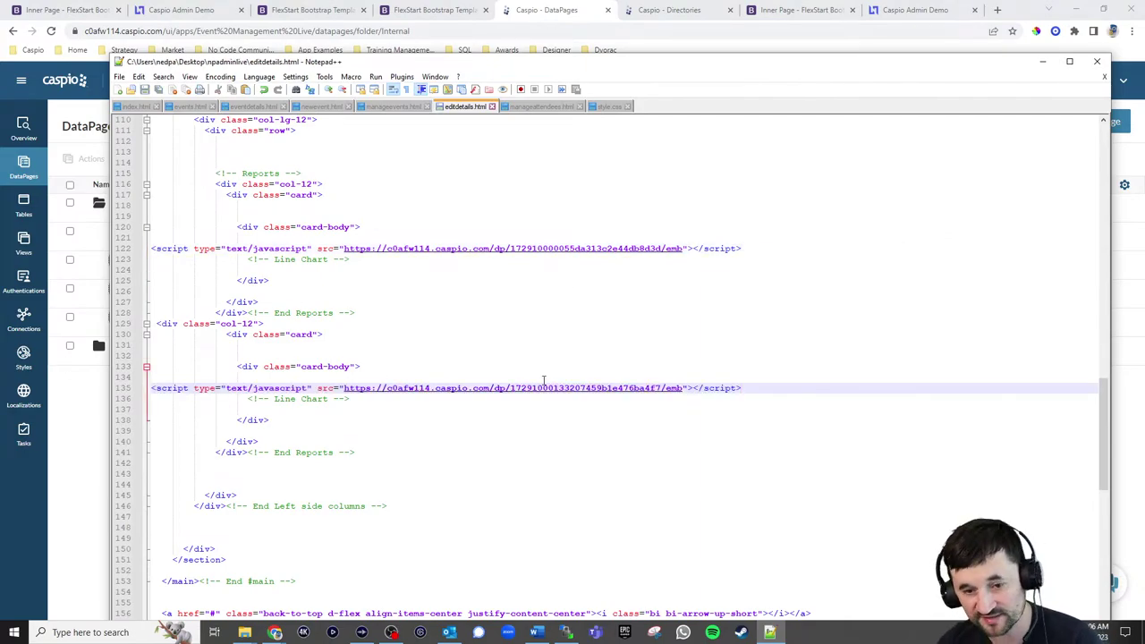
Upload editdetails.html to the npadminlive server folder and bring up the event edit page
{"action": "left_click", "coordinate": [567, 633]}
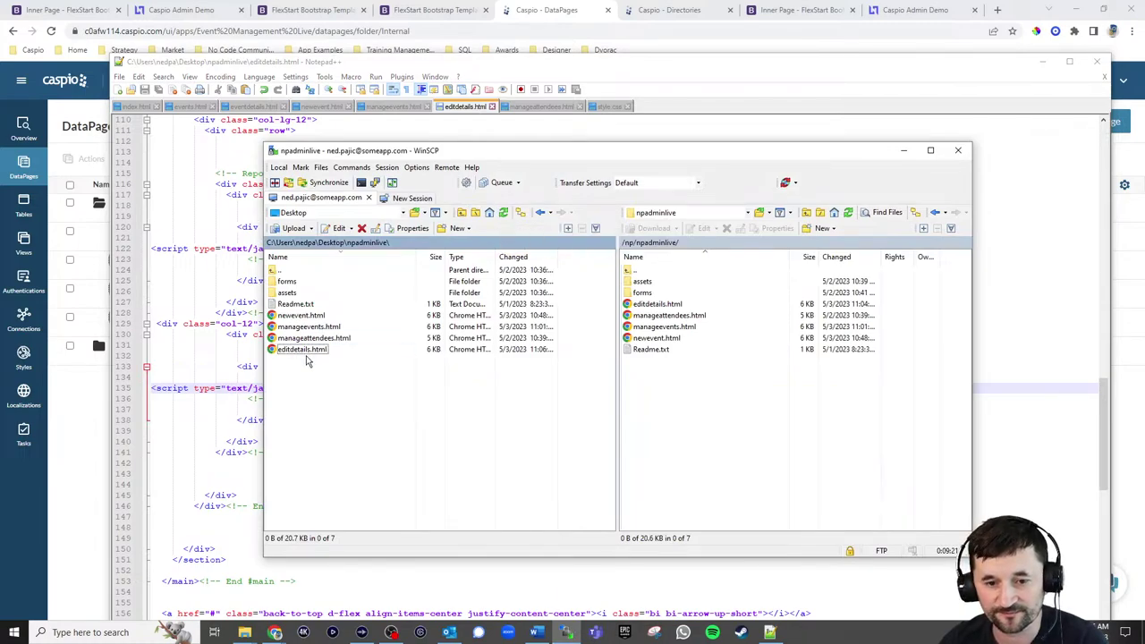
{"action": "left_click_drag", "start_coordinate": [307, 360], "coordinate": [776, 444]}
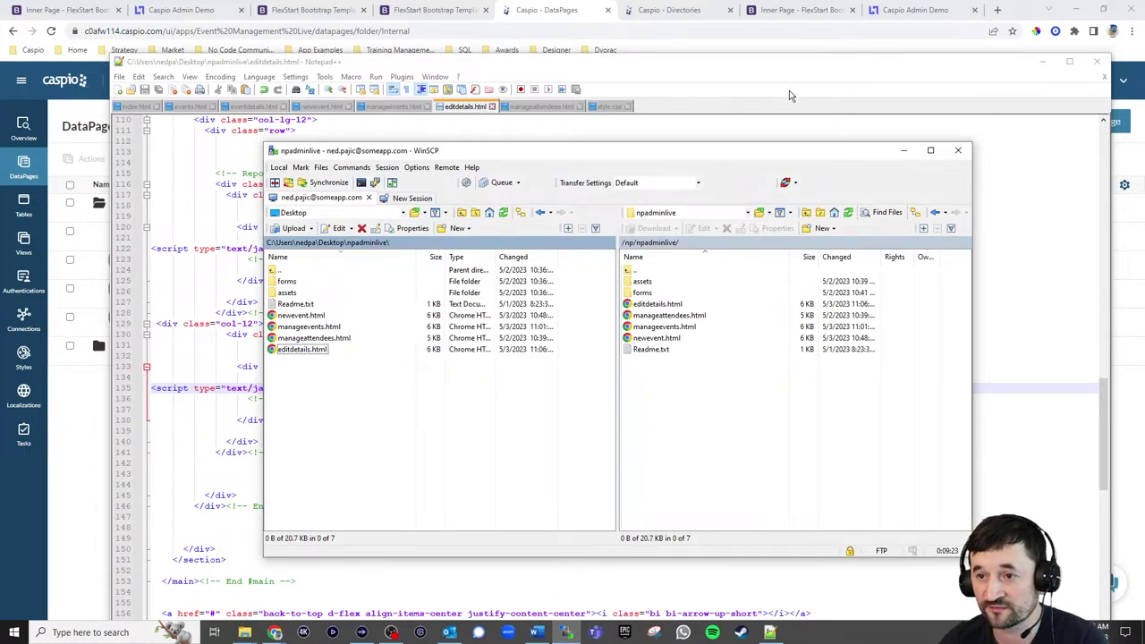
{"action": "left_click", "coordinate": [901, 16]}
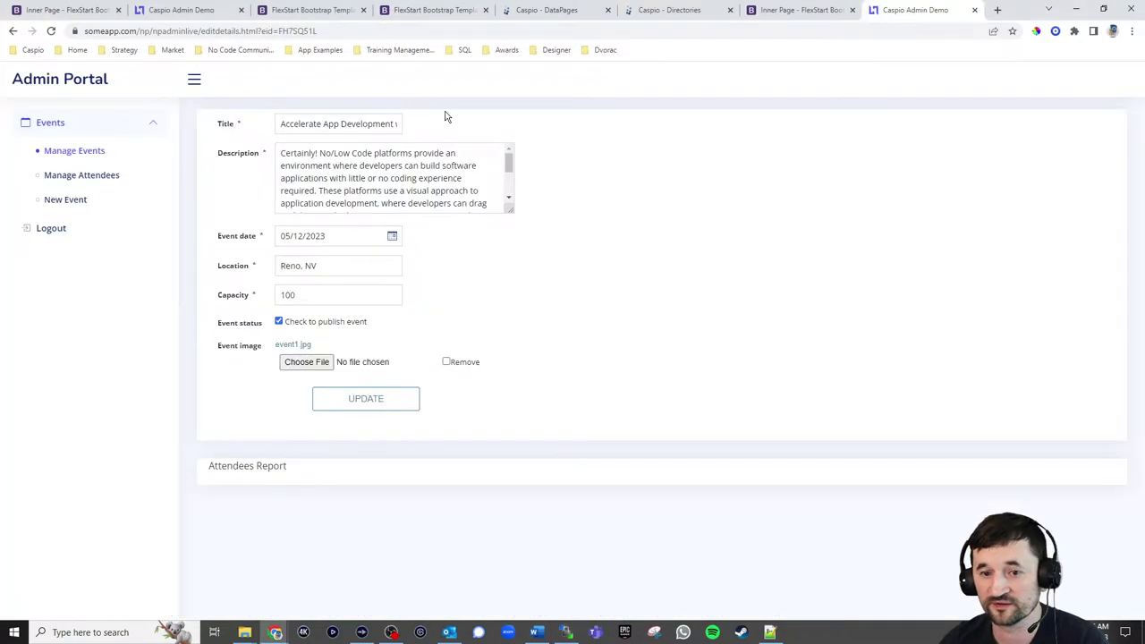
Reload the portal, check the empty Manage Attendees page, and review the Automate More Workflows event's attendees
{"action": "left_click", "coordinate": [51, 31]}
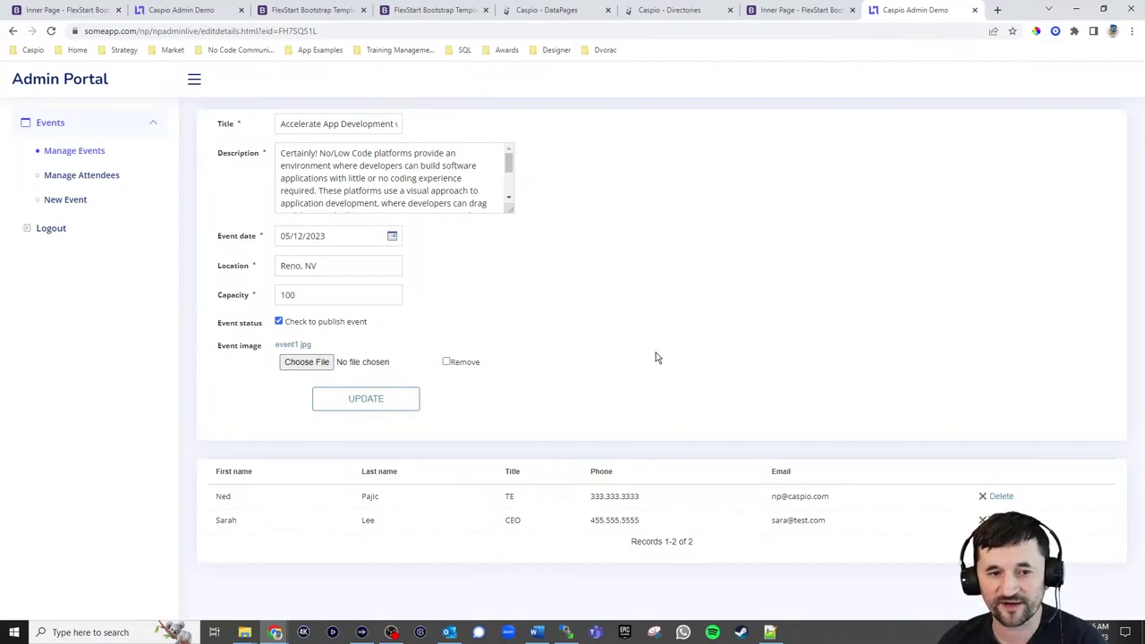
{"action": "left_click", "coordinate": [83, 178]}
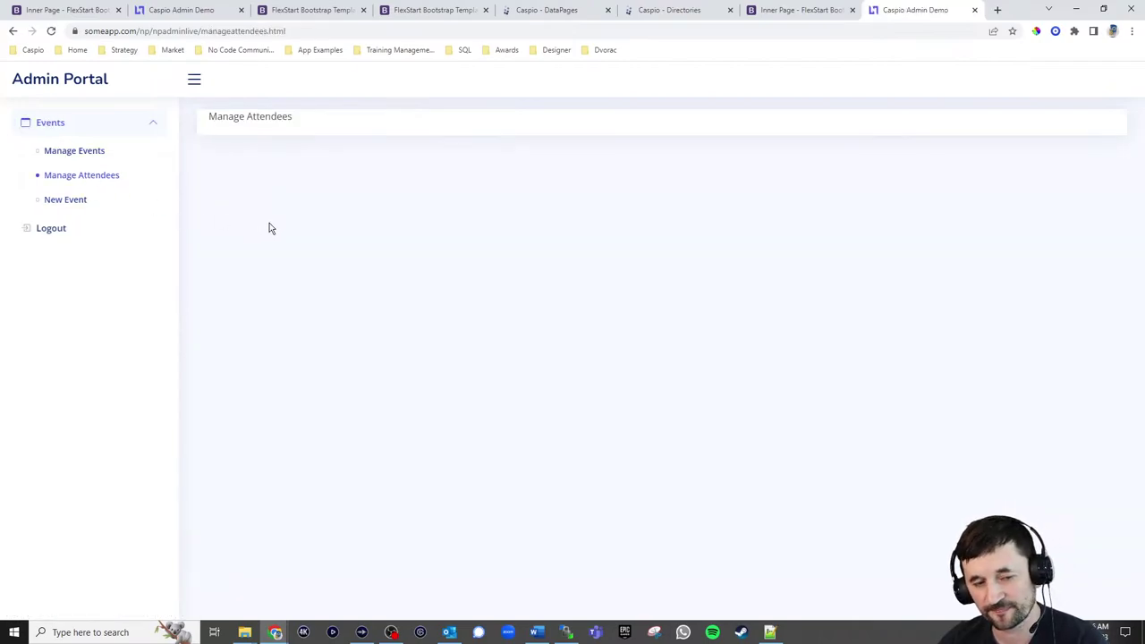
{"action": "left_click", "coordinate": [84, 154]}
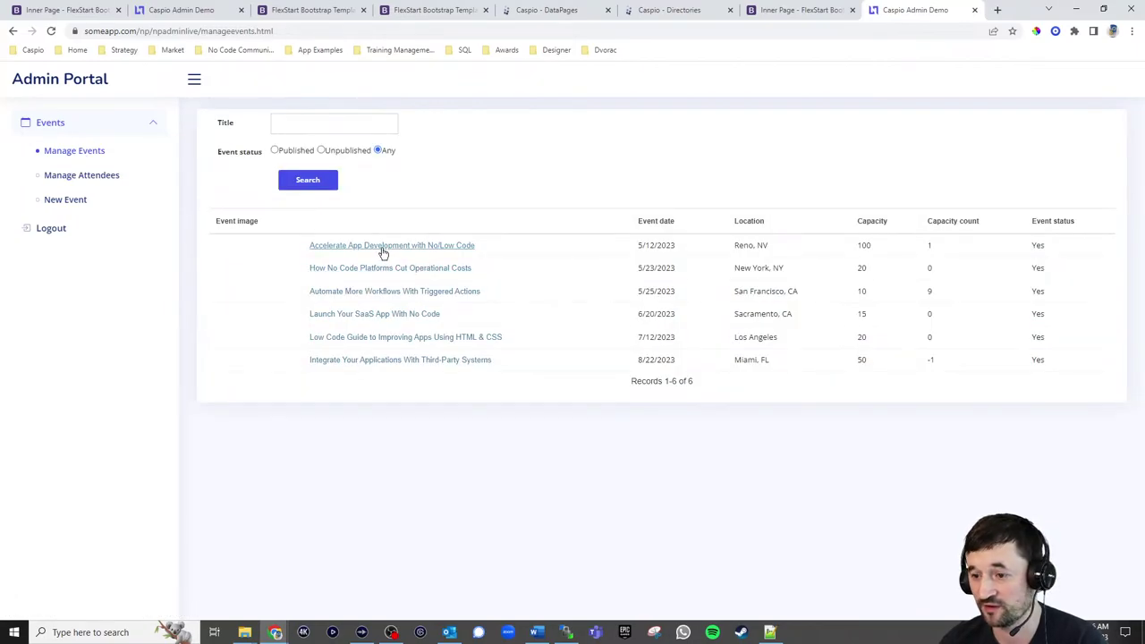
{"action": "left_click", "coordinate": [391, 358]}
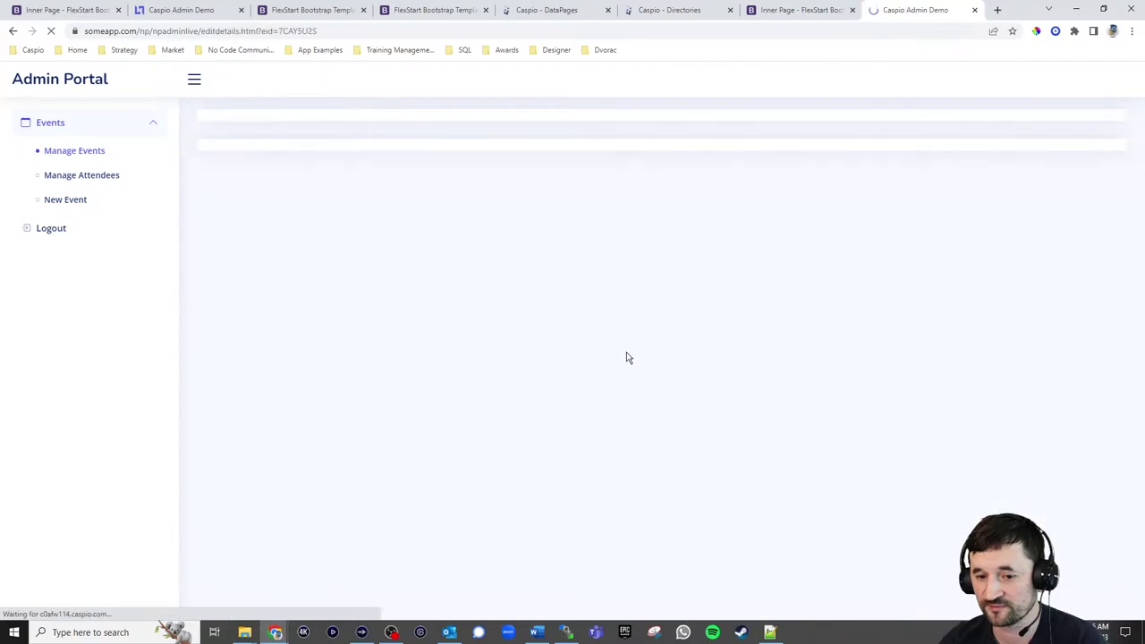
{"action": "scroll", "coordinate": [567, 538], "scroll_direction": "down", "scroll_amount": 1}
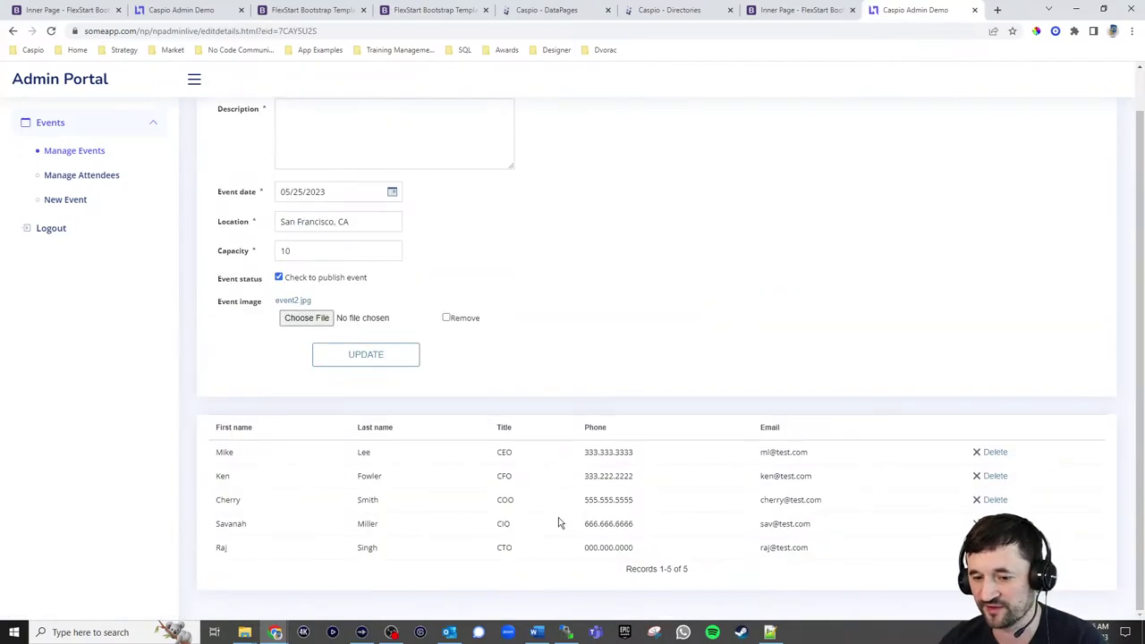
{"action": "left_click", "coordinate": [93, 151]}
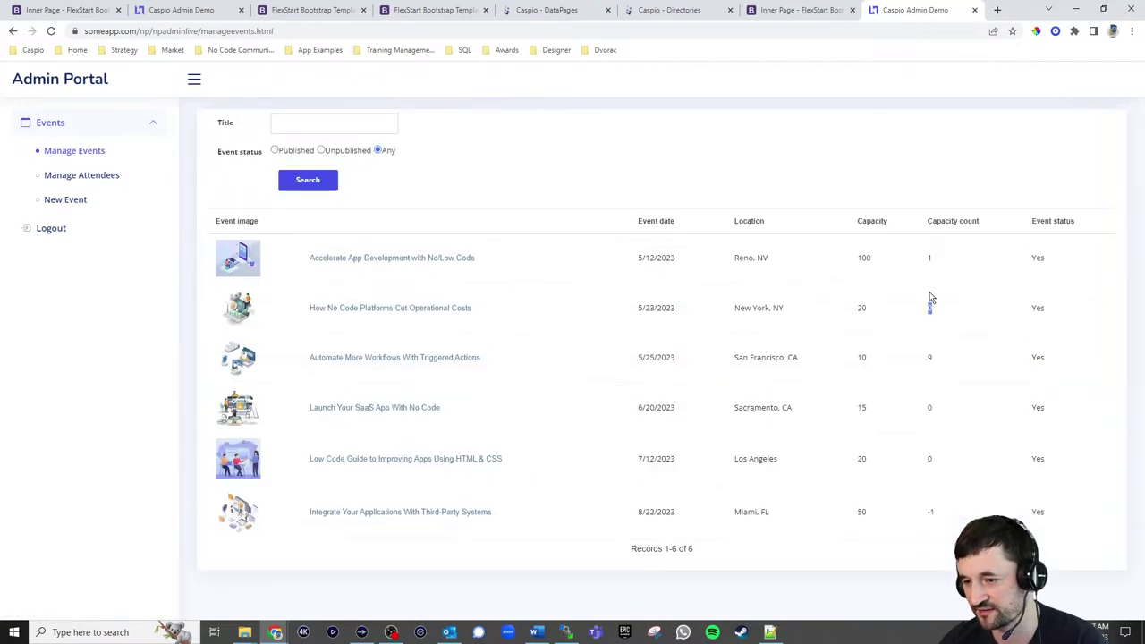
Check the San Francisco event's capacity count and attendee details, then return to Caspio's DataPages list
{"action": "left_click_drag", "start_coordinate": [930, 301], "coordinate": [953, 355]}
{"action": "left_click", "coordinate": [929, 358]}
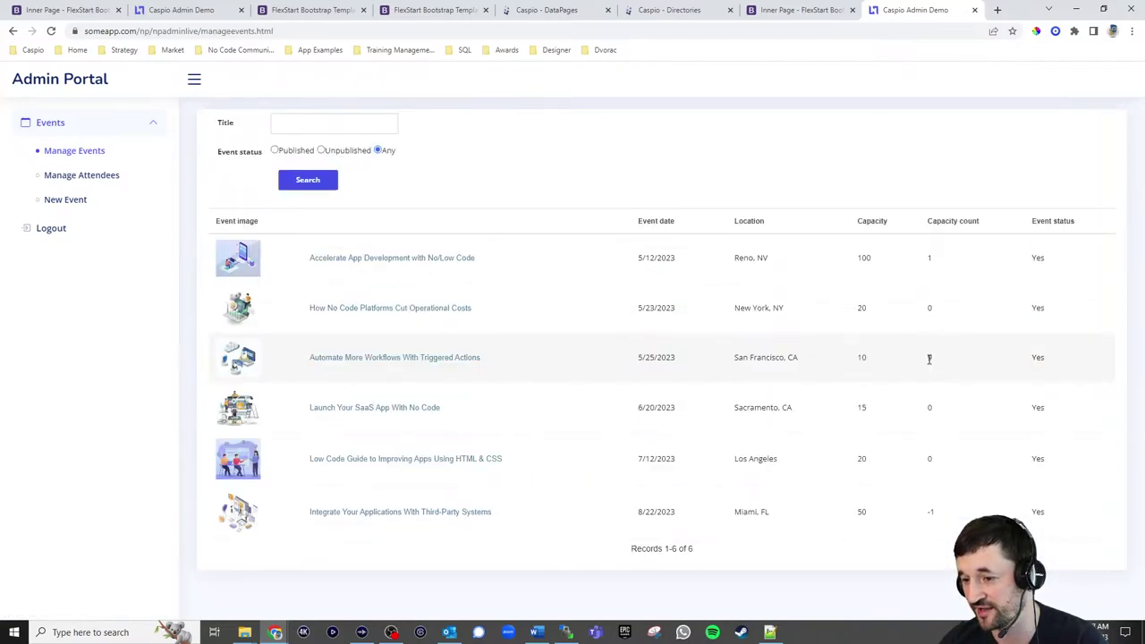
{"action": "left_click", "coordinate": [428, 359]}
{"action": "scroll", "coordinate": [537, 406], "scroll_direction": "down", "scroll_amount": 1}
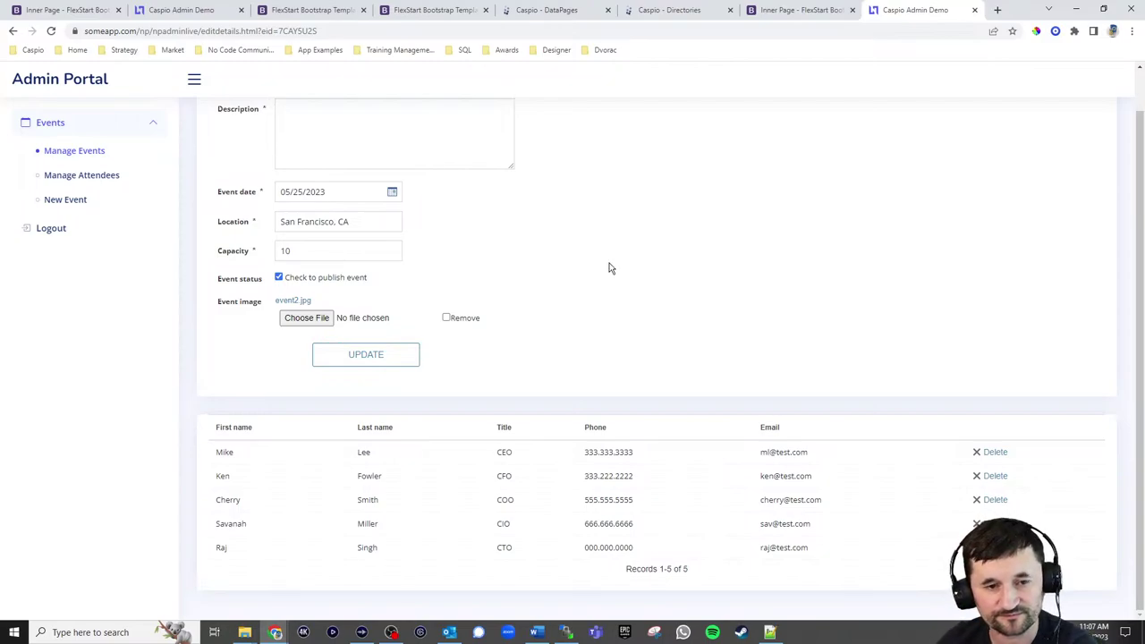
{"action": "left_click", "coordinate": [89, 184]}
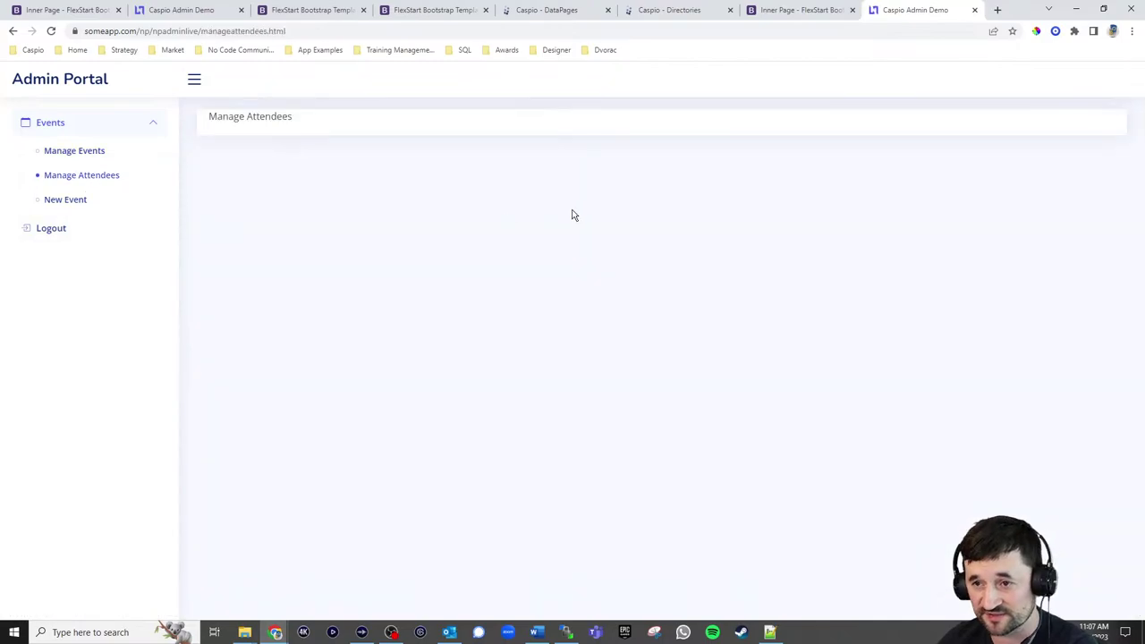
{"action": "left_click", "coordinate": [556, 14]}
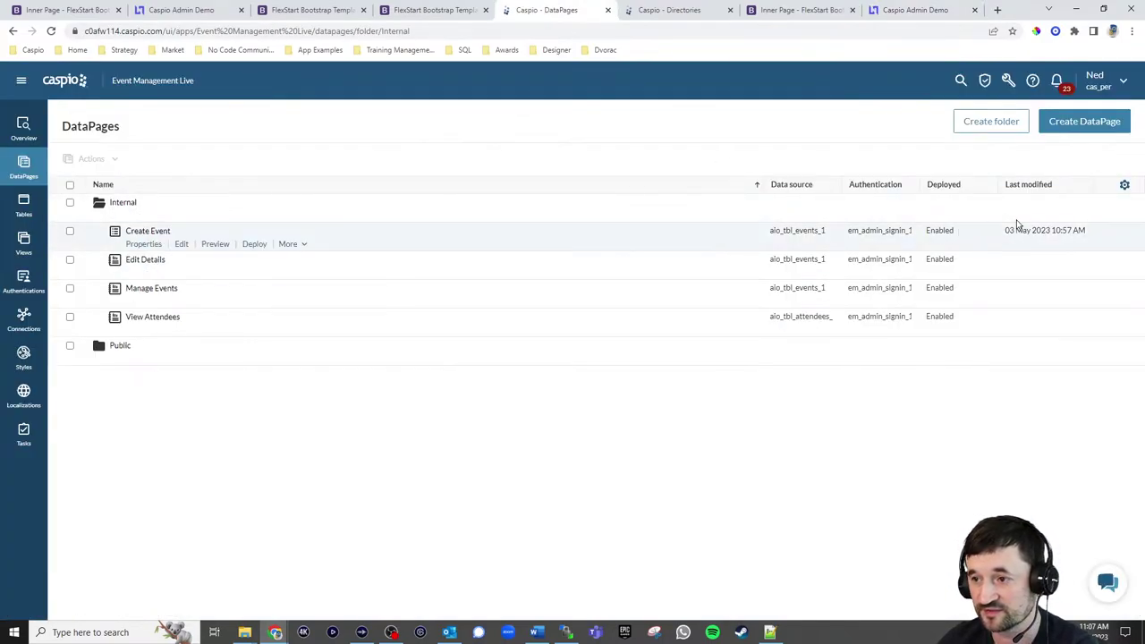
Start a new tabular report DataPage named Manage Attendees
{"action": "left_click", "coordinate": [1064, 127]}
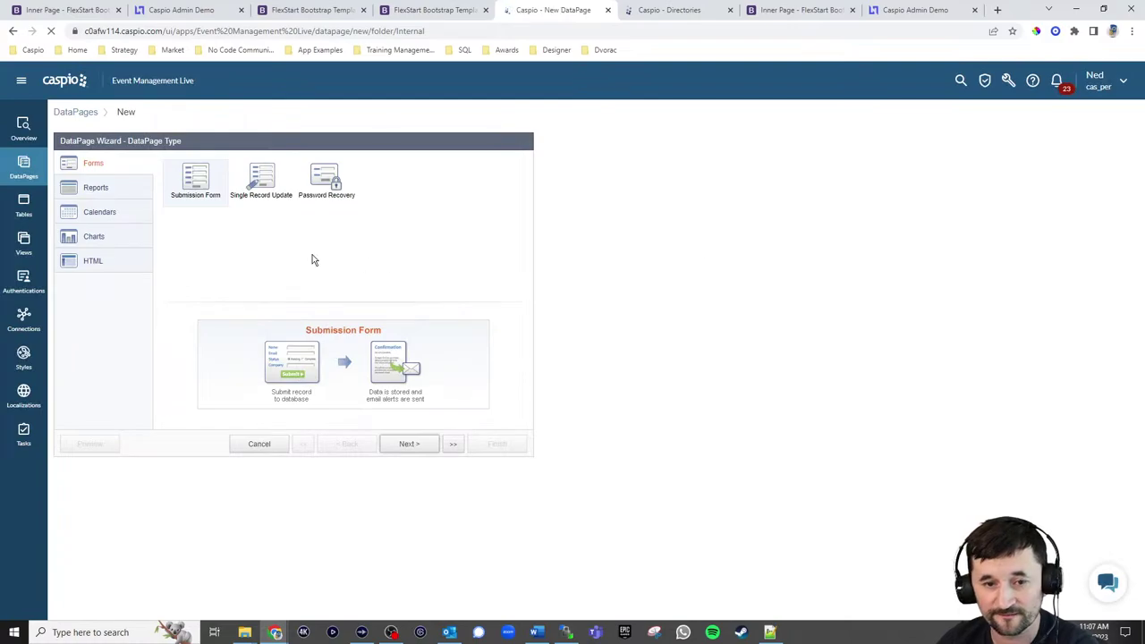
{"action": "left_click", "coordinate": [126, 193]}
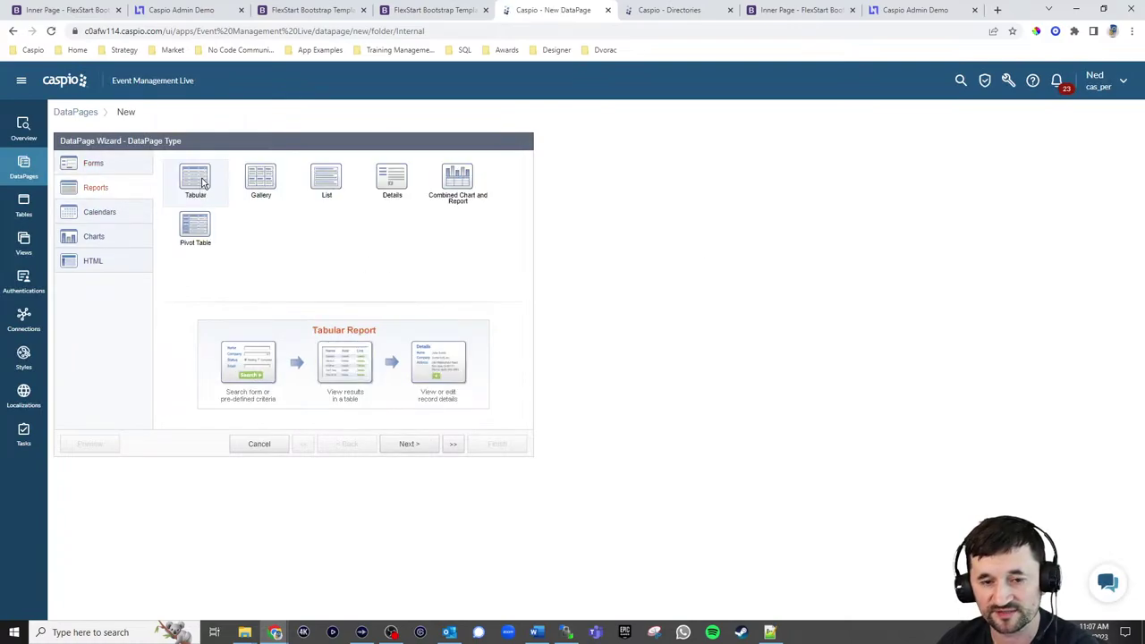
{"action": "left_click", "coordinate": [413, 444]}
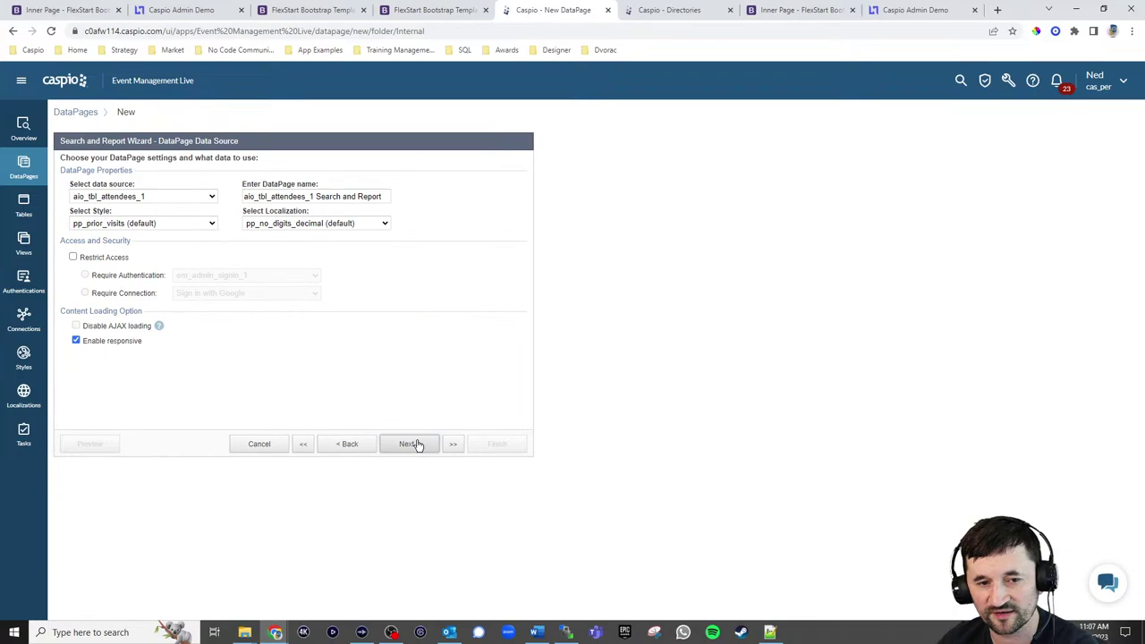
{"action": "left_click", "coordinate": [331, 196]}
{"action": "key", "text": "ctrl+a"}
{"action": "type", "text": "Ma"}
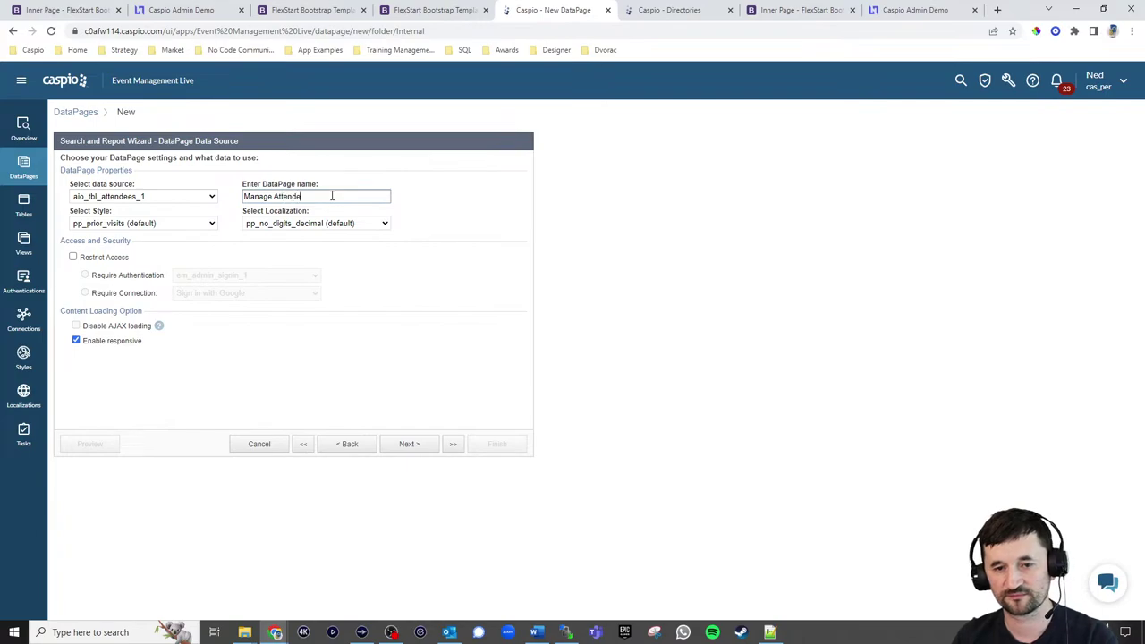
Look at the finished Manage Attendees page in the reference admin portal, then return to the wizard
{"action": "left_click", "coordinate": [179, 9]}
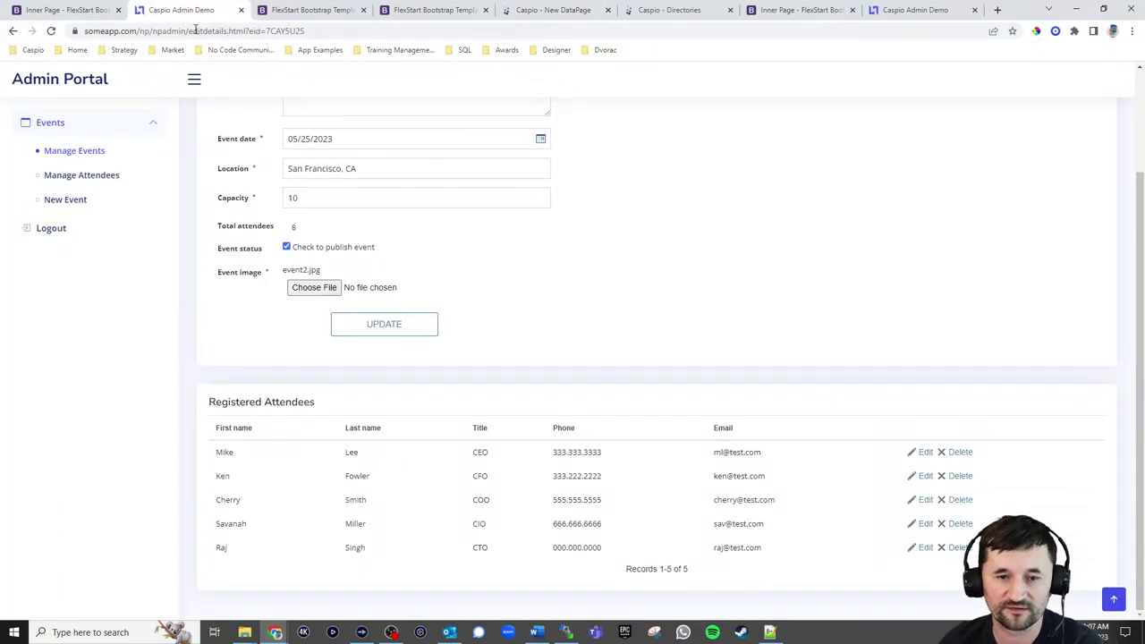
{"action": "left_click", "coordinate": [81, 176]}
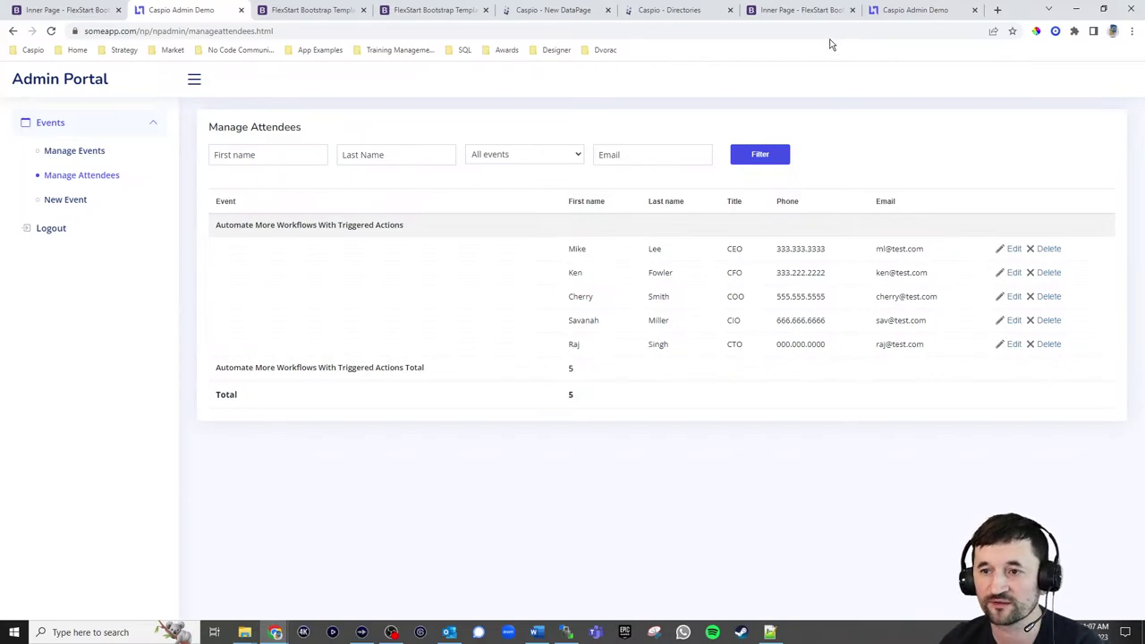
{"action": "left_click", "coordinate": [680, 11]}
{"action": "left_click", "coordinate": [573, 11]}
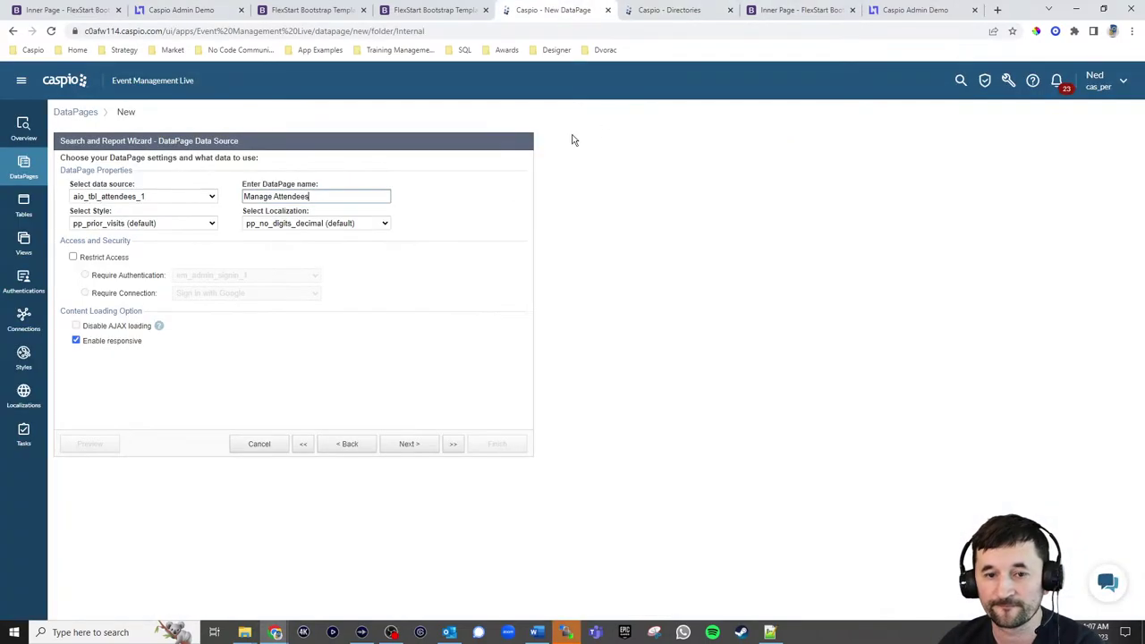
Restrict access, apply em_np_style_admin_1 style and English, and show results below the search form
{"action": "left_click", "coordinate": [109, 257]}
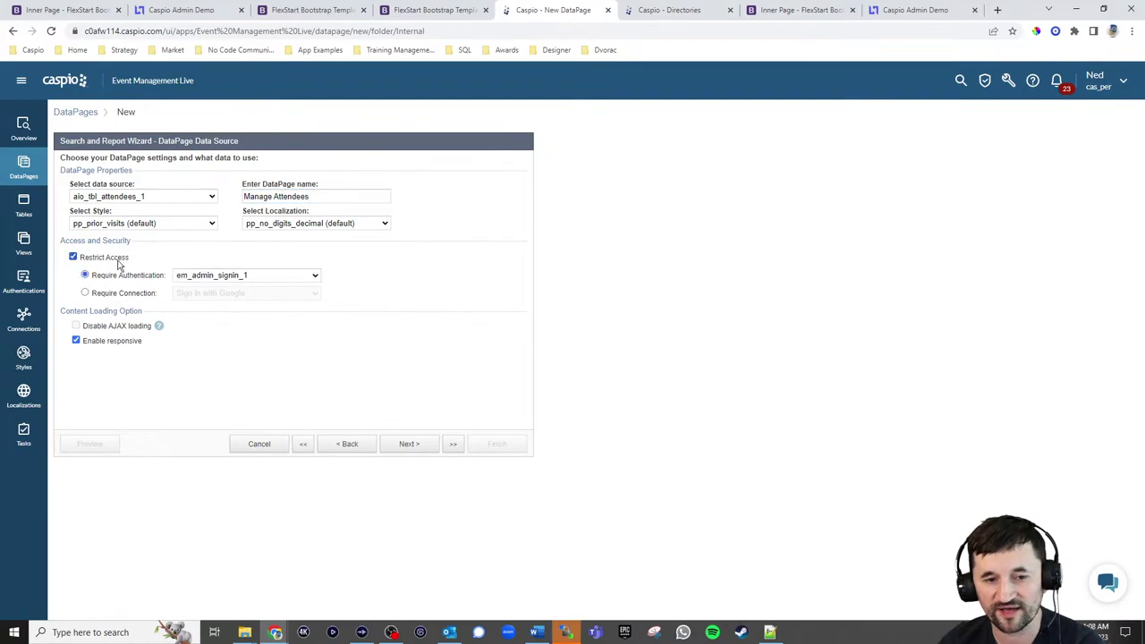
{"action": "left_click", "coordinate": [157, 224]}
{"action": "scroll", "coordinate": [143, 322], "scroll_direction": "up", "scroll_amount": 10}
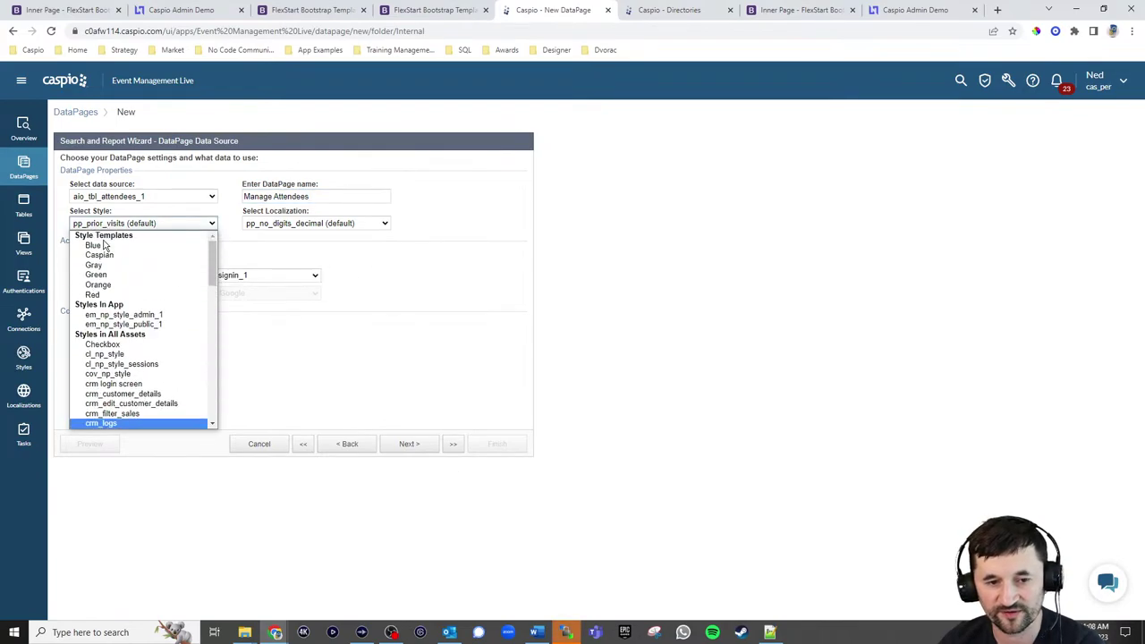
{"action": "left_click", "coordinate": [142, 315]}
{"action": "left_click", "coordinate": [340, 222]}
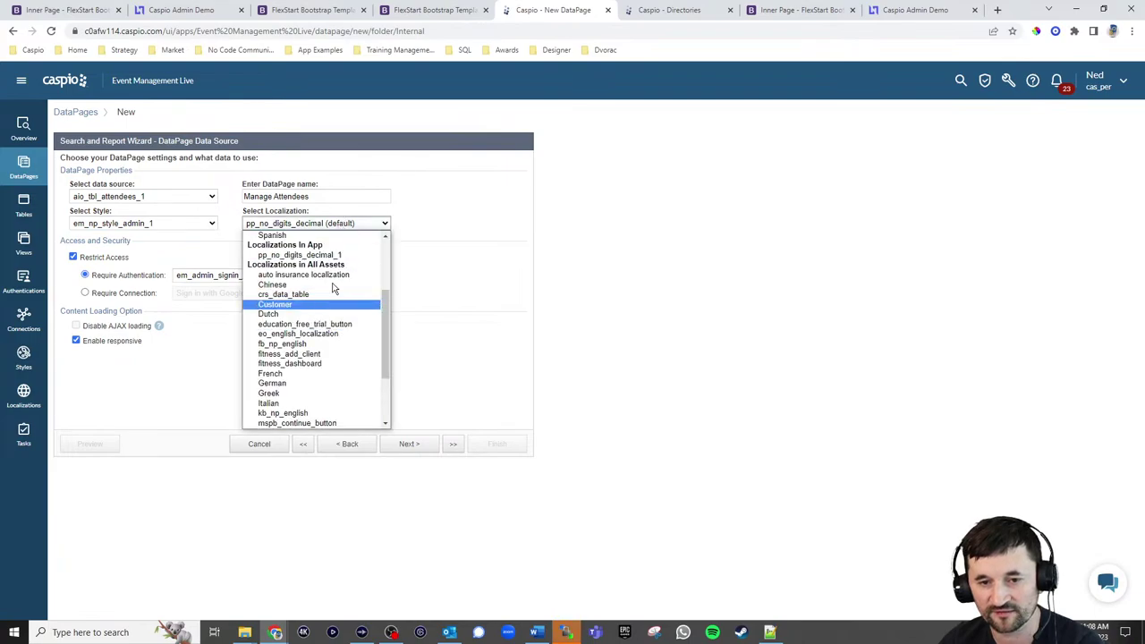
{"action": "scroll", "coordinate": [317, 286], "scroll_direction": "up", "scroll_amount": 3}
{"action": "left_click", "coordinate": [304, 265]}
{"action": "left_click", "coordinate": [412, 447]}
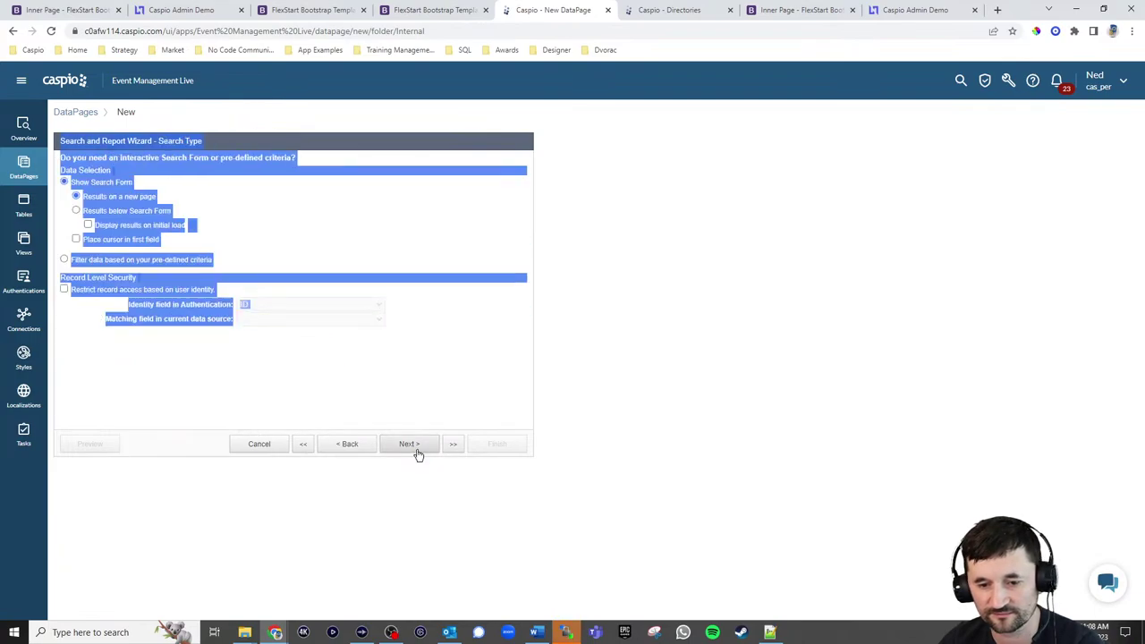
{"action": "left_click", "coordinate": [451, 353]}
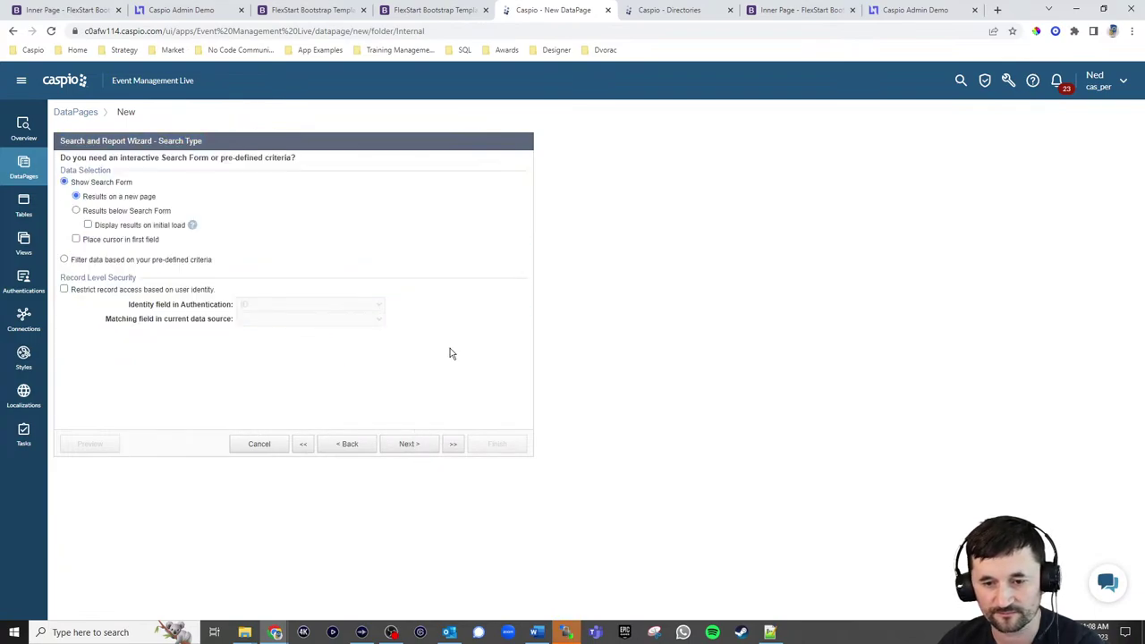
{"action": "left_click", "coordinate": [111, 213]}
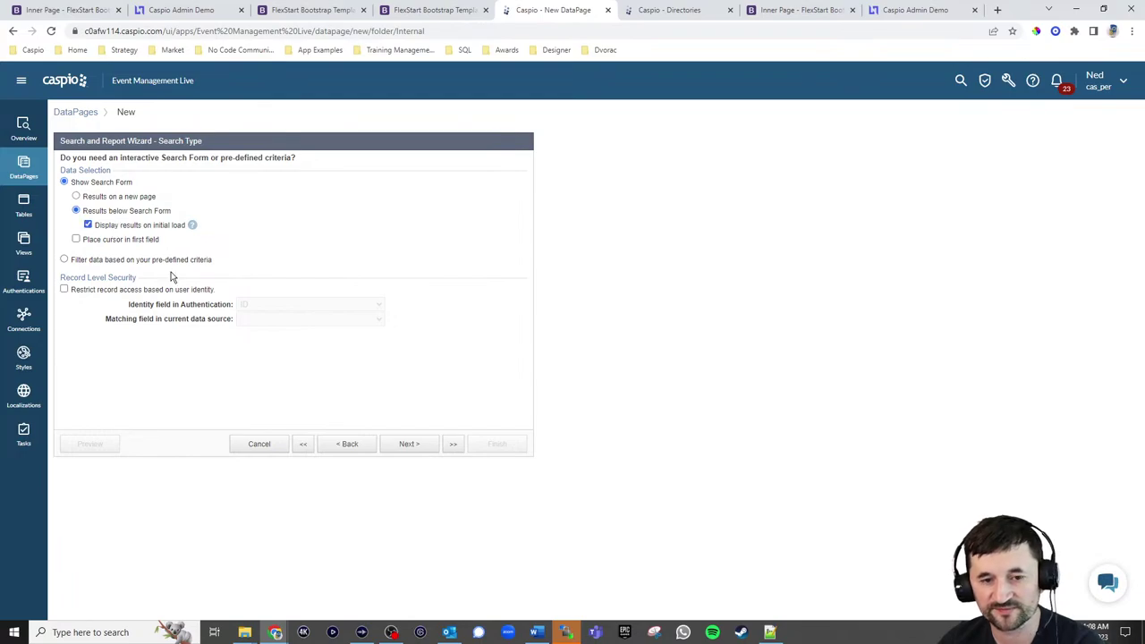
{"action": "left_click", "coordinate": [430, 444]}
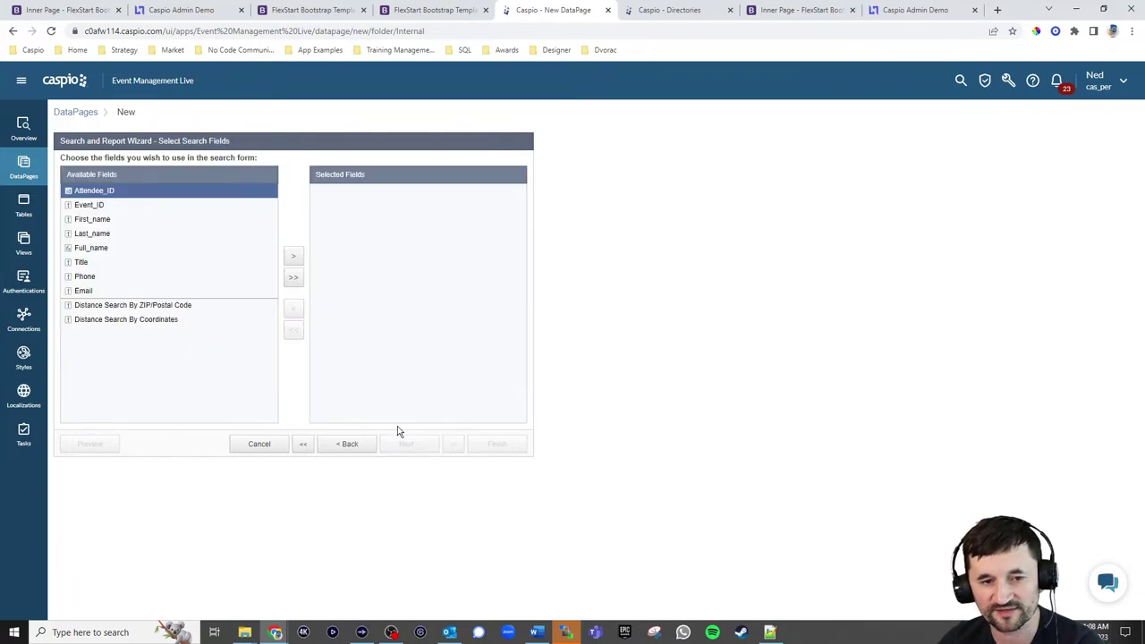
Add First_name and Last_name as search fields, both matching on Contains
{"action": "left_click", "coordinate": [94, 219]}
{"action": "left_click", "coordinate": [294, 256]}
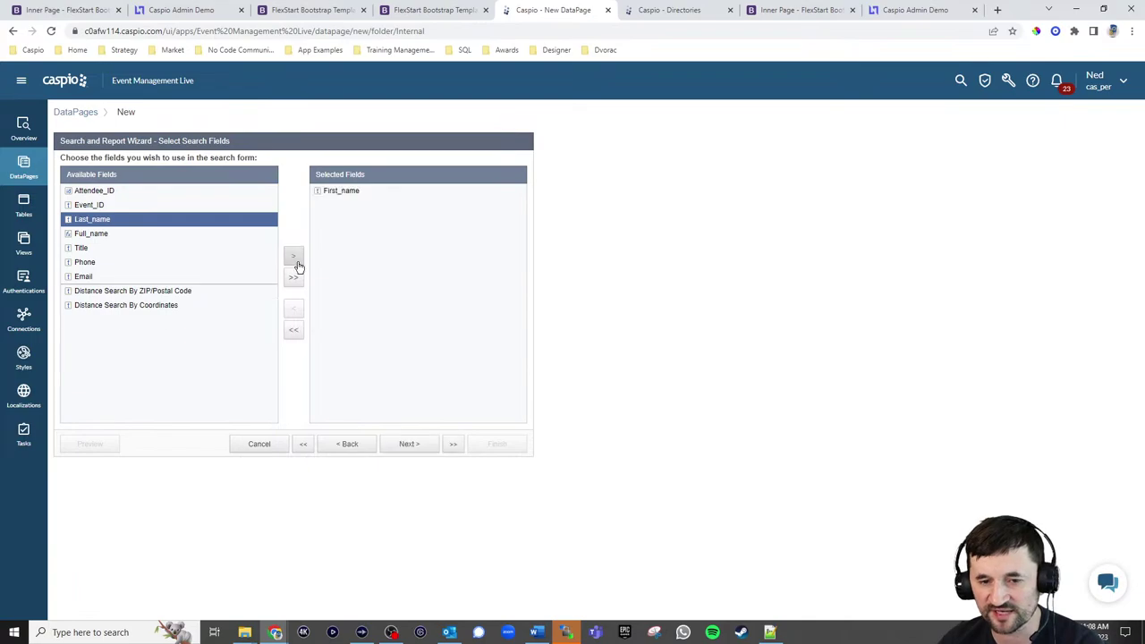
{"action": "left_click", "coordinate": [294, 257]}
{"action": "left_click", "coordinate": [409, 441]}
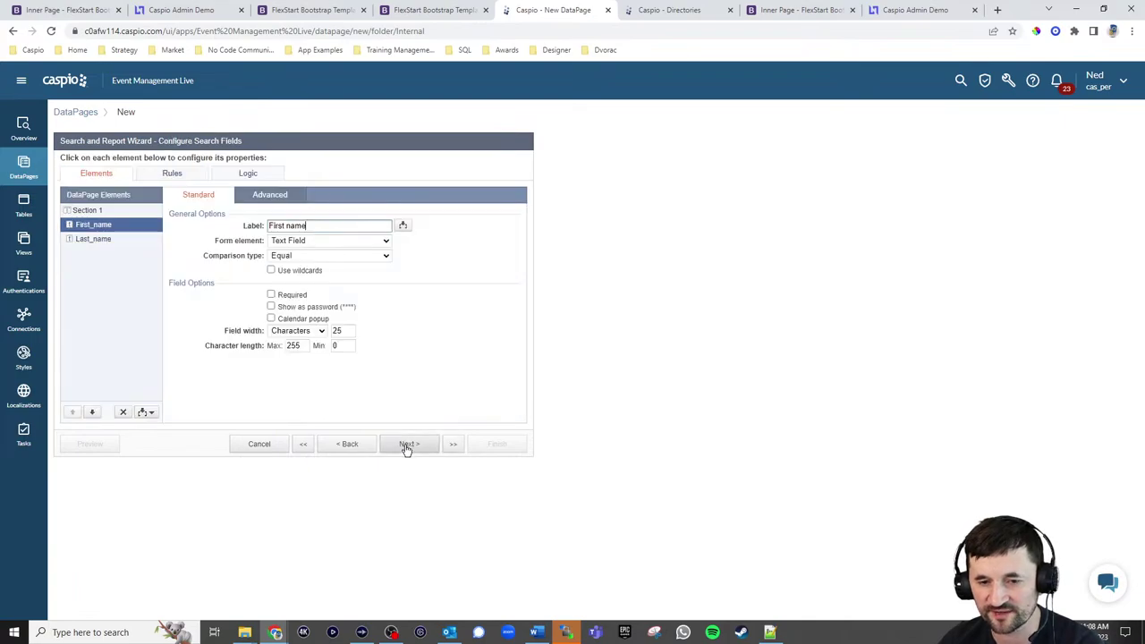
{"action": "left_click", "coordinate": [291, 256]}
{"action": "left_click", "coordinate": [287, 287]}
{"action": "left_click", "coordinate": [93, 239]}
{"action": "left_click", "coordinate": [296, 256]}
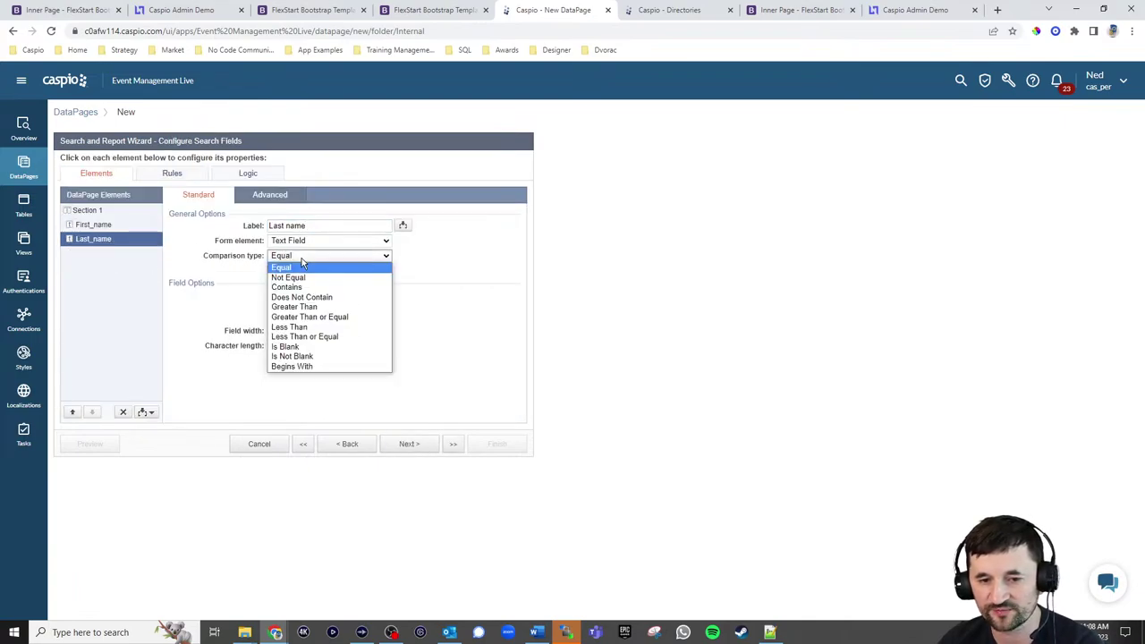
{"action": "left_click", "coordinate": [295, 287]}
{"action": "left_click", "coordinate": [407, 444]}
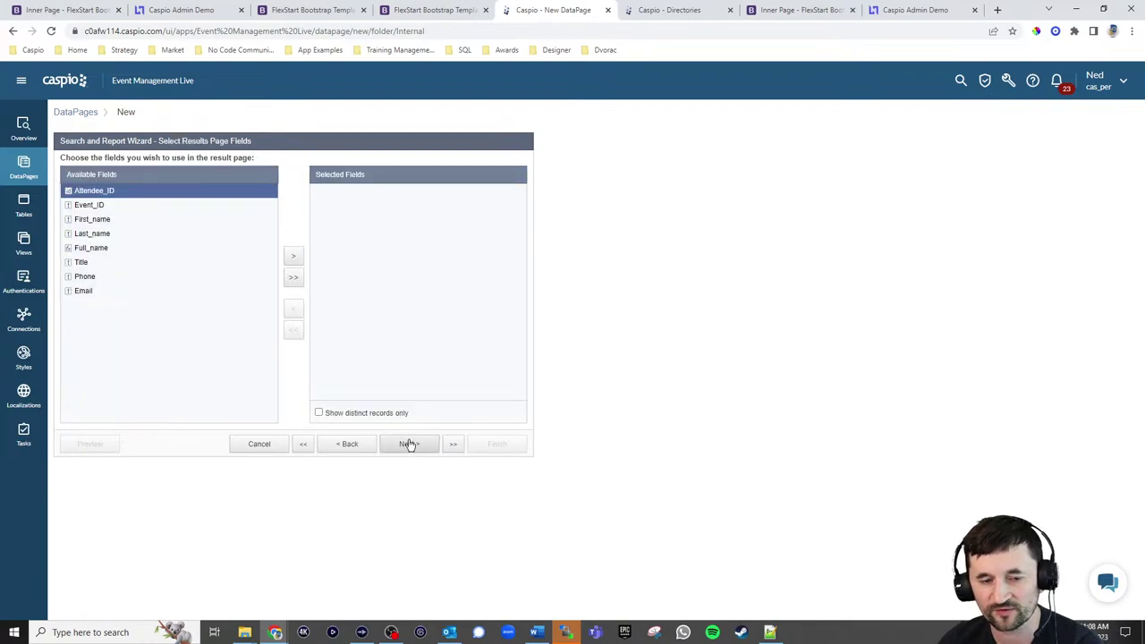
Add Event_ID, First_name, Last_name, Title, Phone and Email to the results page
{"action": "left_click", "coordinate": [98, 204]}
{"action": "left_click", "coordinate": [293, 257]}
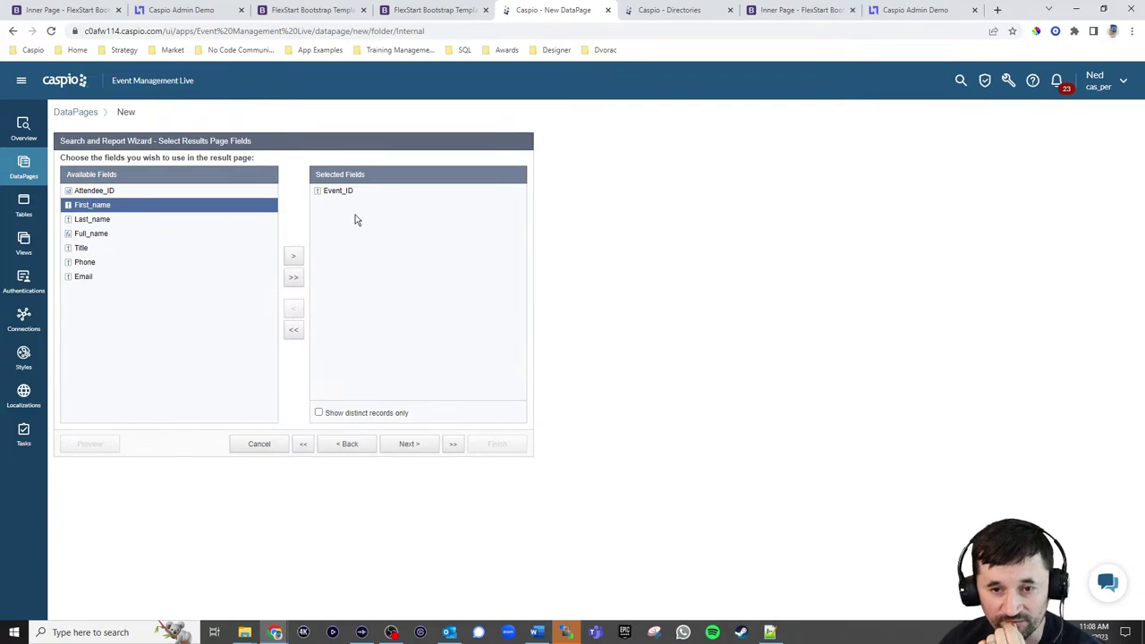
{"action": "left_click", "coordinate": [294, 257]}
{"action": "left_click", "coordinate": [293, 256]}
{"action": "left_click_drag", "start_coordinate": [142, 226], "coordinate": [165, 247]}
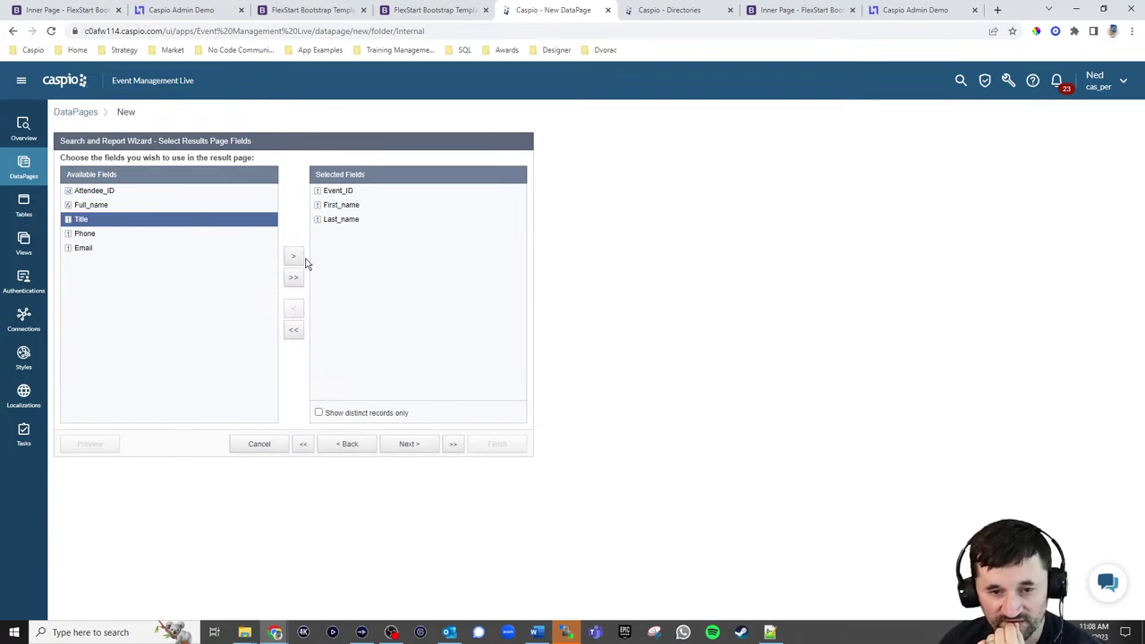
{"action": "left_click", "coordinate": [294, 257]}
{"action": "left_click", "coordinate": [411, 446]}
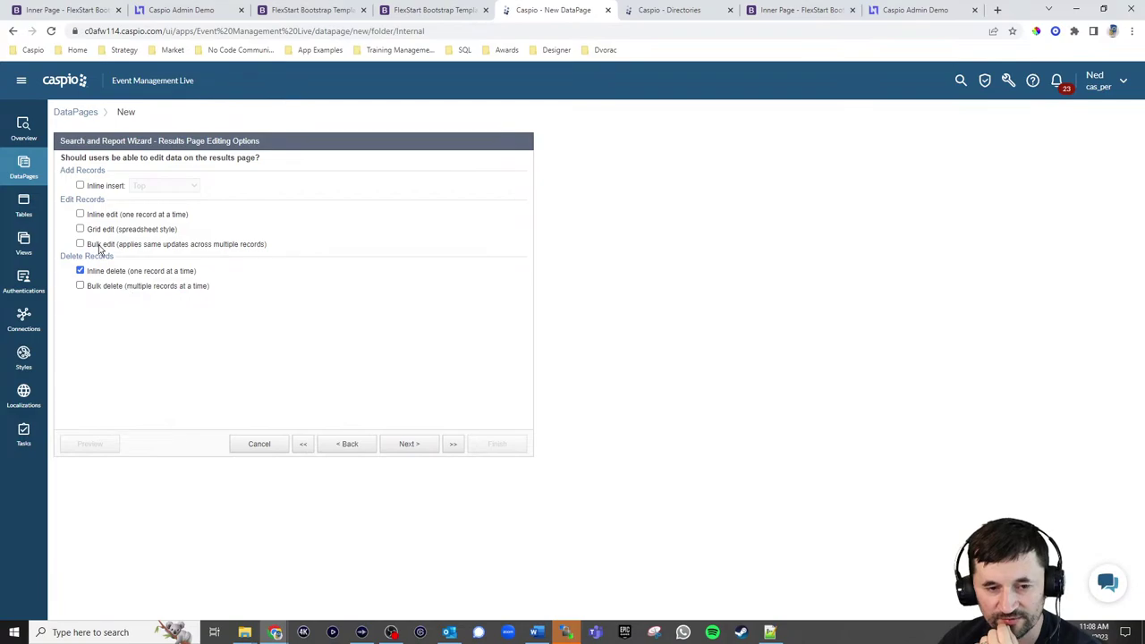
Enable inline editing and collapsible grouping by event, relabelling the group as Title
{"action": "left_click", "coordinate": [98, 219]}
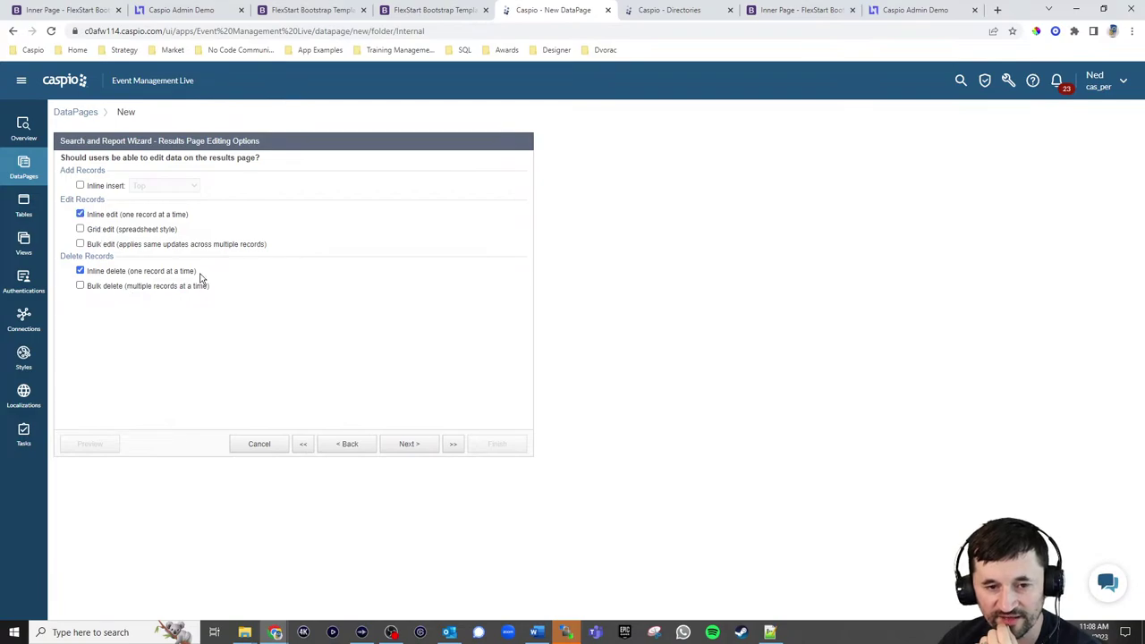
{"action": "left_click", "coordinate": [411, 445]}
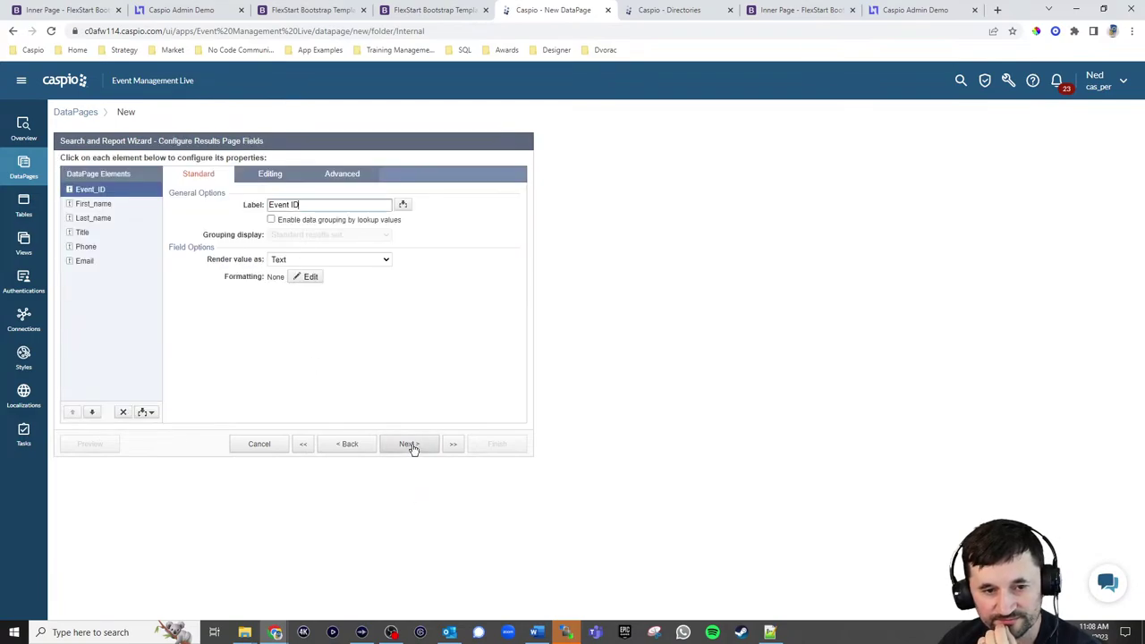
{"action": "left_click", "coordinate": [302, 220]}
{"action": "left_click", "coordinate": [304, 234]}
{"action": "left_click", "coordinate": [304, 257]}
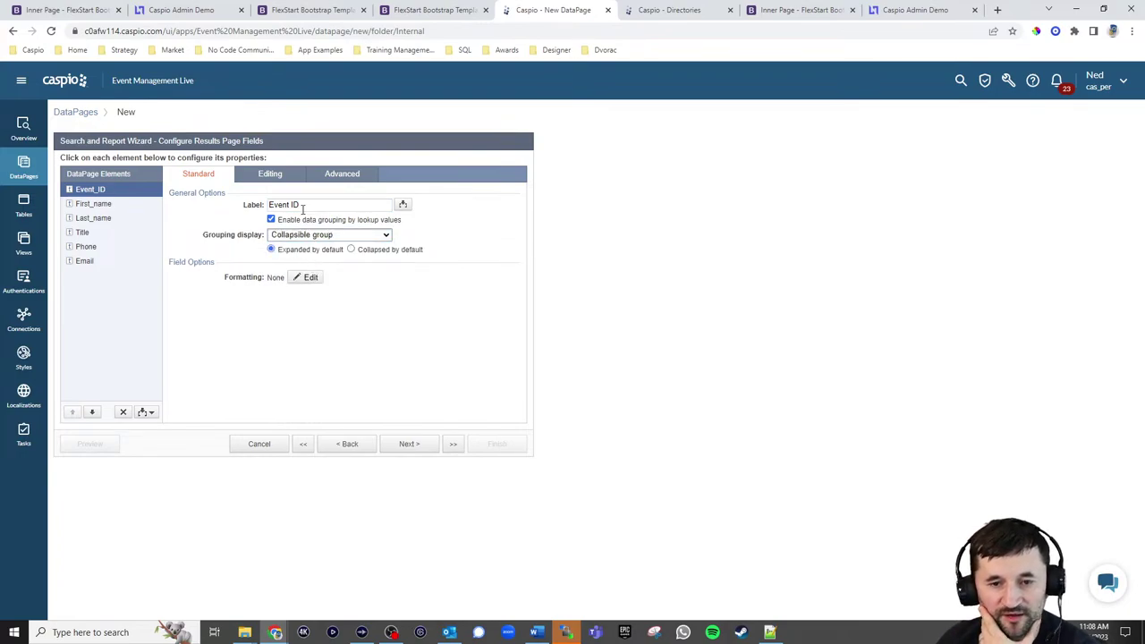
{"action": "left_click_drag", "start_coordinate": [301, 204], "coordinate": [243, 207]}
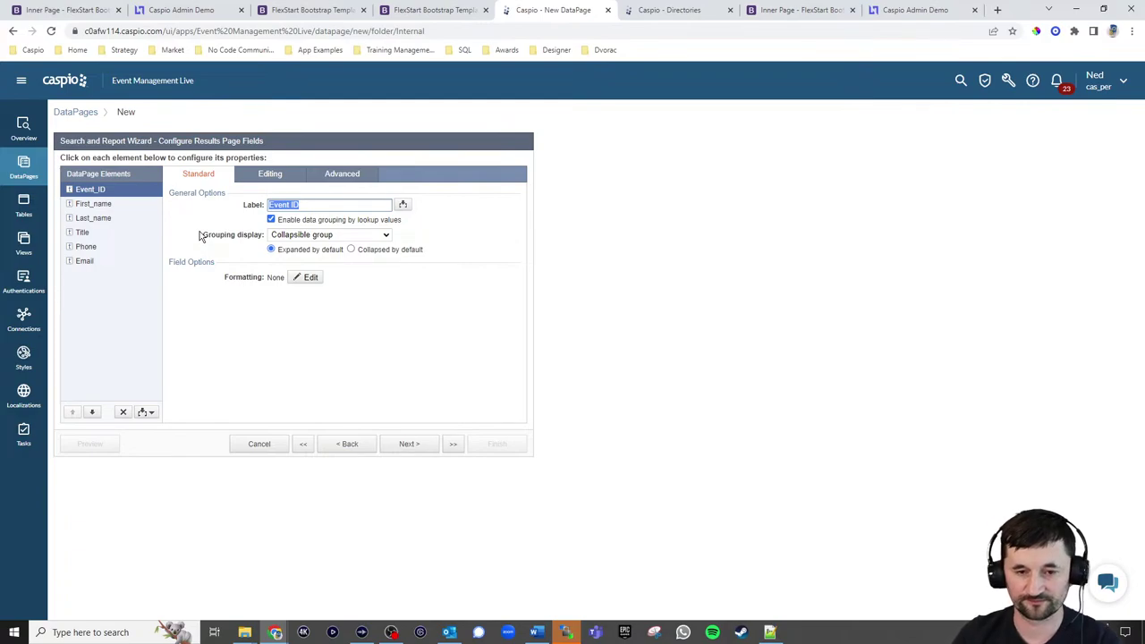
{"action": "type", "text": "Title"}
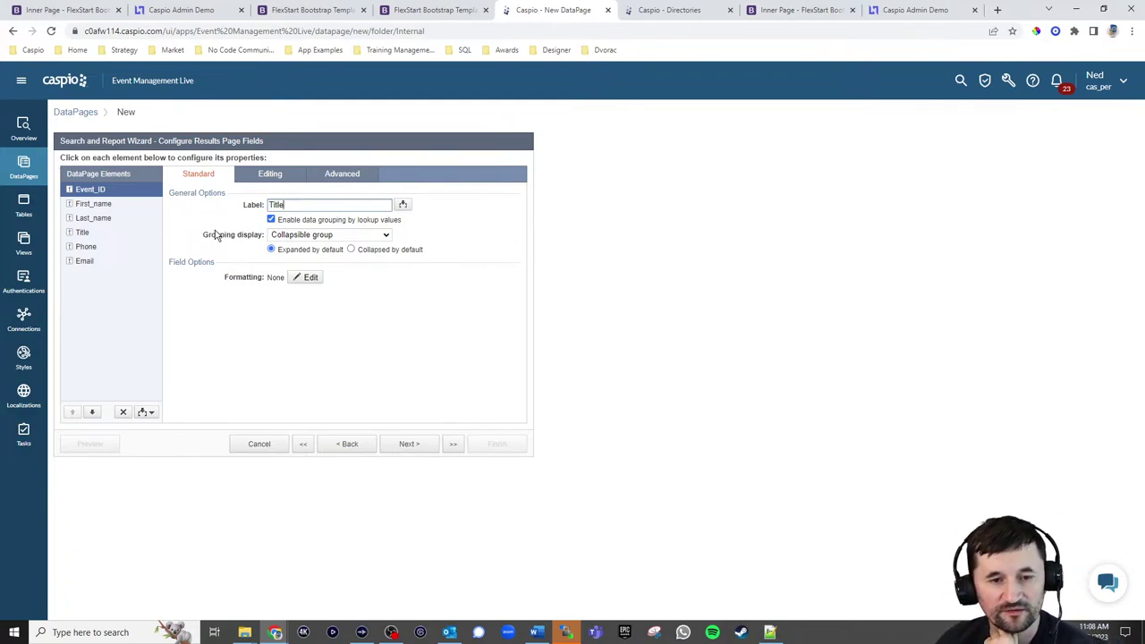
Finish the Manage Attendees report with no details page
{"action": "left_click", "coordinate": [417, 447]}
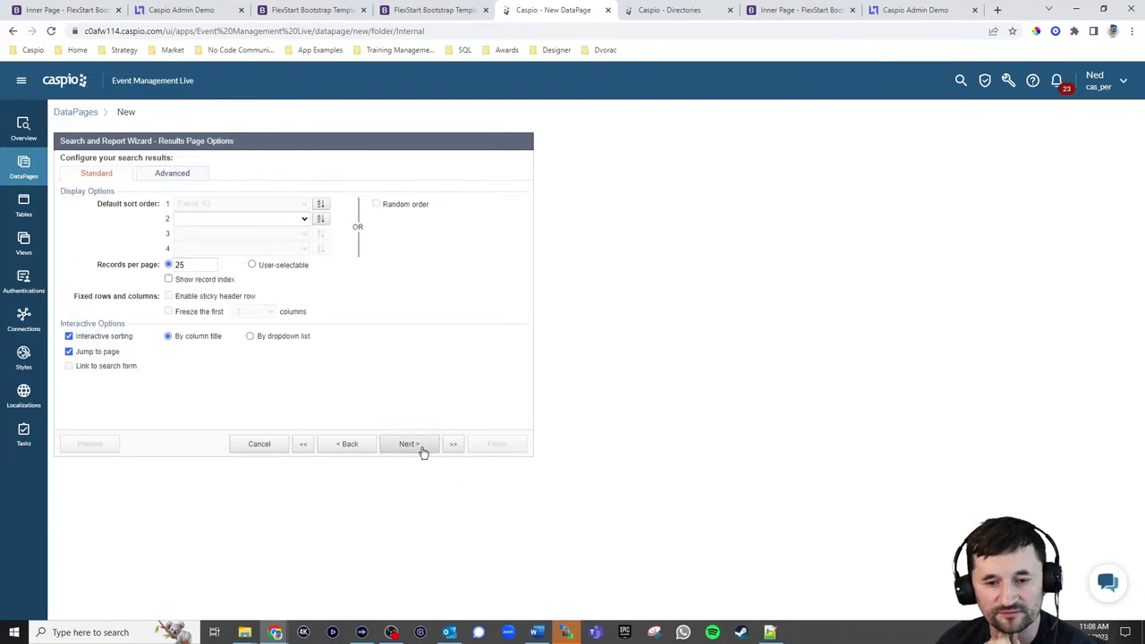
{"action": "left_click", "coordinate": [409, 445]}
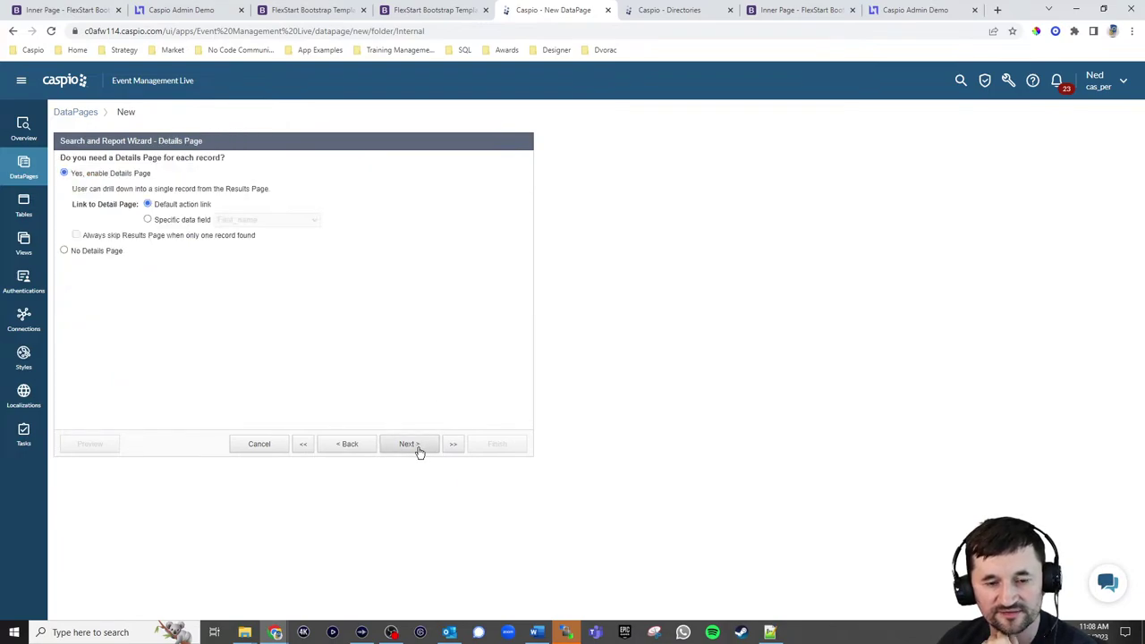
{"action": "left_click", "coordinate": [95, 251]}
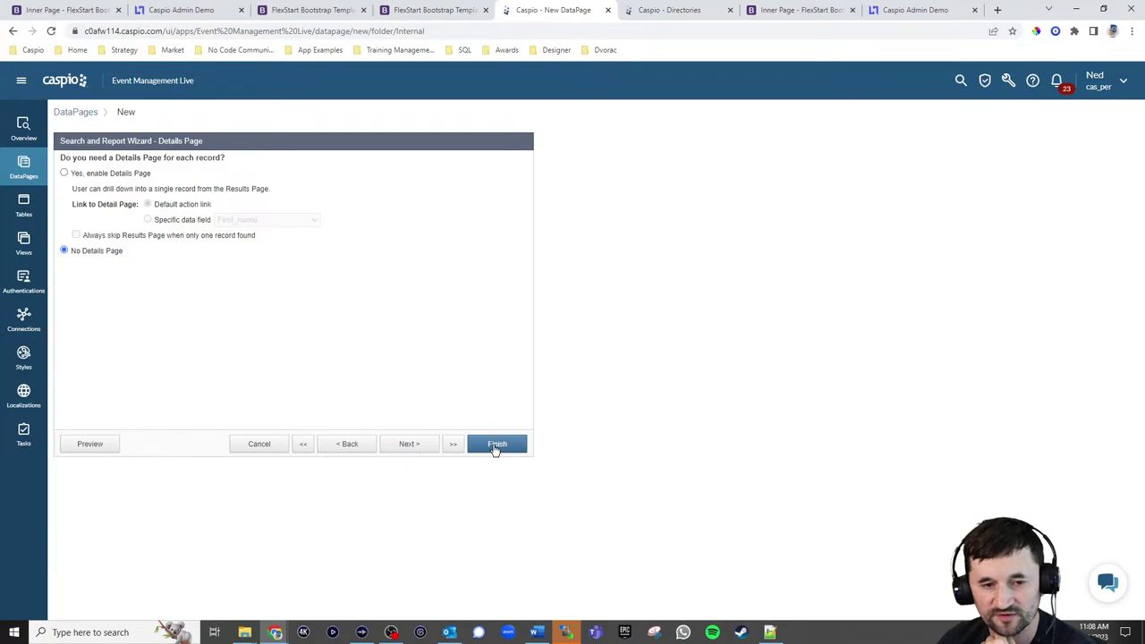
{"action": "left_click", "coordinate": [496, 446]}
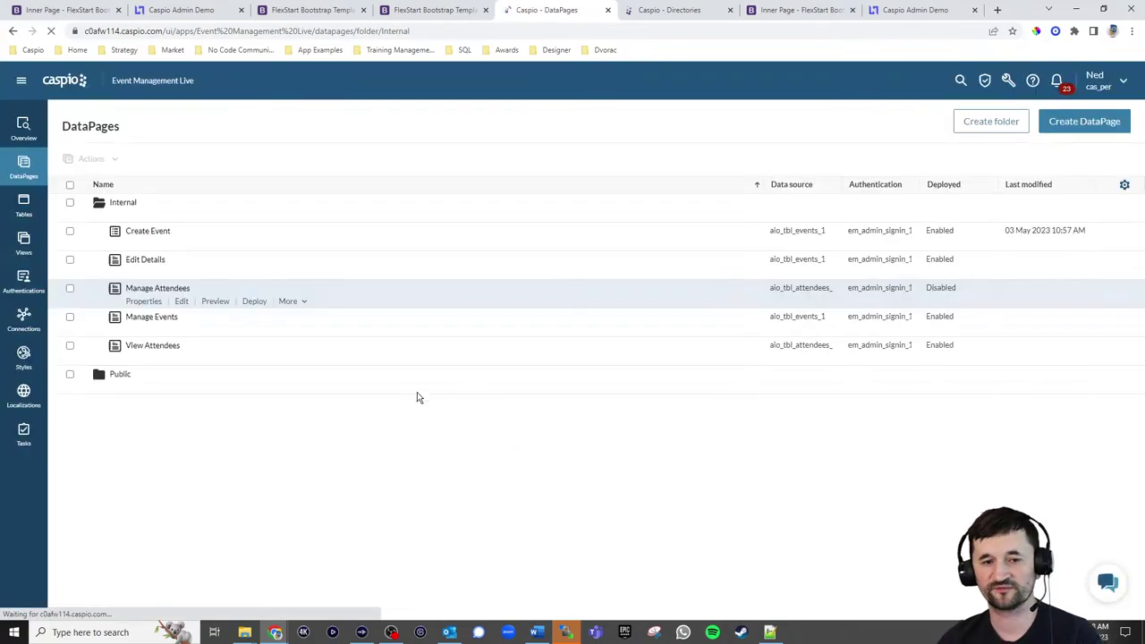
Enable deployment of Manage Attendees and copy its embed code
{"action": "left_click", "coordinate": [254, 301]}
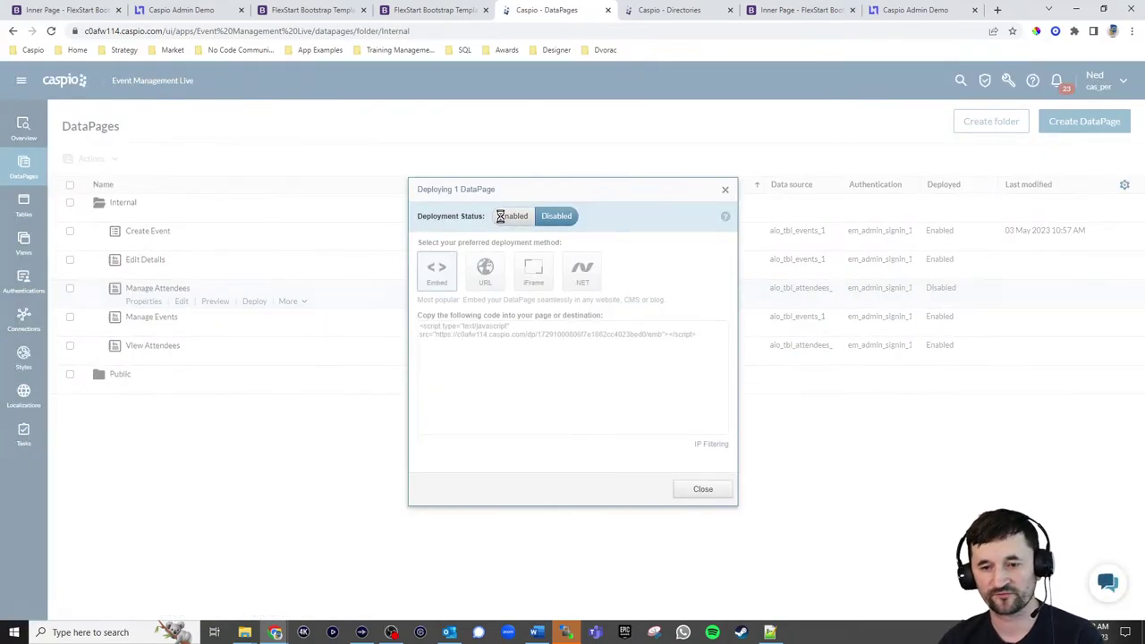
{"action": "left_click", "coordinate": [501, 216]}
{"action": "left_click", "coordinate": [494, 332]}
{"action": "key", "text": "ctrl+c"}
{"action": "left_click", "coordinate": [703, 489]}
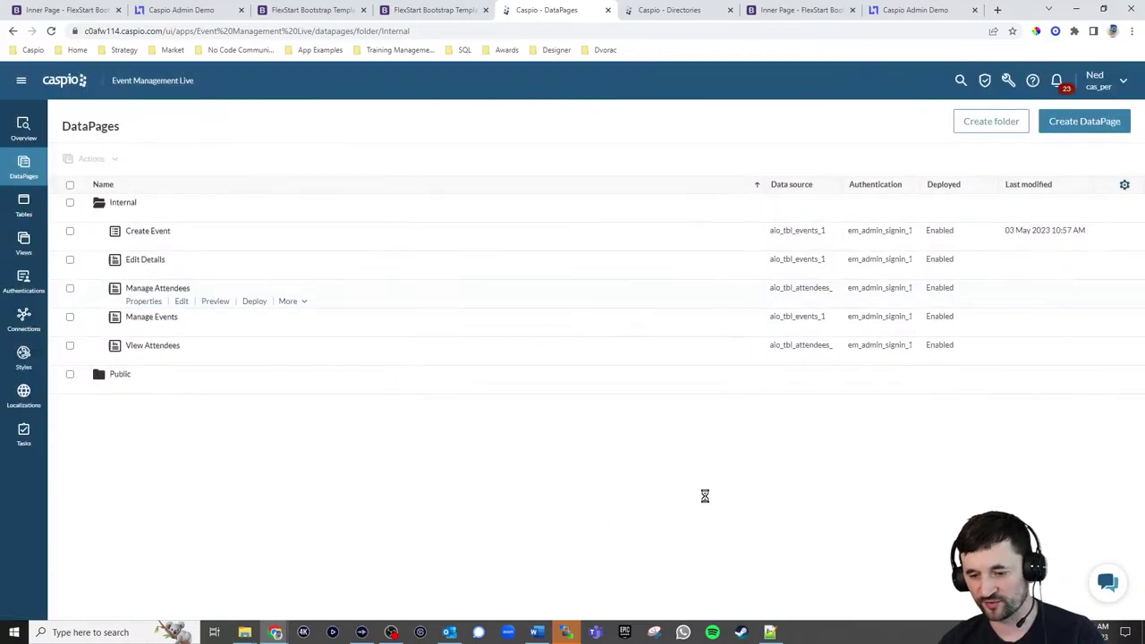
Paste the embed script over the placeholder on line 123 of manageattendees.html
{"action": "left_click", "coordinate": [769, 631]}
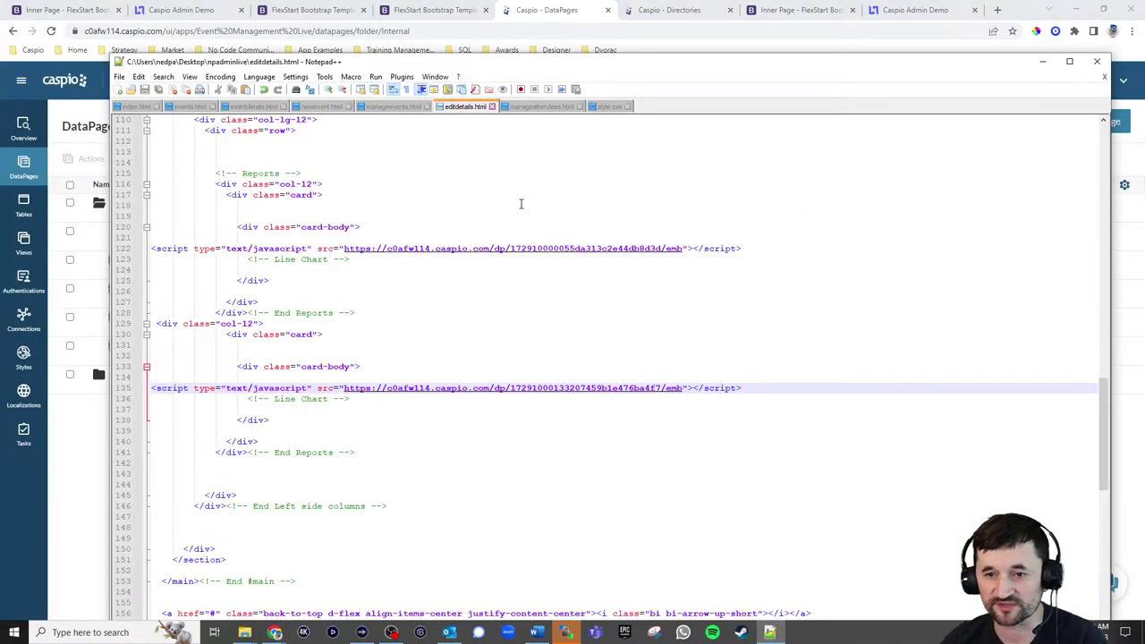
{"action": "left_click", "coordinate": [542, 107]}
{"action": "scroll", "coordinate": [407, 361], "scroll_direction": "down", "scroll_amount": 14}
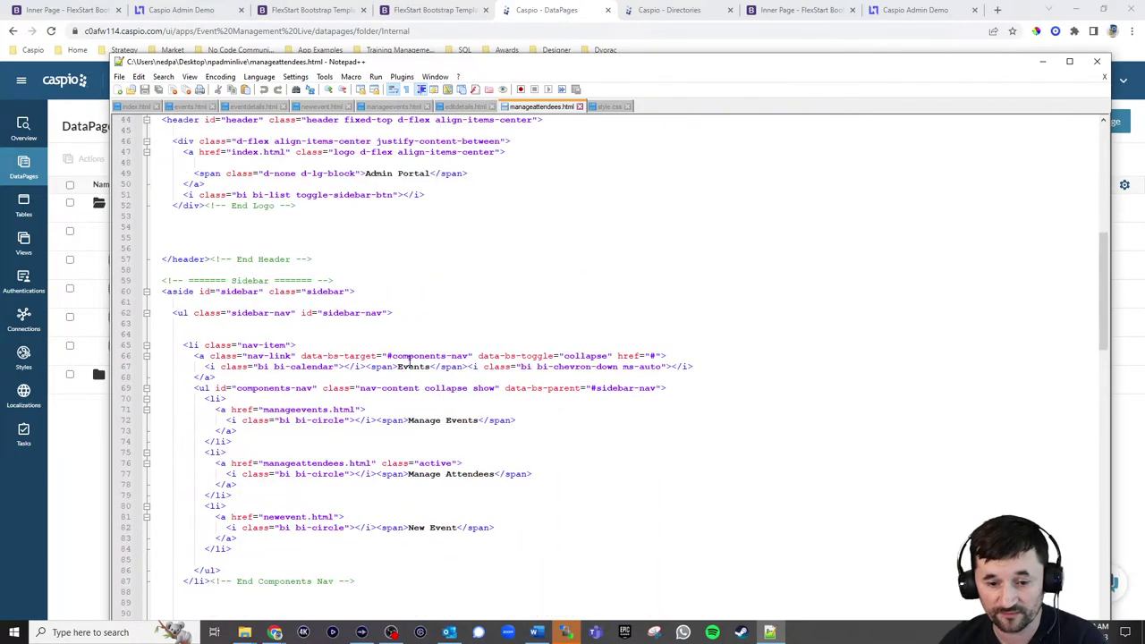
{"action": "scroll", "coordinate": [408, 360], "scroll_direction": "down", "scroll_amount": 19}
{"action": "left_click_drag", "start_coordinate": [257, 358], "coordinate": [147, 356]}
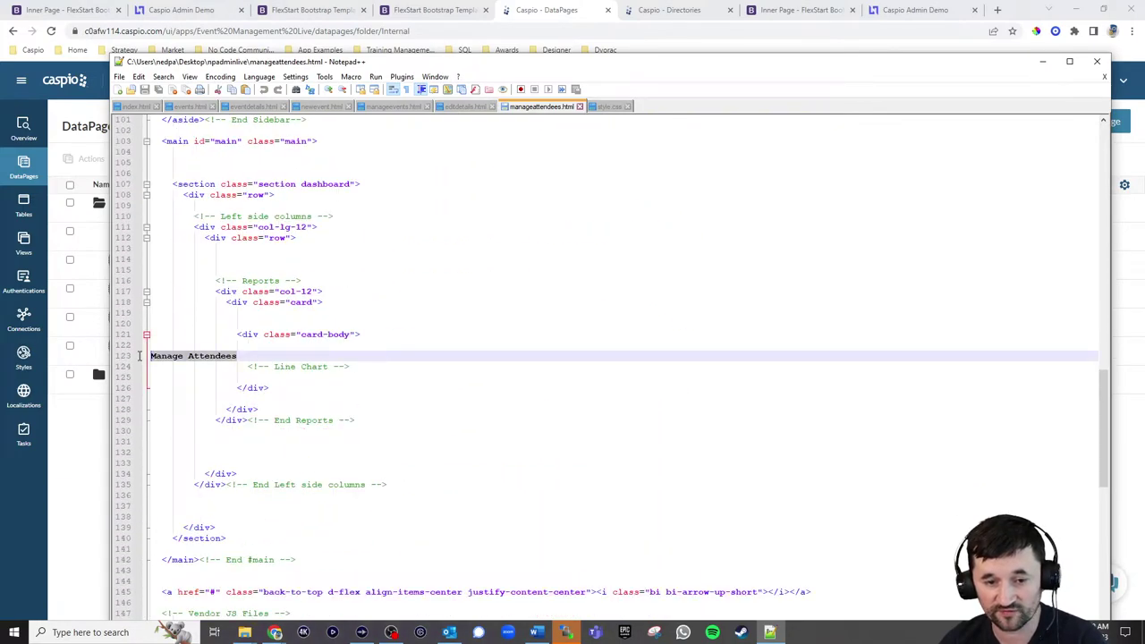
{"action": "key", "text": "ctrl+v"}
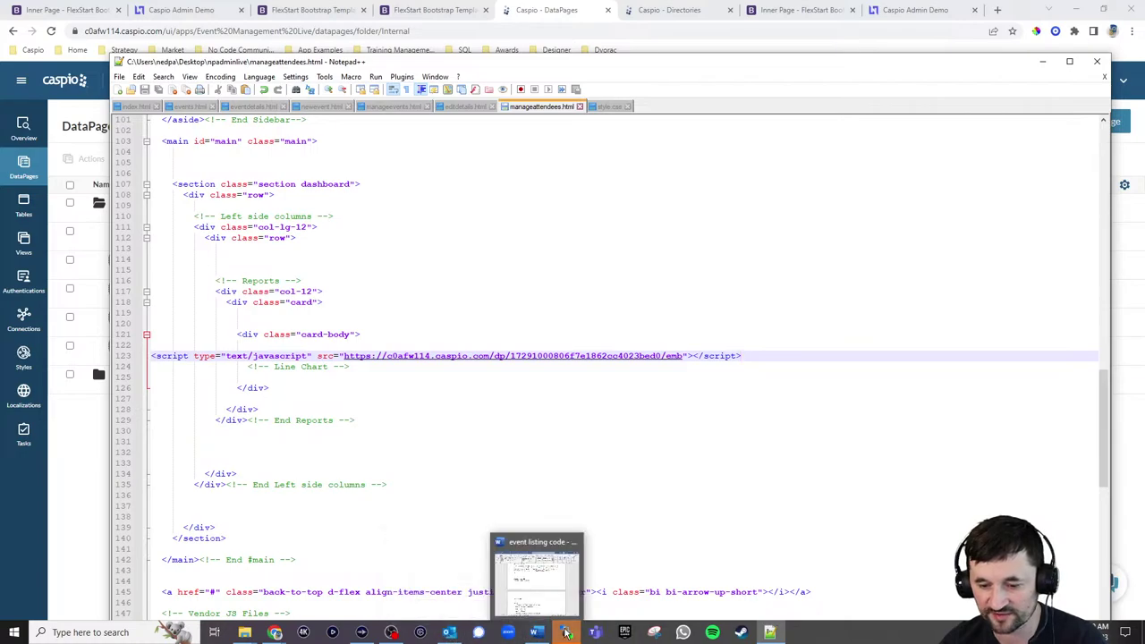
Upload manageattendees.html to the server and switch to the Admin Portal
{"action": "left_click", "coordinate": [565, 633]}
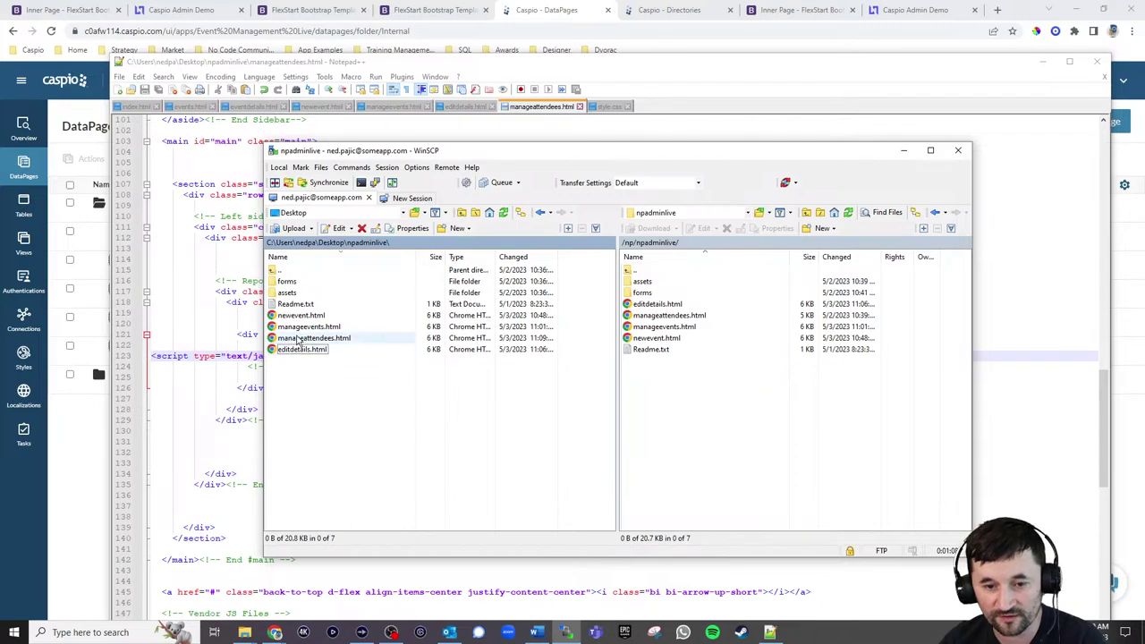
{"action": "left_click_drag", "start_coordinate": [308, 339], "coordinate": [703, 434]}
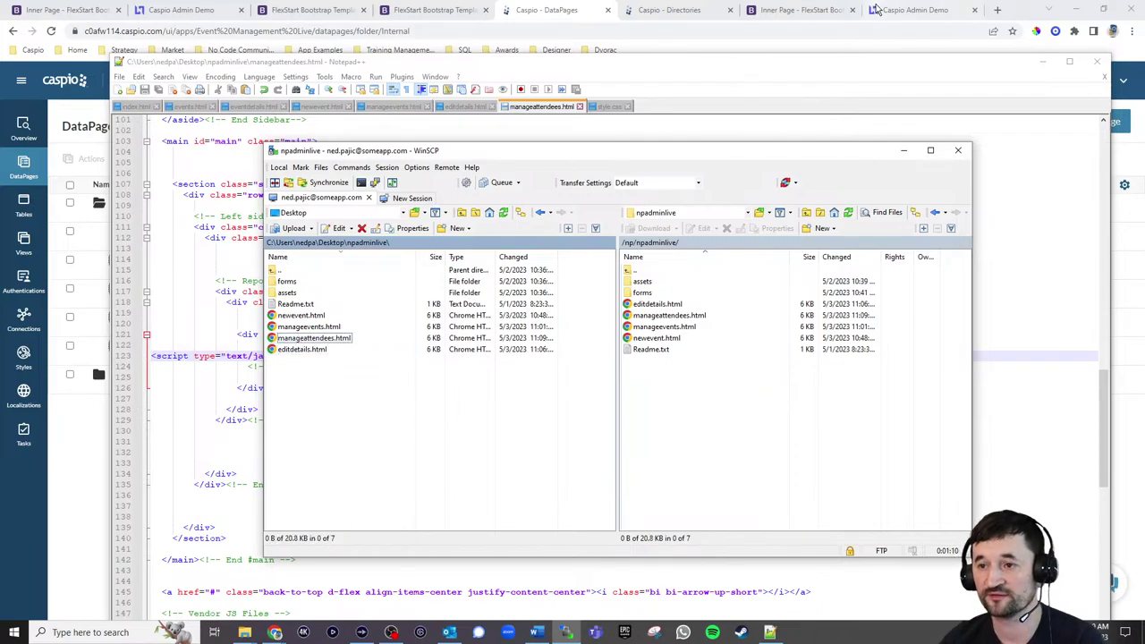
{"action": "left_click", "coordinate": [879, 10]}
Review the Manage Attendees page, the public Upcoming Events page, and the Manage Events list
{"action": "left_click", "coordinate": [98, 174]}
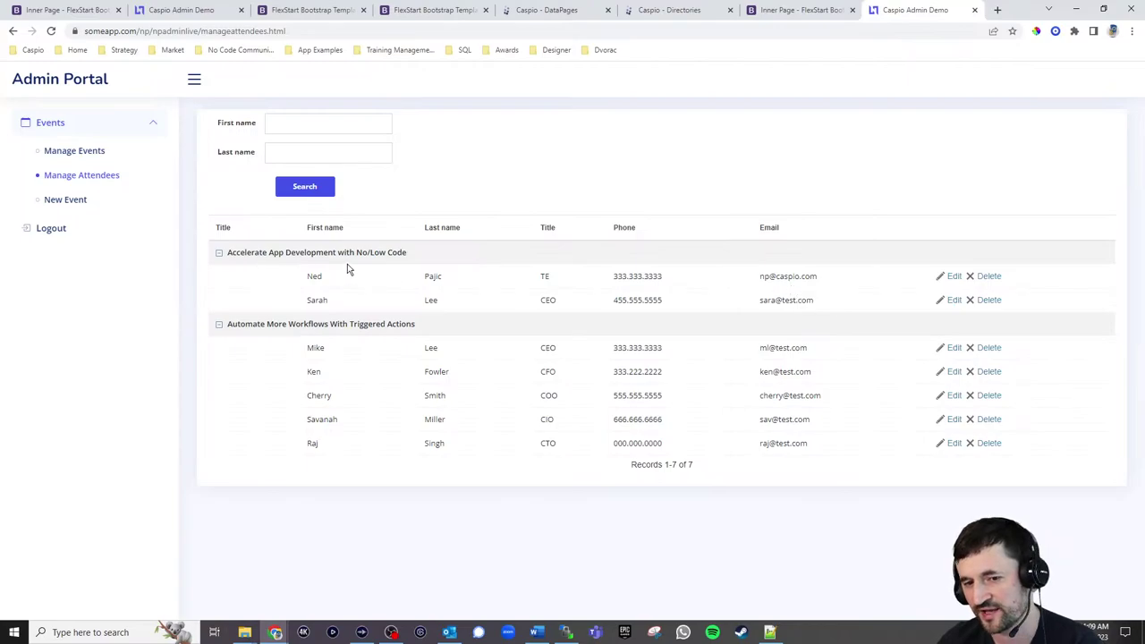
{"action": "left_click", "coordinate": [799, 10]}
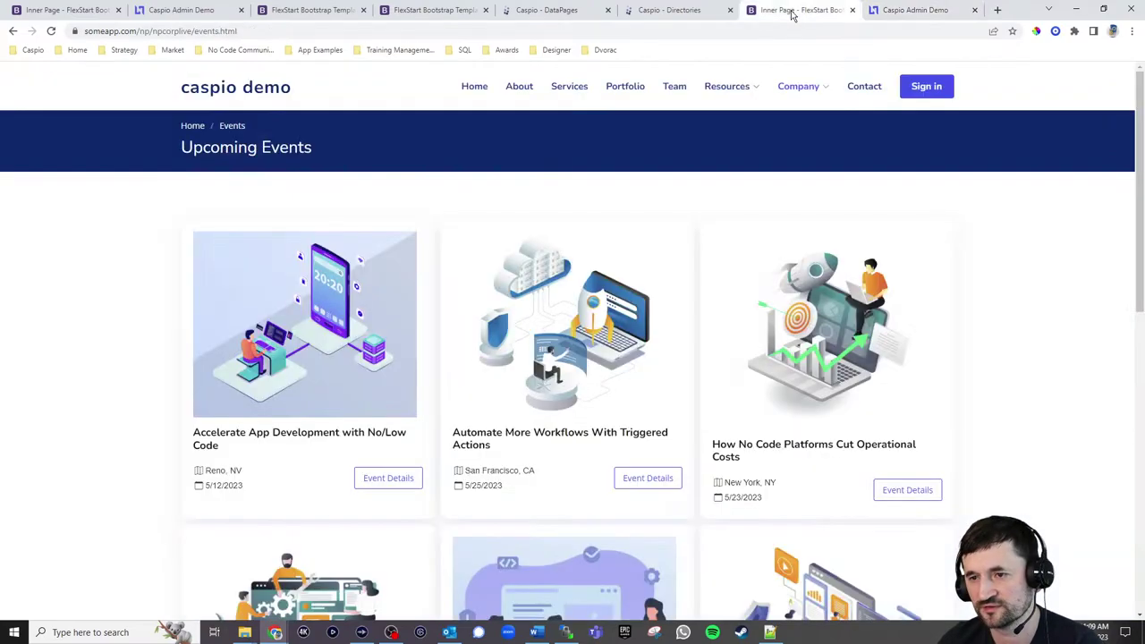
{"action": "left_click", "coordinate": [901, 9]}
{"action": "left_click", "coordinate": [68, 150]}
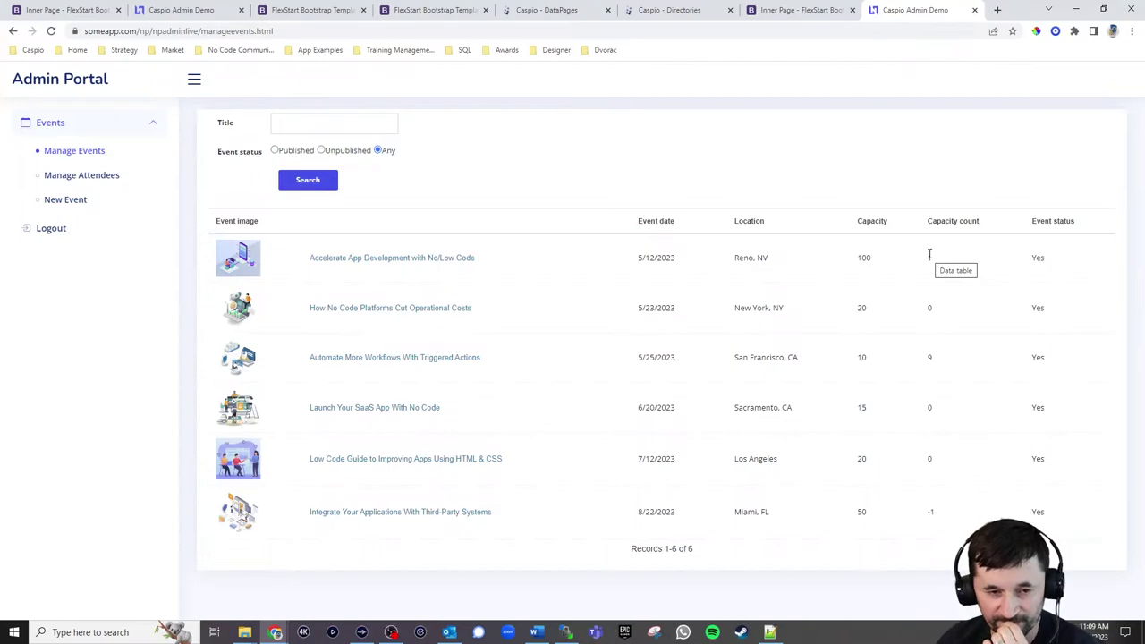
Delete the first event's second attendee and recheck the capacity count on Manage Events
{"action": "left_click", "coordinate": [81, 175]}
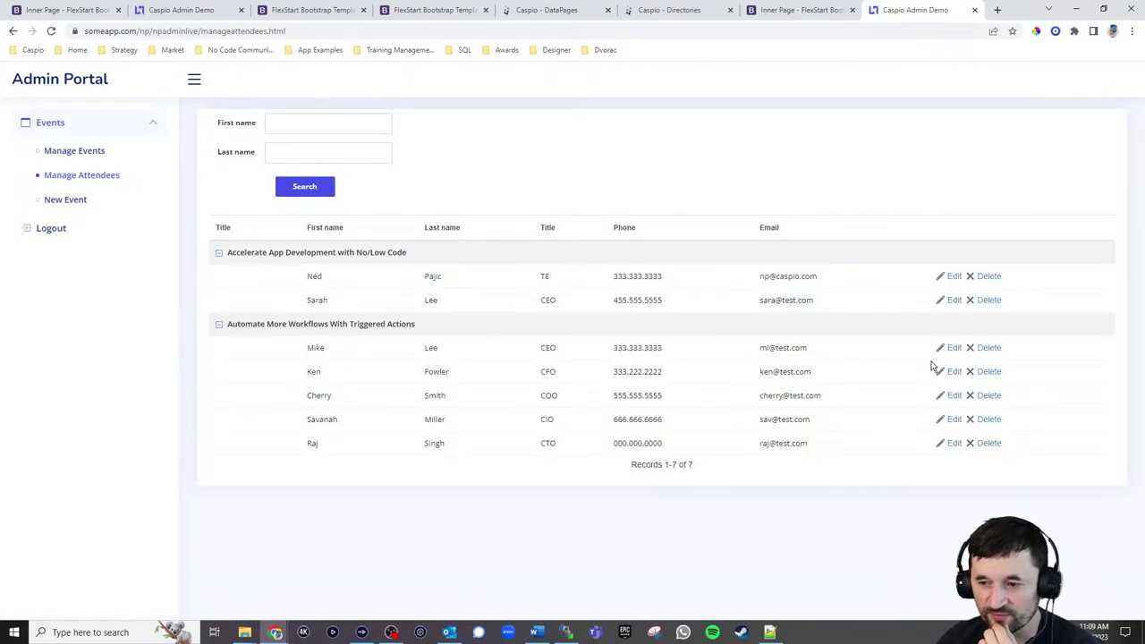
{"action": "left_click", "coordinate": [987, 304]}
{"action": "left_click", "coordinate": [685, 311]}
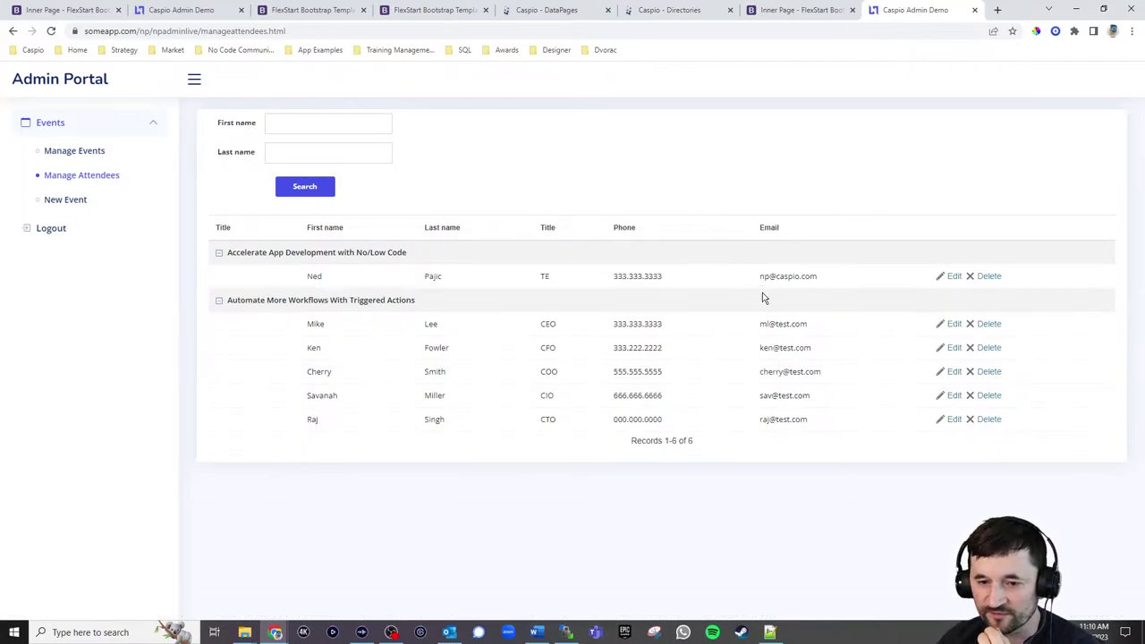
{"action": "left_click", "coordinate": [67, 152]}
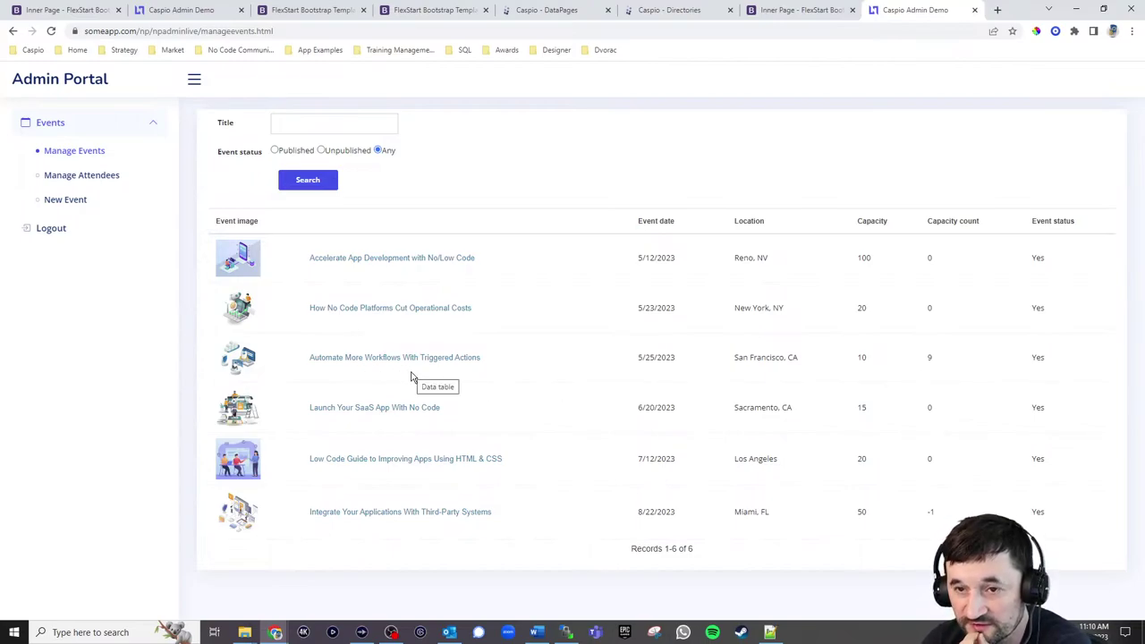
Open the sign-up form for the Automate More Workflows With Triggered Actions event
{"action": "left_click", "coordinate": [793, 11]}
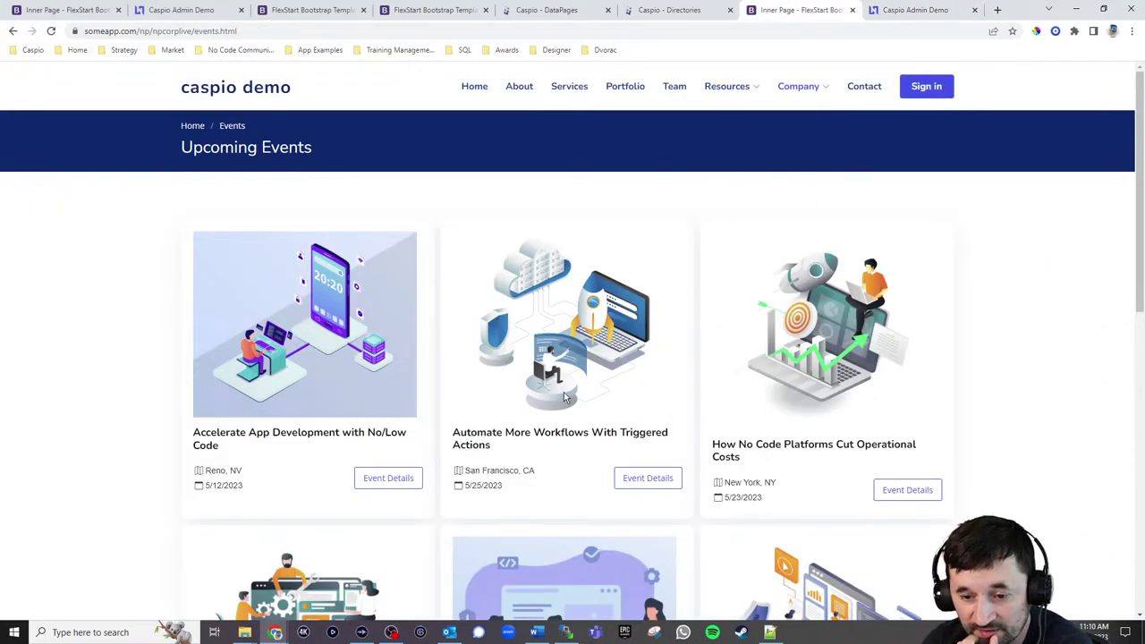
{"action": "left_click", "coordinate": [644, 479]}
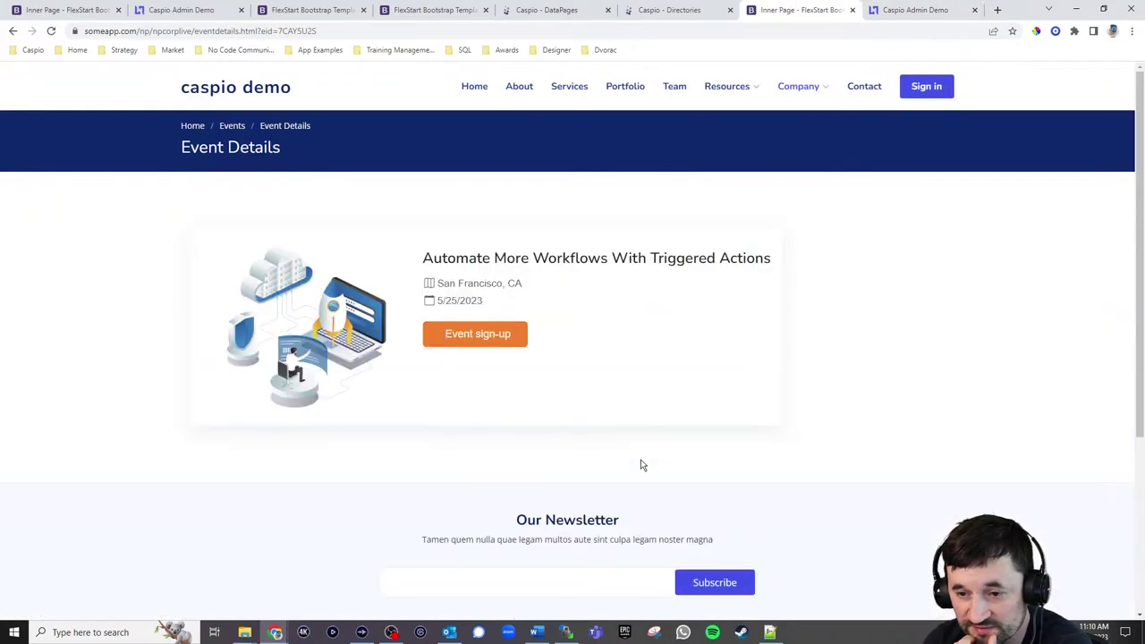
{"action": "left_click", "coordinate": [899, 10]}
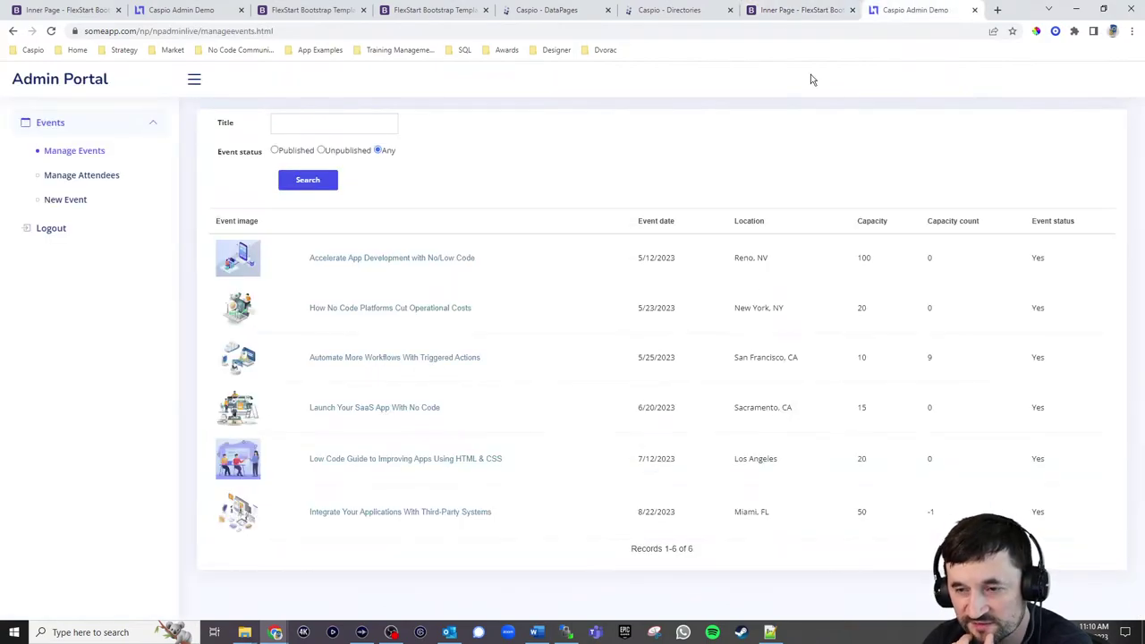
{"action": "left_click", "coordinate": [769, 13]}
{"action": "left_click", "coordinate": [508, 334]}
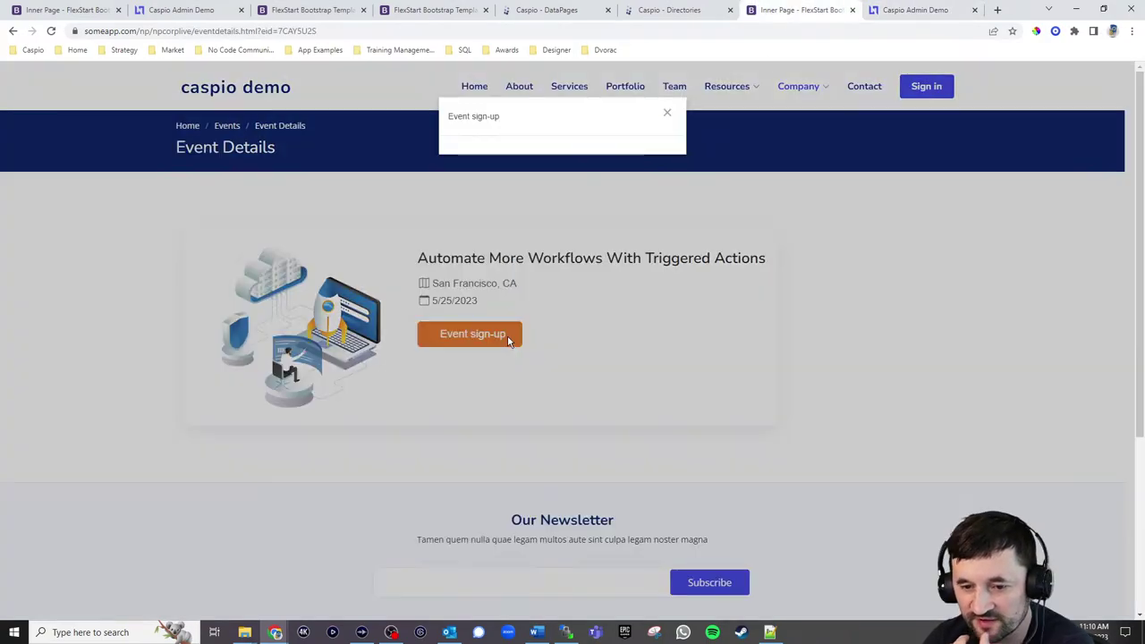
Enter placeholder test values for first name, last name, title, phone and email
{"action": "left_click", "coordinate": [555, 192]}
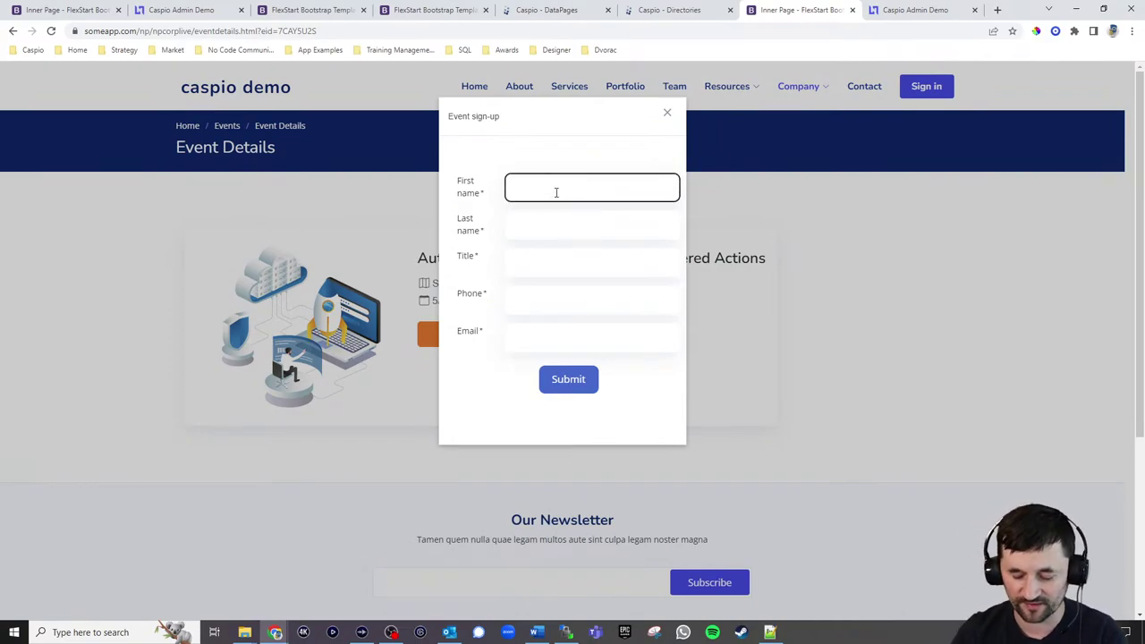
{"action": "type", "text": "sdaf"}
{"action": "key", "text": "Tab"}
{"action": "type", "text": "dsfag"}
{"action": "key", "text": "Tab"}
{"action": "type", "text": "asdf"}
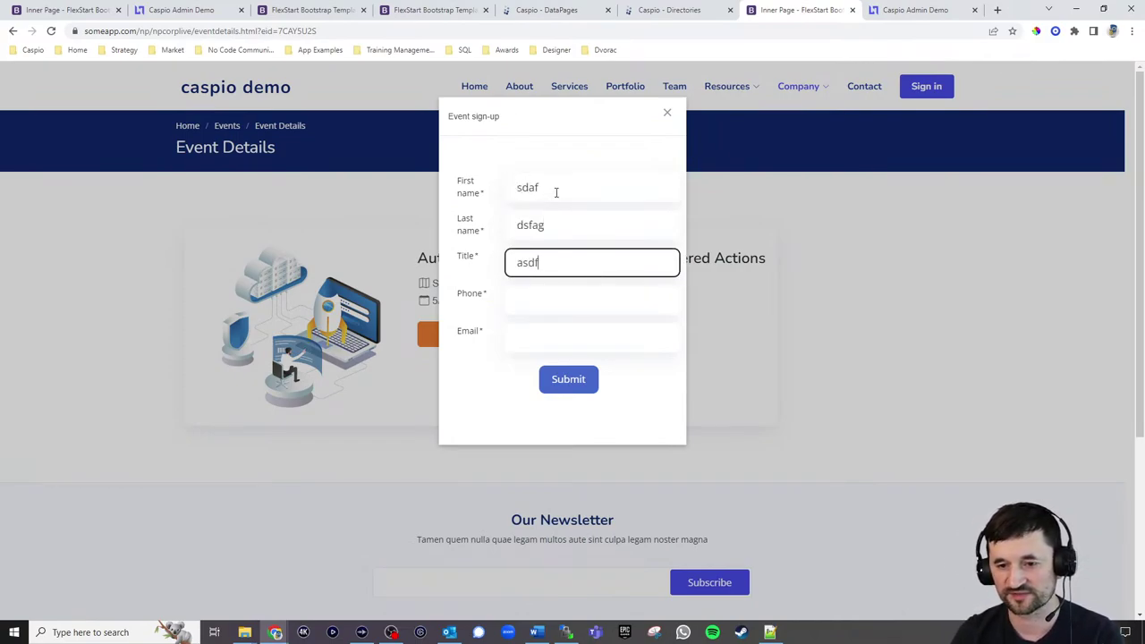
{"action": "key", "text": "Tab"}
{"action": "type", "text": "325325"}
{"action": "key", "text": "Tab"}
{"action": "type", "text": "dgfagdsf"}
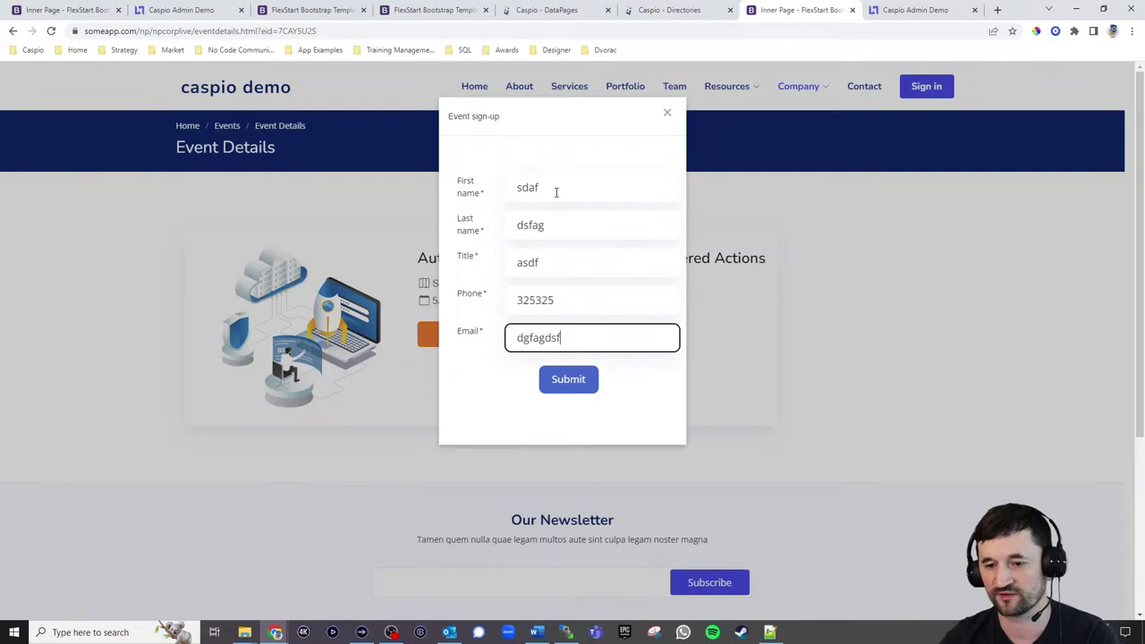
Replace the rejected email with a valid test address and resubmit the sign-up
{"action": "left_click", "coordinate": [567, 379]}
{"action": "left_click_drag", "start_coordinate": [562, 364], "coordinate": [447, 377]}
{"action": "type", "text": "a@a.com"}
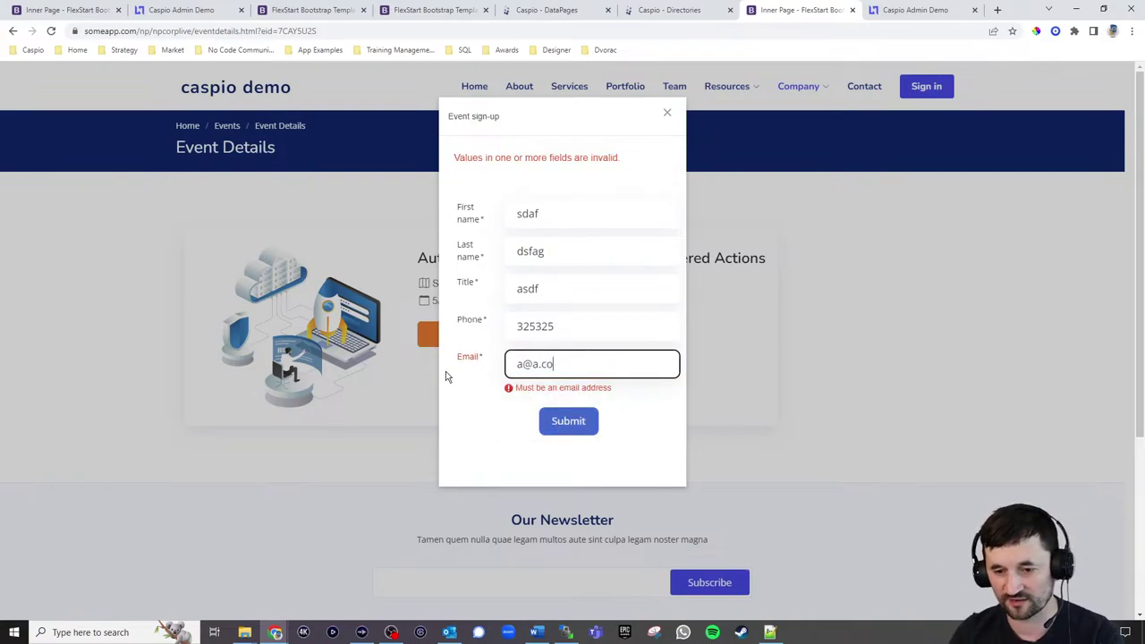
{"action": "left_click", "coordinate": [568, 426]}
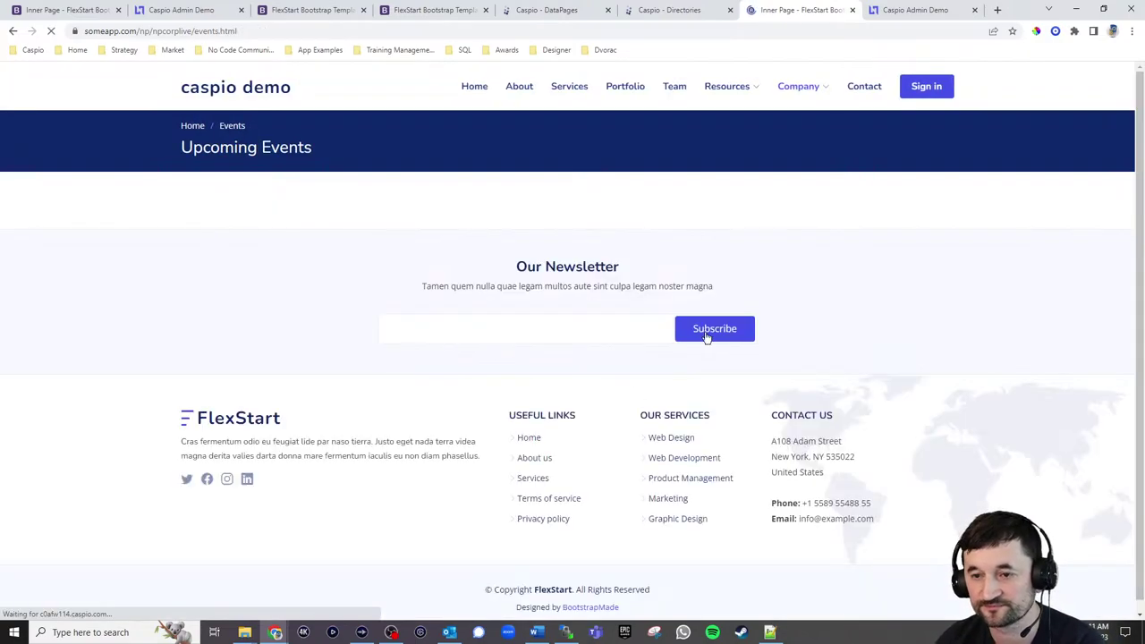
Check the admin events tab, then view the public Upcoming Events page without the full event
{"action": "left_click", "coordinate": [914, 13]}
{"action": "key", "text": "ctrl+shift+Tab"}
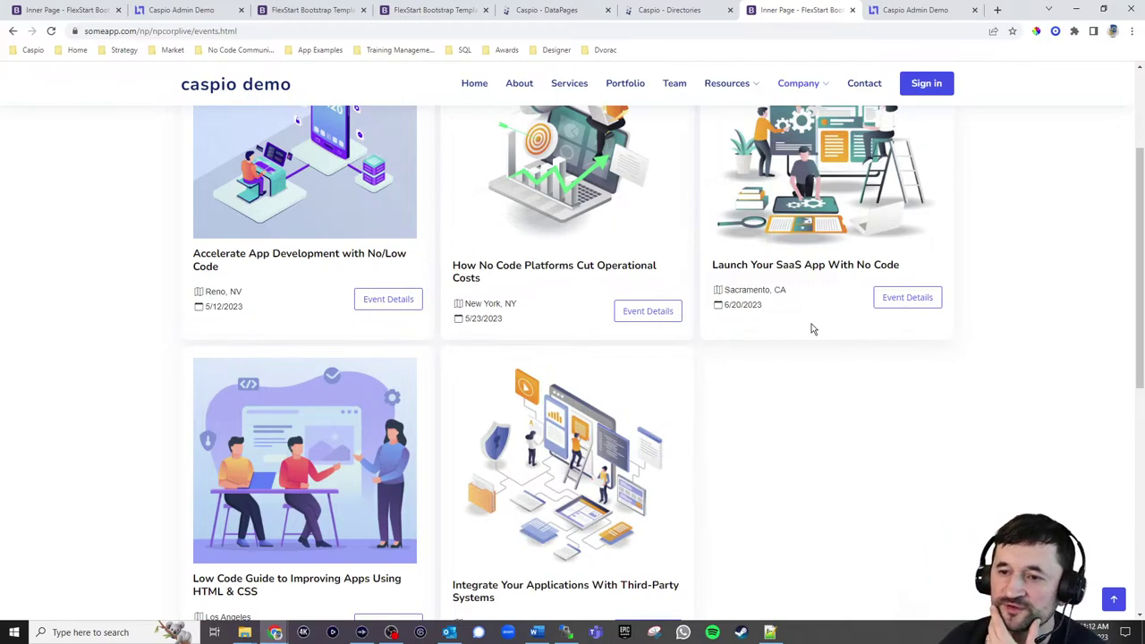
Refresh Manage Events and open Accelerate App Development With No/Low Code for editing
{"action": "left_click", "coordinate": [905, 18]}
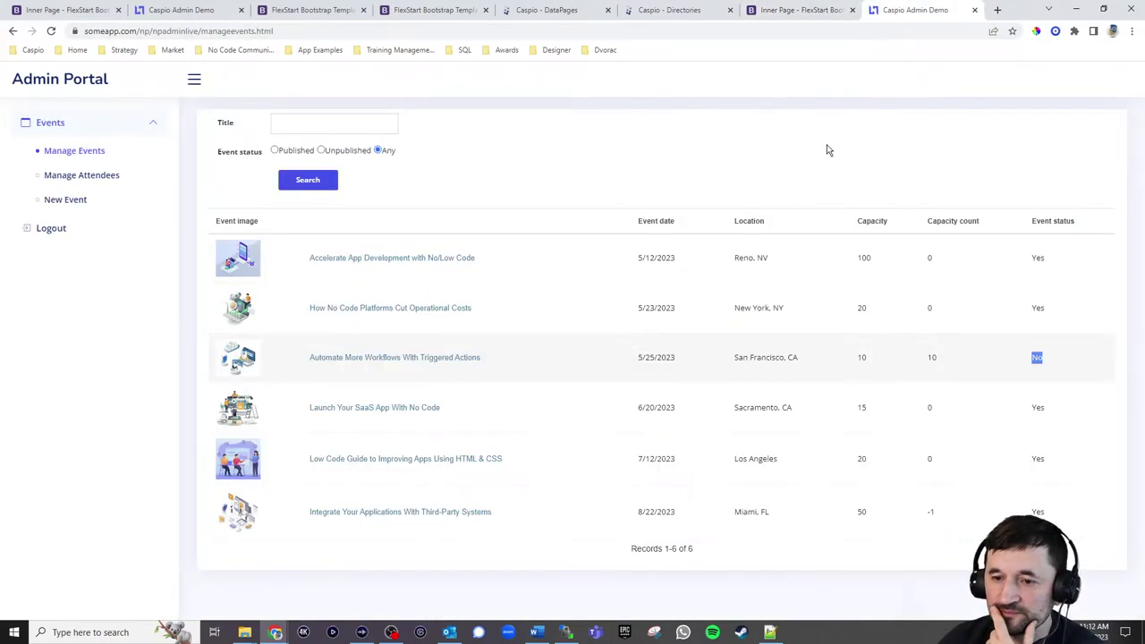
{"action": "left_click", "coordinate": [72, 152]}
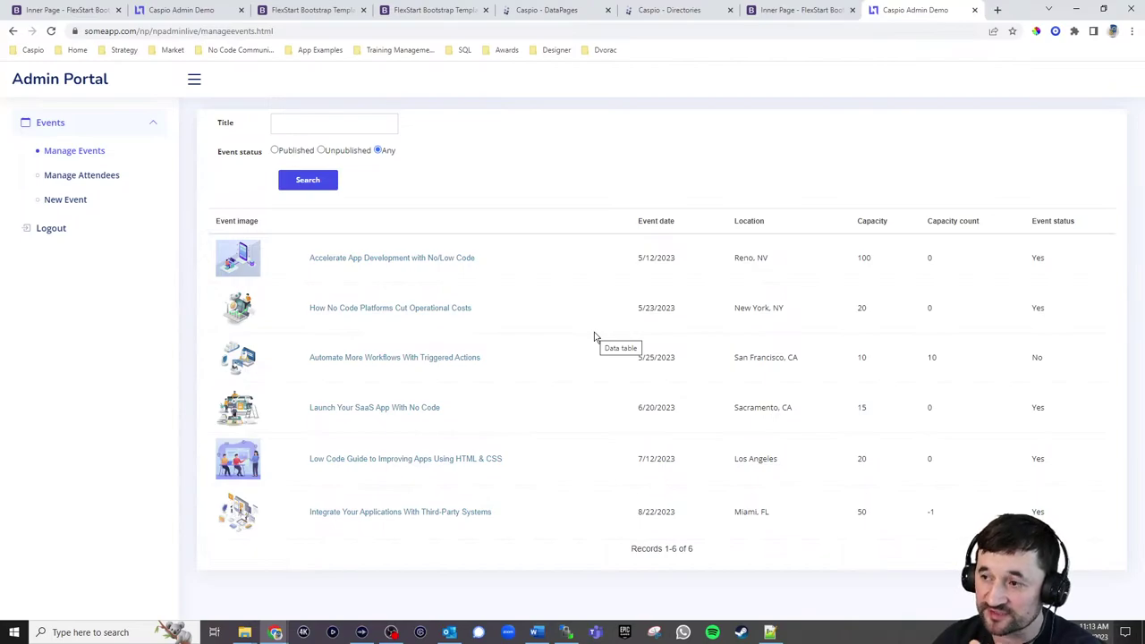
{"action": "left_click", "coordinate": [415, 260]}
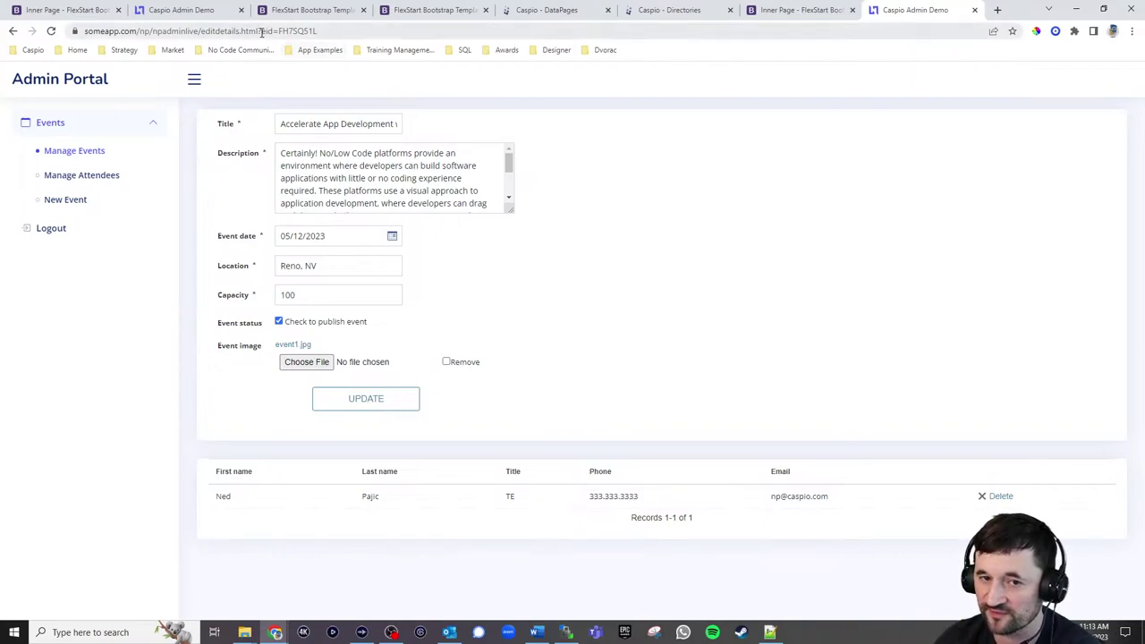
{"action": "left_click_drag", "start_coordinate": [262, 32], "coordinate": [391, 31]}
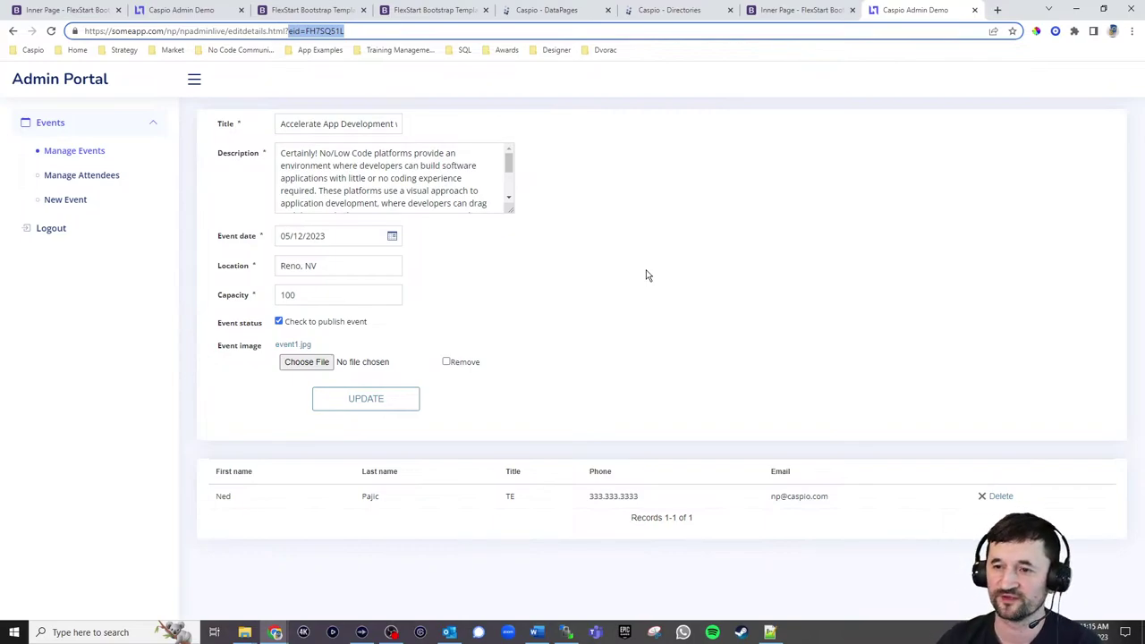
Scroll the public Upcoming Events page back to the top
{"action": "left_click", "coordinate": [792, 12]}
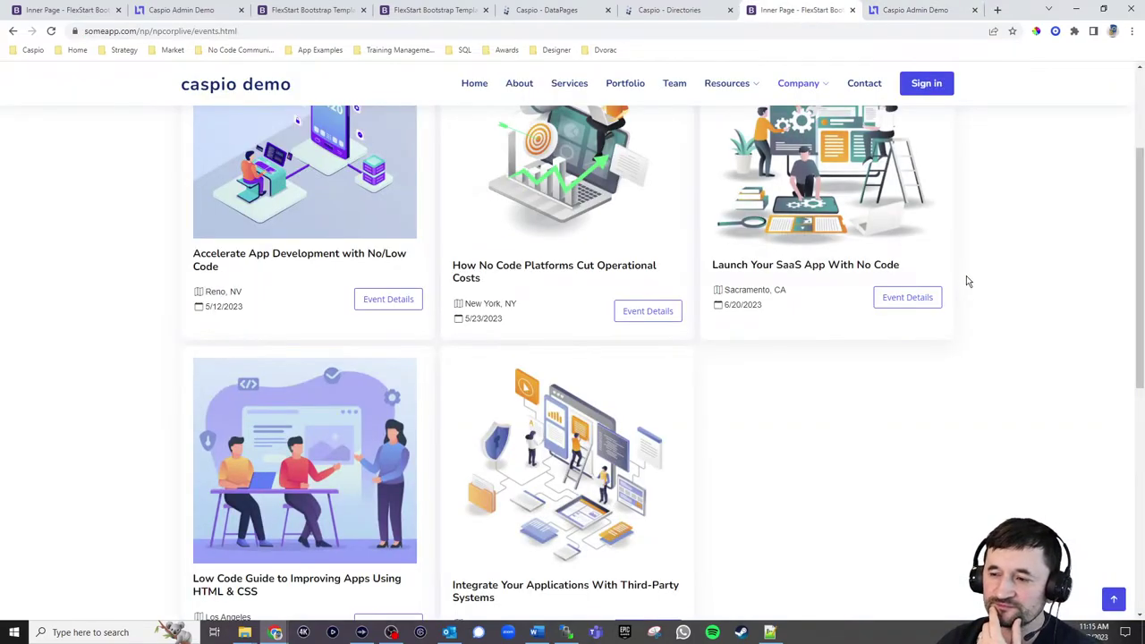
{"action": "scroll", "coordinate": [966, 281], "scroll_direction": "up", "scroll_amount": 2}
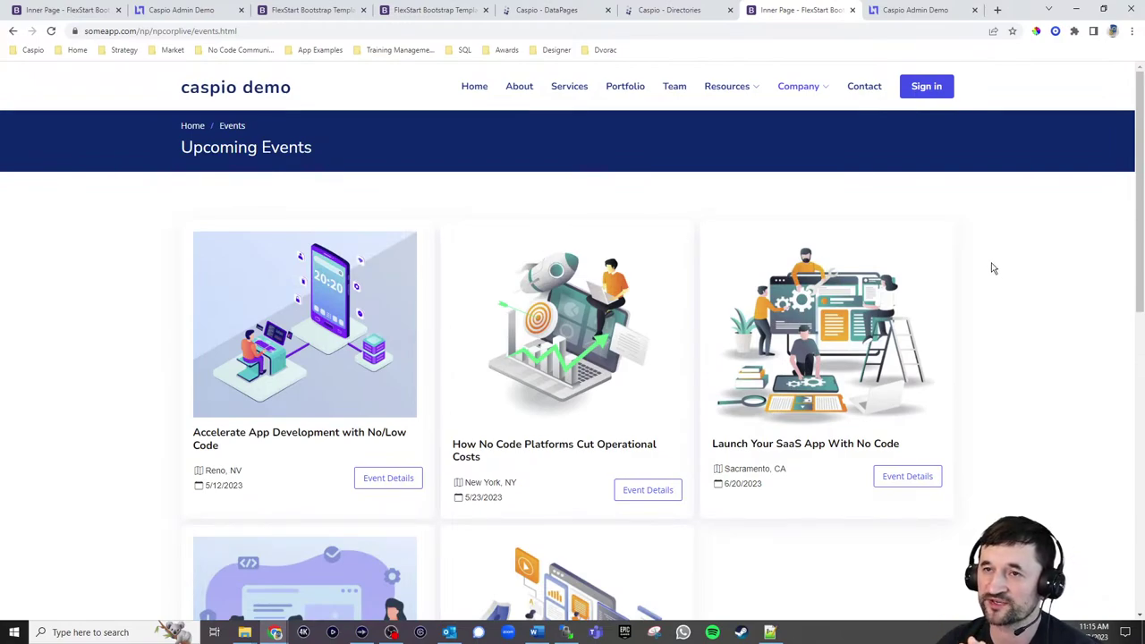
{"action": "mouse_move", "coordinate": [800, 90]}
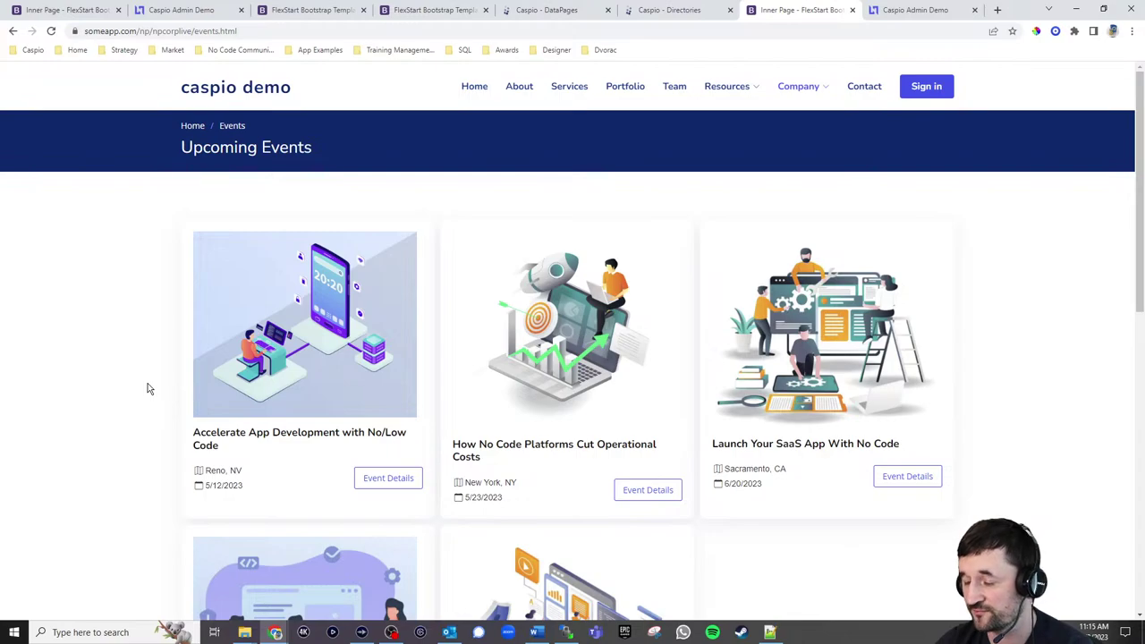
Collapse and re-expand the admin Events sidebar section, then open the public site's Company menu
{"action": "left_click", "coordinate": [930, 13]}
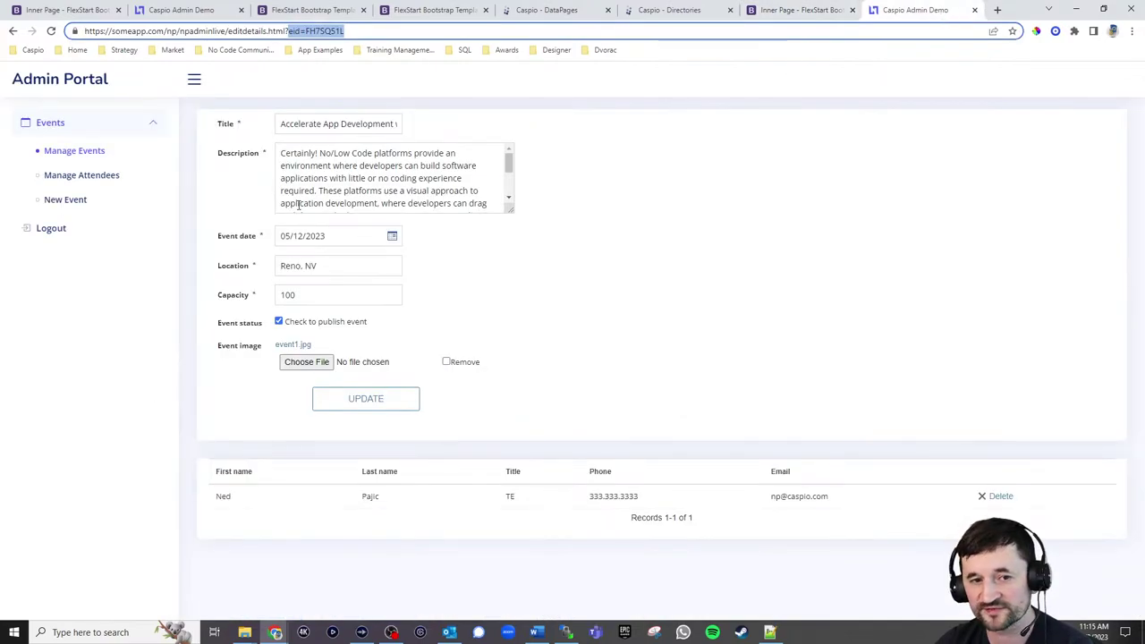
{"action": "left_click", "coordinate": [149, 128]}
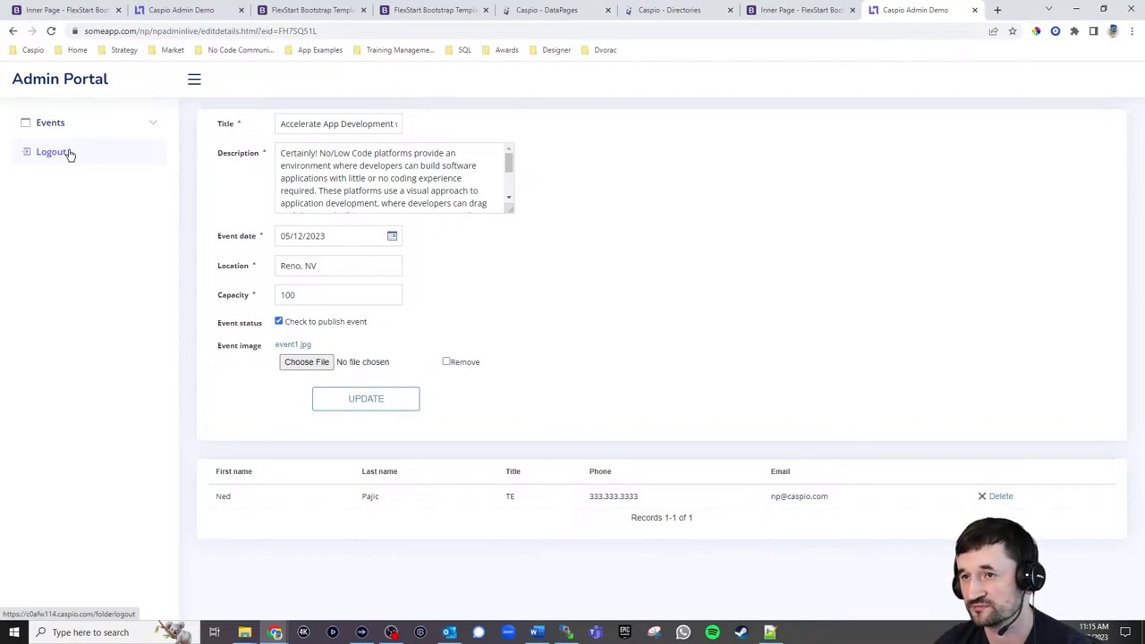
{"action": "left_click", "coordinate": [154, 124]}
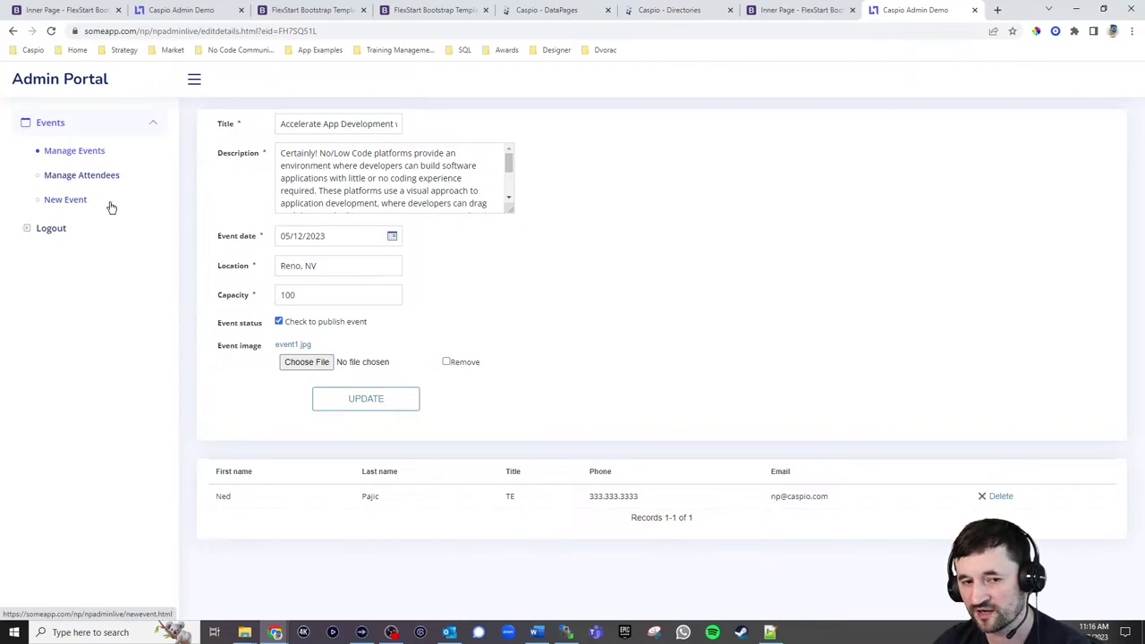
{"action": "left_click", "coordinate": [766, 16]}
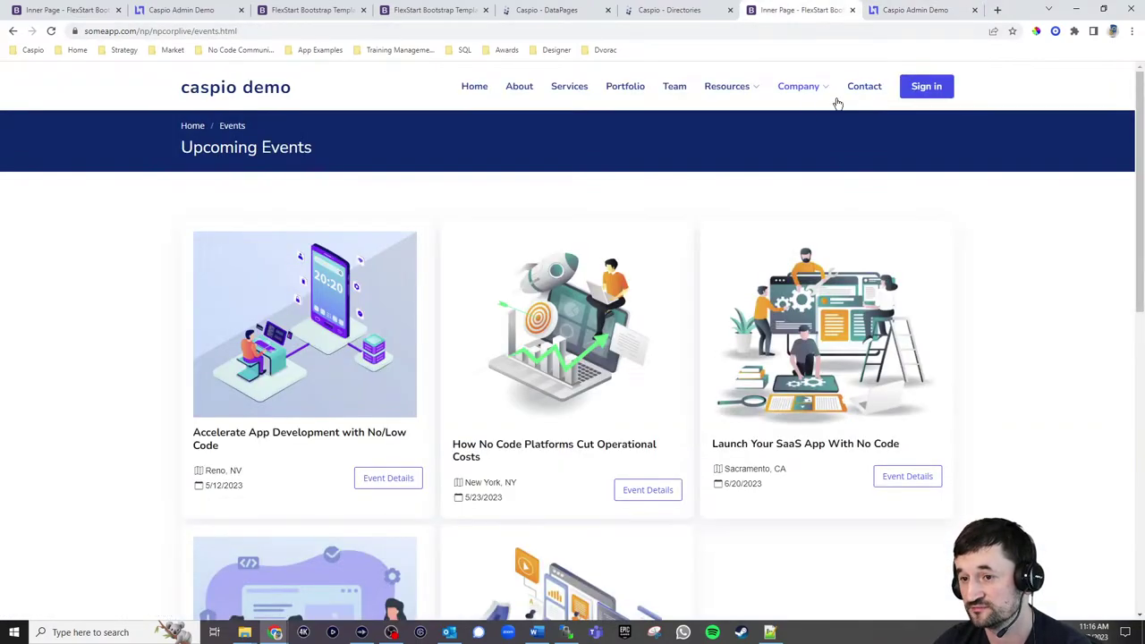
{"action": "left_click", "coordinate": [787, 87]}
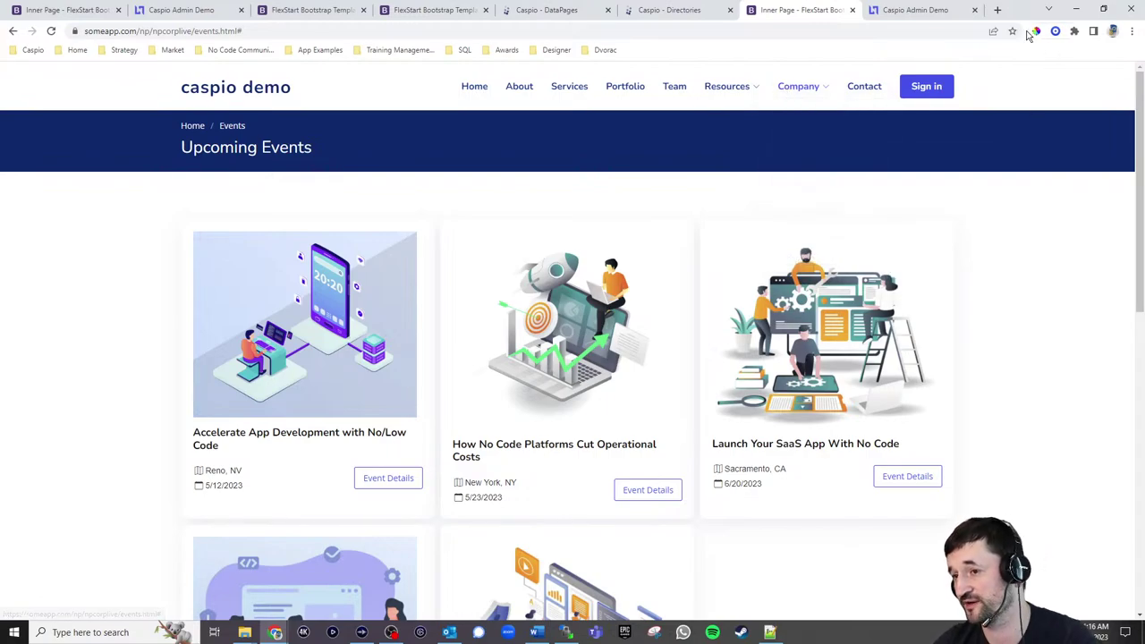
Load caspio.com in a new tab and go to Company > Careers
{"action": "left_click", "coordinate": [998, 10]}
{"action": "type", "text": "caspio.com"}
{"action": "key", "text": "Return"}
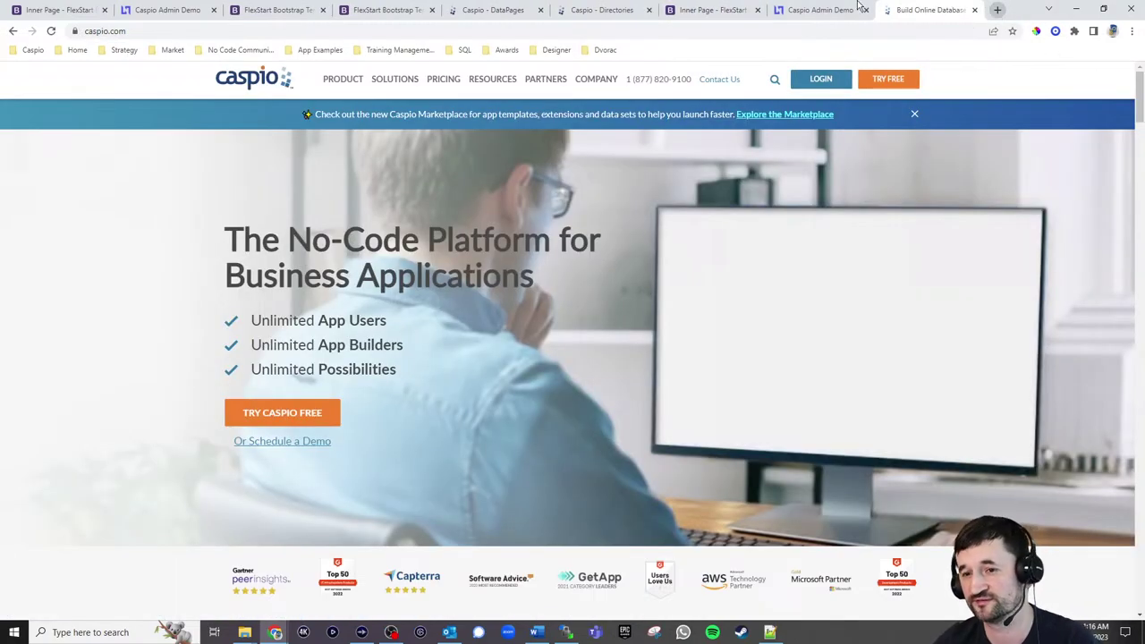
{"action": "mouse_move", "coordinate": [595, 81]}
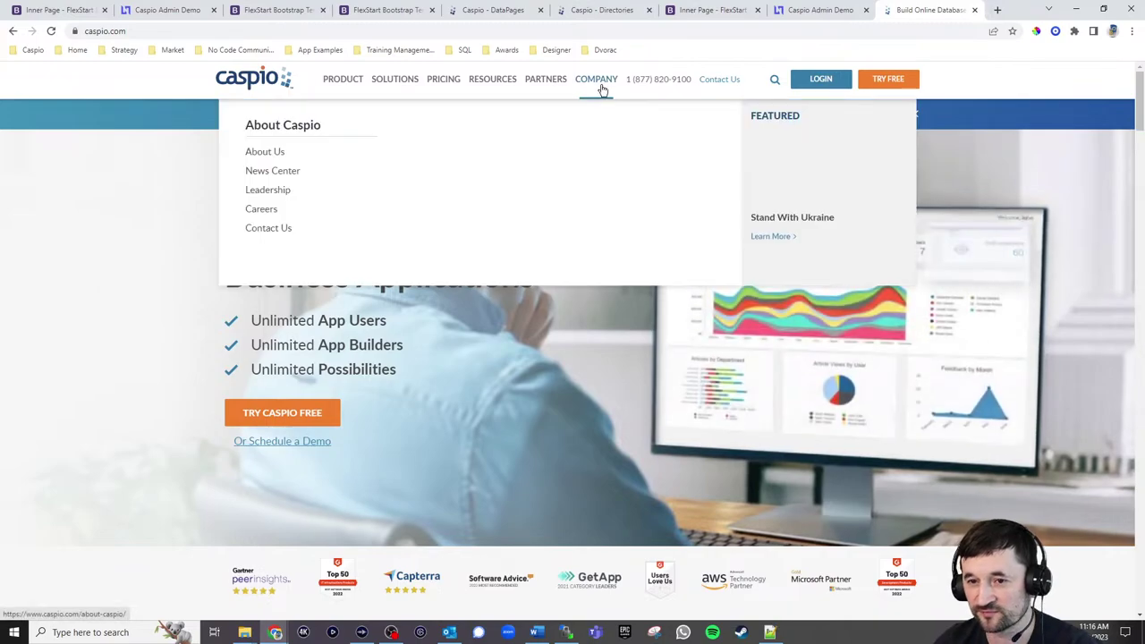
{"action": "left_click", "coordinate": [282, 209]}
Open the QA Engineer job listing and its application form
{"action": "scroll", "coordinate": [913, 304], "scroll_direction": "down", "scroll_amount": 15}
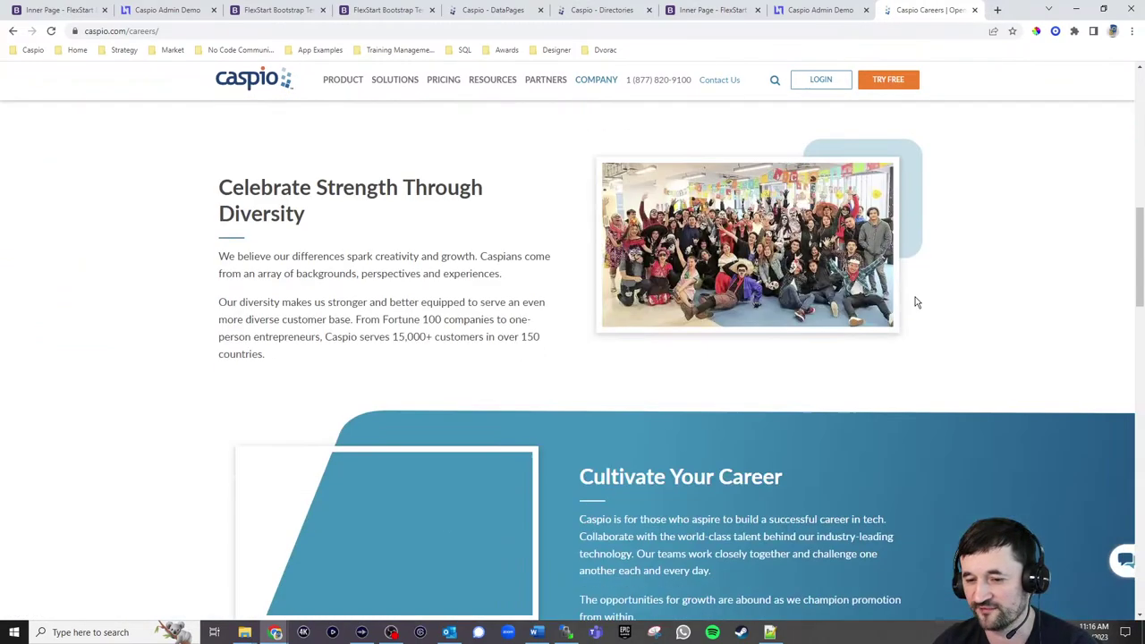
{"action": "scroll", "coordinate": [922, 311], "scroll_direction": "down", "scroll_amount": 4}
{"action": "scroll", "coordinate": [966, 295], "scroll_direction": "up", "scroll_amount": 3}
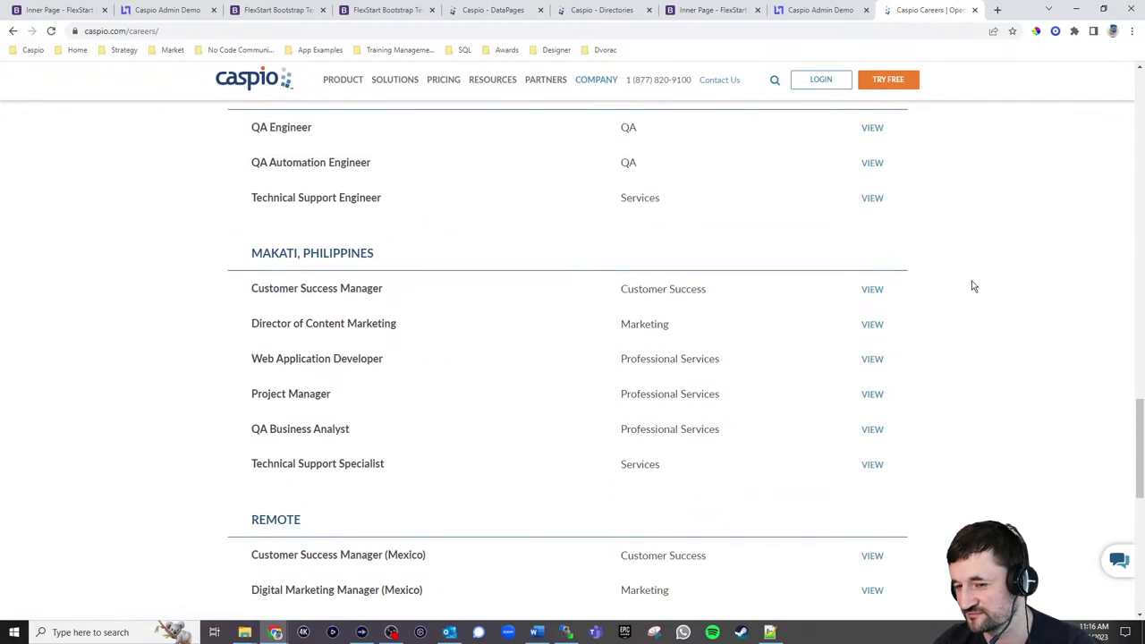
{"action": "scroll", "coordinate": [971, 285], "scroll_direction": "down", "scroll_amount": 1}
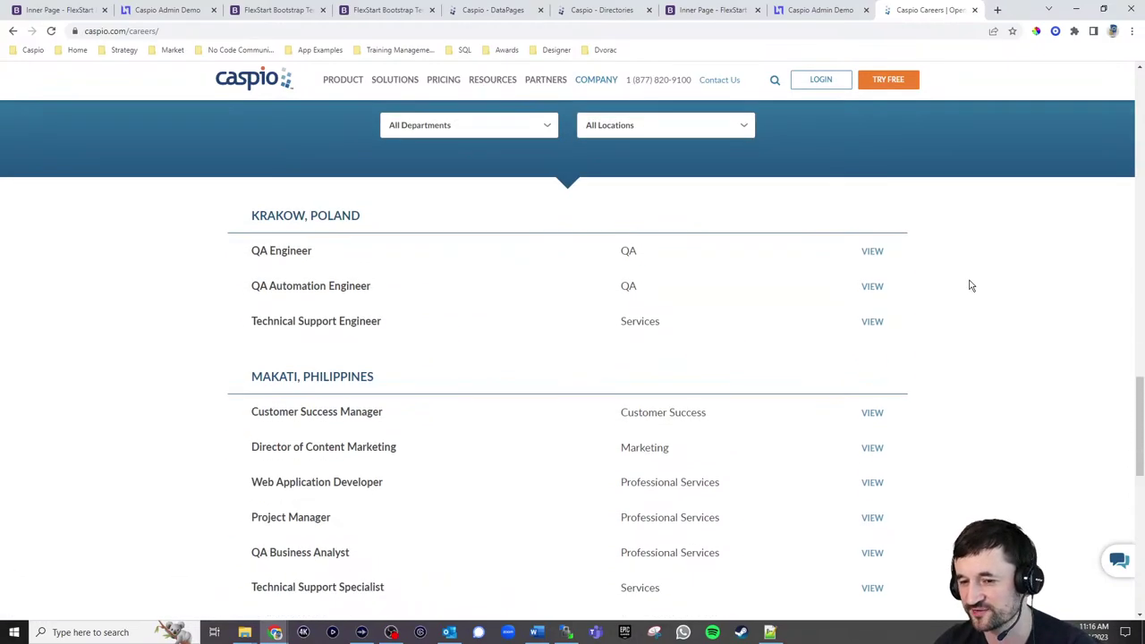
{"action": "left_click", "coordinate": [874, 252]}
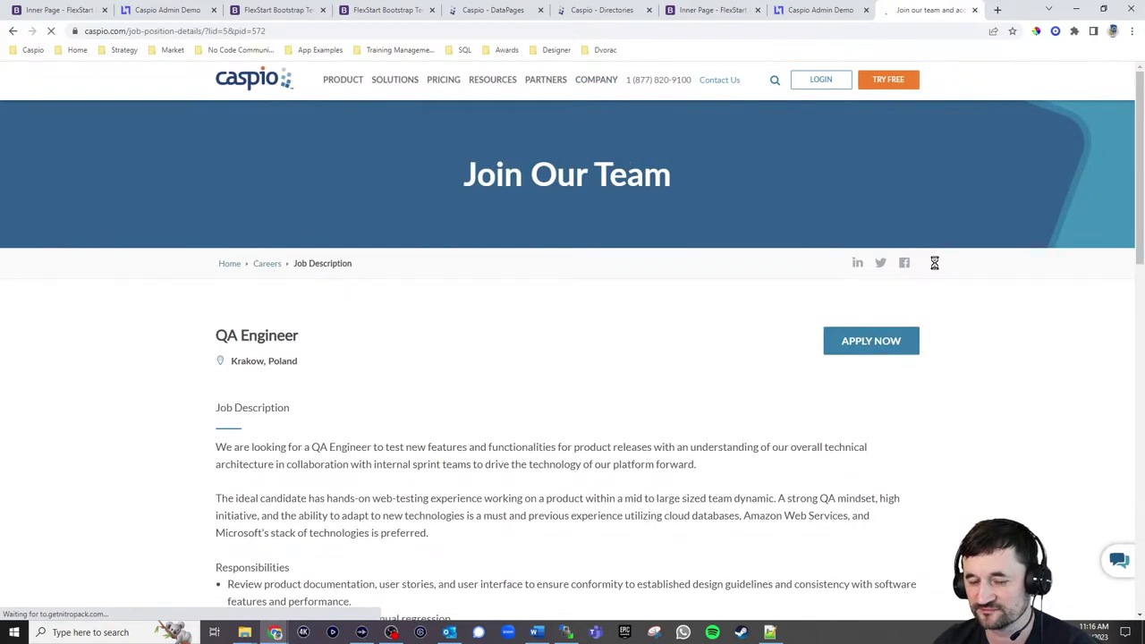
{"action": "scroll", "coordinate": [859, 322], "scroll_direction": "down", "scroll_amount": 3}
{"action": "scroll", "coordinate": [591, 358], "scroll_direction": "down", "scroll_amount": 7}
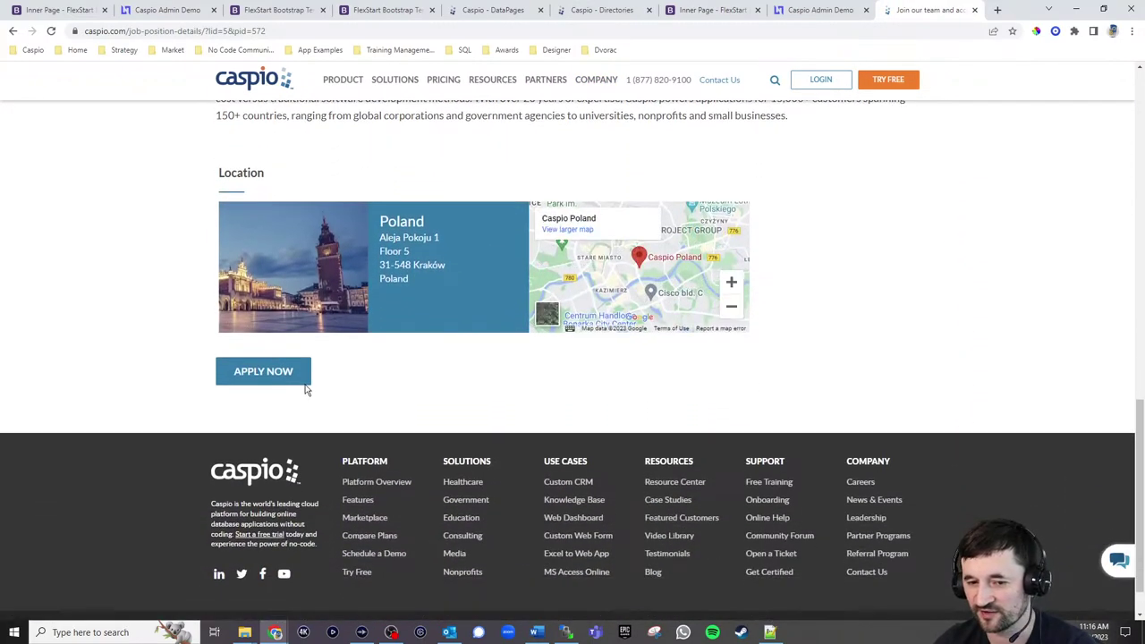
{"action": "left_click", "coordinate": [305, 383]}
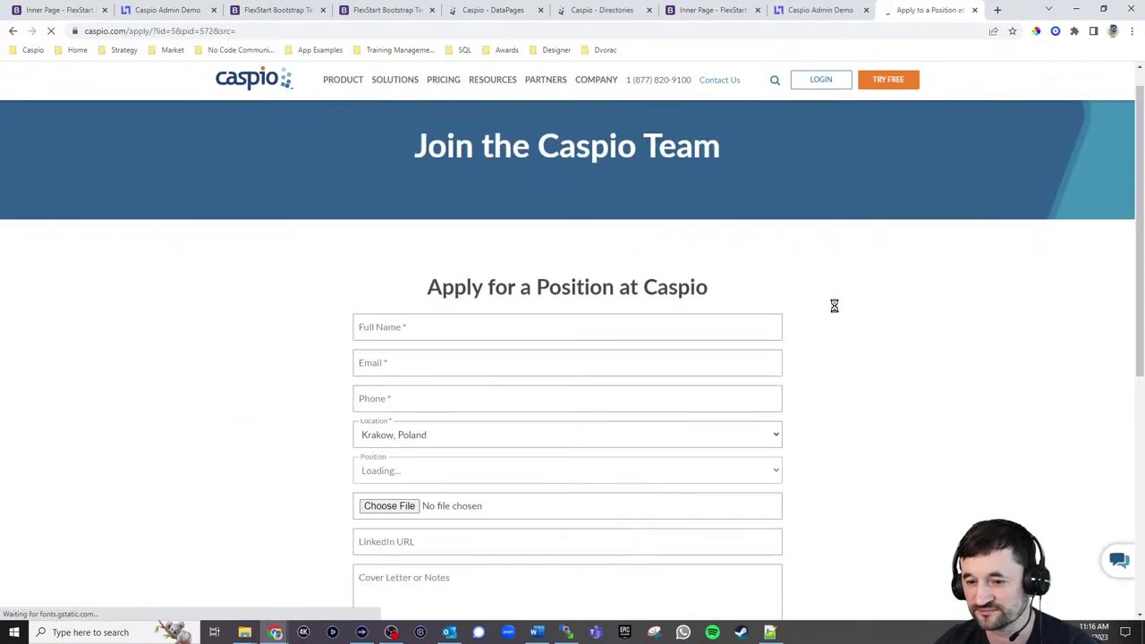
Open the Caspio Marketplace in a new tab and browse it
{"action": "scroll", "coordinate": [840, 313], "scroll_direction": "down", "scroll_amount": 3}
{"action": "scroll", "coordinate": [852, 319], "scroll_direction": "up", "scroll_amount": 2}
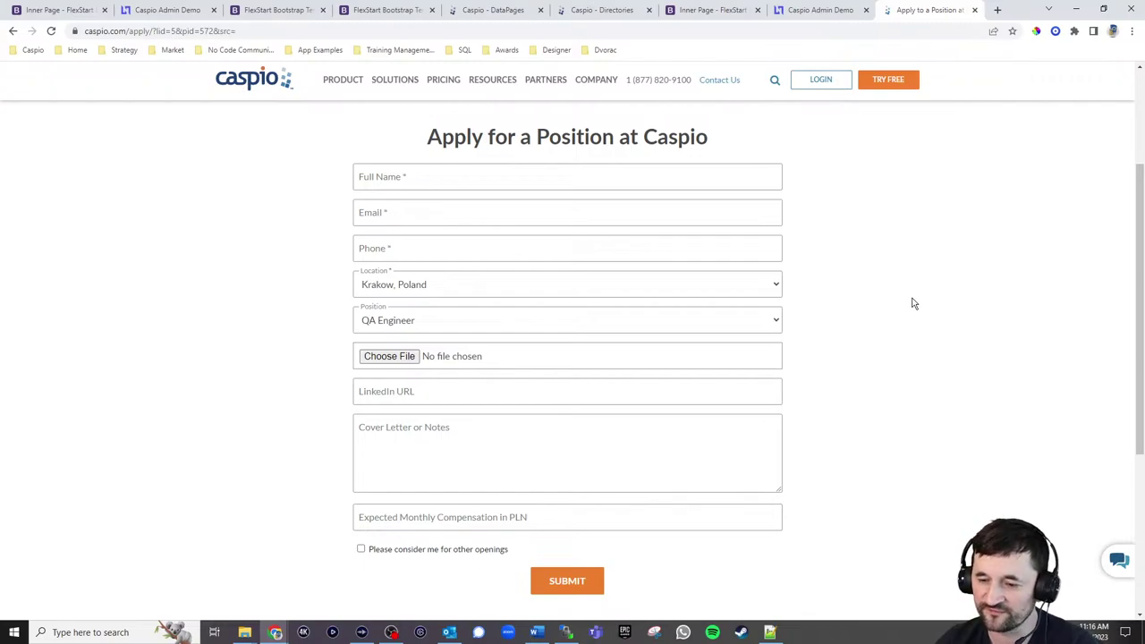
{"action": "scroll", "coordinate": [912, 236], "scroll_direction": "up", "scroll_amount": 2}
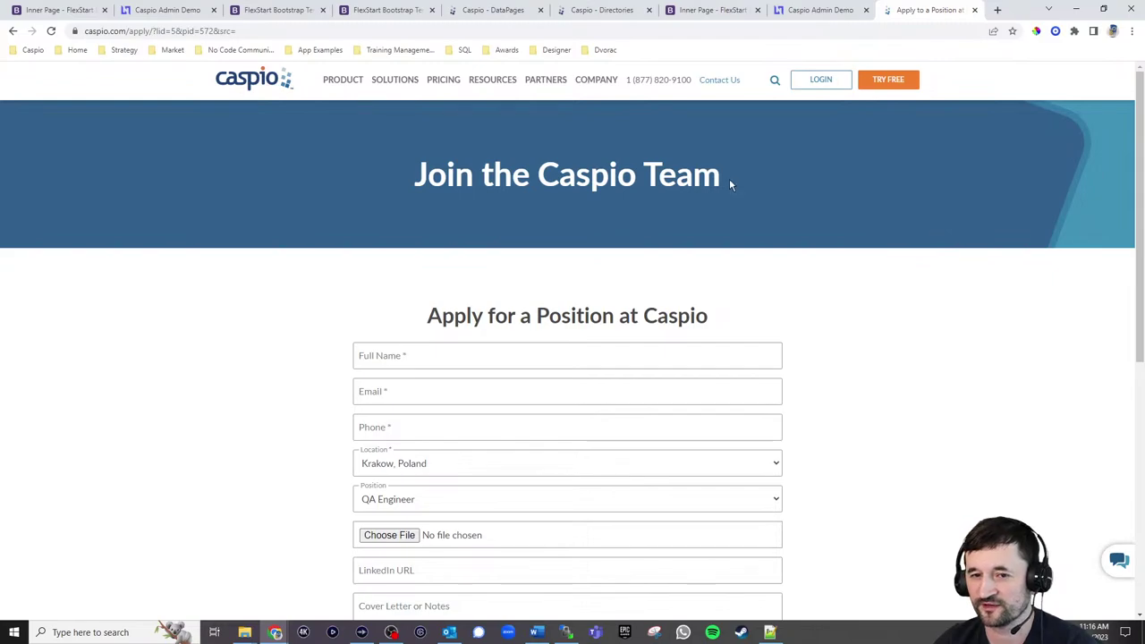
{"action": "mouse_move", "coordinate": [343, 85]}
{"action": "left_click", "coordinate": [277, 231]}
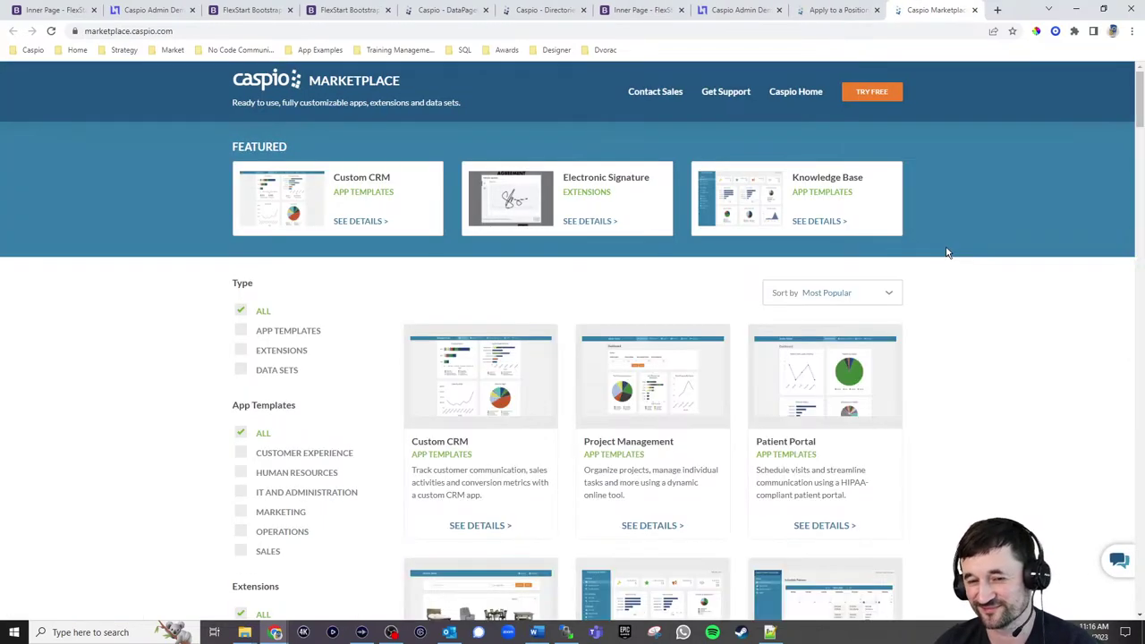
{"action": "scroll", "coordinate": [950, 253], "scroll_direction": "down", "scroll_amount": 2}
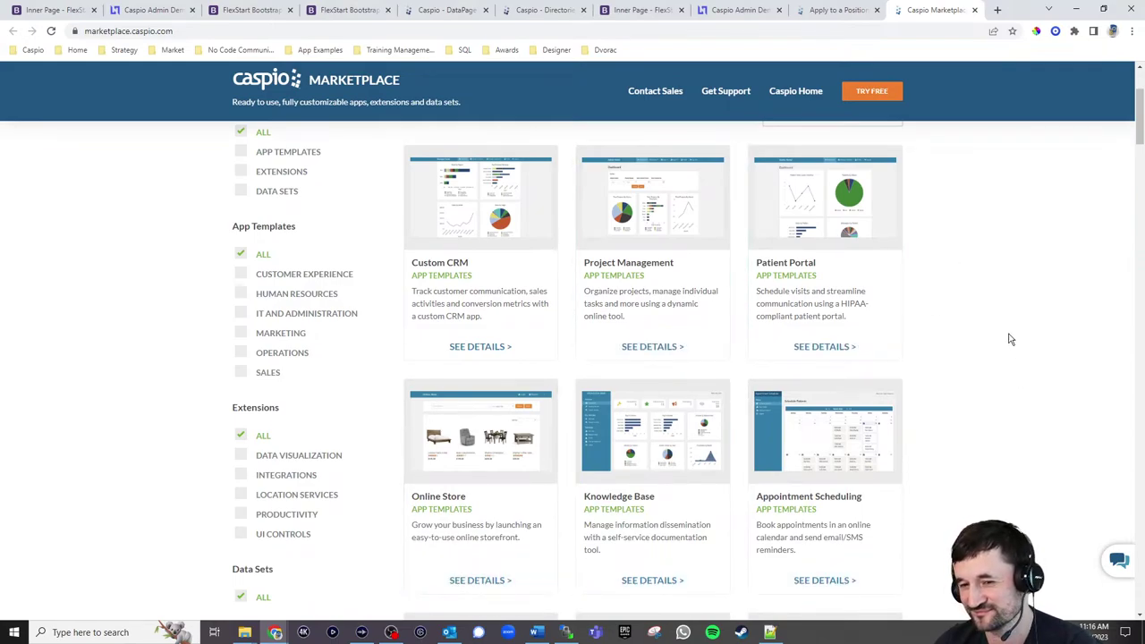
{"action": "scroll", "coordinate": [1006, 337], "scroll_direction": "up", "scroll_amount": 2}
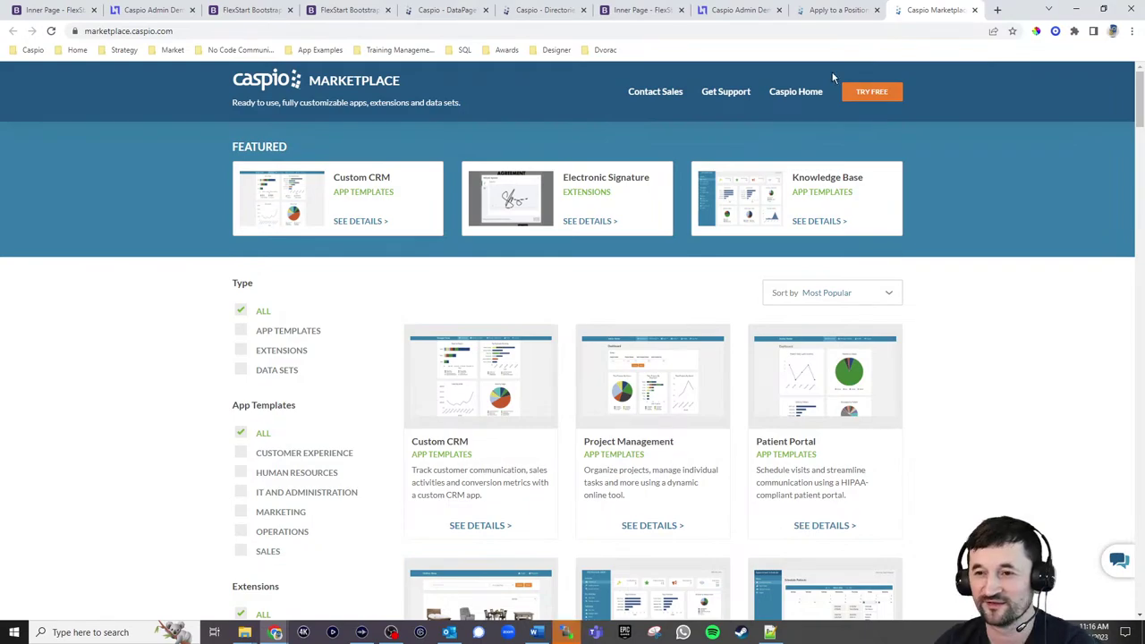
Go to Partners > Find a Partner to reach the Partner Directory
{"action": "left_click", "coordinate": [831, 10]}
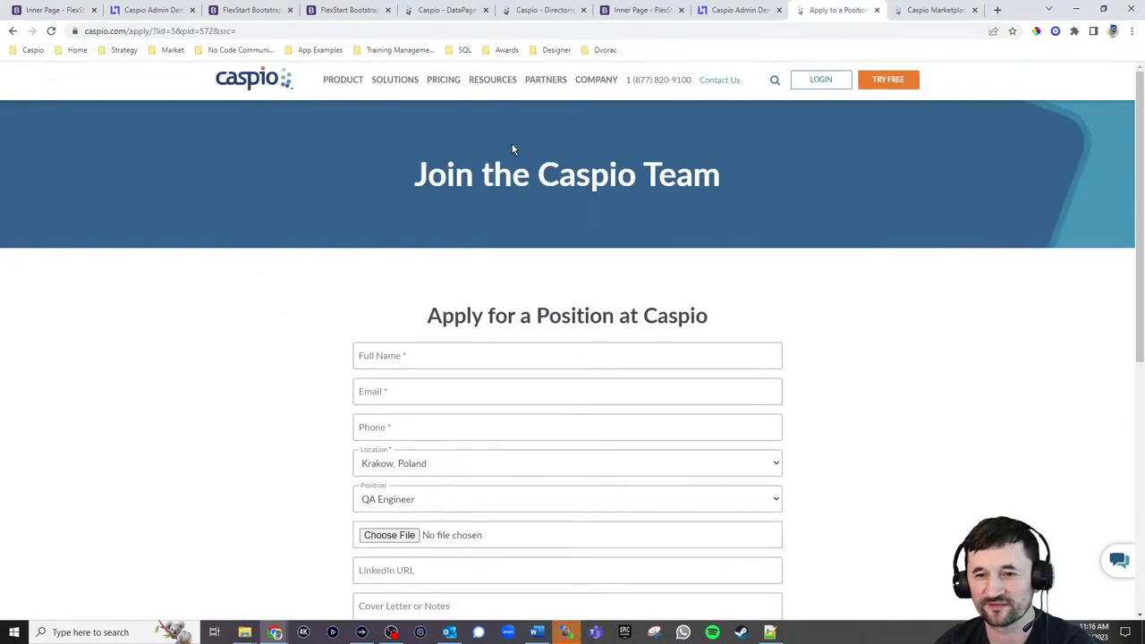
{"action": "mouse_move", "coordinate": [585, 86]}
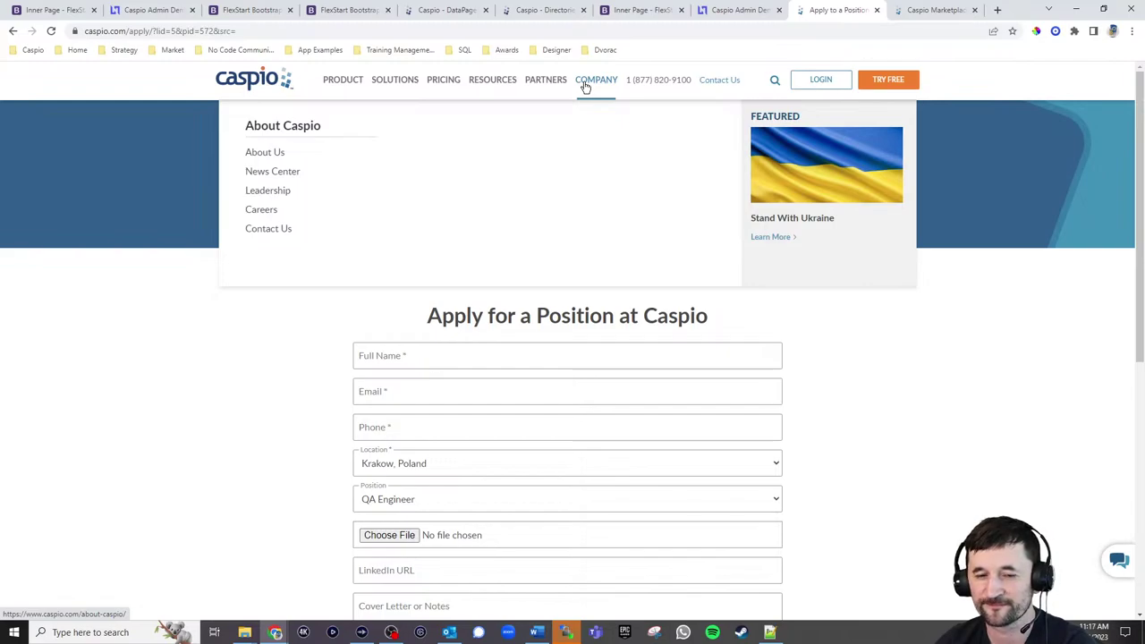
{"action": "mouse_move", "coordinate": [540, 89]}
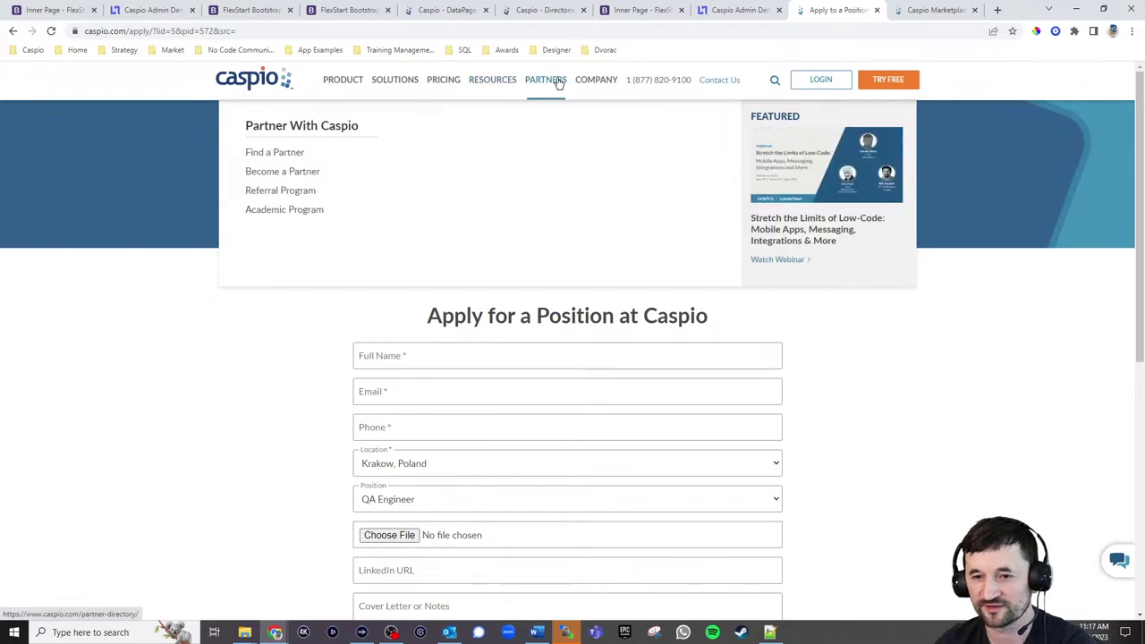
{"action": "left_click", "coordinate": [298, 163]}
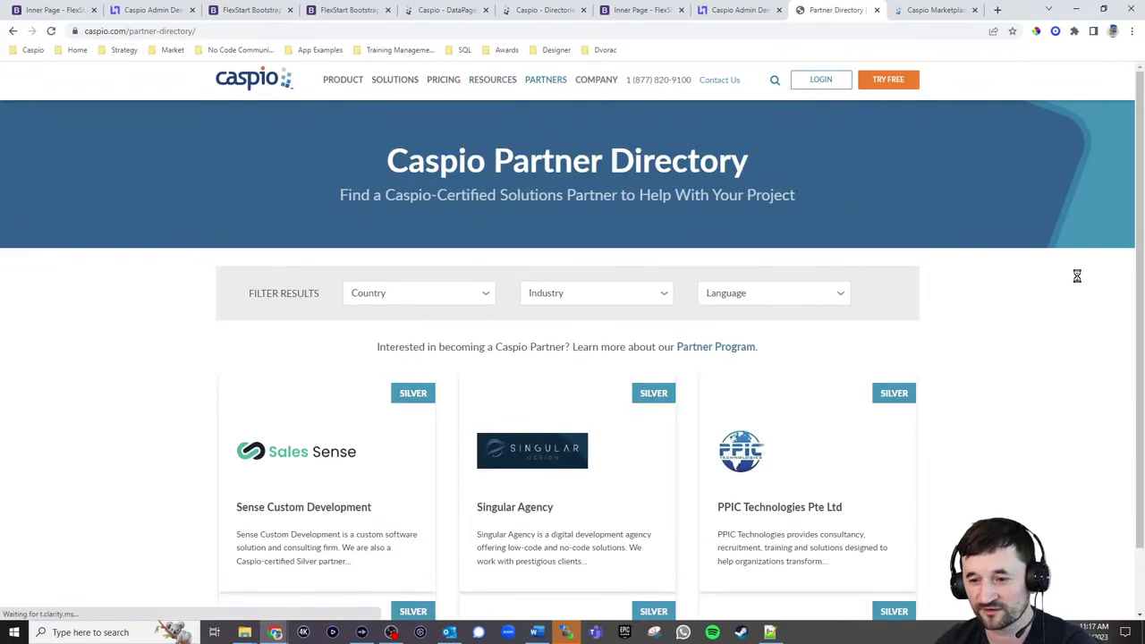